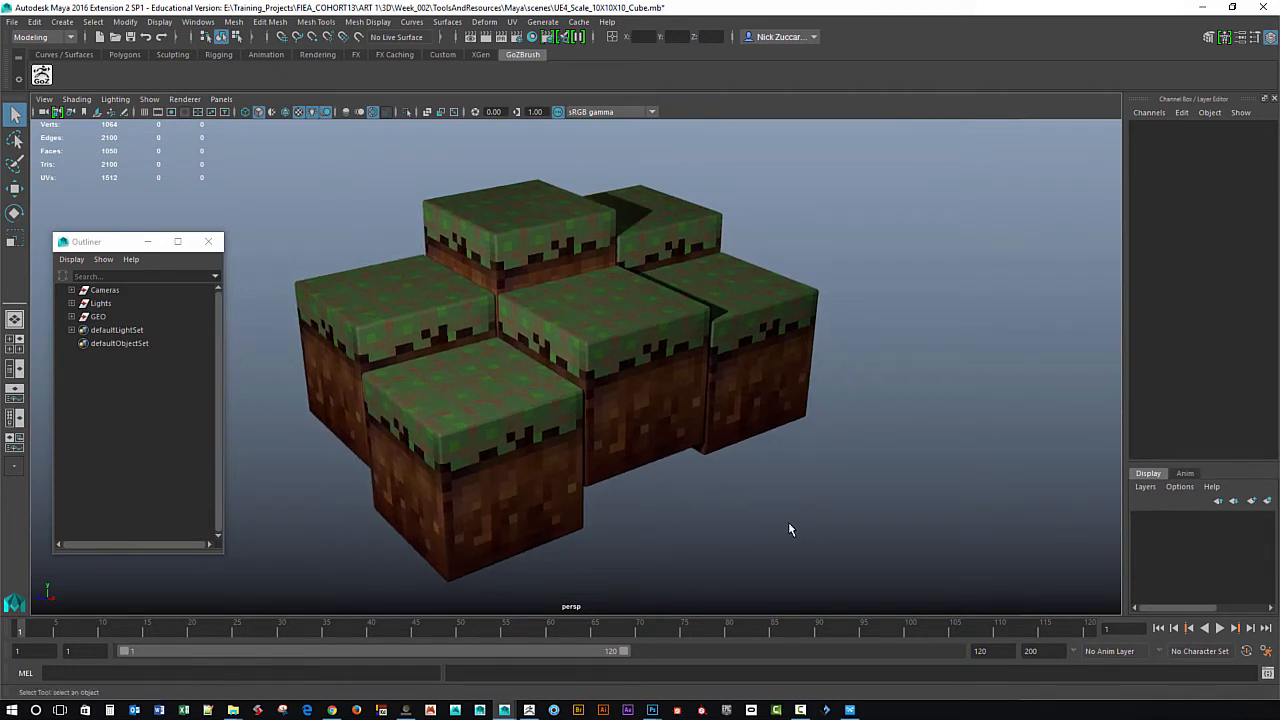
# Display the grid in the perspective viewport.
pyautogui.keyDown('alt'); pyautogui.moveTo(857, 542); pyautogui.dragTo(837, 548, button='middle'); pyautogui.keyUp('alt')
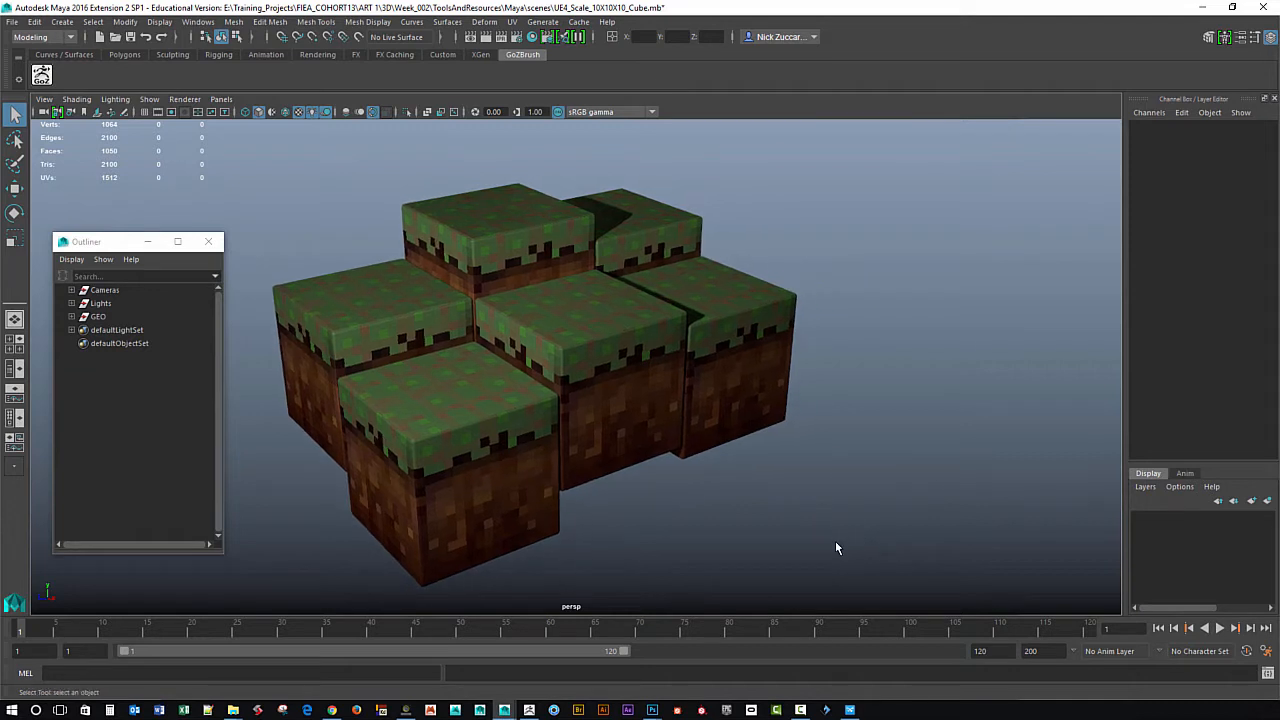
pyautogui.moveTo(826, 538)
pyautogui.keyDown('alt'); pyautogui.mouseDown()
pyautogui.moveTo(866, 531)
pyautogui.moveTo(826, 543)
pyautogui.moveTo(837, 543)
pyautogui.mouseUp(); pyautogui.keyUp('alt')
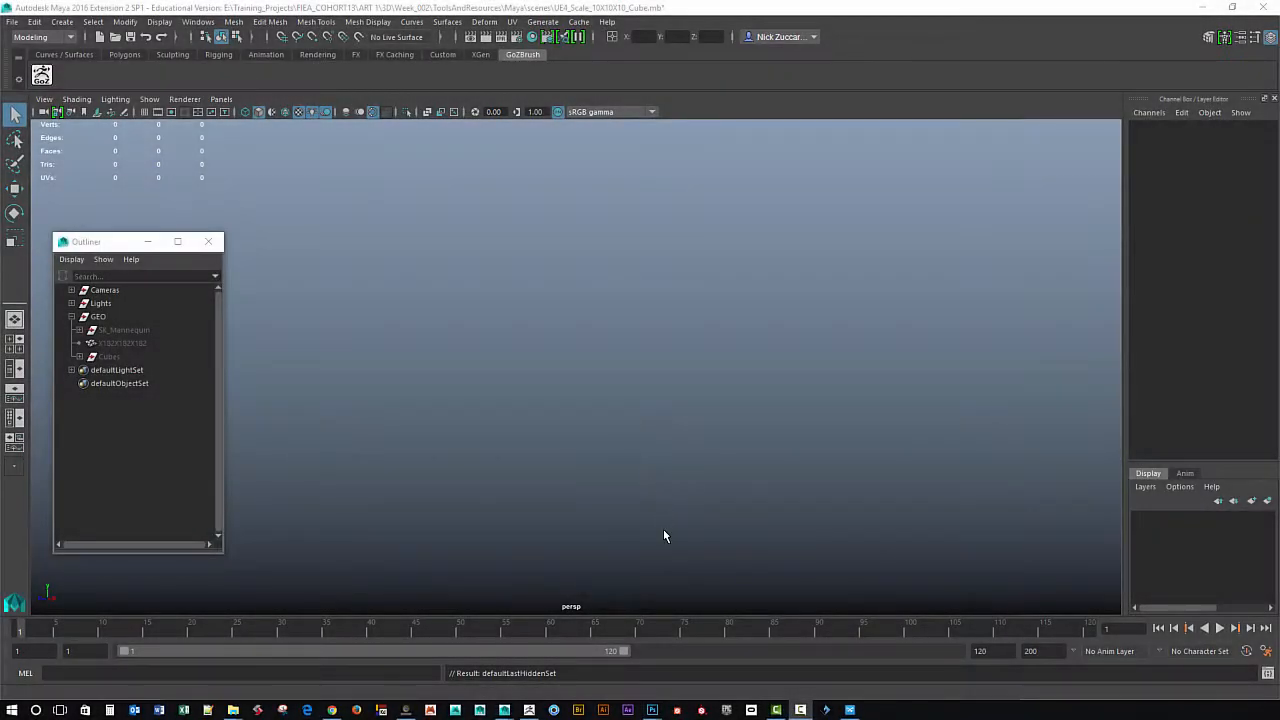
pyautogui.click(157, 112)
pyautogui.moveTo(695, 478)
pyautogui.keyDown('alt'); pyautogui.mouseDown()
pyautogui.moveTo(697, 466)
pyautogui.moveTo(760, 509)
pyautogui.moveTo(743, 434)
pyautogui.moveTo(614, 283)
pyautogui.moveTo(664, 478)
pyautogui.moveTo(685, 487)
pyautogui.mouseUp(); pyautogui.keyUp('alt')
# Cycle the viewport background through its colour presets back to the blue gradient.
pyautogui.hotkey('alt', 'b')
pyautogui.hotkey('alt', 'b')
pyautogui.hotkey('alt', 'b')
pyautogui.hotkey('alt', 'b')
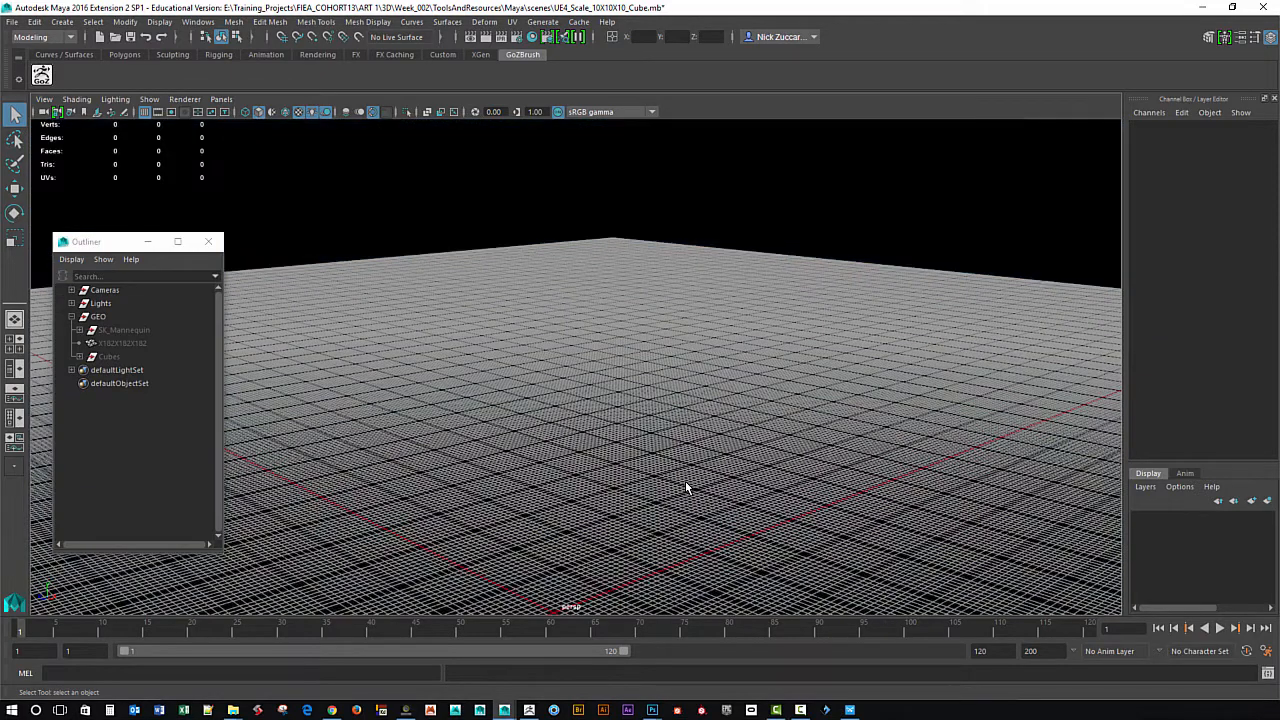
pyautogui.hotkey('alt', 'b')
pyautogui.hotkey('alt', 'b')
pyautogui.hotkey('alt', 'b')
pyautogui.hotkey('alt', 'b')
pyautogui.hotkey('alt', 'b')
pyautogui.hotkey('alt', 'b')
pyautogui.hotkey('alt', 'b')
pyautogui.hotkey('alt', 'b')
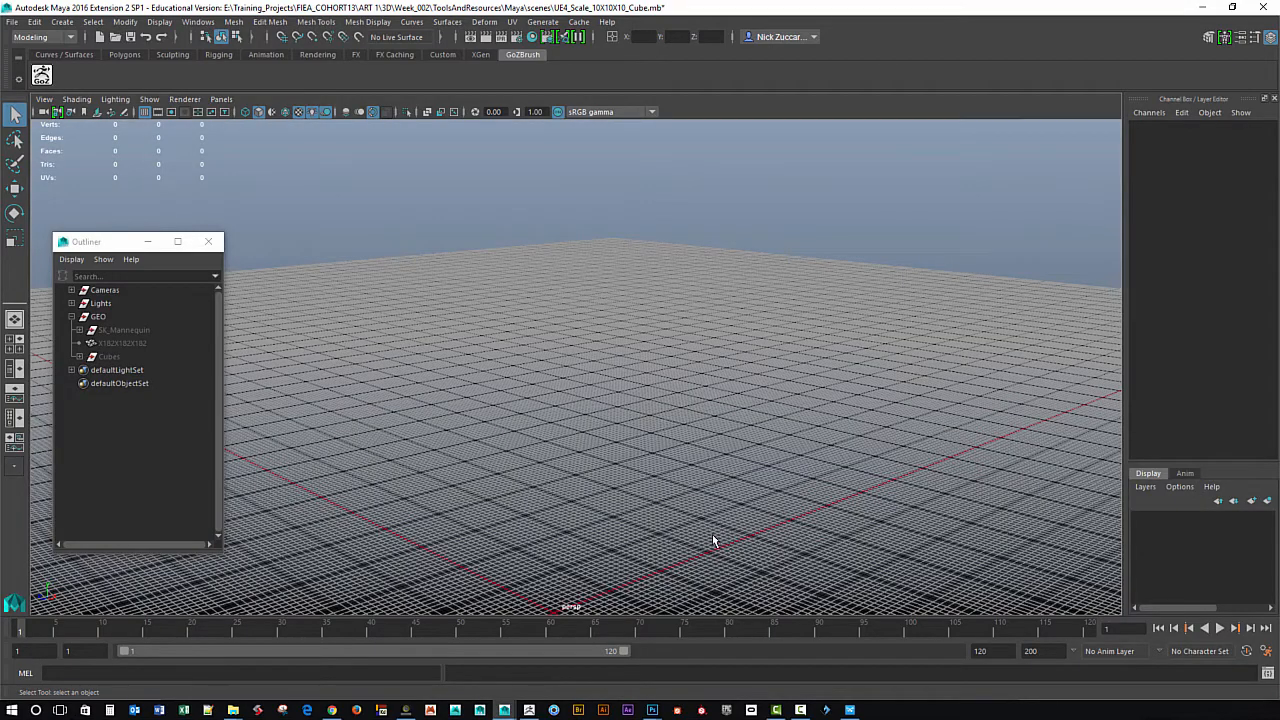
# Apply grid options with a length and width of 360 units, grid lines every 10 units and 10 subdivisions.
pyautogui.keyDown('alt'); pyautogui.moveTo(674, 476); pyautogui.dragTo(700, 420, button='right'); pyautogui.keyUp('alt')
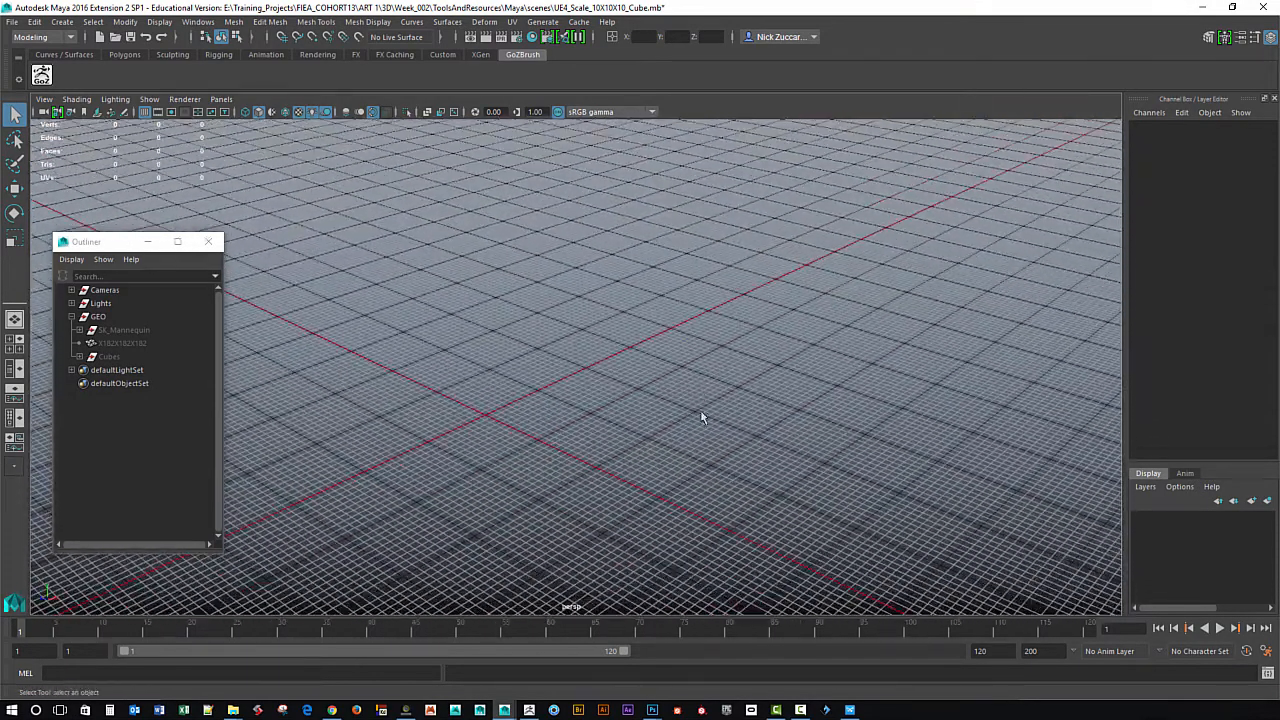
pyautogui.click(161, 22)
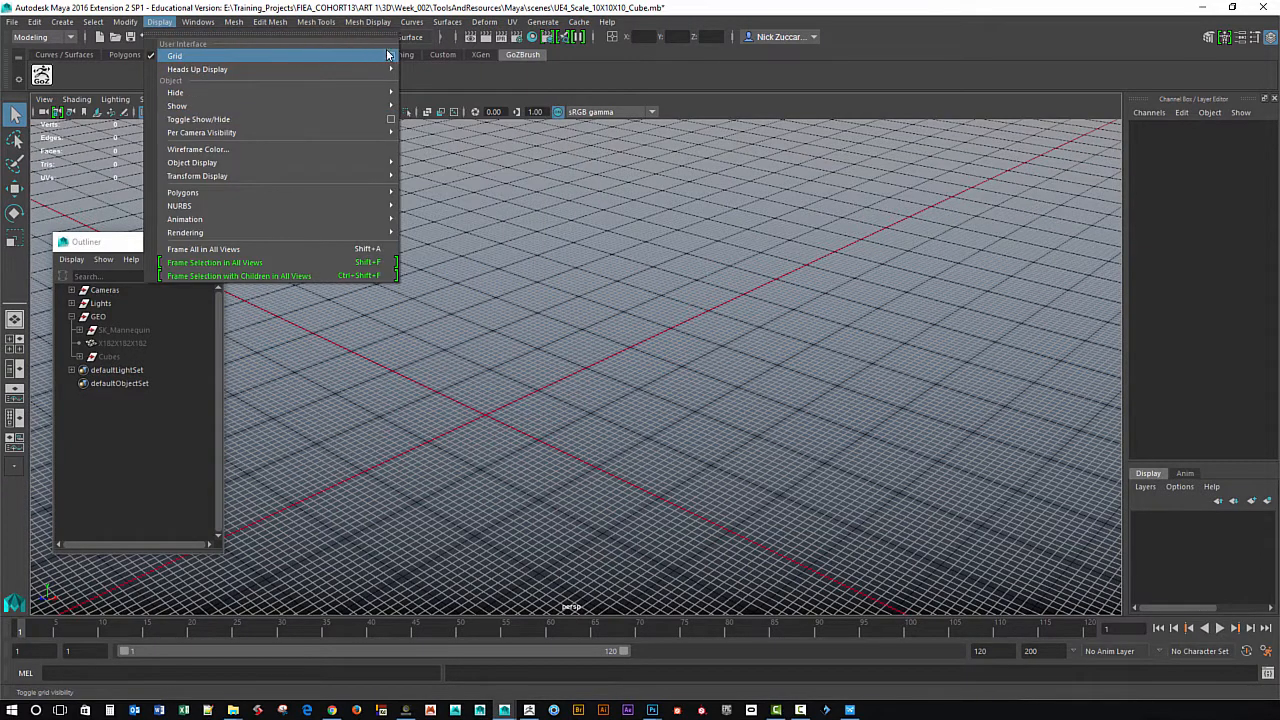
pyautogui.click(390, 56)
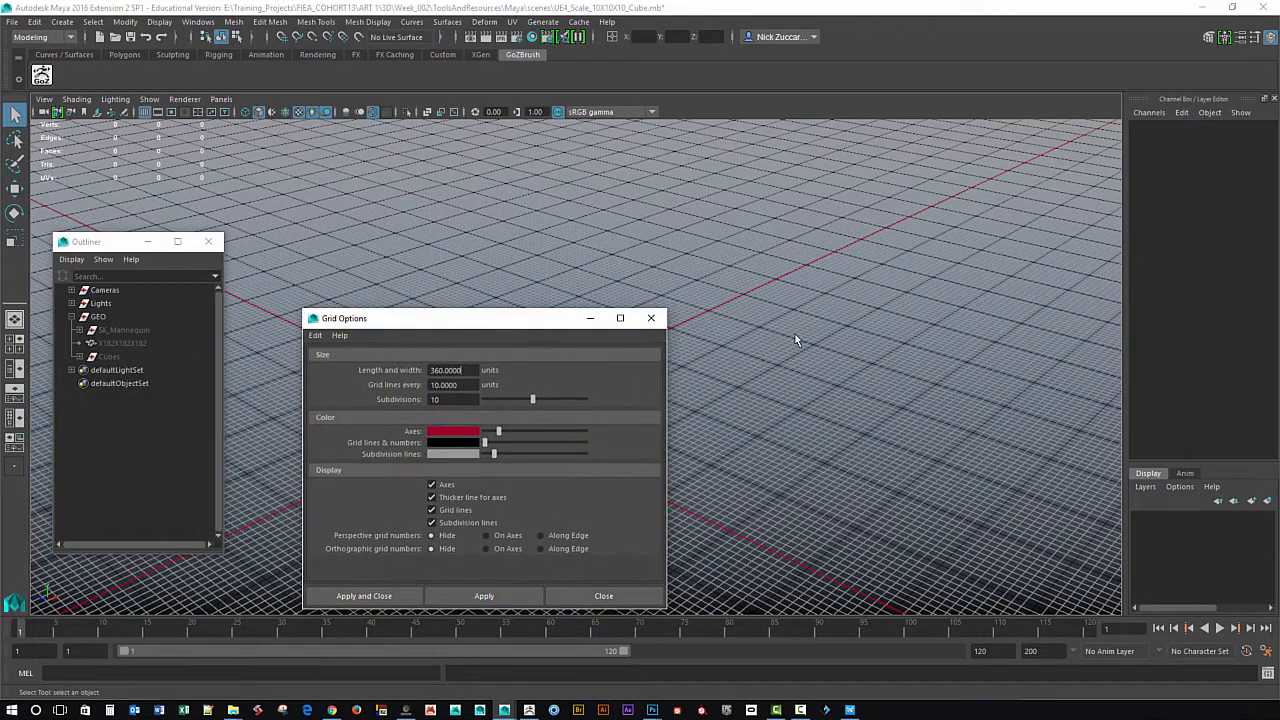
pyautogui.moveTo(535, 331); pyautogui.dragTo(735, 281)
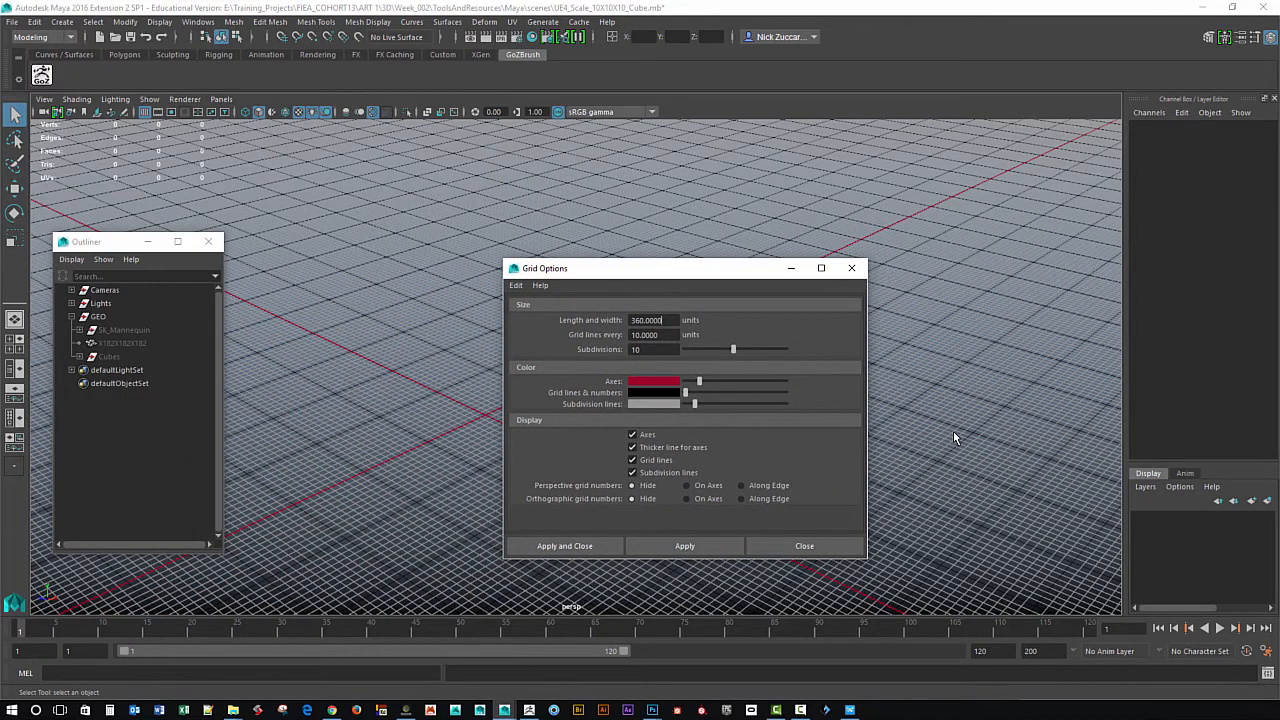
pyautogui.keyDown('alt'); pyautogui.moveTo(953, 431); pyautogui.dragTo(915, 410); pyautogui.keyUp('alt')
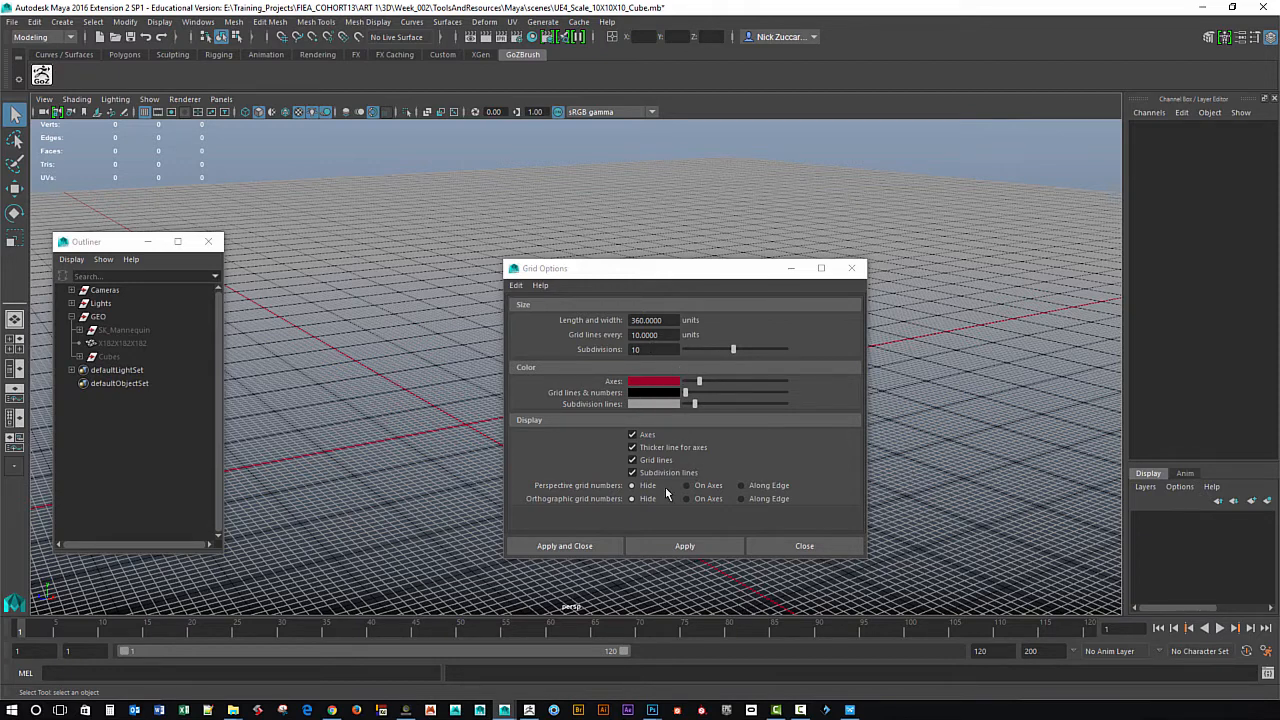
pyautogui.click(685, 546)
pyautogui.moveTo(699, 278); pyautogui.dragTo(854, 283)
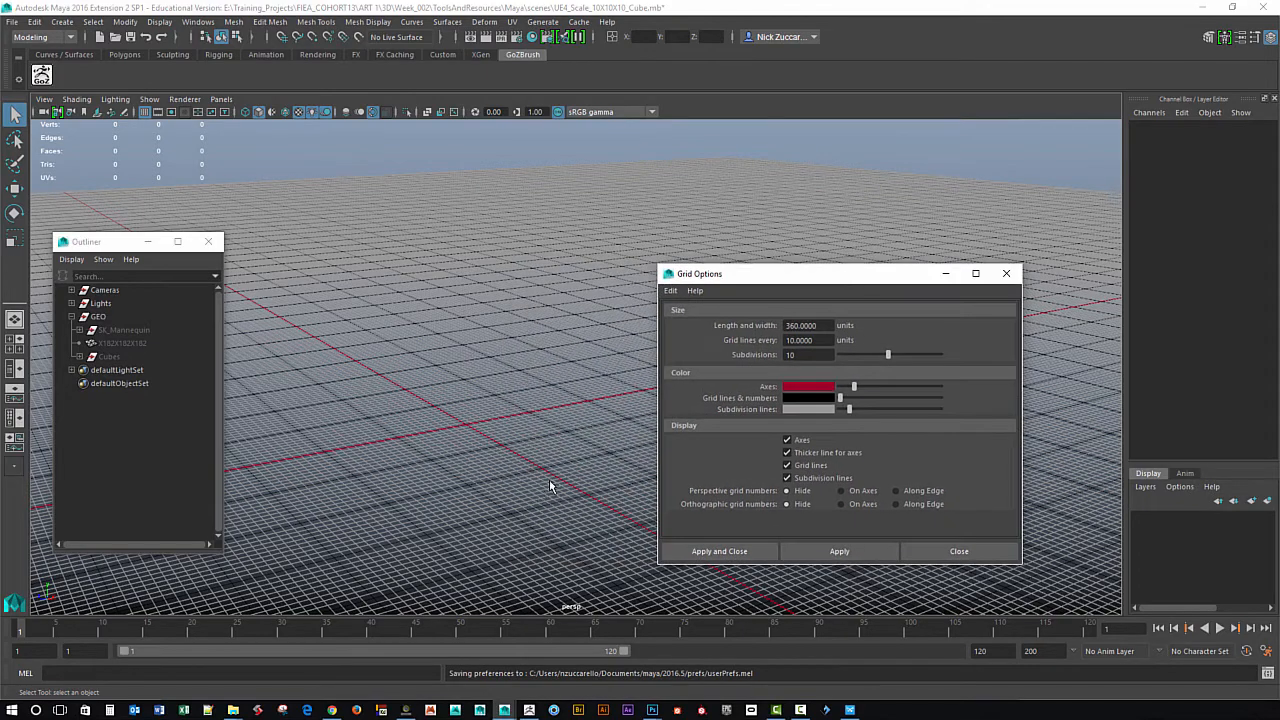
pyautogui.click(1006, 273)
# Create a polygon cube with width, height and depth of 10 and one division per axis.
pyautogui.keyDown('alt'); pyautogui.moveTo(565, 501); pyautogui.dragTo(645, 471); pyautogui.keyUp('alt')
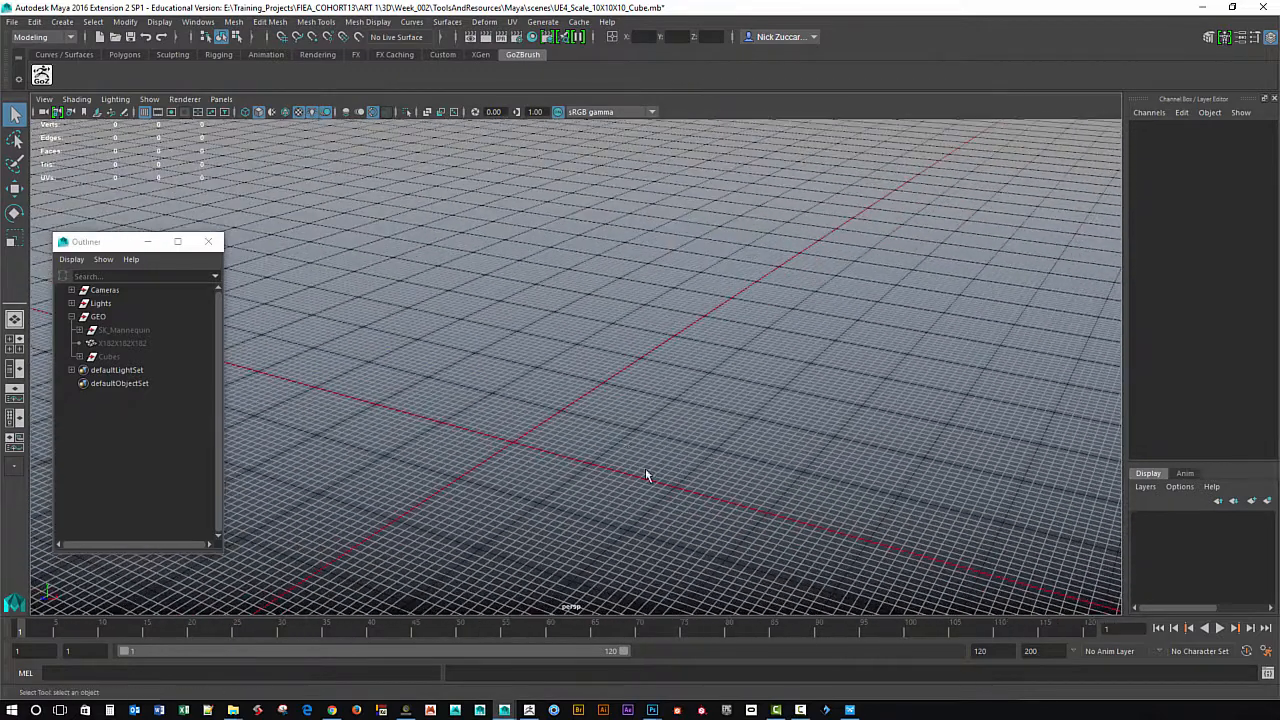
pyautogui.click(62, 22)
pyautogui.moveTo(156, 69)
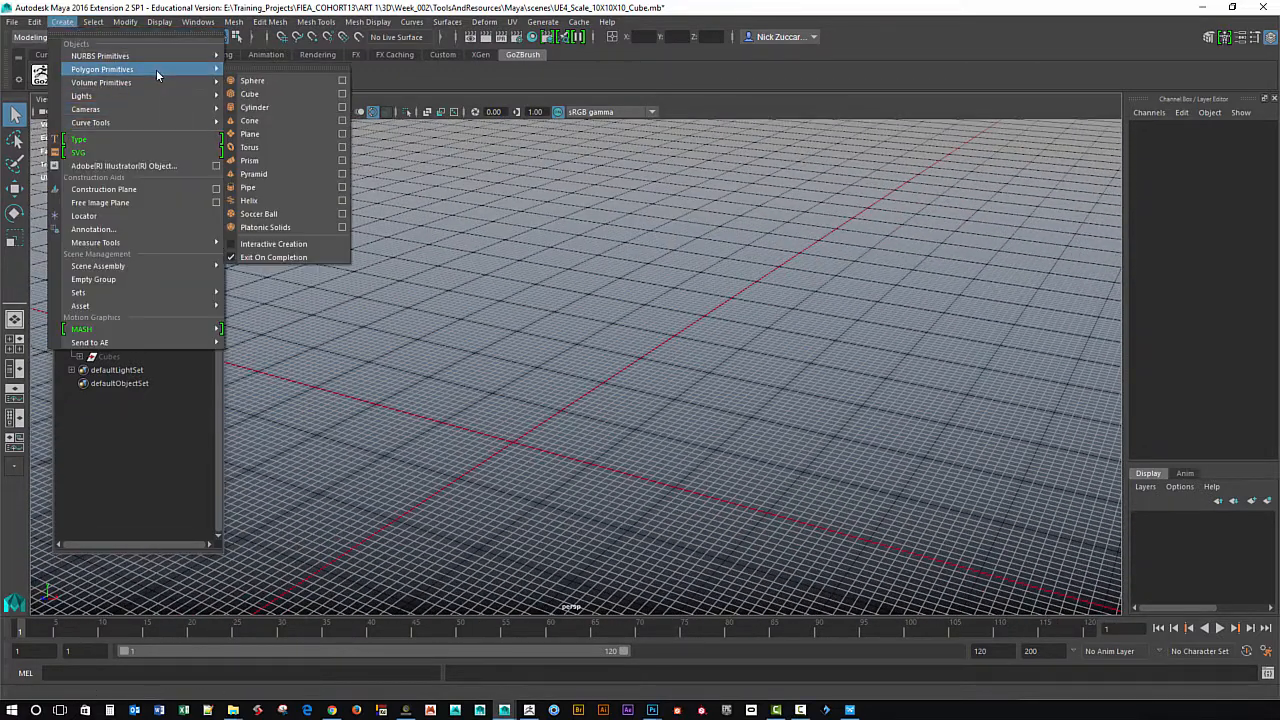
pyautogui.click(343, 96)
pyautogui.moveTo(874, 266); pyautogui.dragTo(808, 254)
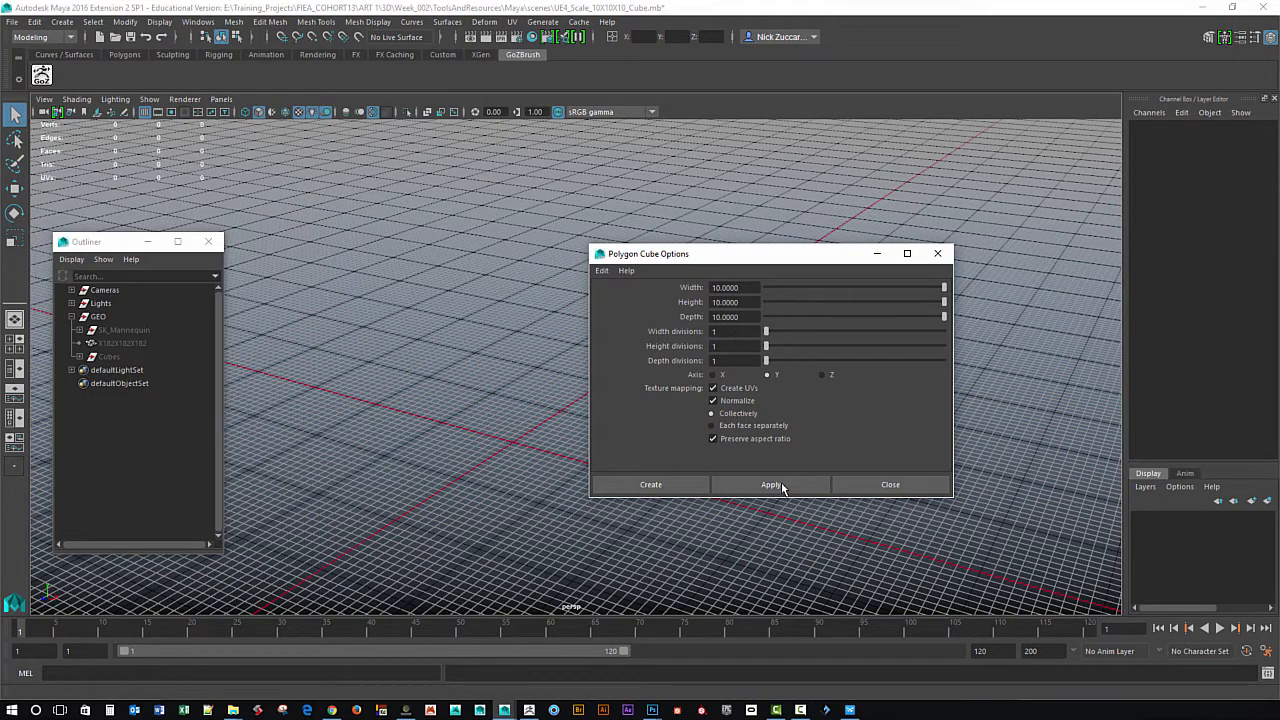
pyautogui.click(793, 488)
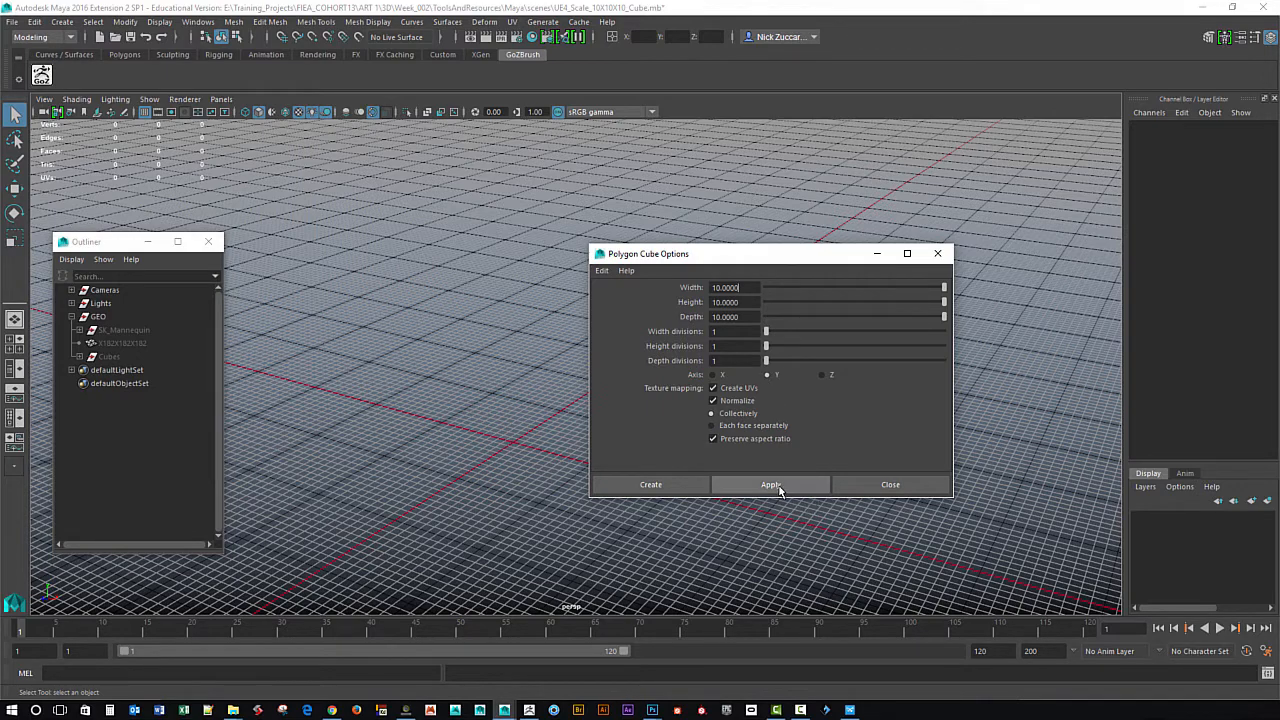
pyautogui.click(782, 488)
pyautogui.click(939, 254)
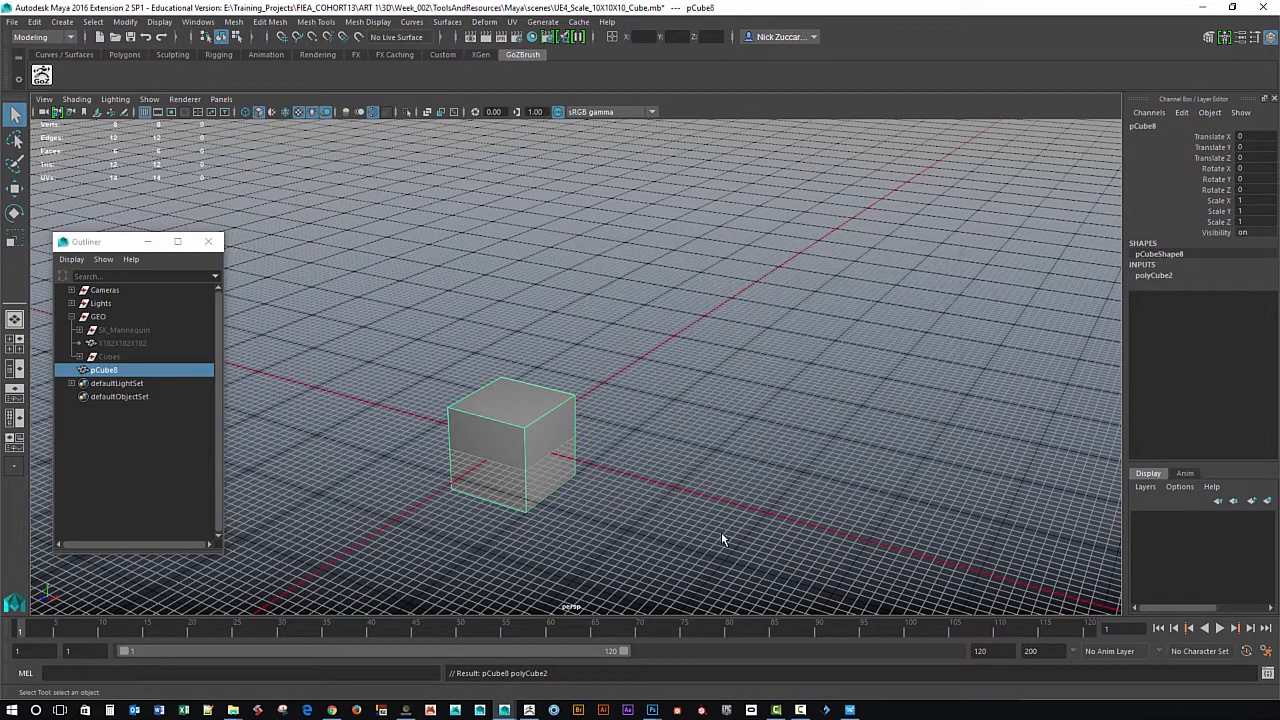
# Open the UV Editor for the new cube, enlarge its window and place it beside the cube.
pyautogui.keyDown('alt'); pyautogui.moveTo(672, 455); pyautogui.dragTo(688, 410, button='middle'); pyautogui.keyUp('alt')
pyautogui.keyDown('alt'); pyautogui.moveTo(660, 471); pyautogui.dragTo(734, 508, button='right'); pyautogui.keyUp('alt')
pyautogui.keyDown('alt'); pyautogui.moveTo(734, 508); pyautogui.dragTo(723, 474, button='middle'); pyautogui.keyUp('alt')
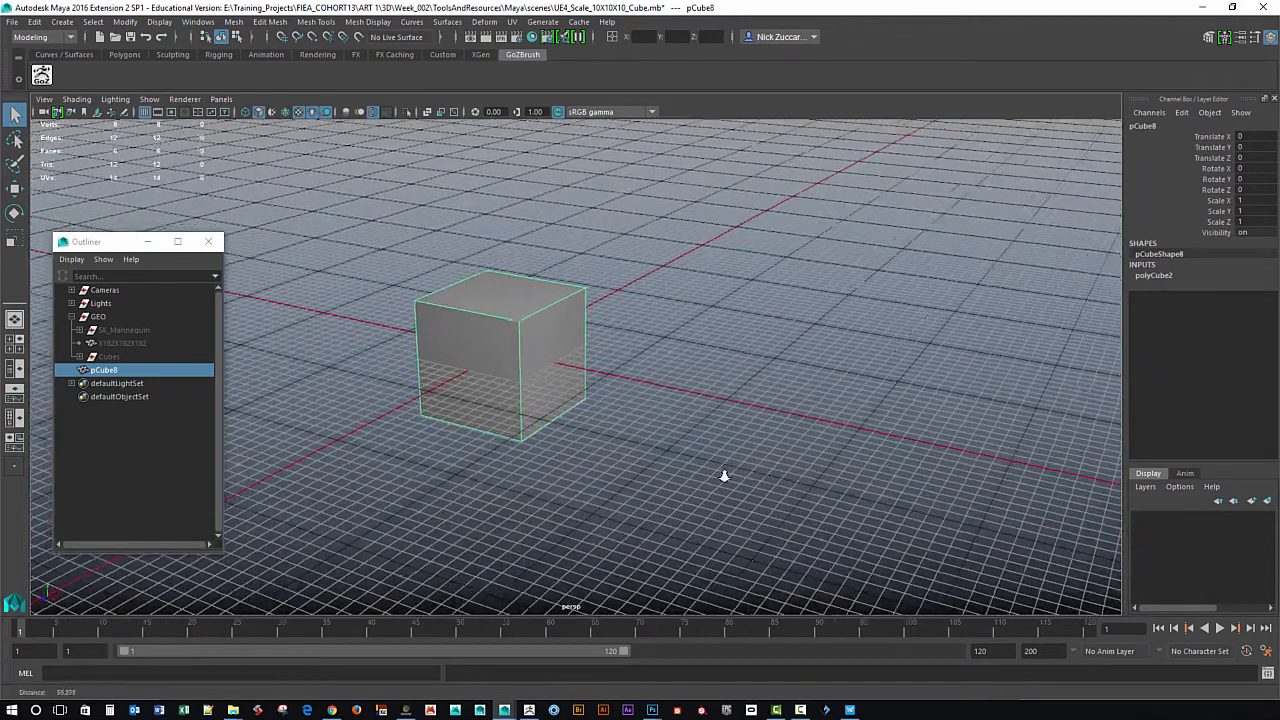
pyautogui.keyDown('alt'); pyautogui.moveTo(706, 472); pyautogui.dragTo(731, 469, button='right'); pyautogui.keyUp('alt')
pyautogui.keyDown('alt'); pyautogui.moveTo(620, 392); pyautogui.dragTo(649, 405); pyautogui.keyUp('alt')
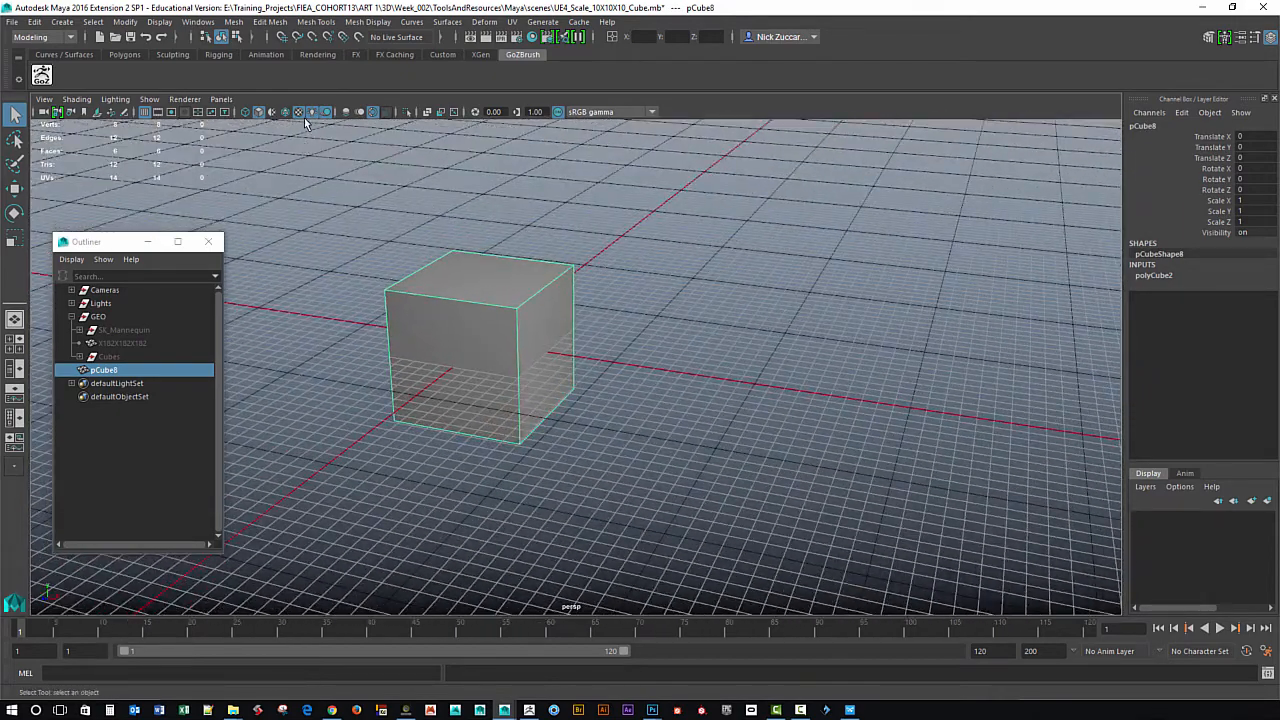
pyautogui.click(197, 21)
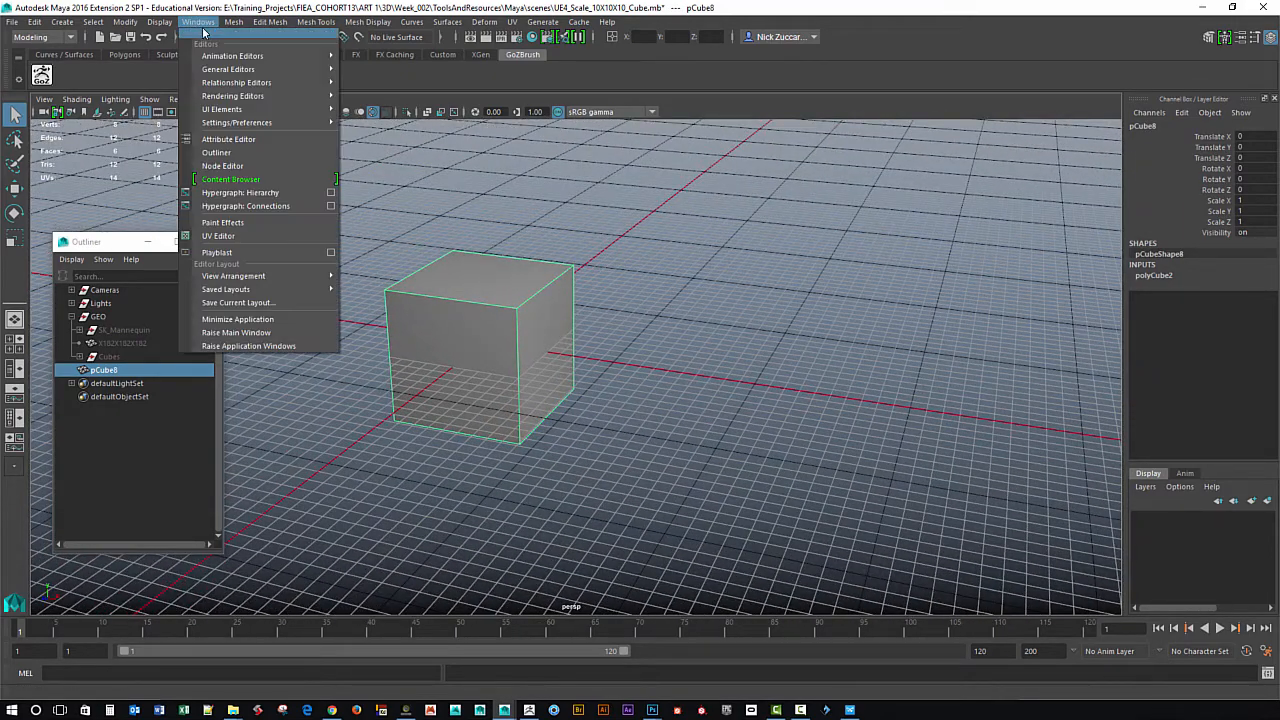
pyautogui.click(288, 233)
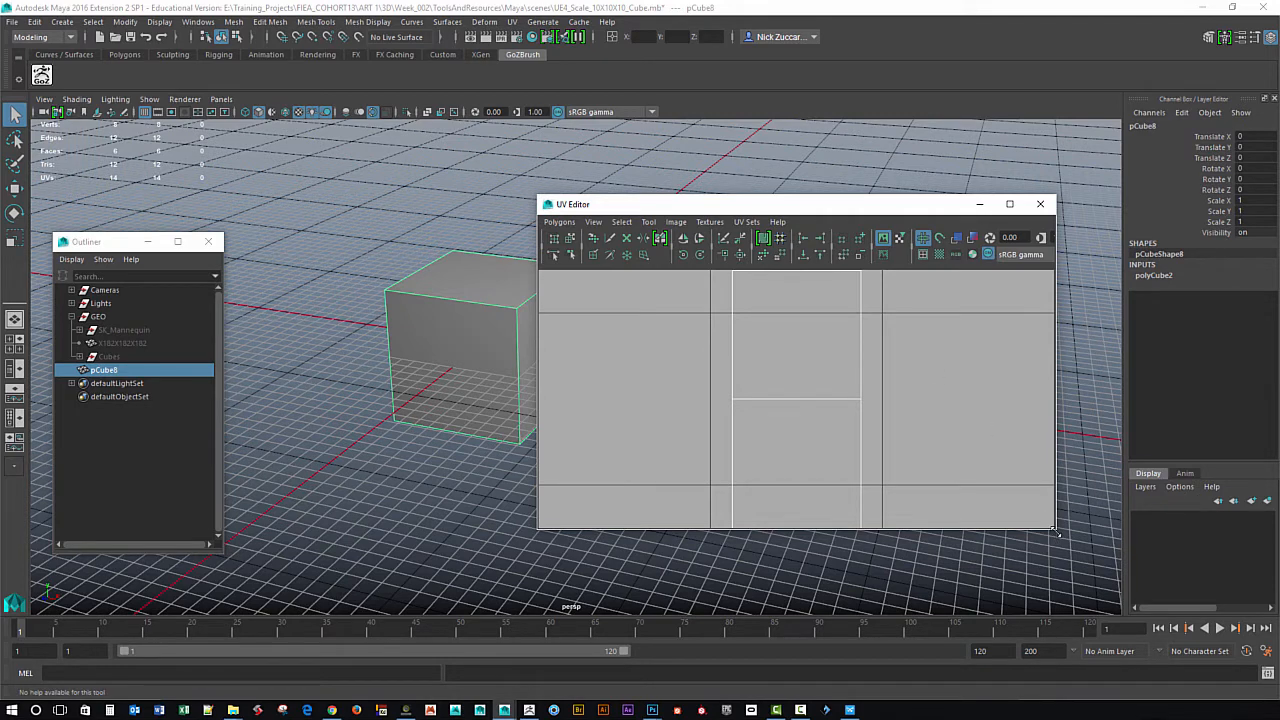
pyautogui.moveTo(1055, 532); pyautogui.dragTo(1062, 620)
pyautogui.moveTo(848, 199); pyautogui.dragTo(891, 121)
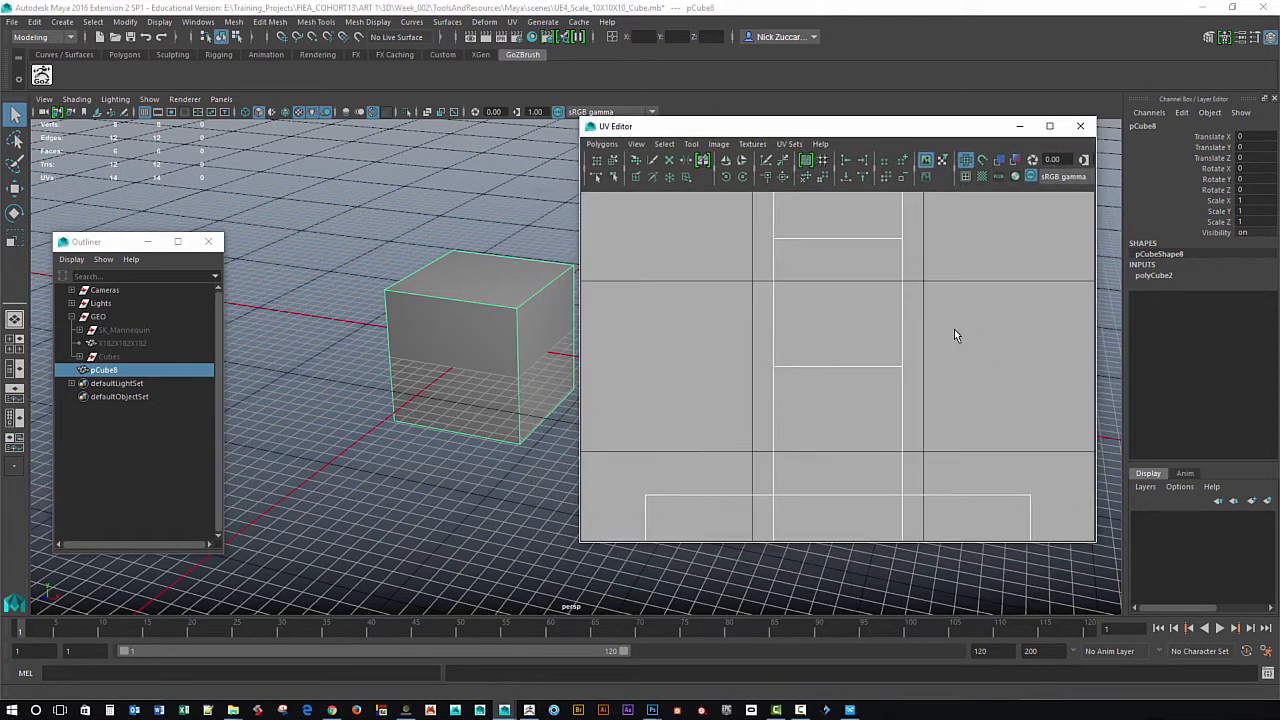
# Frame the cube's complete UV layout in the UV Editor for inspection.
pyautogui.press('f')
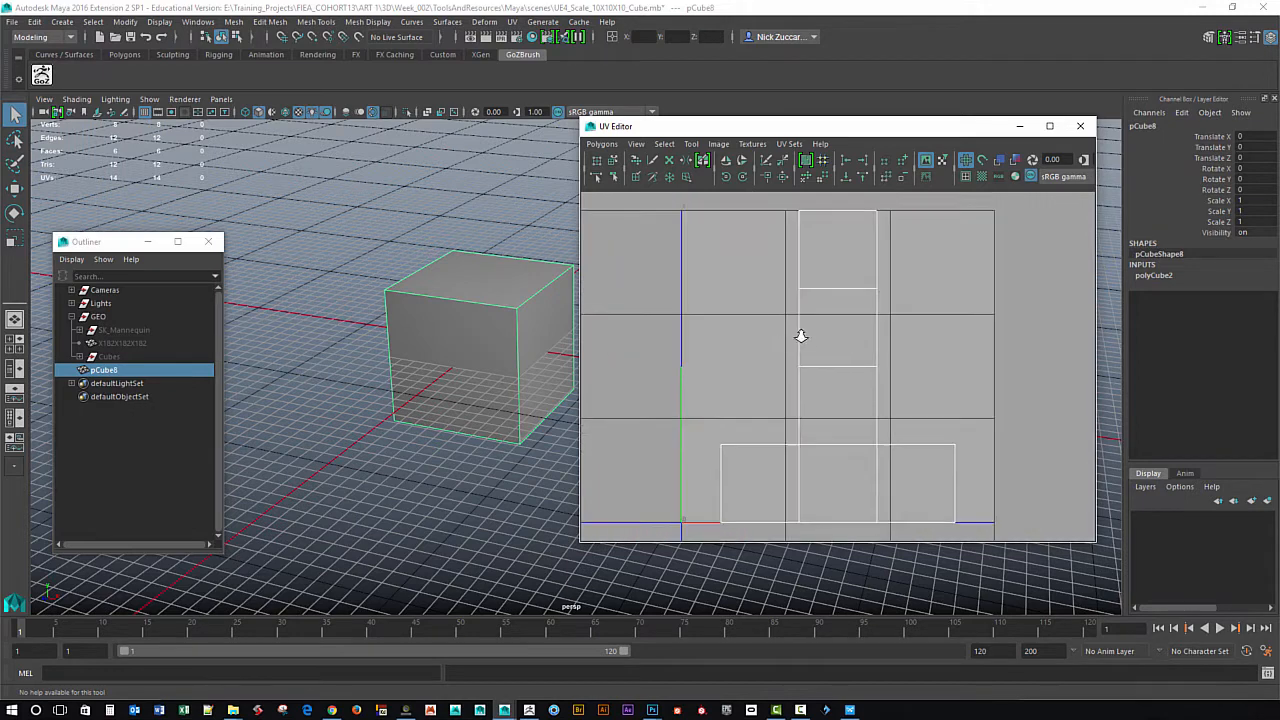
pyautogui.keyDown('alt'); pyautogui.moveTo(801, 336); pyautogui.dragTo(866, 406, button='right'); pyautogui.keyUp('alt')
pyautogui.keyDown('alt'); pyautogui.moveTo(873, 412); pyautogui.dragTo(837, 397, button='middle'); pyautogui.keyUp('alt')
pyautogui.keyDown('alt'); pyautogui.moveTo(837, 400); pyautogui.dragTo(841, 362, button='right'); pyautogui.keyUp('alt')
pyautogui.moveTo(860, 366)
pyautogui.keyDown('alt'); pyautogui.mouseDown(button='middle')
pyautogui.moveTo(846, 377)
pyautogui.moveTo(877, 386)
pyautogui.moveTo(866, 372)
pyautogui.mouseUp(button='middle'); pyautogui.keyUp('alt')
pyautogui.keyDown('alt'); pyautogui.moveTo(866, 373); pyautogui.dragTo(887, 386, button='right'); pyautogui.keyUp('alt')
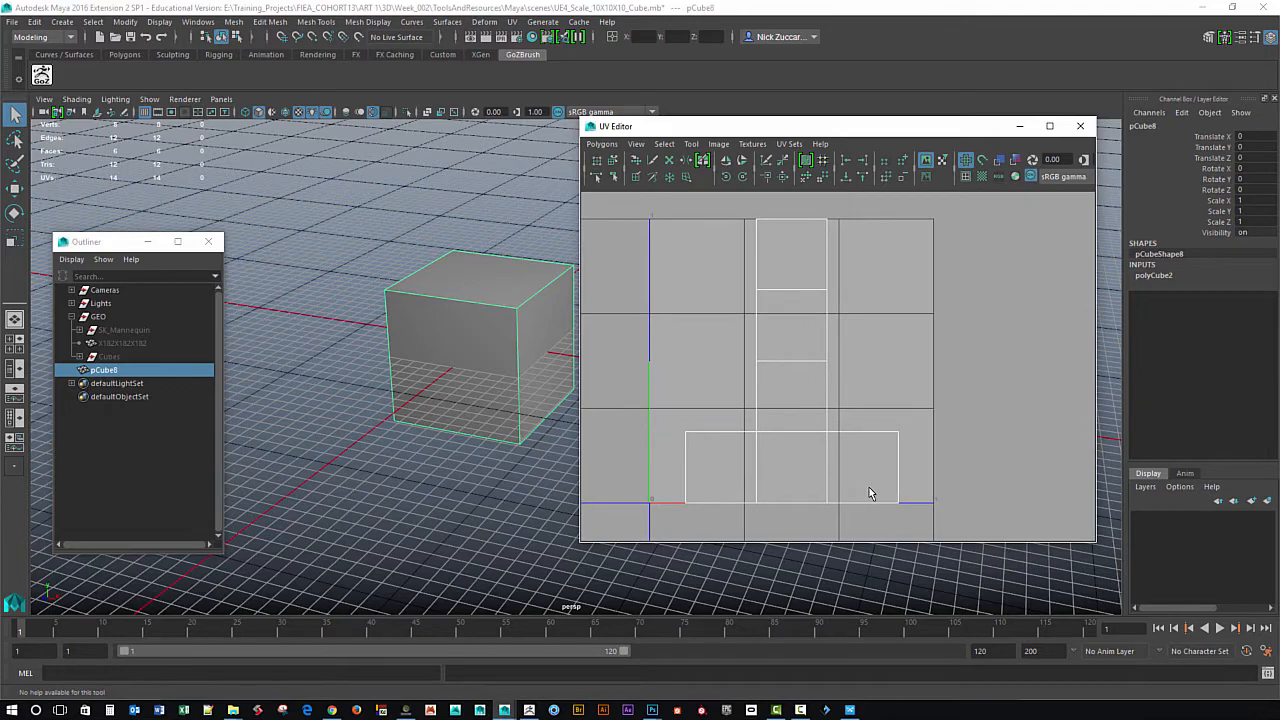
pyautogui.moveTo(800, 132); pyautogui.dragTo(821, 139)
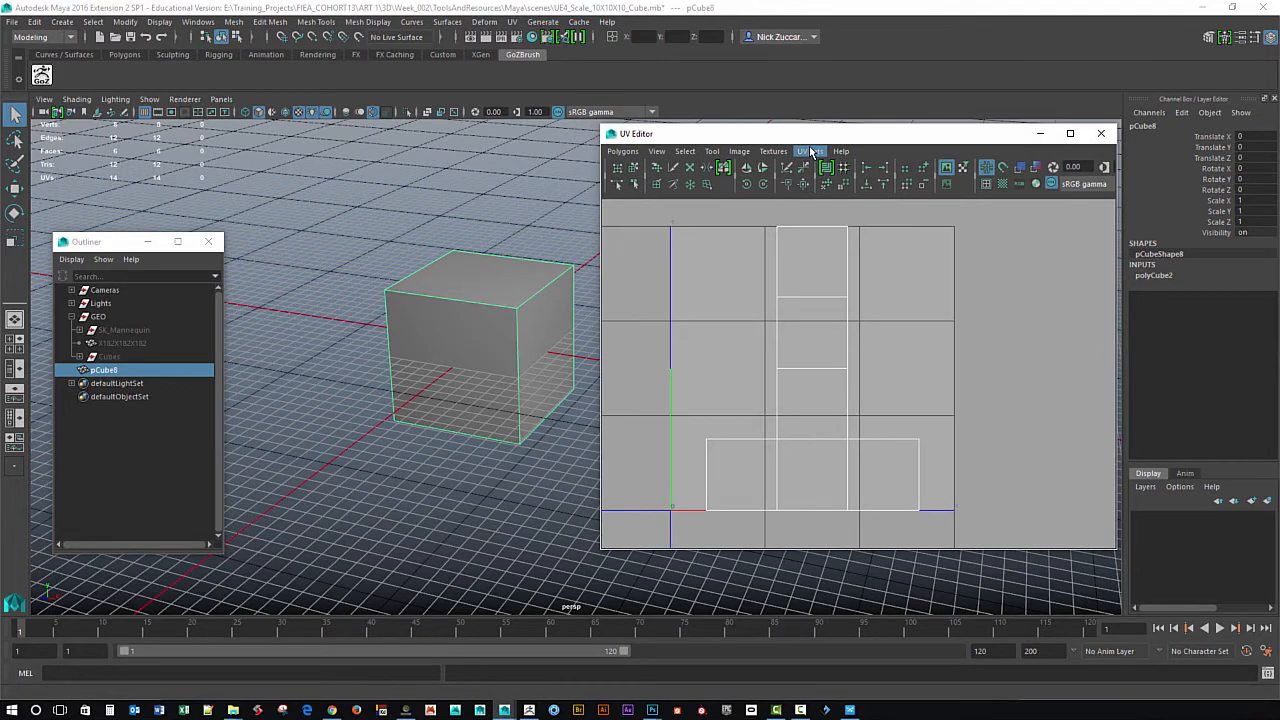
# Switch the cube to edge selection and select all of its edges.
pyautogui.keyDown('alt'); pyautogui.moveTo(484, 455); pyautogui.dragTo(494, 457); pyautogui.keyUp('alt')
pyautogui.keyDown('alt'); pyautogui.moveTo(540, 457); pyautogui.dragTo(486, 500, button='middle'); pyautogui.keyUp('alt')
pyautogui.keyDown('alt'); pyautogui.moveTo(486, 500); pyautogui.dragTo(530, 510, button='right'); pyautogui.keyUp('alt')
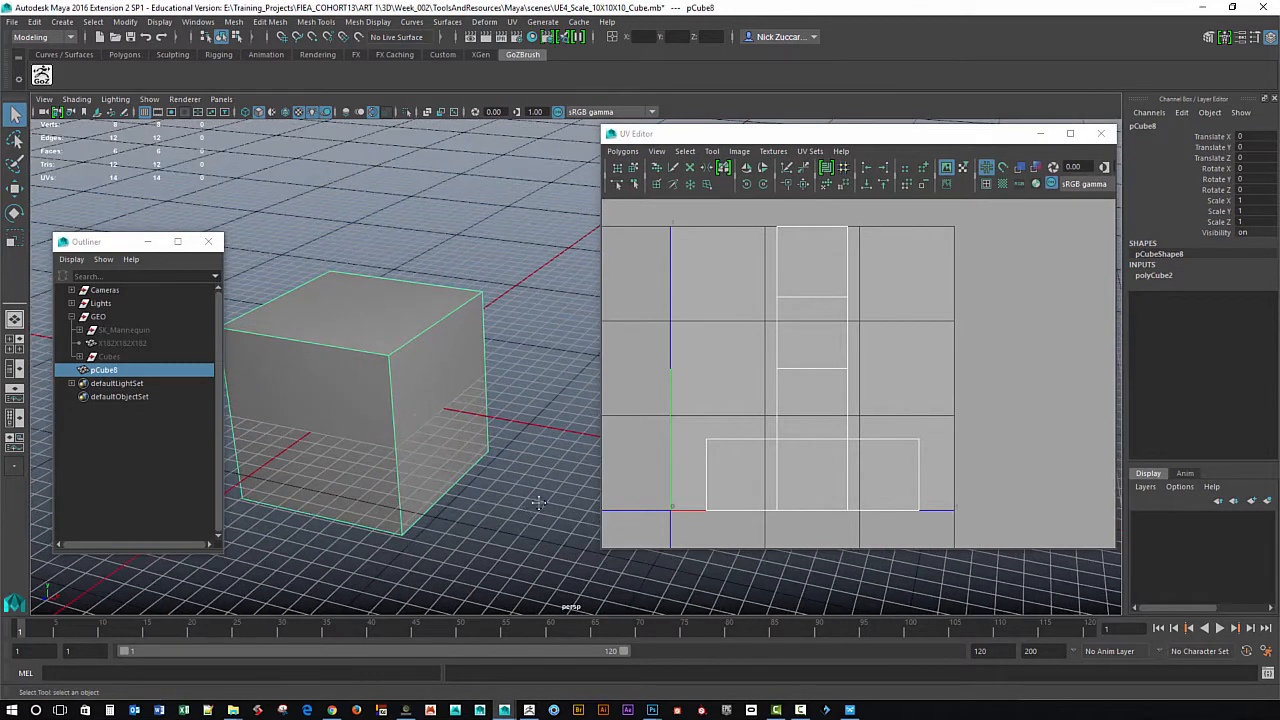
pyautogui.keyDown('alt'); pyautogui.moveTo(458, 530); pyautogui.dragTo(519, 503, button='middle'); pyautogui.keyUp('alt')
pyautogui.keyDown('alt'); pyautogui.moveTo(519, 503); pyautogui.dragTo(533, 506); pyautogui.keyUp('alt')
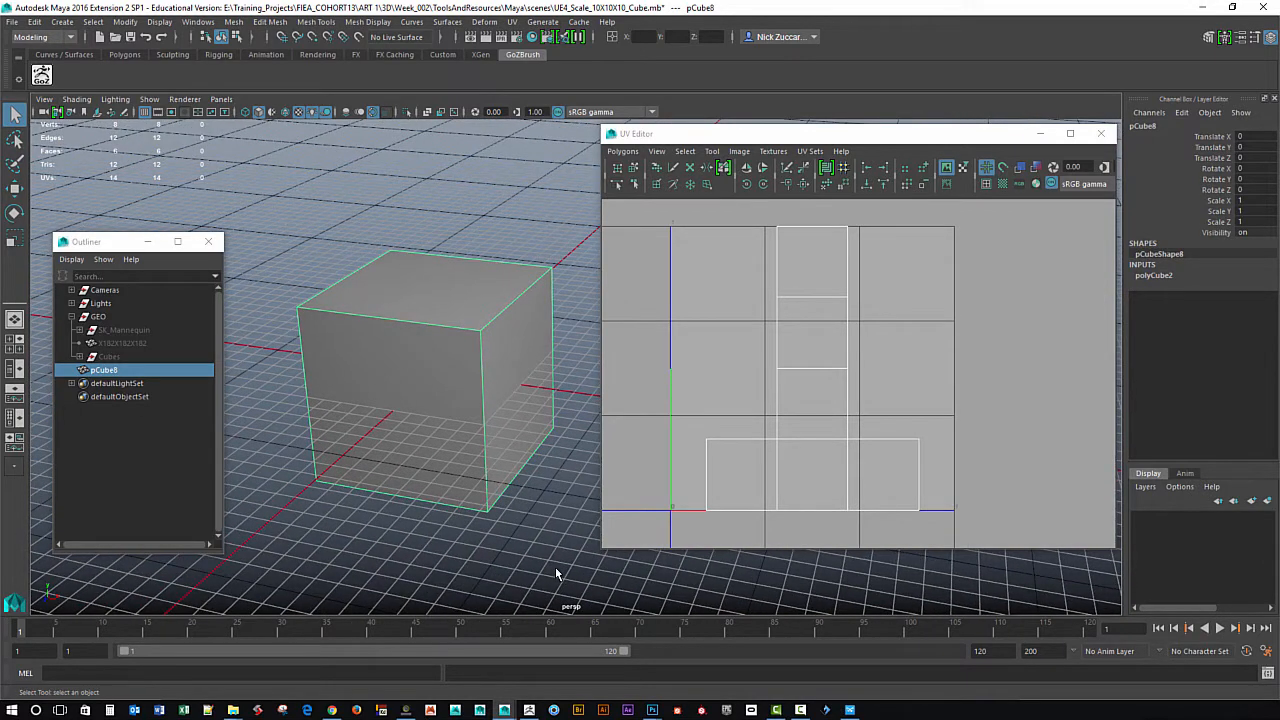
pyautogui.press('F10')
pyautogui.rightClick(482, 400)
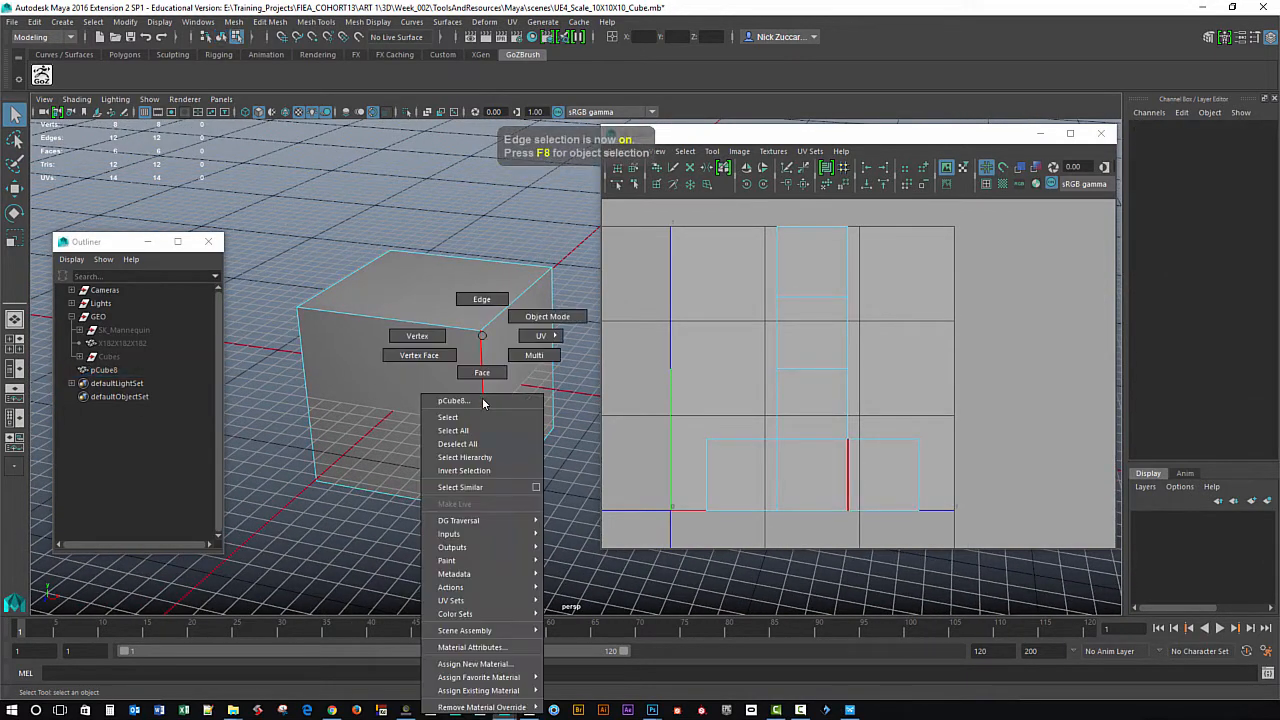
pyautogui.click(484, 302)
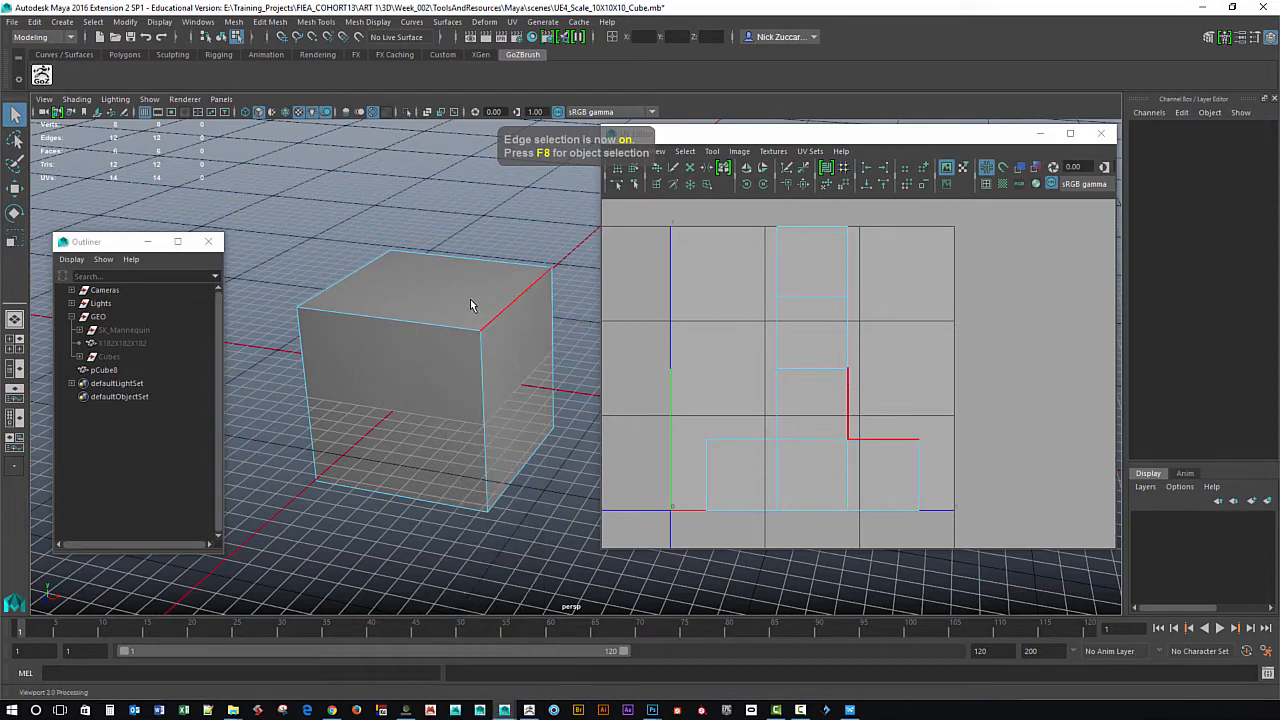
pyautogui.moveTo(262, 207); pyautogui.dragTo(580, 560)
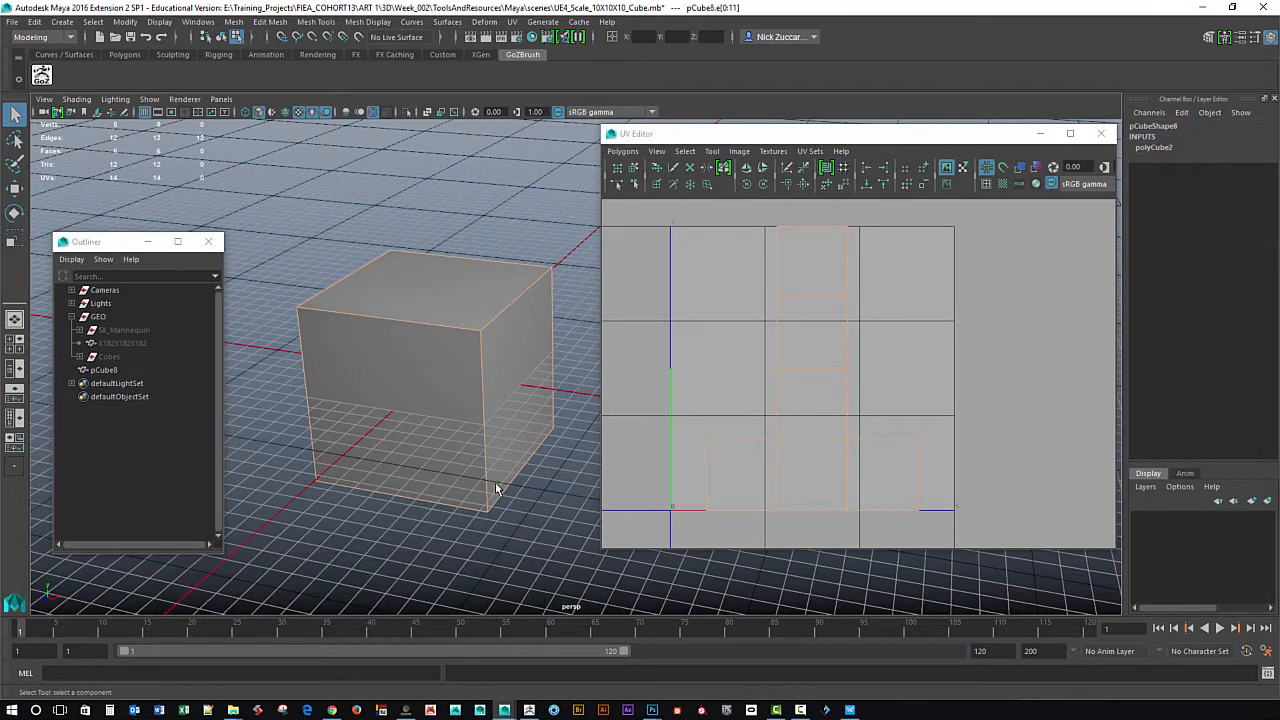
# Bevel all selected cube edges with a fraction of 0.05.
pyautogui.keyDown('shift'); pyautogui.moveTo(485, 404); pyautogui.dragTo(563, 411, button='right'); pyautogui.keyUp('shift')
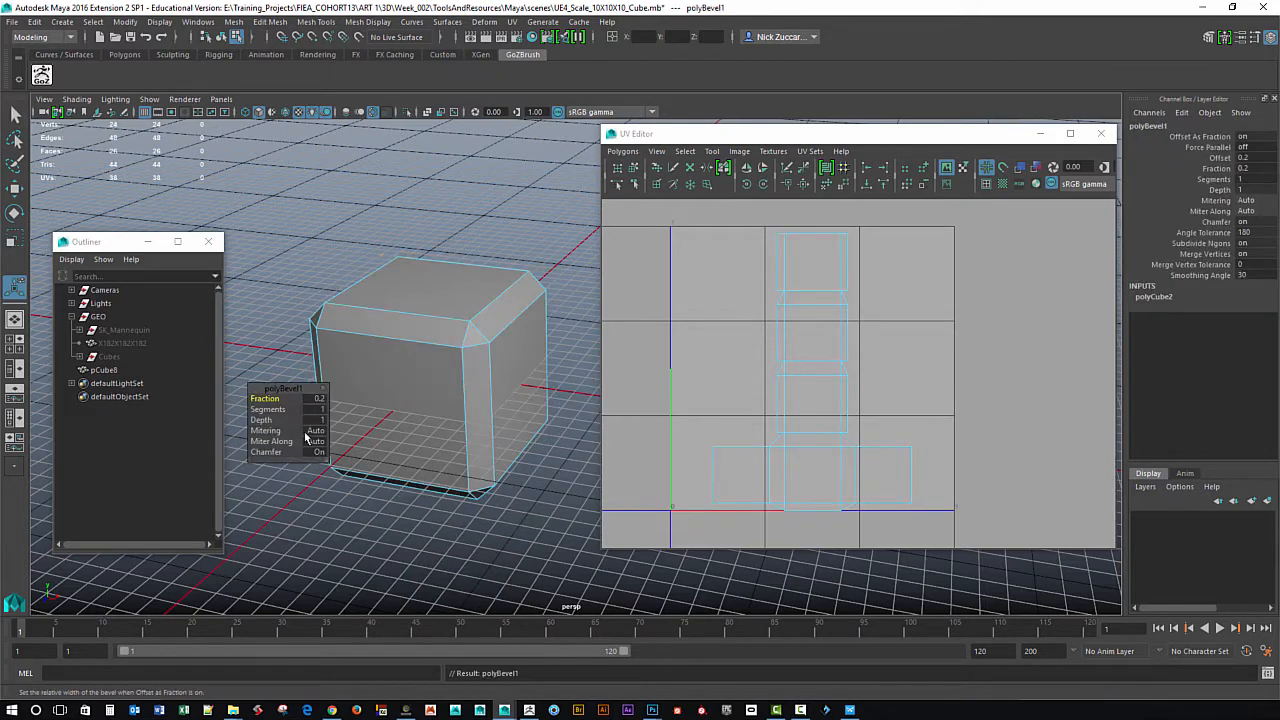
pyautogui.click(316, 398)
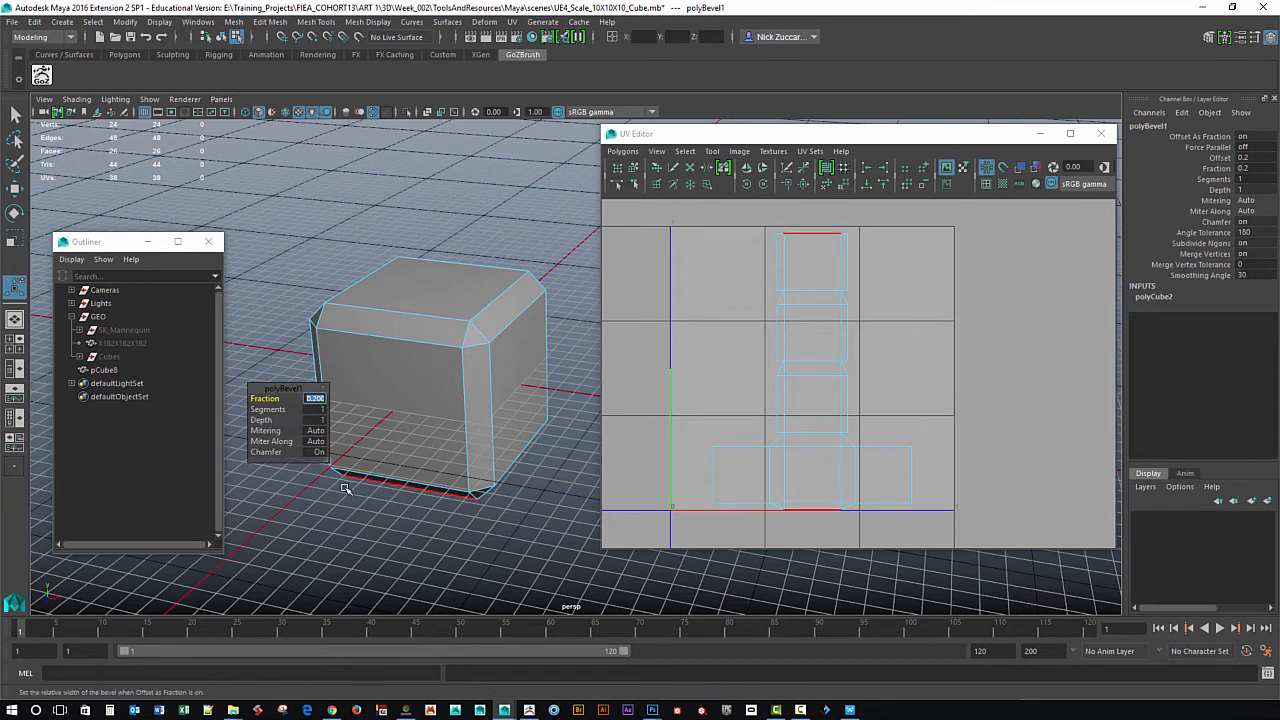
pyautogui.moveTo(284, 389); pyautogui.dragTo(280, 432)
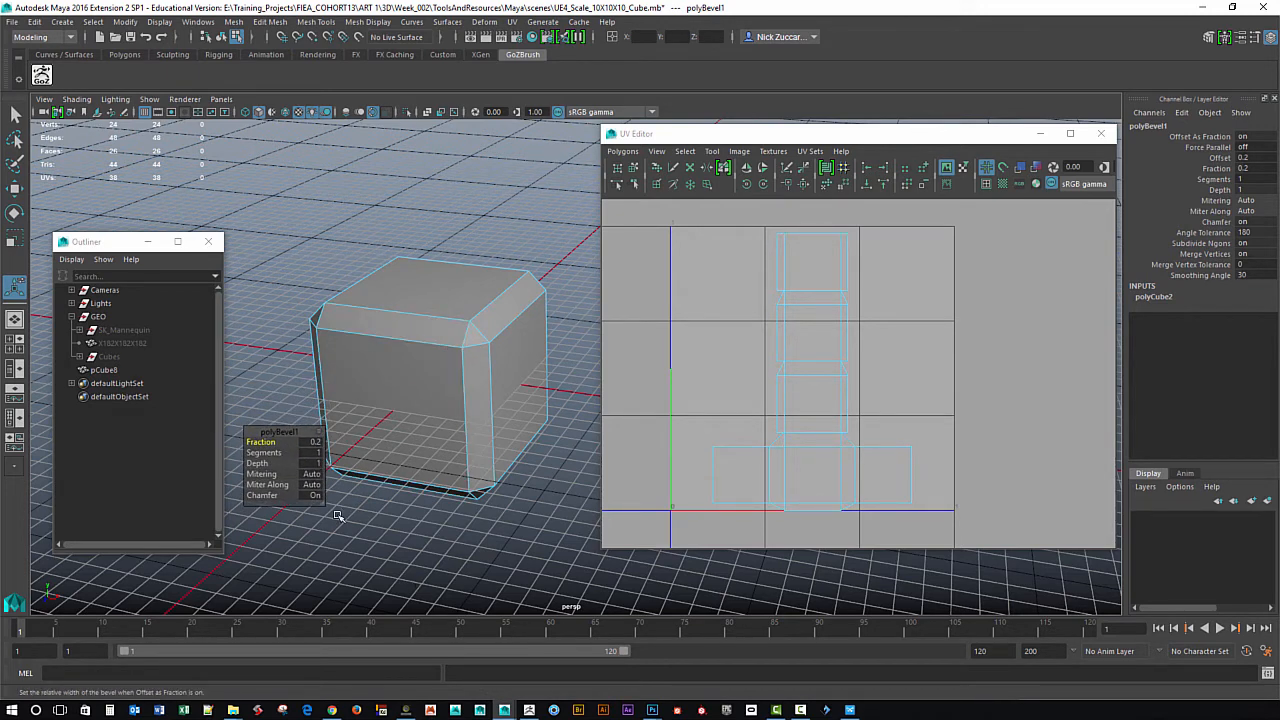
pyautogui.click(316, 442)
pyautogui.write('.0')
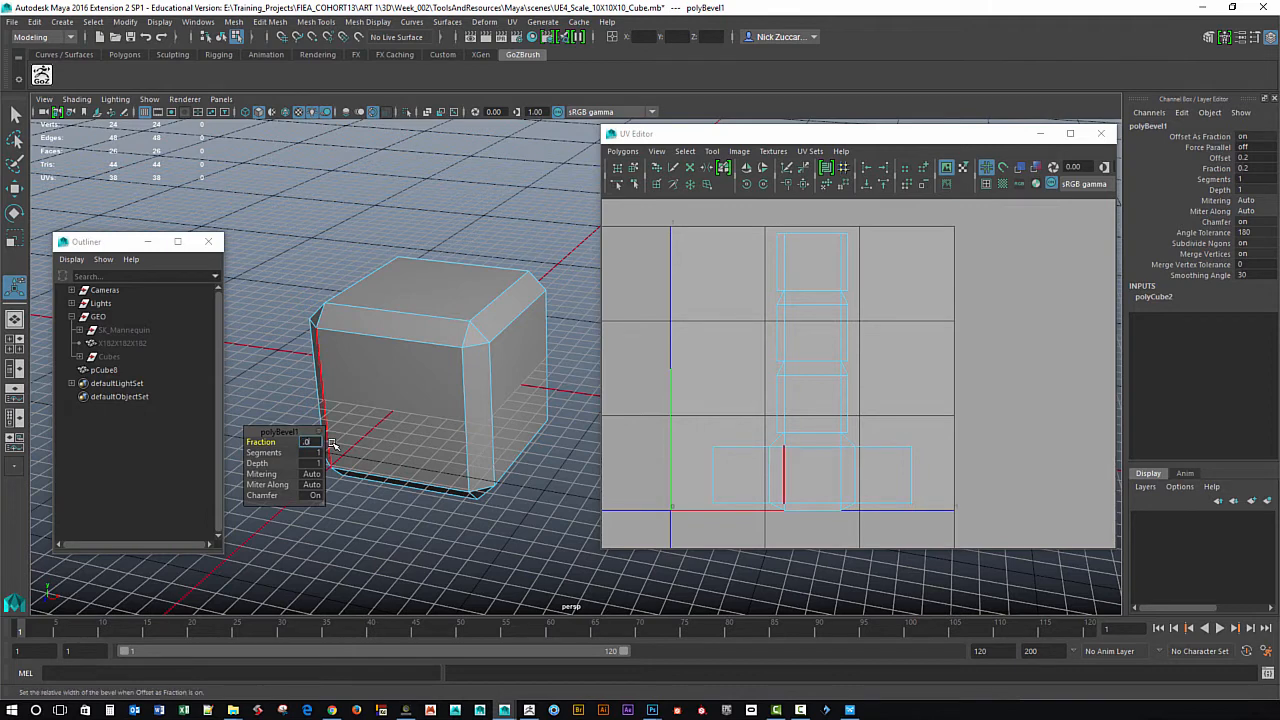
pyautogui.write('5')
pyautogui.press('Return')
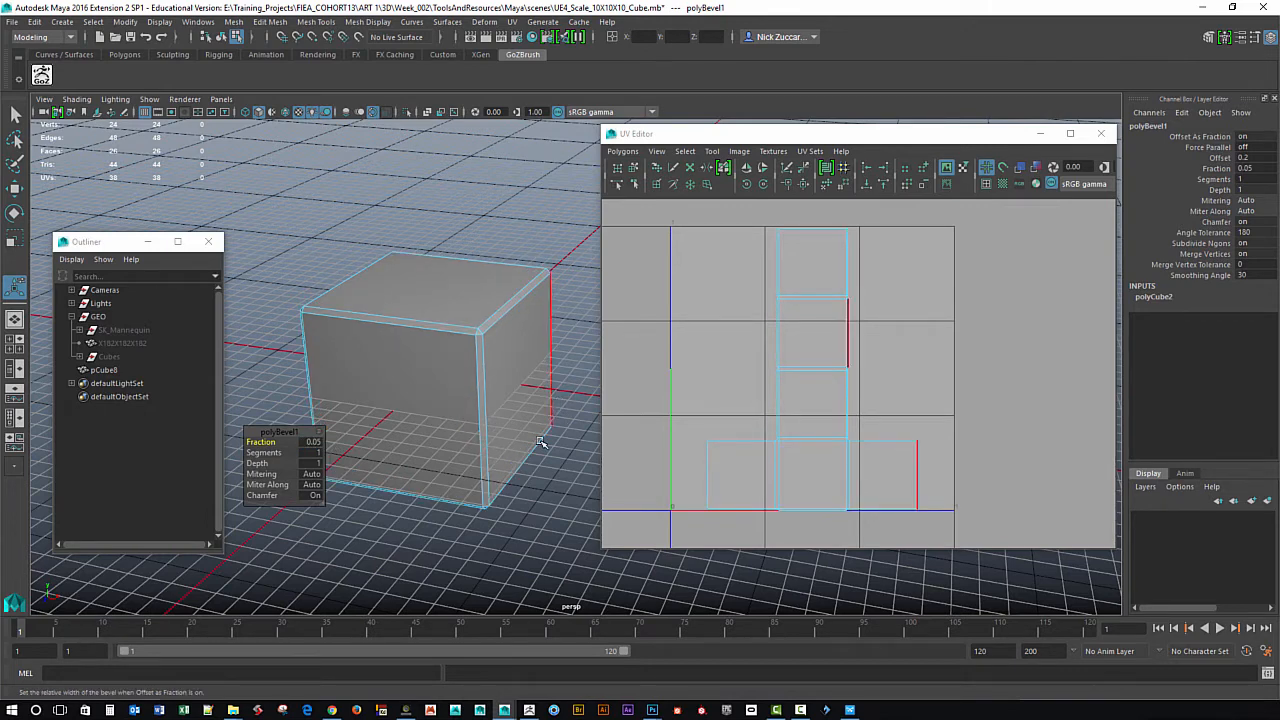
# Examine the bevelled cube and how the bevel changed its UV layout in the UV Editor.
pyautogui.moveTo(283, 433); pyautogui.dragTo(273, 432)
pyautogui.keyDown('alt'); pyautogui.moveTo(524, 515); pyautogui.dragTo(514, 550, button='middle'); pyautogui.keyUp('alt')
pyautogui.keyDown('alt'); pyautogui.moveTo(523, 554); pyautogui.dragTo(586, 557, button='right'); pyautogui.keyUp('alt')
pyautogui.keyDown('alt'); pyautogui.moveTo(779, 486); pyautogui.dragTo(767, 432, button='middle'); pyautogui.keyUp('alt')
pyautogui.keyDown('alt'); pyautogui.moveTo(830, 480); pyautogui.dragTo(979, 540, button='right'); pyautogui.keyUp('alt')
pyautogui.keyDown('alt'); pyautogui.moveTo(877, 447); pyautogui.dragTo(946, 376, button='middle'); pyautogui.keyUp('alt')
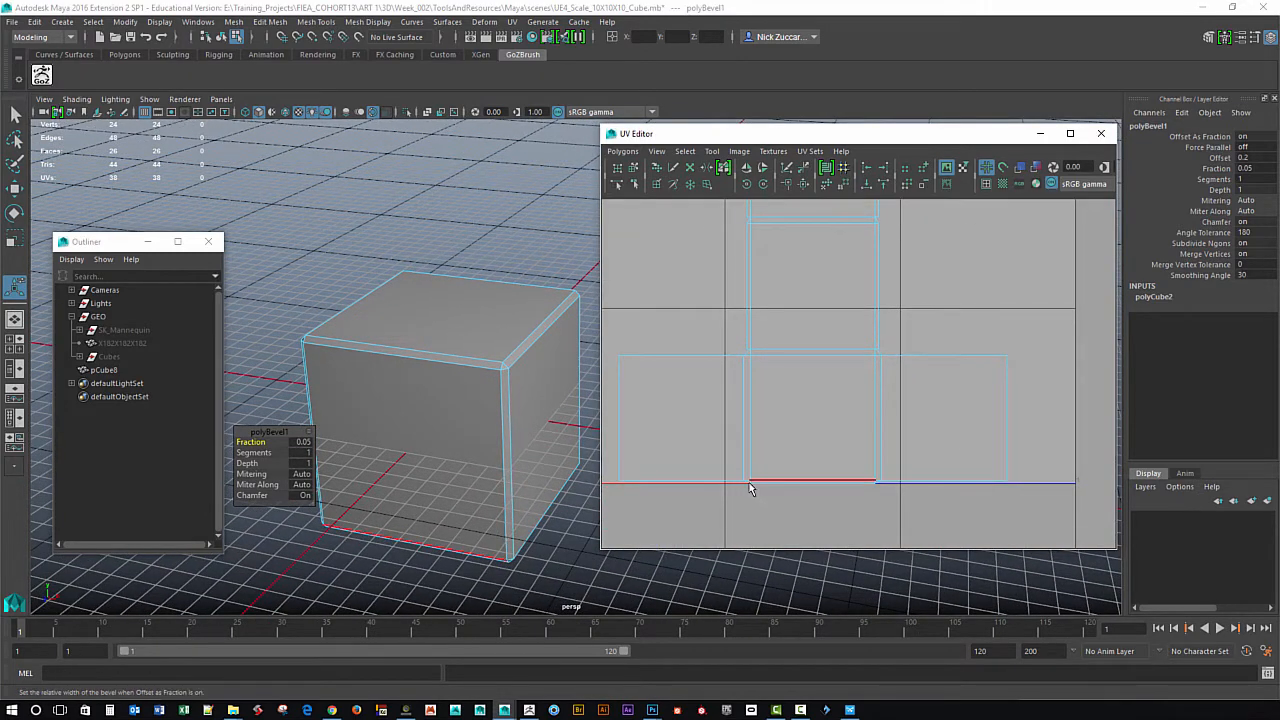
pyautogui.keyDown('alt'); pyautogui.moveTo(843, 451); pyautogui.dragTo(838, 478, button='middle'); pyautogui.keyUp('alt')
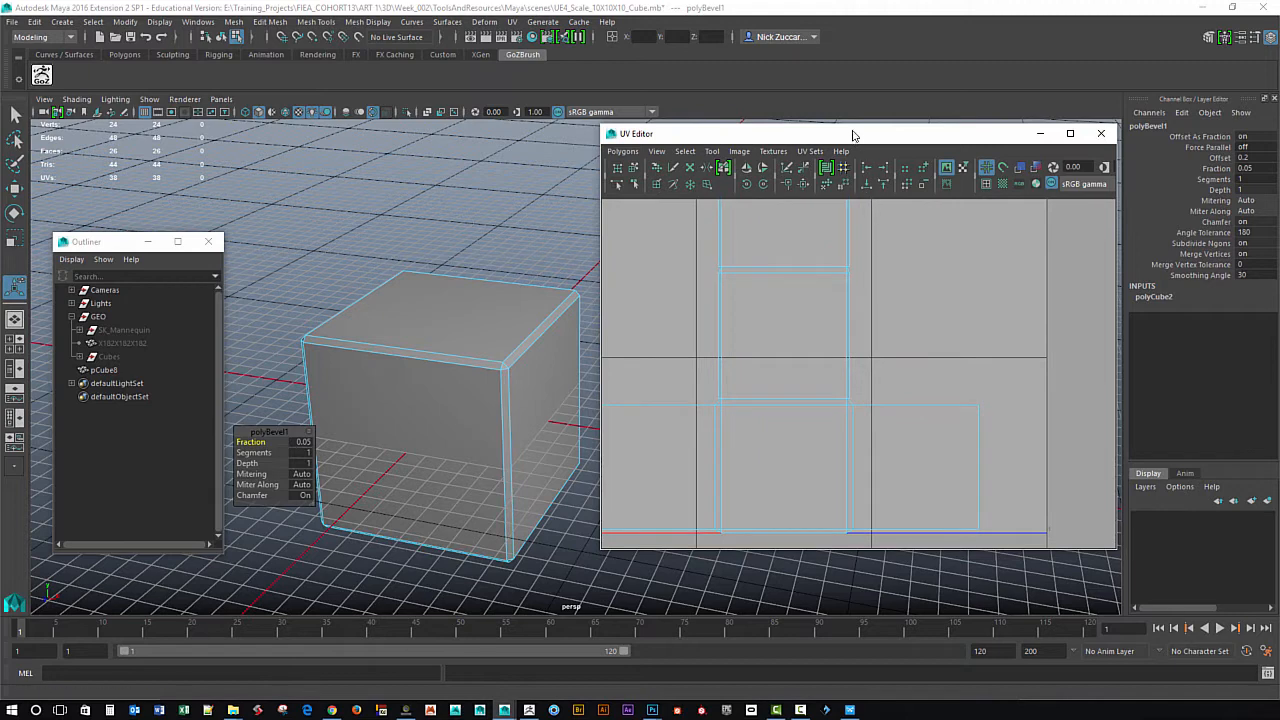
# Move the UV Editor window higher and extend its height to show more of the UV layout.
pyautogui.moveTo(851, 132); pyautogui.dragTo(841, 97)
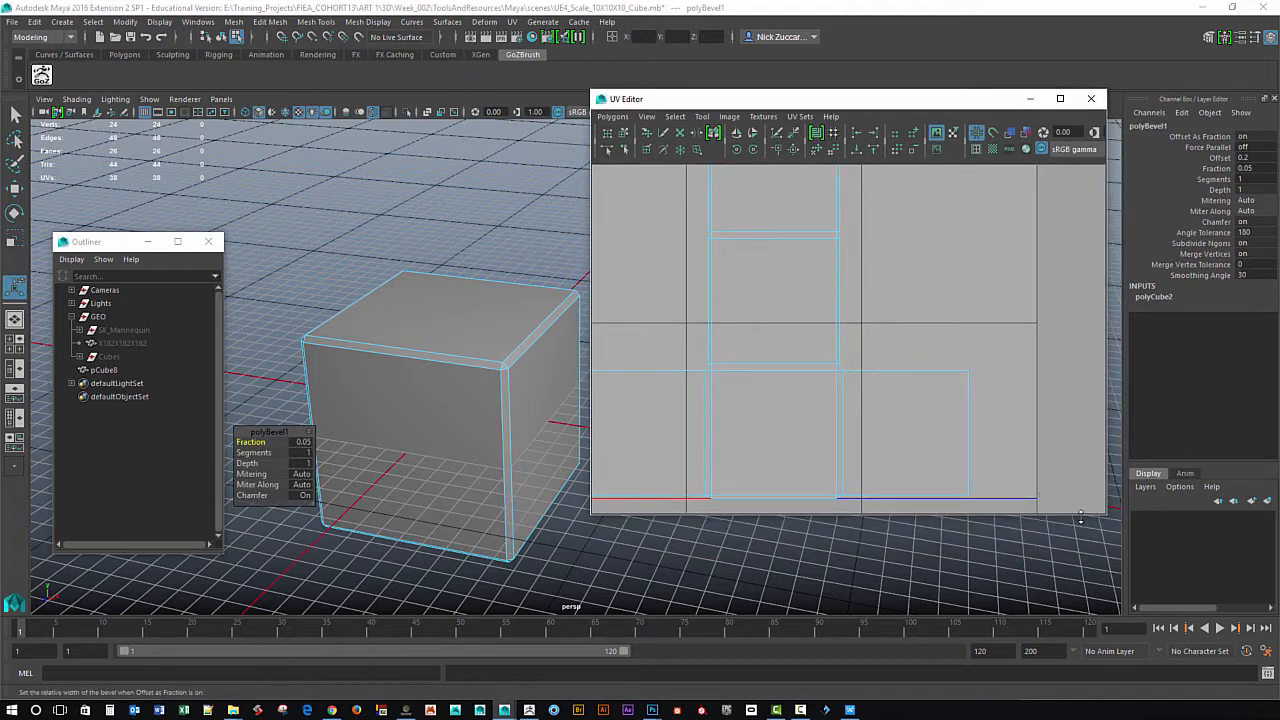
pyautogui.moveTo(1080, 517); pyautogui.dragTo(1080, 580)
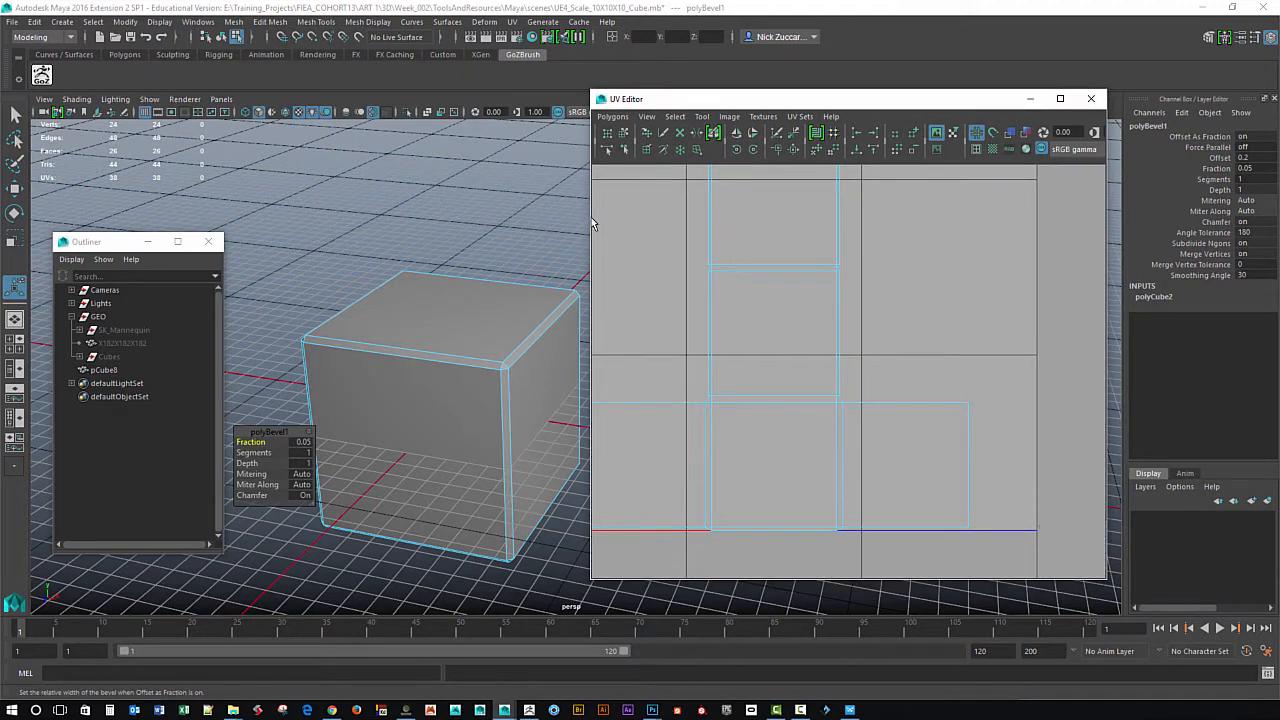
pyautogui.click(637, 141)
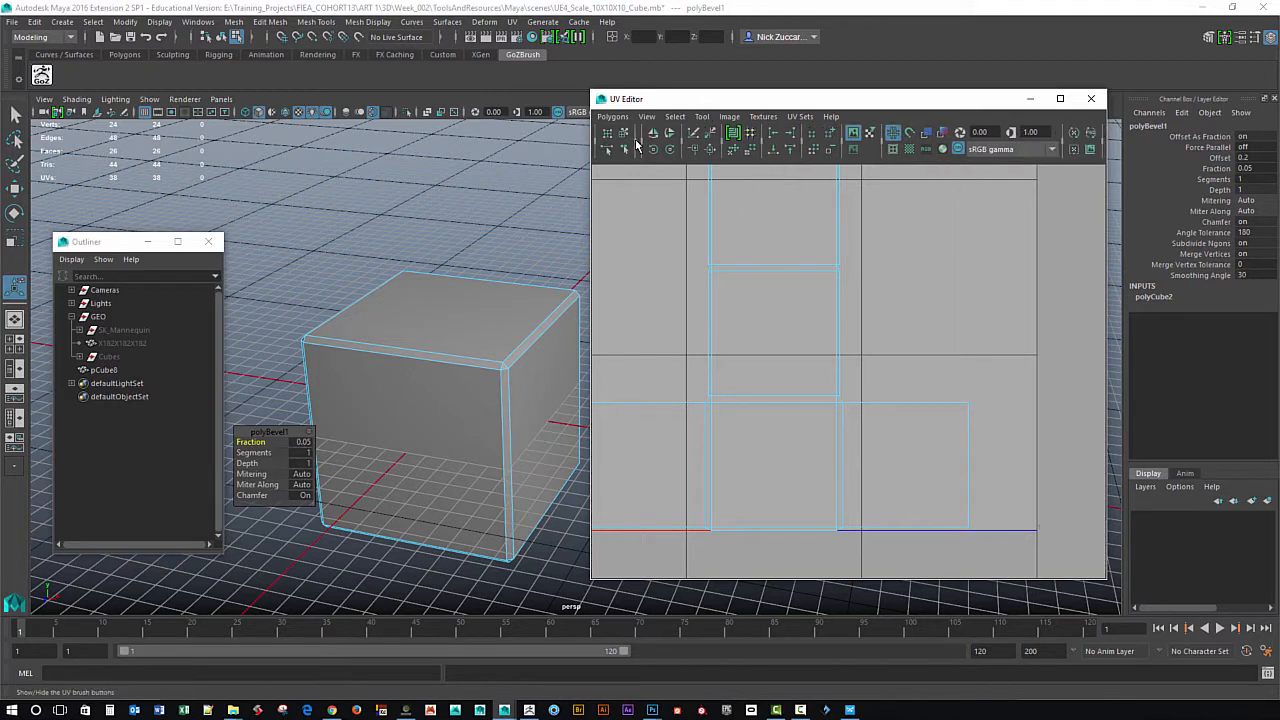
pyautogui.click(637, 143)
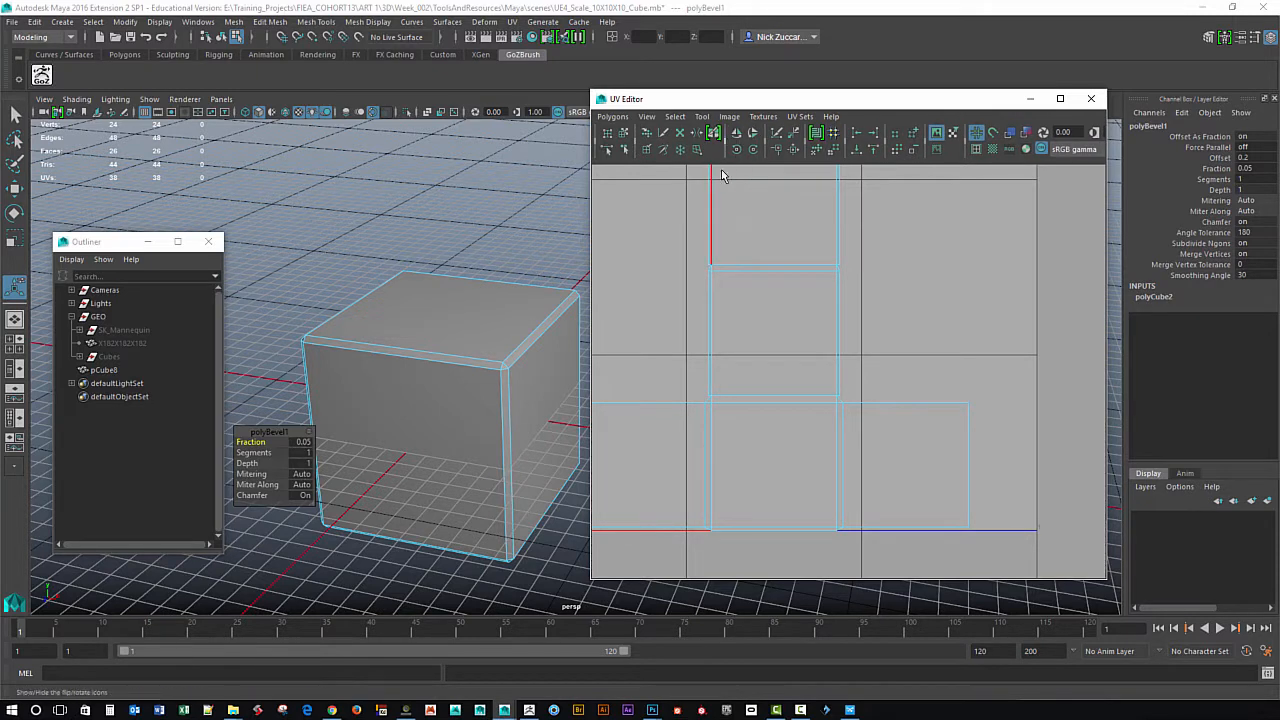
pyautogui.click(768, 143)
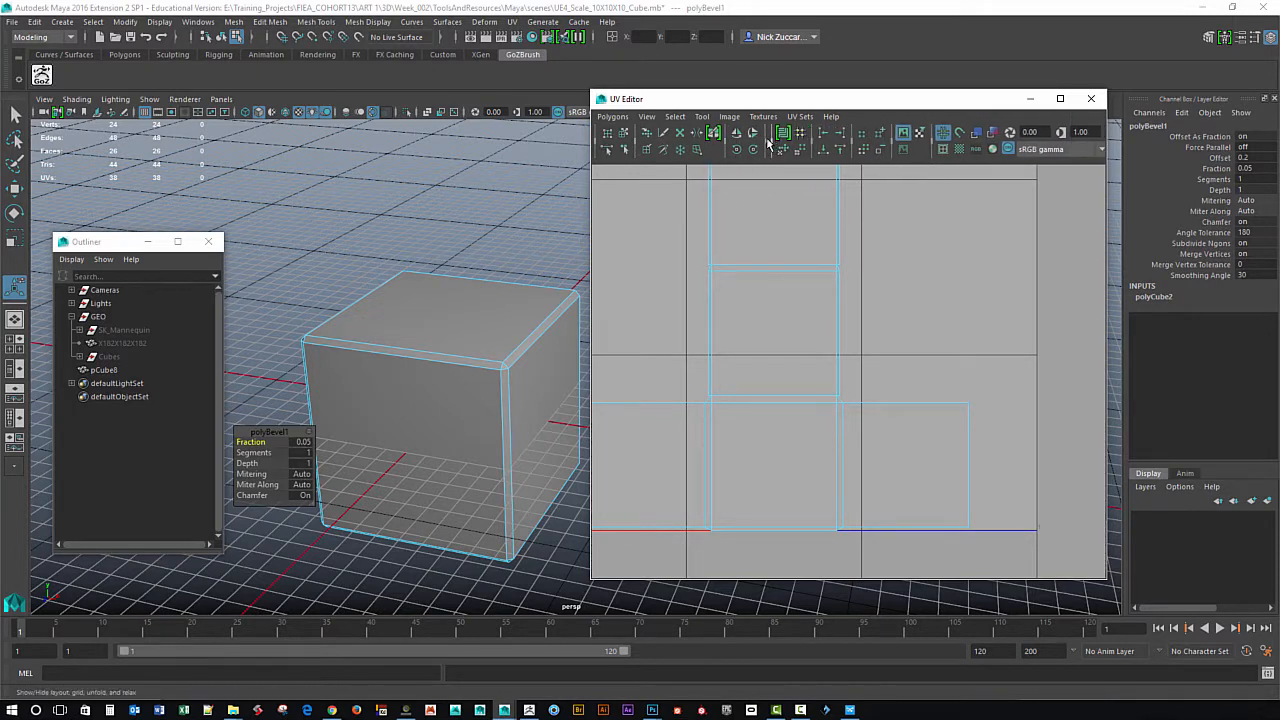
pyautogui.click(768, 143)
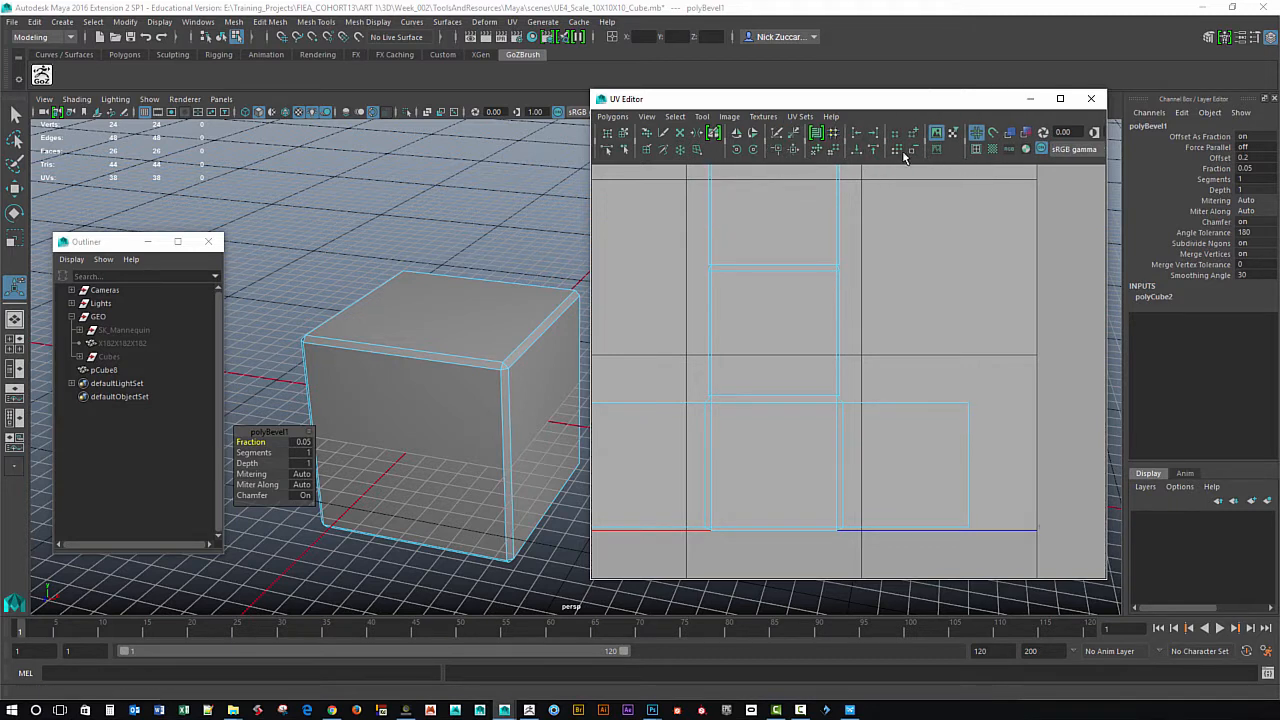
# Turn on the thick texture border display and compare the cube's border edges with its UV shell.
pyautogui.click(977, 150)
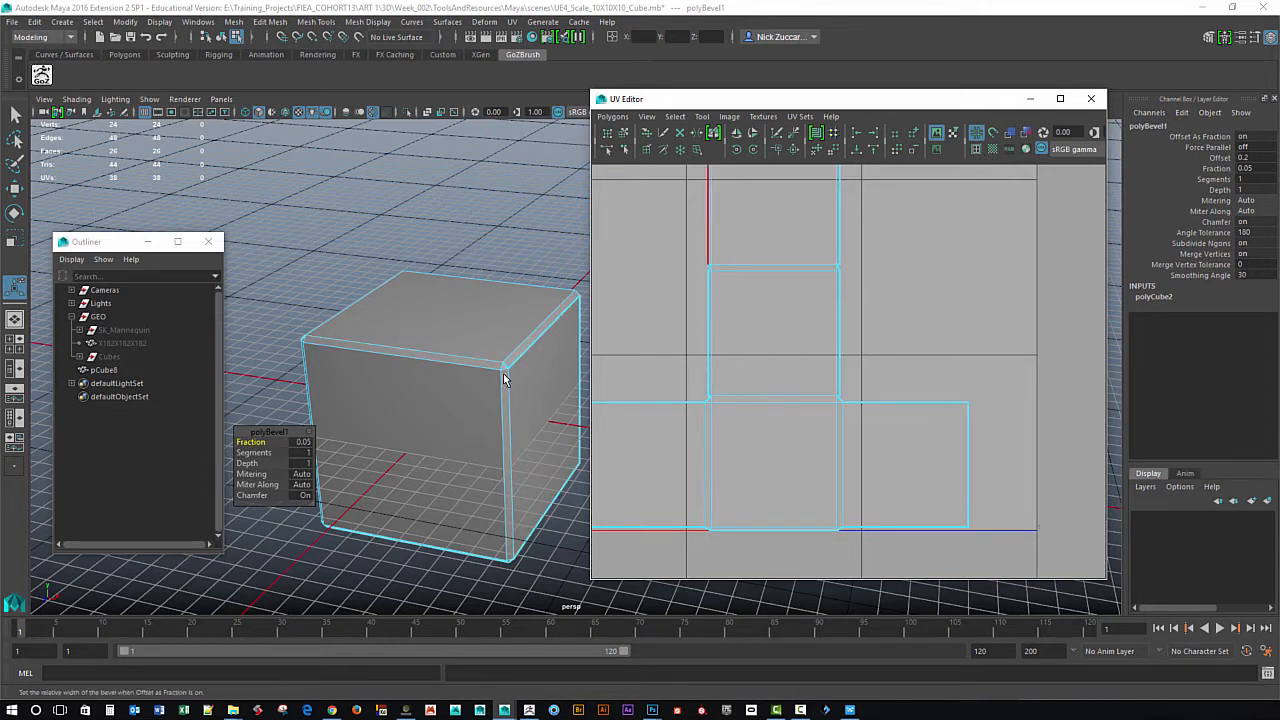
pyautogui.keyDown('alt'); pyautogui.moveTo(552, 325); pyautogui.dragTo(528, 395); pyautogui.keyUp('alt')
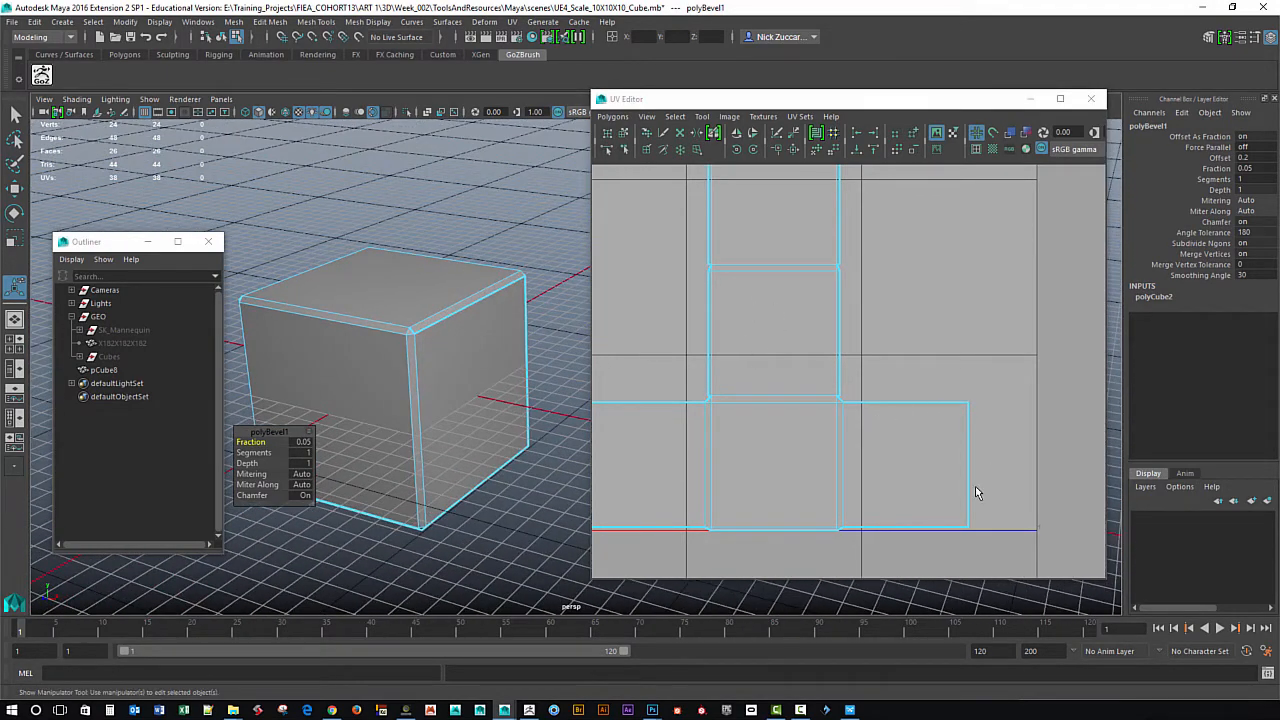
pyautogui.keyDown('alt'); pyautogui.moveTo(481, 499); pyautogui.dragTo(510, 540); pyautogui.keyUp('alt')
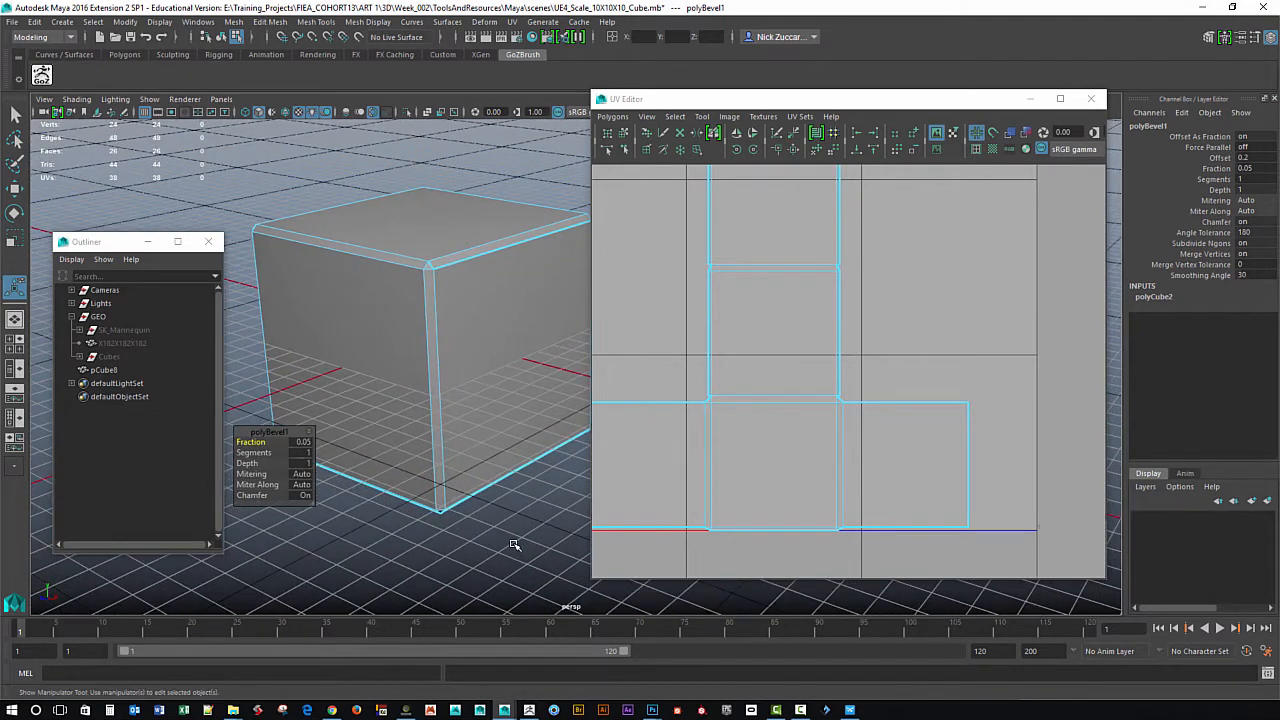
# Set the bevel's segments to 2 and examine the result on the cube and in its UVs.
pyautogui.click(300, 452)
pyautogui.press('Return')
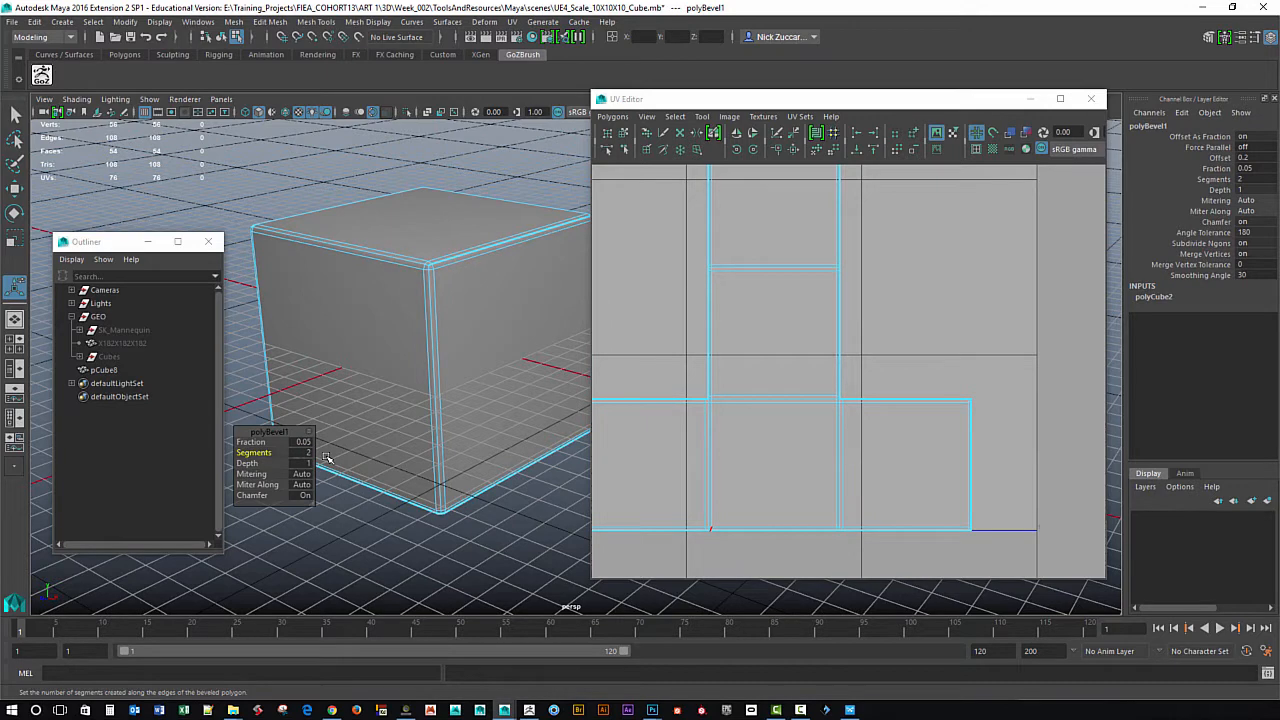
pyautogui.keyDown('alt'); pyautogui.moveTo(482, 392); pyautogui.dragTo(516, 446); pyautogui.keyUp('alt')
pyautogui.keyDown('alt'); pyautogui.moveTo(514, 445); pyautogui.dragTo(482, 448, button='middle'); pyautogui.keyUp('alt')
pyautogui.keyDown('alt'); pyautogui.moveTo(482, 448); pyautogui.dragTo(539, 466, button='right'); pyautogui.keyUp('alt')
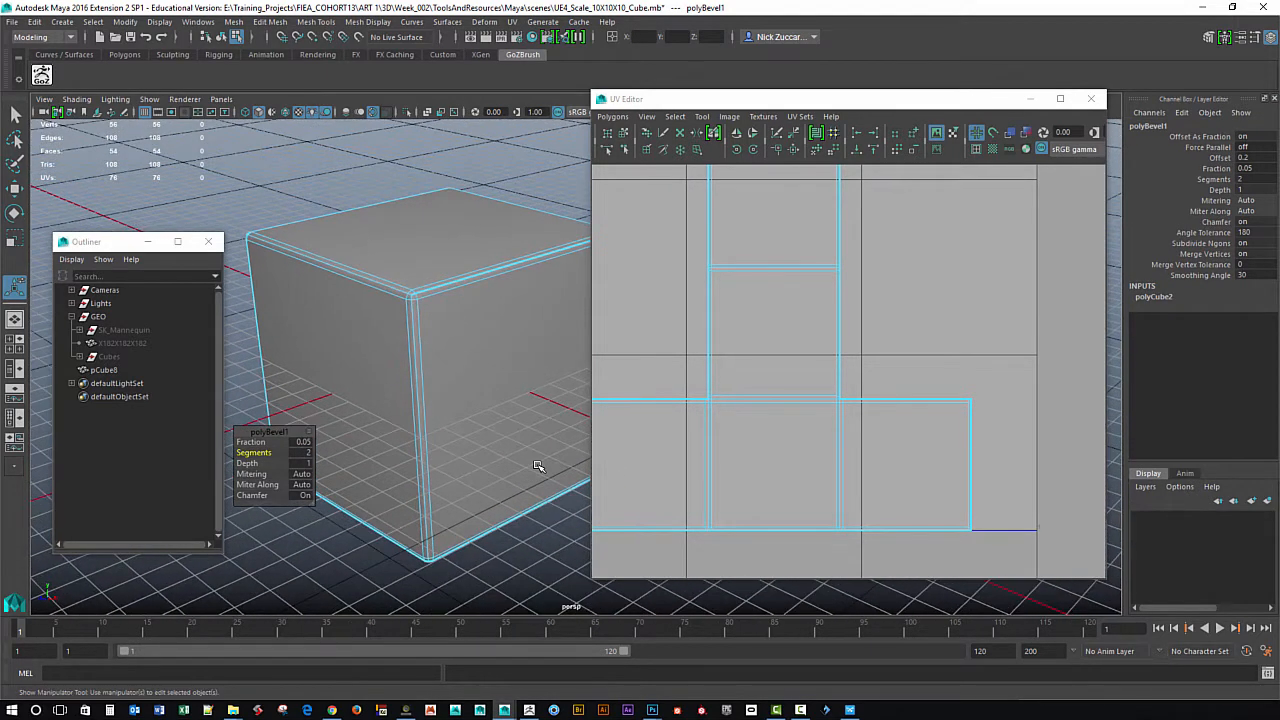
pyautogui.keyDown('alt'); pyautogui.moveTo(788, 450); pyautogui.dragTo(808, 465, button='middle'); pyautogui.keyUp('alt')
pyautogui.keyDown('alt'); pyautogui.moveTo(807, 465); pyautogui.dragTo(906, 514, button='right'); pyautogui.keyUp('alt')
pyautogui.keyDown('alt'); pyautogui.moveTo(902, 507); pyautogui.dragTo(914, 447, button='middle'); pyautogui.keyUp('alt')
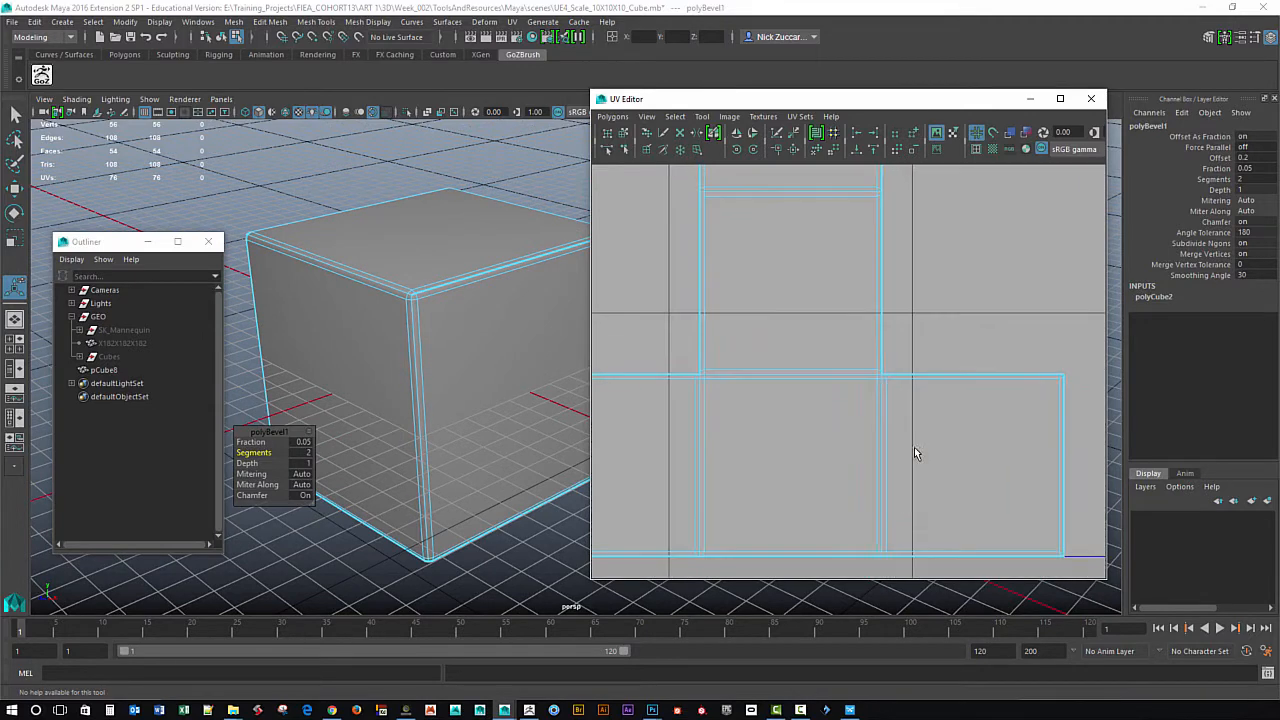
# Set the bevel's segments to 3 and inspect the cube's near corner.
pyautogui.click(307, 458)
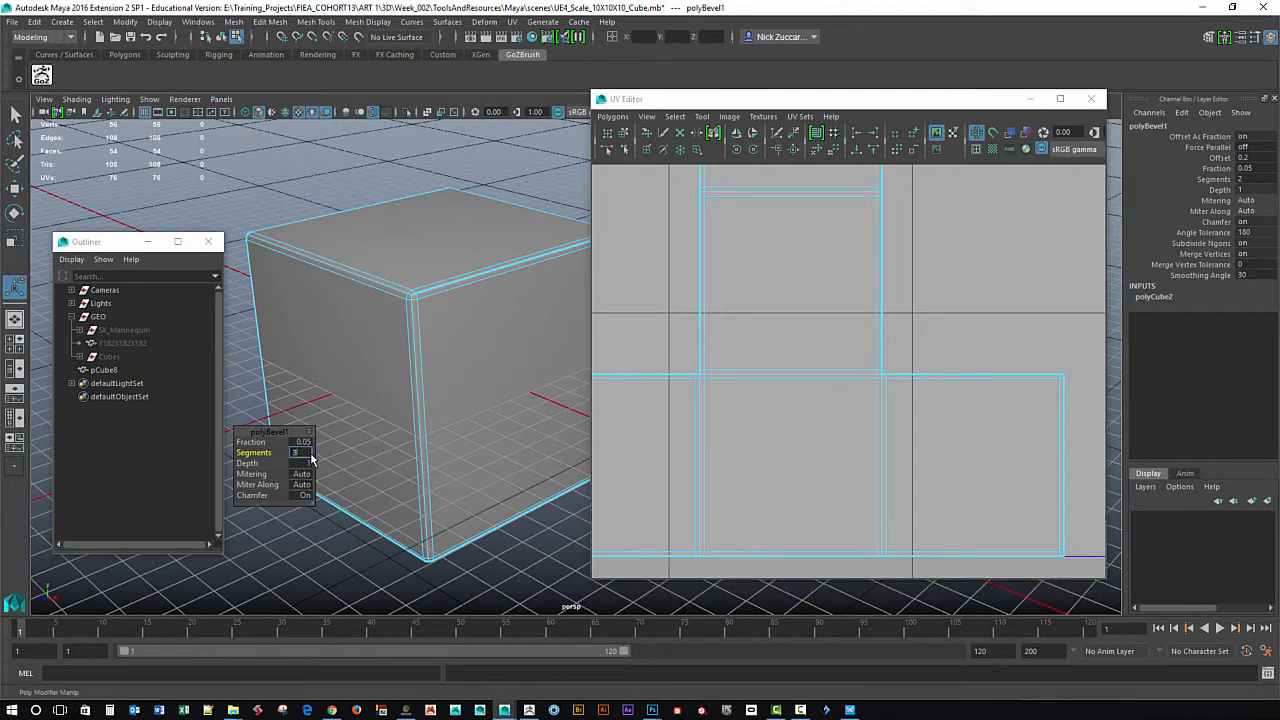
pyautogui.write('3')
pyautogui.press('Return')
pyautogui.keyDown('alt'); pyautogui.moveTo(420, 410); pyautogui.dragTo(529, 449, button='right'); pyautogui.keyUp('alt')
pyautogui.keyDown('alt'); pyautogui.moveTo(529, 449); pyautogui.dragTo(526, 400, button='middle'); pyautogui.keyUp('alt')
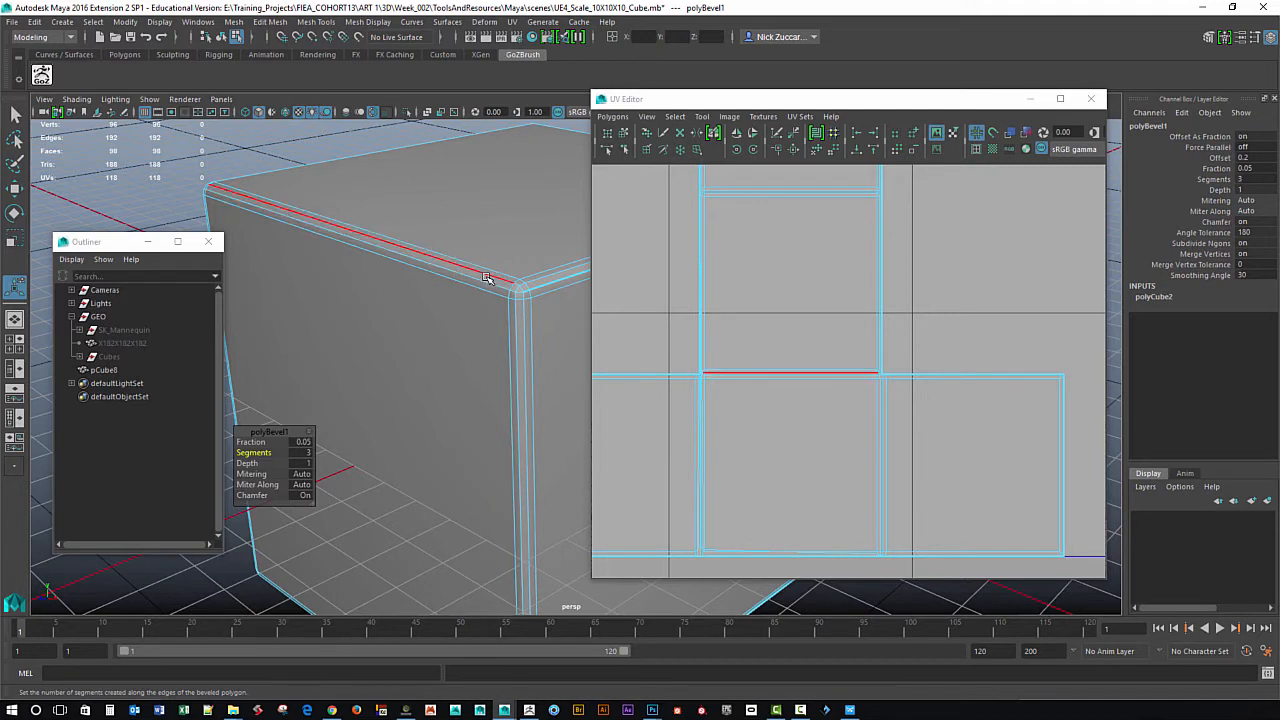
# Compare the bevel's edge lines with segments at 2 and again at 3.
pyautogui.click(302, 452)
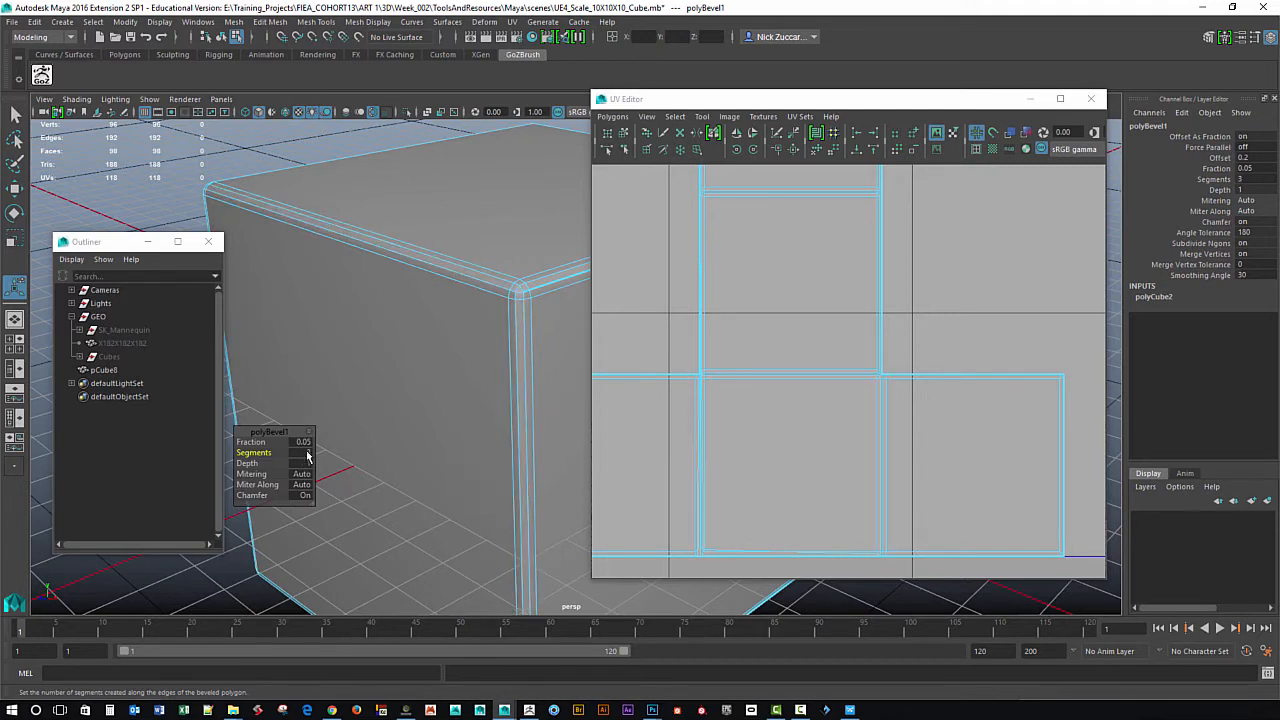
pyautogui.write('2')
pyautogui.press('Return')
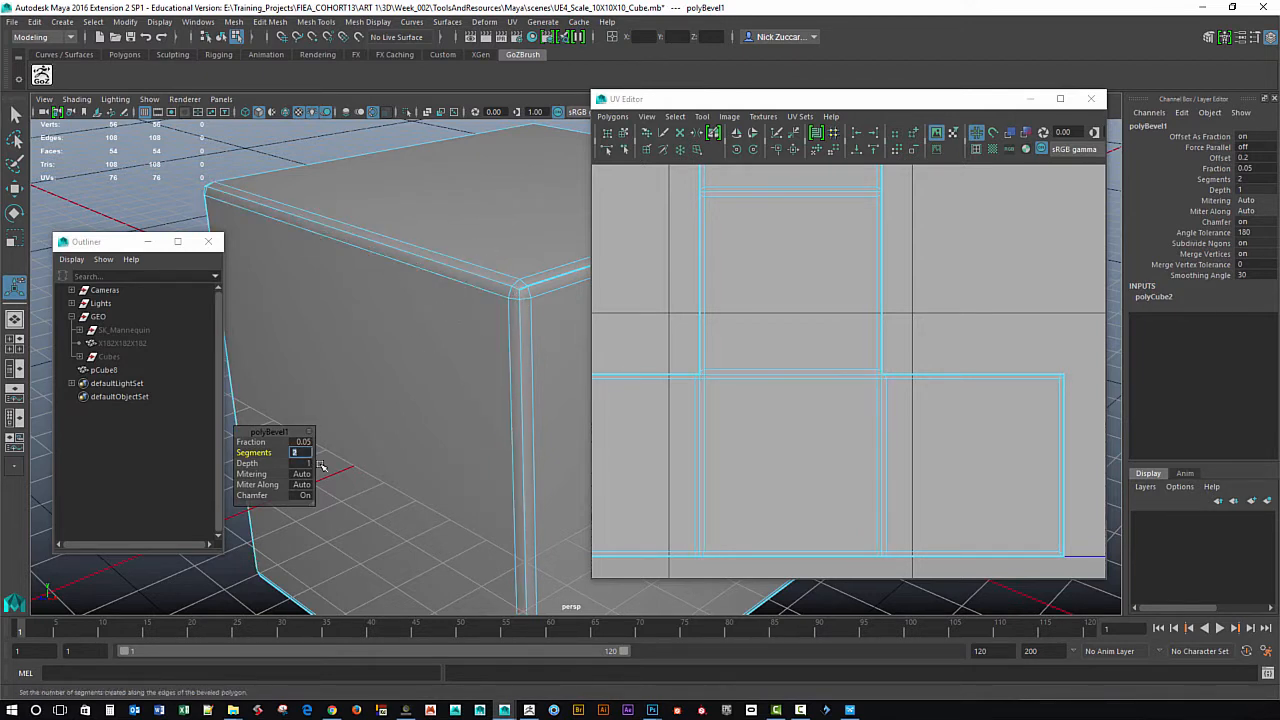
pyautogui.write('3')
pyautogui.press('Return')
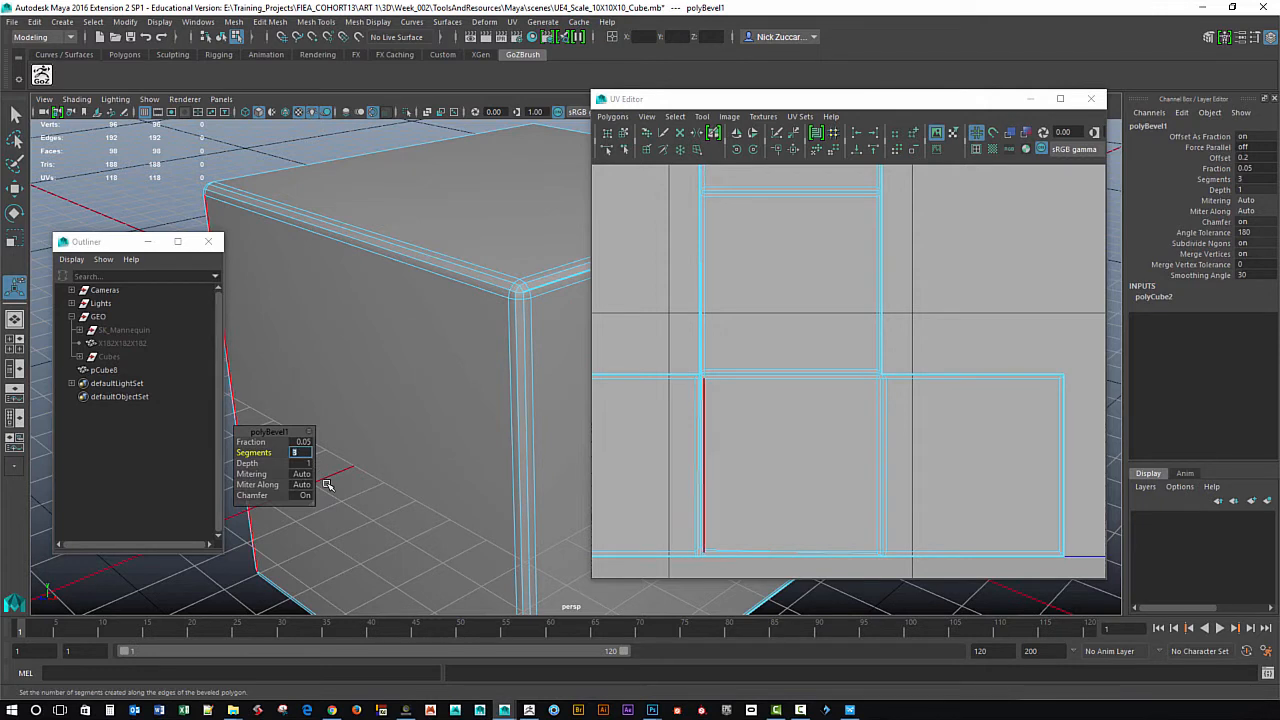
# Set the bevel's segments to 4, close the bevel settings and clear the selection.
pyautogui.press('Return')
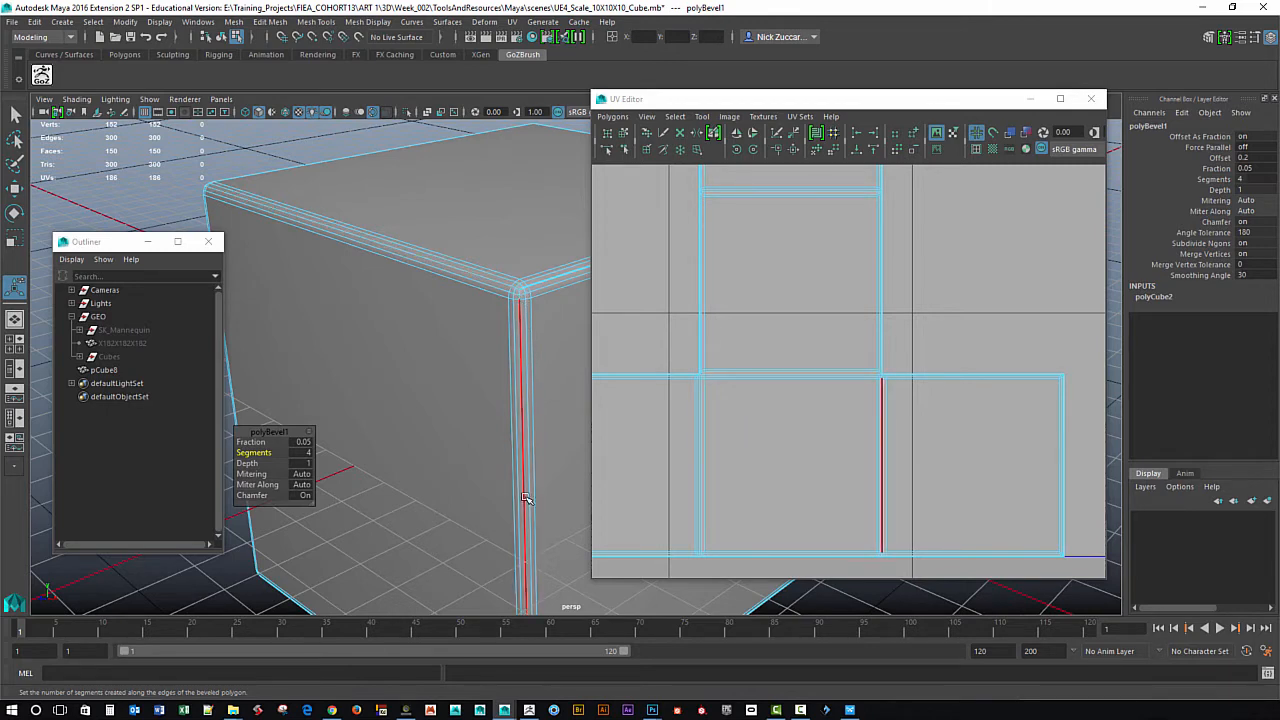
pyautogui.keyDown('alt'); pyautogui.moveTo(545, 506); pyautogui.dragTo(497, 503); pyautogui.keyUp('alt')
pyautogui.keyDown('alt'); pyautogui.moveTo(519, 492); pyautogui.dragTo(491, 437, button='middle'); pyautogui.keyUp('alt')
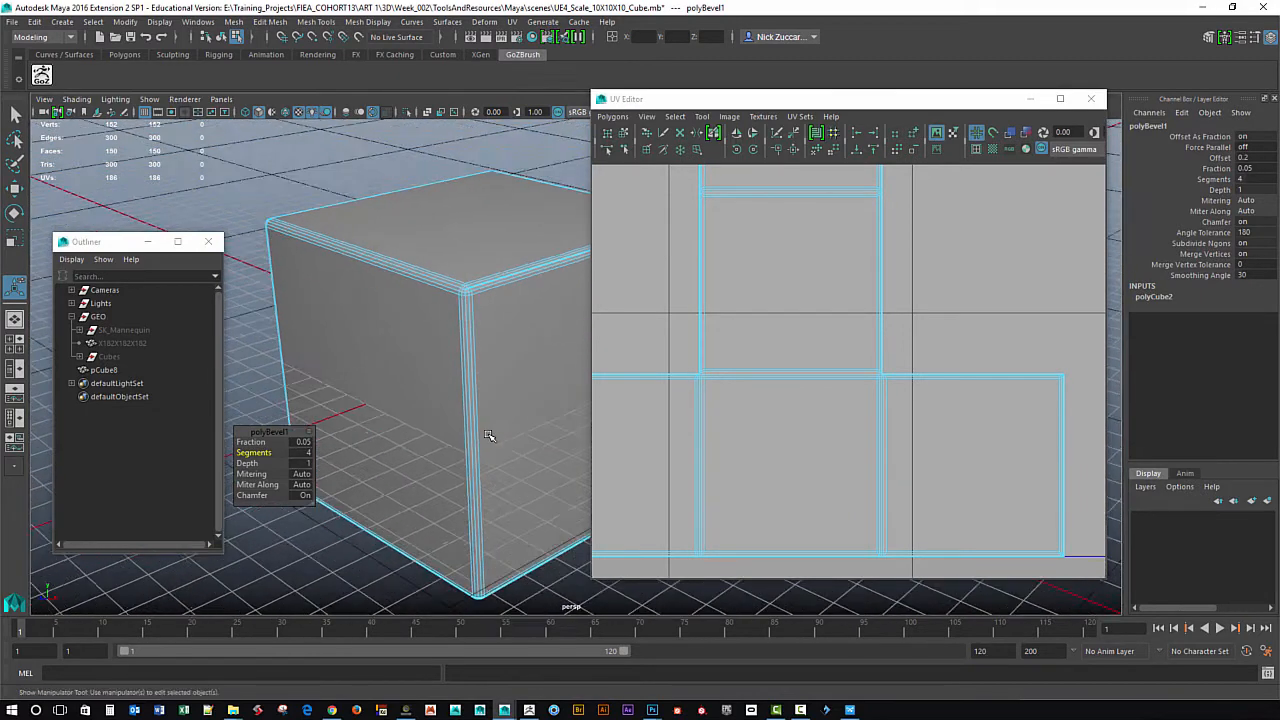
pyautogui.click(310, 430)
pyautogui.click(380, 489)
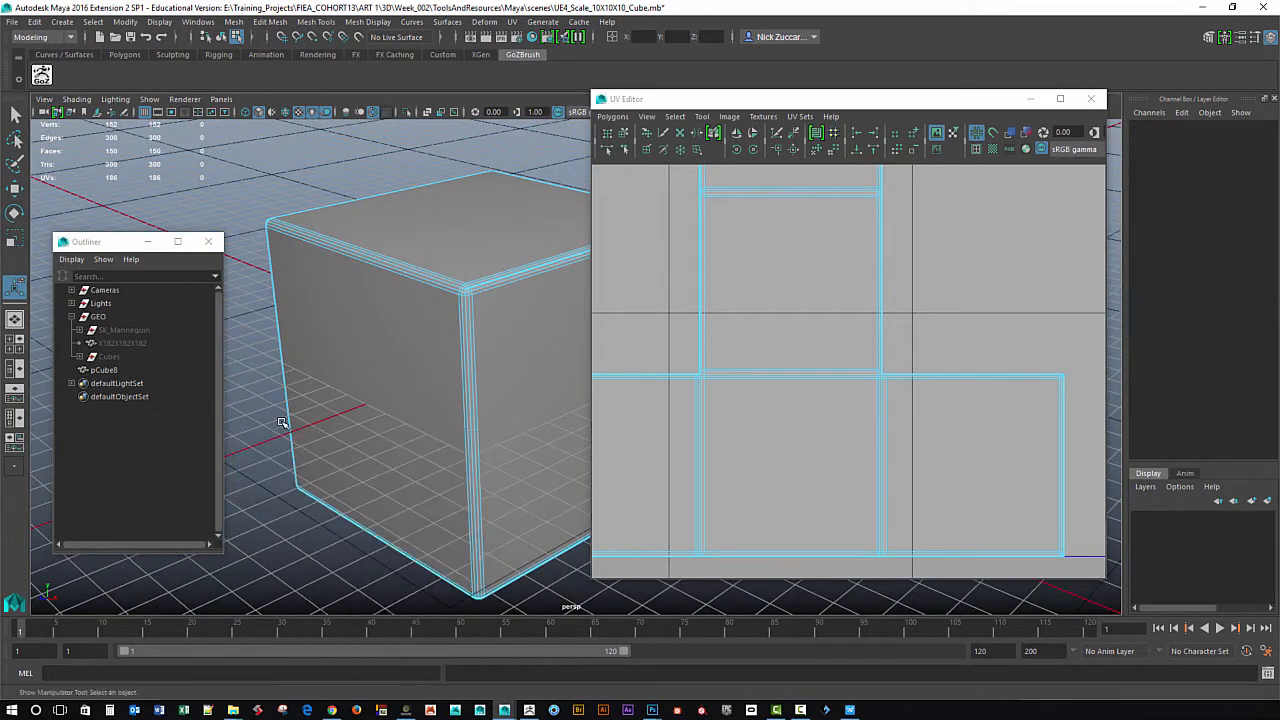
# Select the middle edge of the vertical bevel at the cube's near corner.
pyautogui.keyDown('alt'); pyautogui.moveTo(431, 530); pyautogui.dragTo(375, 530); pyautogui.keyUp('alt')
pyautogui.keyDown('alt'); pyautogui.moveTo(456, 540); pyautogui.dragTo(571, 539, button='right'); pyautogui.keyUp('alt')
pyautogui.keyDown('alt'); pyautogui.moveTo(513, 491); pyautogui.dragTo(491, 443, button='middle'); pyautogui.keyUp('alt')
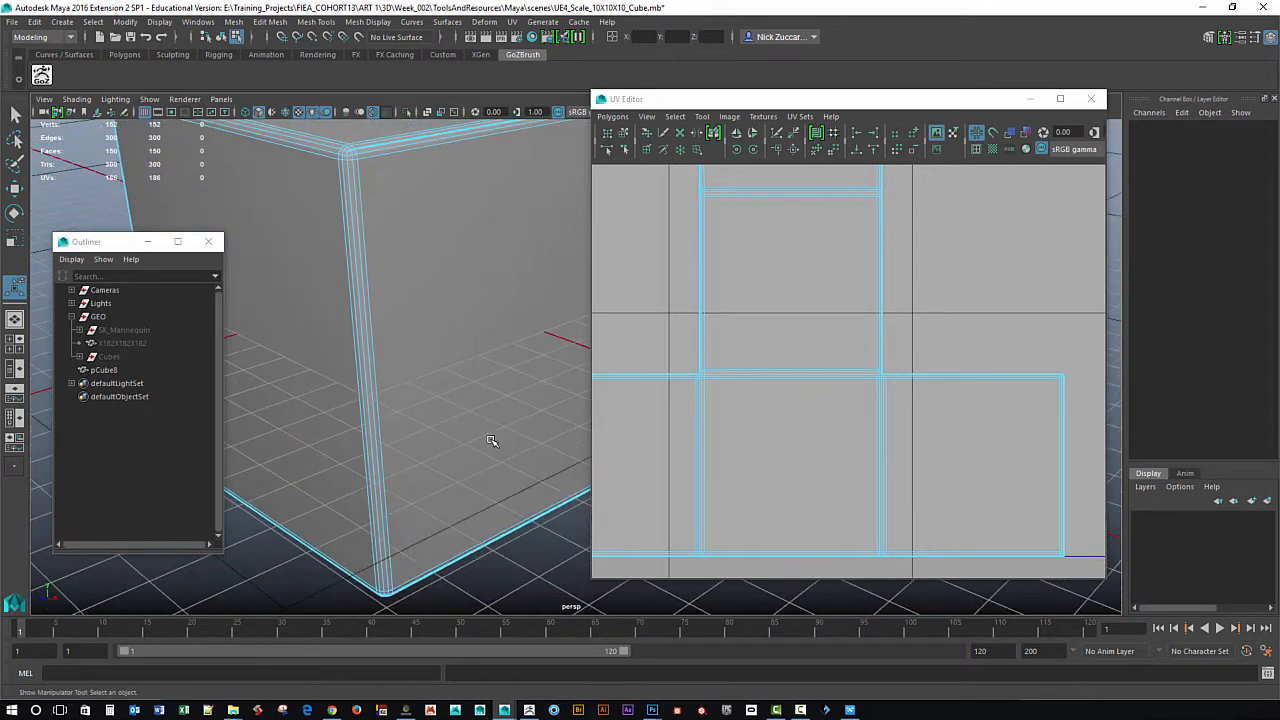
pyautogui.keyDown('alt'); pyautogui.moveTo(716, 470); pyautogui.dragTo(861, 430, button='middle'); pyautogui.keyUp('alt')
pyautogui.keyDown('alt'); pyautogui.moveTo(430, 392); pyautogui.dragTo(469, 537, button='middle'); pyautogui.keyUp('alt')
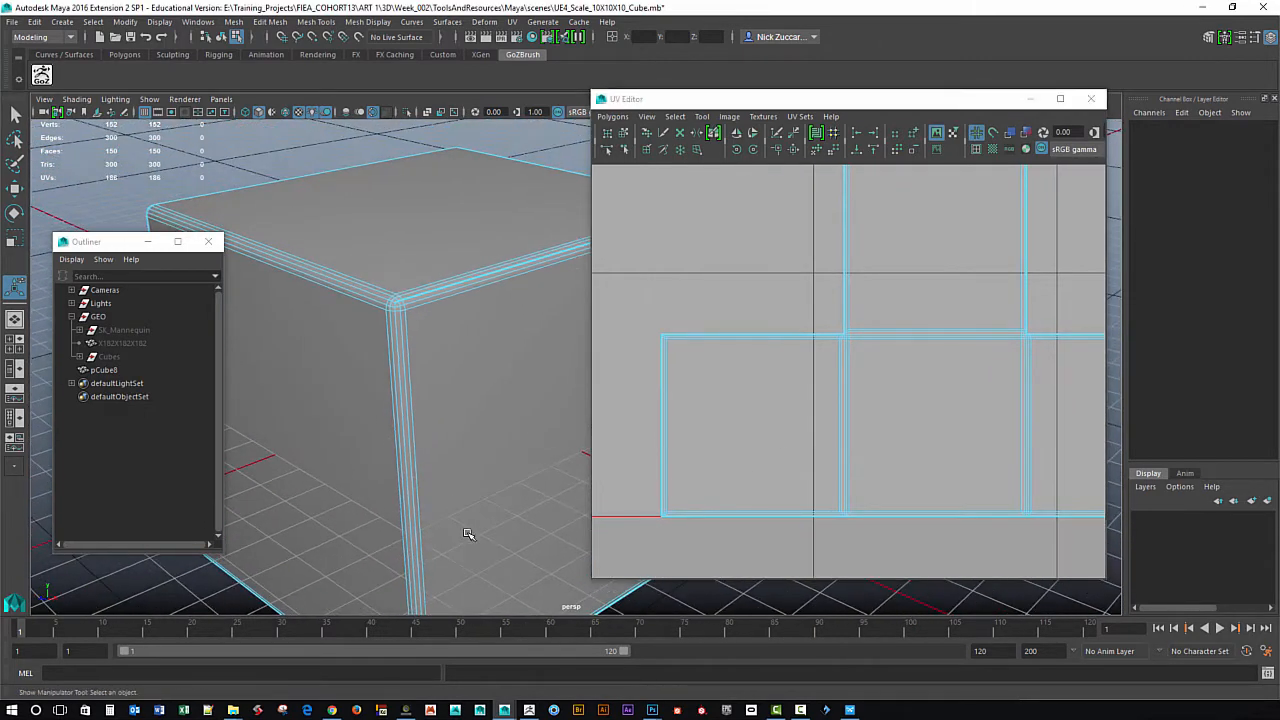
pyautogui.keyDown('alt'); pyautogui.moveTo(412, 464); pyautogui.dragTo(530, 495, button='right'); pyautogui.keyUp('alt')
pyautogui.keyDown('alt'); pyautogui.moveTo(454, 394); pyautogui.dragTo(610, 355, button='middle'); pyautogui.keyUp('alt')
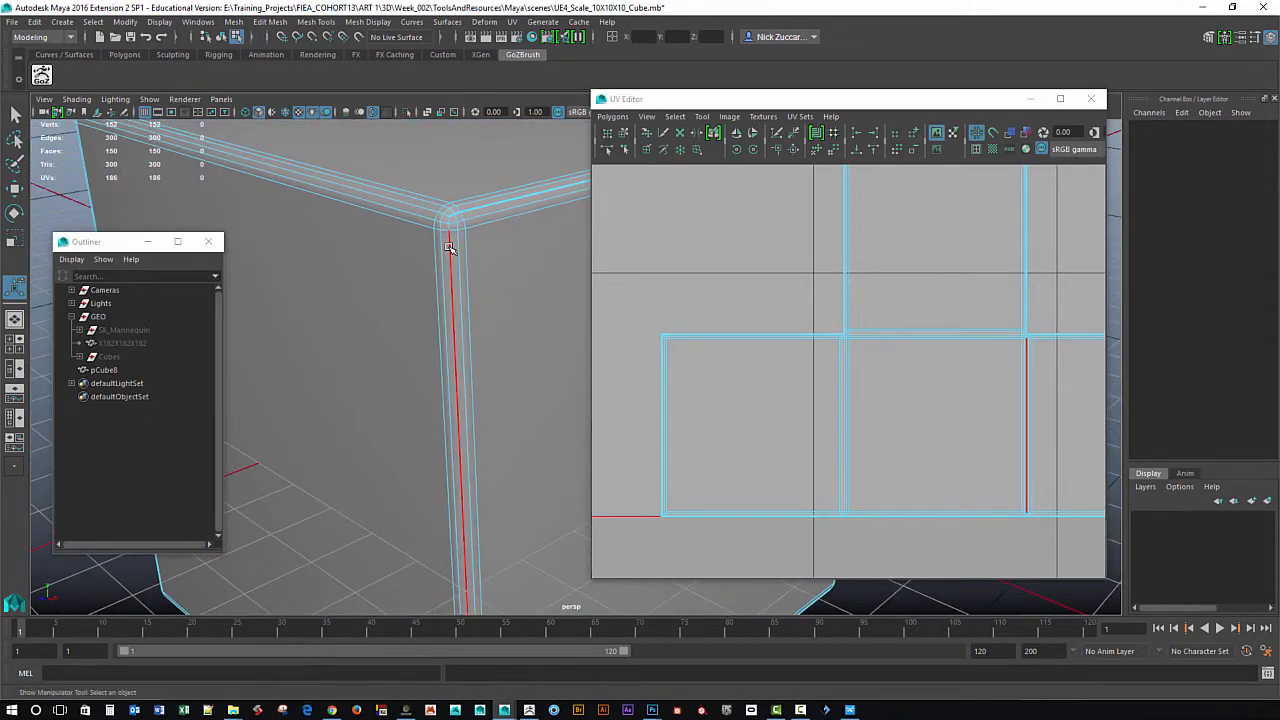
pyautogui.click(449, 247)
pyautogui.keyDown('alt'); pyautogui.moveTo(509, 549); pyautogui.dragTo(480, 486); pyautogui.keyUp('alt')
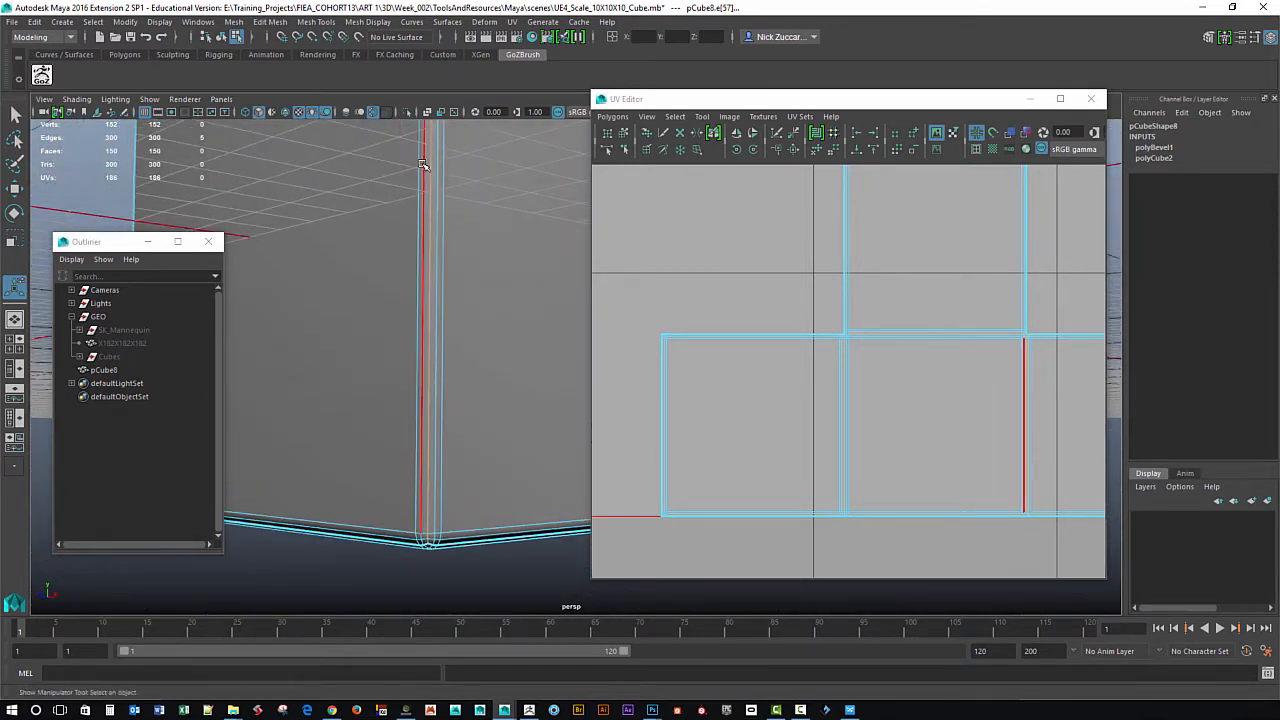
pyautogui.click(429, 400)
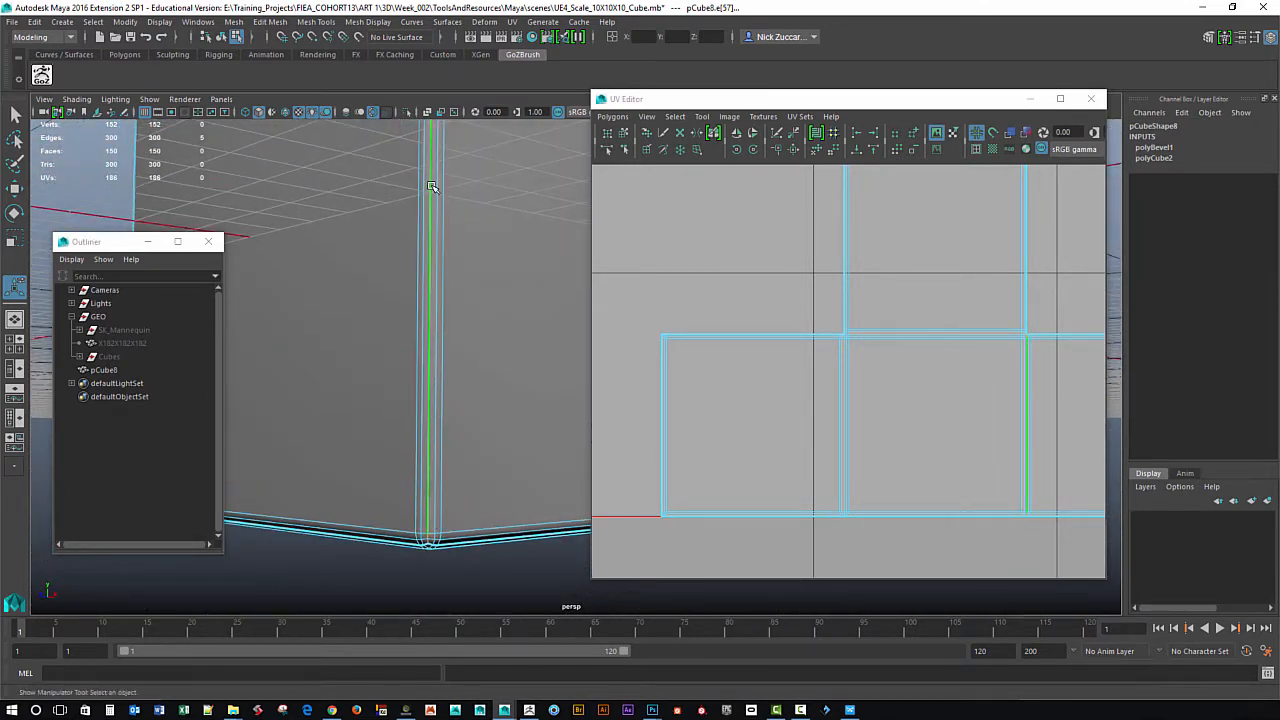
pyautogui.keyDown('alt'); pyautogui.moveTo(444, 453); pyautogui.dragTo(517, 426); pyautogui.keyUp('alt')
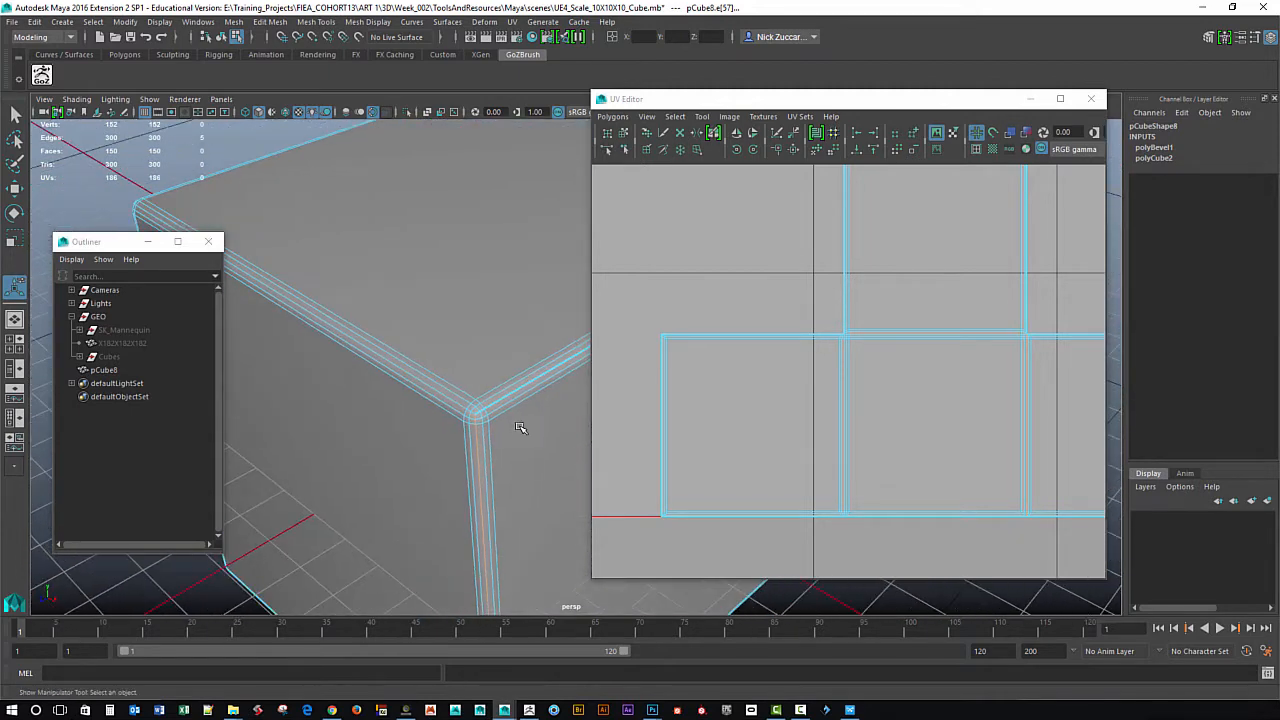
# Try to add the middle edge loop of the top front bevel to the selection.
pyautogui.click(463, 402)
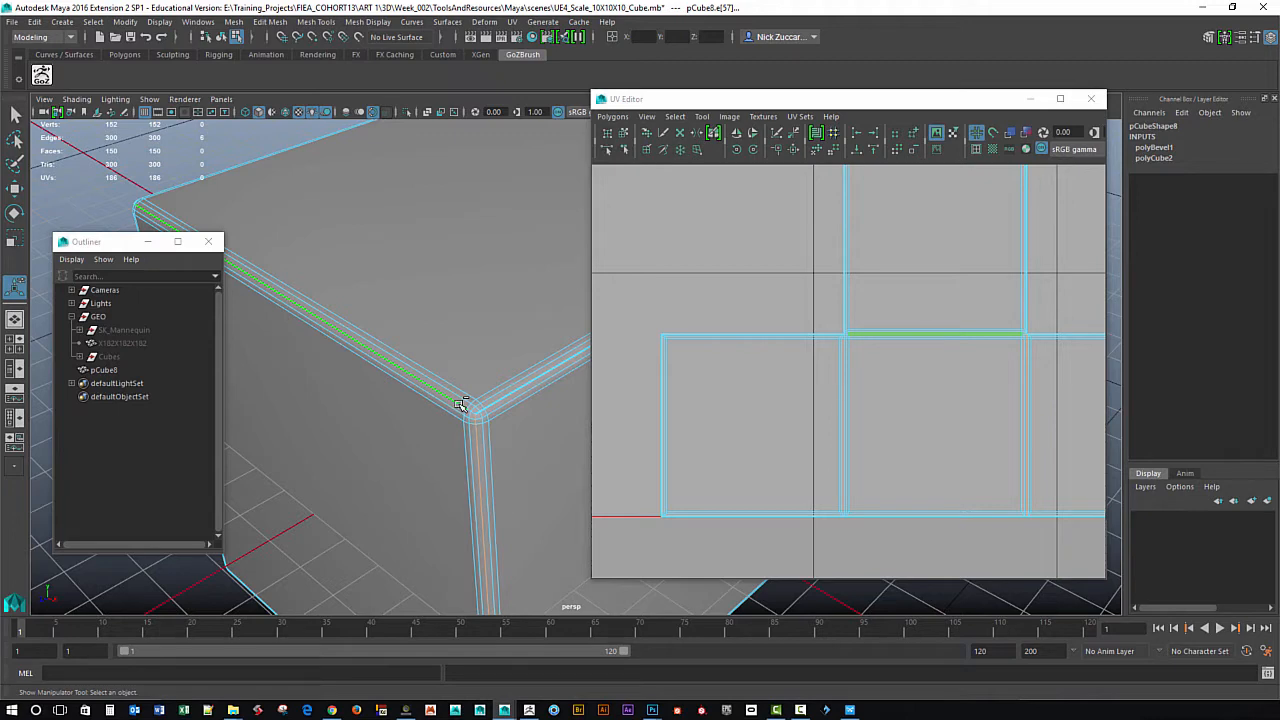
pyautogui.keyDown('alt'); pyautogui.moveTo(497, 478); pyautogui.dragTo(501, 390); pyautogui.keyUp('alt')
pyautogui.keyDown('alt'); pyautogui.moveTo(502, 391); pyautogui.dragTo(508, 420, button='middle'); pyautogui.keyUp('alt')
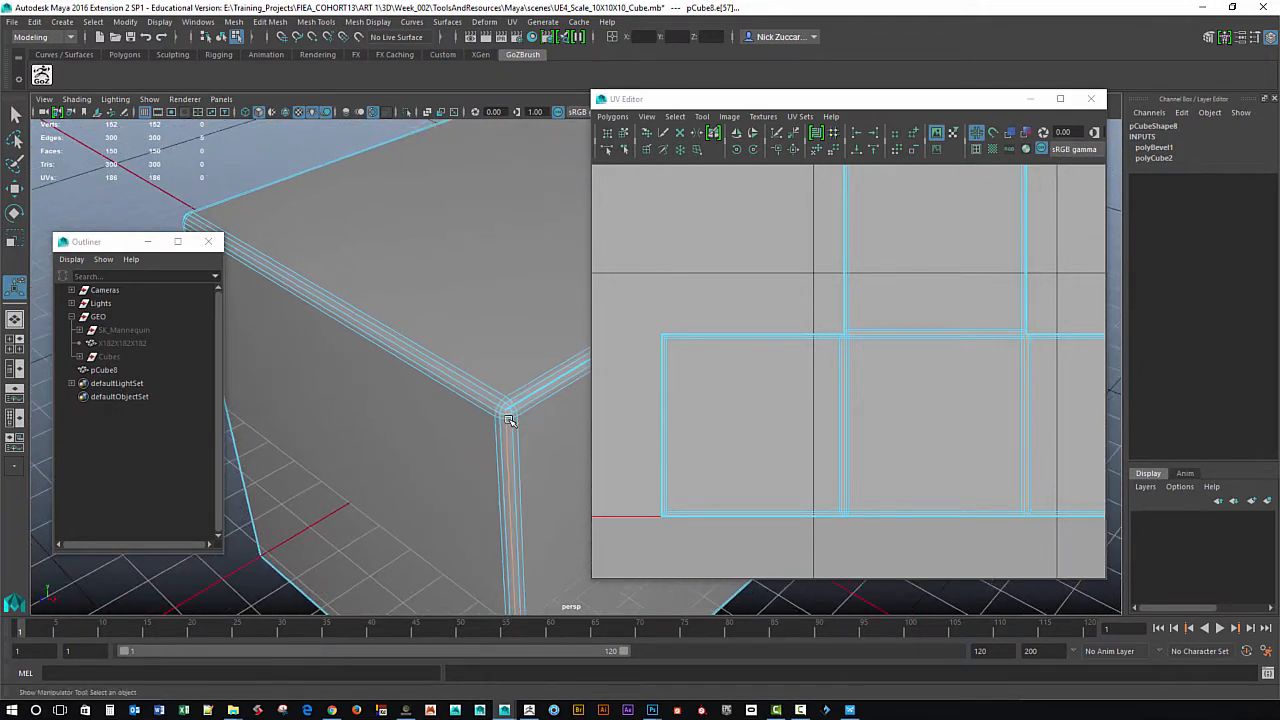
pyautogui.doubleClick(443, 374)
pyautogui.keyDown('alt'); pyautogui.moveTo(551, 509); pyautogui.dragTo(375, 341); pyautogui.keyUp('alt')
pyautogui.keyDown('ctrl'); pyautogui.doubleClick(345, 346); pyautogui.keyUp('ctrl')
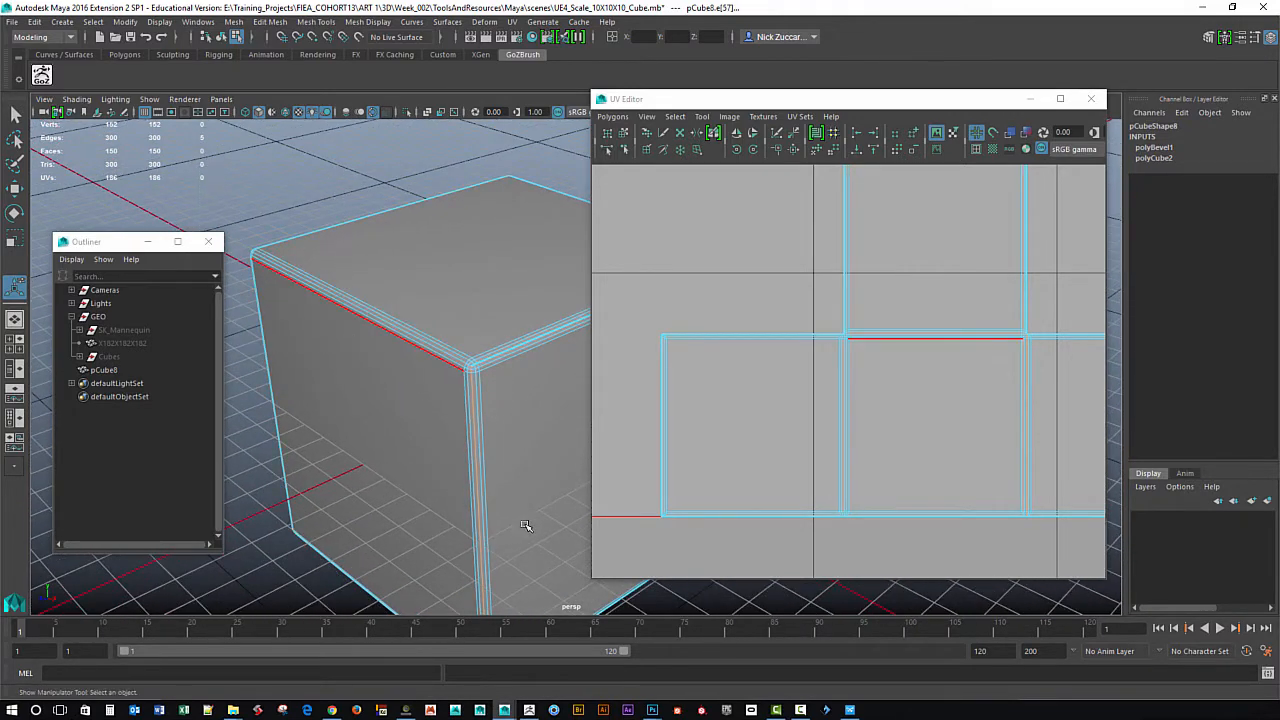
# Add the middle bevel edges along the remaining sides of the cube's front face to the selection.
pyautogui.keyDown('alt'); pyautogui.moveTo(525, 526); pyautogui.dragTo(489, 428); pyautogui.keyUp('alt')
pyautogui.click(497, 416)
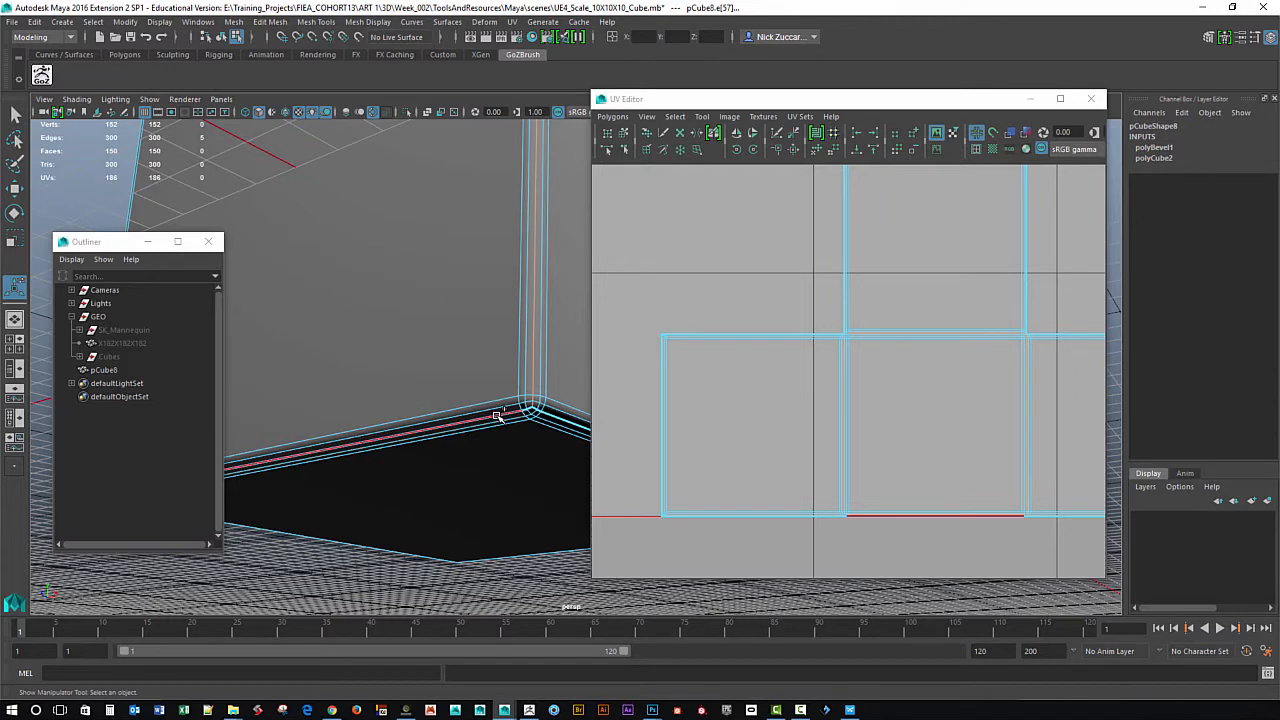
pyautogui.moveTo(497, 416)
pyautogui.keyDown('alt'); pyautogui.mouseDown()
pyautogui.moveTo(500, 471)
pyautogui.moveTo(480, 509)
pyautogui.moveTo(540, 508)
pyautogui.moveTo(480, 483)
pyautogui.moveTo(438, 505)
pyautogui.mouseUp(); pyautogui.keyUp('alt')
pyautogui.moveTo(486, 366)
pyautogui.keyDown('alt'); pyautogui.mouseDown()
pyautogui.moveTo(457, 474)
pyautogui.moveTo(388, 494)
pyautogui.moveTo(330, 482)
pyautogui.mouseUp(); pyautogui.keyUp('alt')
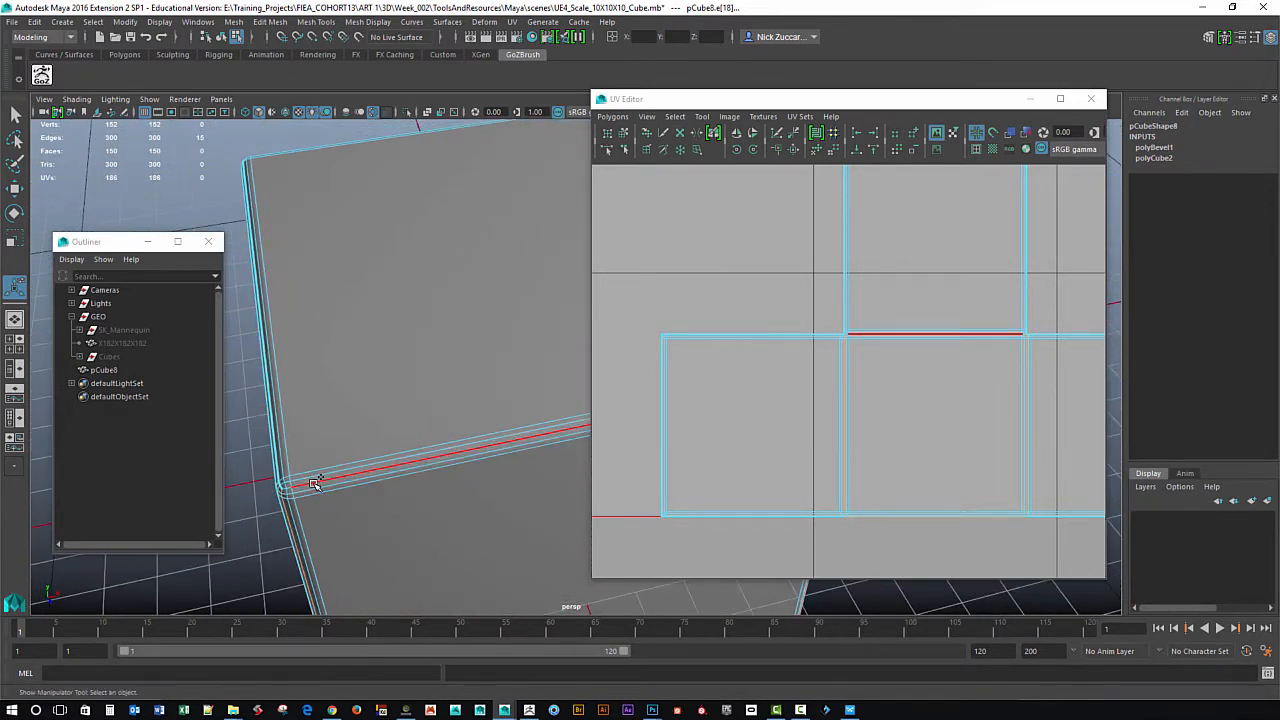
pyautogui.keyDown('alt'); pyautogui.moveTo(420, 486); pyautogui.dragTo(568, 521); pyautogui.keyUp('alt')
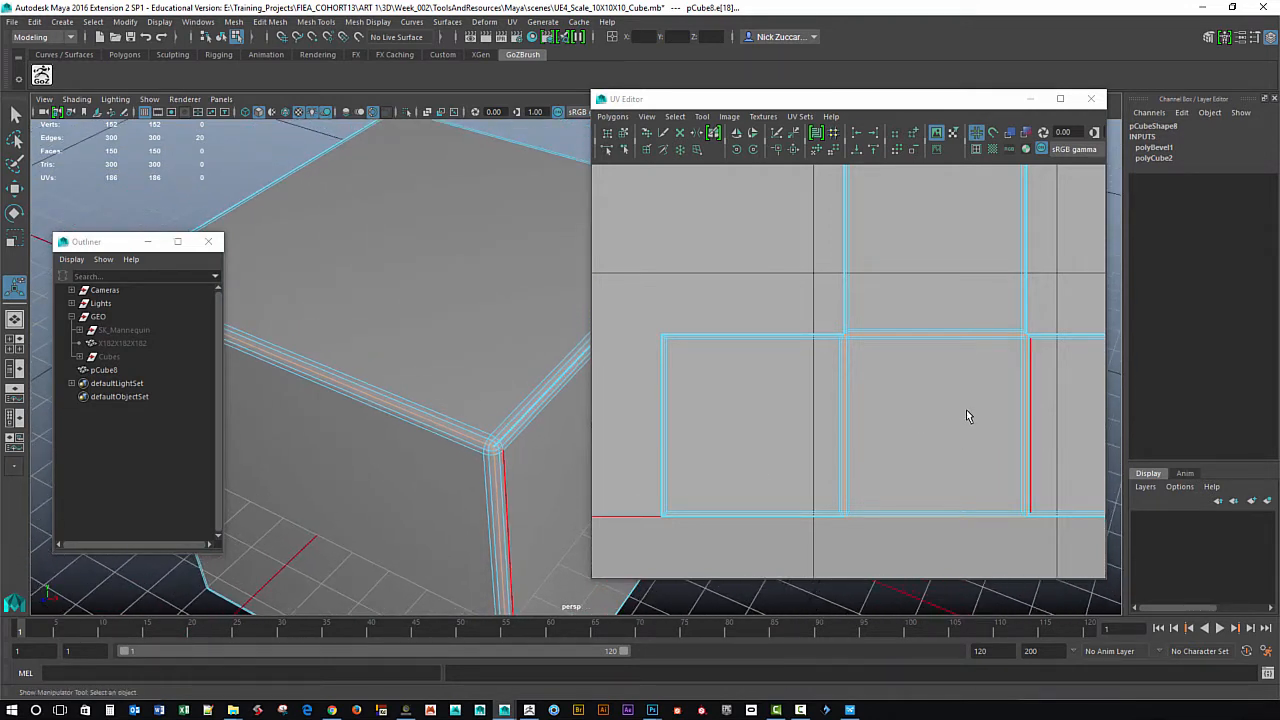
# Cut the UVs along the selected middle bevel edges around the cube's front face and move the UV Editor off the cube.
pyautogui.keyDown('alt'); pyautogui.moveTo(966, 409); pyautogui.dragTo(880, 457, button='middle'); pyautogui.keyUp('alt')
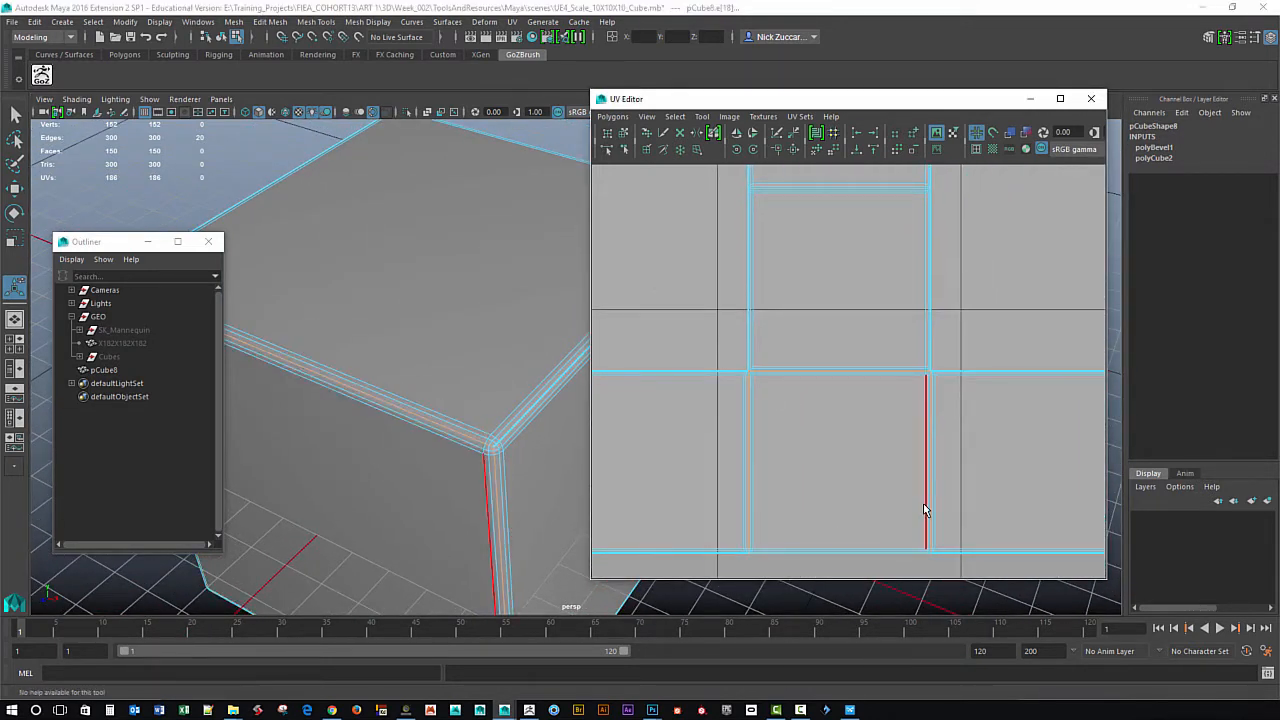
pyautogui.click(806, 184)
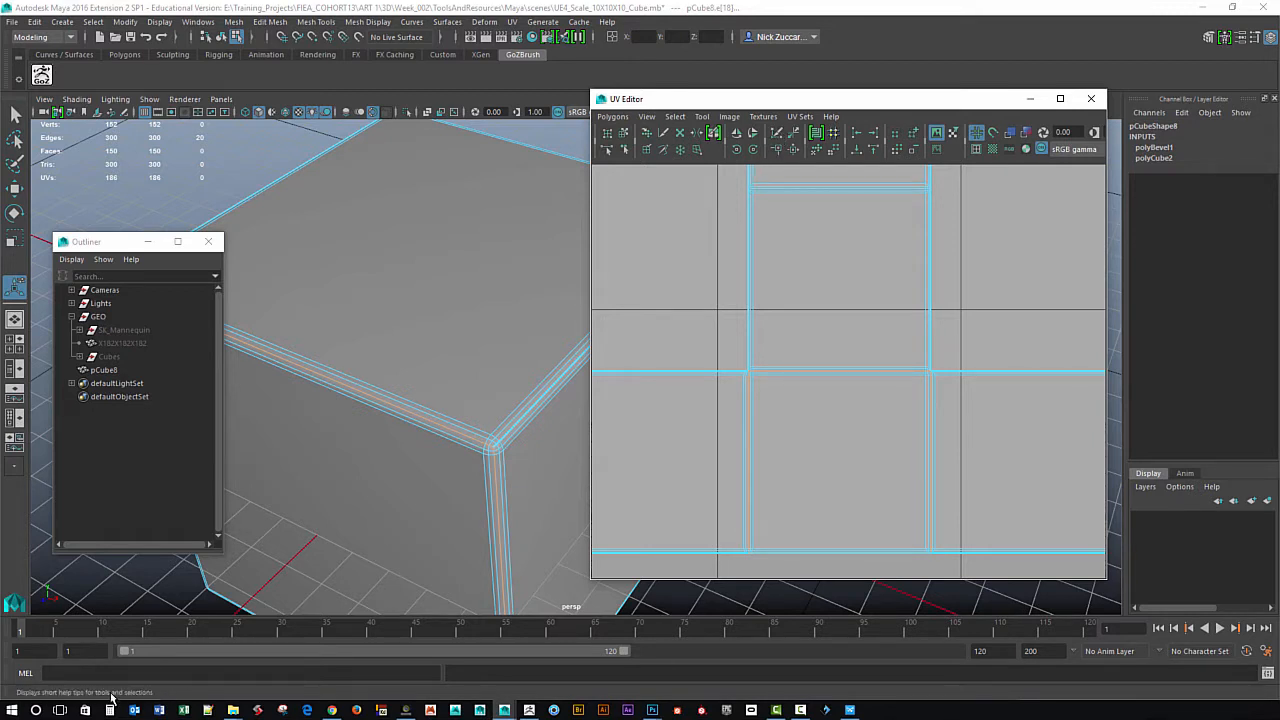
pyautogui.click(778, 128)
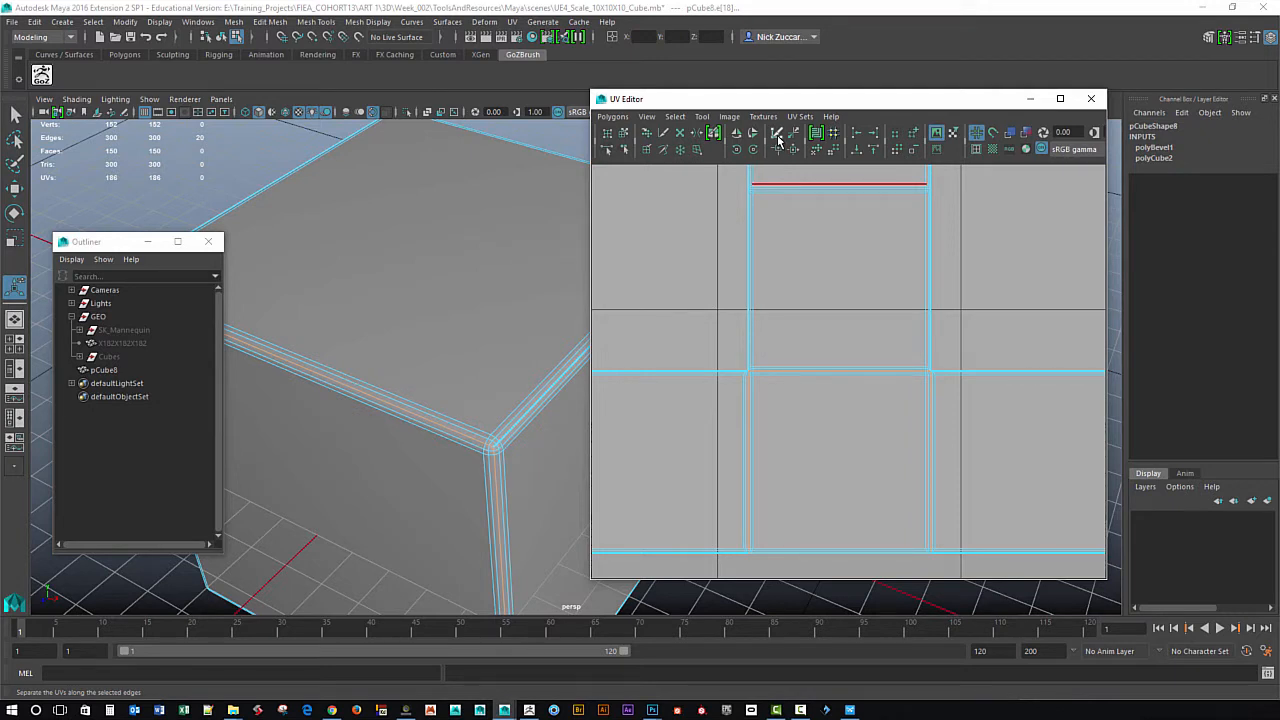
pyautogui.click(777, 133)
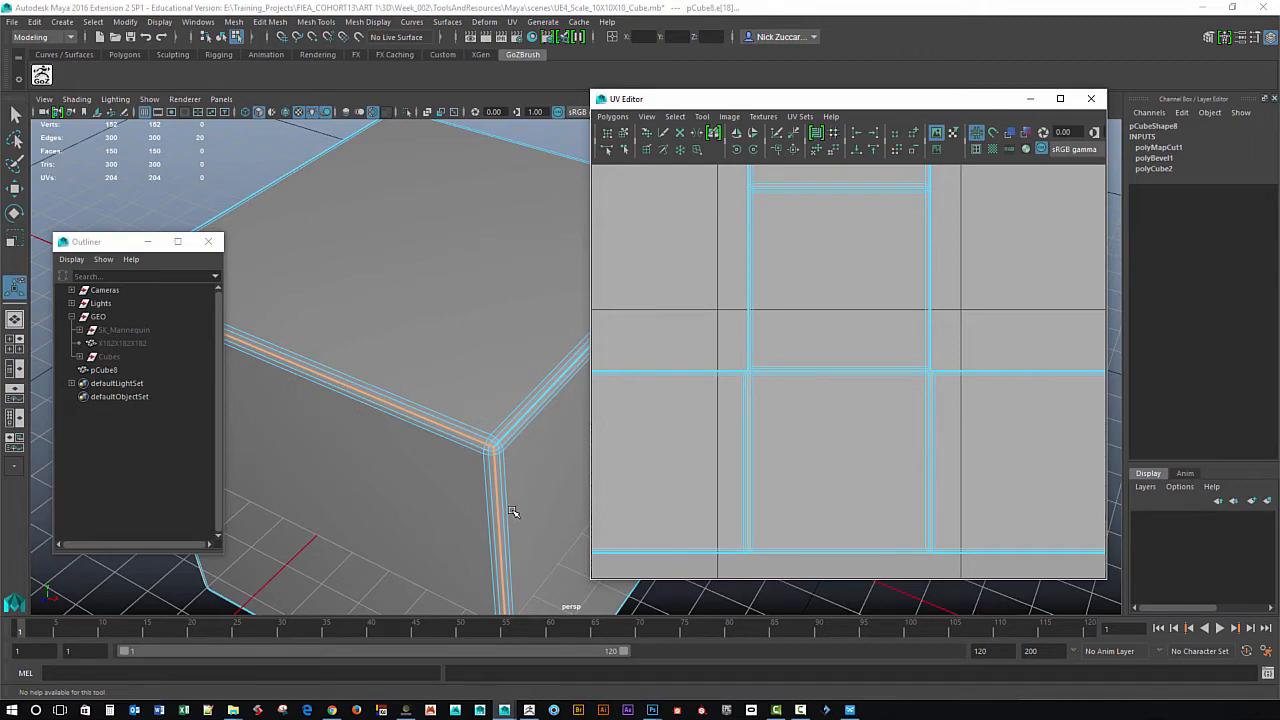
pyautogui.keyDown('alt'); pyautogui.moveTo(512, 511); pyautogui.dragTo(483, 486, button='right'); pyautogui.keyUp('alt')
pyautogui.moveTo(778, 100); pyautogui.dragTo(916, 108)
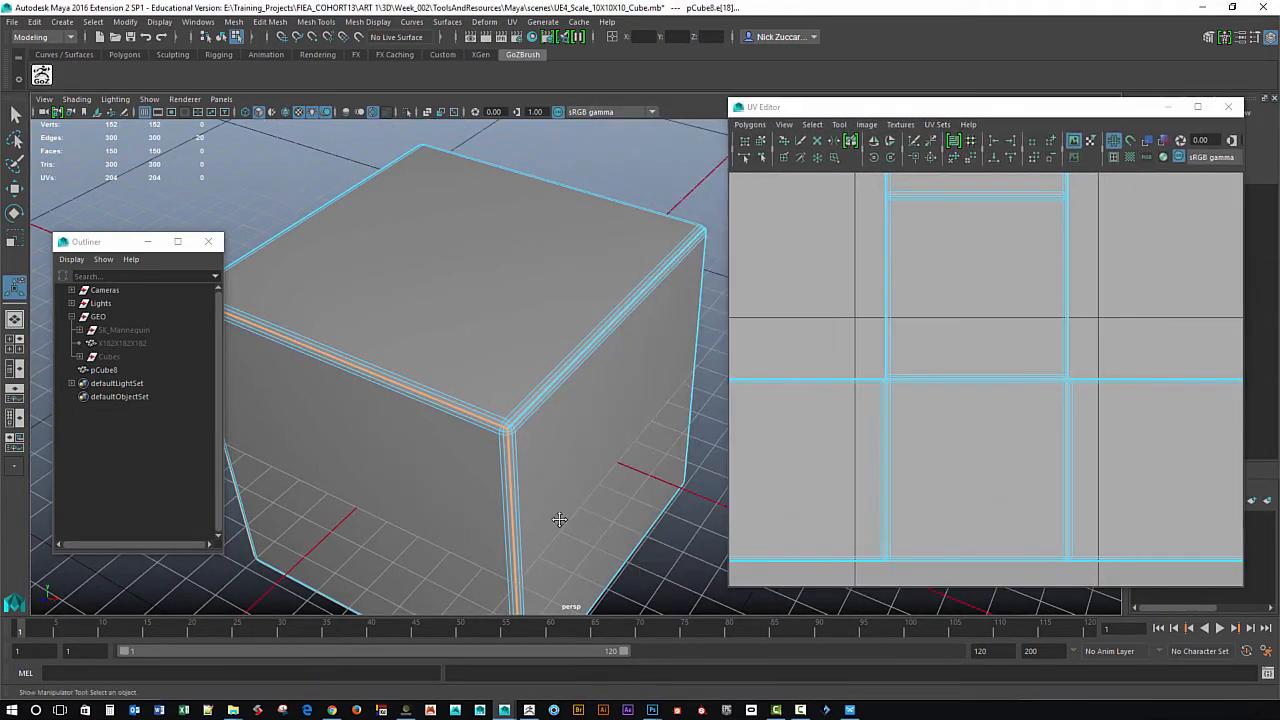
# Select the middle edge of the bevel between the cube's back and bottom faces and cut its UVs.
pyautogui.keyDown('alt'); pyautogui.moveTo(559, 519); pyautogui.dragTo(517, 474); pyautogui.keyUp('alt')
pyautogui.keyDown('alt'); pyautogui.moveTo(626, 517); pyautogui.dragTo(526, 517); pyautogui.keyUp('alt')
pyautogui.keyDown('alt'); pyautogui.moveTo(526, 517); pyautogui.dragTo(632, 558, button='right'); pyautogui.keyUp('alt')
pyautogui.doubleClick(372, 505)
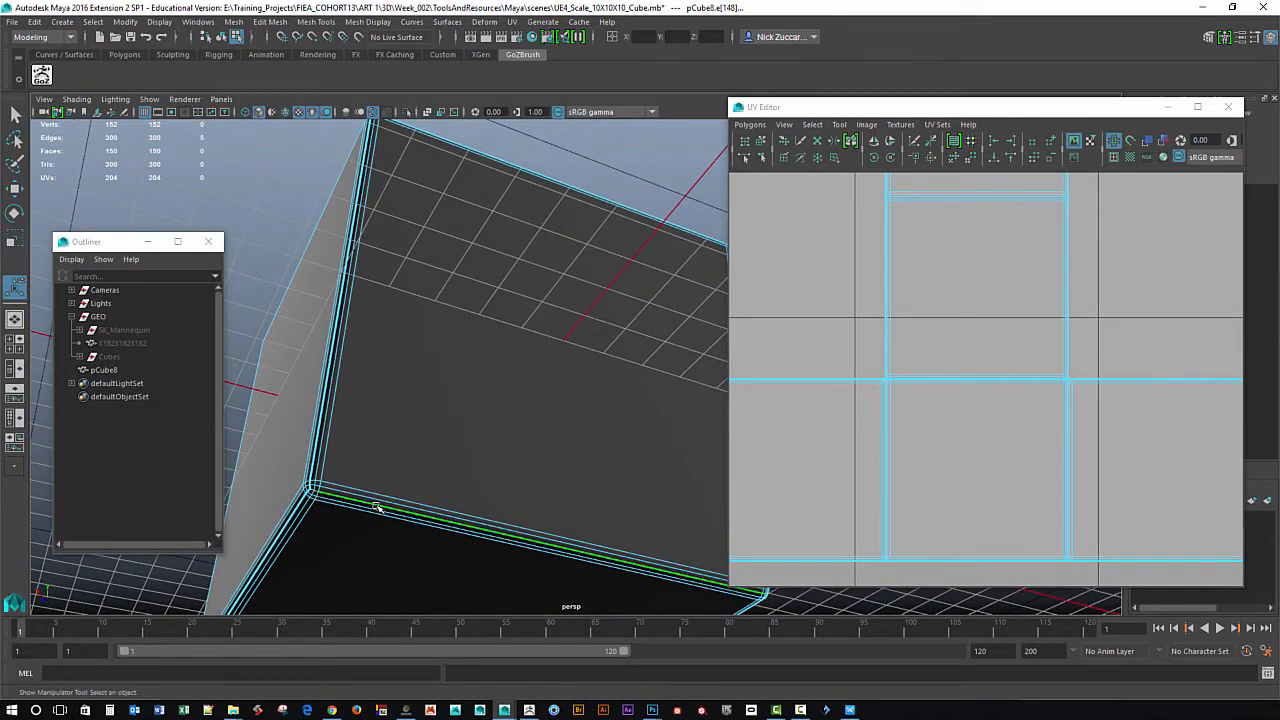
pyautogui.keyDown('alt'); pyautogui.moveTo(643, 534); pyautogui.dragTo(510, 504, button='middle'); pyautogui.keyUp('alt')
pyautogui.click(922, 145)
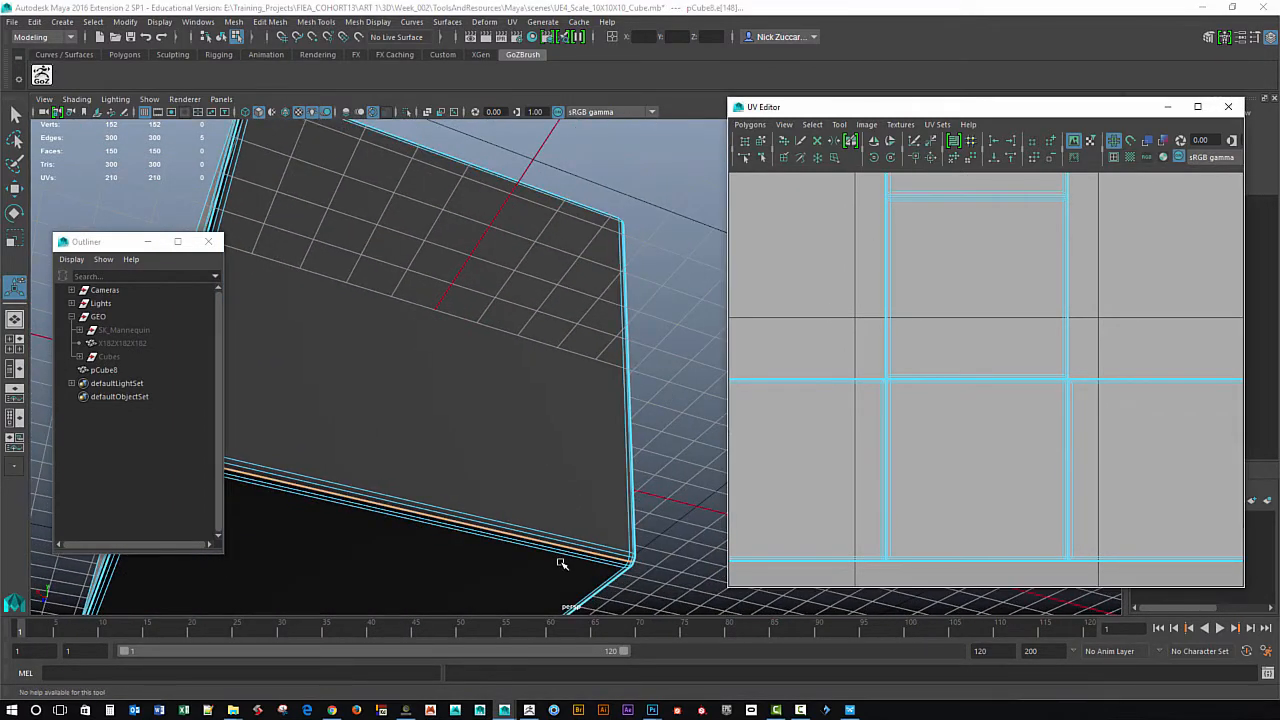
# Cut the UVs along the middle edge of the bevel between the cube's top and back faces.
pyautogui.keyDown('alt'); pyautogui.moveTo(563, 563); pyautogui.dragTo(548, 513); pyautogui.keyUp('alt')
pyautogui.keyDown('alt'); pyautogui.moveTo(548, 513); pyautogui.dragTo(590, 513, button='right'); pyautogui.keyUp('alt')
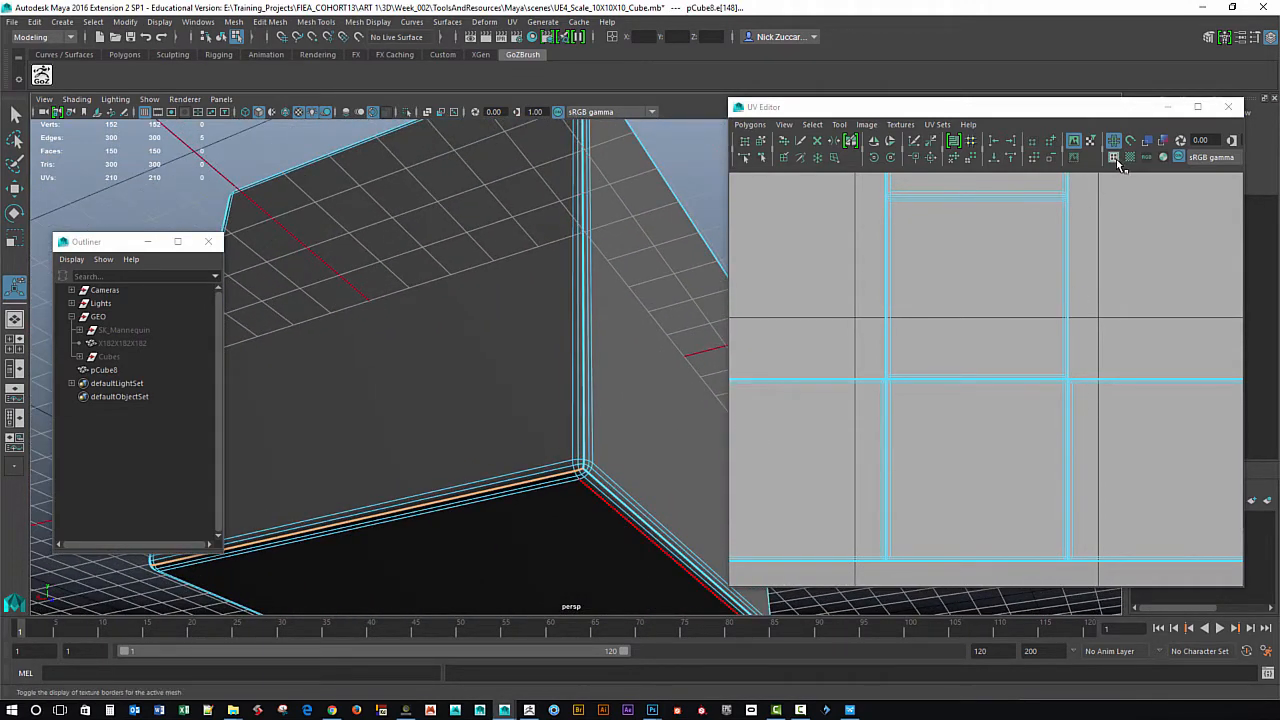
pyautogui.keyDown('alt'); pyautogui.moveTo(643, 455); pyautogui.dragTo(500, 405); pyautogui.keyUp('alt')
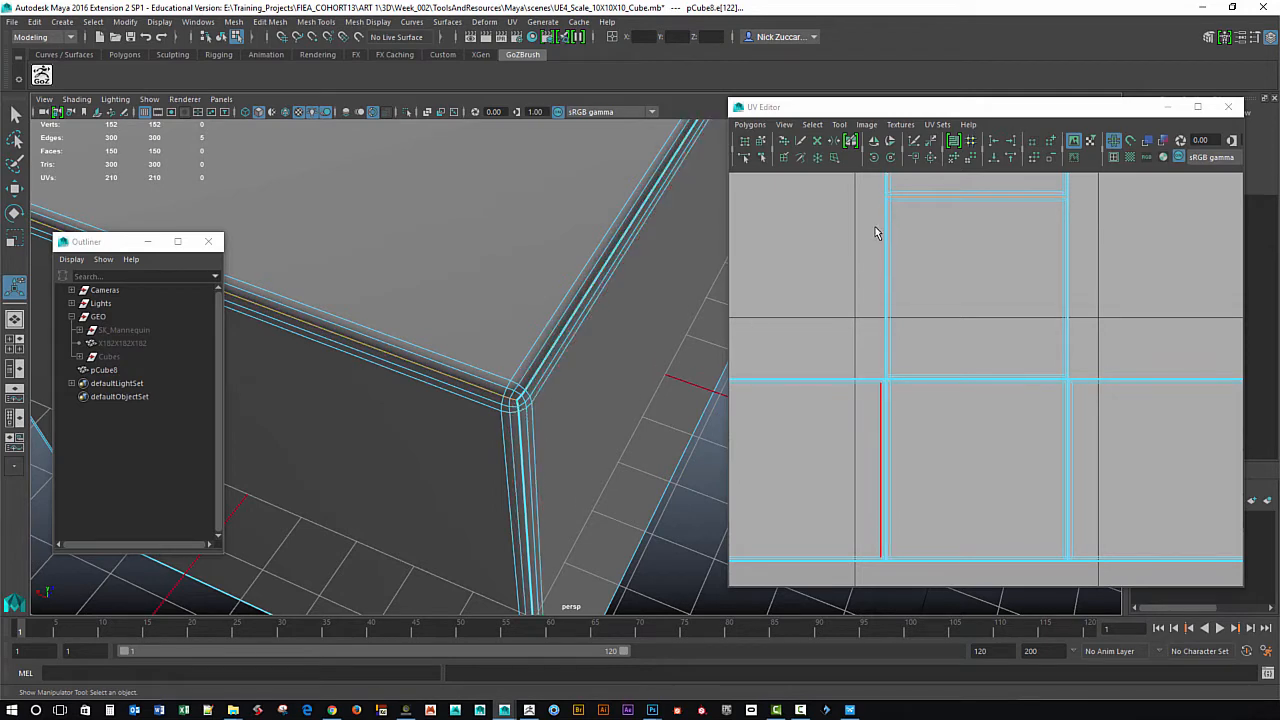
pyautogui.click(912, 143)
# Activate the Move UV Shell tool in UV mode and move the bottom face's shell up and away from the UV column.
pyautogui.keyDown('alt'); pyautogui.moveTo(694, 449); pyautogui.dragTo(619, 446); pyautogui.keyUp('alt')
pyautogui.keyDown('alt'); pyautogui.moveTo(619, 446); pyautogui.dragTo(586, 436, button='right'); pyautogui.keyUp('alt')
pyautogui.keyDown('alt'); pyautogui.moveTo(586, 436); pyautogui.dragTo(560, 471, button='middle'); pyautogui.keyUp('alt')
pyautogui.keyDown('alt'); pyautogui.moveTo(971, 491); pyautogui.dragTo(920, 451, button='right'); pyautogui.keyUp('alt')
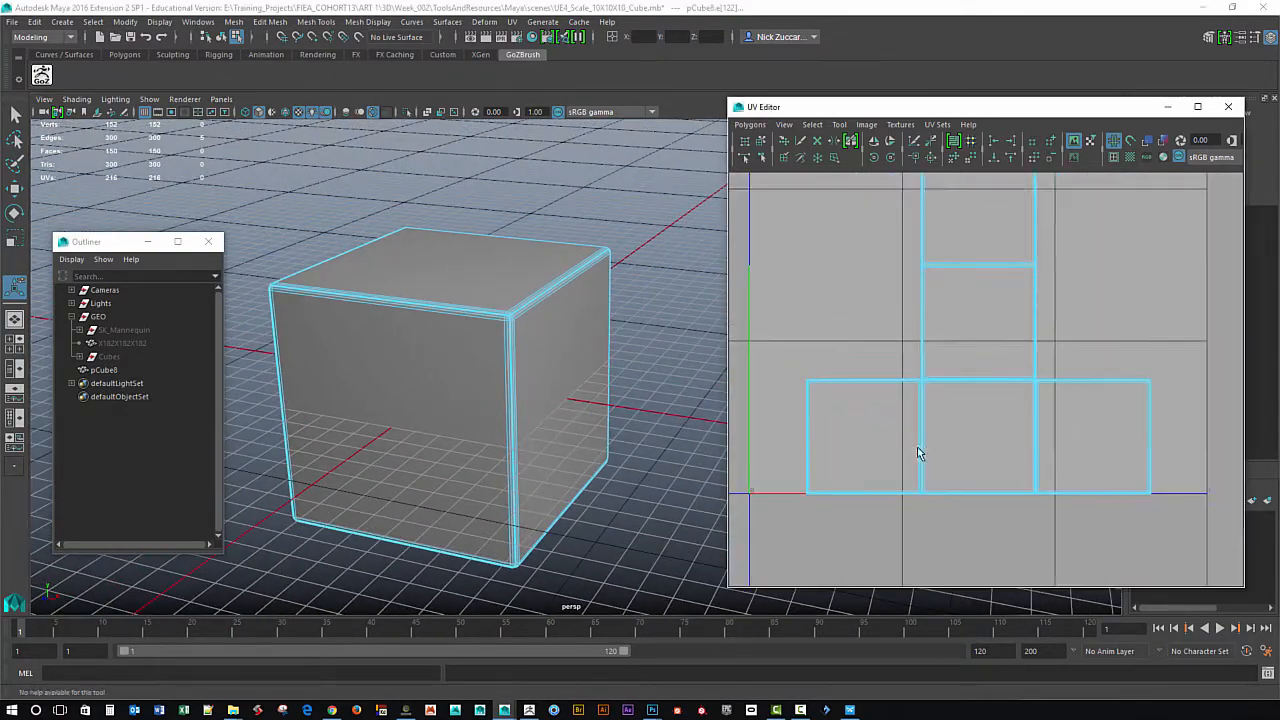
pyautogui.keyDown('alt'); pyautogui.moveTo(1048, 428); pyautogui.dragTo(992, 477, button='middle'); pyautogui.keyUp('alt')
pyautogui.keyDown('alt'); pyautogui.moveTo(992, 477); pyautogui.dragTo(936, 452, button='right'); pyautogui.keyUp('alt')
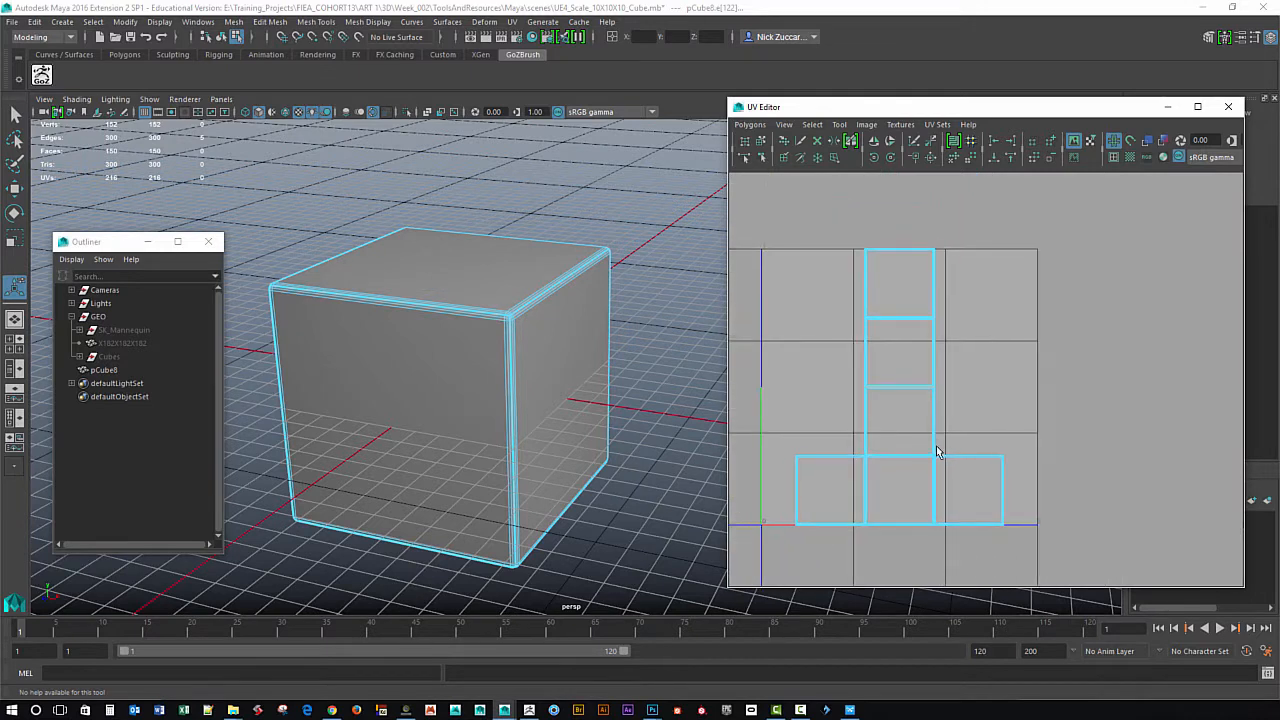
pyautogui.click(761, 143)
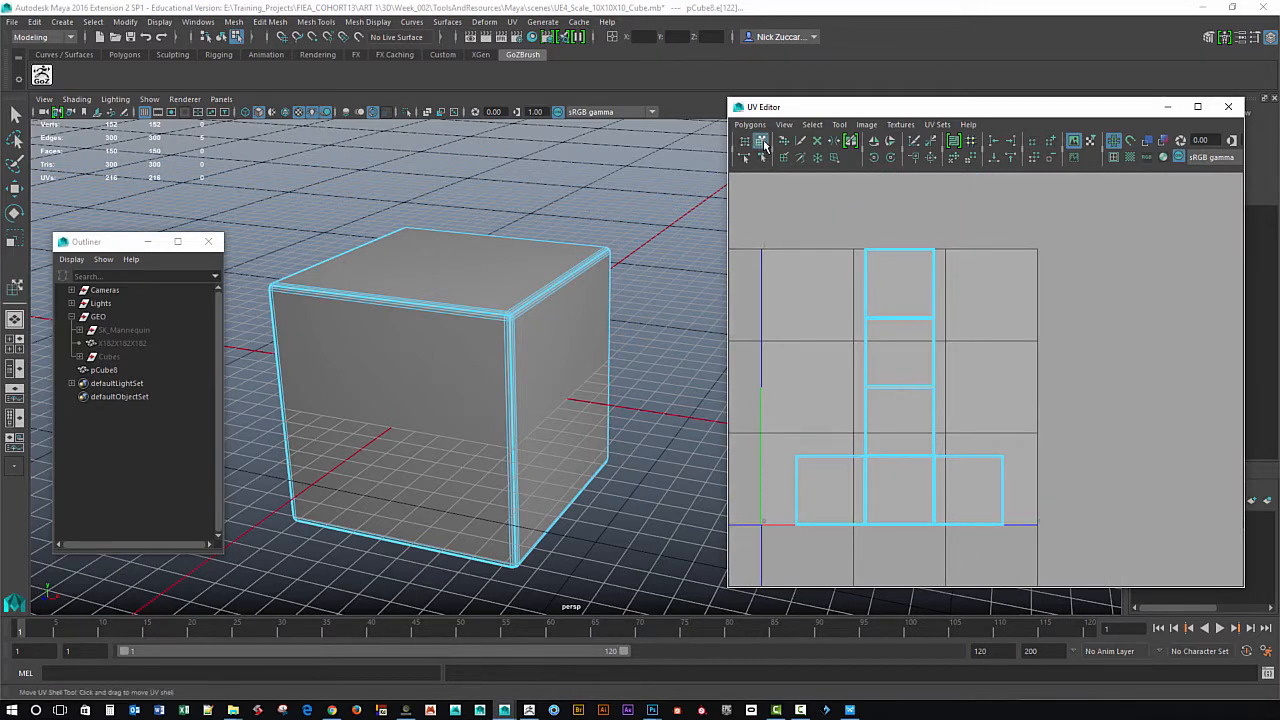
pyautogui.rightClick(866, 253)
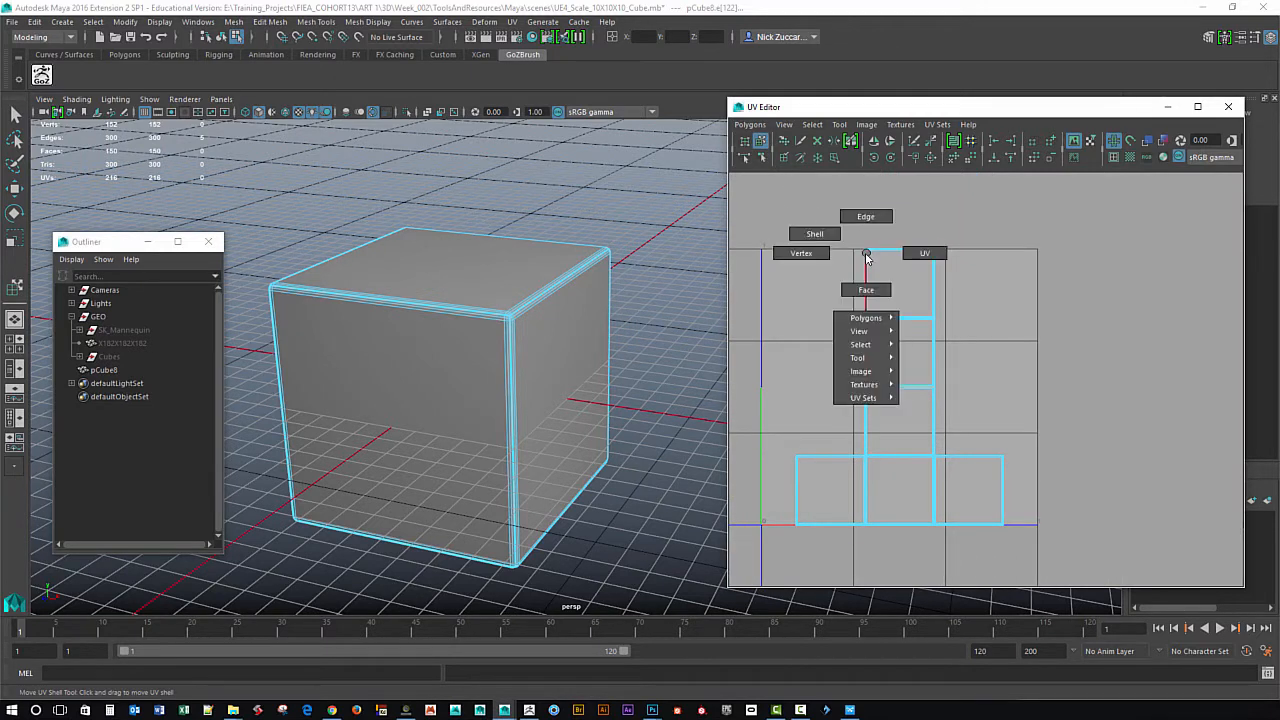
pyautogui.click(926, 256)
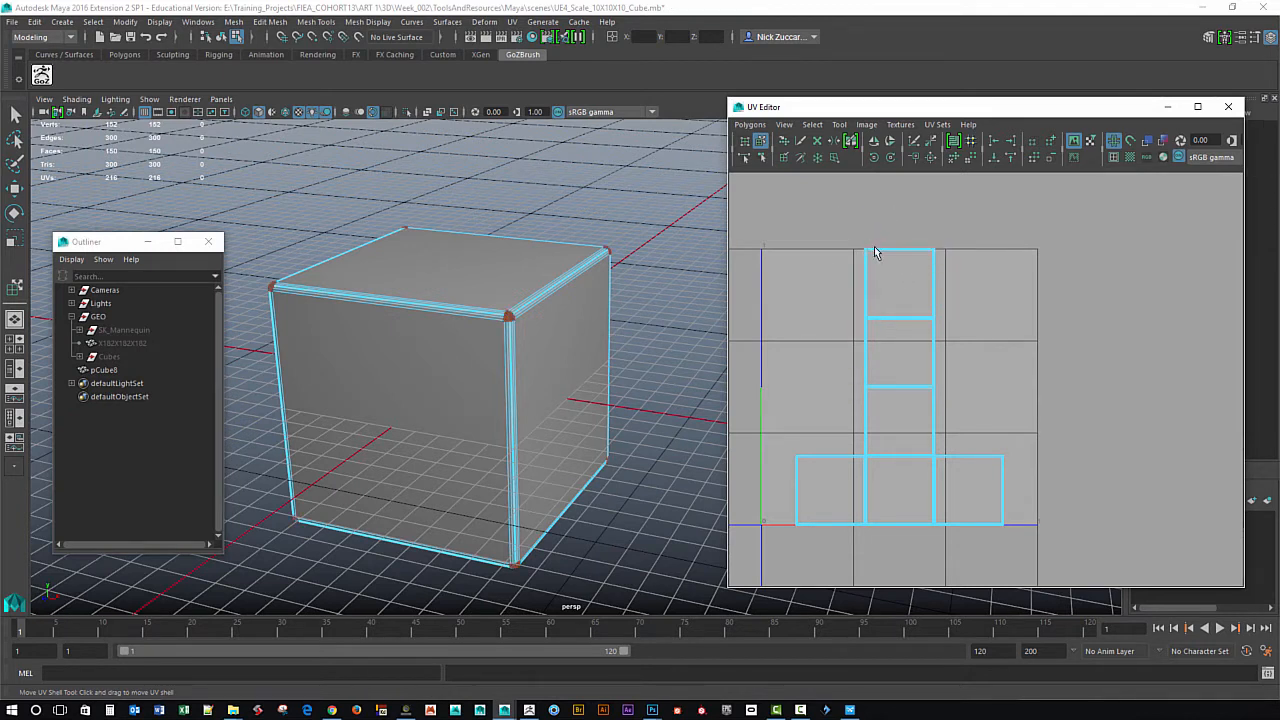
pyautogui.click(868, 258)
pyautogui.moveTo(903, 286); pyautogui.dragTo(868, 248)
pyautogui.keyDown('alt'); pyautogui.moveTo(585, 485); pyautogui.dragTo(640, 445); pyautogui.keyUp('alt')
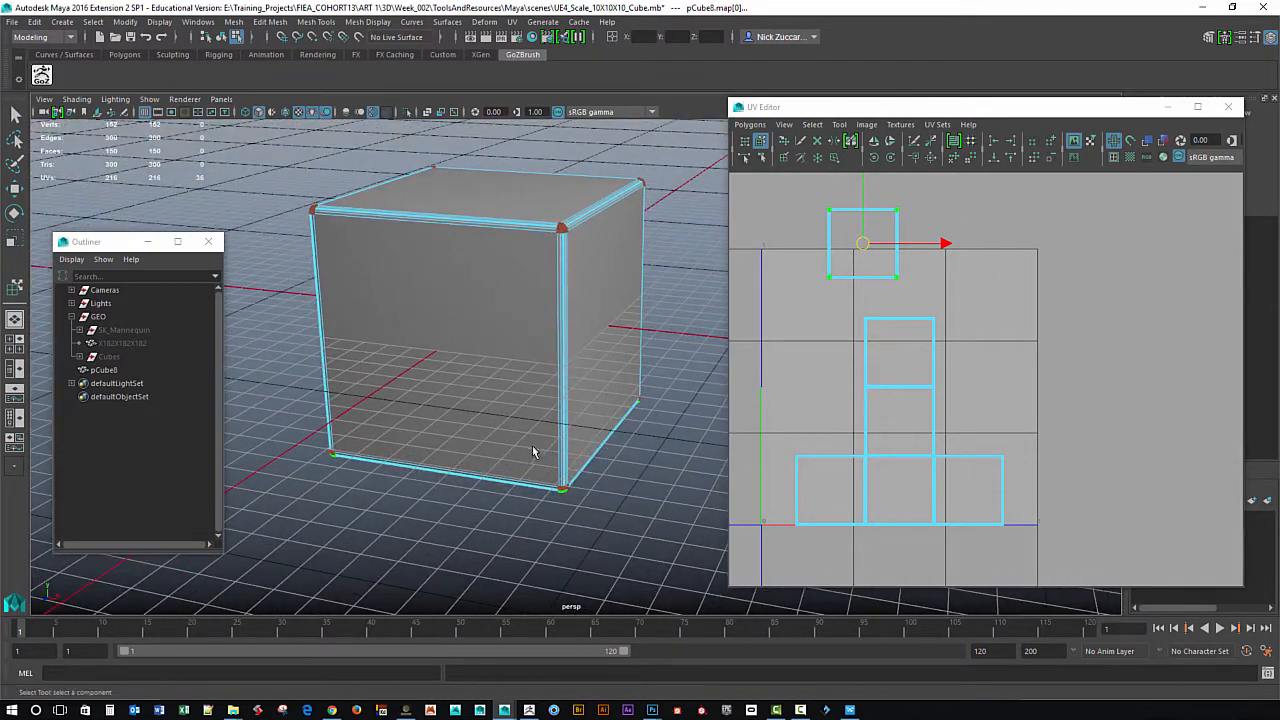
# Select the back face's UV shell and move it right, outside the UV grid.
pyautogui.moveTo(865, 322); pyautogui.dragTo(839, 327)
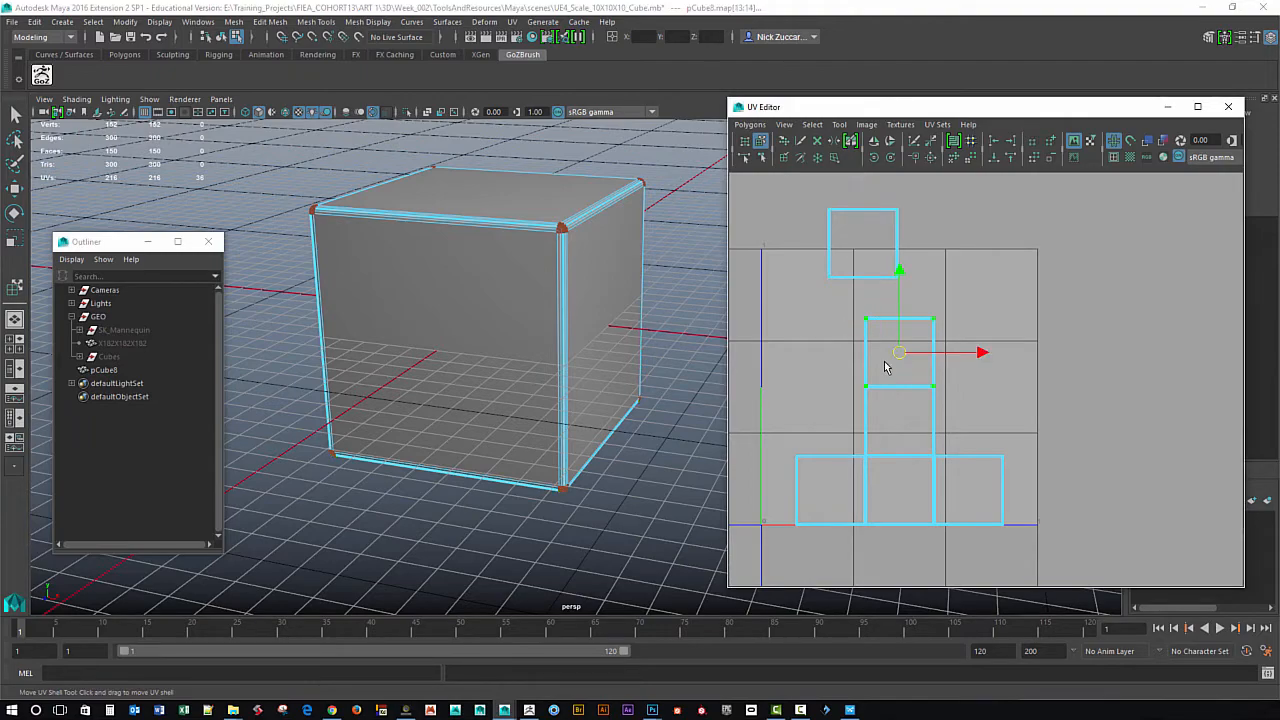
pyautogui.keyDown('alt'); pyautogui.moveTo(622, 450); pyautogui.dragTo(560, 405); pyautogui.keyUp('alt')
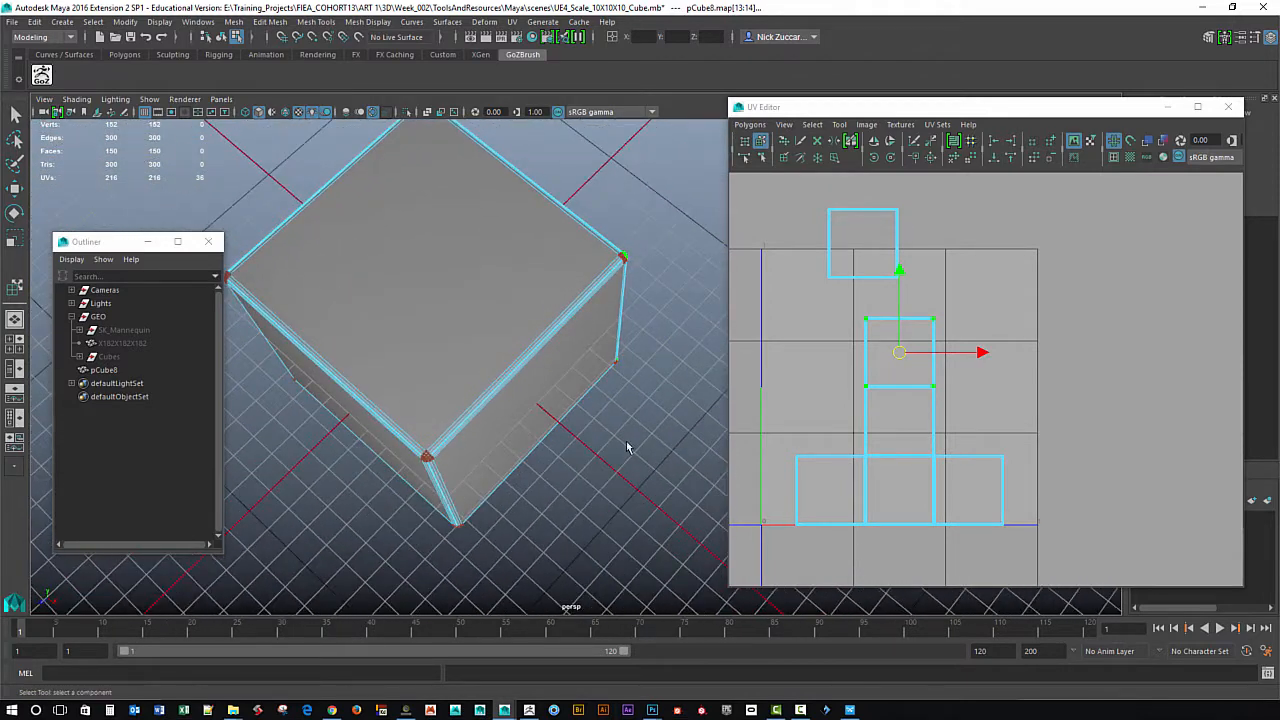
pyautogui.keyDown('alt'); pyautogui.moveTo(627, 447); pyautogui.dragTo(604, 420); pyautogui.keyUp('alt')
pyautogui.moveTo(896, 354); pyautogui.dragTo(1140, 350)
pyautogui.keyDown('alt'); pyautogui.moveTo(1089, 452); pyautogui.dragTo(1074, 426, button='middle'); pyautogui.keyUp('alt')
pyautogui.keyDown('alt'); pyautogui.moveTo(1126, 448); pyautogui.dragTo(1069, 432, button='right'); pyautogui.keyUp('alt')
pyautogui.keyDown('alt'); pyautogui.moveTo(1066, 433); pyautogui.dragTo(1050, 458, button='middle'); pyautogui.keyUp('alt')
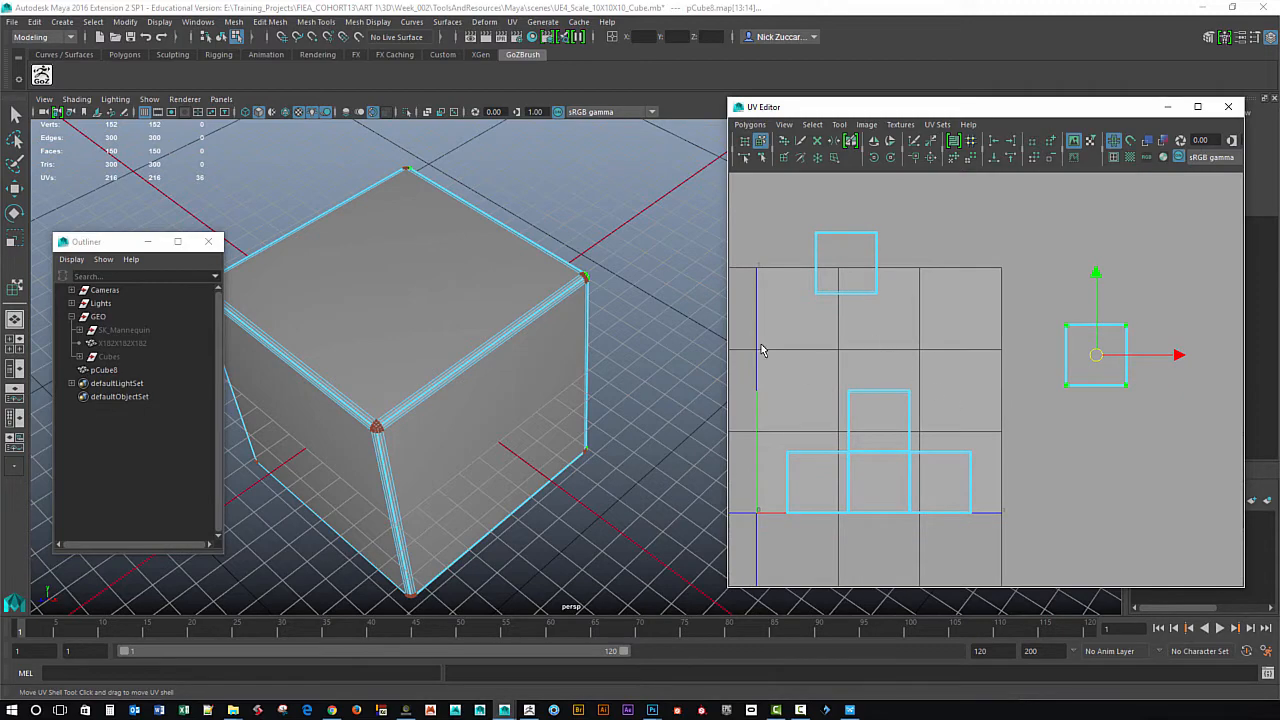
# Move the bottom face's UV shell well below the UV grid.
pyautogui.keyDown('alt'); pyautogui.moveTo(622, 449); pyautogui.dragTo(640, 480); pyautogui.keyUp('alt')
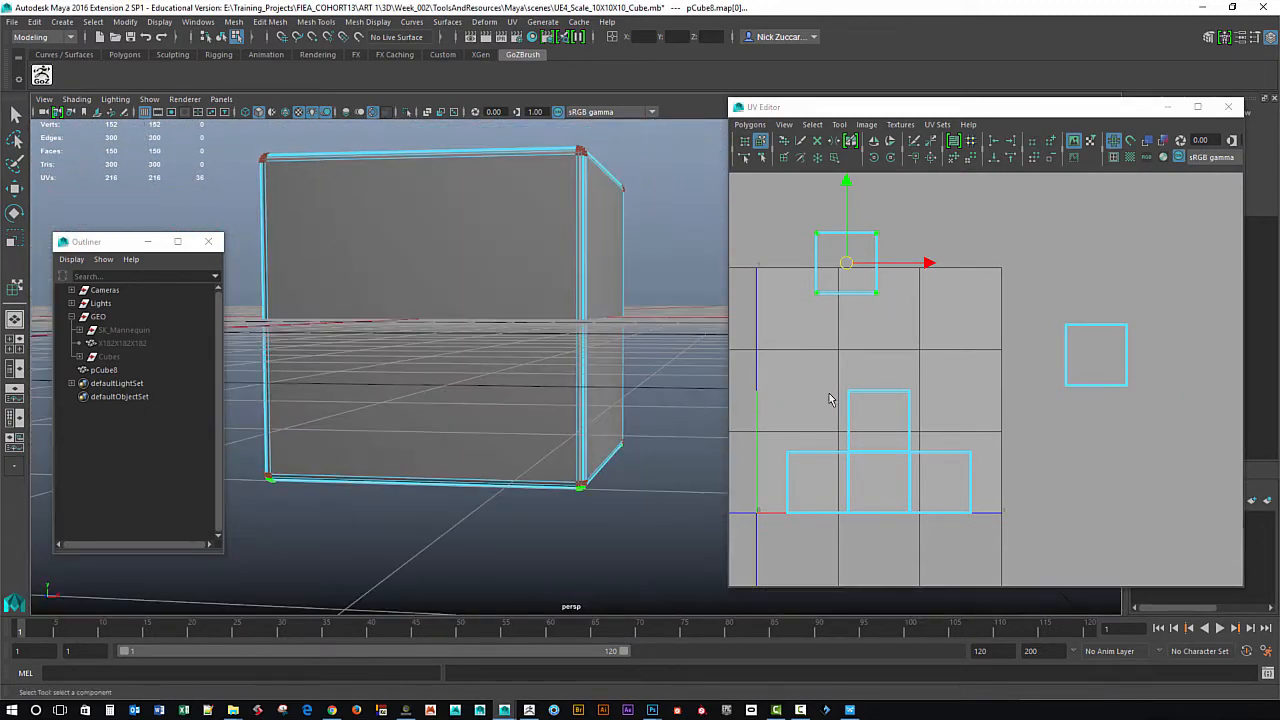
pyautogui.moveTo(854, 264); pyautogui.dragTo(1012, 490)
pyautogui.keyDown('alt'); pyautogui.moveTo(1086, 463); pyautogui.dragTo(1029, 427, button='middle'); pyautogui.keyUp('alt')
pyautogui.moveTo(1029, 427)
pyautogui.keyDown('alt'); pyautogui.mouseDown(button='right')
pyautogui.moveTo(925, 375)
pyautogui.moveTo(1012, 446)
pyautogui.mouseUp(button='right'); pyautogui.keyUp('alt')
pyautogui.keyDown('alt'); pyautogui.moveTo(1012, 446); pyautogui.dragTo(1049, 358, button='middle'); pyautogui.keyUp('alt')
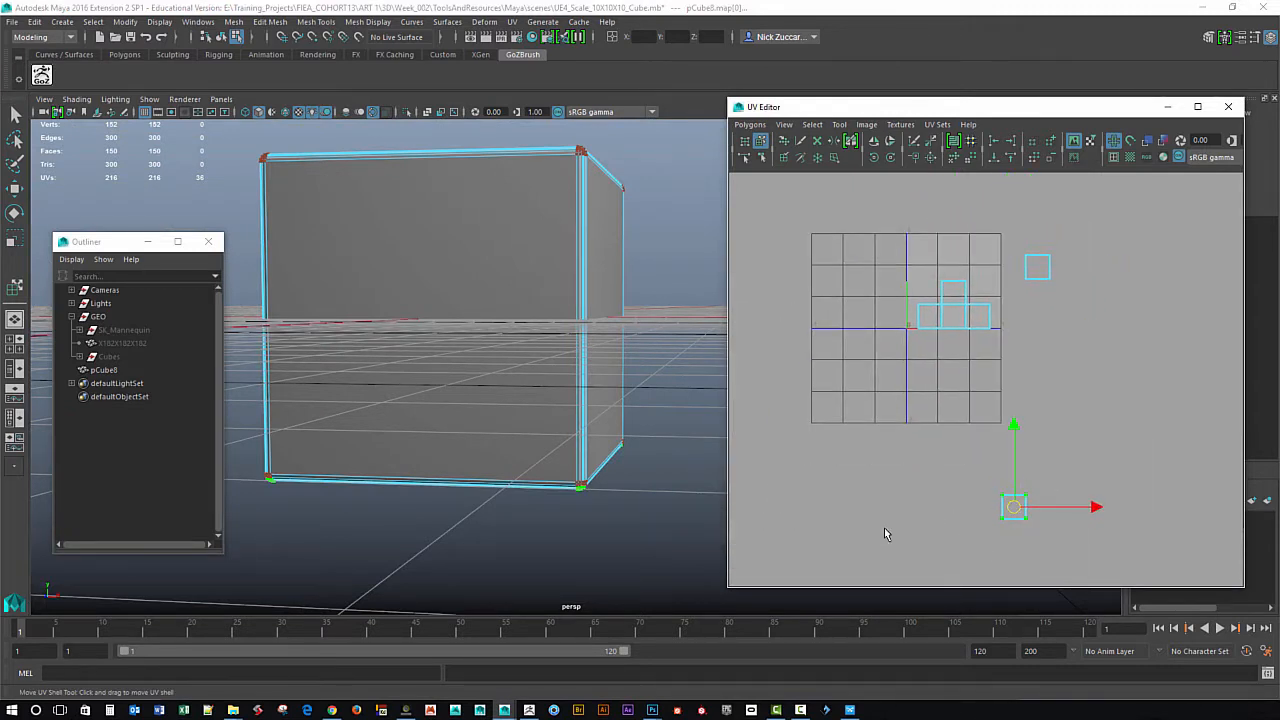
# Place the front face's UV shell in the first top-row cell of the 0 to 1 grid and the right face's shell beside it.
pyautogui.keyDown('alt'); pyautogui.moveTo(639, 467); pyautogui.dragTo(624, 519, button='middle'); pyautogui.keyUp('alt')
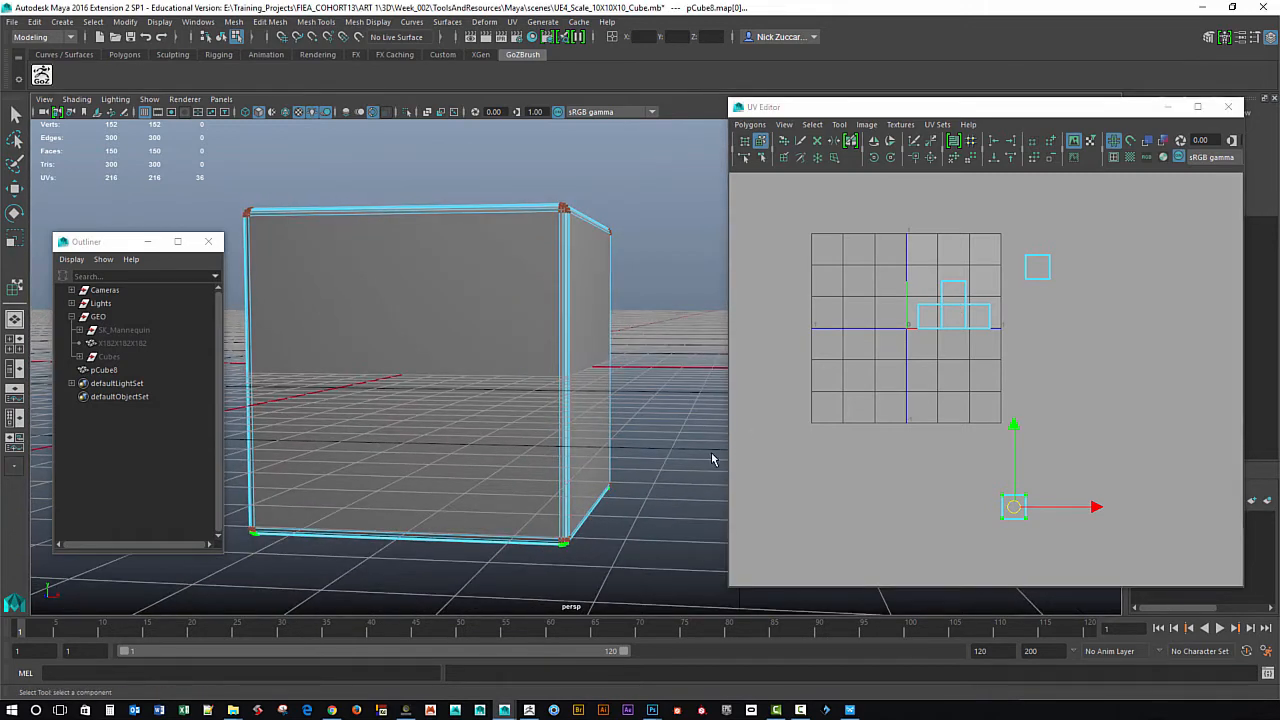
pyautogui.keyDown('alt'); pyautogui.moveTo(712, 459); pyautogui.dragTo(648, 485); pyautogui.keyUp('alt')
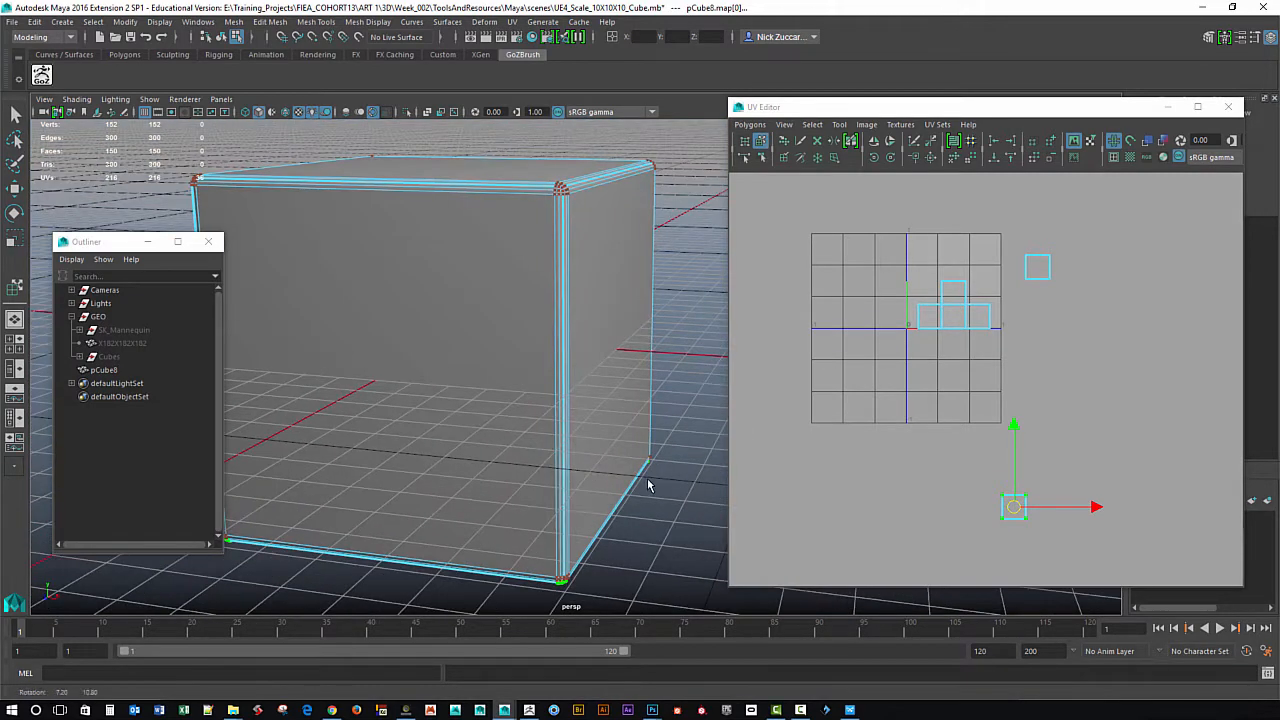
pyautogui.click(958, 335)
pyautogui.click(962, 329)
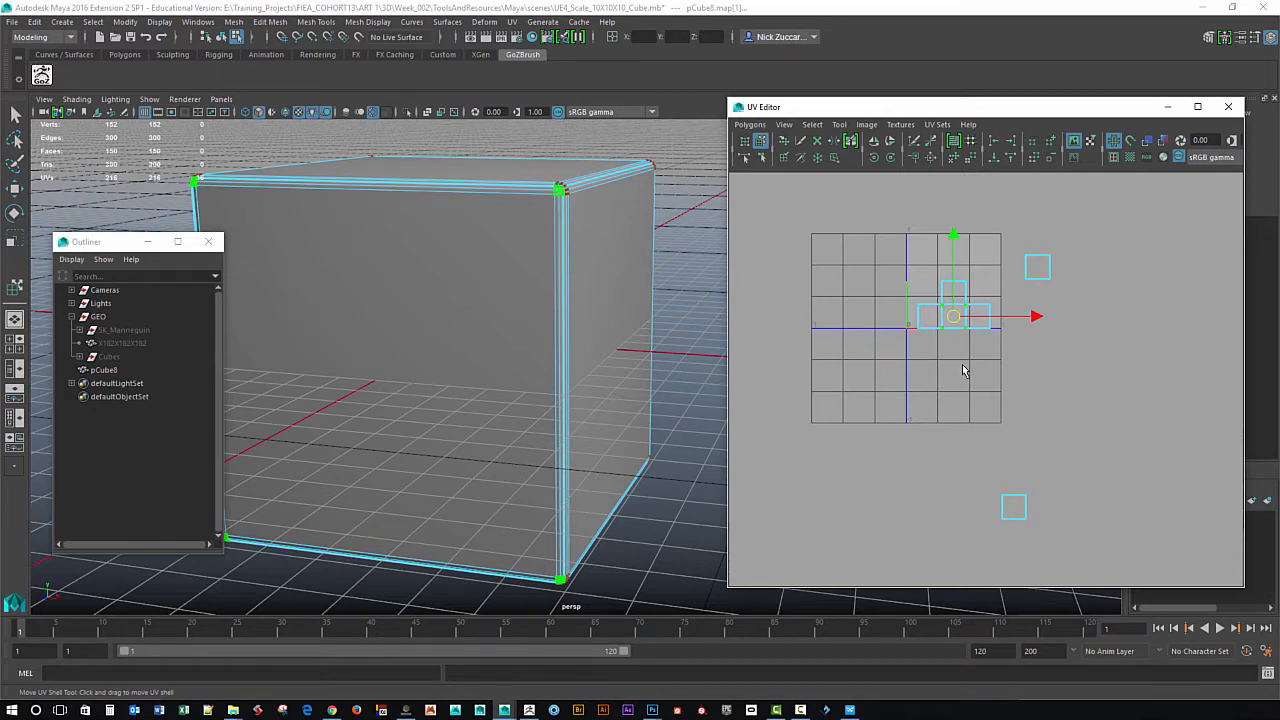
pyautogui.keyDown('alt'); pyautogui.moveTo(893, 390); pyautogui.dragTo(851, 423, button='middle'); pyautogui.keyUp('alt')
pyautogui.keyDown('alt'); pyautogui.moveTo(630, 436); pyautogui.dragTo(590, 449, button='middle'); pyautogui.keyUp('alt')
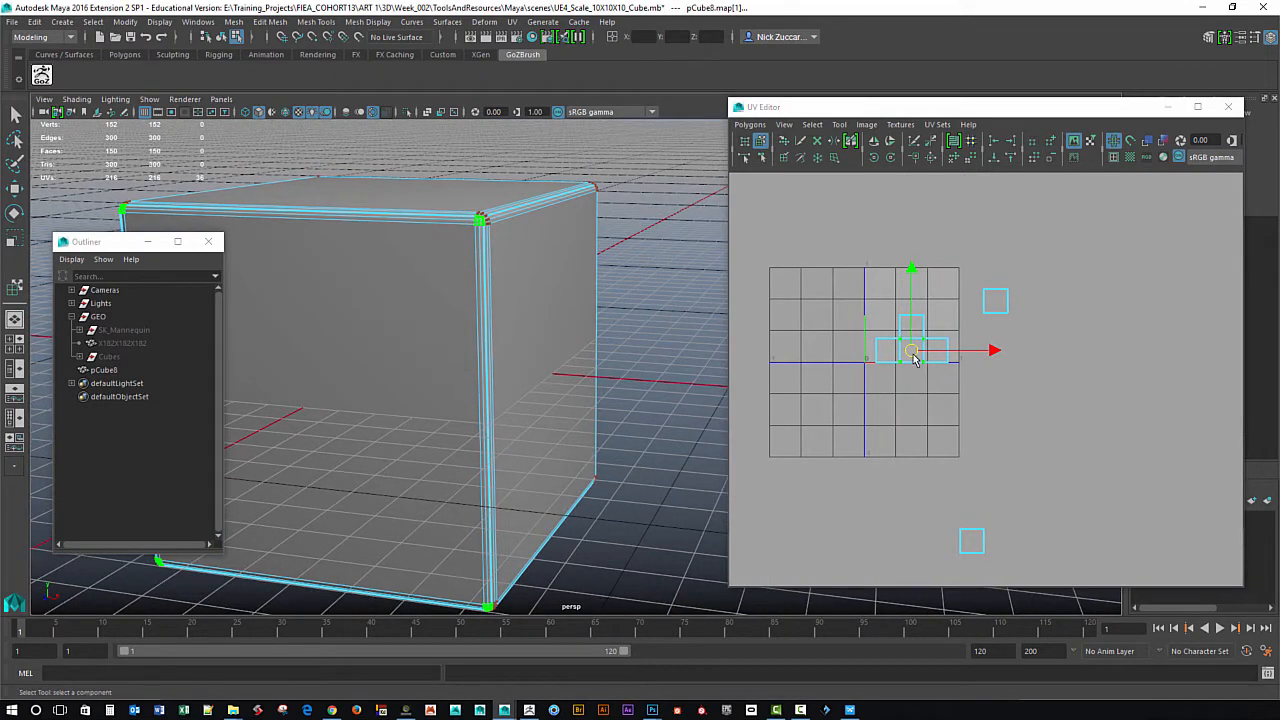
pyautogui.moveTo(913, 355); pyautogui.dragTo(871, 327)
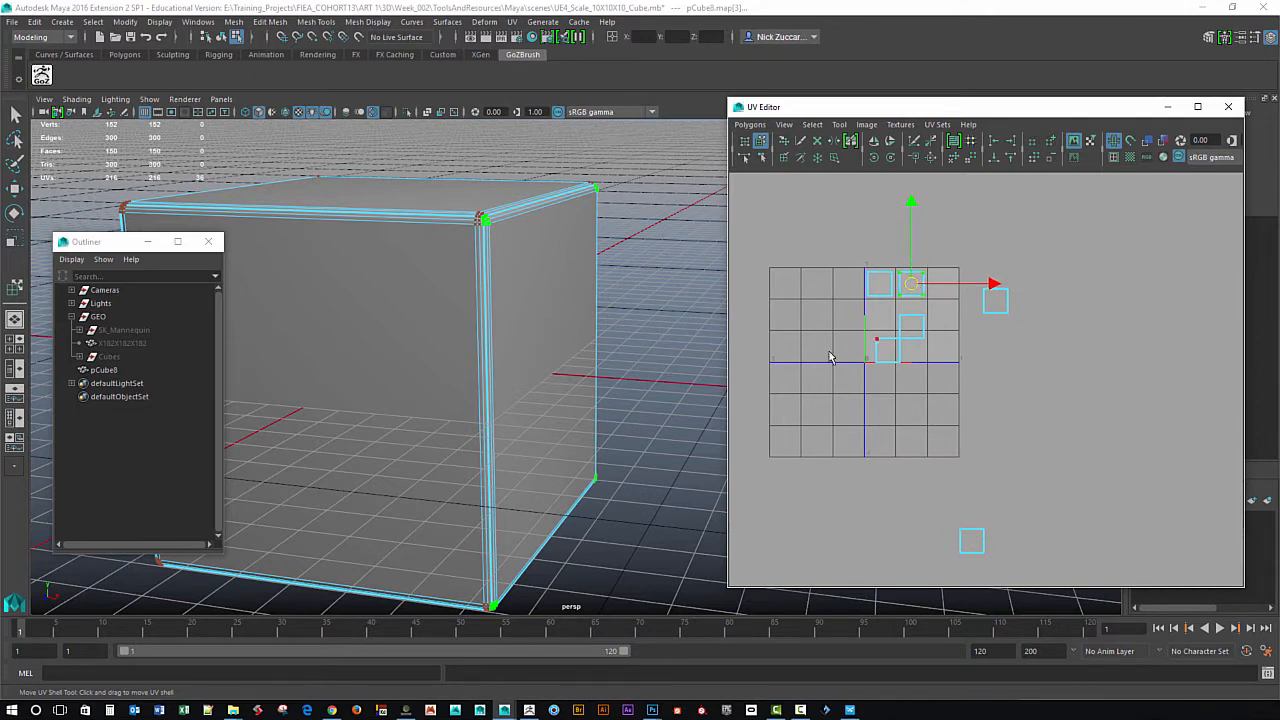
# Place the back face's UV shell in the third top-row cell and the top face's shell in the first cell of the second row.
pyautogui.keyDown('alt'); pyautogui.moveTo(629, 418); pyautogui.dragTo(540, 425); pyautogui.keyUp('alt')
pyautogui.moveTo(989, 291); pyautogui.dragTo(979, 287)
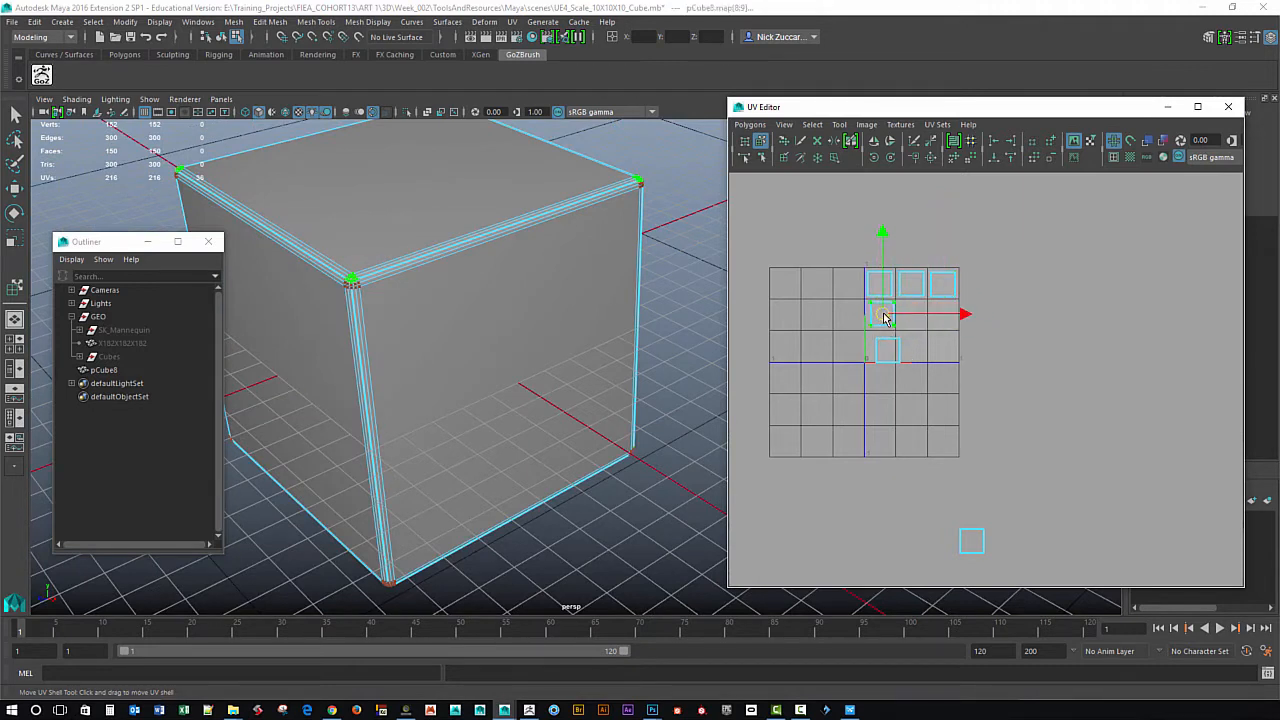
pyautogui.keyDown('alt'); pyautogui.moveTo(673, 468); pyautogui.dragTo(640, 504); pyautogui.keyUp('alt')
pyautogui.keyDown('alt'); pyautogui.moveTo(573, 540); pyautogui.dragTo(445, 432); pyautogui.keyUp('alt')
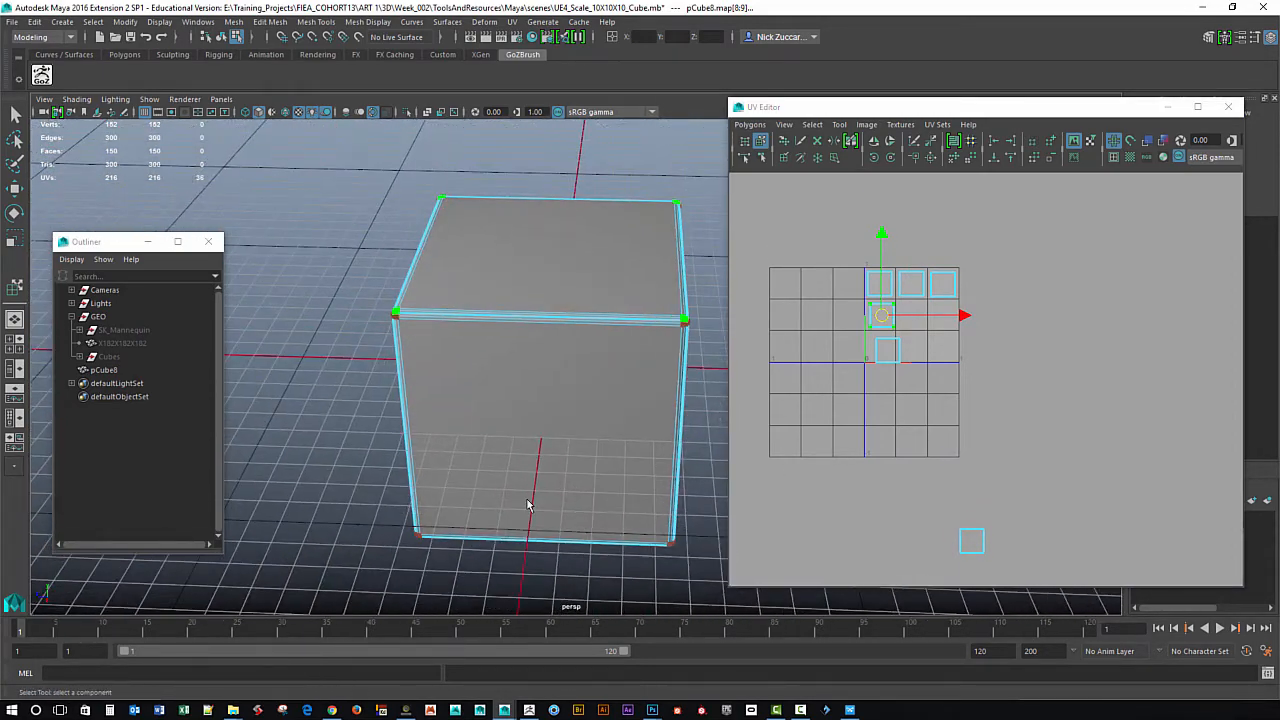
pyautogui.keyDown('alt'); pyautogui.moveTo(528, 505); pyautogui.dragTo(535, 510); pyautogui.keyUp('alt')
# Select the remaining side face's UV shell and move it up and right, near the grid's centre cell.
pyautogui.click(901, 355)
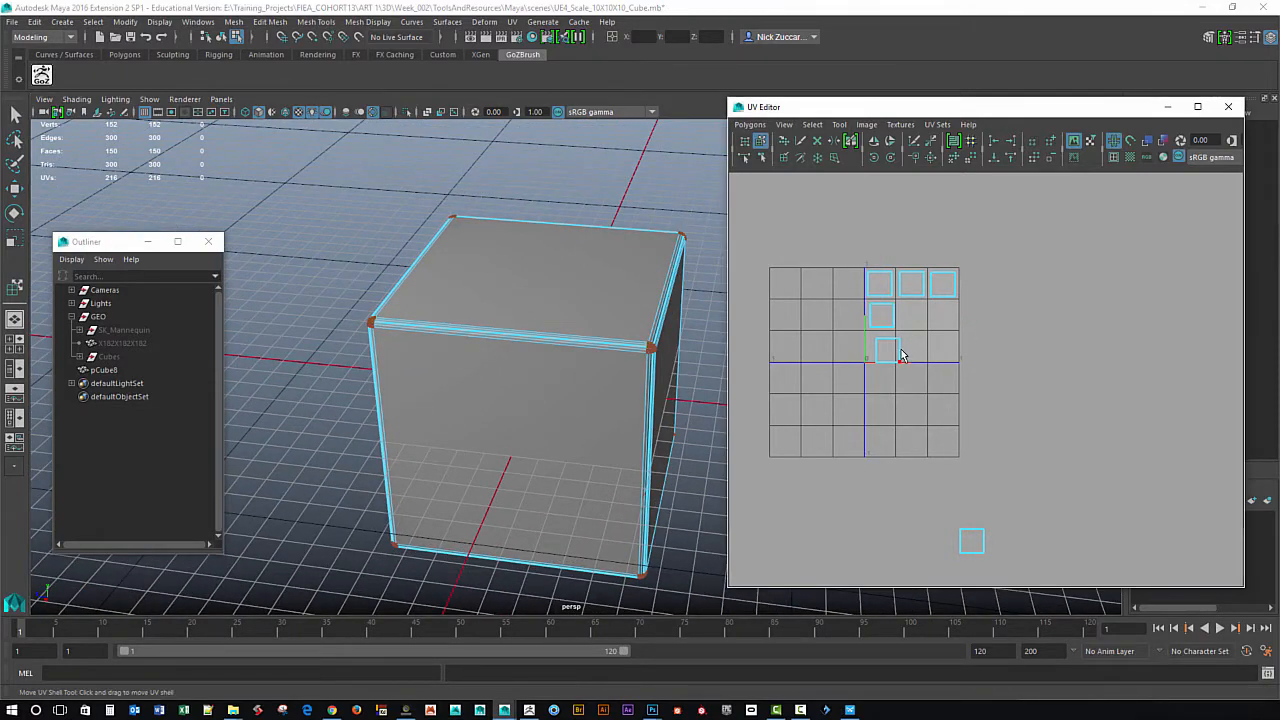
pyautogui.click(902, 346)
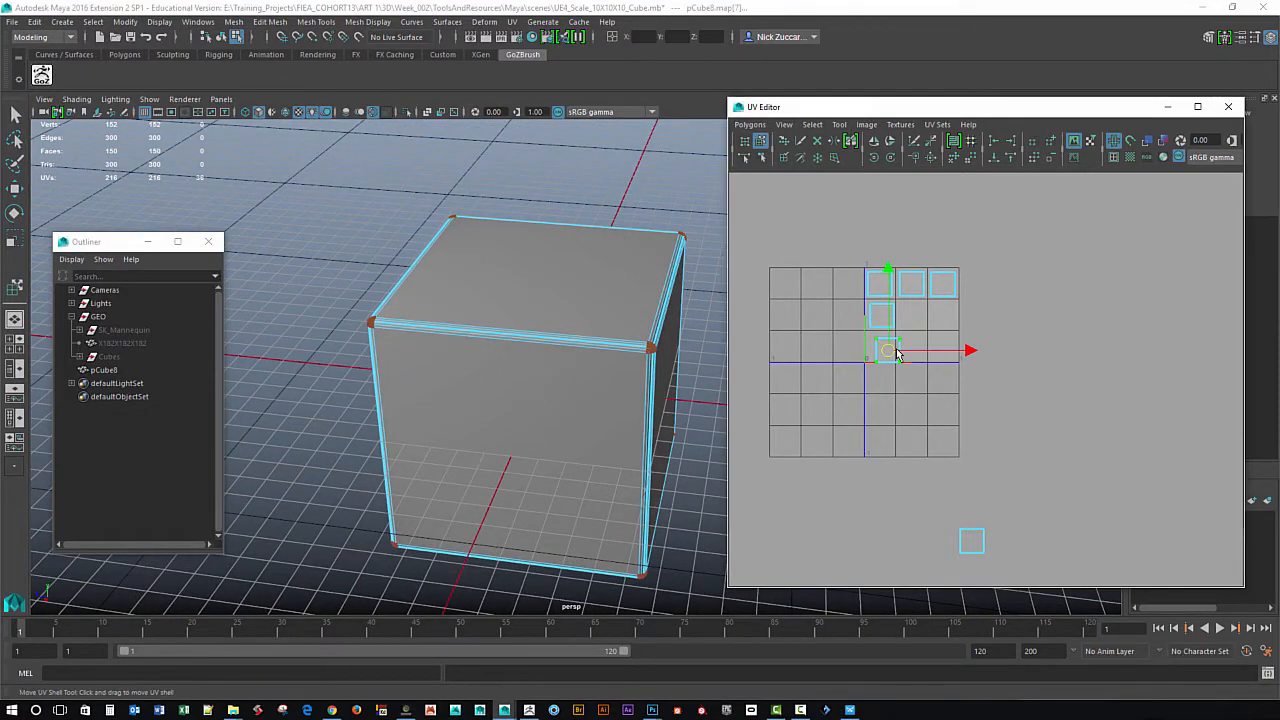
pyautogui.keyDown('alt'); pyautogui.moveTo(592, 470); pyautogui.dragTo(584, 445); pyautogui.keyUp('alt')
pyautogui.keyDown('alt'); pyautogui.moveTo(613, 522); pyautogui.dragTo(529, 466); pyautogui.keyUp('alt')
pyautogui.keyDown('alt'); pyautogui.moveTo(819, 411); pyautogui.dragTo(754, 442, button='middle'); pyautogui.keyUp('alt')
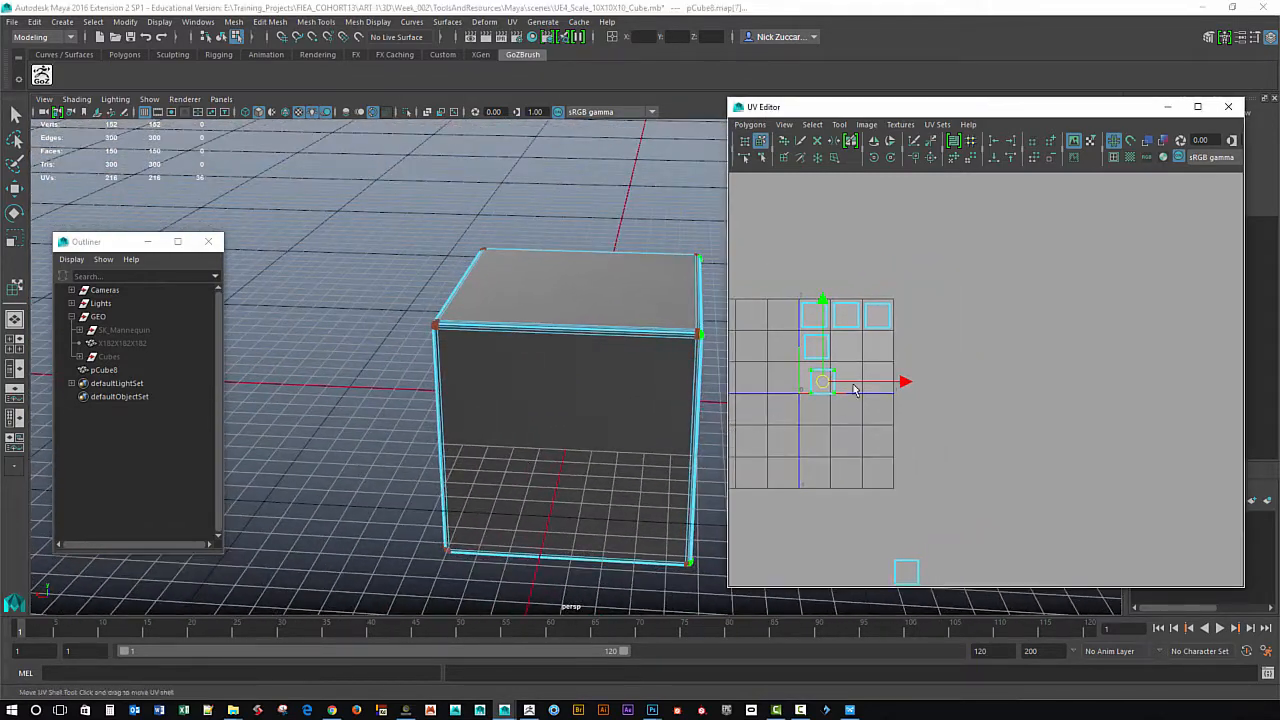
pyautogui.moveTo(824, 383); pyautogui.dragTo(851, 366)
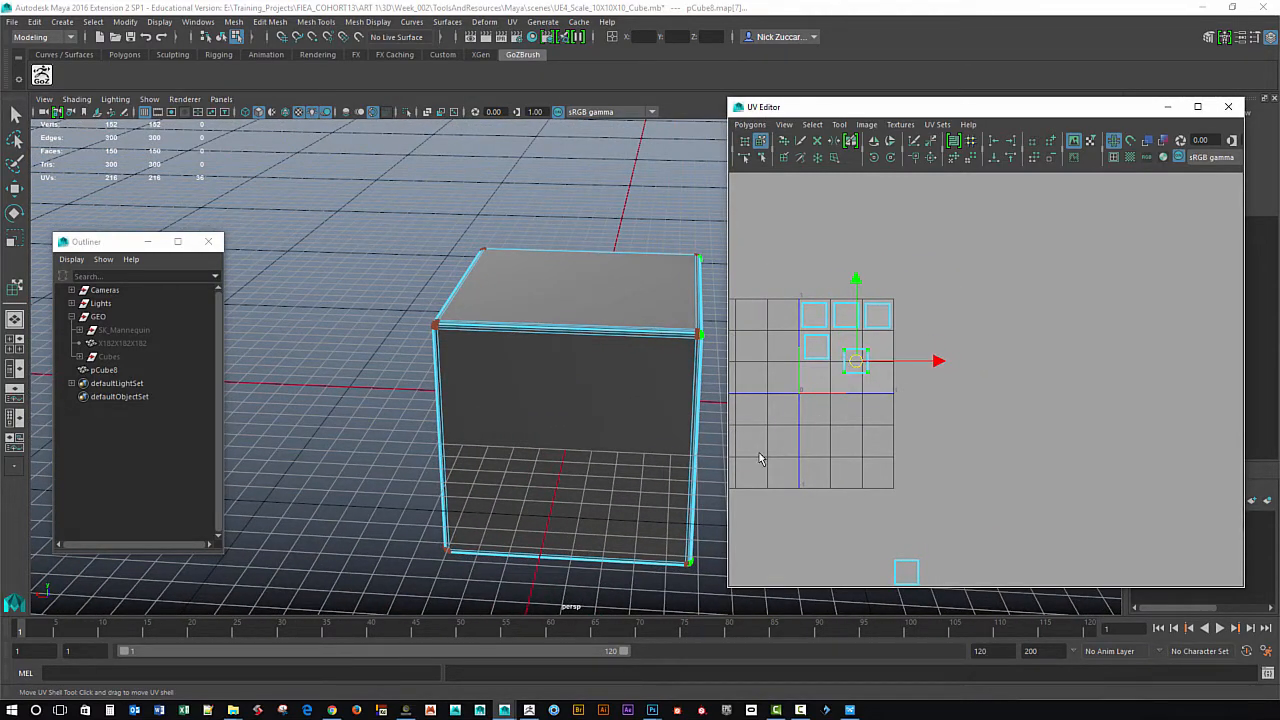
# Select the UVs of the front face's shell in the first top-row cell of the grid.
pyautogui.keyDown('alt'); pyautogui.moveTo(819, 467); pyautogui.dragTo(860, 451, button='middle'); pyautogui.keyUp('alt')
pyautogui.keyDown('alt'); pyautogui.moveTo(778, 482); pyautogui.dragTo(806, 468, button='right'); pyautogui.keyUp('alt')
pyautogui.keyDown('alt'); pyautogui.moveTo(620, 464); pyautogui.dragTo(537, 483, button='middle'); pyautogui.keyUp('alt')
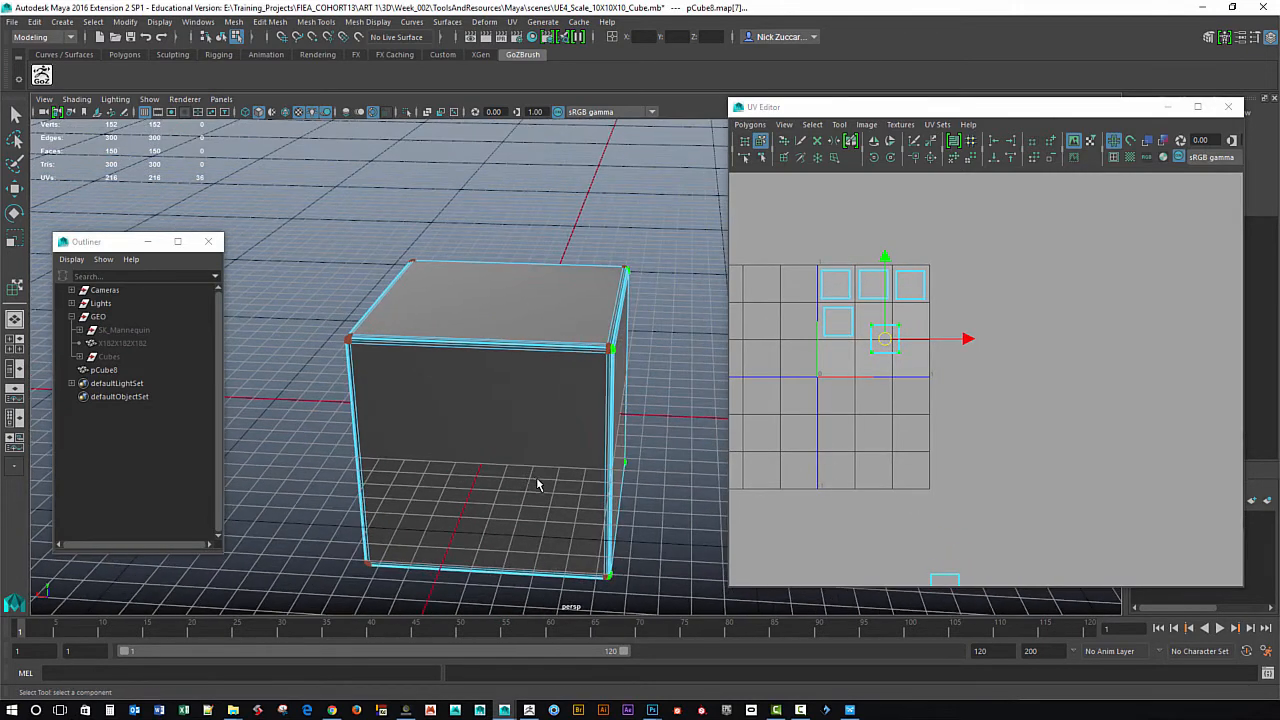
pyautogui.keyDown('alt'); pyautogui.moveTo(537, 483); pyautogui.dragTo(616, 475); pyautogui.keyUp('alt')
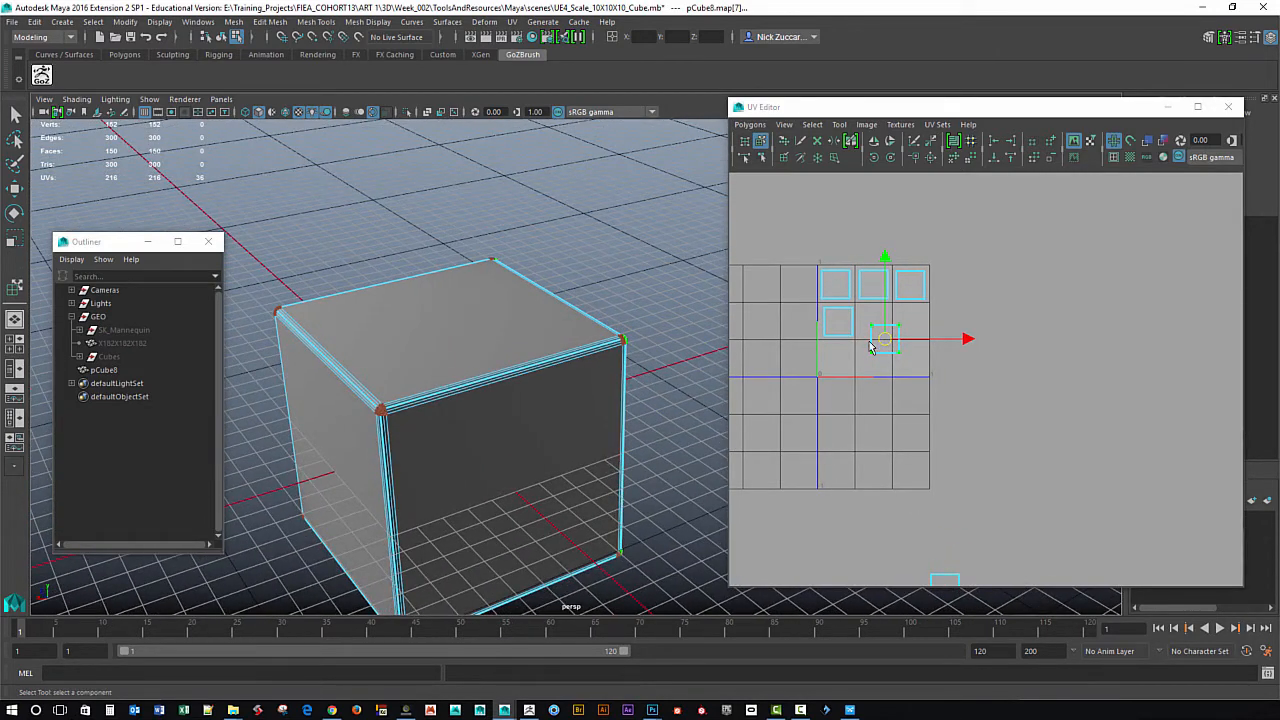
pyautogui.moveTo(849, 333); pyautogui.dragTo(852, 366, button='right')
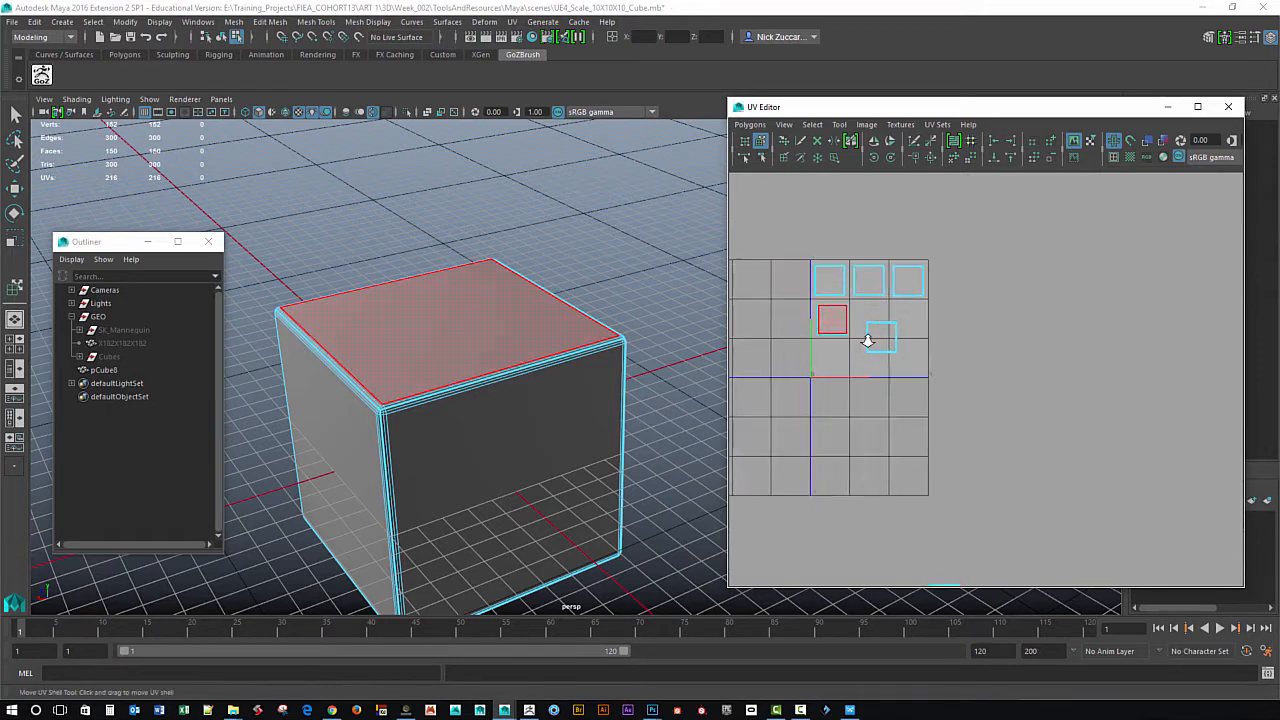
pyautogui.moveTo(781, 232); pyautogui.dragTo(820, 284)
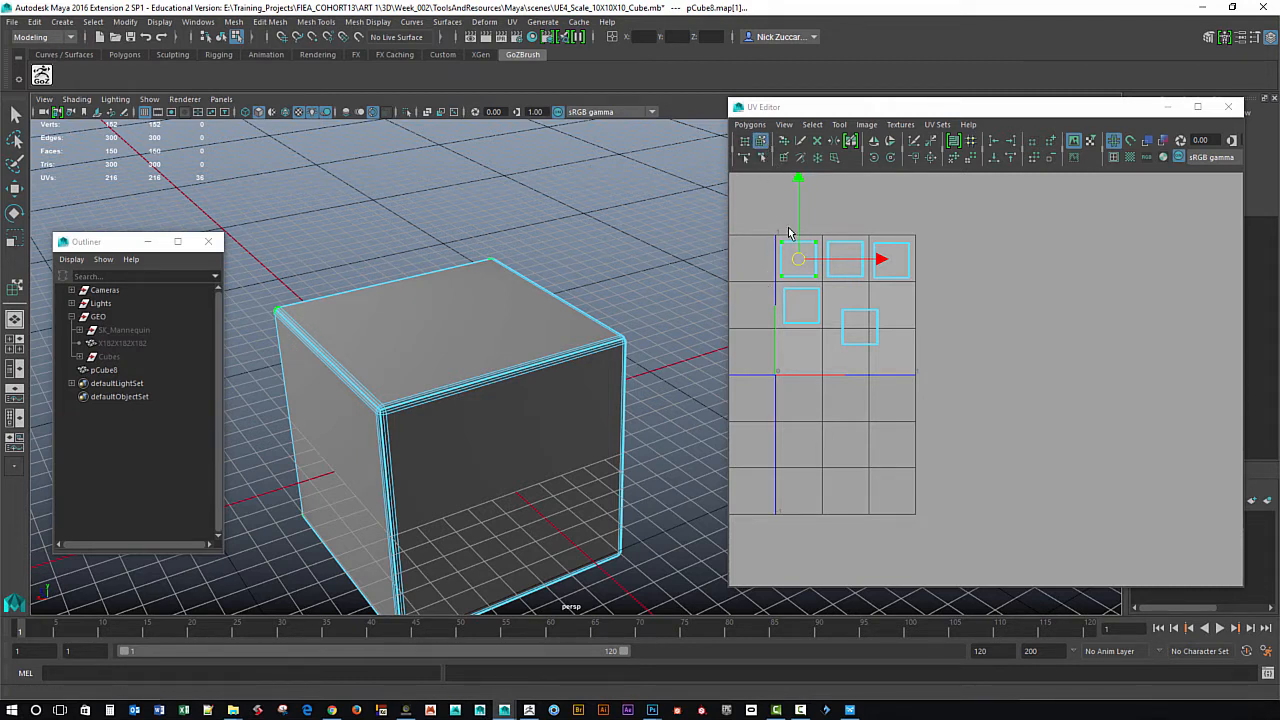
# Select the top-row shells and the first second-row shell as faces to check which cube side each one belongs to.
pyautogui.click(763, 142)
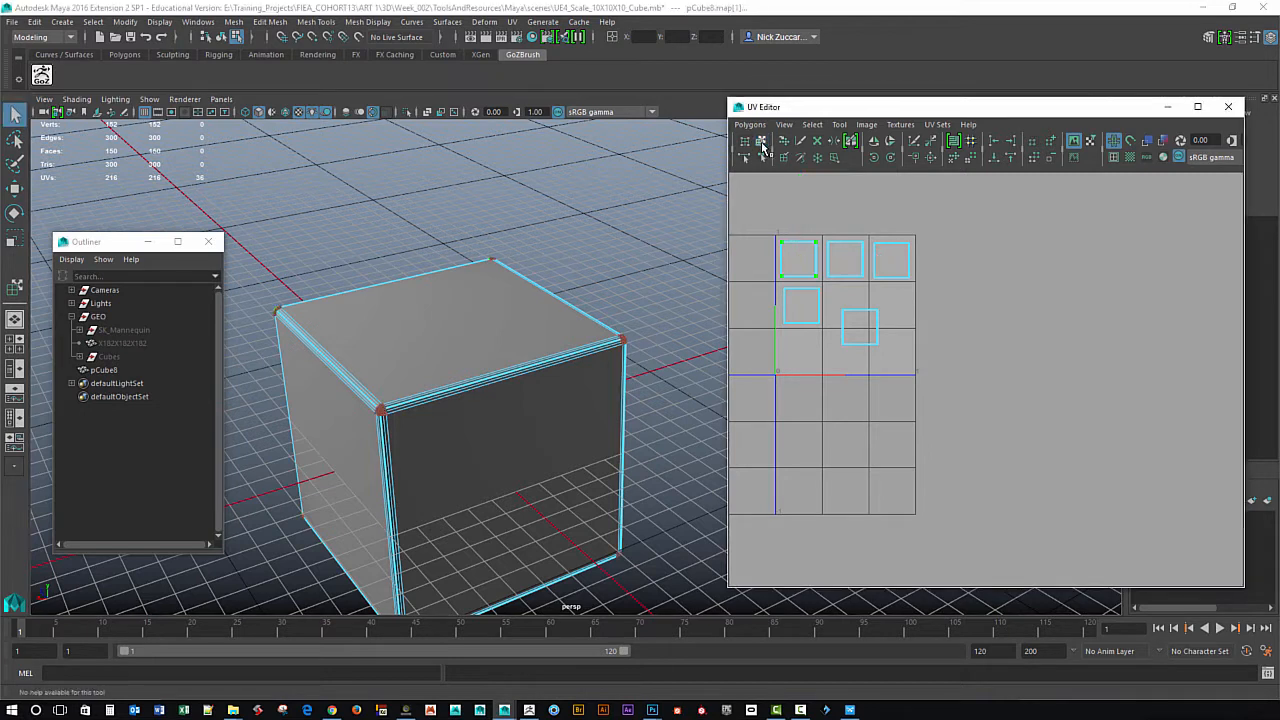
pyautogui.moveTo(800, 268); pyautogui.dragTo(806, 302, button='right')
pyautogui.click(808, 272)
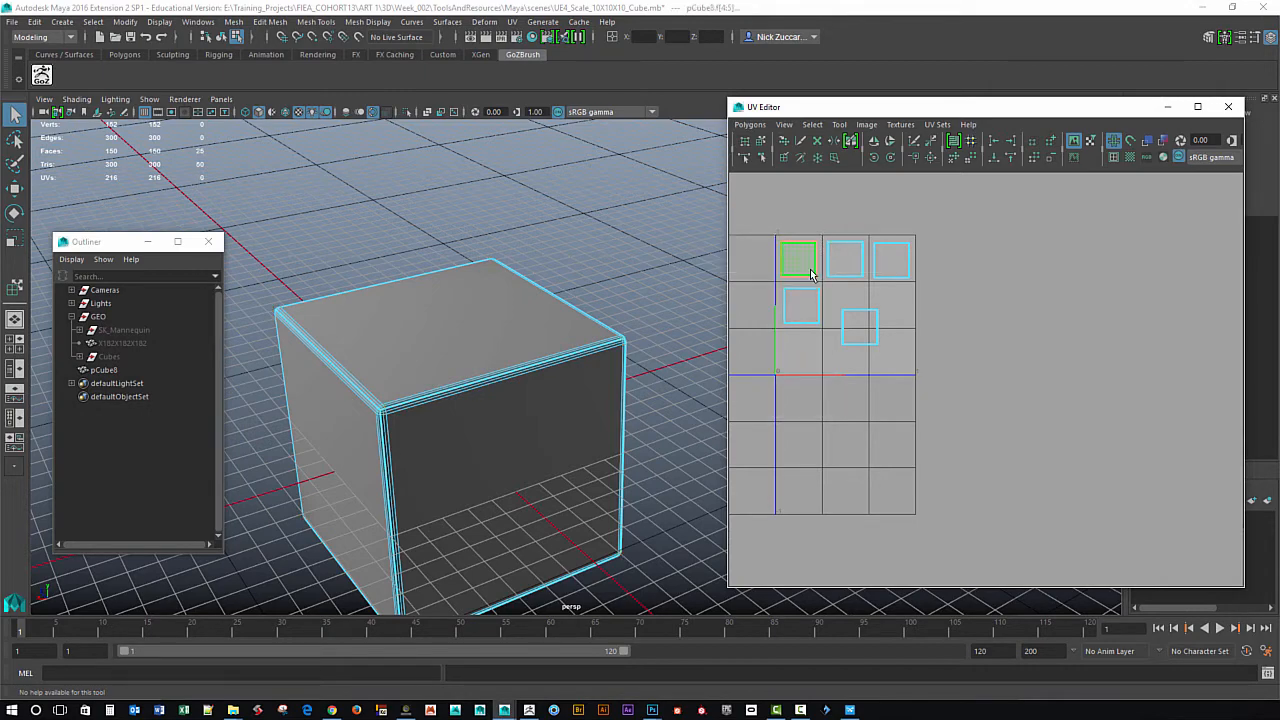
pyautogui.keyDown('alt'); pyautogui.moveTo(624, 498); pyautogui.dragTo(627, 436); pyautogui.keyUp('alt')
pyautogui.click(627, 436)
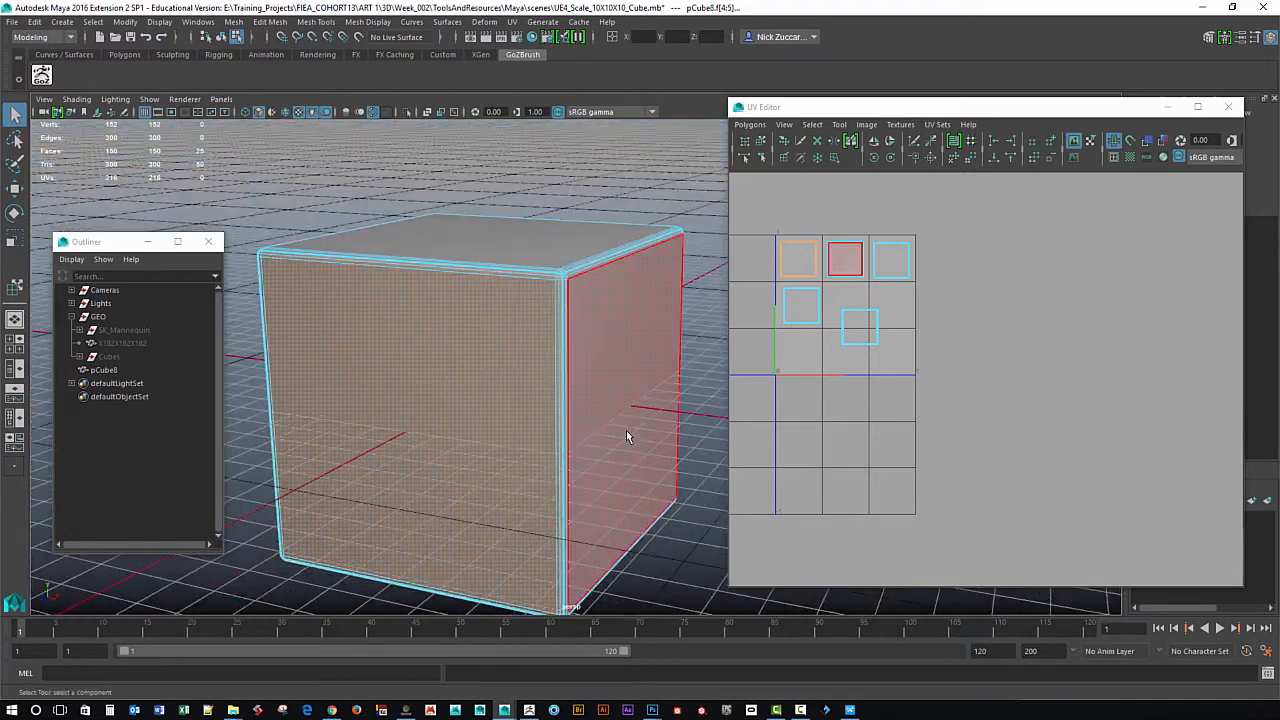
pyautogui.click(864, 283)
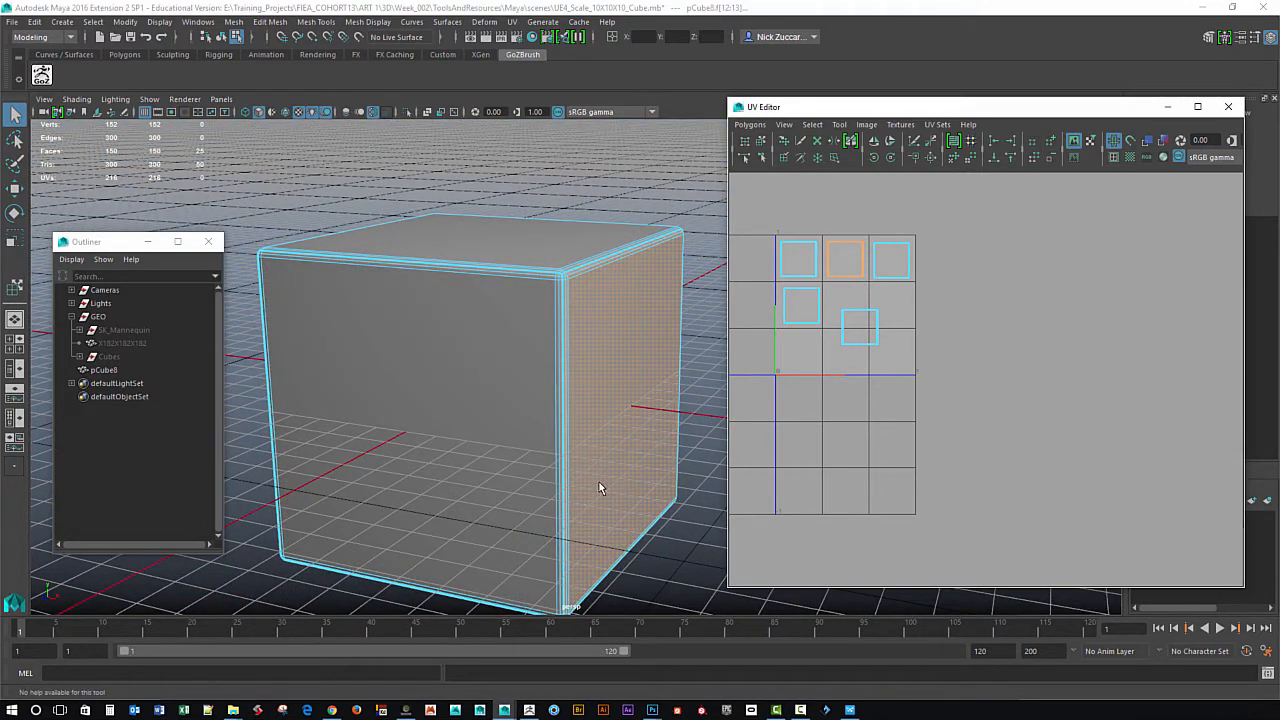
pyautogui.moveTo(870, 232); pyautogui.dragTo(912, 290)
pyautogui.keyDown('alt'); pyautogui.moveTo(643, 394); pyautogui.dragTo(640, 424); pyautogui.keyUp('alt')
pyautogui.moveTo(773, 281); pyautogui.dragTo(828, 343)
pyautogui.keyDown('alt'); pyautogui.moveTo(562, 423); pyautogui.dragTo(600, 430); pyautogui.keyUp('alt')
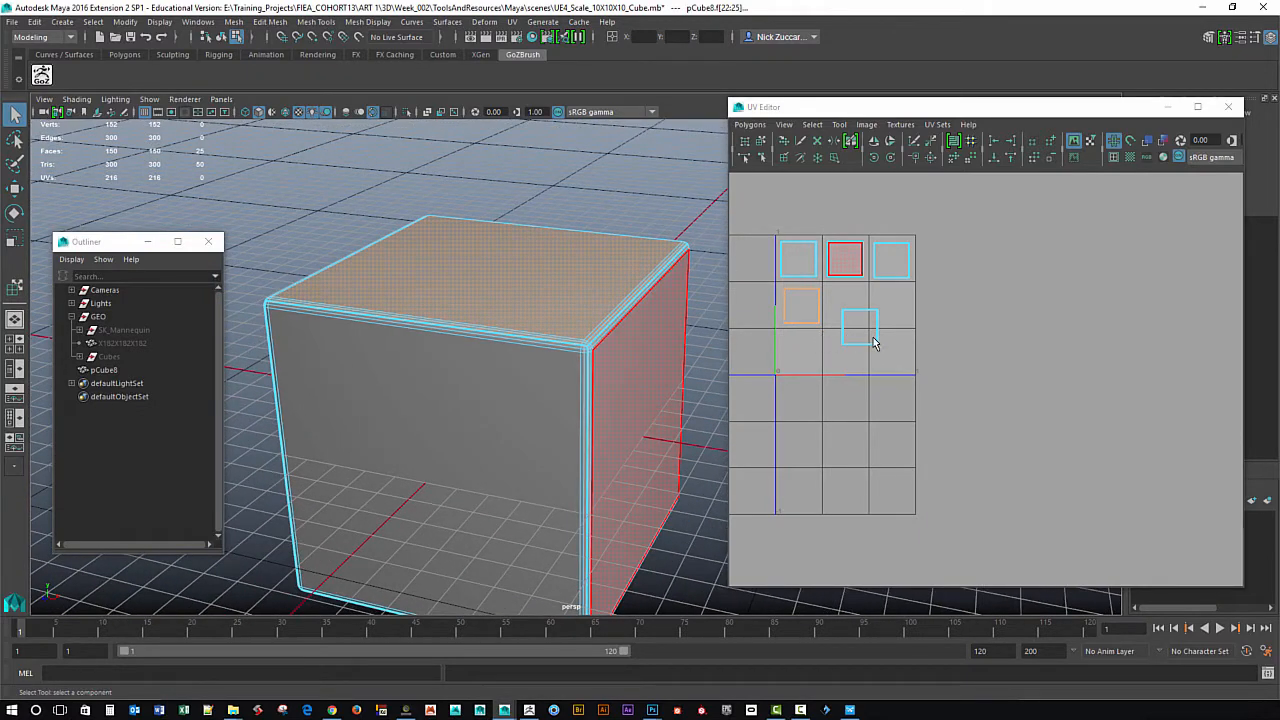
# Select the UVs of the top face's shell and move it out of the grid, above and to the right.
pyautogui.moveTo(817, 314); pyautogui.dragTo(866, 312, button='right')
pyautogui.moveTo(780, 284)
pyautogui.mouseDown()
pyautogui.moveTo(828, 336)
pyautogui.moveTo(1006, 251)
pyautogui.moveTo(999, 204)
pyautogui.mouseUp()
pyautogui.press('w')
pyautogui.keyDown('alt'); pyautogui.moveTo(1036, 241); pyautogui.dragTo(1048, 320, button='middle'); pyautogui.keyUp('alt')
# Select the remaining side face's shell as faces and place it in the first cell of the grid's second row.
pyautogui.moveTo(880, 408); pyautogui.dragTo(871, 437, button='right')
pyautogui.click(871, 408)
pyautogui.keyDown('alt'); pyautogui.moveTo(650, 440); pyautogui.dragTo(706, 431); pyautogui.keyUp('alt')
pyautogui.moveTo(872, 410); pyautogui.dragTo(814, 388)
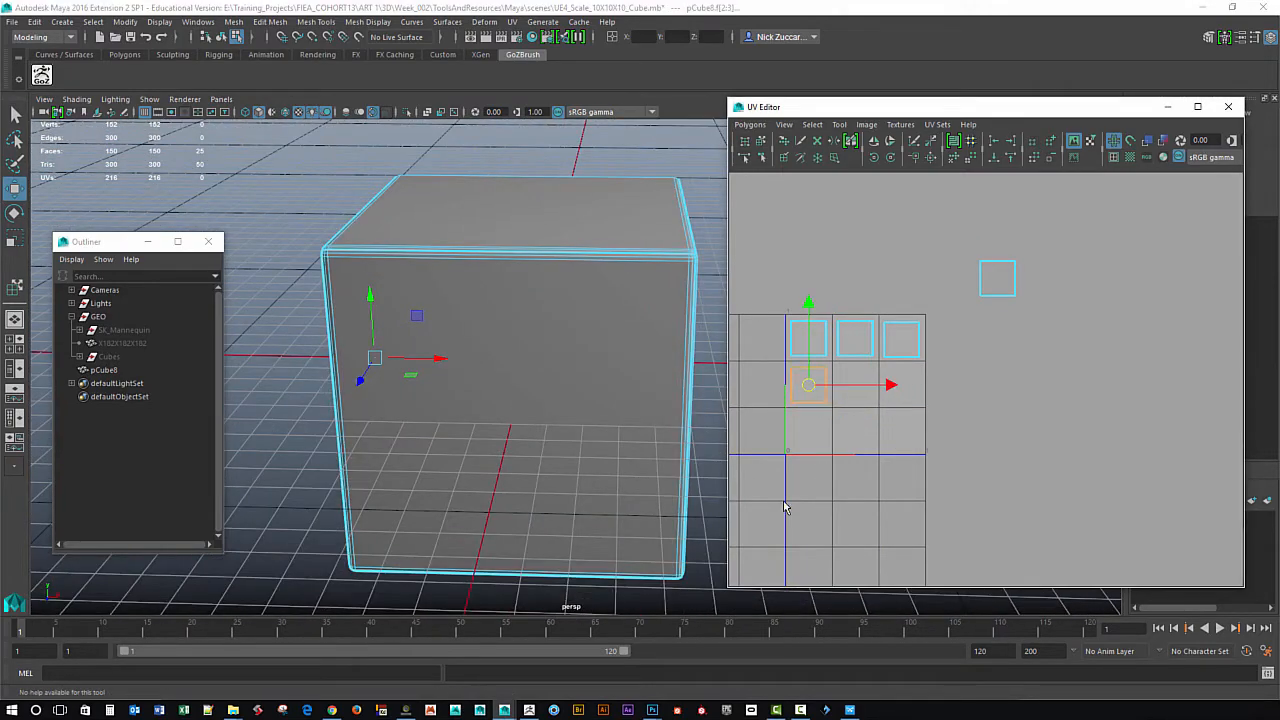
# Select the cube's bottom face and move its whole UV shell from below the grid to the empty space beside it.
pyautogui.keyDown('alt'); pyautogui.moveTo(806, 498); pyautogui.dragTo(786, 491, button='middle'); pyautogui.keyUp('alt')
pyautogui.keyDown('alt'); pyautogui.moveTo(891, 491); pyautogui.dragTo(899, 459, button='middle'); pyautogui.keyUp('alt')
pyautogui.keyDown('alt'); pyautogui.moveTo(680, 470); pyautogui.dragTo(626, 434); pyautogui.keyUp('alt')
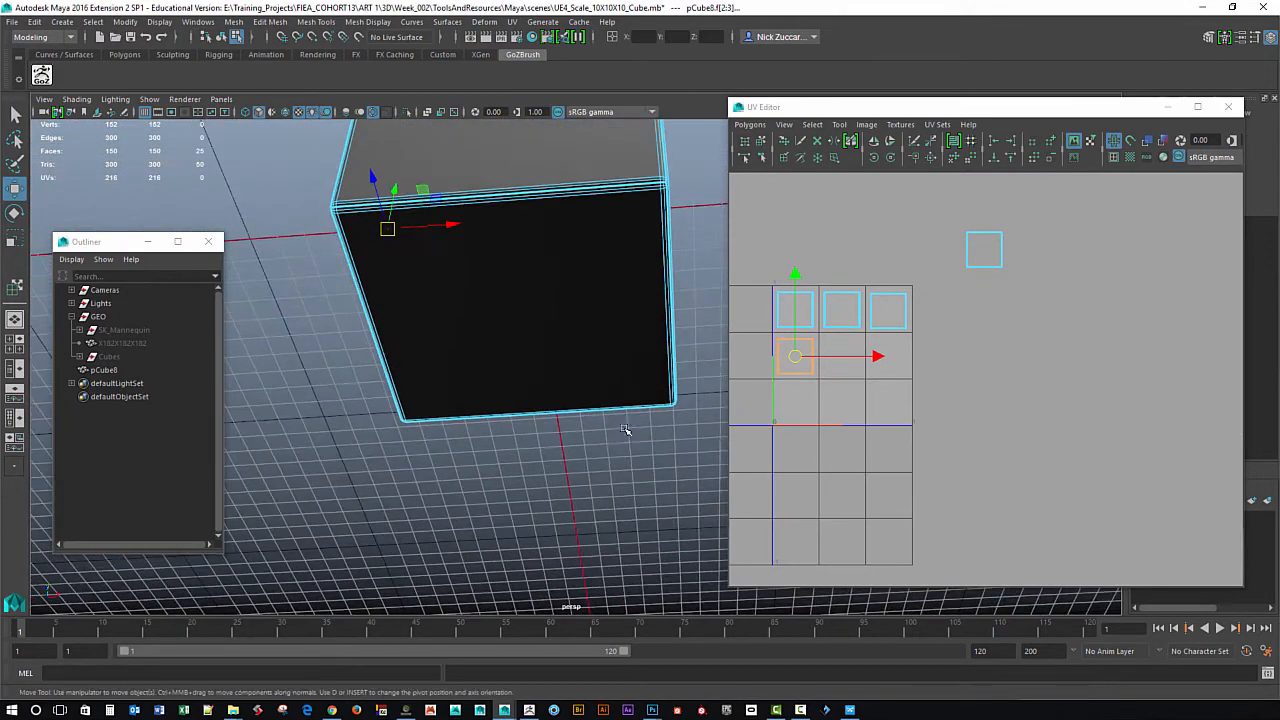
pyautogui.click(600, 394)
pyautogui.keyDown('alt'); pyautogui.moveTo(1089, 435); pyautogui.dragTo(1054, 486, button='middle'); pyautogui.keyUp('alt')
pyautogui.keyDown('alt'); pyautogui.moveTo(1054, 486); pyautogui.dragTo(977, 446, button='right'); pyautogui.keyUp('alt')
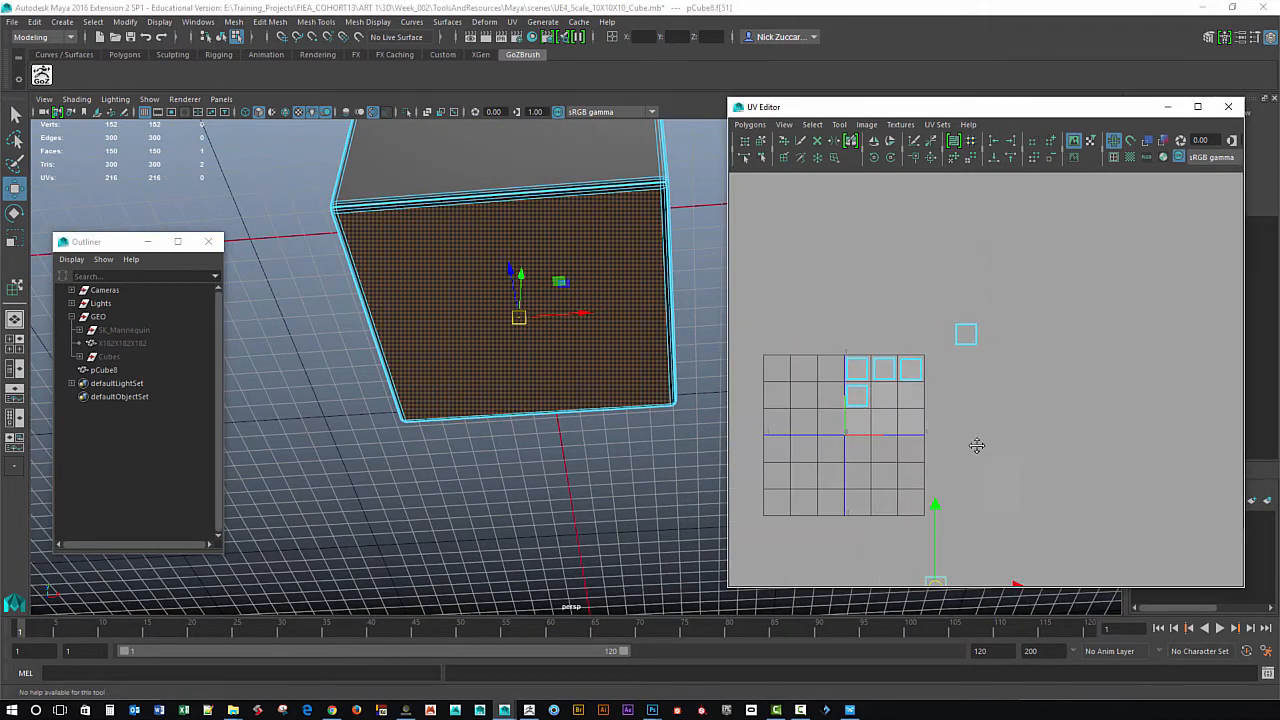
pyautogui.keyDown('alt'); pyautogui.moveTo(977, 498); pyautogui.dragTo(954, 393, button='middle'); pyautogui.keyUp('alt')
pyautogui.moveTo(902, 477); pyautogui.dragTo(930, 297)
pyautogui.keyDown('alt'); pyautogui.moveTo(930, 297); pyautogui.dragTo(884, 419, button='middle'); pyautogui.keyUp('alt')
pyautogui.keyDown('alt'); pyautogui.moveTo(884, 419); pyautogui.dragTo(977, 451, button='right'); pyautogui.keyUp('alt')
pyautogui.keyDown('alt'); pyautogui.moveTo(977, 451); pyautogui.dragTo(1006, 442, button='middle'); pyautogui.keyUp('alt')
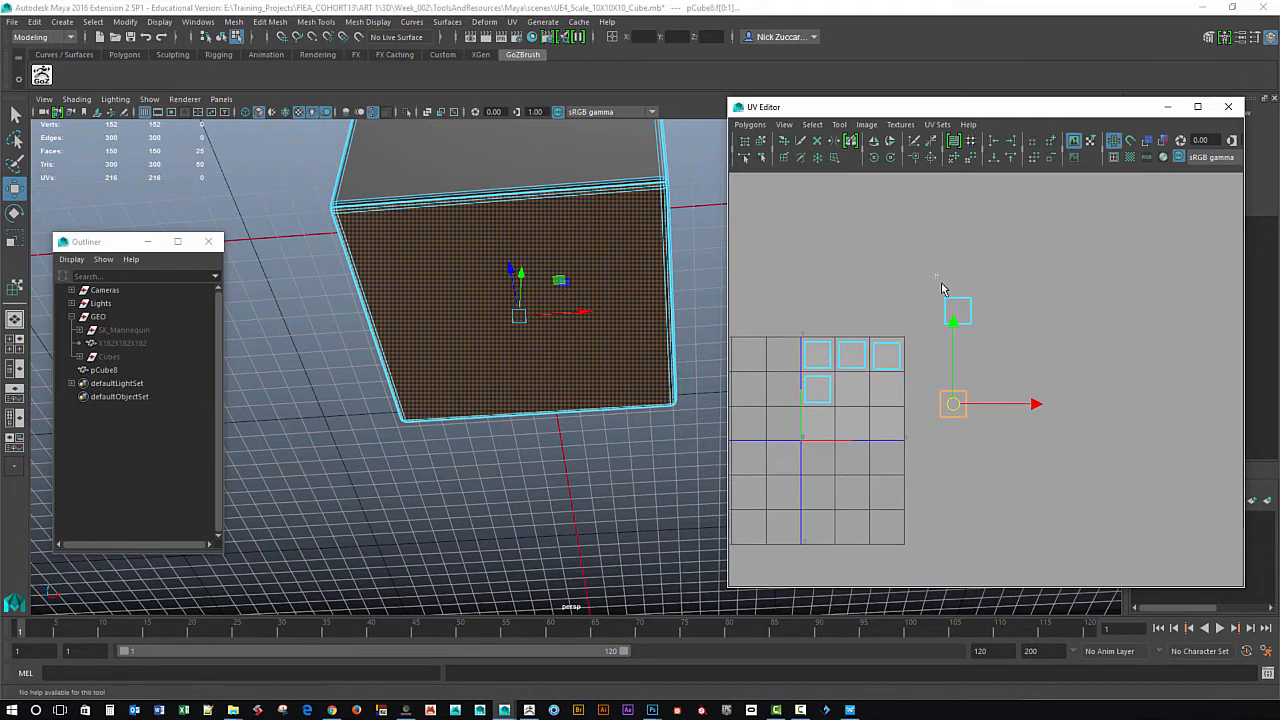
# Place the top face's UV shell in the second cell of the second row and the bottom face's shell in the third.
pyautogui.moveTo(941, 285); pyautogui.dragTo(985, 330)
pyautogui.moveTo(953, 323); pyautogui.dragTo(1020, 327, button='right')
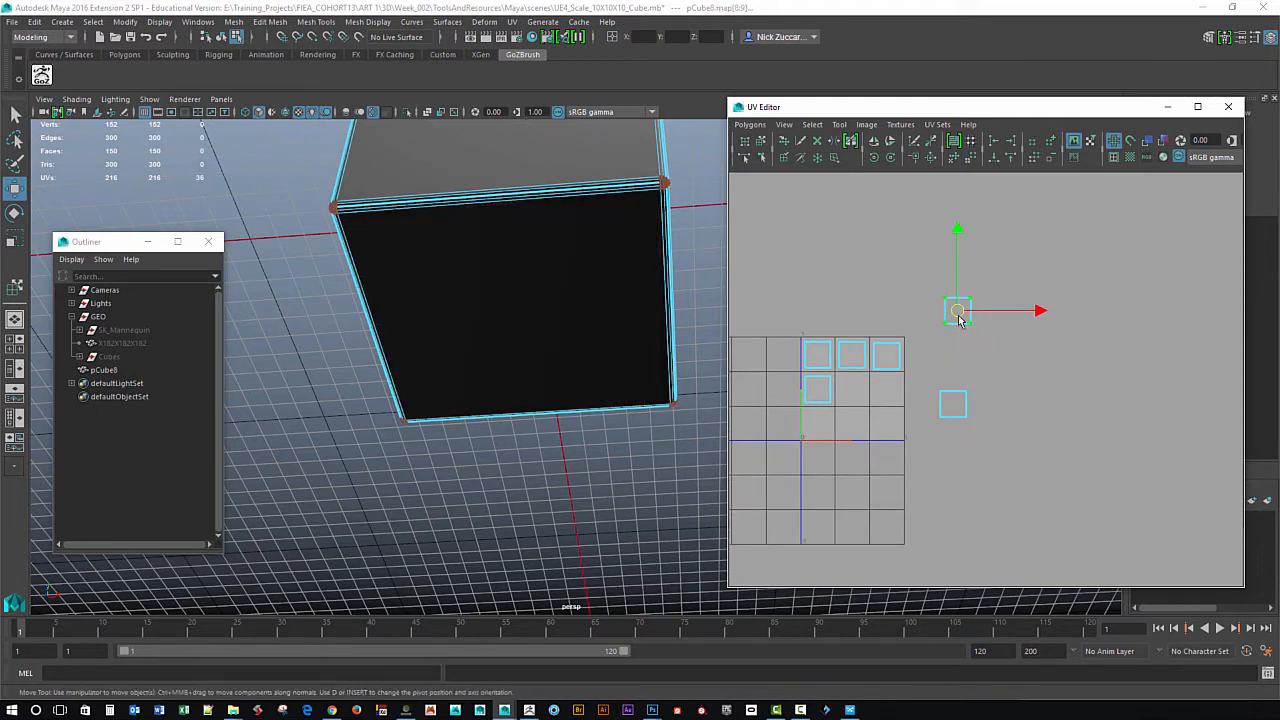
pyautogui.moveTo(958, 316); pyautogui.dragTo(857, 395)
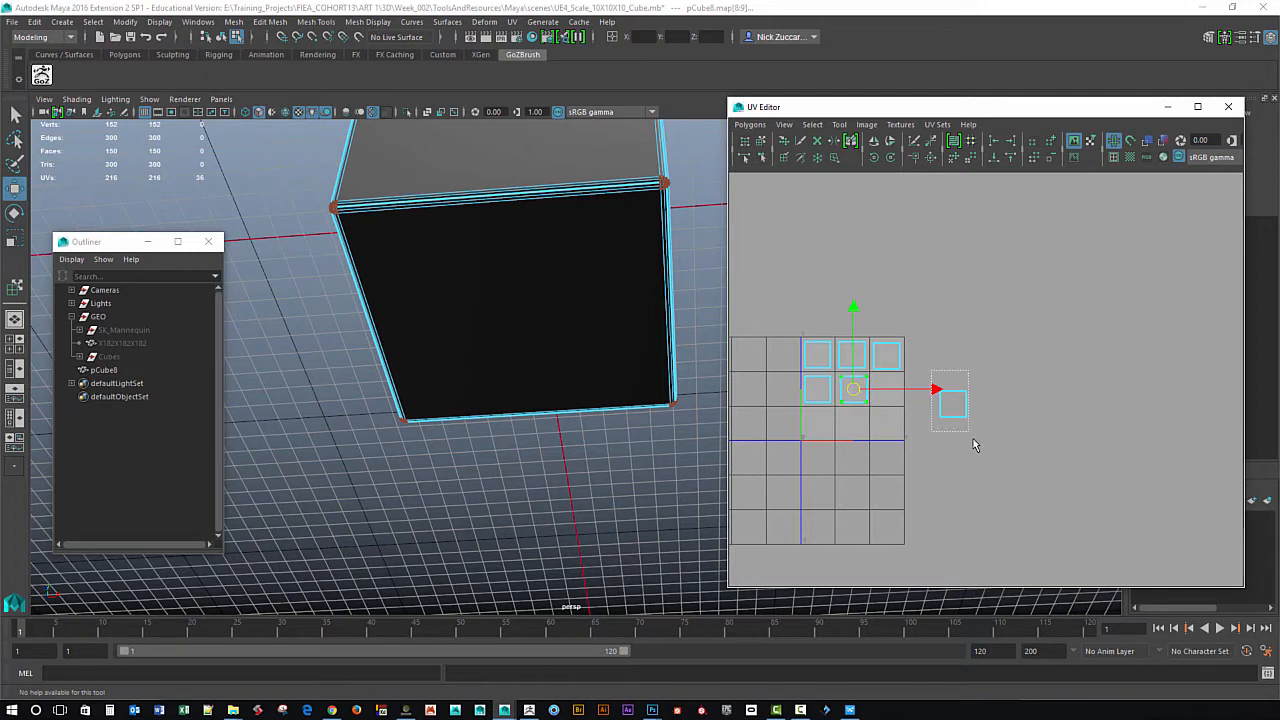
pyautogui.moveTo(974, 443); pyautogui.dragTo(893, 397)
pyautogui.keyDown('alt'); pyautogui.moveTo(876, 462); pyautogui.dragTo(944, 477, button='middle'); pyautogui.keyUp('alt')
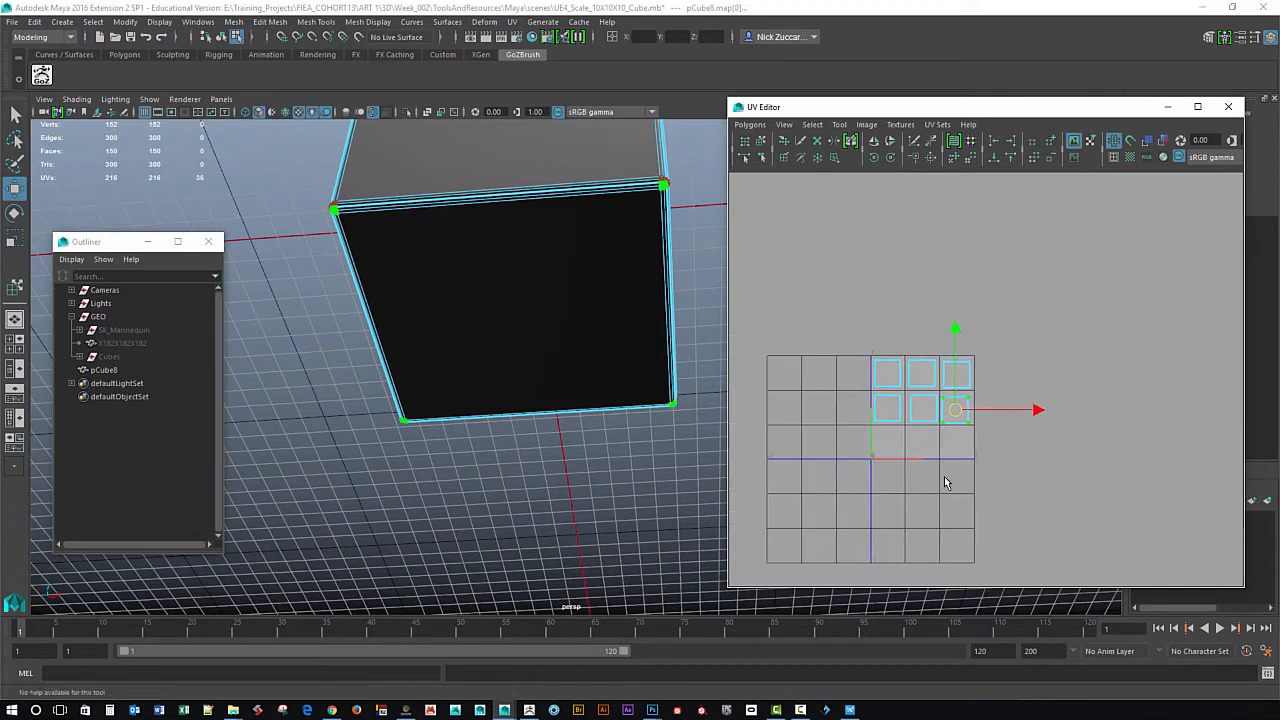
# Examine how the six face shells sit inside the cells of the grid's upper two rows.
pyautogui.keyDown('alt'); pyautogui.moveTo(923, 477); pyautogui.dragTo(948, 506, button='right'); pyautogui.keyUp('alt')
pyautogui.keyDown('alt'); pyautogui.moveTo(884, 471); pyautogui.dragTo(867, 410, button='middle'); pyautogui.keyUp('alt')
pyautogui.keyDown('alt'); pyautogui.moveTo(905, 480); pyautogui.dragTo(1060, 492, button='right'); pyautogui.keyUp('alt')
pyautogui.keyDown('alt'); pyautogui.moveTo(948, 452); pyautogui.dragTo(976, 495, button='middle'); pyautogui.keyUp('alt')
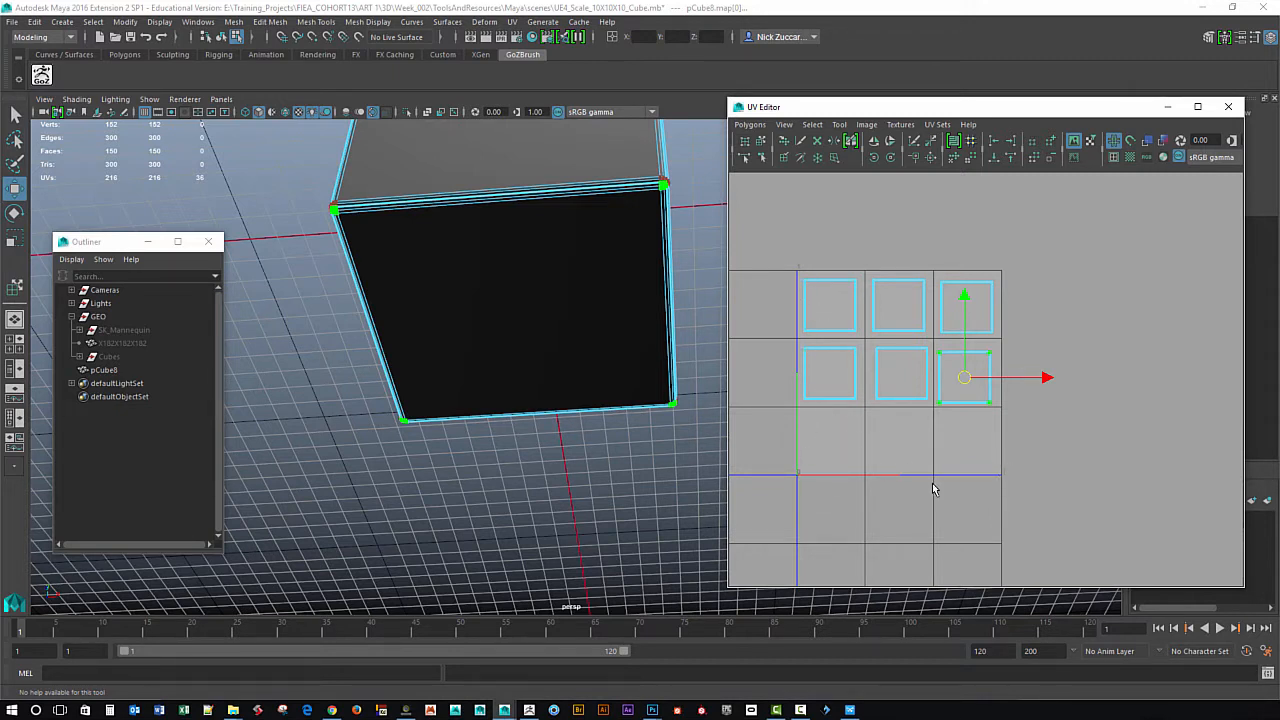
pyautogui.keyDown('alt'); pyautogui.moveTo(999, 506); pyautogui.dragTo(913, 488, button='right'); pyautogui.keyUp('alt')
pyautogui.keyDown('alt'); pyautogui.moveTo(913, 488); pyautogui.dragTo(983, 375, button='middle'); pyautogui.keyUp('alt')
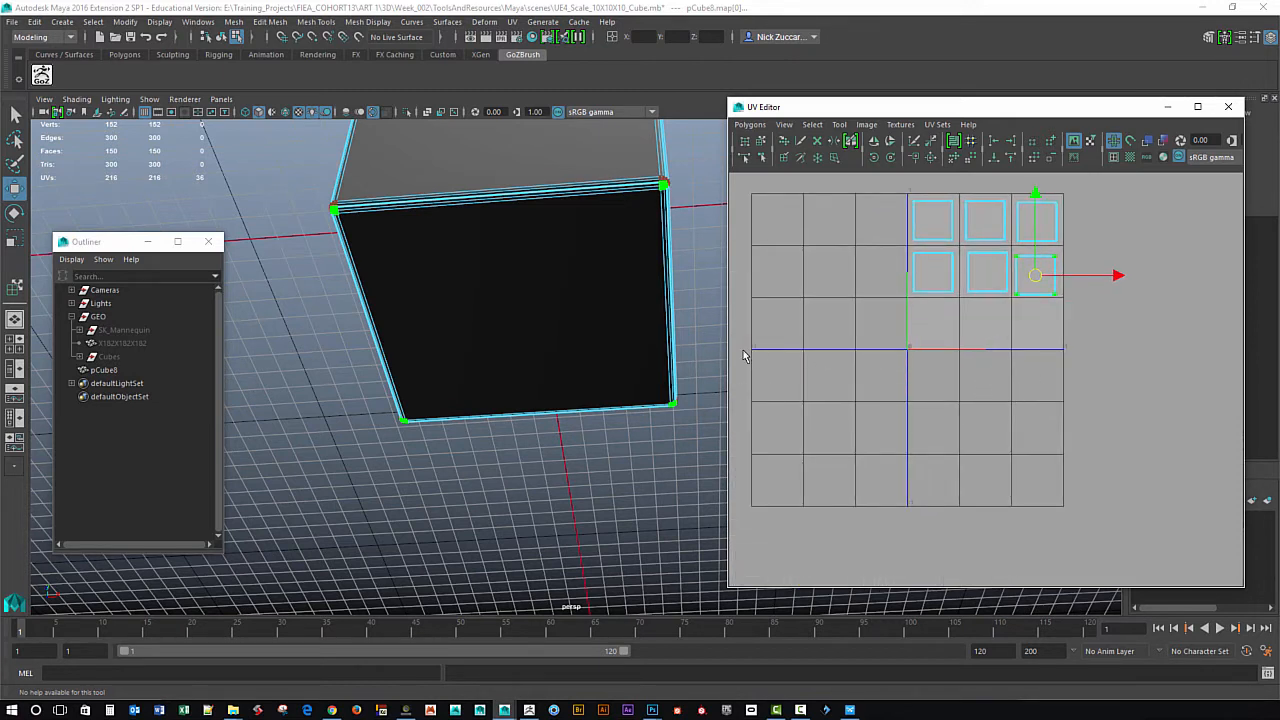
pyautogui.keyDown('alt'); pyautogui.moveTo(915, 497); pyautogui.dragTo(903, 549, button='middle'); pyautogui.keyUp('alt')
pyautogui.keyDown('alt'); pyautogui.moveTo(935, 481); pyautogui.dragTo(874, 483, button='middle'); pyautogui.keyUp('alt')
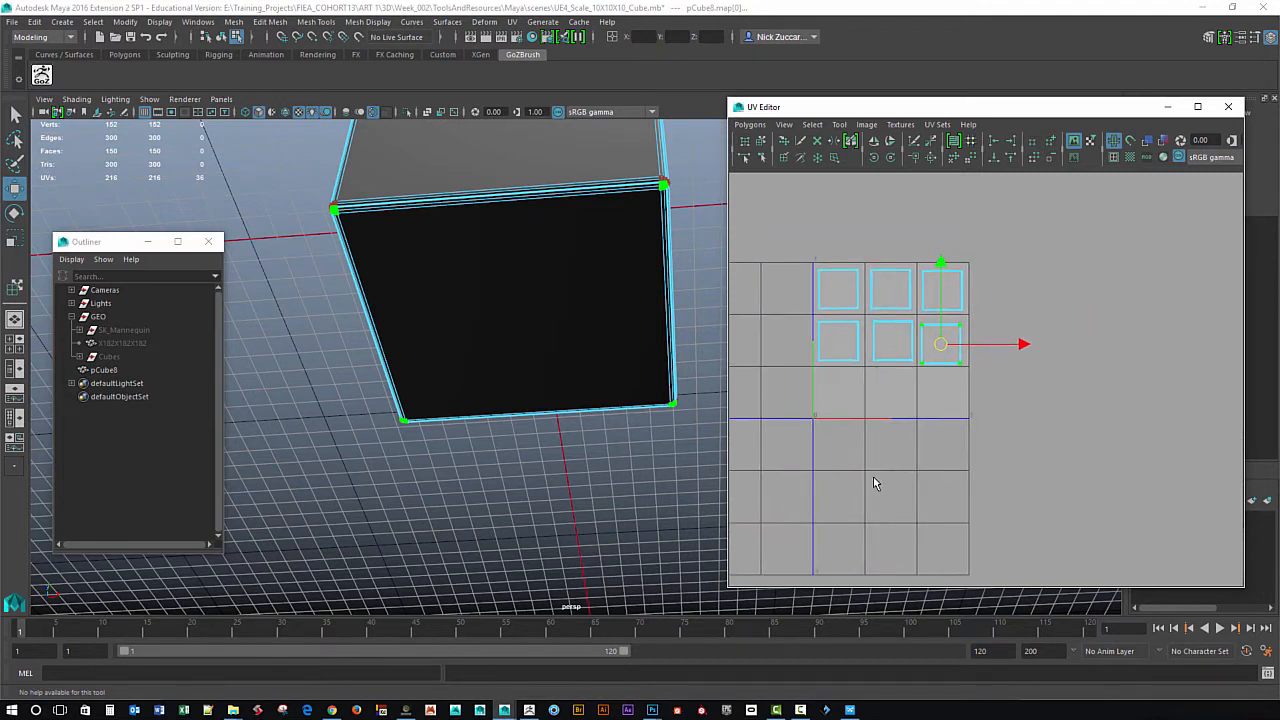
pyautogui.keyDown('alt'); pyautogui.moveTo(874, 483); pyautogui.dragTo(972, 407, button='right'); pyautogui.keyUp('alt')
pyautogui.click(972, 407)
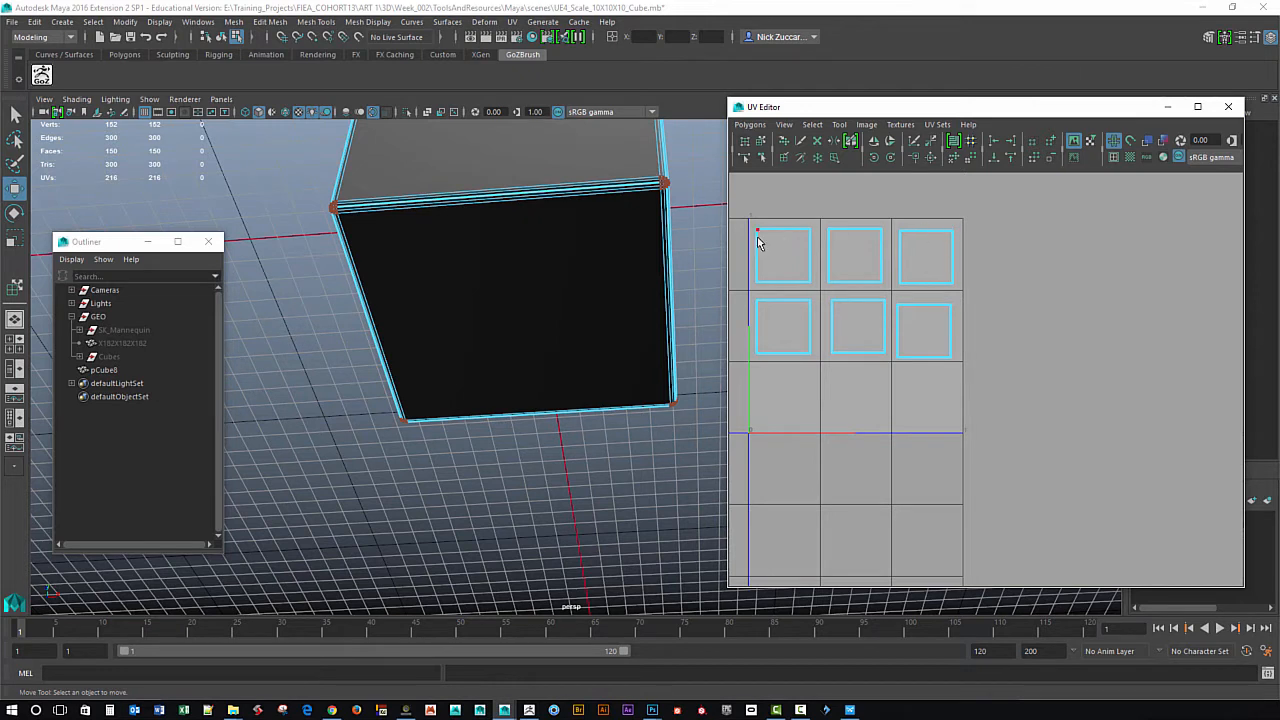
pyautogui.keyDown('alt'); pyautogui.moveTo(891, 427); pyautogui.dragTo(914, 469, button='middle'); pyautogui.keyUp('alt')
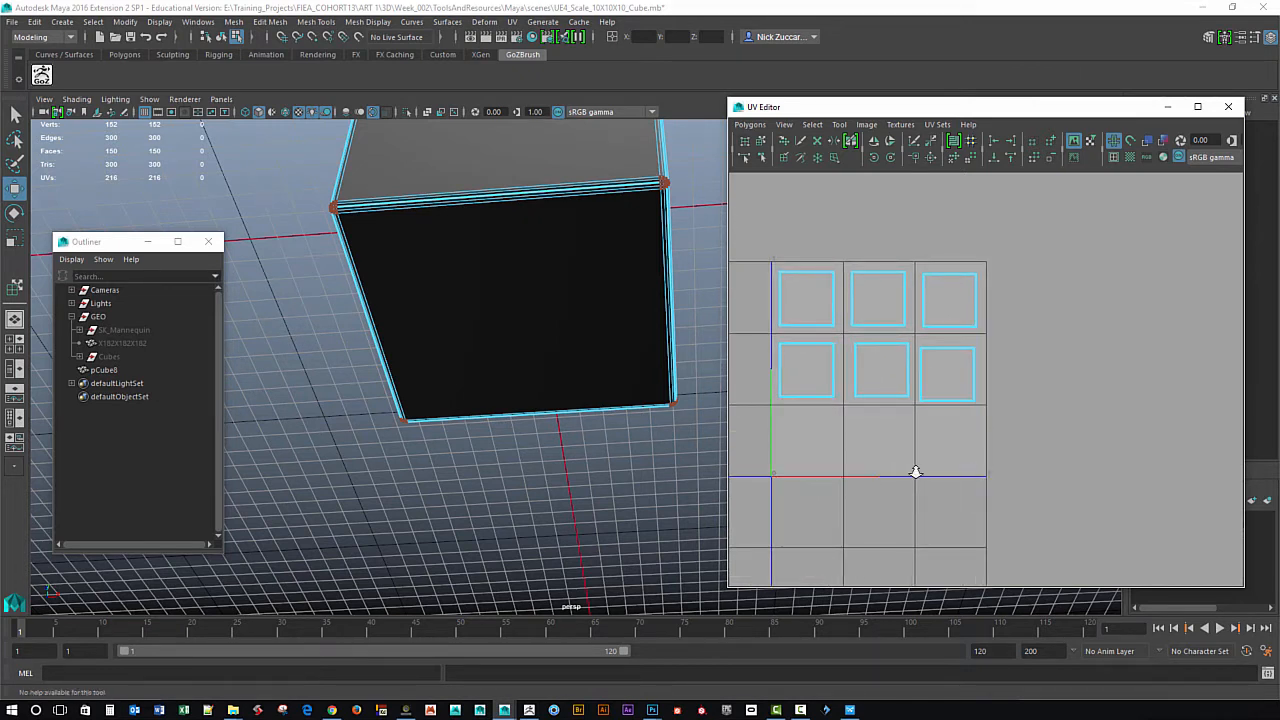
pyautogui.keyDown('alt'); pyautogui.moveTo(914, 469); pyautogui.dragTo(926, 446, button='right'); pyautogui.keyUp('alt')
pyautogui.keyDown('alt'); pyautogui.moveTo(817, 451); pyautogui.dragTo(891, 440, button='middle'); pyautogui.keyUp('alt')
pyautogui.keyDown('alt'); pyautogui.moveTo(891, 440); pyautogui.dragTo(932, 441, button='right'); pyautogui.keyUp('alt')
pyautogui.keyDown('alt'); pyautogui.moveTo(932, 441); pyautogui.dragTo(965, 450, button='middle'); pyautogui.keyUp('alt')
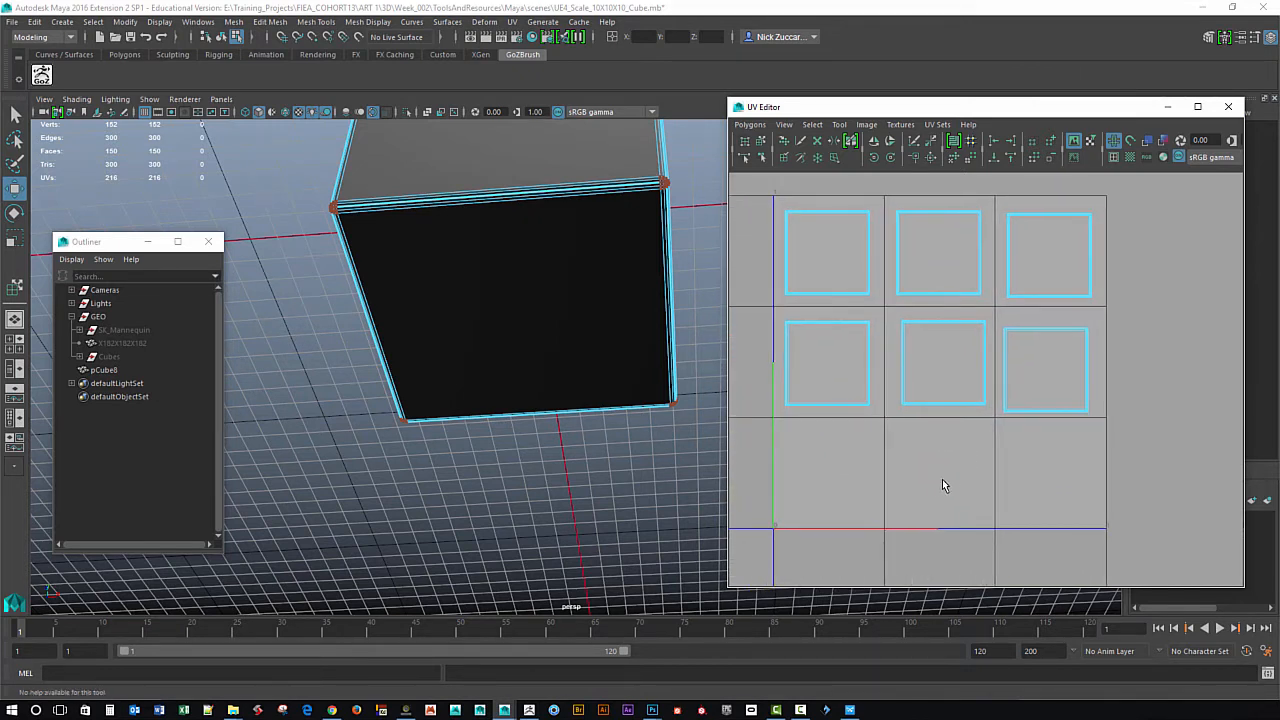
pyautogui.keyDown('alt'); pyautogui.moveTo(942, 479); pyautogui.dragTo(954, 486, button='right'); pyautogui.keyUp('alt')
pyautogui.keyDown('alt'); pyautogui.moveTo(940, 442); pyautogui.dragTo(954, 462, button='middle'); pyautogui.keyUp('alt')
# Select all UVs of the six face shells together.
pyautogui.moveTo(820, 259); pyautogui.dragTo(874, 268, button='right')
pyautogui.moveTo(772, 202); pyautogui.dragTo(1122, 478)
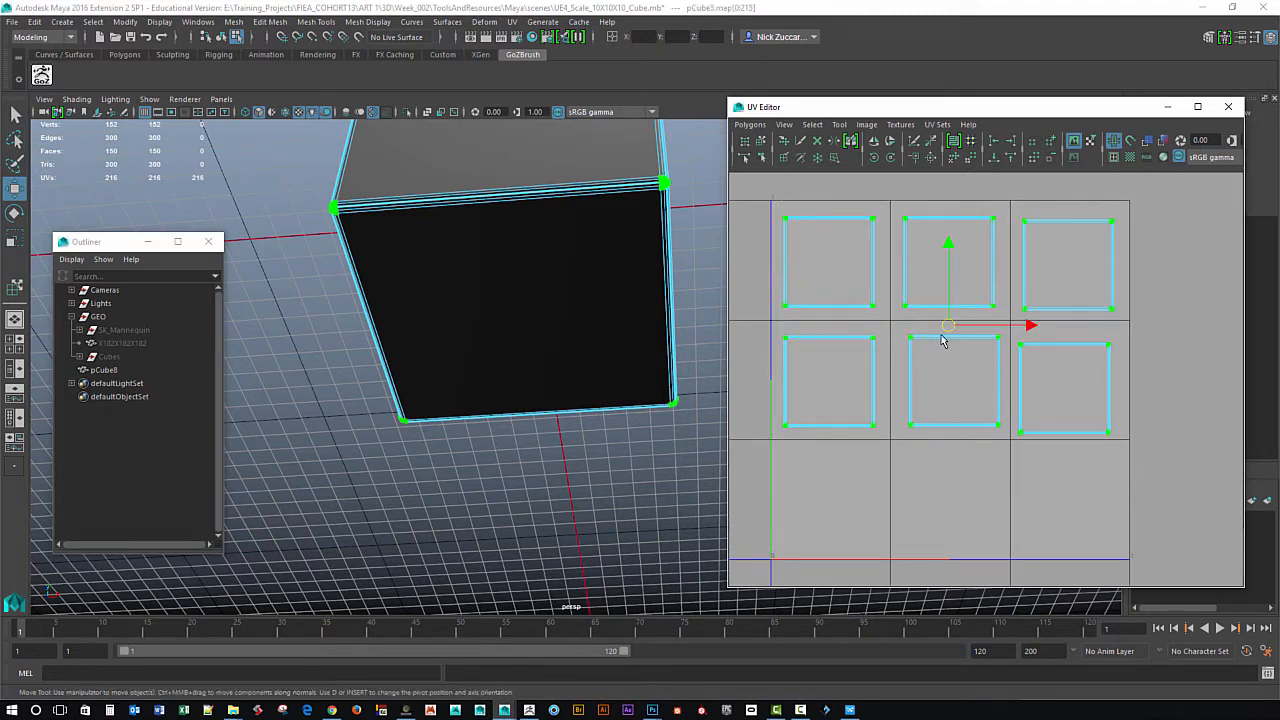
pyautogui.moveTo(940, 341)
pyautogui.mouseDown(button='middle')
pyautogui.moveTo(965, 330)
pyautogui.moveTo(951, 329)
pyautogui.mouseUp(button='middle')
pyautogui.scroll(-1, 1018, 449)
pyautogui.keyDown('alt'); pyautogui.moveTo(1018, 449); pyautogui.dragTo(1006, 452, button='right'); pyautogui.keyUp('alt')
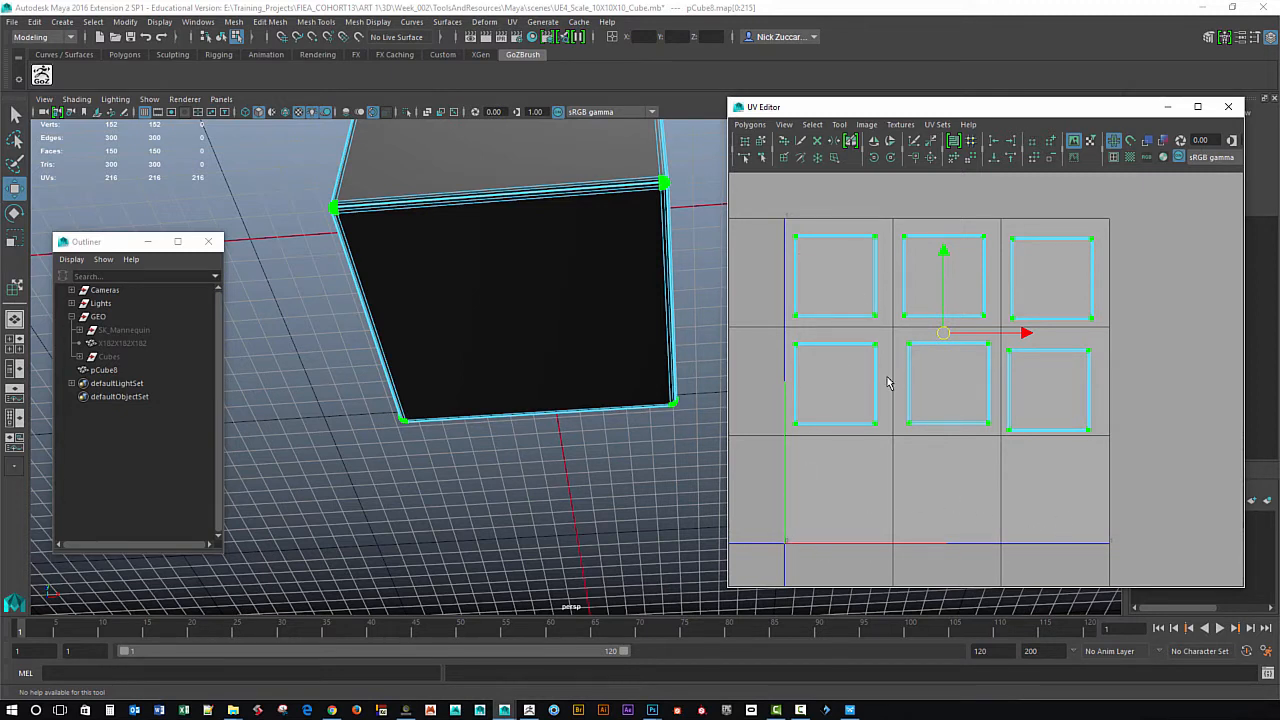
# Open the UV Editor grid options and apply 2 subdivisions to the grid.
pyautogui.click(785, 125)
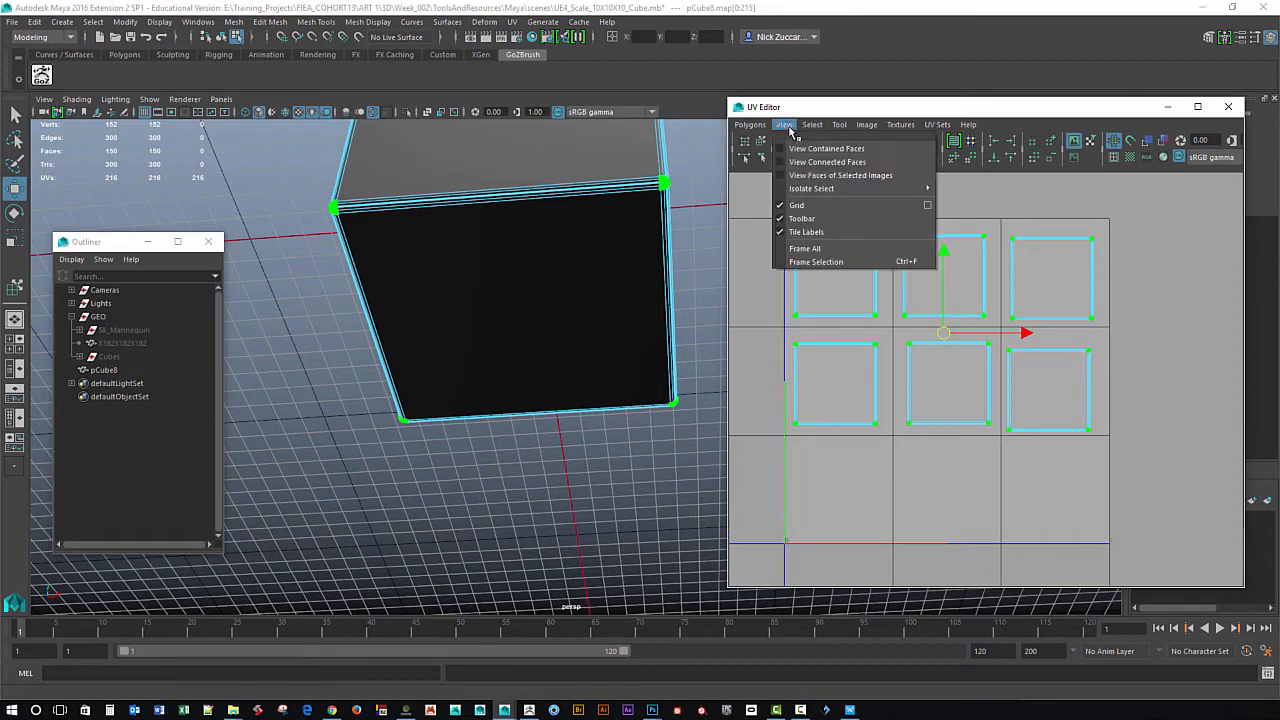
pyautogui.click(928, 207)
pyautogui.moveTo(831, 263); pyautogui.dragTo(570, 314)
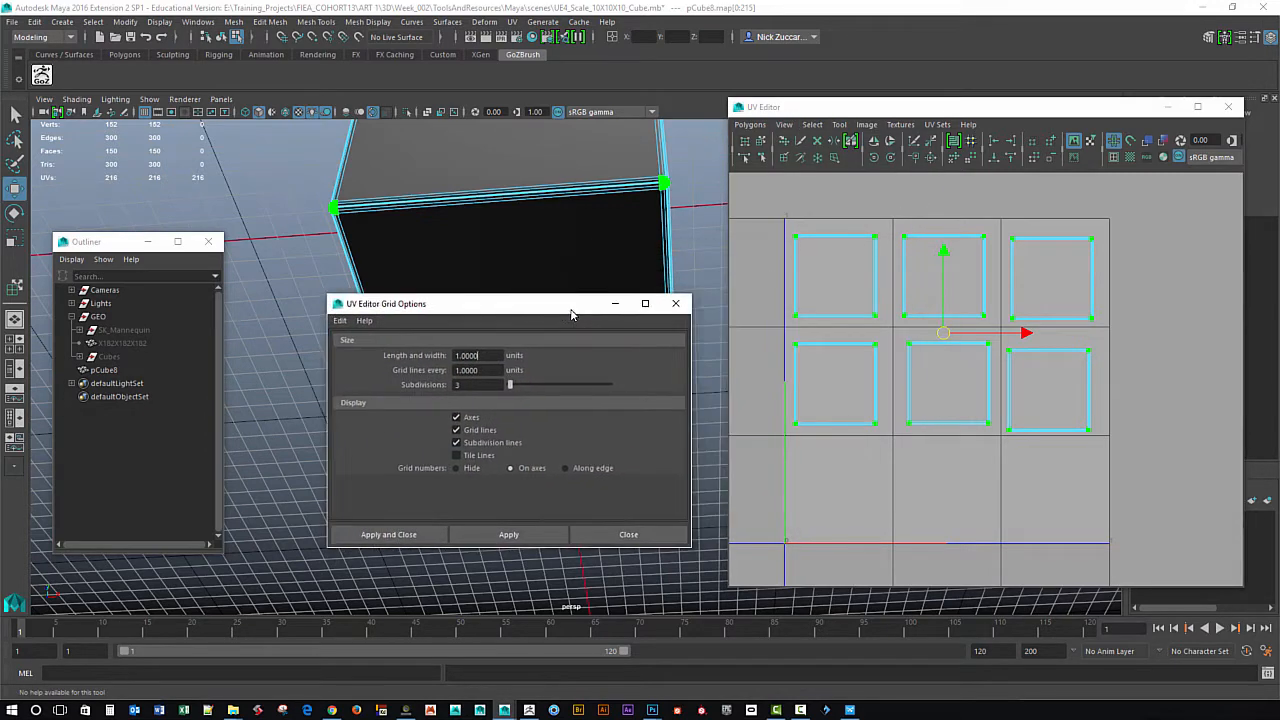
pyautogui.click(534, 536)
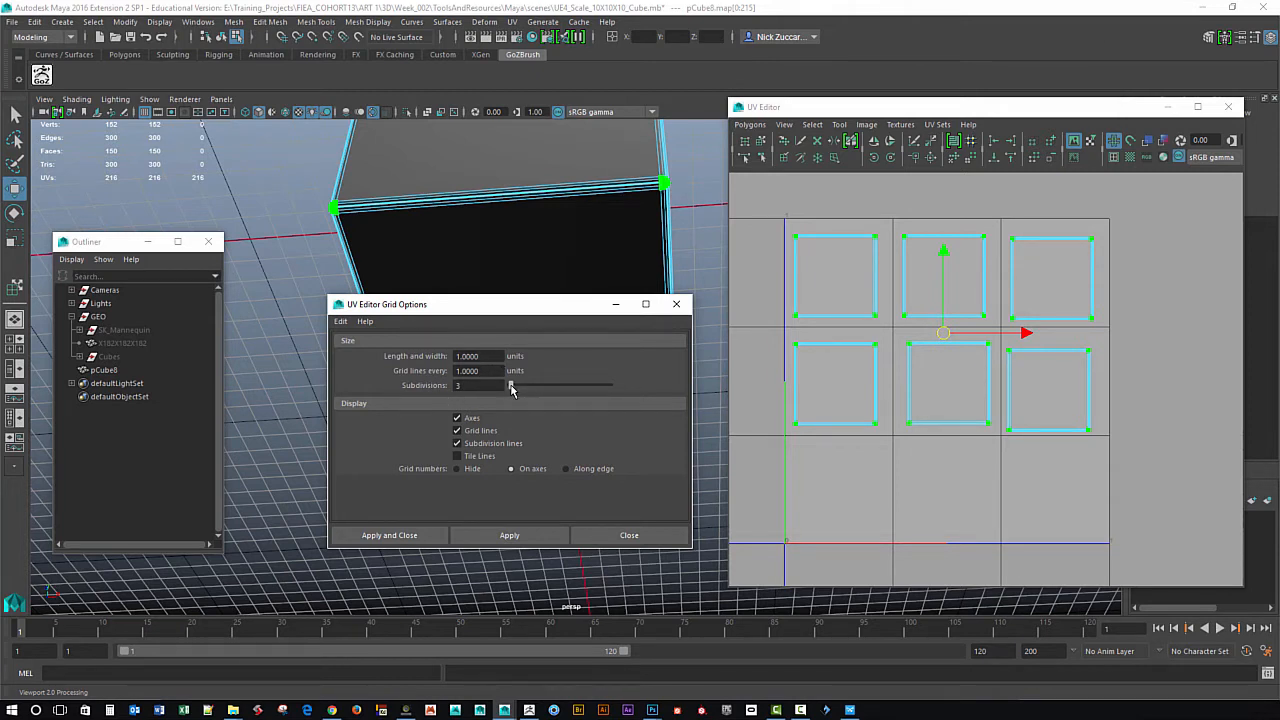
pyautogui.moveTo(511, 390); pyautogui.dragTo(508, 390)
pyautogui.click(510, 535)
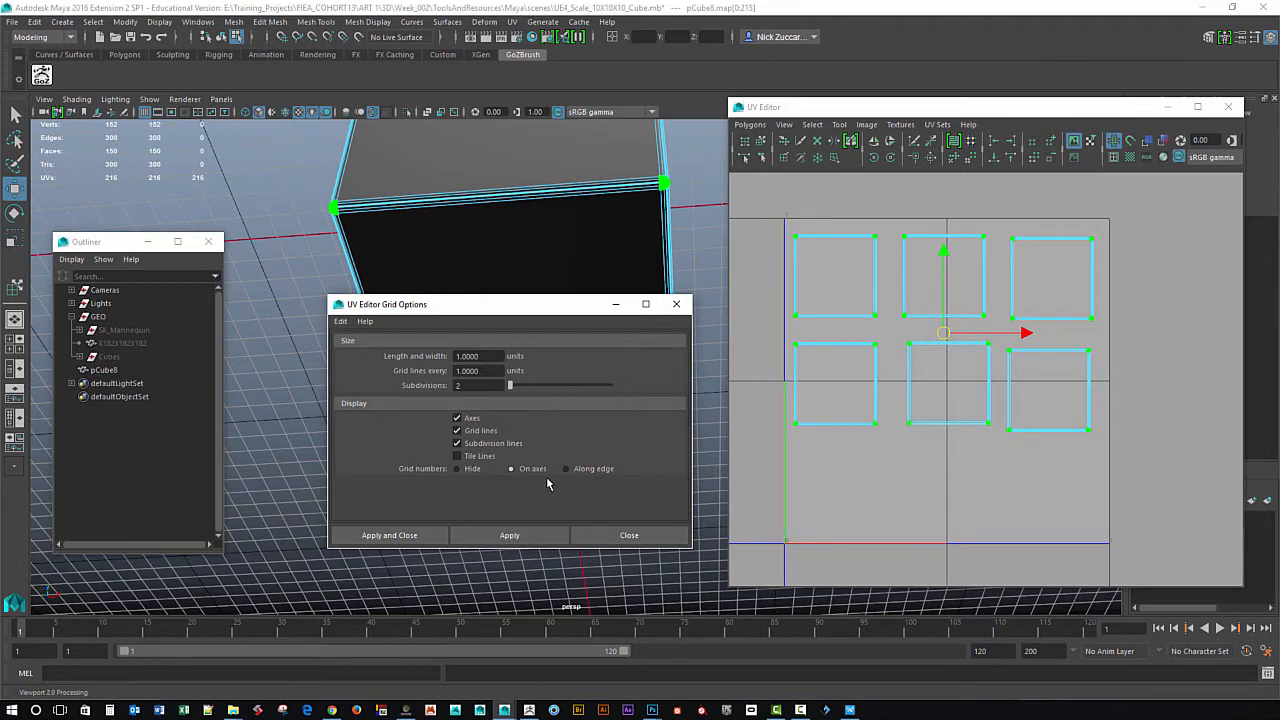
# Set the UV grid back to 3 subdivisions and close the grid options.
pyautogui.moveTo(512, 391); pyautogui.dragTo(515, 391)
pyautogui.click(509, 535)
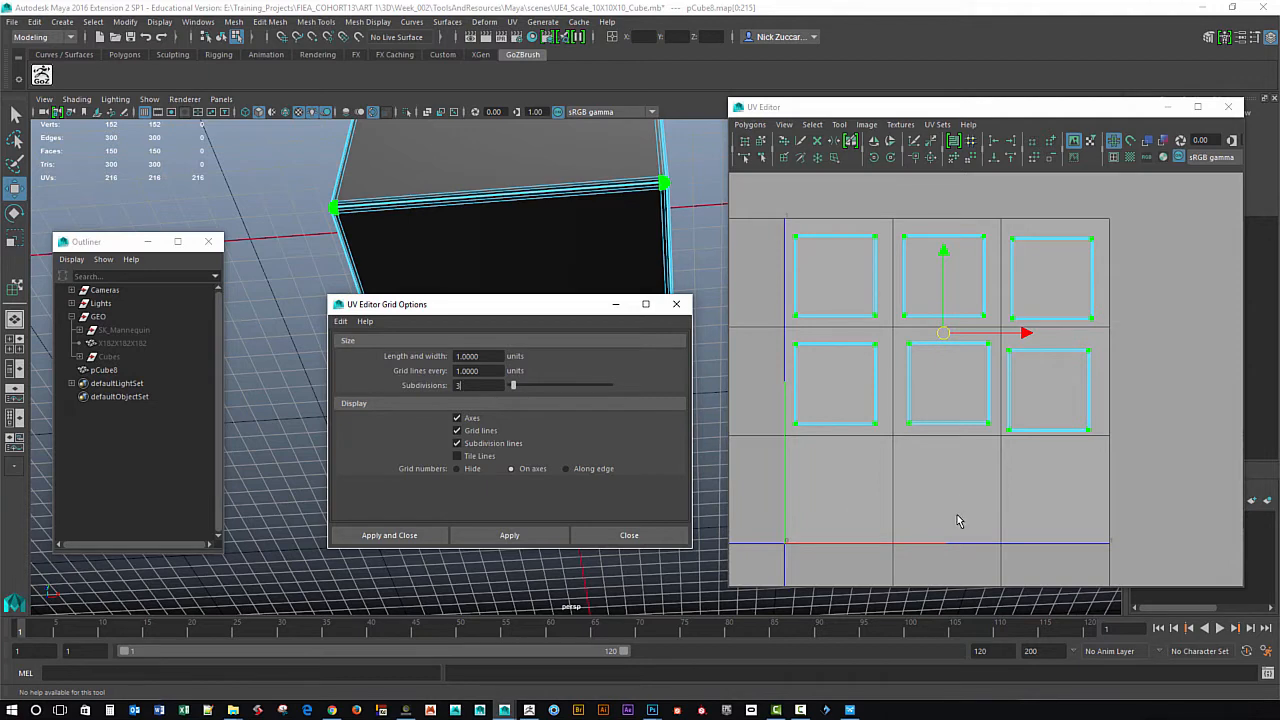
pyautogui.click(676, 304)
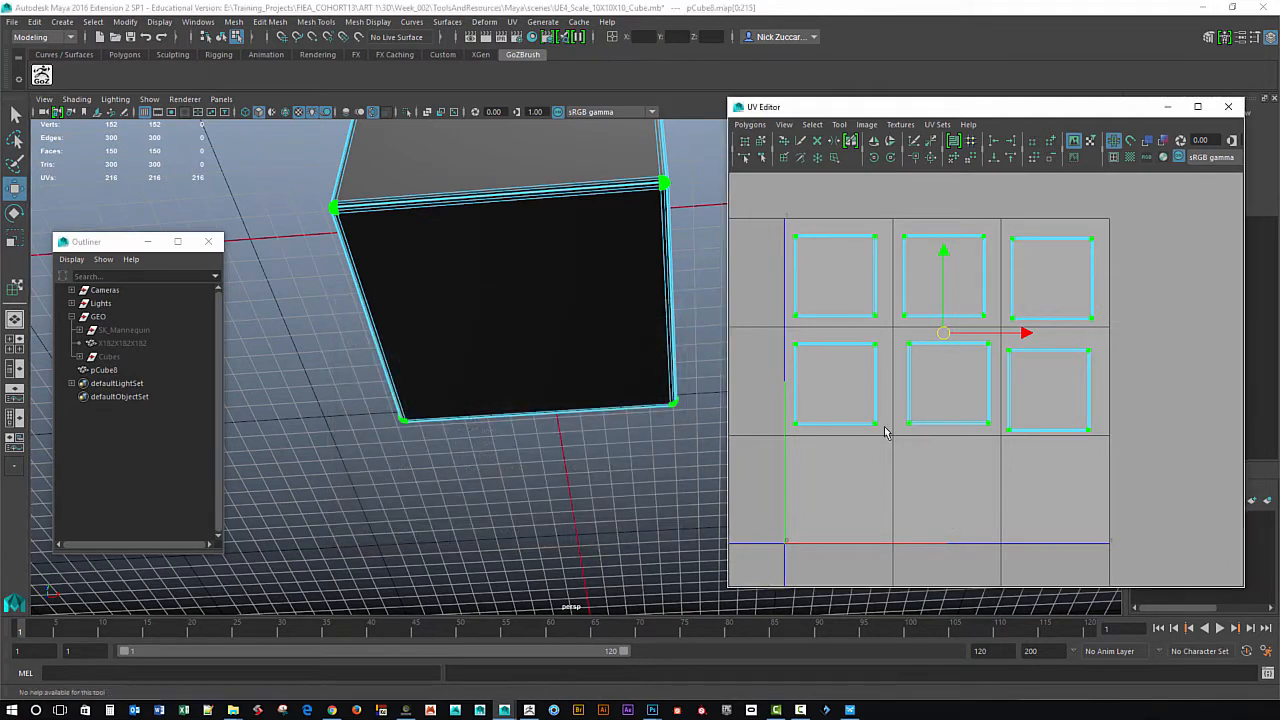
# Try scaling all six shells uniformly, horizontally and vertically, undoing each trial.
pyautogui.scroll(3, 870, 440)
pyautogui.keyDown('alt'); pyautogui.moveTo(928, 475); pyautogui.dragTo(938, 465, button='middle'); pyautogui.keyUp('alt')
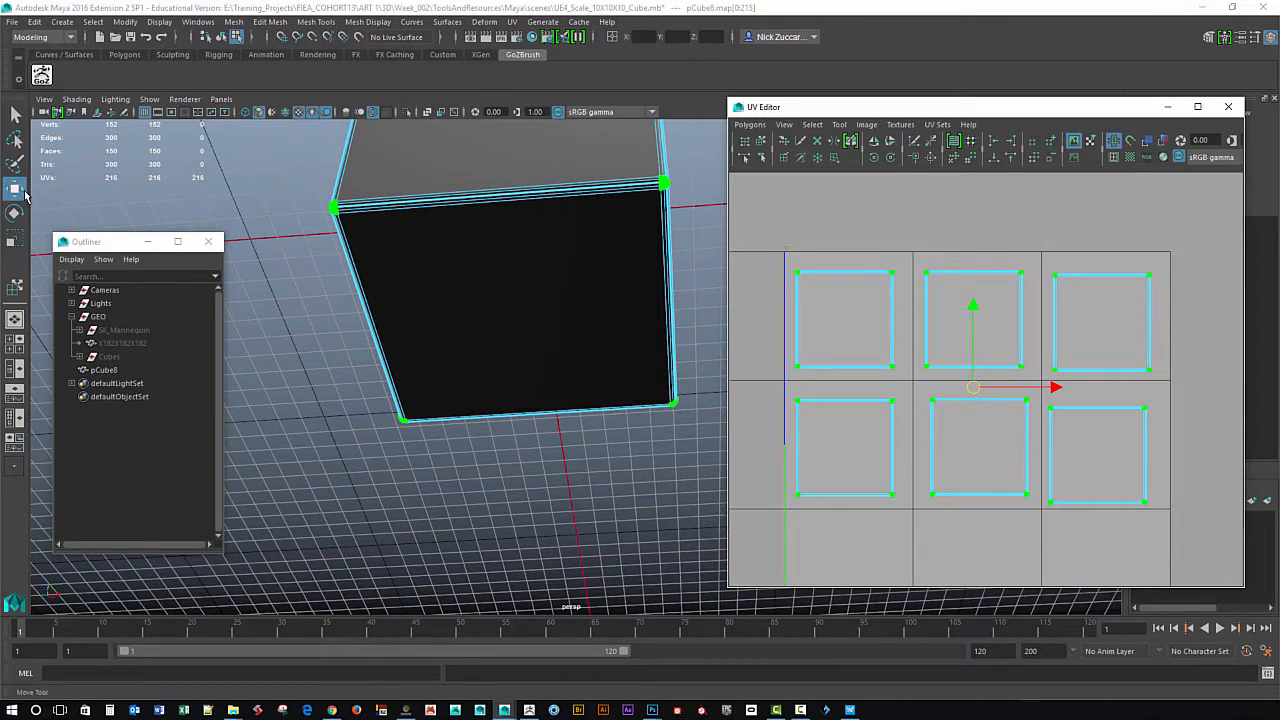
pyautogui.press('r')
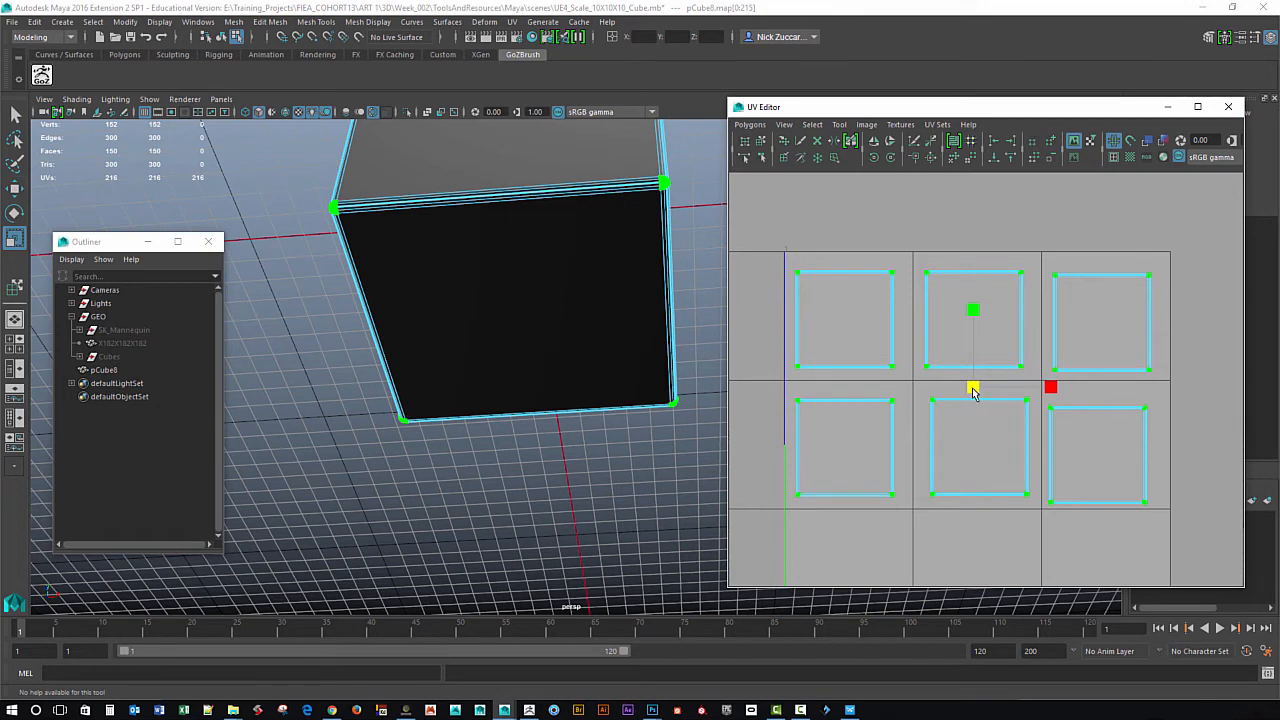
pyautogui.moveTo(975, 392); pyautogui.dragTo(1026, 387)
pyautogui.hotkey('ctrl', 'z')
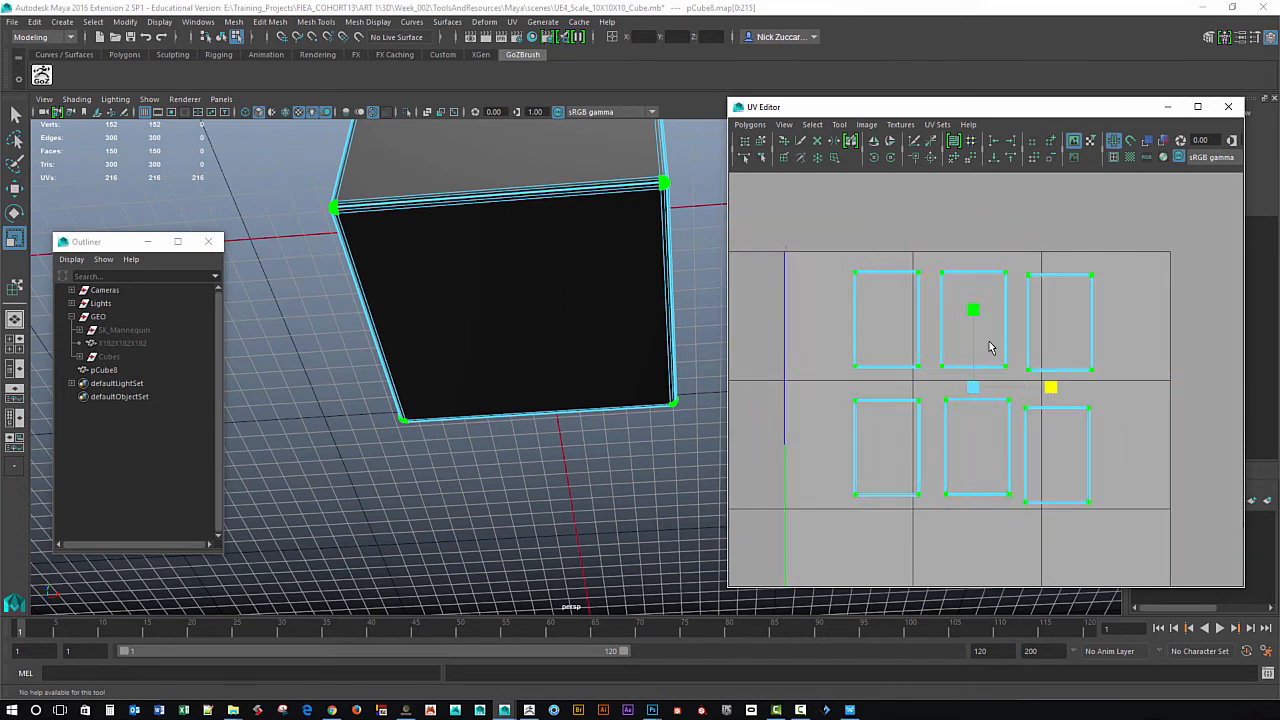
pyautogui.hotkey('ctrl', 'z')
pyautogui.moveTo(973, 310)
pyautogui.mouseDown()
pyautogui.moveTo(974, 349)
pyautogui.moveTo(972, 329)
pyautogui.mouseUp()
pyautogui.hotkey('ctrl', 'z')
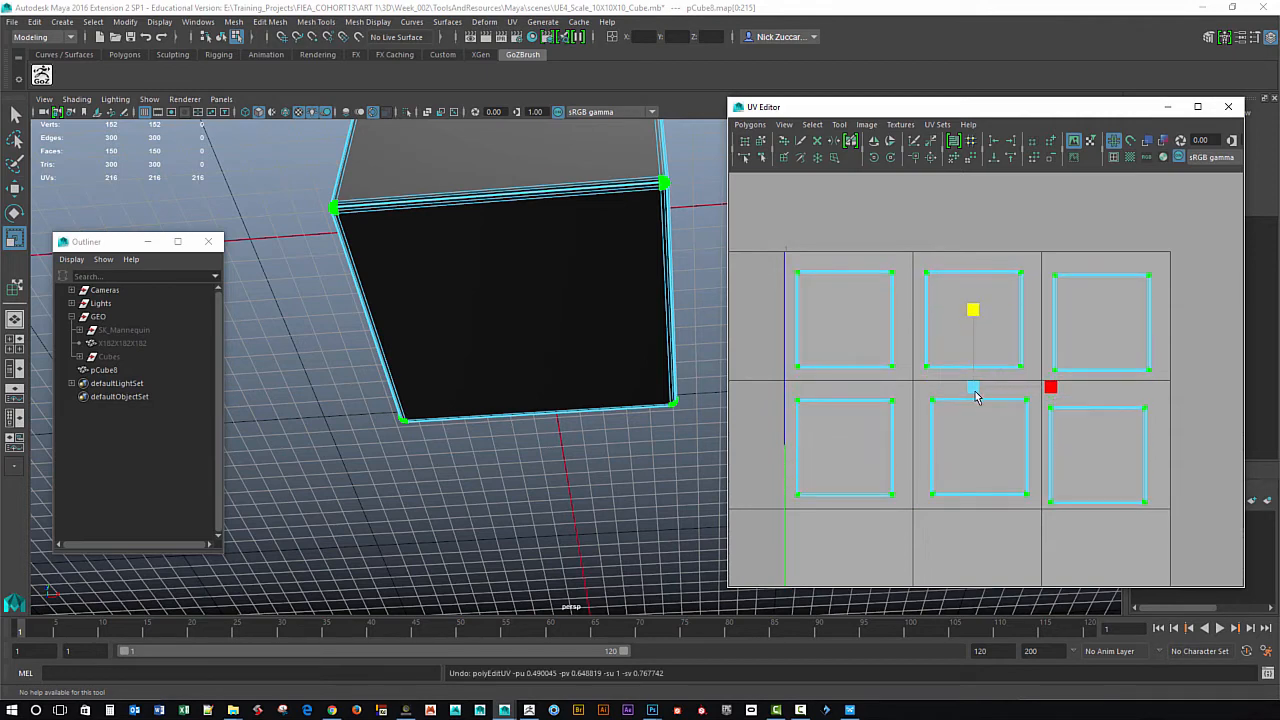
# Enlarge all six shells uniformly and shift them so the first shell stays inside the first top-row cell.
pyautogui.moveTo(975, 394); pyautogui.dragTo(1022, 404)
pyautogui.press('w')
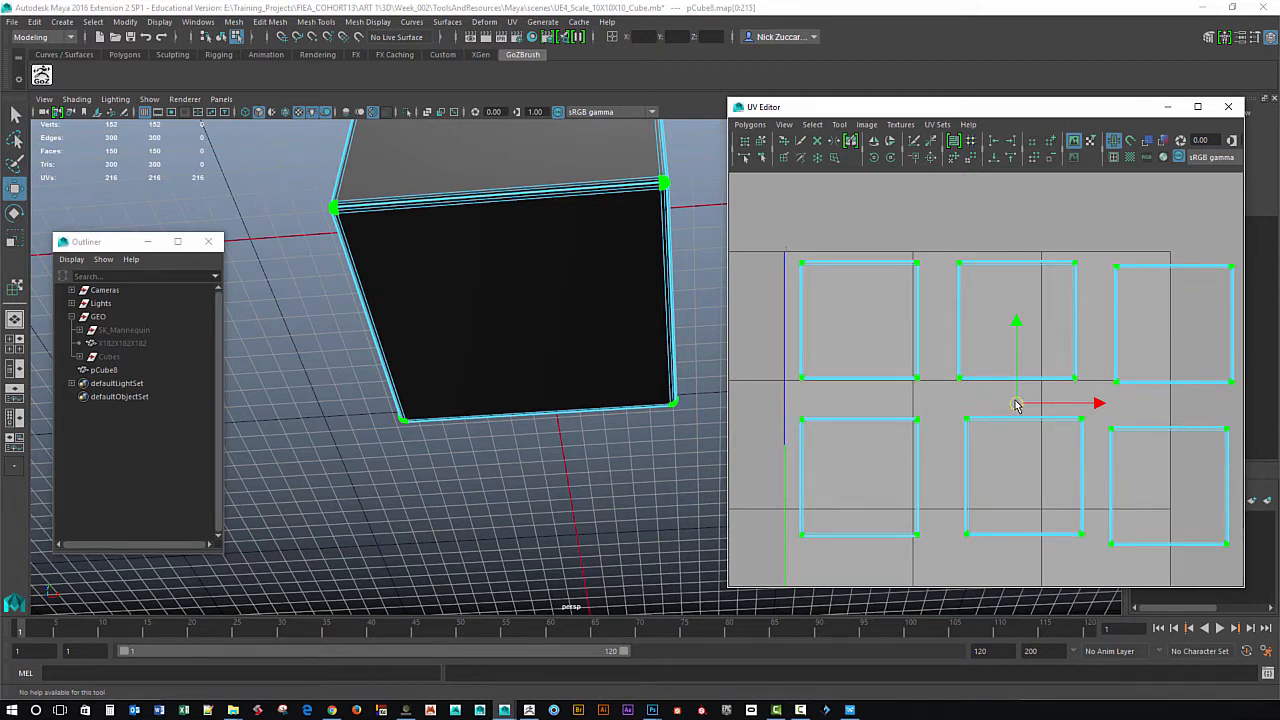
pyautogui.press('r')
pyautogui.press('w')
pyautogui.press('r')
pyautogui.press('w')
pyautogui.press('r')
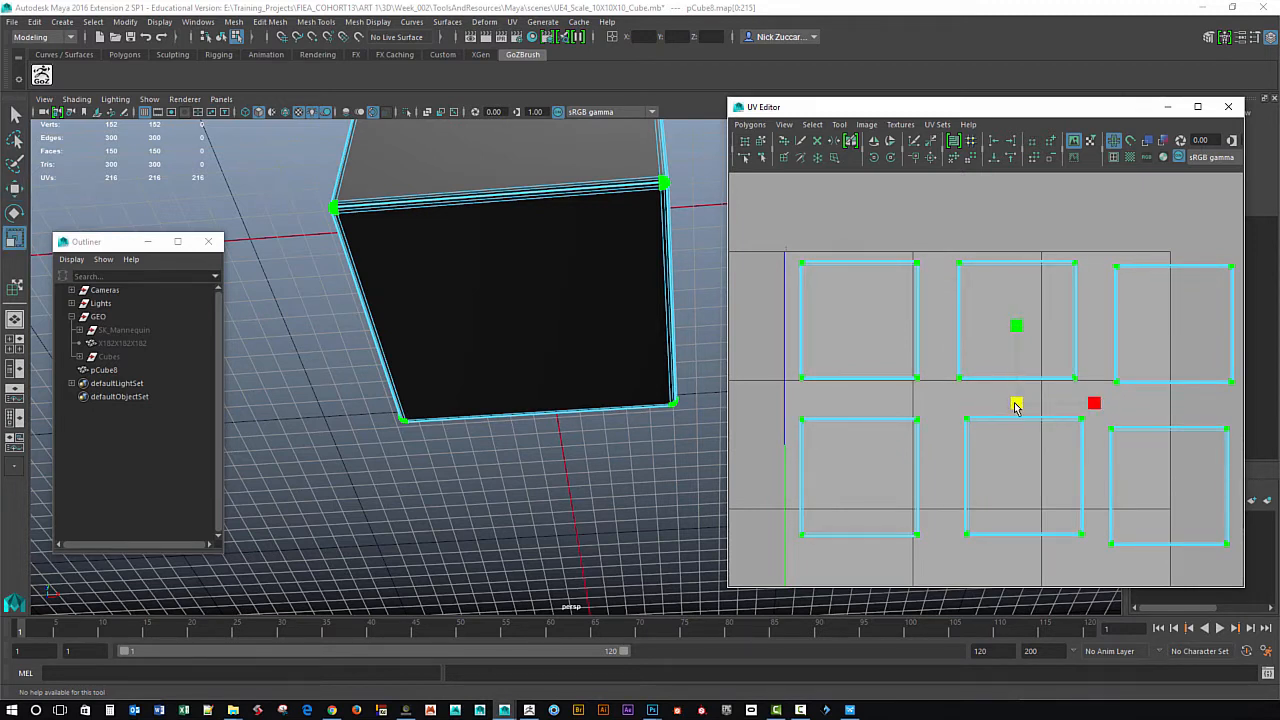
pyautogui.press('w')
pyautogui.press('r')
pyautogui.press('w')
pyautogui.press('r')
pyautogui.press('w')
pyautogui.press('r')
pyautogui.press('w')
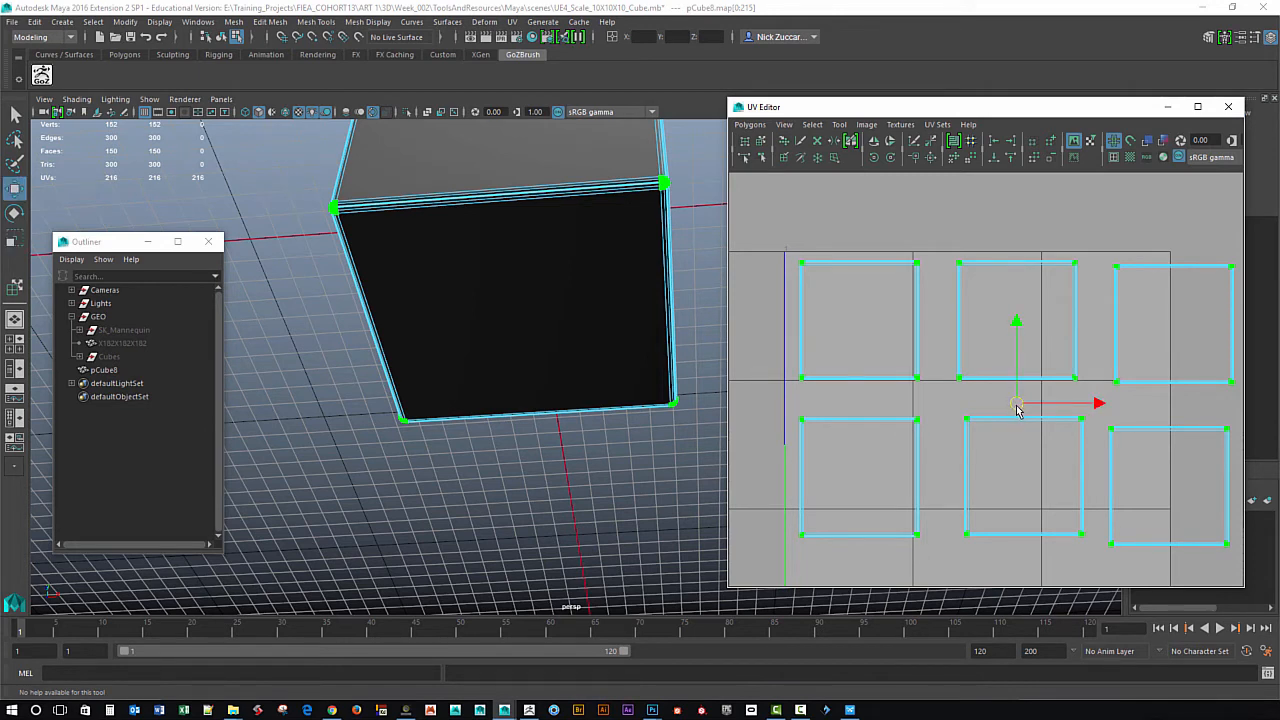
pyautogui.press('r')
pyautogui.press('w')
pyautogui.press('r')
pyautogui.press('w')
pyautogui.press('r')
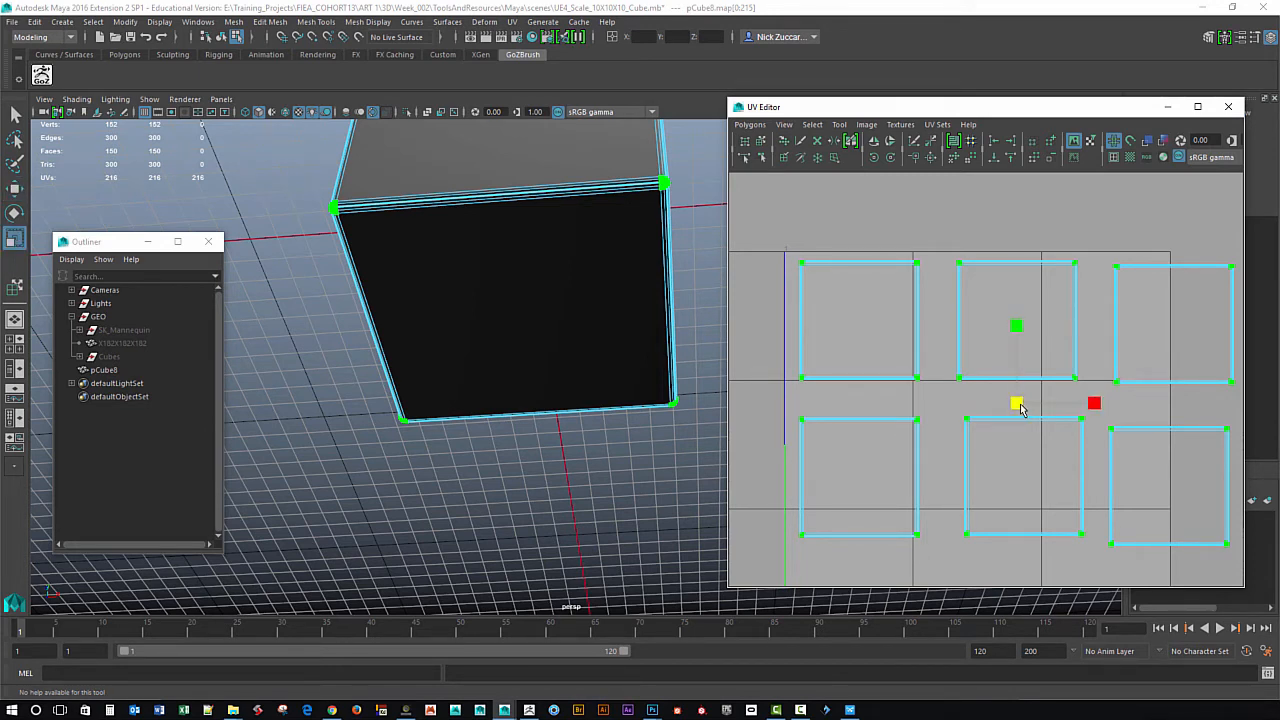
# Scale and move all six shells together until the front face's shell fills the first top-row grid cell.
pyautogui.press('w')
pyautogui.moveTo(1020, 408)
pyautogui.mouseDown()
pyautogui.moveTo(989, 424)
pyautogui.moveTo(1033, 410)
pyautogui.mouseUp()
pyautogui.press('r')
pyautogui.moveTo(1024, 411)
pyautogui.mouseDown()
pyautogui.moveTo(1005, 418)
pyautogui.moveTo(1024, 412)
pyautogui.mouseUp()
pyautogui.press('w')
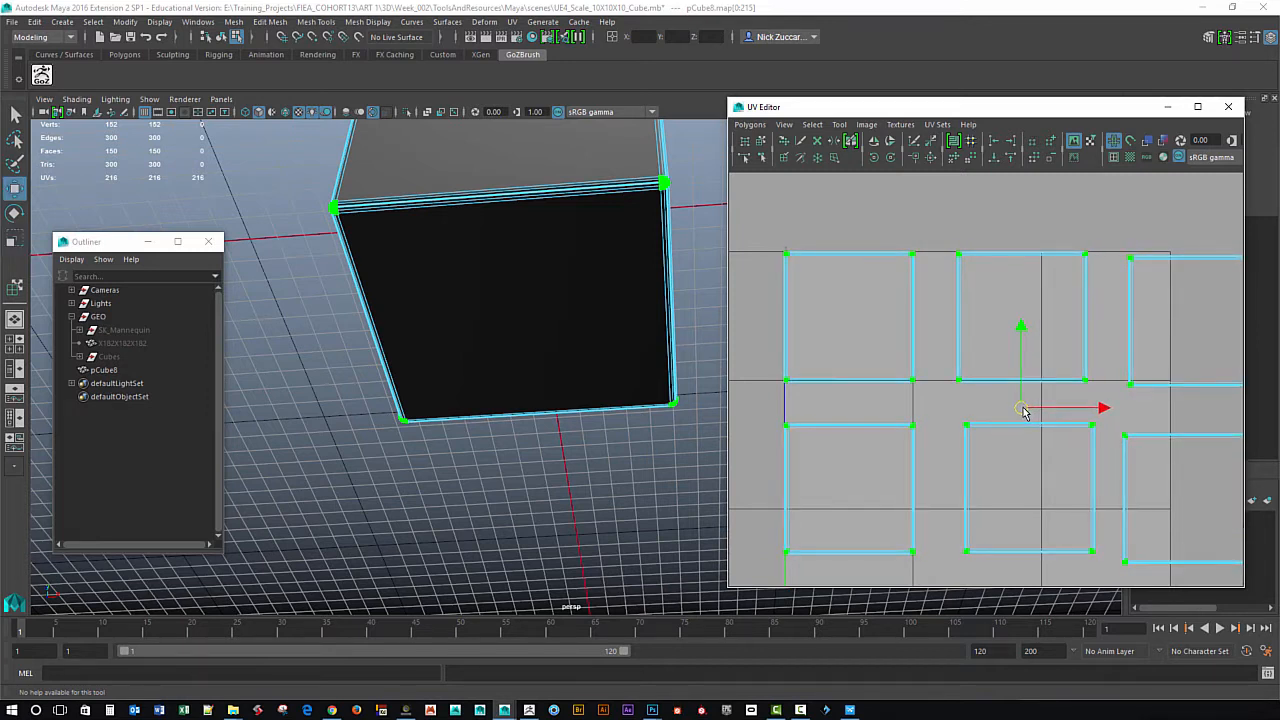
# Examine how closely the first top-row shell's edges and upper-left corner match the borders of its grid cell.
pyautogui.keyDown('ctrl'); pyautogui.keyDown('alt'); pyautogui.moveTo(770, 230); pyautogui.dragTo(953, 408); pyautogui.keyUp('alt'); pyautogui.keyUp('ctrl')
pyautogui.moveTo(906, 431)
pyautogui.keyDown('alt'); pyautogui.mouseDown(button='middle')
pyautogui.moveTo(900, 440)
pyautogui.moveTo(893, 421)
pyautogui.moveTo(911, 422)
pyautogui.mouseUp(button='middle'); pyautogui.keyUp('alt')
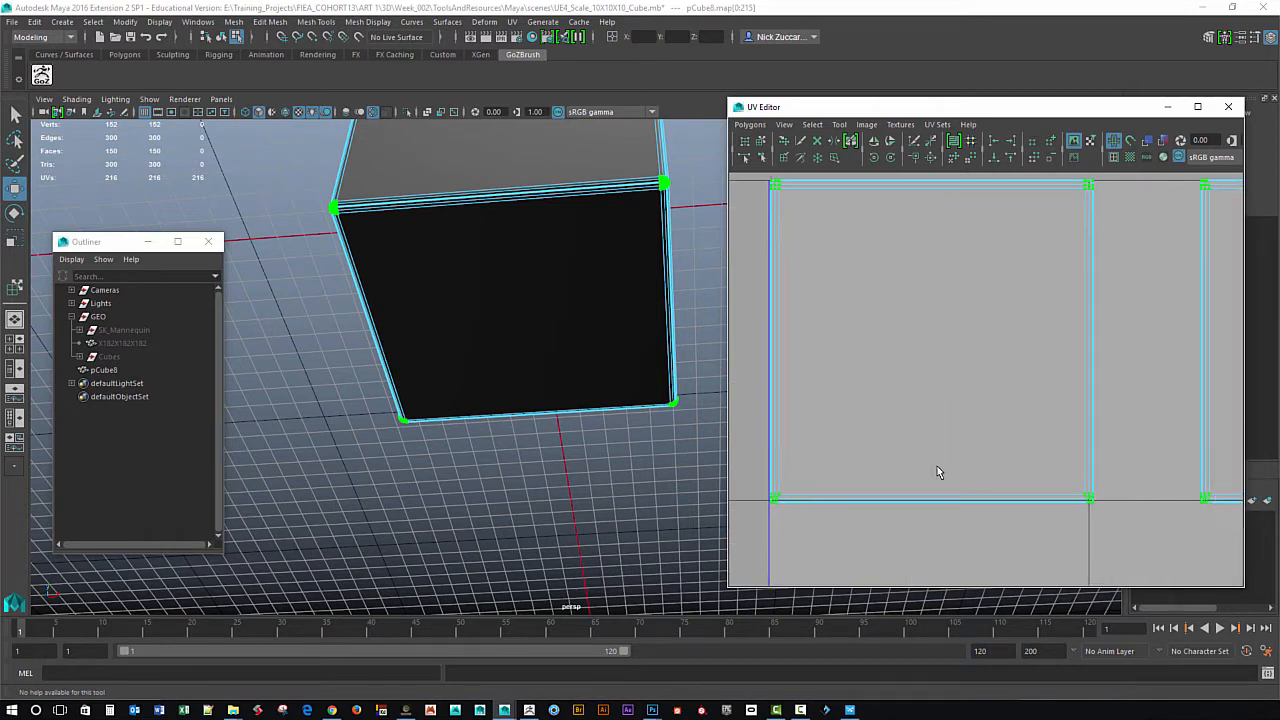
pyautogui.keyDown('alt'); pyautogui.moveTo(984, 479); pyautogui.dragTo(980, 501, button='middle'); pyautogui.keyUp('alt')
pyautogui.keyDown('alt'); pyautogui.moveTo(1041, 504); pyautogui.dragTo(1009, 464, button='right'); pyautogui.keyUp('alt')
pyautogui.keyDown('alt'); pyautogui.moveTo(1029, 477); pyautogui.dragTo(991, 469, button='middle'); pyautogui.keyUp('alt')
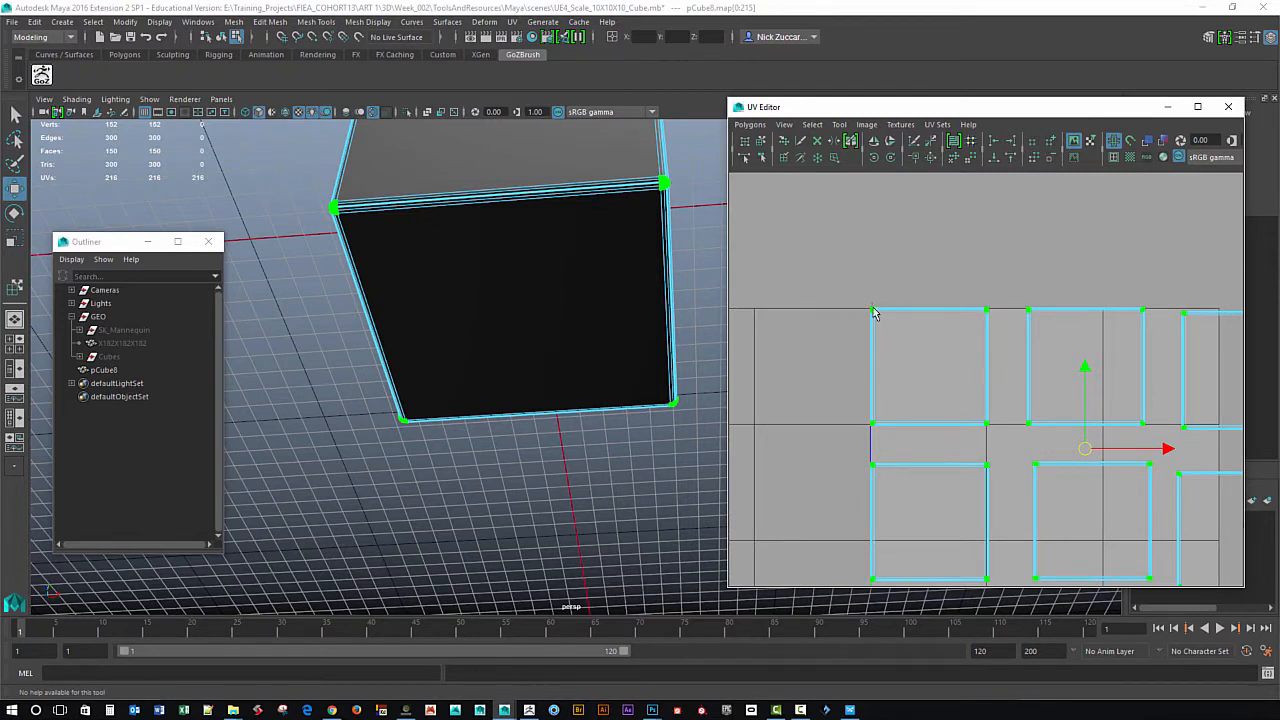
pyautogui.keyDown('alt'); pyautogui.moveTo(878, 336); pyautogui.dragTo(880, 377, button='middle'); pyautogui.keyUp('alt')
pyautogui.keyDown('alt'); pyautogui.moveTo(909, 399); pyautogui.dragTo(1091, 529, button='right'); pyautogui.keyUp('alt')
pyautogui.keyDown('alt'); pyautogui.moveTo(888, 415); pyautogui.dragTo(1011, 489, button='middle'); pyautogui.keyUp('alt')
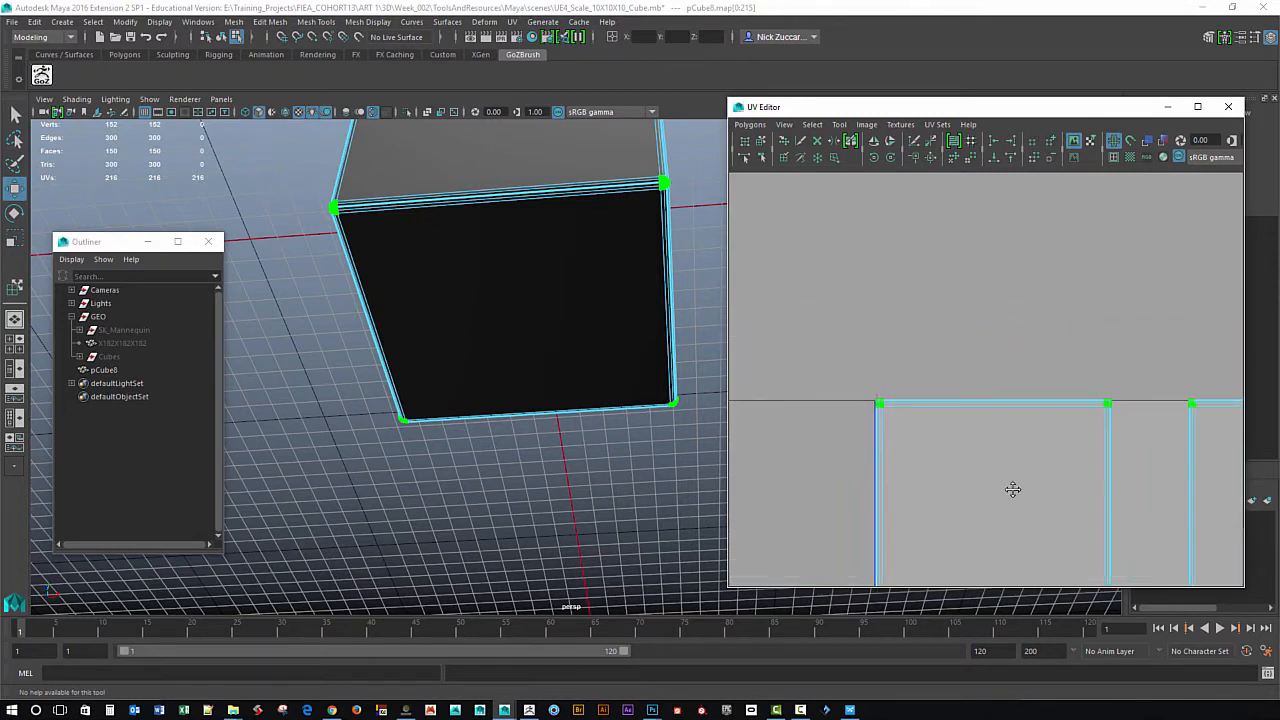
pyautogui.keyDown('alt'); pyautogui.moveTo(980, 466); pyautogui.dragTo(1100, 553, button='right'); pyautogui.keyUp('alt')
pyautogui.keyDown('alt'); pyautogui.moveTo(886, 426); pyautogui.dragTo(980, 347, button='middle'); pyautogui.keyUp('alt')
pyautogui.keyDown('alt'); pyautogui.moveTo(952, 414); pyautogui.dragTo(1118, 528, button='right'); pyautogui.keyUp('alt')
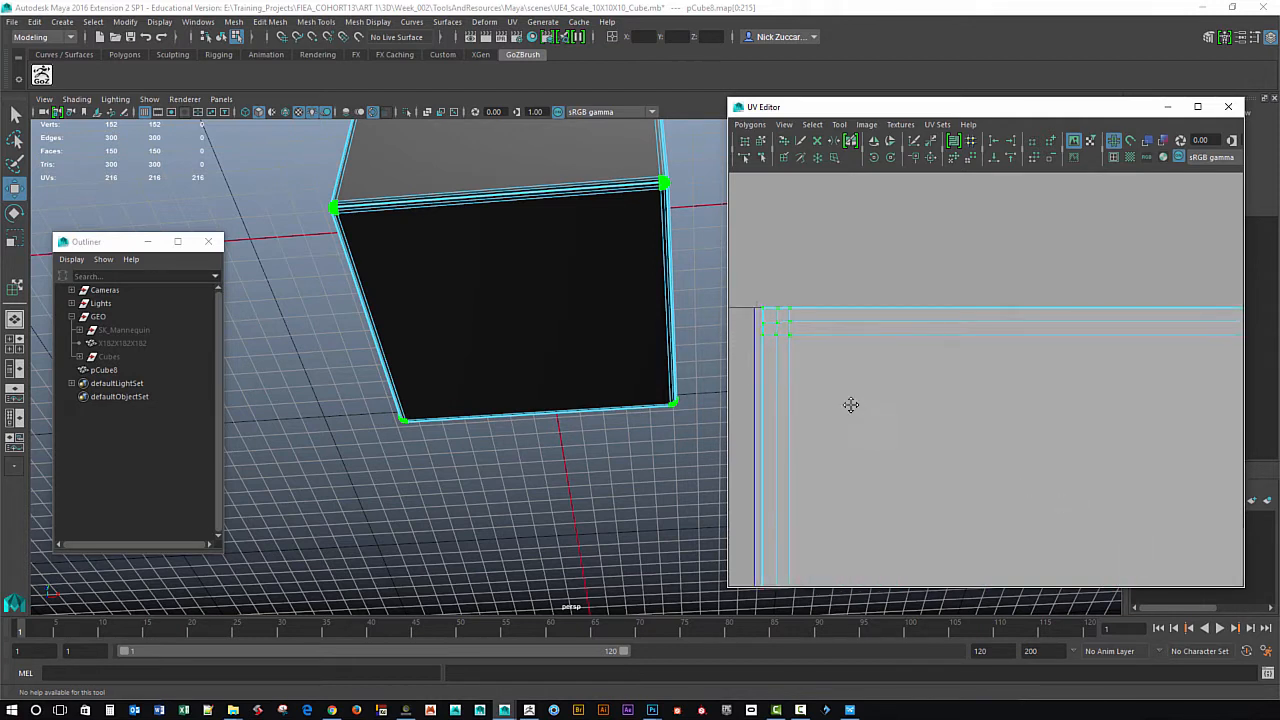
pyautogui.keyDown('alt'); pyautogui.moveTo(851, 406); pyautogui.dragTo(991, 501, button='right'); pyautogui.keyUp('alt')
pyautogui.keyDown('alt'); pyautogui.moveTo(869, 416); pyautogui.dragTo(894, 382, button='middle'); pyautogui.keyUp('alt')
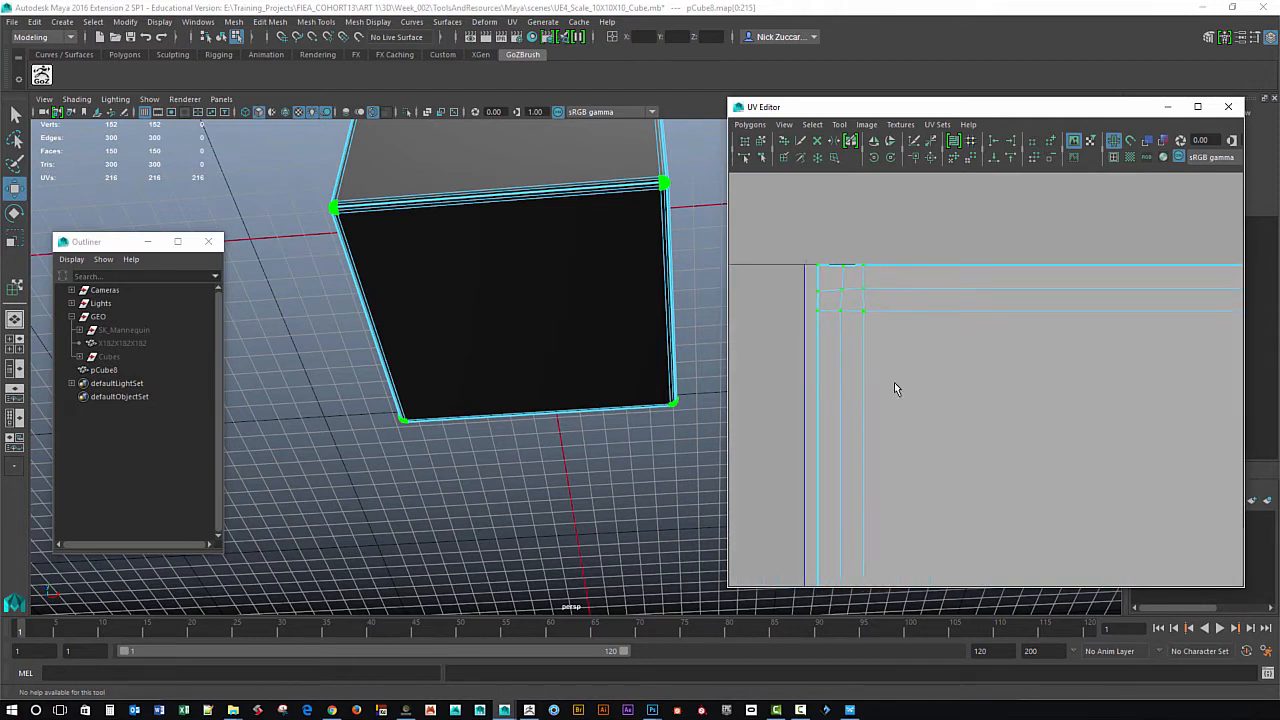
pyautogui.keyDown('alt'); pyautogui.moveTo(894, 382); pyautogui.dragTo(942, 417, button='right'); pyautogui.keyUp('alt')
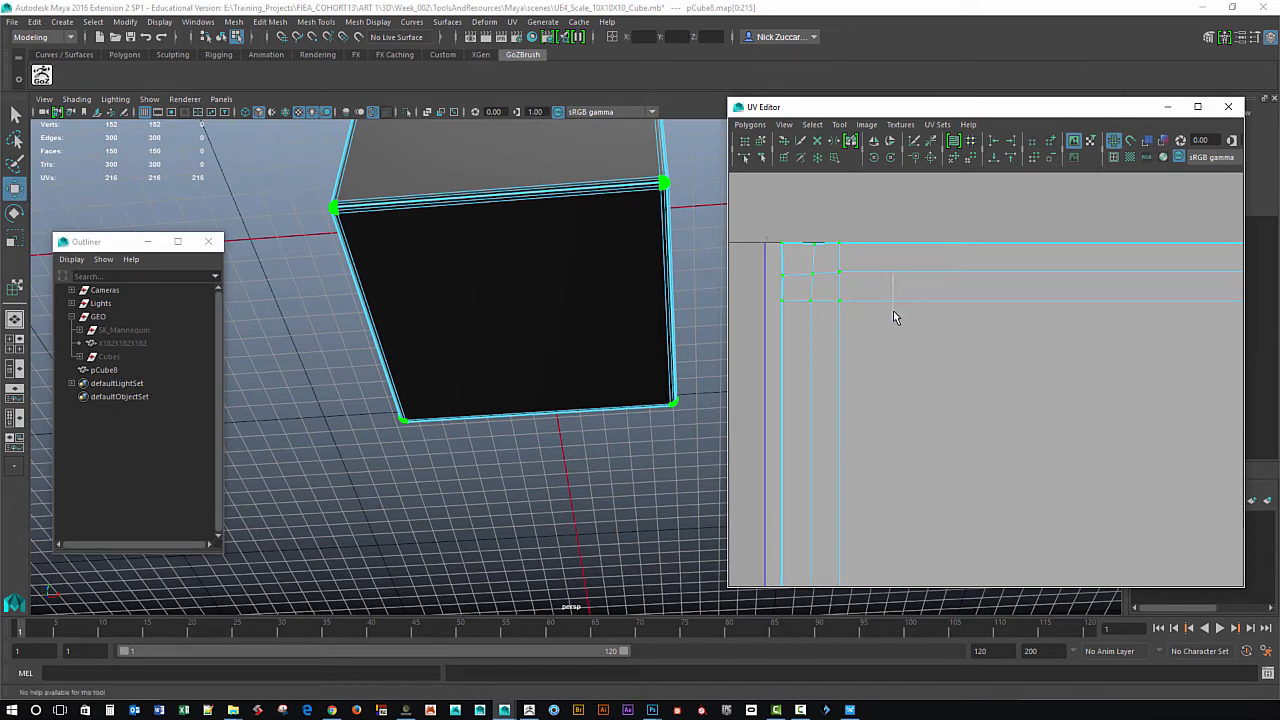
# Optimize the UVs of all six shells and shift them so the first shell's upper-left corner sits in its grid cell's corner.
pyautogui.keyDown('shift'); pyautogui.moveTo(891, 284); pyautogui.dragTo(971, 407, button='middle'); pyautogui.keyUp('shift')
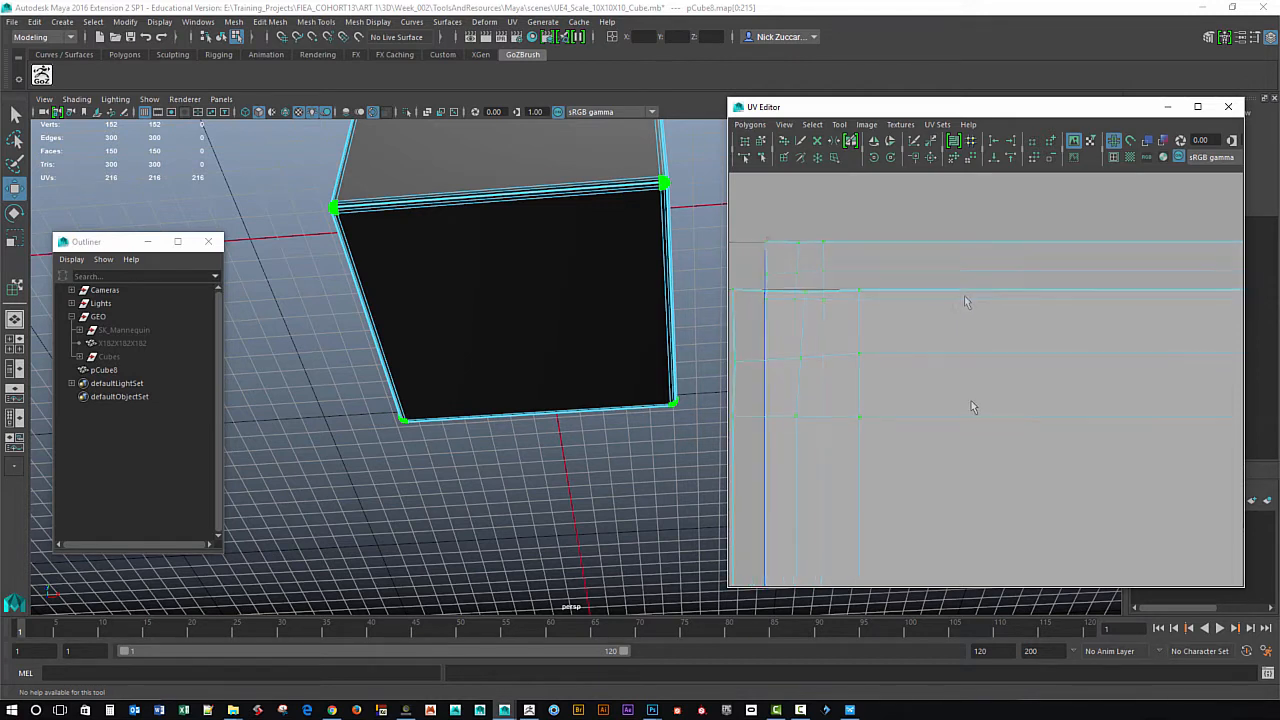
pyautogui.press('g')
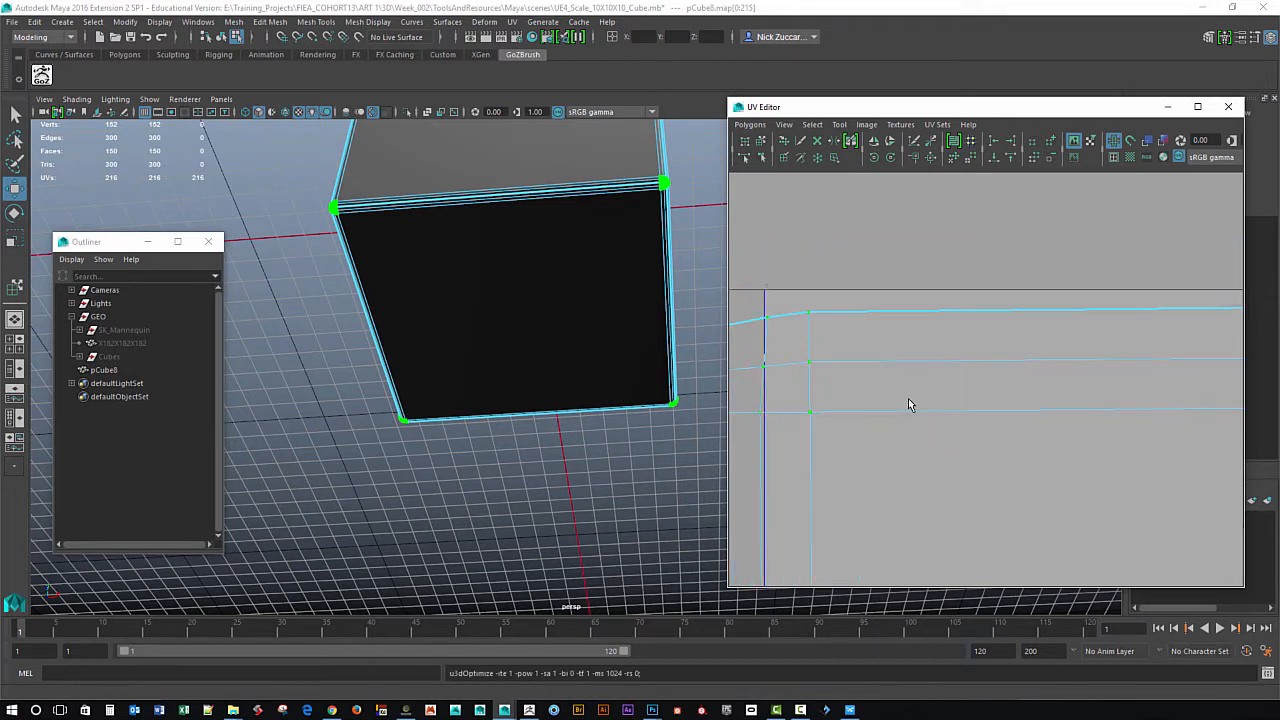
pyautogui.keyDown('shift'); pyautogui.moveTo(908, 398); pyautogui.dragTo(925, 437, button='middle'); pyautogui.keyUp('shift')
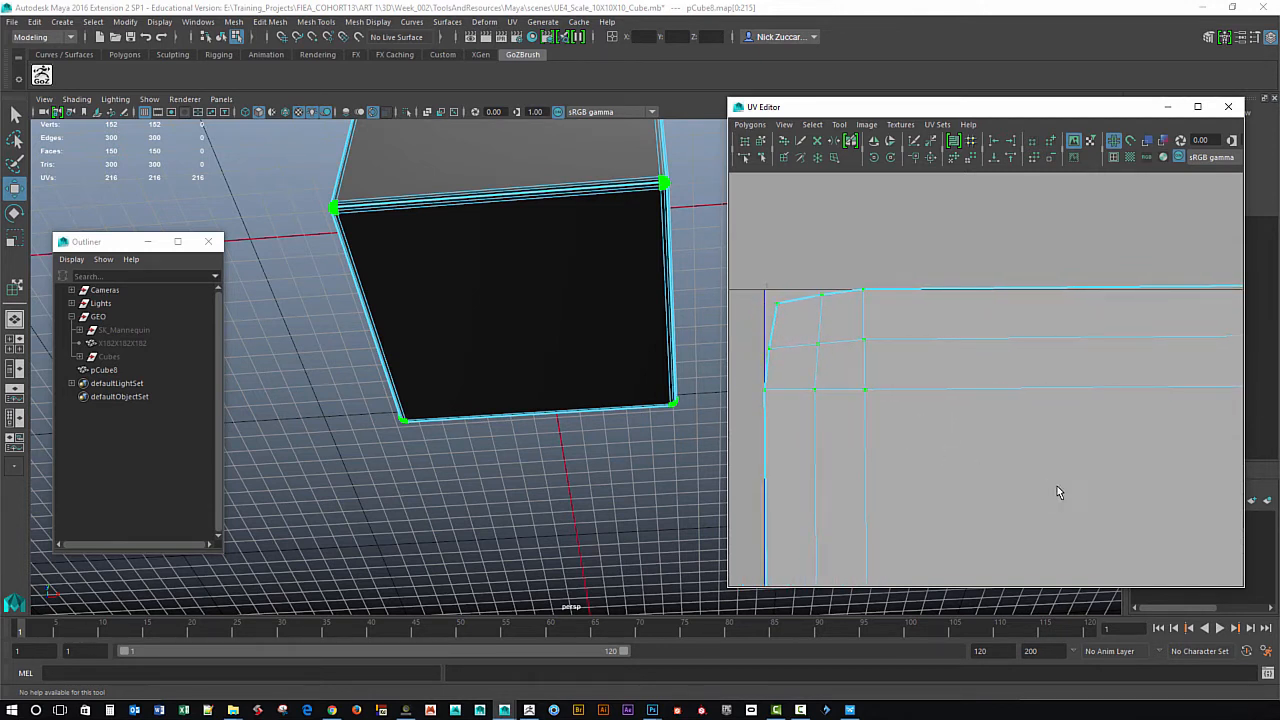
pyautogui.scroll(-10, 1057, 492)
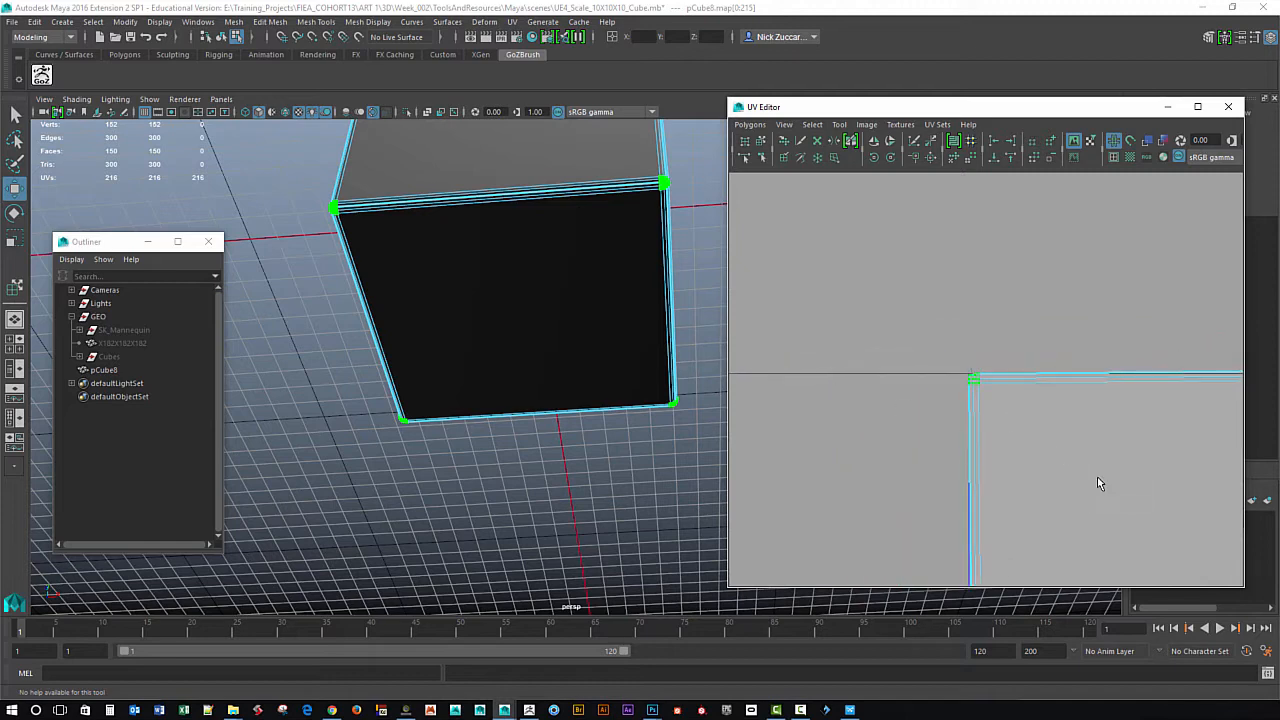
pyautogui.scroll(-10, 1095, 483)
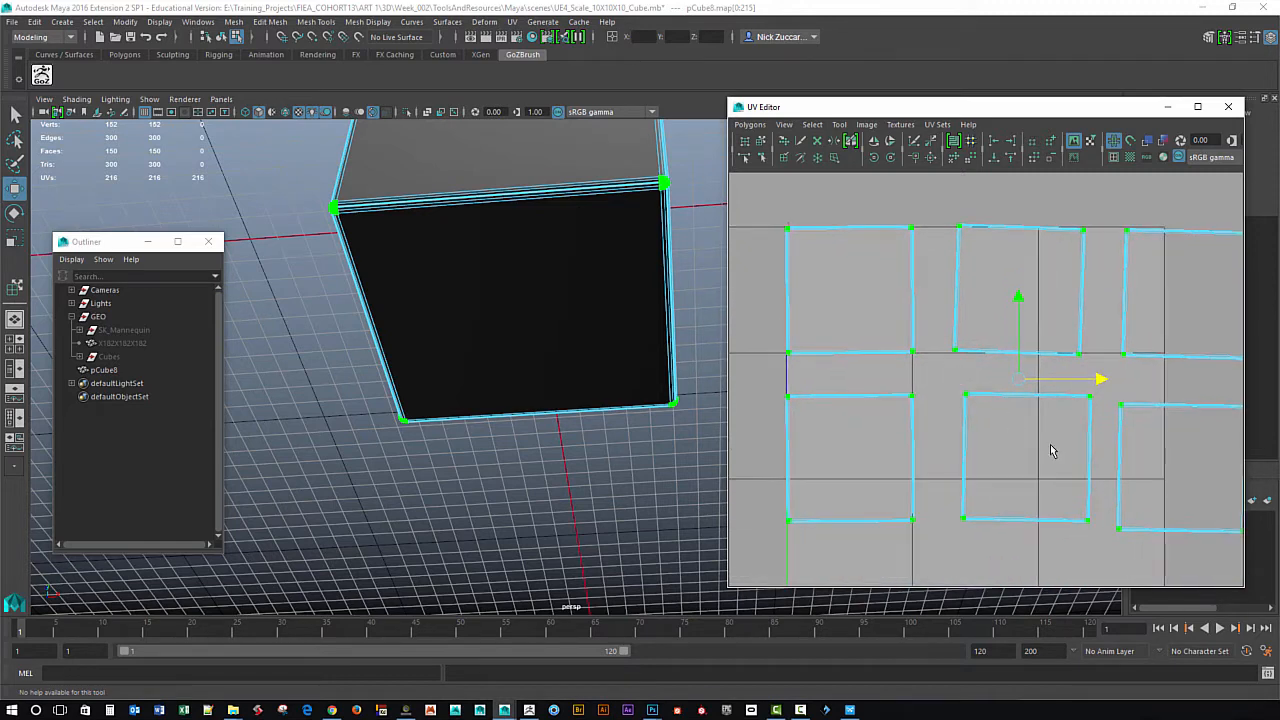
# Place the scale pivot on the first shell's upper-left corner and shrink all six shells slightly from it.
pyautogui.keyDown('alt'); pyautogui.moveTo(1051, 450); pyautogui.dragTo(1012, 472, button='middle'); pyautogui.keyUp('alt')
pyautogui.keyDown('alt'); pyautogui.moveTo(1086, 504); pyautogui.dragTo(1060, 496, button='middle'); pyautogui.keyUp('alt')
pyautogui.keyDown('alt'); pyautogui.moveTo(1014, 489); pyautogui.dragTo(1040, 500, button='middle'); pyautogui.keyUp('alt')
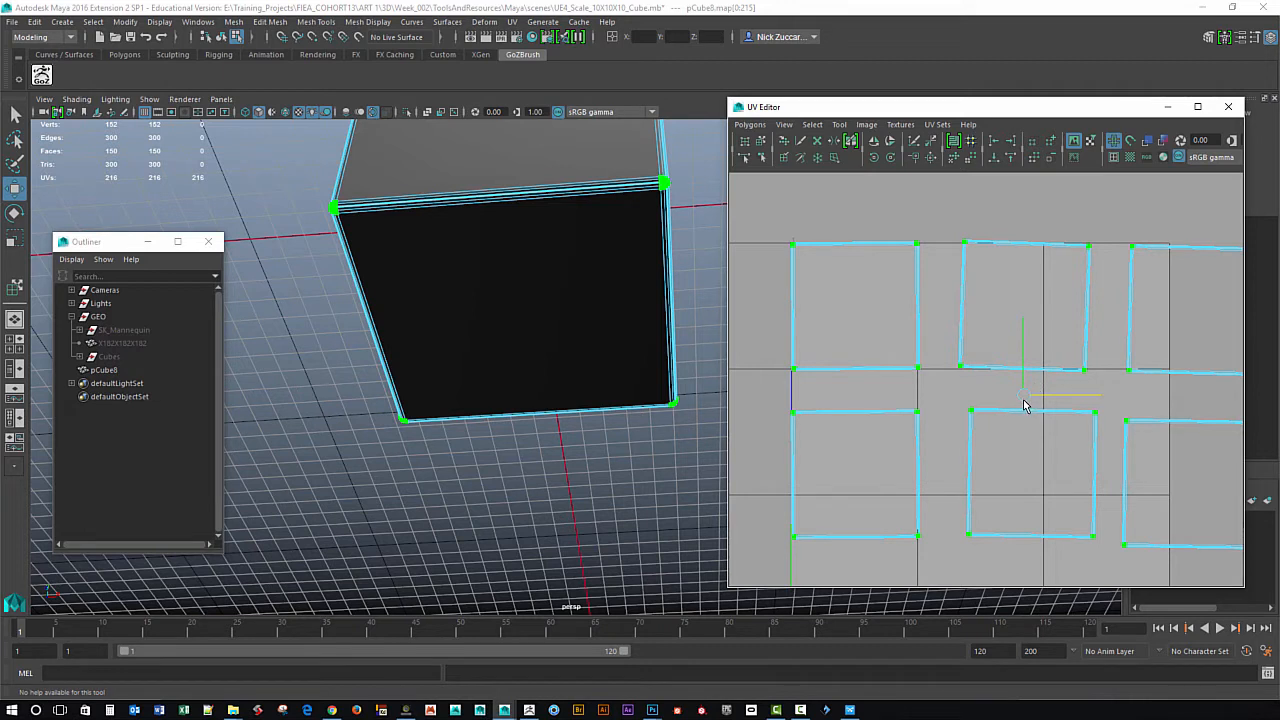
pyautogui.moveTo(1024, 405); pyautogui.dragTo(791, 250)
pyautogui.press('r')
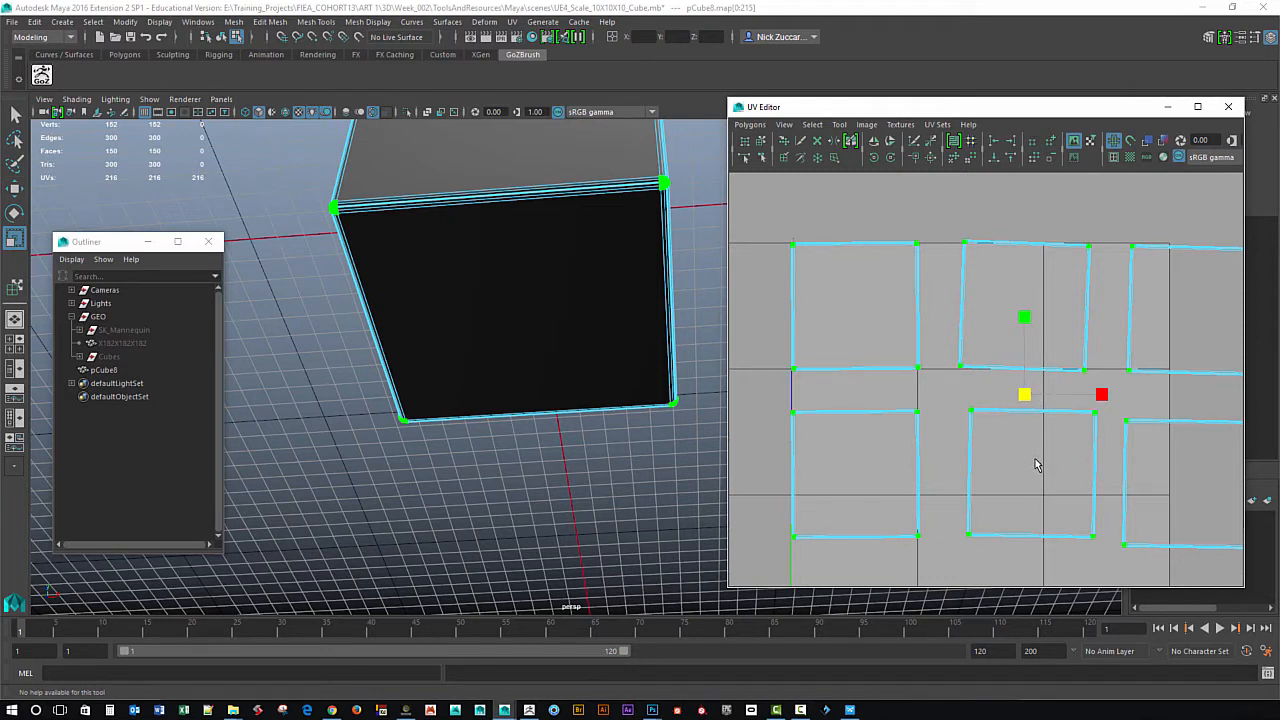
pyautogui.press('d')
pyautogui.moveTo(1028, 397); pyautogui.dragTo(796, 249)
pyautogui.press('Insert')
pyautogui.moveTo(803, 252)
pyautogui.mouseDown()
pyautogui.moveTo(783, 222)
pyautogui.moveTo(841, 255)
pyautogui.moveTo(747, 216)
pyautogui.moveTo(759, 249)
pyautogui.moveTo(793, 243)
pyautogui.moveTo(823, 274)
pyautogui.moveTo(802, 262)
pyautogui.mouseUp()
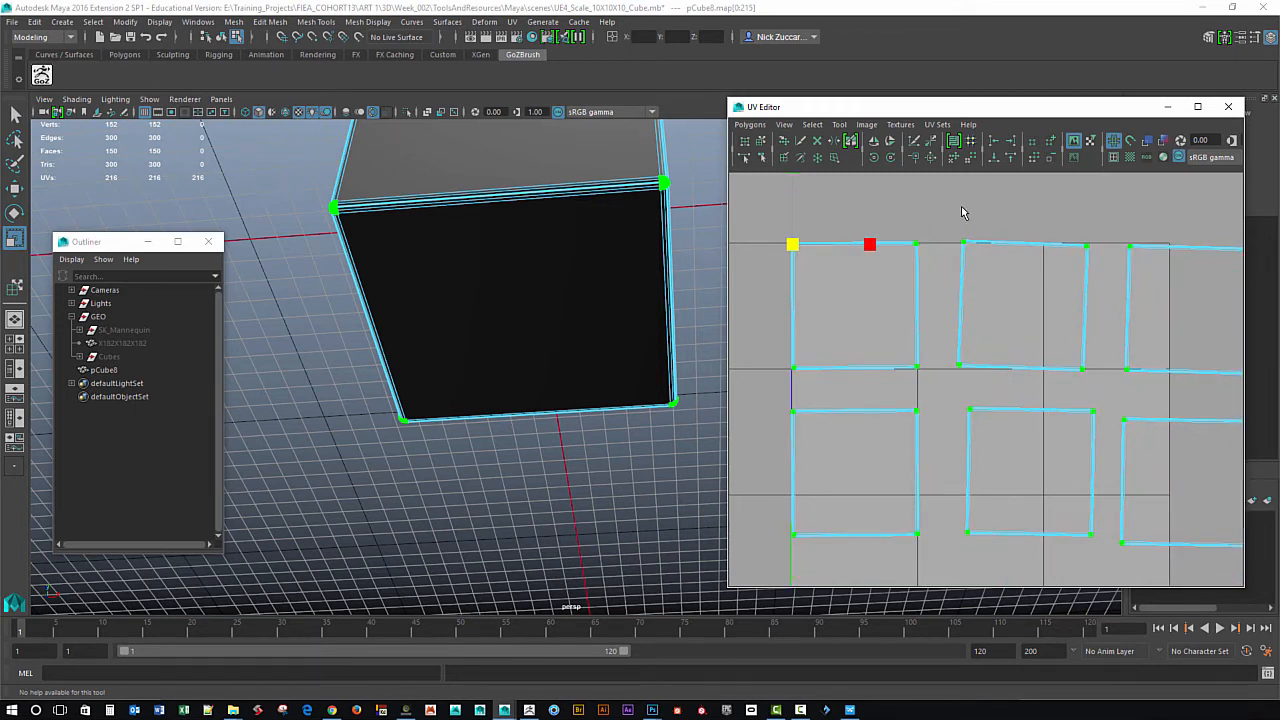
# Move the second top-row shell into the second top-row grid cell and rotate it until its edges are straight.
pyautogui.moveTo(963, 210); pyautogui.dragTo(1100, 380)
pyautogui.press('w')
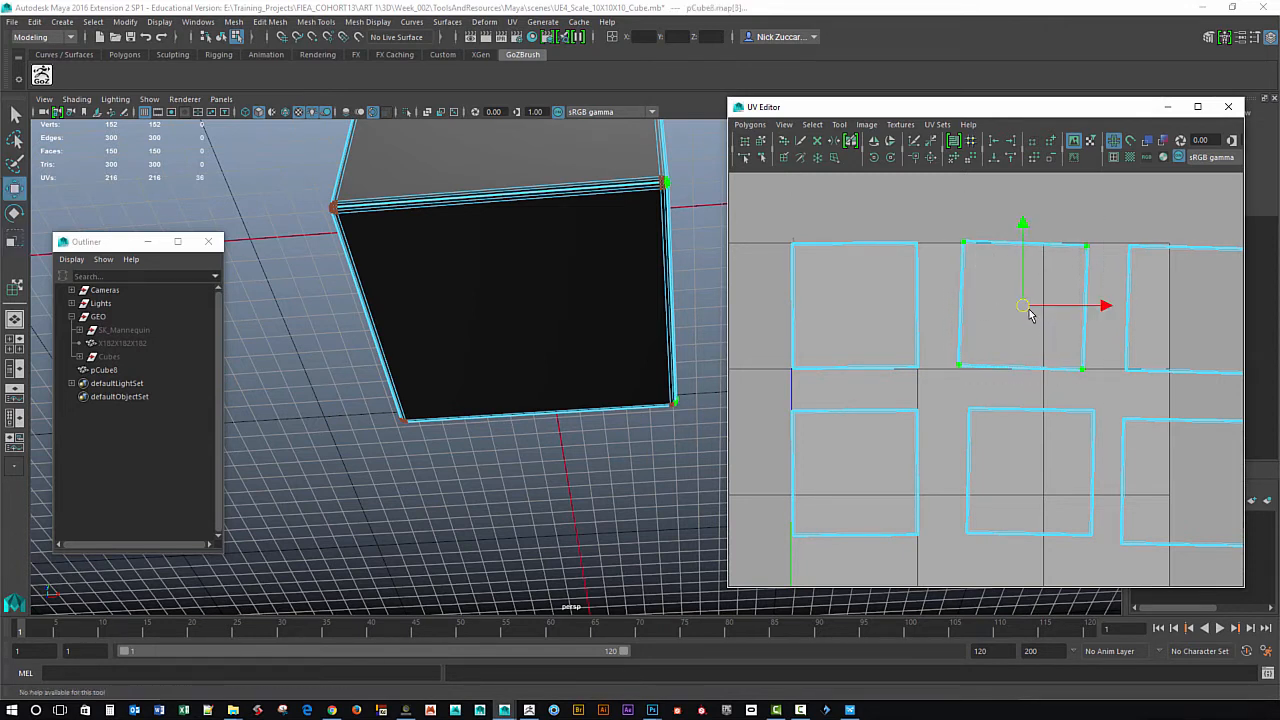
pyautogui.moveTo(1023, 307); pyautogui.dragTo(985, 309)
pyautogui.press('e')
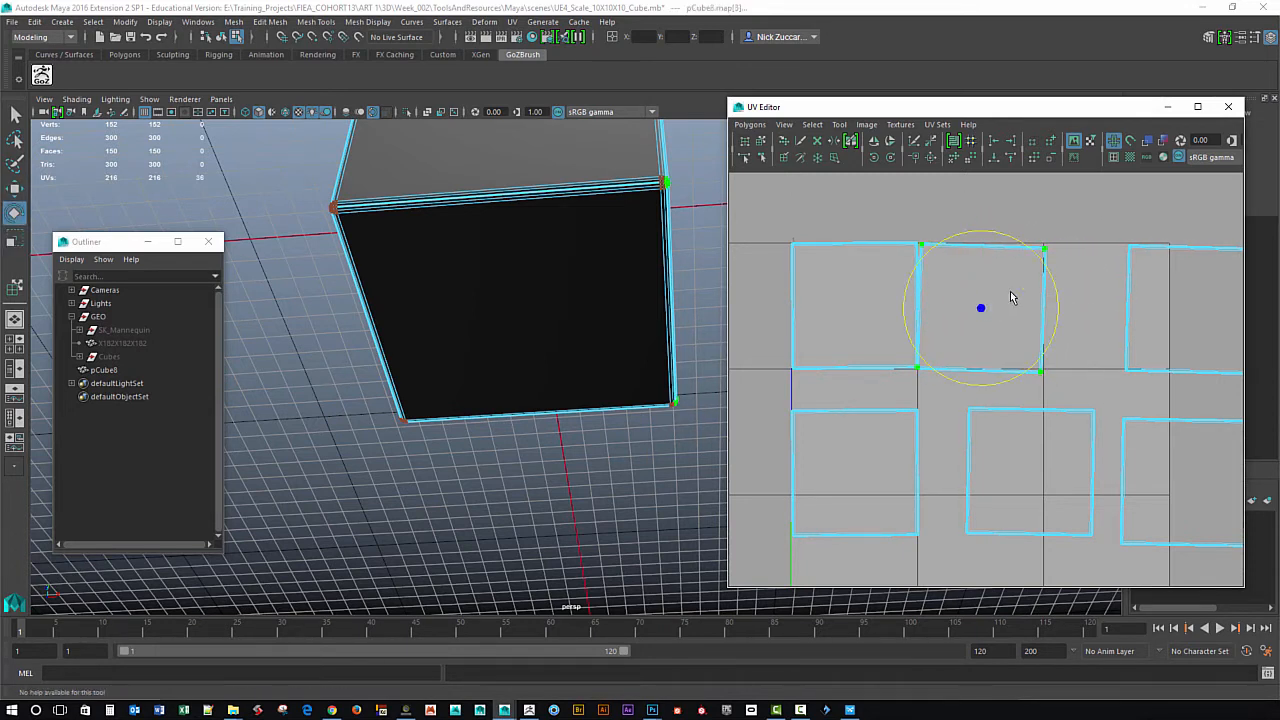
pyautogui.moveTo(1048, 264)
pyautogui.mouseDown()
pyautogui.moveTo(1037, 260)
pyautogui.moveTo(1060, 277)
pyautogui.mouseUp()
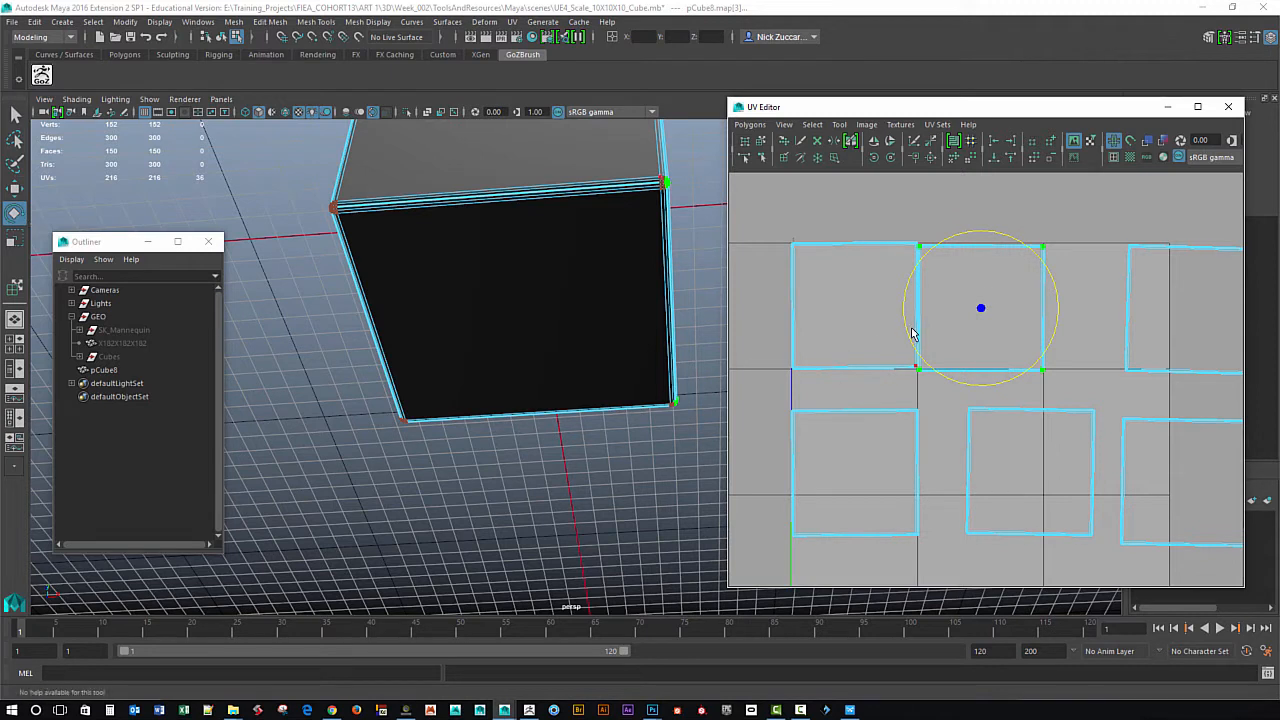
pyautogui.press('w')
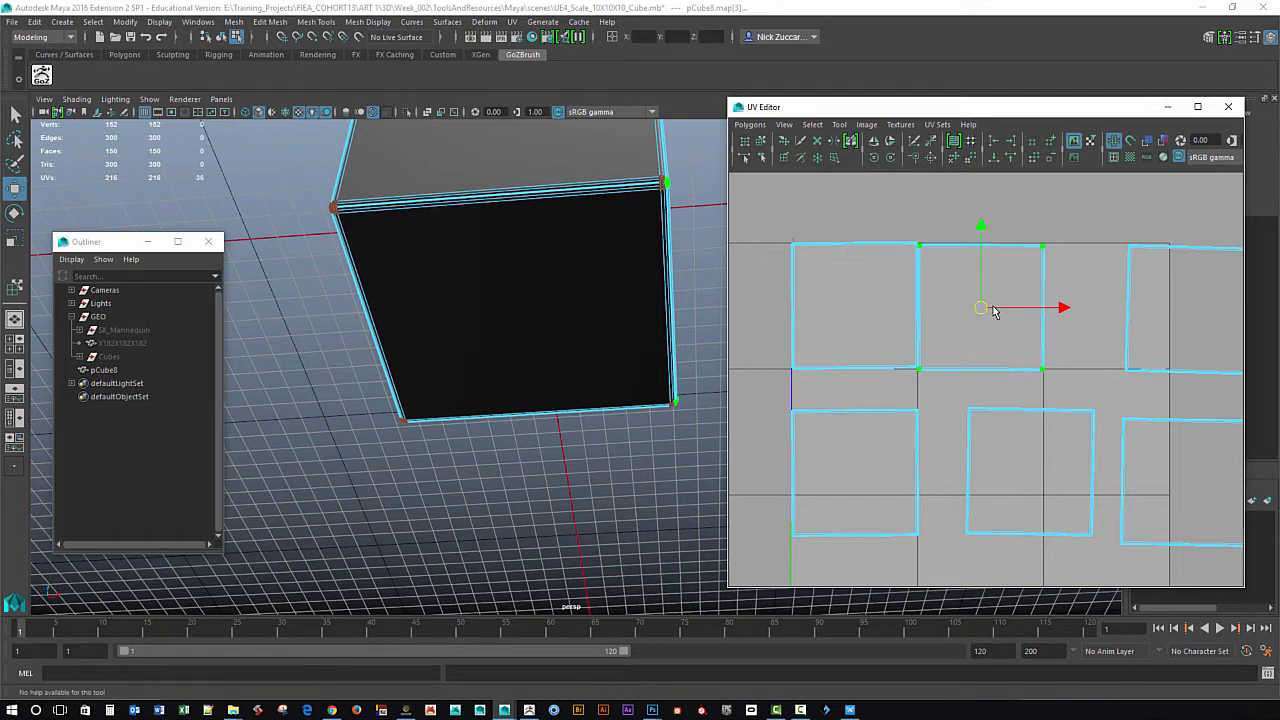
pyautogui.moveTo(987, 313); pyautogui.dragTo(985, 311)
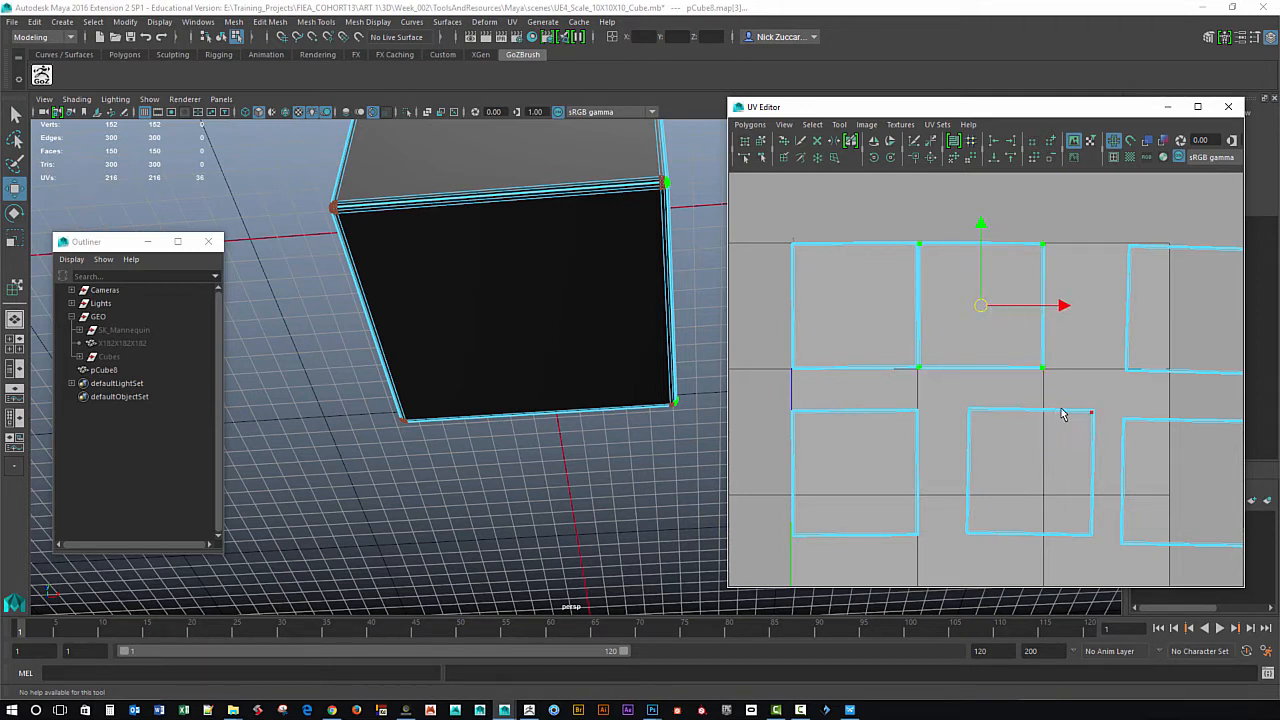
# Move the third top-row shell into the third top-row grid cell and rotate it slightly to straighten it.
pyautogui.keyDown('alt'); pyautogui.moveTo(1063, 414); pyautogui.dragTo(913, 411, button='middle'); pyautogui.keyUp('alt')
pyautogui.moveTo(949, 236); pyautogui.dragTo(1123, 404)
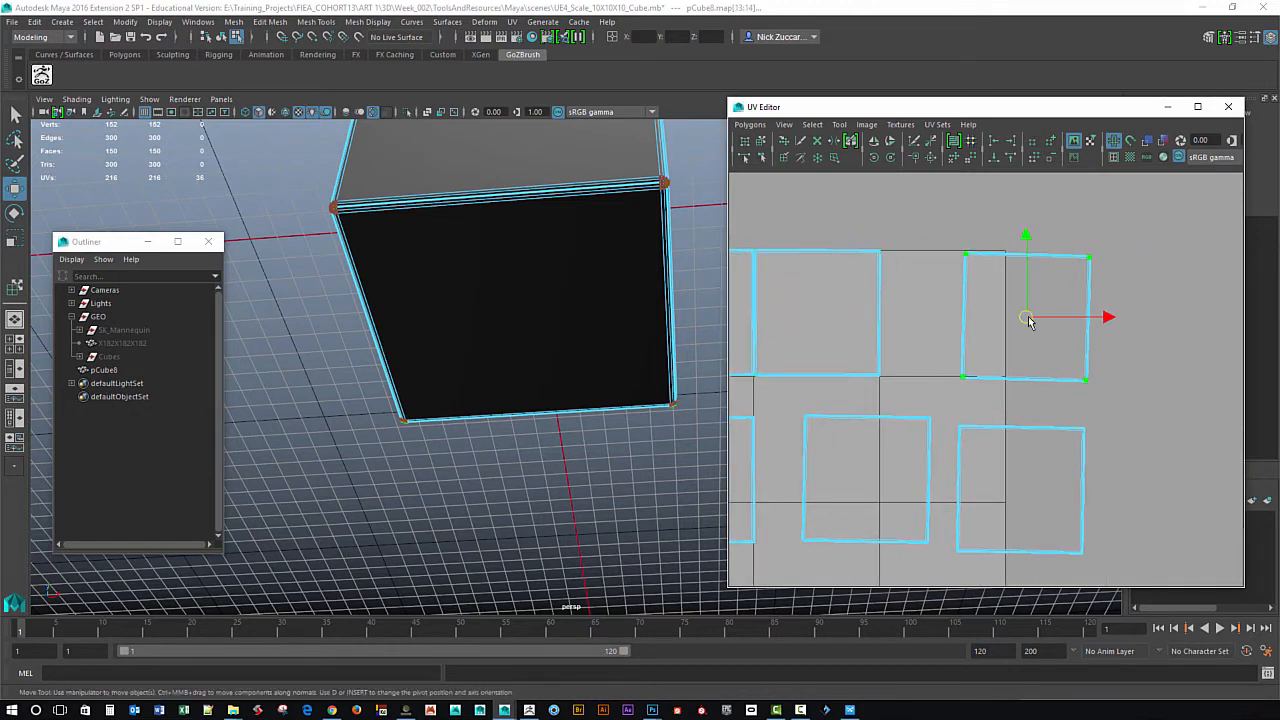
pyautogui.moveTo(1028, 316); pyautogui.dragTo(949, 321)
pyautogui.press('e')
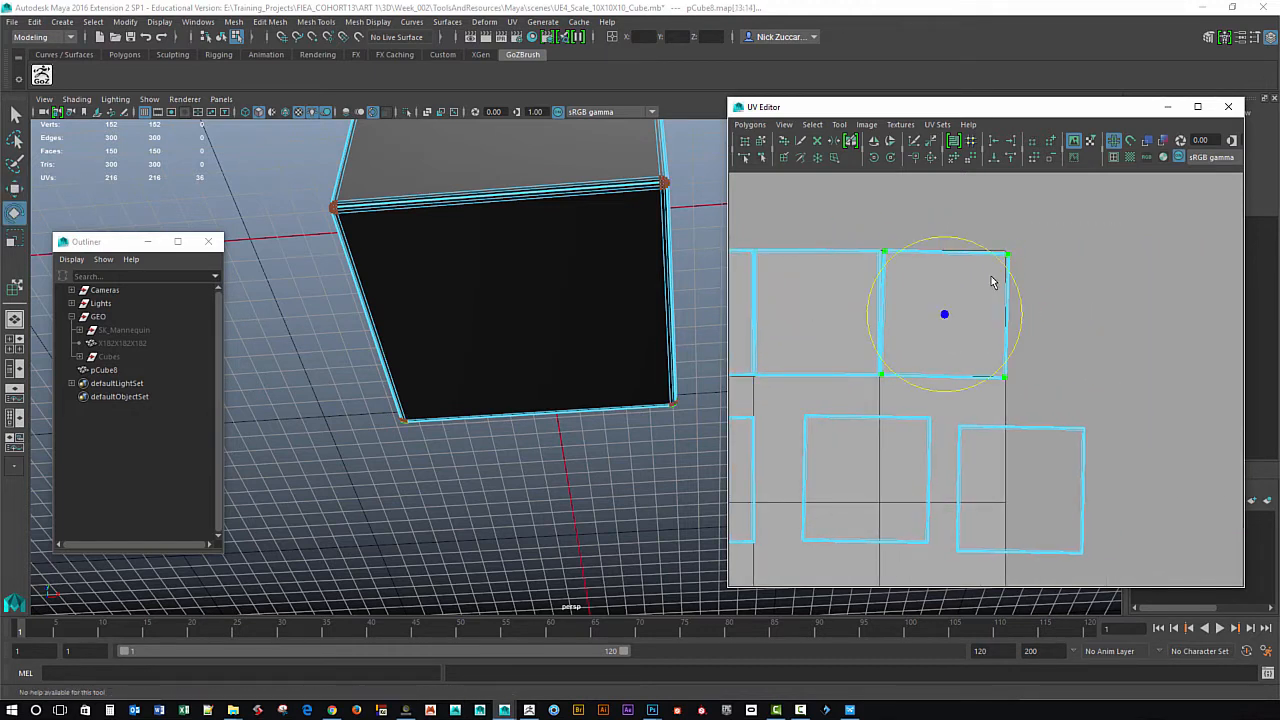
pyautogui.moveTo(1018, 295); pyautogui.dragTo(1016, 296)
# Move the first second-row shell up into the grid cell directly below the first top-row shell.
pyautogui.keyDown('alt'); pyautogui.moveTo(911, 456); pyautogui.dragTo(1093, 377, button='middle'); pyautogui.keyUp('alt')
pyautogui.moveTo(793, 315); pyautogui.dragTo(947, 506)
pyautogui.press('w')
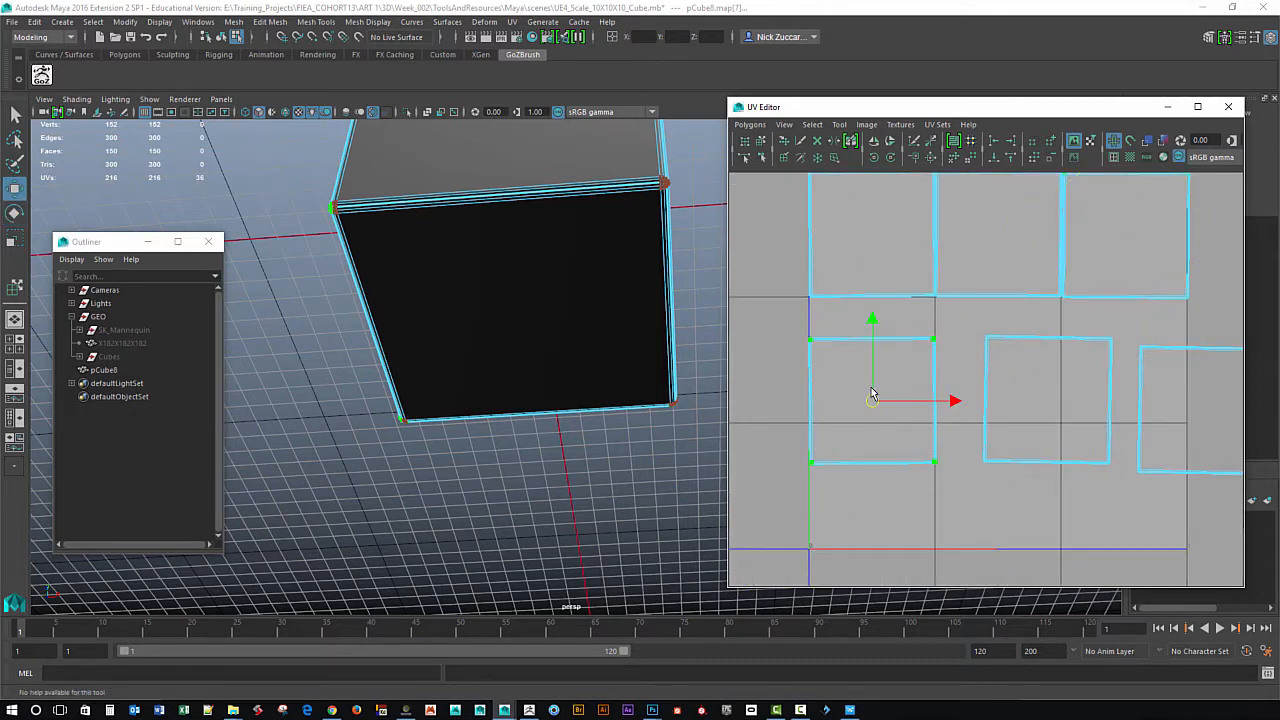
pyautogui.moveTo(872, 395); pyautogui.dragTo(872, 356)
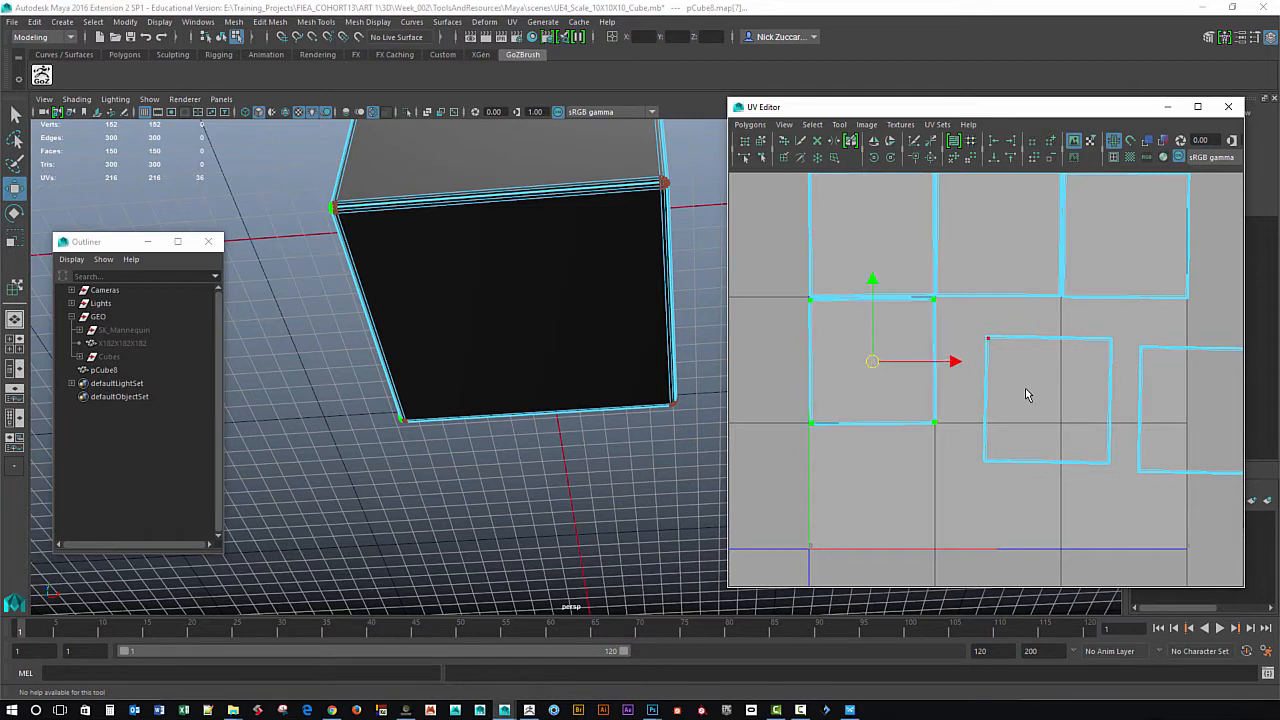
# Move the remaining two second-row shells into the second and third cells of the middle grid row.
pyautogui.keyDown('alt'); pyautogui.moveTo(1025, 395); pyautogui.dragTo(886, 371, button='middle'); pyautogui.keyUp('alt')
pyautogui.moveTo(860, 312); pyautogui.dragTo(1001, 509)
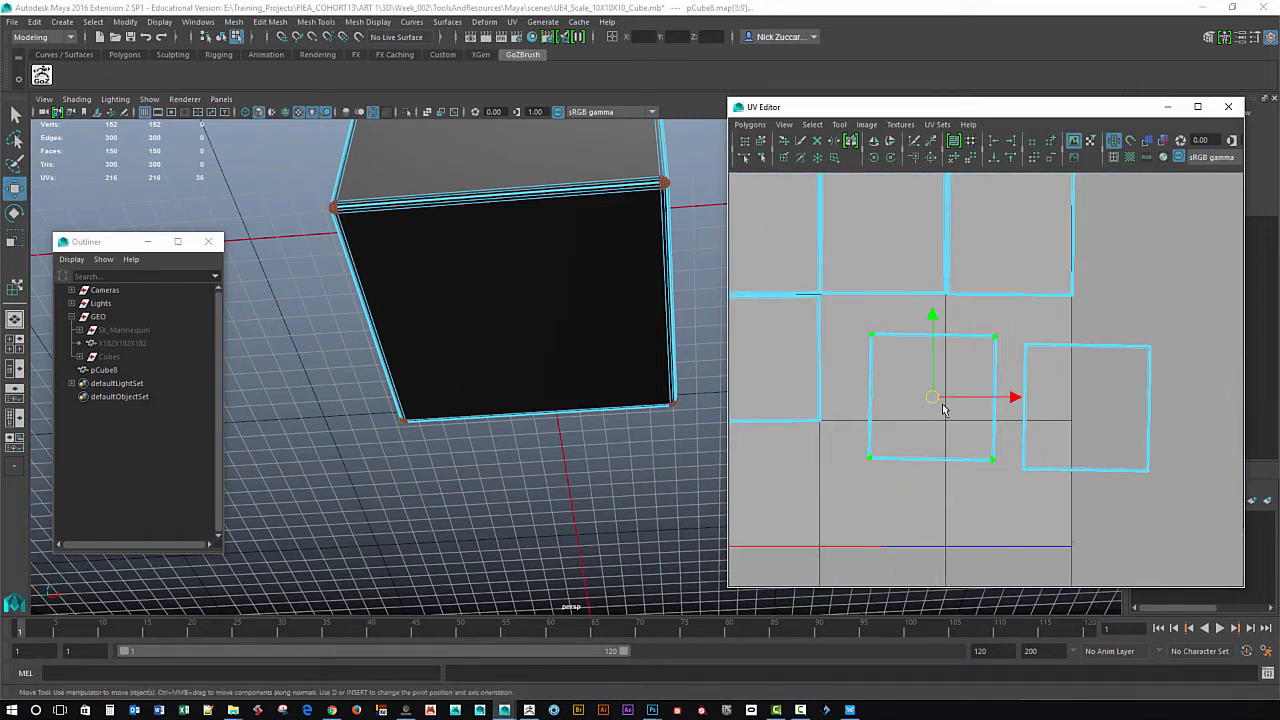
pyautogui.moveTo(943, 408); pyautogui.dragTo(888, 358)
pyautogui.moveTo(1016, 314); pyautogui.dragTo(1153, 500)
pyautogui.moveTo(1103, 420); pyautogui.dragTo(1026, 366)
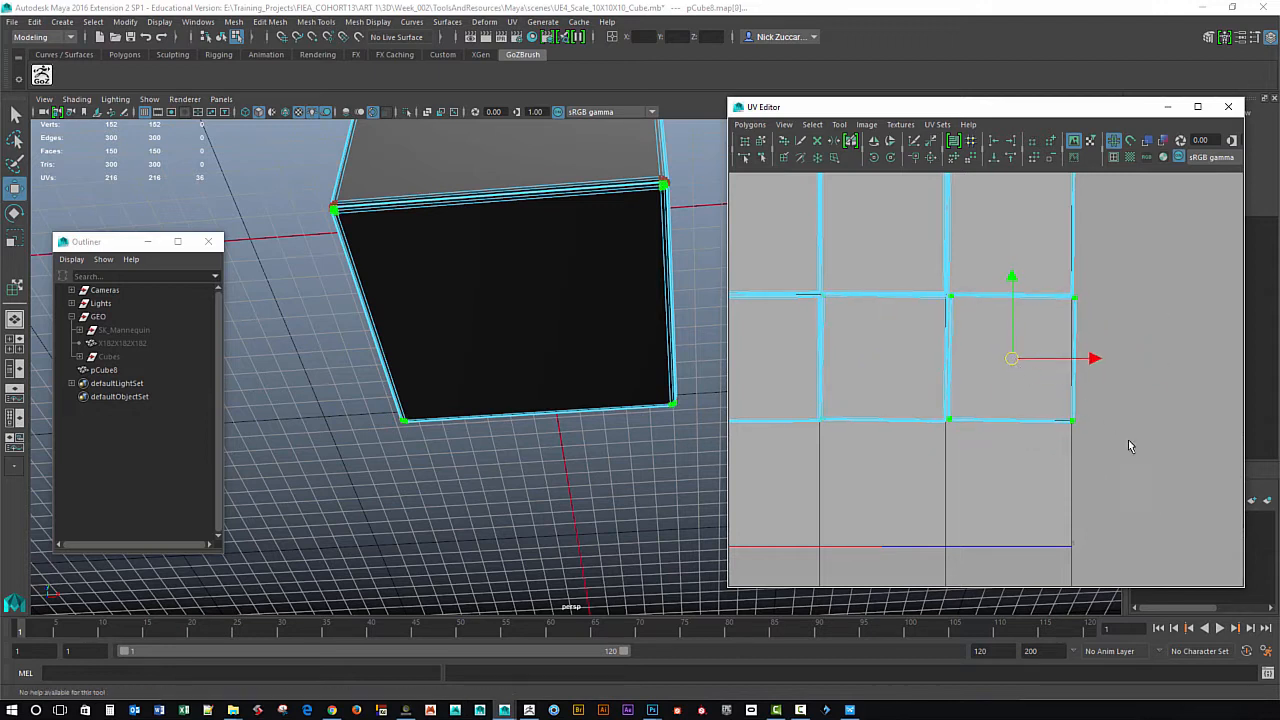
pyautogui.scroll(-4, 1006, 386)
pyautogui.keyDown('alt'); pyautogui.moveTo(1011, 400); pyautogui.dragTo(997, 418, button='middle'); pyautogui.keyUp('alt')
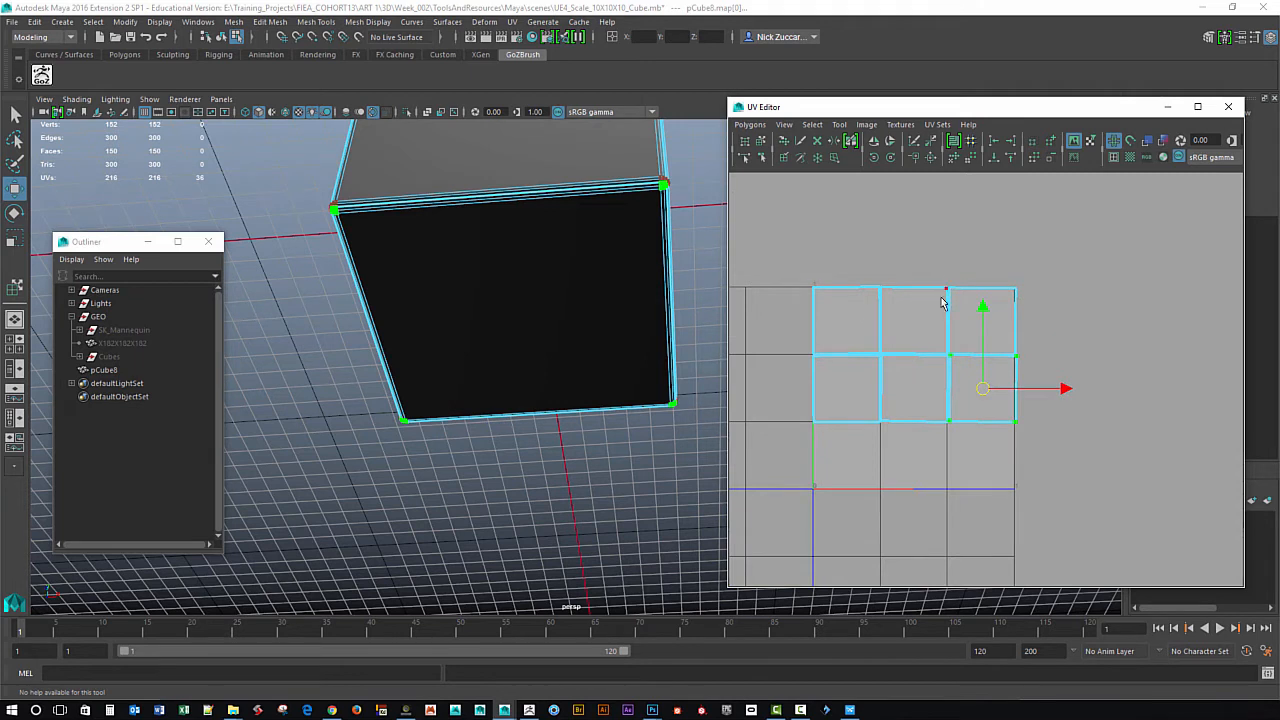
# Try to untangle the UVs selected along the shells' adjoining corners and undo it.
pyautogui.moveTo(902, 264); pyautogui.dragTo(1049, 432)
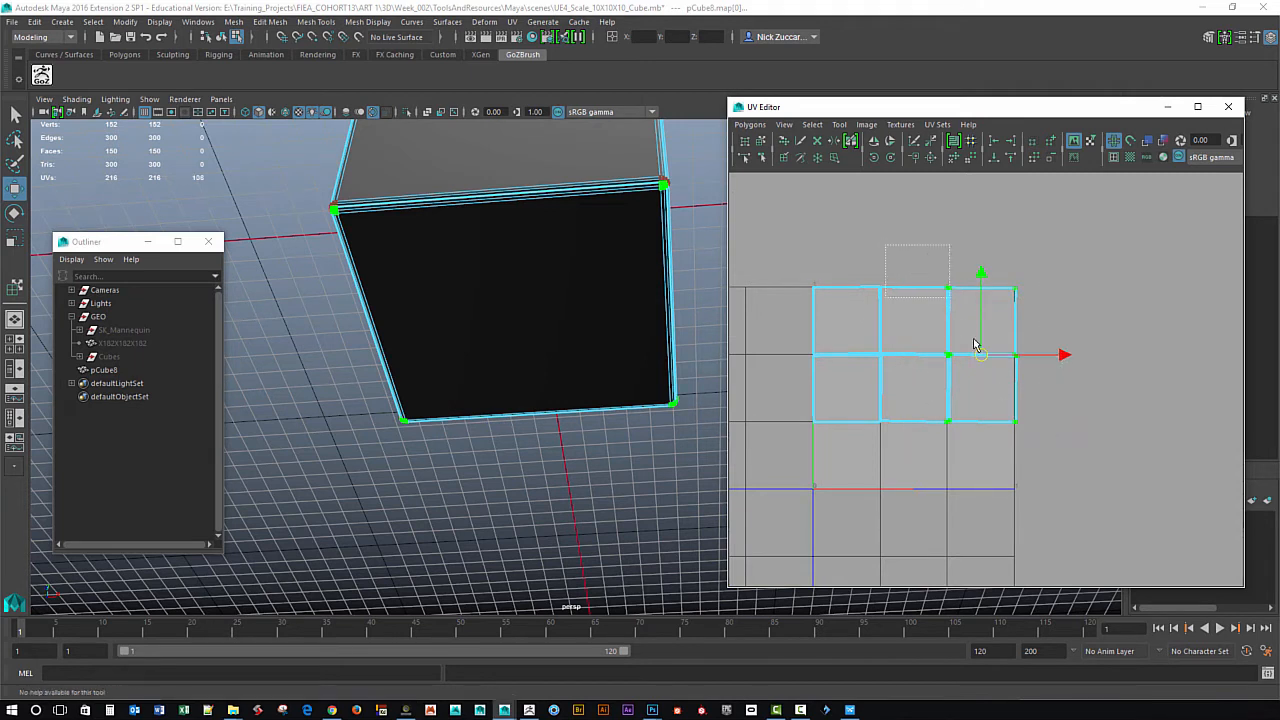
pyautogui.moveTo(888, 244); pyautogui.dragTo(1044, 466)
pyautogui.moveTo(787, 462); pyautogui.dragTo(1074, 400)
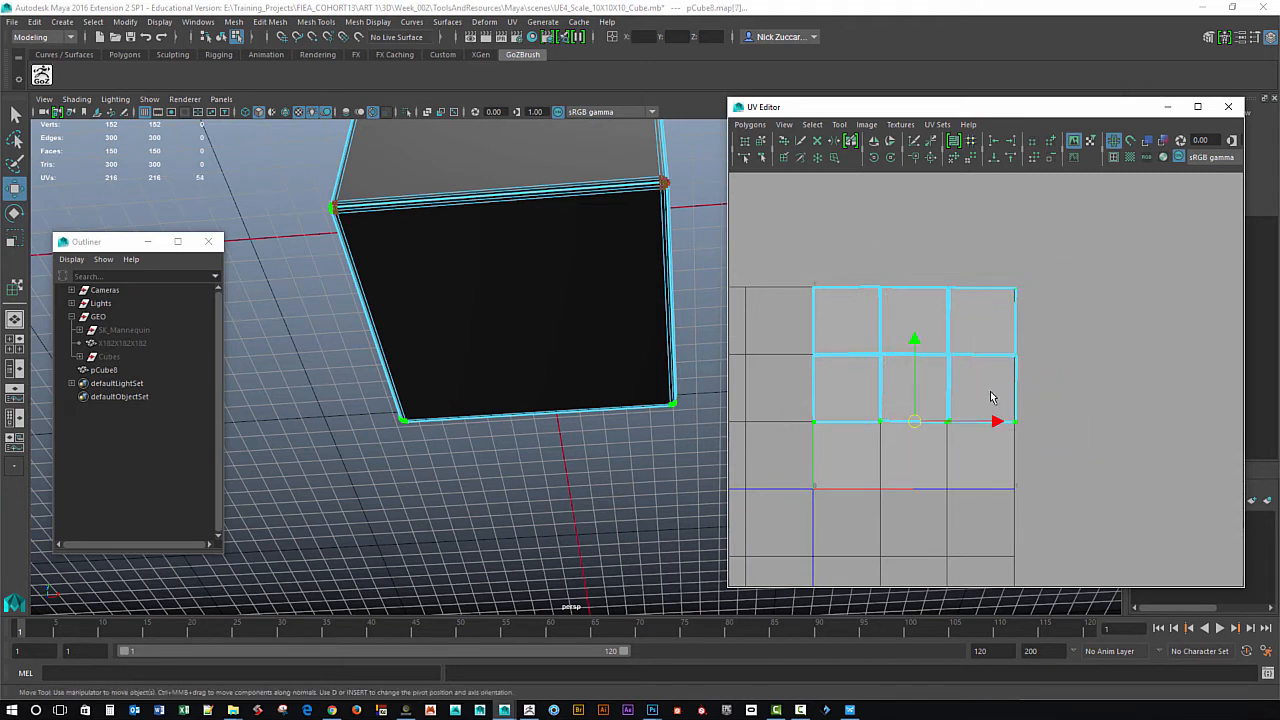
pyautogui.moveTo(926, 247); pyautogui.dragTo(1060, 454)
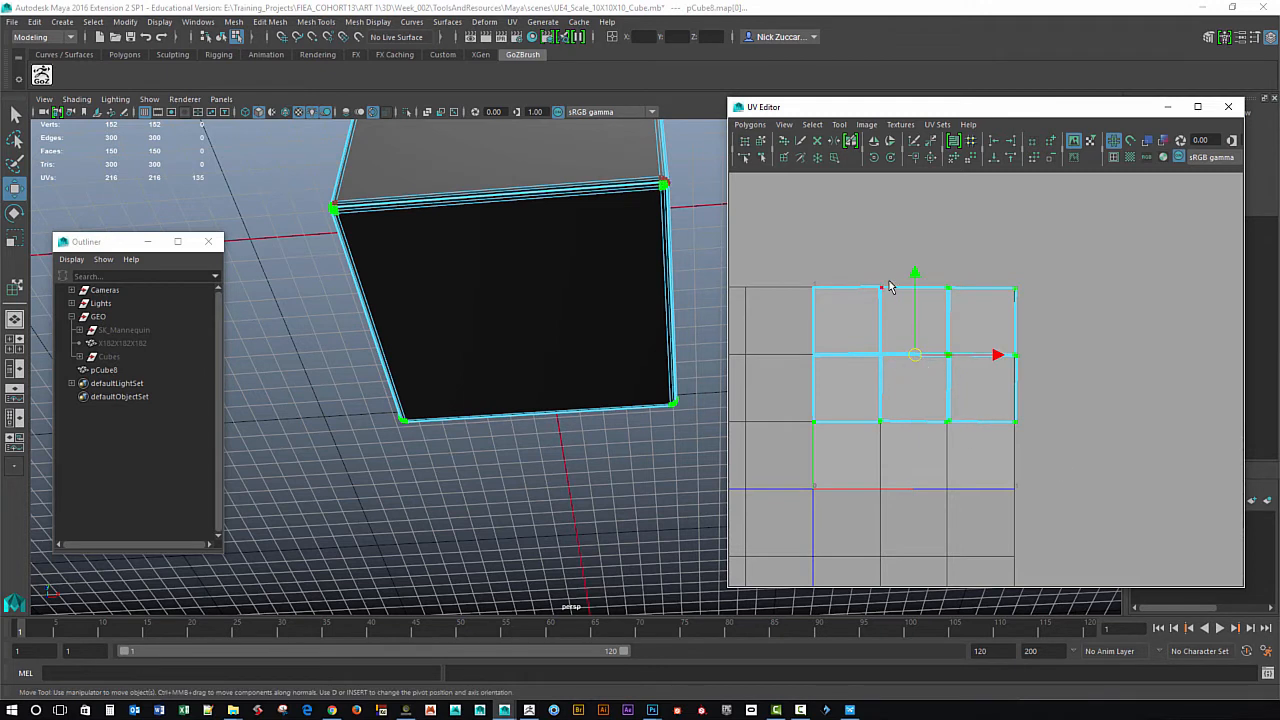
pyautogui.keyDown('shift'); pyautogui.moveTo(913, 360); pyautogui.dragTo(893, 344, button='right'); pyautogui.keyUp('shift')
pyautogui.hotkey('ctrl', 'z')
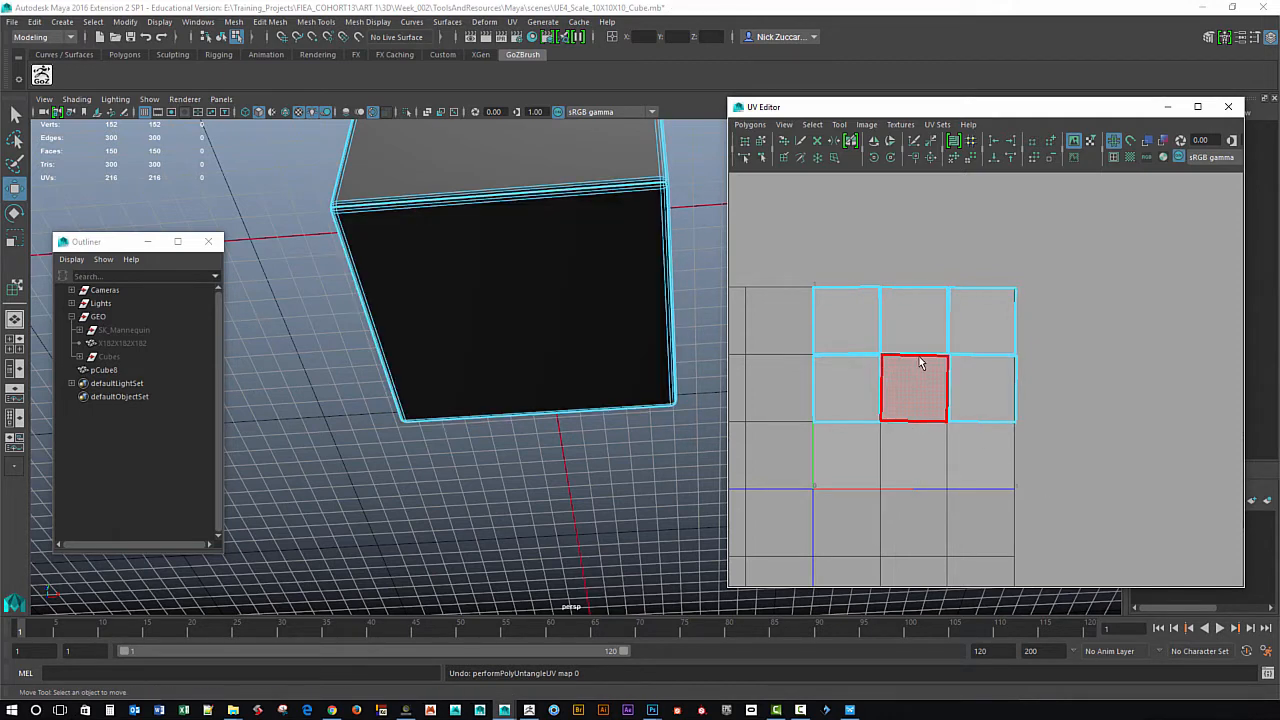
pyautogui.moveTo(924, 361); pyautogui.dragTo(978, 360, button='right')
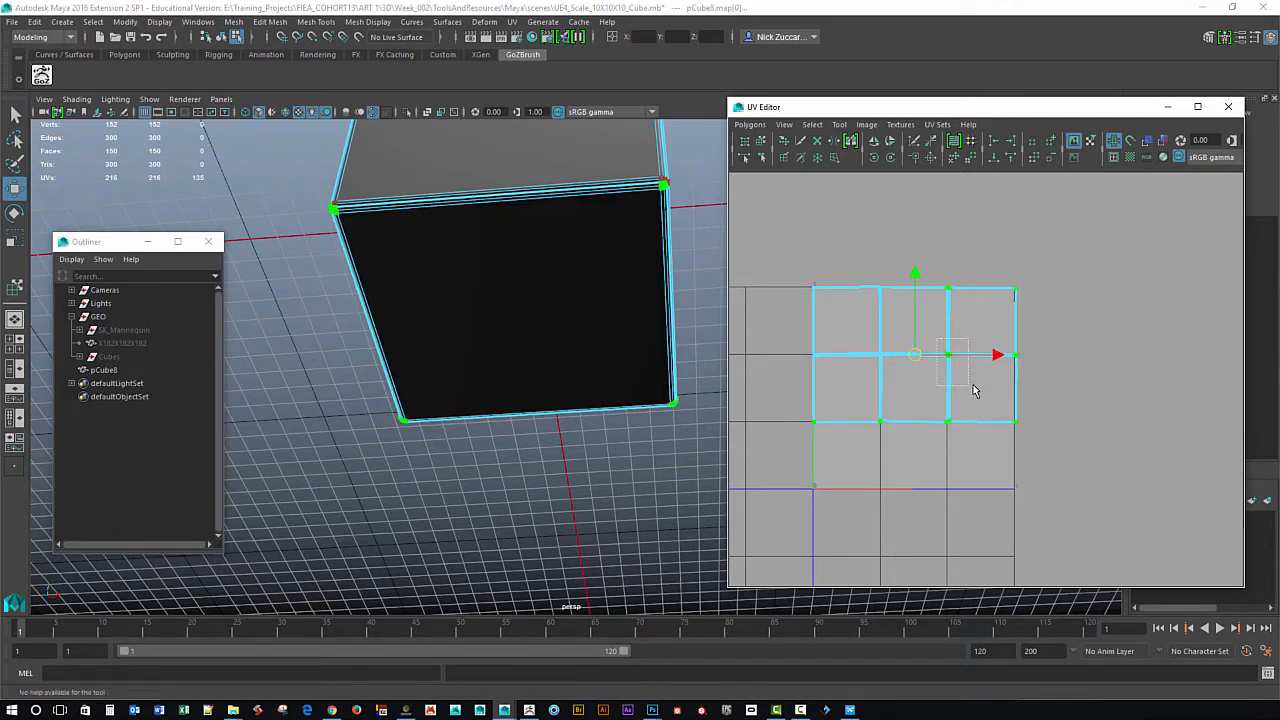
pyautogui.moveTo(974, 385); pyautogui.dragTo(928, 336)
# Select the faces of all the UV shells except the first top-row shell.
pyautogui.moveTo(938, 361); pyautogui.dragTo(894, 343, button='right')
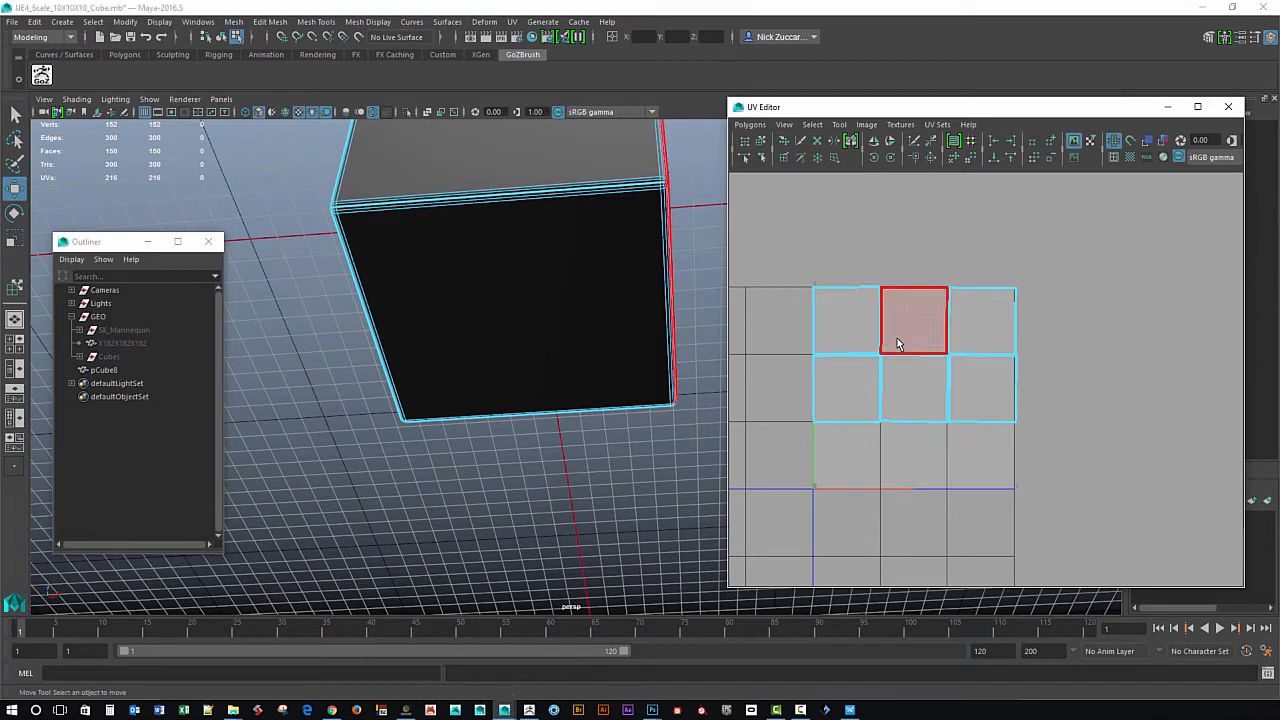
pyautogui.click(980, 412)
pyautogui.moveTo(1040, 330); pyautogui.dragTo(905, 498)
pyautogui.keyDown('shift'); pyautogui.moveTo(792, 483); pyautogui.dragTo(850, 395); pyautogui.keyUp('shift')
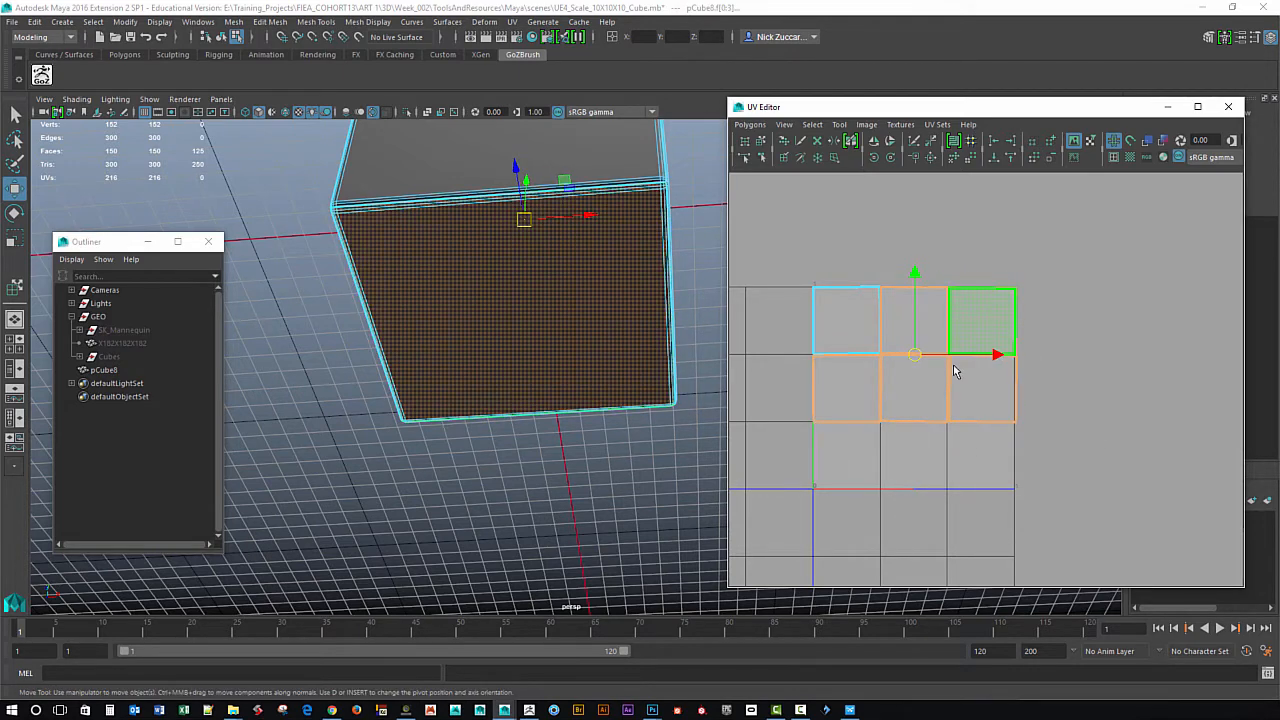
# Try to move the five selected shells freehand away from the first shell, and undo the moves.
pyautogui.moveTo(908, 356); pyautogui.dragTo(964, 423)
pyautogui.keyDown('alt'); pyautogui.moveTo(1005, 444); pyautogui.dragTo(961, 439, button='middle'); pyautogui.keyUp('alt')
pyautogui.keyDown('alt'); pyautogui.moveTo(964, 480); pyautogui.dragTo(1023, 499, button='right'); pyautogui.keyUp('alt')
pyautogui.moveTo(970, 461); pyautogui.dragTo(973, 419, button='middle')
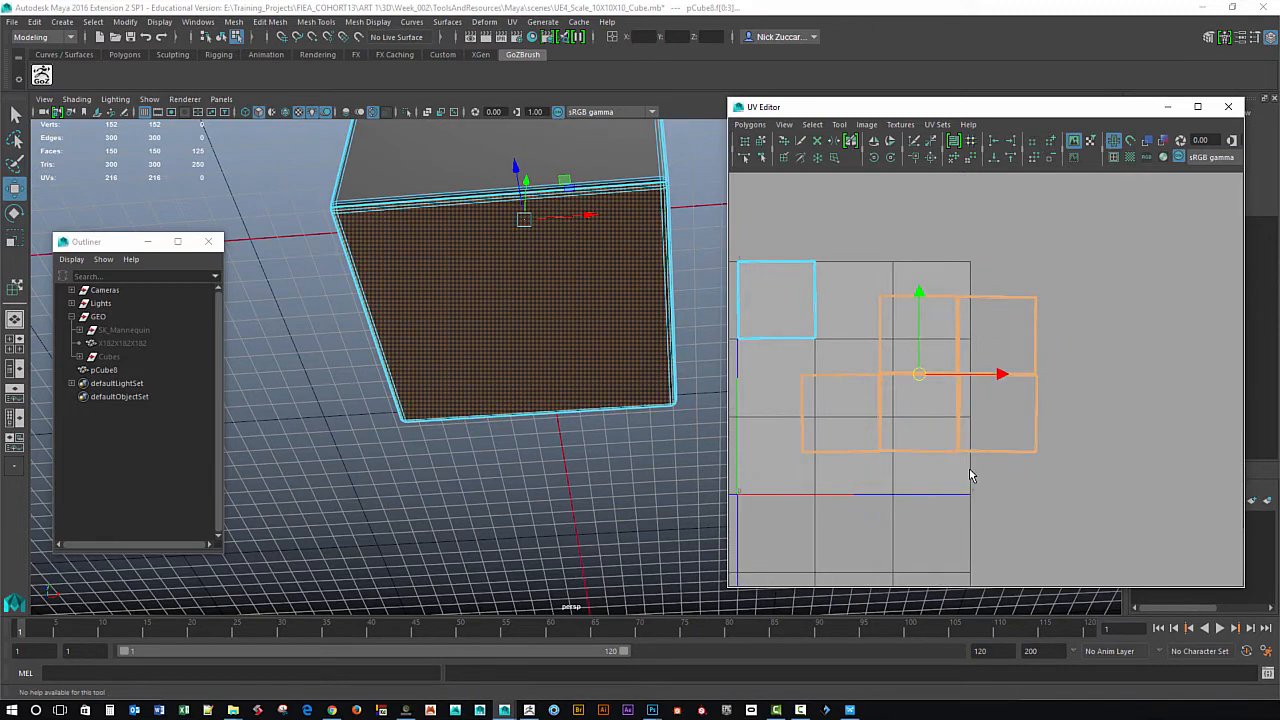
pyautogui.hotkey('ctrl', 'z')
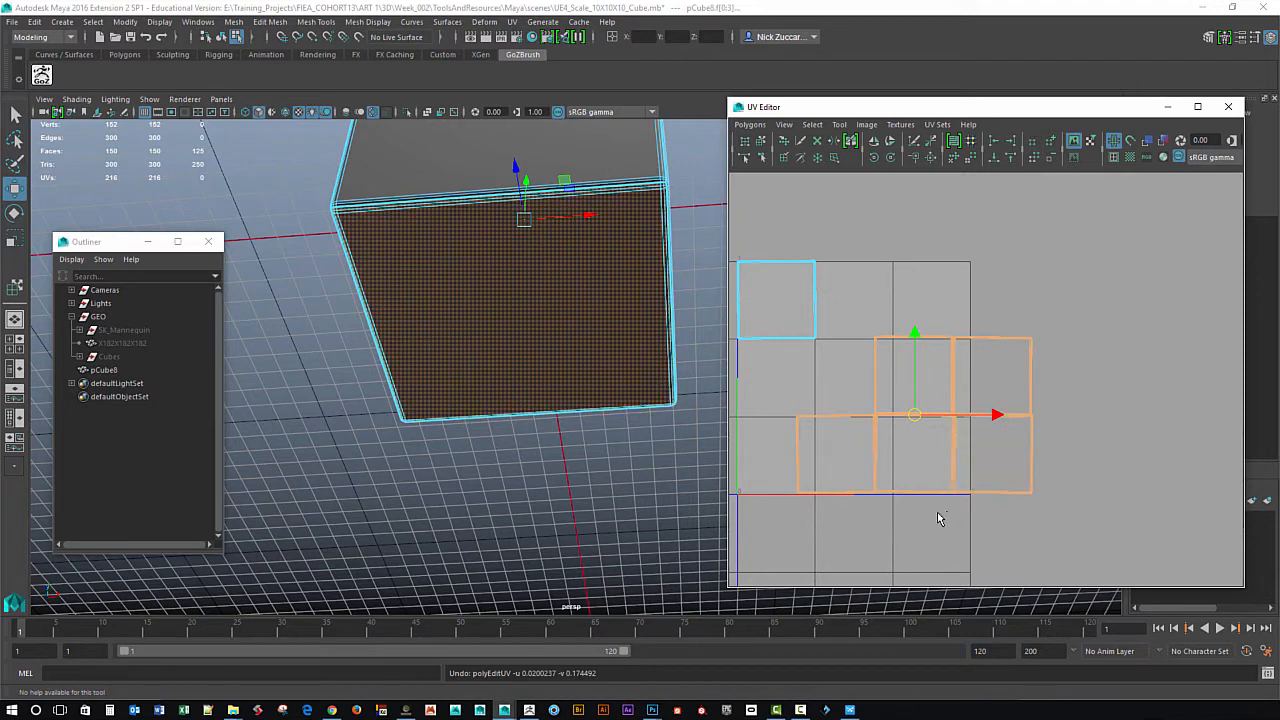
pyautogui.keyDown('alt'); pyautogui.moveTo(955, 555); pyautogui.dragTo(1041, 514, button='middle'); pyautogui.keyUp('alt')
pyautogui.moveTo(1050, 506)
pyautogui.keyDown('alt'); pyautogui.mouseDown(button='right')
pyautogui.moveTo(1032, 491)
pyautogui.moveTo(1027, 503)
pyautogui.mouseUp(button='right'); pyautogui.keyUp('alt')
pyautogui.hotkey('ctrl', 'z')
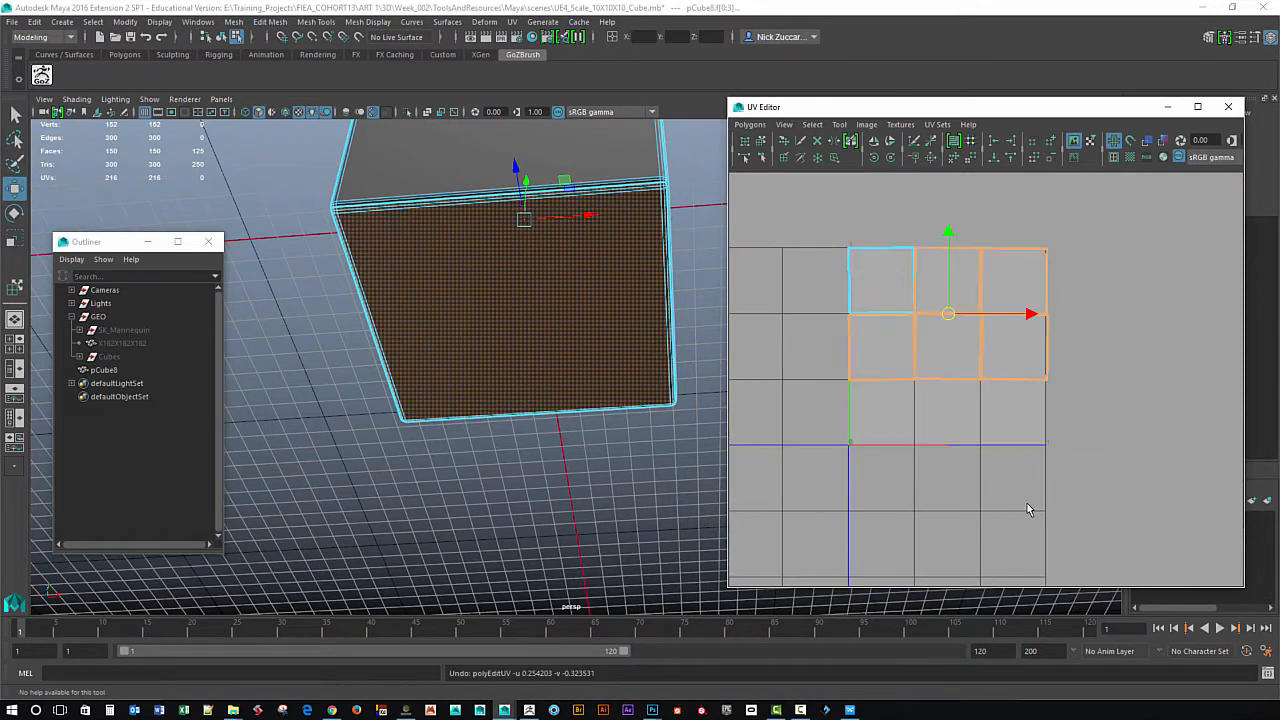
# Reposition and widen the UV Editor window until its UV nudge controls are fully shown.
pyautogui.moveTo(988, 107); pyautogui.dragTo(846, 103)
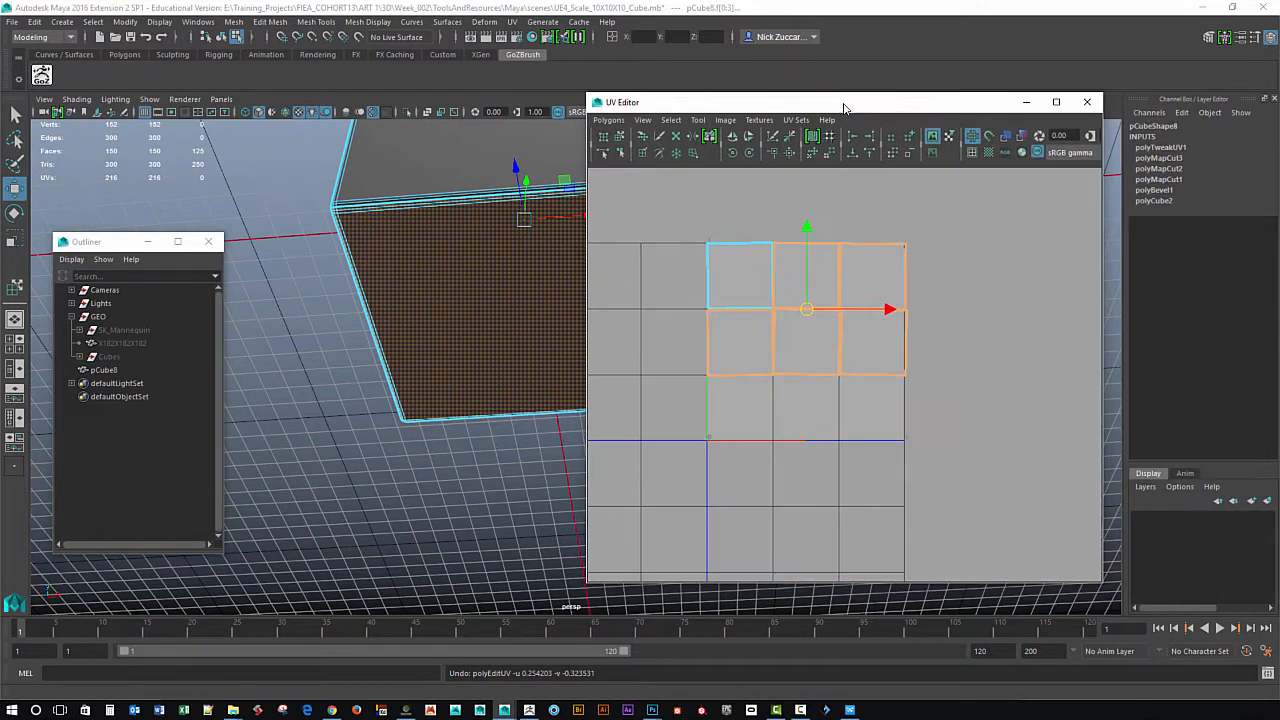
pyautogui.moveTo(1104, 590); pyautogui.dragTo(1240, 595)
pyautogui.moveTo(979, 106); pyautogui.dragTo(752, 112)
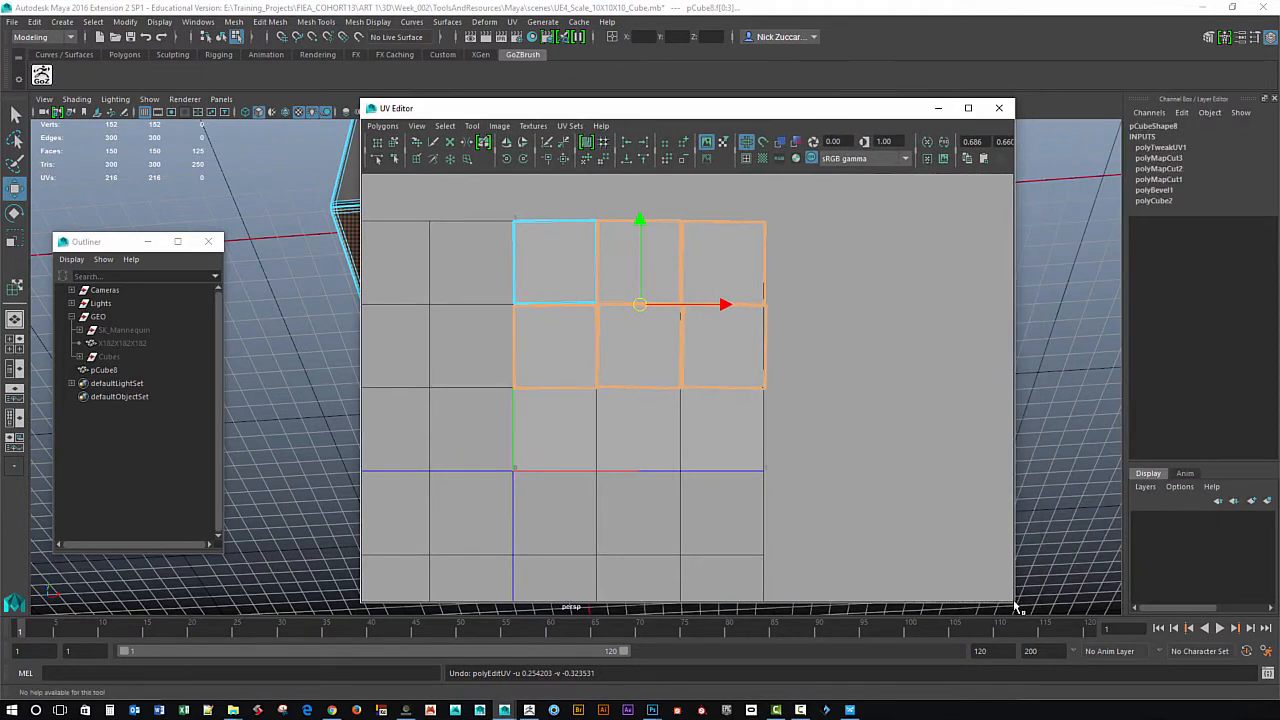
pyautogui.moveTo(1014, 605); pyautogui.dragTo(1166, 603)
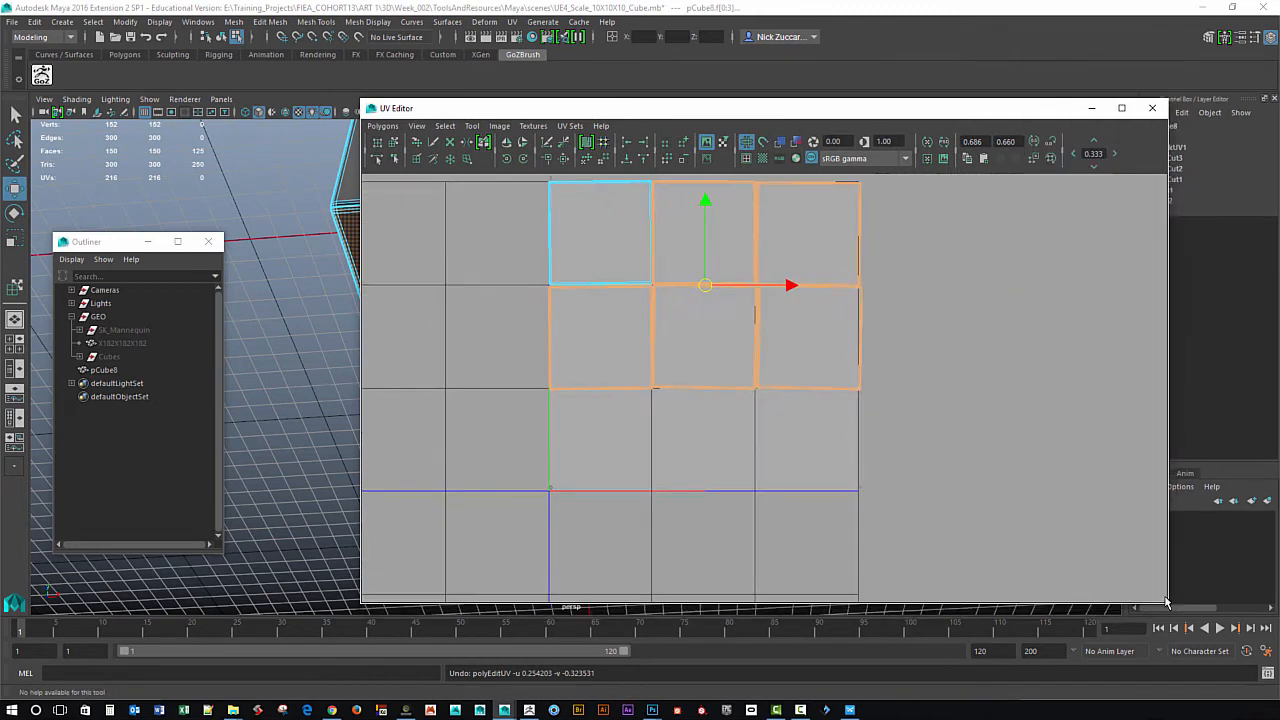
# Nudge the five selected shells down in V by four increments of 0.25, clearing the space around the first shell.
pyautogui.click(1094, 167)
pyautogui.click(1092, 166)
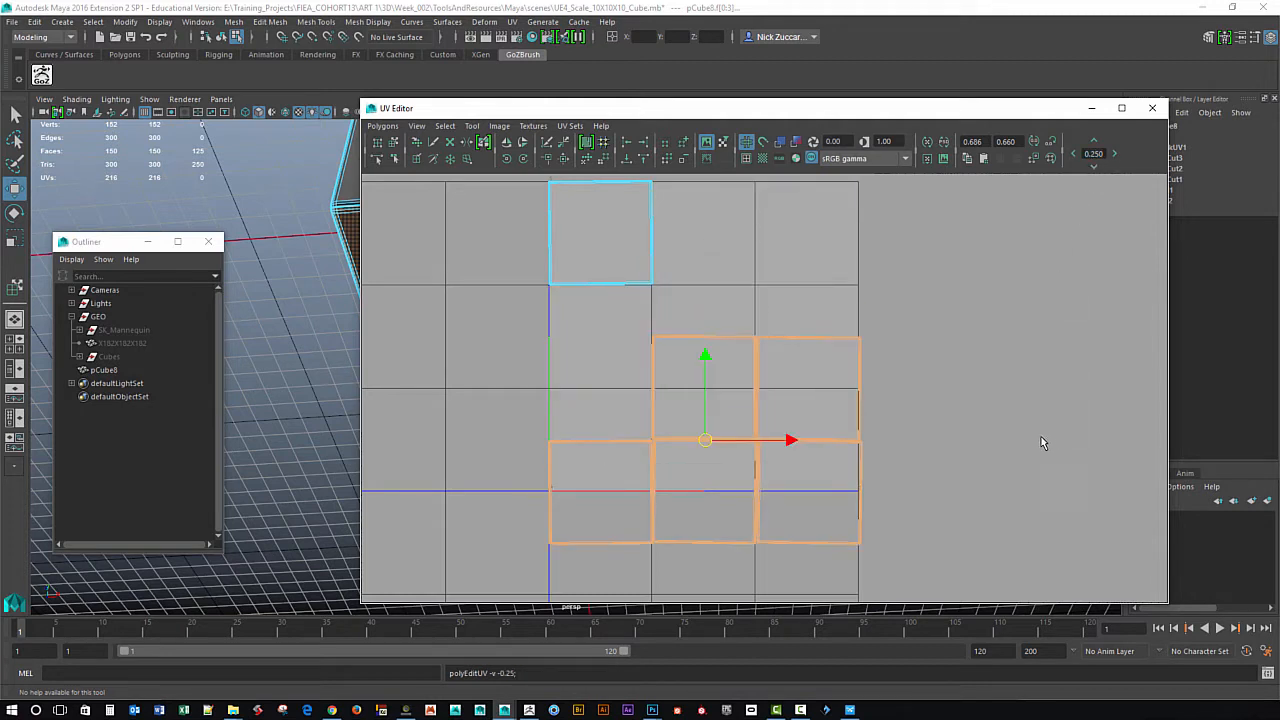
pyautogui.keyDown('alt'); pyautogui.moveTo(1053, 468); pyautogui.dragTo(1048, 426, button='middle'); pyautogui.keyUp('alt')
pyautogui.keyDown('alt'); pyautogui.moveTo(1048, 426); pyautogui.dragTo(954, 369, button='right'); pyautogui.keyUp('alt')
pyautogui.keyDown('alt'); pyautogui.moveTo(1022, 293); pyautogui.dragTo(1010, 338, button='middle'); pyautogui.keyUp('alt')
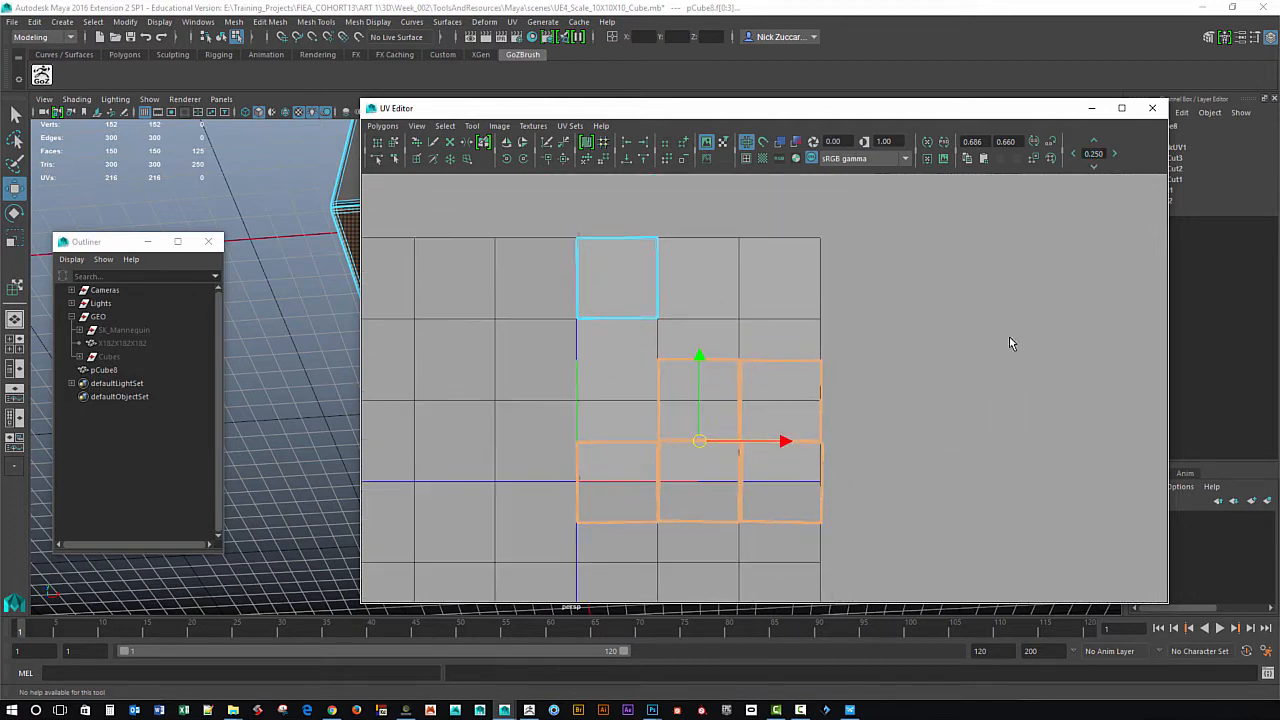
pyautogui.click(1094, 167)
pyautogui.click(1094, 167)
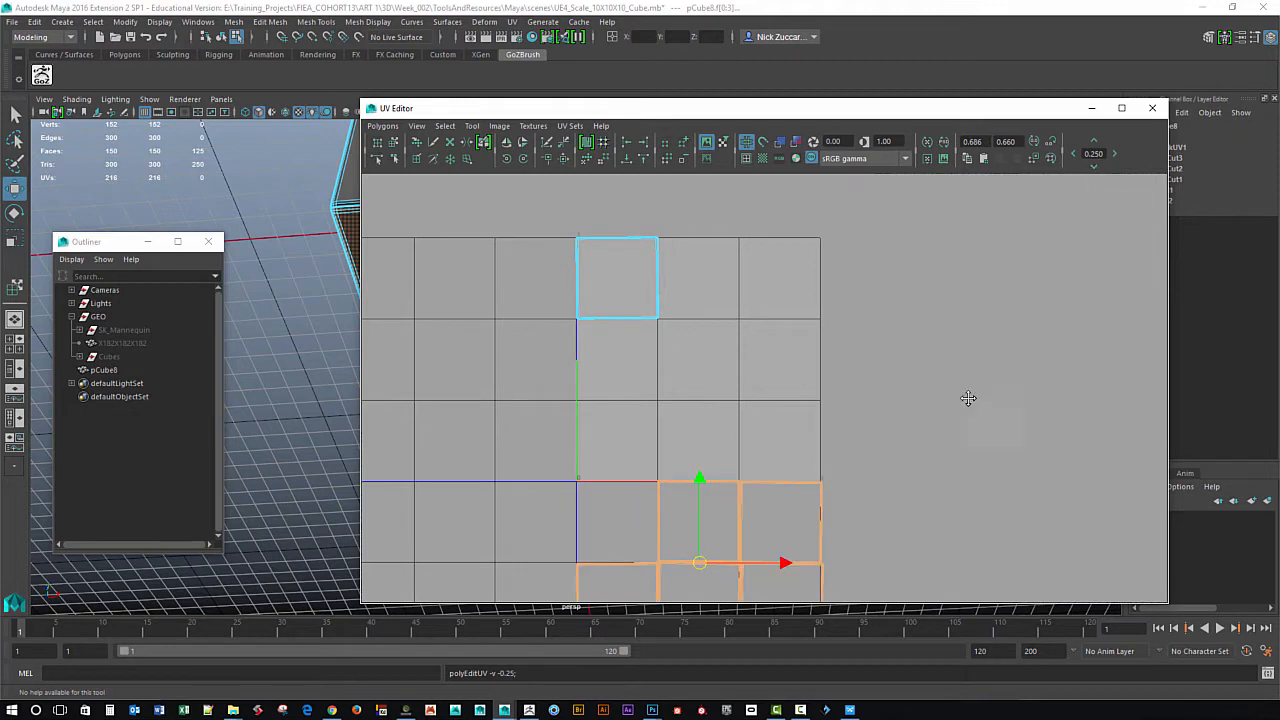
# Switch to UV selection and frame the single shell remaining in the first top-row cell.
pyautogui.keyDown('alt'); pyautogui.moveTo(968, 398); pyautogui.dragTo(978, 271, button='middle'); pyautogui.keyUp('alt')
pyautogui.keyDown('alt'); pyautogui.moveTo(748, 450); pyautogui.dragTo(734, 491, button='middle'); pyautogui.keyUp('alt')
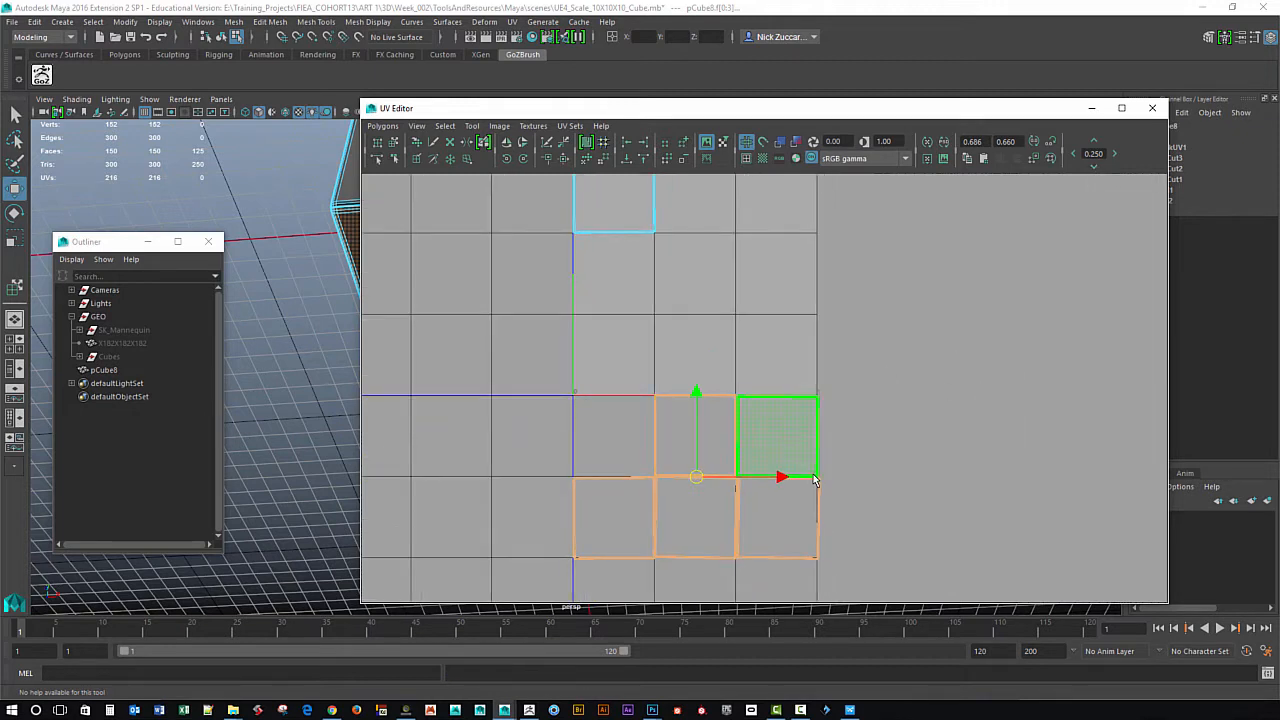
pyautogui.keyDown('alt'); pyautogui.moveTo(812, 479); pyautogui.dragTo(833, 565, button='middle'); pyautogui.keyUp('alt')
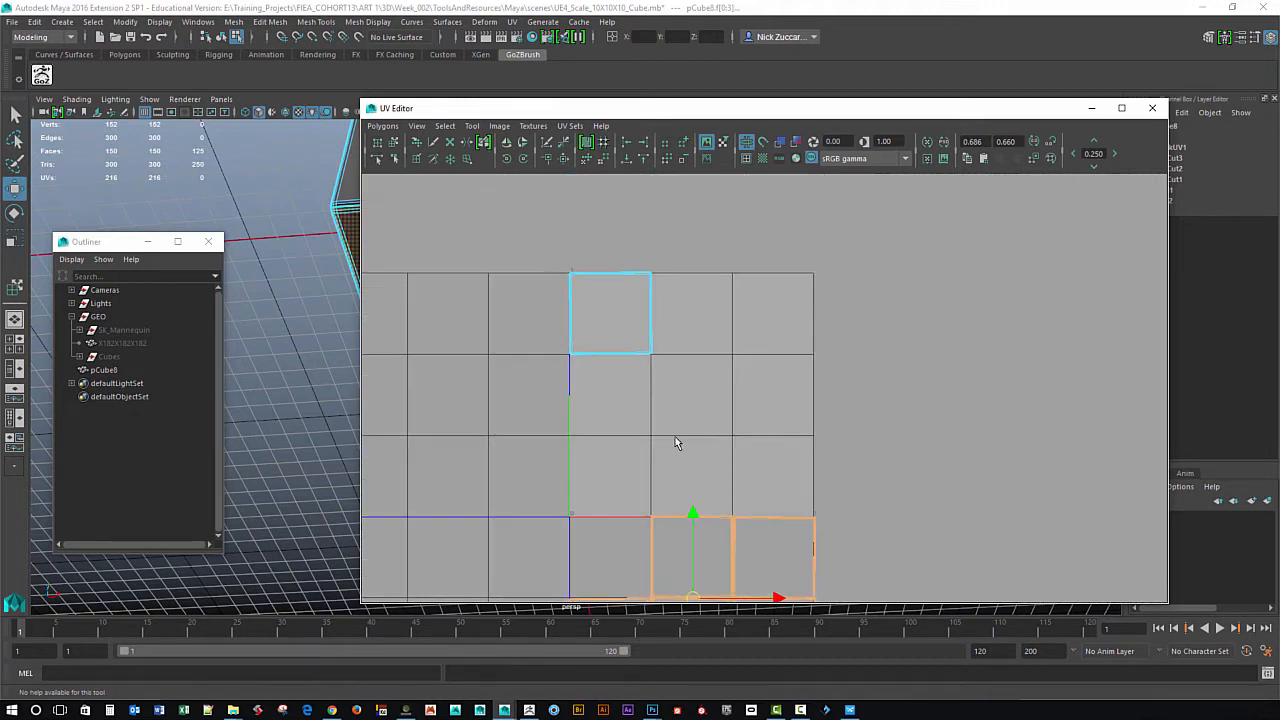
pyautogui.keyDown('alt'); pyautogui.moveTo(720, 500); pyautogui.dragTo(751, 393, button='middle'); pyautogui.keyUp('alt')
pyautogui.keyDown('alt'); pyautogui.moveTo(653, 358); pyautogui.dragTo(653, 391, button='middle'); pyautogui.keyUp('alt')
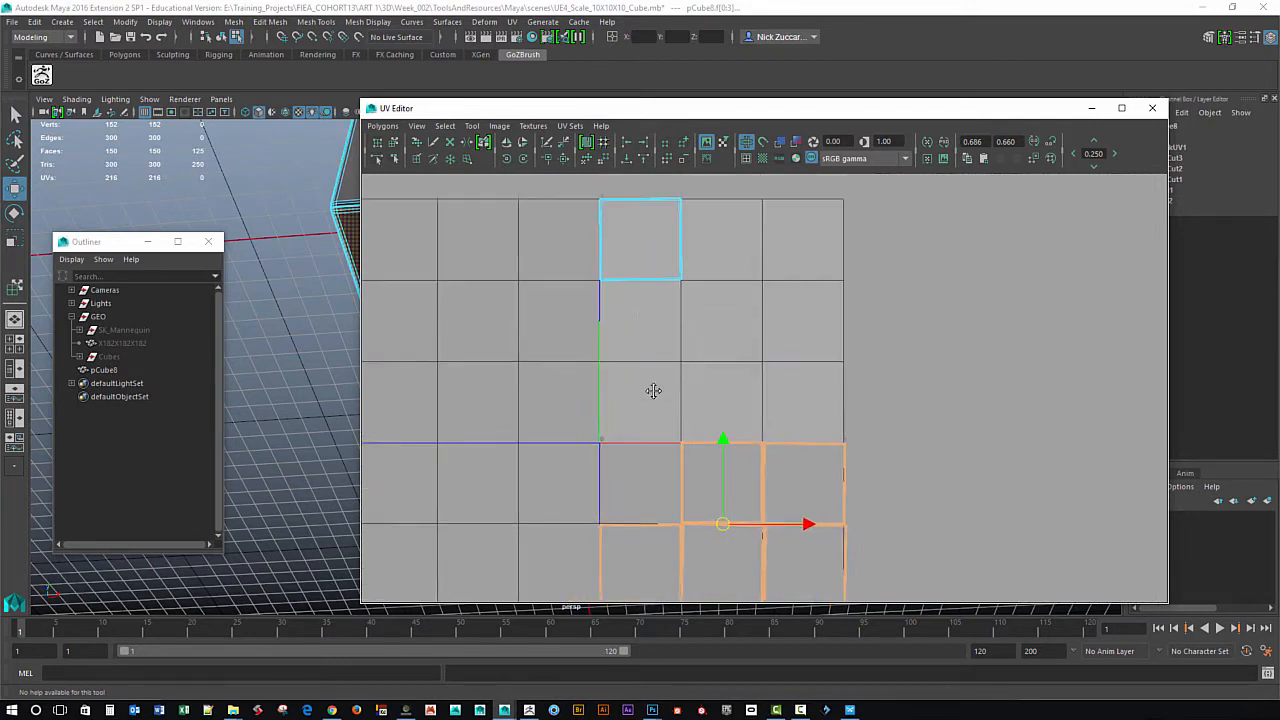
pyautogui.keyDown('alt'); pyautogui.moveTo(640, 284); pyautogui.dragTo(631, 408, button='middle'); pyautogui.keyUp('alt')
pyautogui.rightClick(631, 410)
pyautogui.click(686, 410)
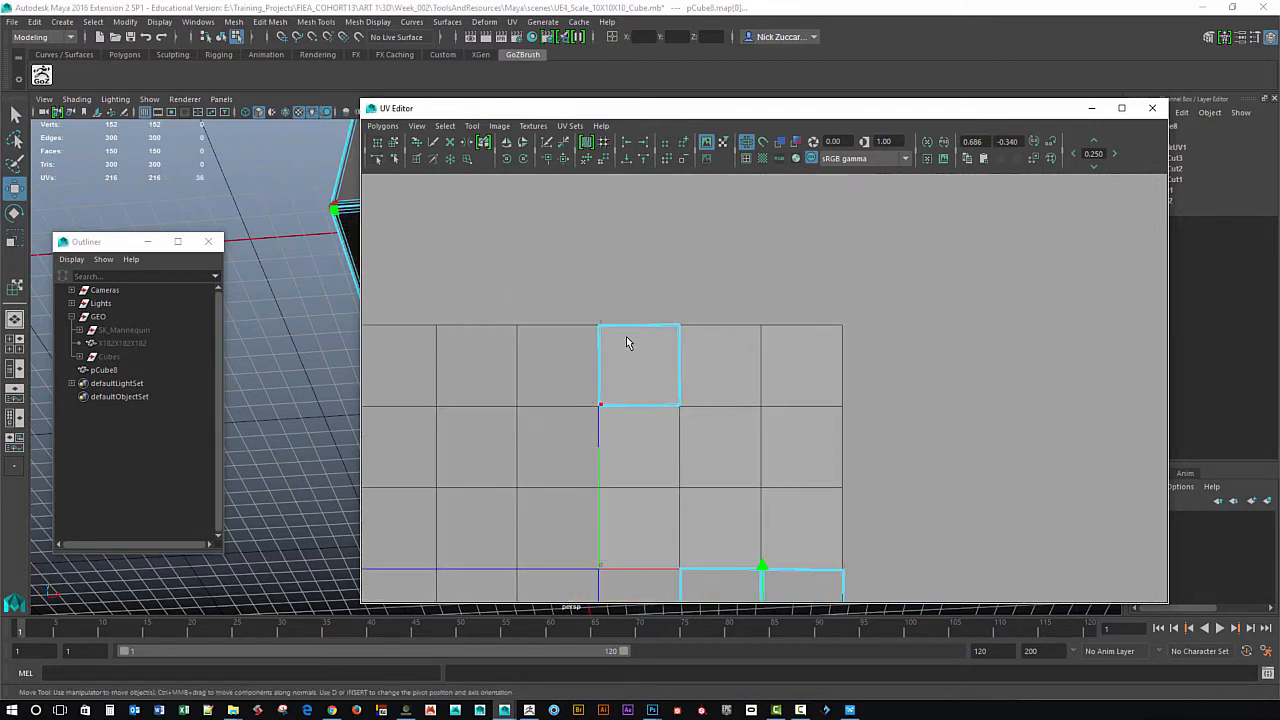
pyautogui.moveTo(586, 310); pyautogui.dragTo(696, 403)
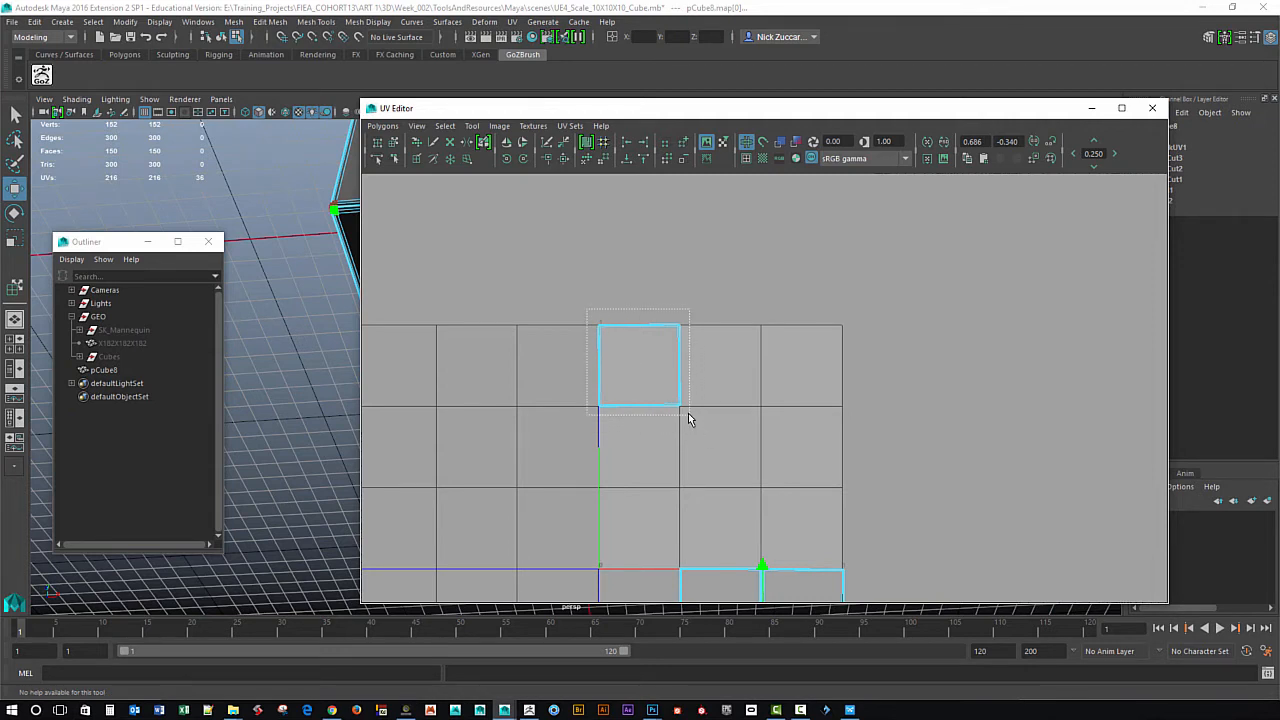
pyautogui.press('f')
pyautogui.keyDown('alt'); pyautogui.moveTo(734, 426); pyautogui.dragTo(634, 406, button='middle'); pyautogui.keyUp('alt')
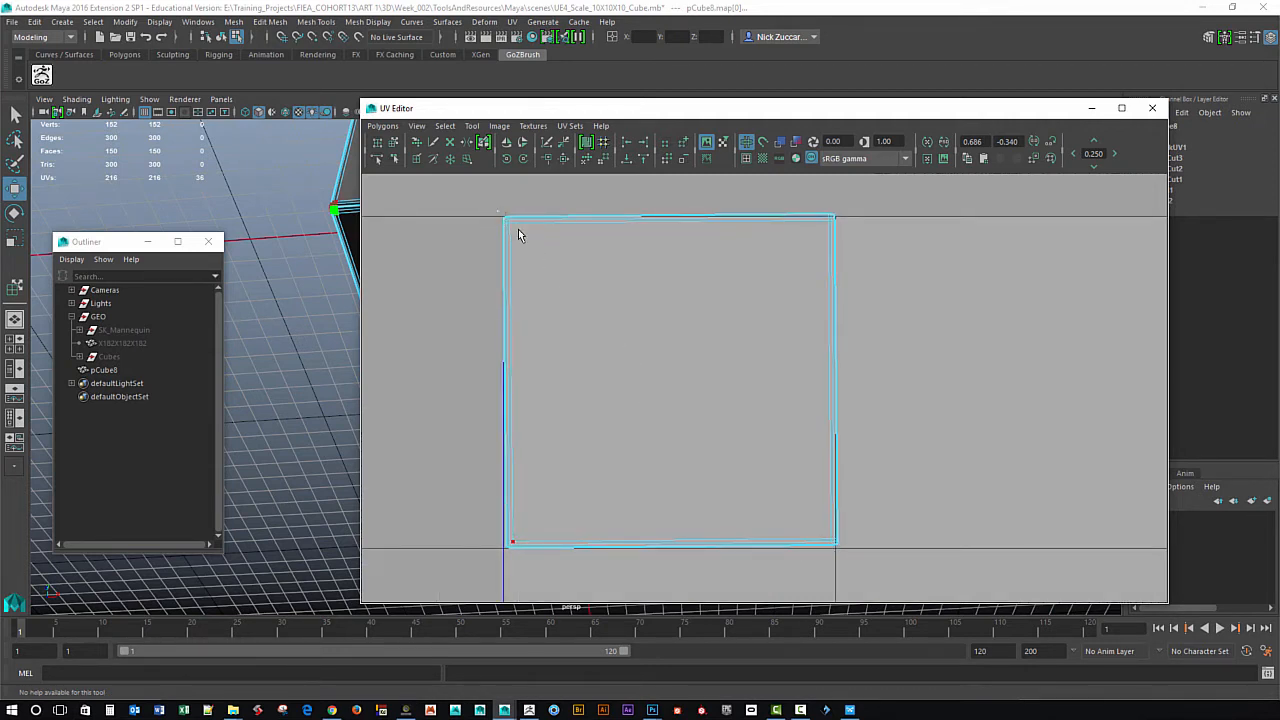
# Select the UVs at the shell's upper-left and lower-left corners and snap them horizontally onto the cell's left grid line.
pyautogui.moveTo(518, 229); pyautogui.dragTo(849, 554)
pyautogui.press('f')
pyautogui.keyDown('alt'); pyautogui.moveTo(840, 517); pyautogui.dragTo(797, 523, button='middle'); pyautogui.keyUp('alt')
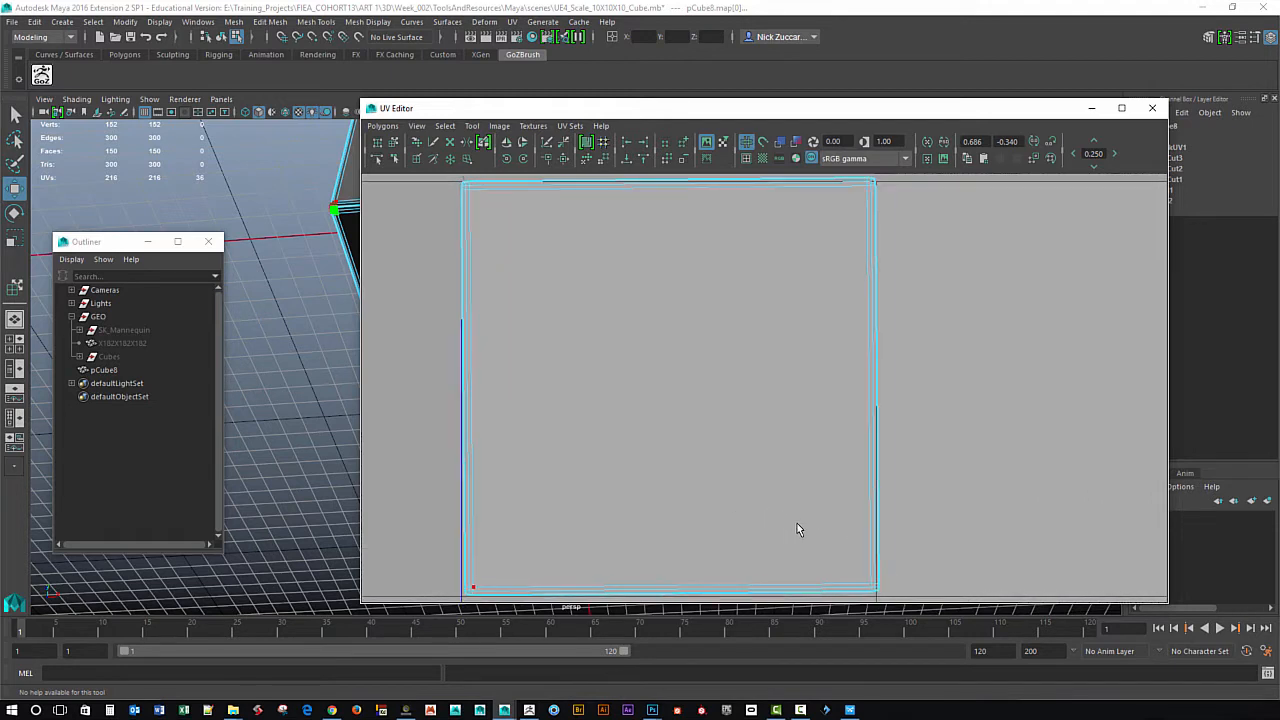
pyautogui.keyDown('alt'); pyautogui.moveTo(797, 523); pyautogui.dragTo(759, 500, button='right'); pyautogui.keyUp('alt')
pyautogui.keyDown('alt'); pyautogui.moveTo(787, 511); pyautogui.dragTo(766, 495, button='middle'); pyautogui.keyUp('alt')
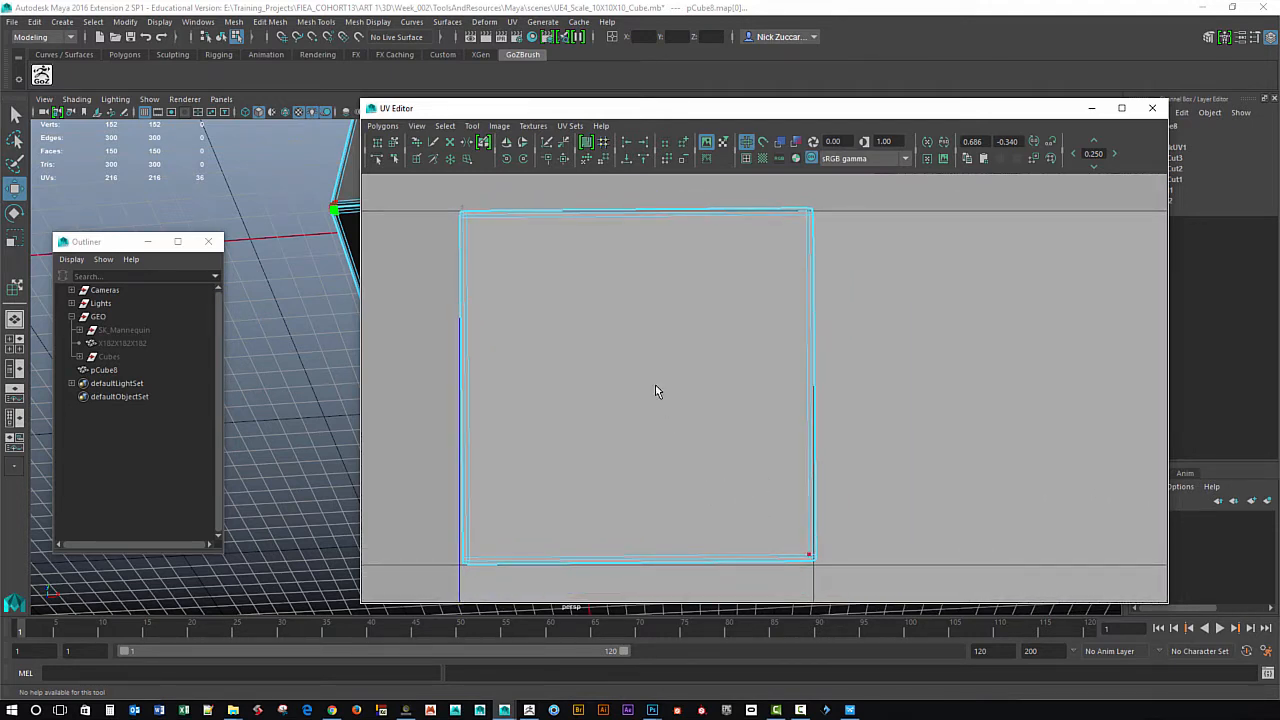
pyautogui.keyDown('alt'); pyautogui.moveTo(580, 363); pyautogui.dragTo(612, 376, button='middle'); pyautogui.keyUp('alt')
pyautogui.keyDown('alt'); pyautogui.moveTo(582, 383); pyautogui.dragTo(595, 393, button='right'); pyautogui.keyUp('alt')
pyautogui.keyDown('alt'); pyautogui.moveTo(657, 504); pyautogui.dragTo(692, 480, button='middle'); pyautogui.keyUp('alt')
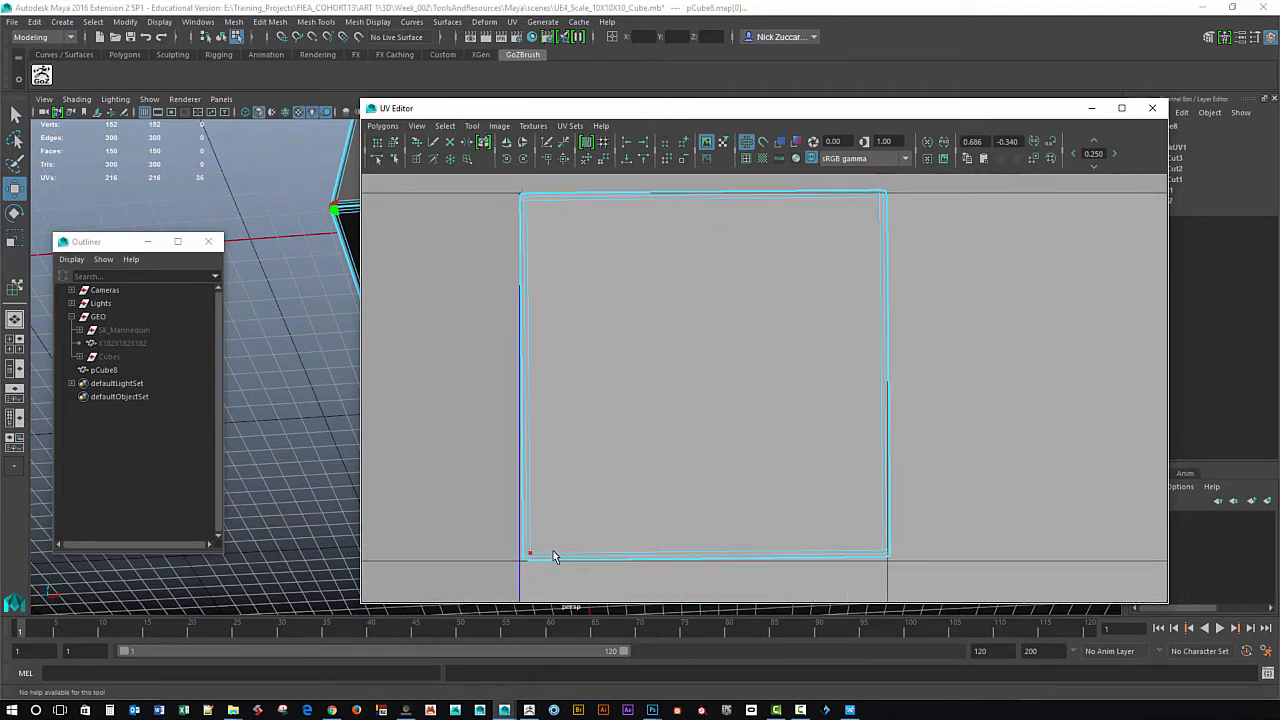
pyautogui.moveTo(532, 557); pyautogui.dragTo(582, 555, button='right')
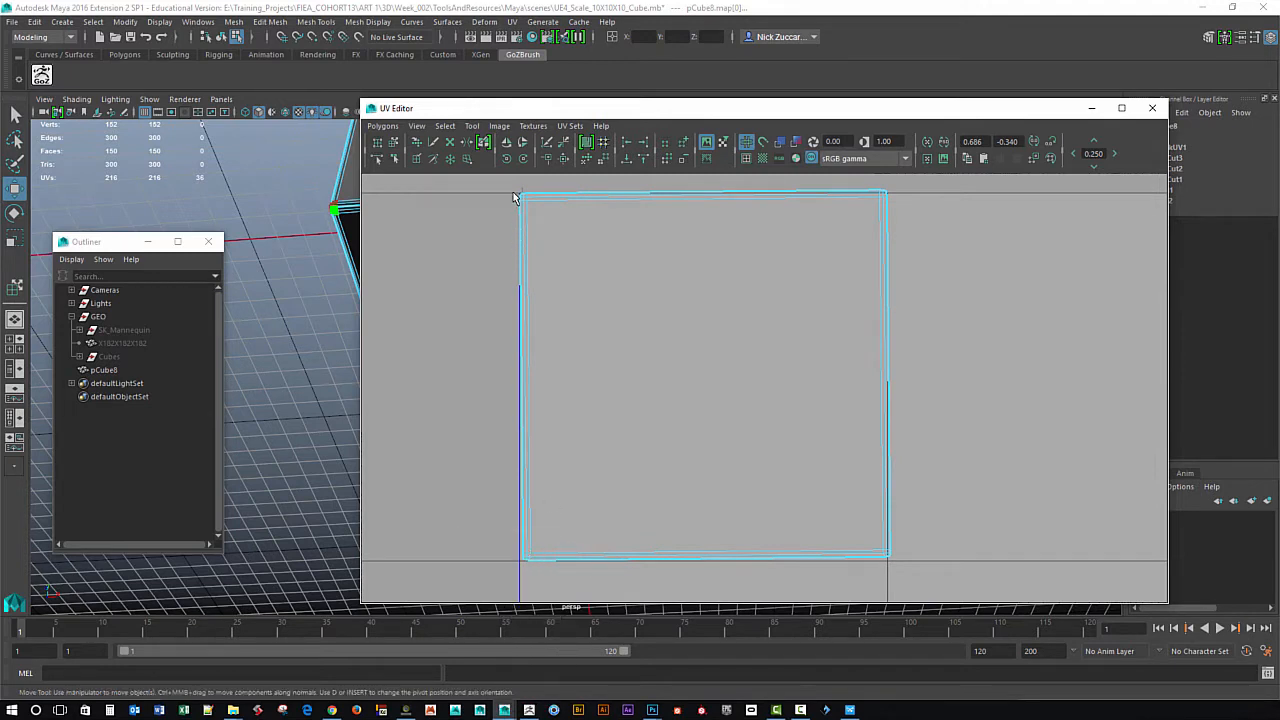
pyautogui.moveTo(512, 192); pyautogui.dragTo(527, 243)
pyautogui.keyDown('shift'); pyautogui.moveTo(523, 580); pyautogui.dragTo(540, 560); pyautogui.keyUp('shift')
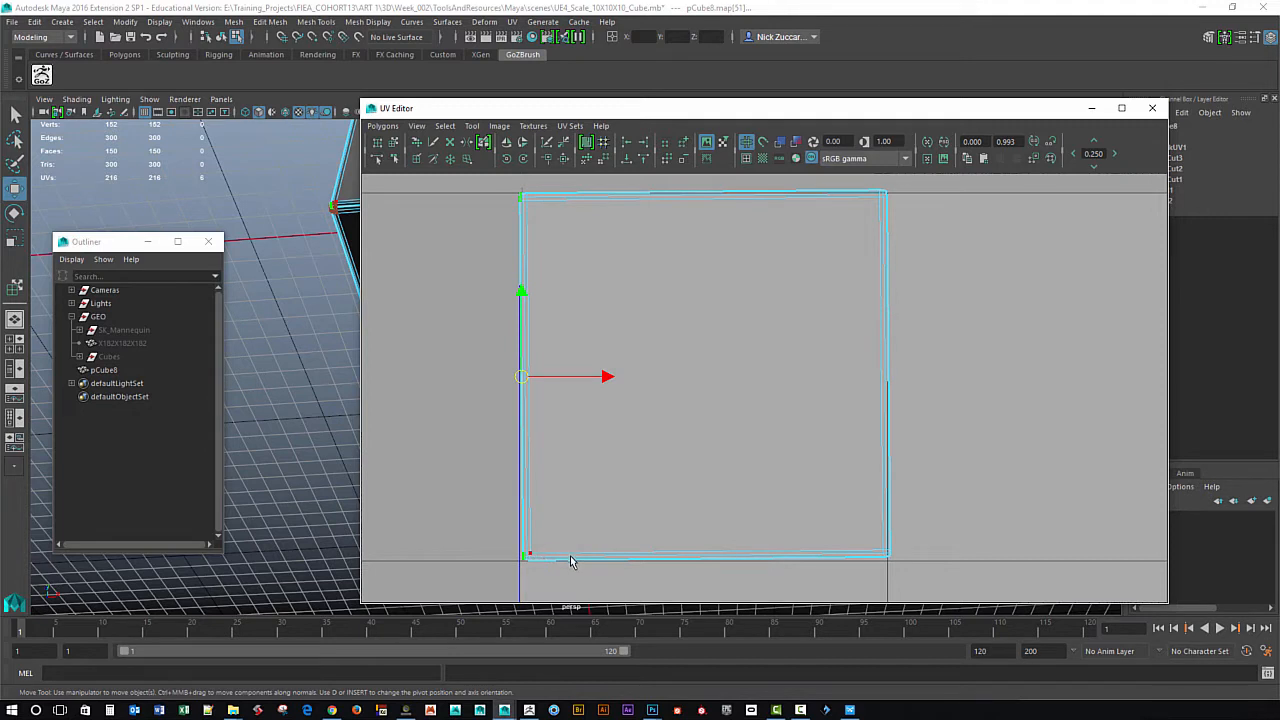
pyautogui.press('x')
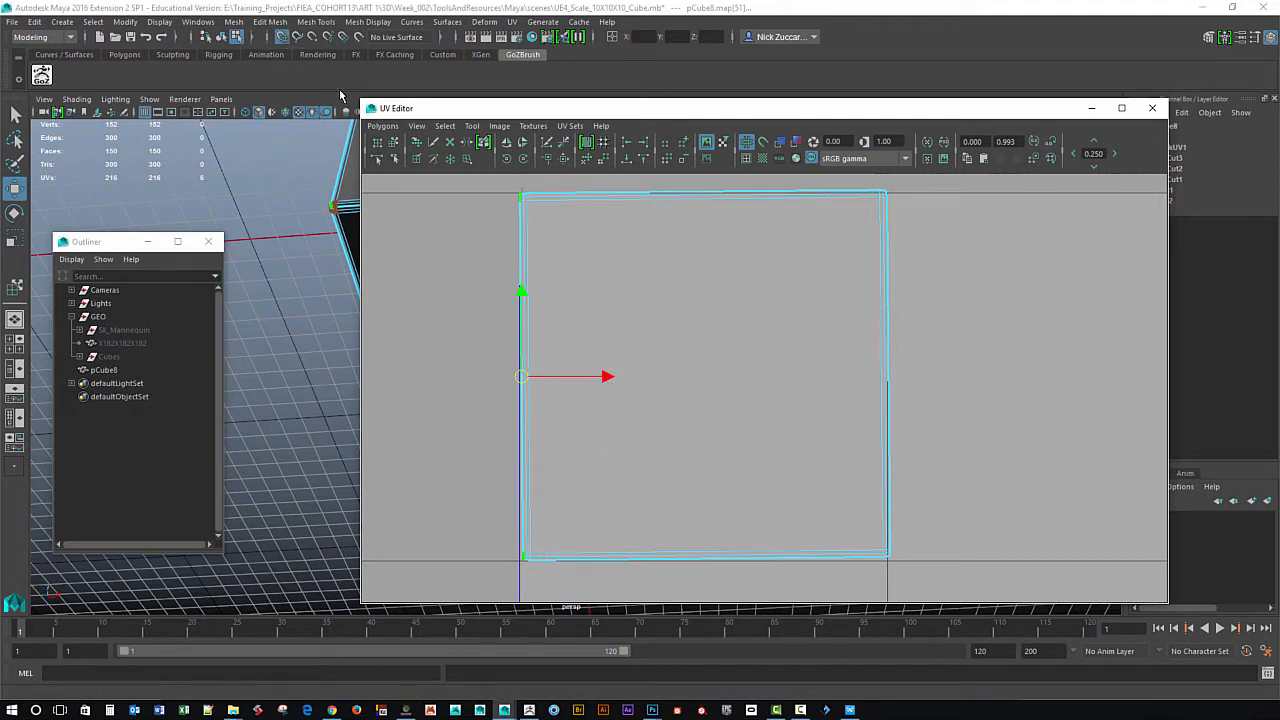
pyautogui.moveTo(604, 376); pyautogui.dragTo(577, 386)
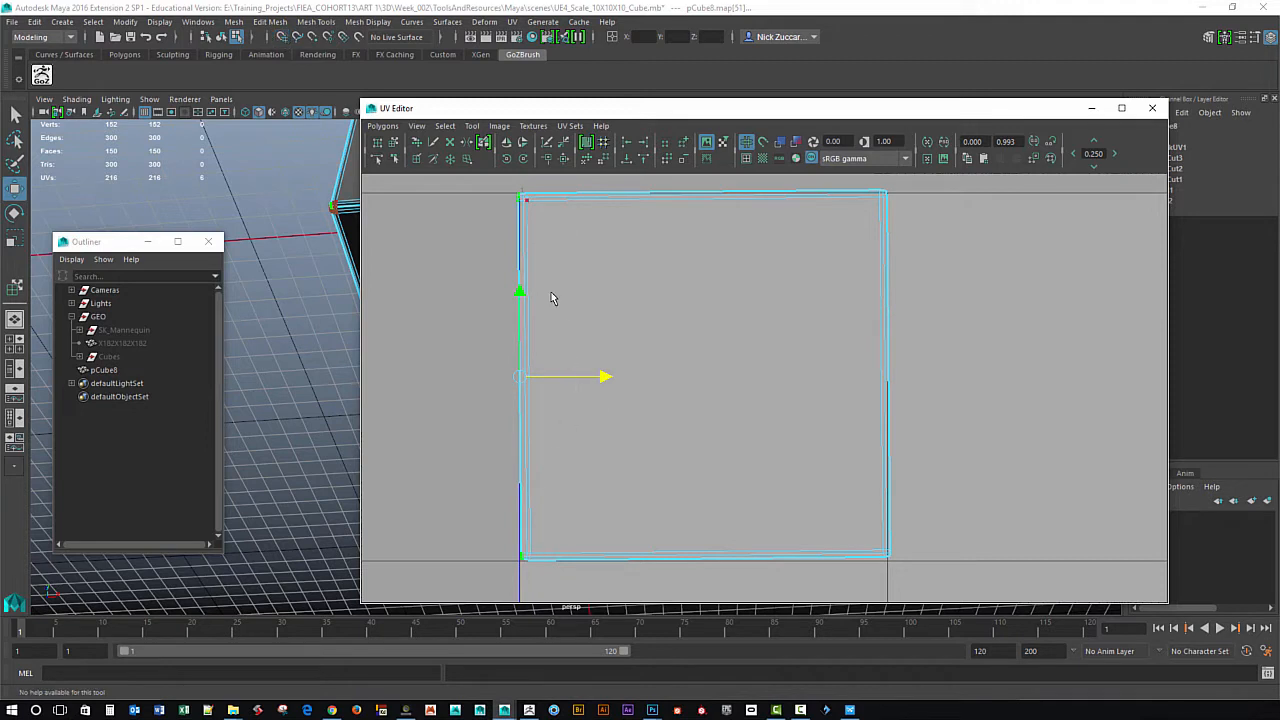
# Snap the remaining lower-left corner UVs horizontally onto the cell's left grid line.
pyautogui.keyDown('alt'); pyautogui.moveTo(527, 553); pyautogui.dragTo(583, 477, button='middle'); pyautogui.keyUp('alt')
pyautogui.scroll(2, 583, 477)
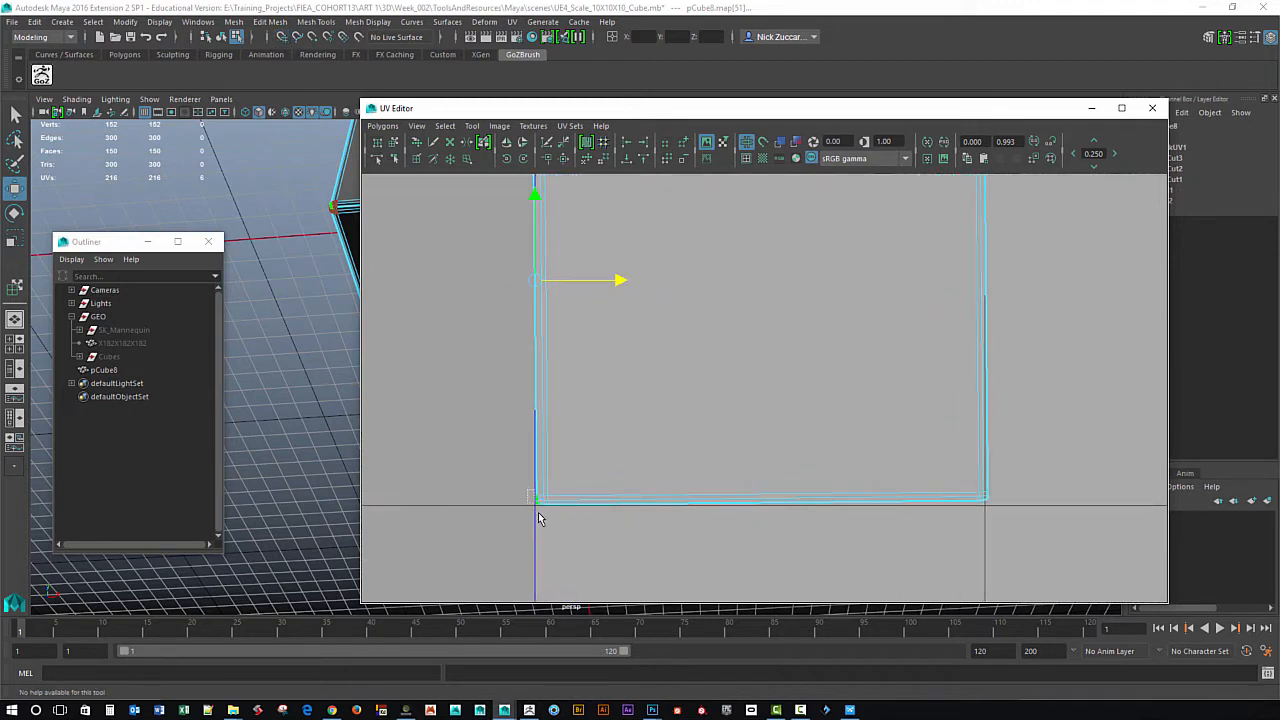
pyautogui.moveTo(538, 512); pyautogui.dragTo(579, 504)
pyautogui.press('x')
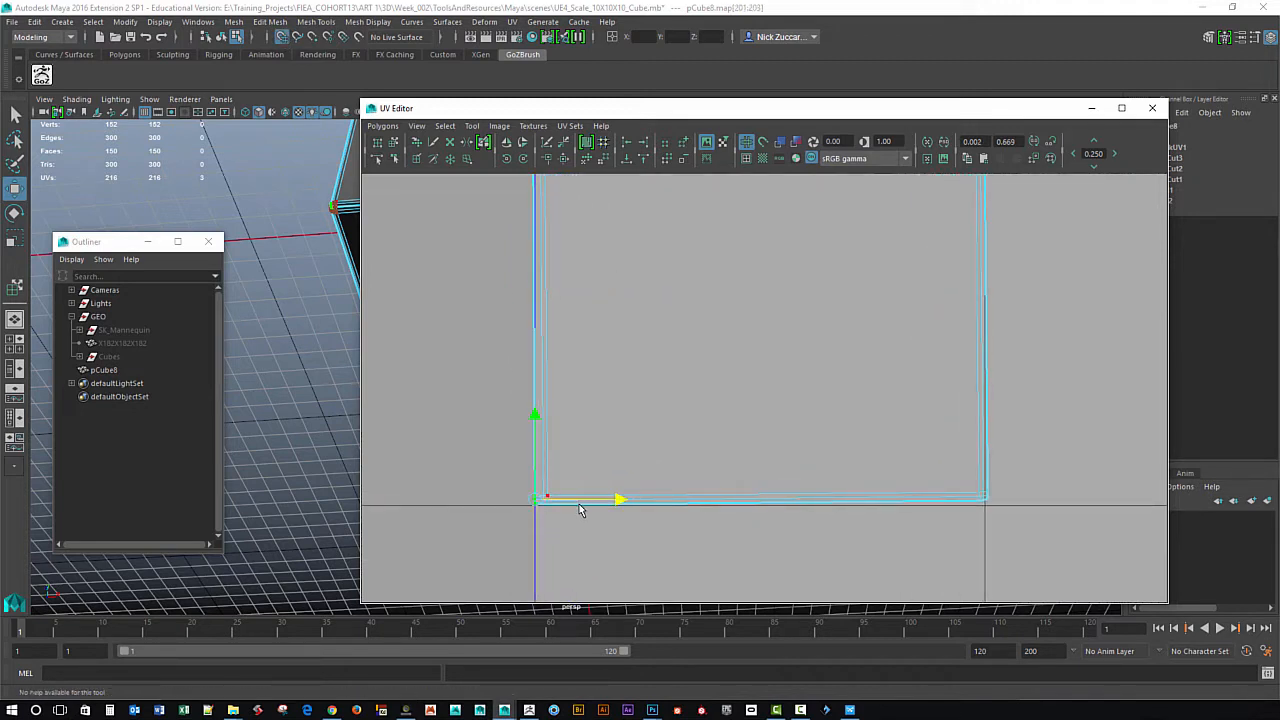
# Snap the shell's upper-right and lower-right corner UVs onto the cell's grid lines.
pyautogui.keyDown('alt'); pyautogui.moveTo(659, 377); pyautogui.dragTo(637, 472, button='middle'); pyautogui.keyUp('alt')
pyautogui.keyDown('alt'); pyautogui.moveTo(637, 472); pyautogui.dragTo(599, 409, button='right'); pyautogui.keyUp('alt')
pyautogui.keyDown('alt'); pyautogui.moveTo(722, 306); pyautogui.dragTo(708, 362, button='middle'); pyautogui.keyUp('alt')
pyautogui.moveTo(853, 329); pyautogui.dragTo(866, 371)
pyautogui.moveTo(817, 337); pyautogui.dragTo(817, 340)
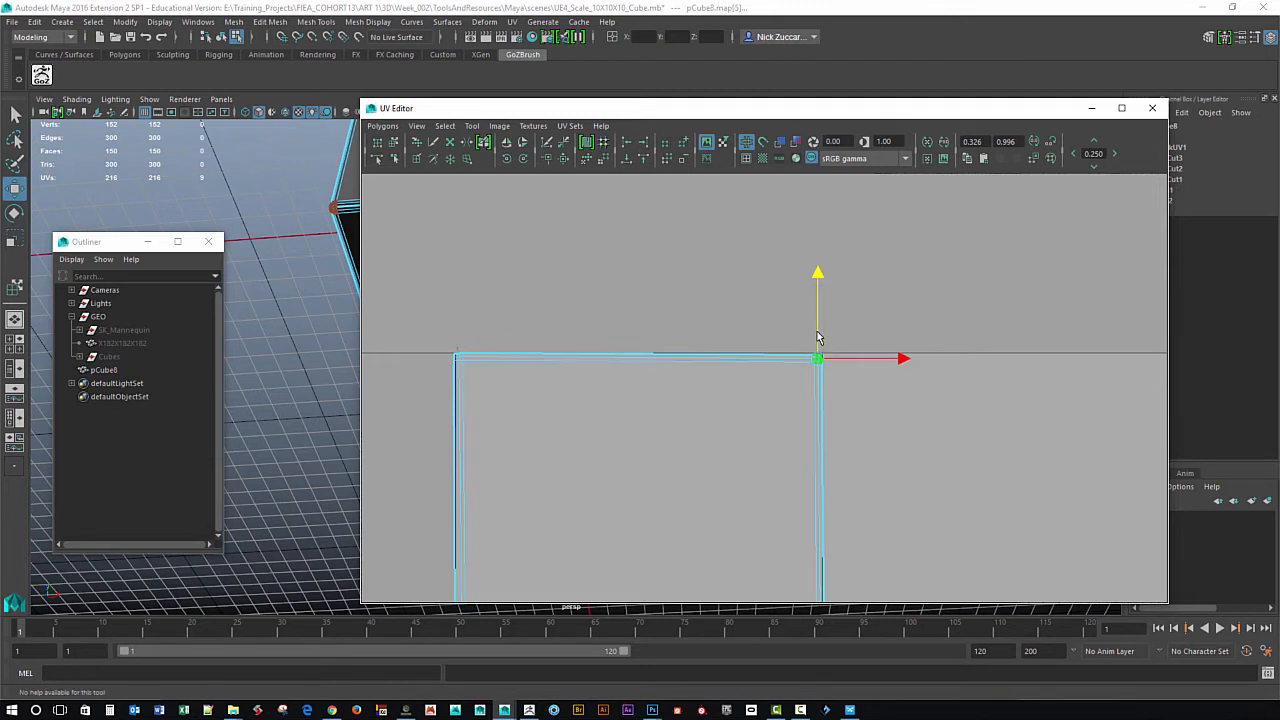
pyautogui.keyDown('alt'); pyautogui.moveTo(838, 549); pyautogui.dragTo(809, 416, button='middle'); pyautogui.keyUp('alt')
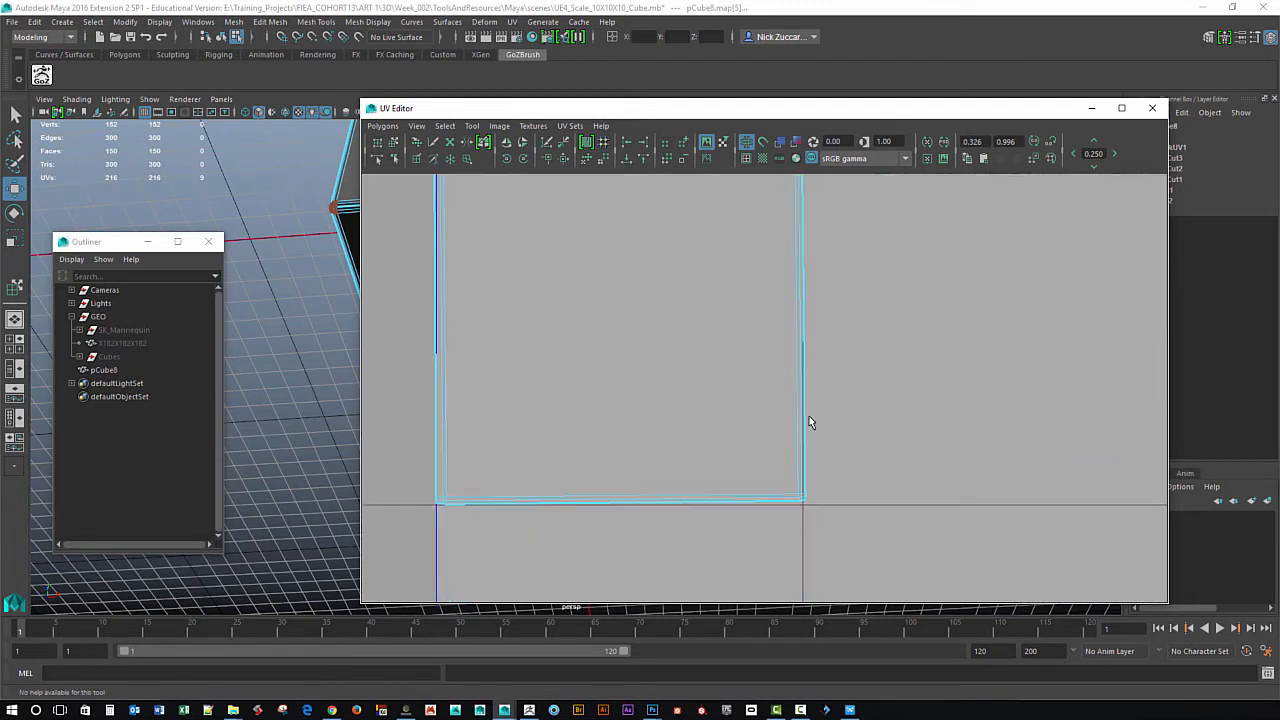
pyautogui.scroll(1, 809, 420)
pyautogui.moveTo(826, 530); pyautogui.dragTo(813, 519)
# Snap the outermost UV of the shell's lower-left corner down onto the grid intersection.
pyautogui.keyDown('alt'); pyautogui.moveTo(444, 546); pyautogui.dragTo(586, 501, button='middle'); pyautogui.keyUp('alt')
pyautogui.keyDown('ctrl'); pyautogui.keyDown('alt'); pyautogui.moveTo(528, 462); pyautogui.dragTo(588, 508); pyautogui.keyUp('alt'); pyautogui.keyUp('ctrl')
pyautogui.keyDown('alt'); pyautogui.moveTo(590, 546); pyautogui.dragTo(580, 596, button='middle'); pyautogui.keyUp('alt')
pyautogui.keyDown('alt'); pyautogui.moveTo(669, 477); pyautogui.dragTo(671, 474, button='middle'); pyautogui.keyUp('alt')
pyautogui.click(605, 407)
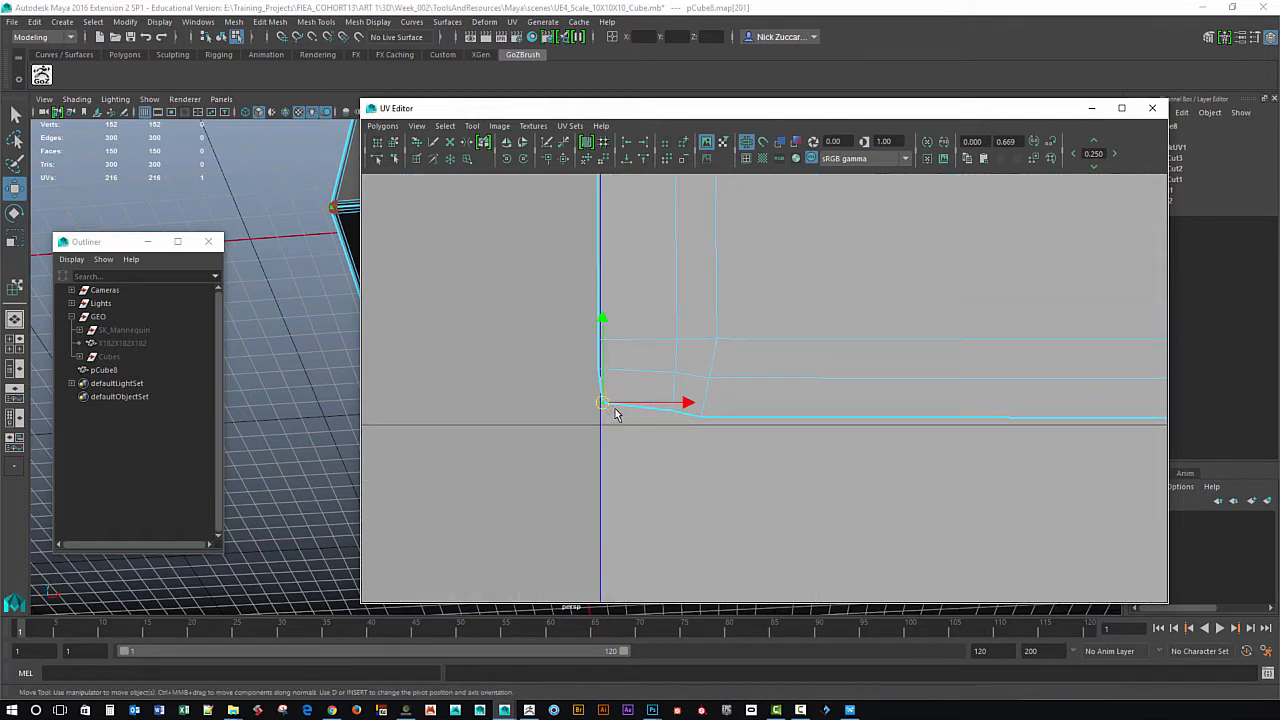
pyautogui.press('x')
pyautogui.moveTo(606, 405); pyautogui.dragTo(602, 429)
# Snap the next two bevel UVs along the shell's lower edge down onto the lower grid line.
pyautogui.moveTo(589, 332); pyautogui.dragTo(687, 439)
pyautogui.press('x')
pyautogui.press('x')
pyautogui.moveTo(673, 412); pyautogui.dragTo(671, 429)
pyautogui.hotkey('ctrl', 'z')
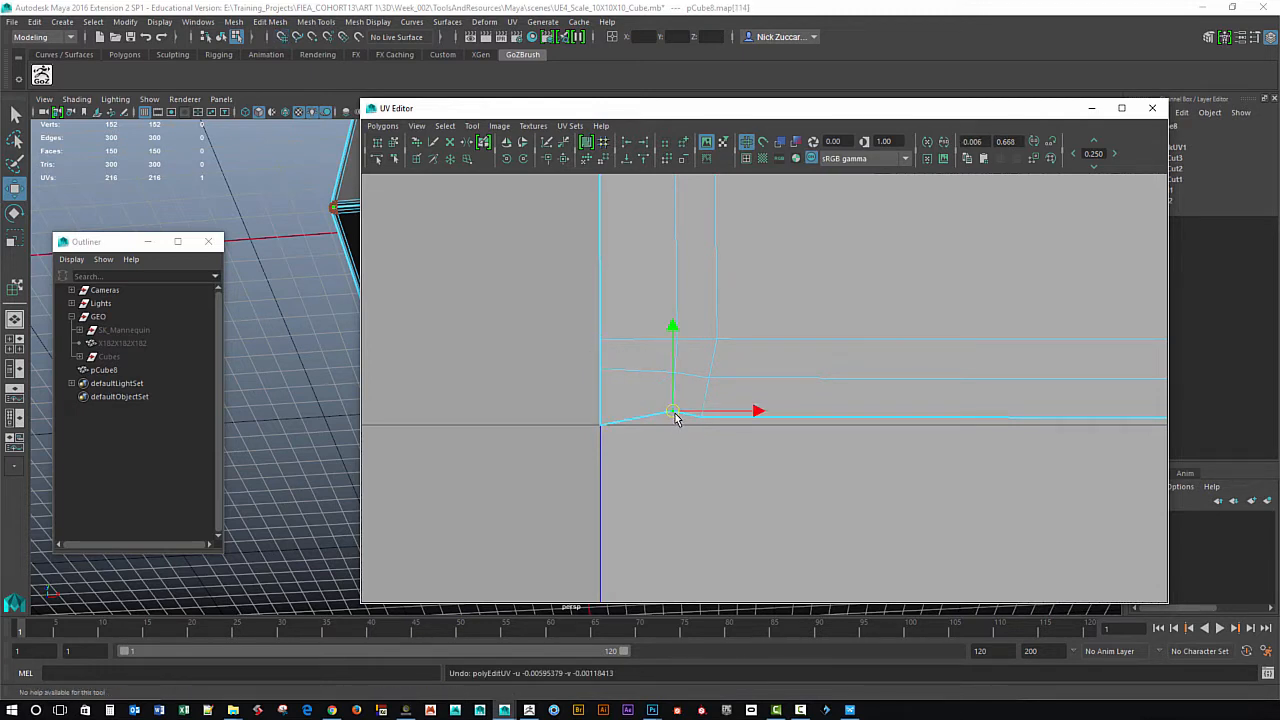
pyautogui.press('x')
pyautogui.moveTo(674, 390); pyautogui.dragTo(702, 425)
pyautogui.click(700, 419)
pyautogui.press('x')
# Snap the outermost UV of the shell's lower-right corner onto the grid intersection.
pyautogui.keyDown('alt'); pyautogui.moveTo(751, 429); pyautogui.dragTo(655, 426, button='right'); pyautogui.keyUp('alt')
pyautogui.keyDown('alt'); pyautogui.moveTo(868, 488); pyautogui.dragTo(555, 476, button='middle'); pyautogui.keyUp('alt')
pyautogui.keyDown('alt'); pyautogui.moveTo(843, 462); pyautogui.dragTo(760, 462, button='right'); pyautogui.keyUp('alt')
pyautogui.keyDown('alt'); pyautogui.moveTo(973, 492); pyautogui.dragTo(969, 466, button='middle'); pyautogui.keyUp('alt')
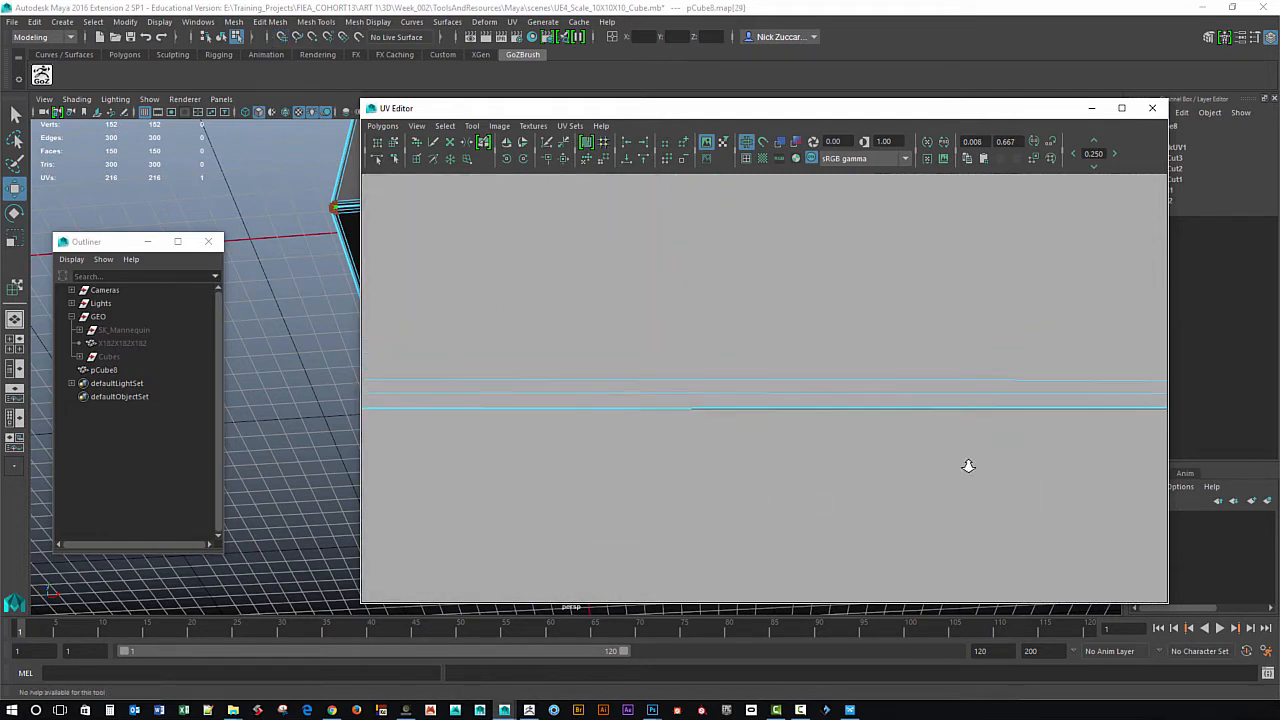
pyautogui.keyDown('alt'); pyautogui.moveTo(969, 466); pyautogui.dragTo(905, 466, button='right'); pyautogui.keyUp('alt')
pyautogui.keyDown('alt'); pyautogui.moveTo(905, 466); pyautogui.dragTo(677, 479, button='middle'); pyautogui.keyUp('alt')
pyautogui.keyDown('alt'); pyautogui.moveTo(891, 540); pyautogui.dragTo(950, 540, button='right'); pyautogui.keyUp('alt')
pyautogui.keyDown('alt'); pyautogui.moveTo(867, 482); pyautogui.dragTo(679, 524, button='middle'); pyautogui.keyUp('alt')
pyautogui.keyDown('alt'); pyautogui.moveTo(830, 512); pyautogui.dragTo(867, 512, button='right'); pyautogui.keyUp('alt')
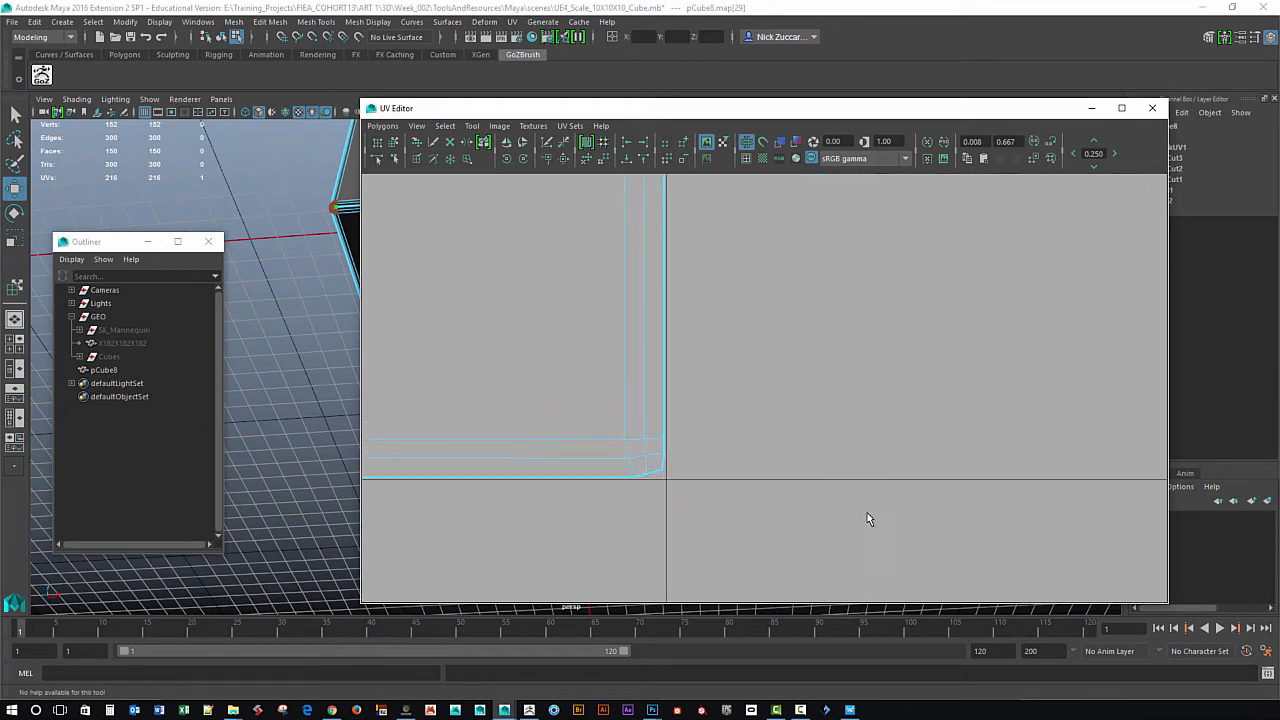
pyautogui.keyDown('alt'); pyautogui.moveTo(867, 512); pyautogui.dragTo(877, 514, button='middle'); pyautogui.keyUp('alt')
pyautogui.click(669, 470)
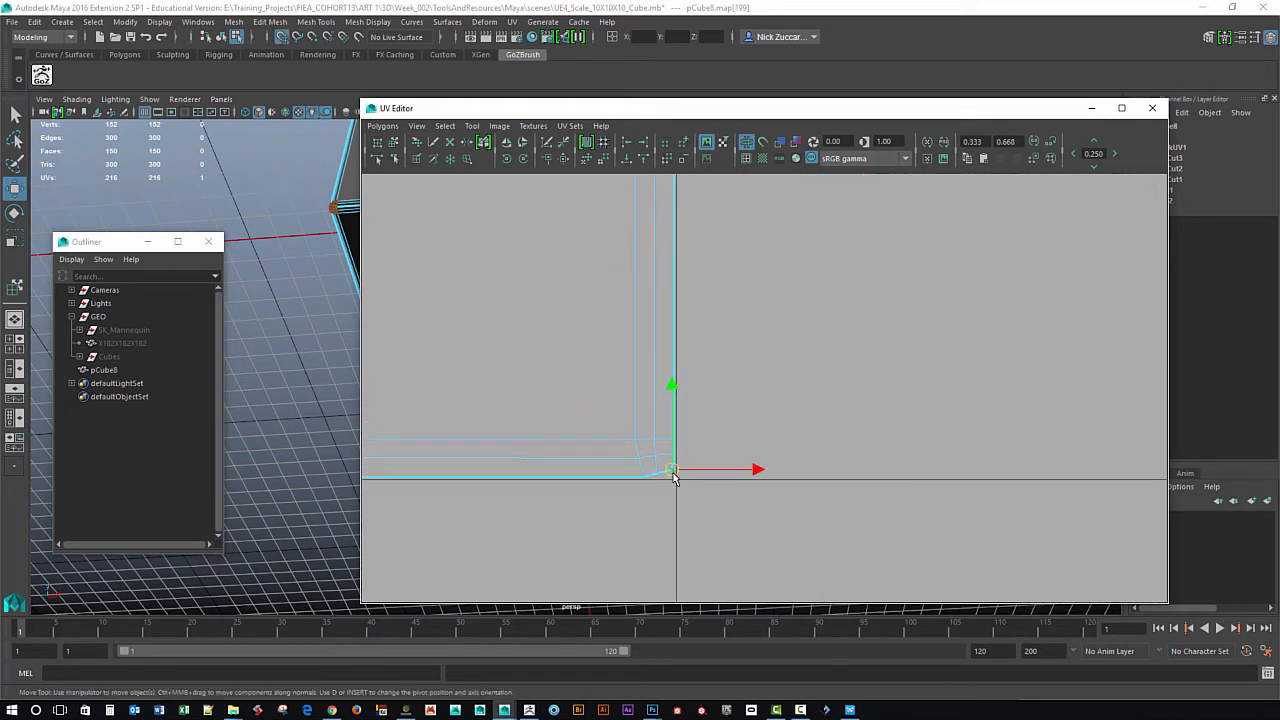
pyautogui.moveTo(673, 472); pyautogui.dragTo(699, 436)
# Align the neighbouring bevel UVs at the lower-right corner with the lower and right grid lines.
pyautogui.click(654, 505)
pyautogui.click(662, 503)
pyautogui.click(657, 481)
pyautogui.click(675, 454)
pyautogui.click(672, 437)
# Snap the neighbouring bevel UVs at the shell's upper-right corner onto the right and upper grid lines.
pyautogui.keyDown('alt'); pyautogui.moveTo(860, 386); pyautogui.dragTo(777, 436, button='right'); pyautogui.keyUp('alt')
pyautogui.keyDown('alt'); pyautogui.moveTo(777, 436); pyautogui.dragTo(754, 577, button='middle'); pyautogui.keyUp('alt')
pyautogui.keyDown('alt'); pyautogui.moveTo(805, 420); pyautogui.dragTo(774, 557, button='middle'); pyautogui.keyUp('alt')
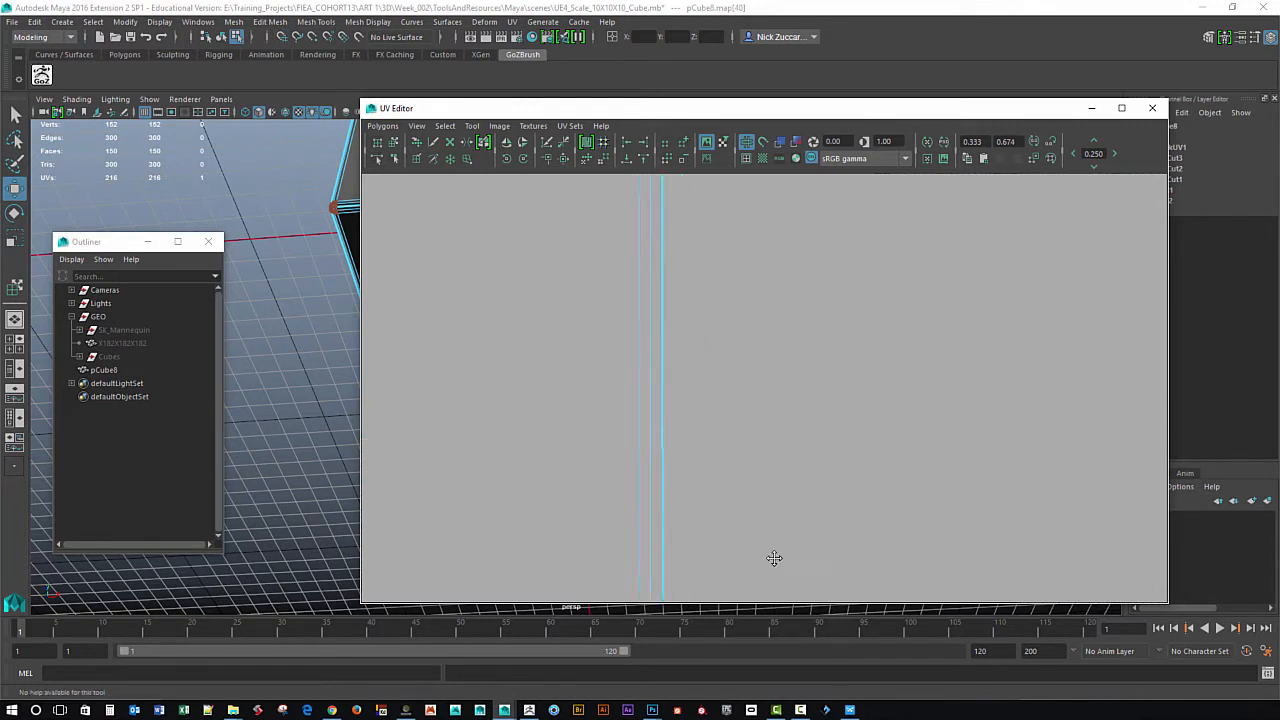
pyautogui.keyDown('alt'); pyautogui.moveTo(806, 470); pyautogui.dragTo(814, 608, button='middle'); pyautogui.keyUp('alt')
pyautogui.keyDown('alt'); pyautogui.moveTo(800, 420); pyautogui.dragTo(788, 535, button='middle'); pyautogui.keyUp('alt')
pyautogui.keyDown('alt'); pyautogui.moveTo(750, 320); pyautogui.dragTo(729, 384, button='middle'); pyautogui.keyUp('alt')
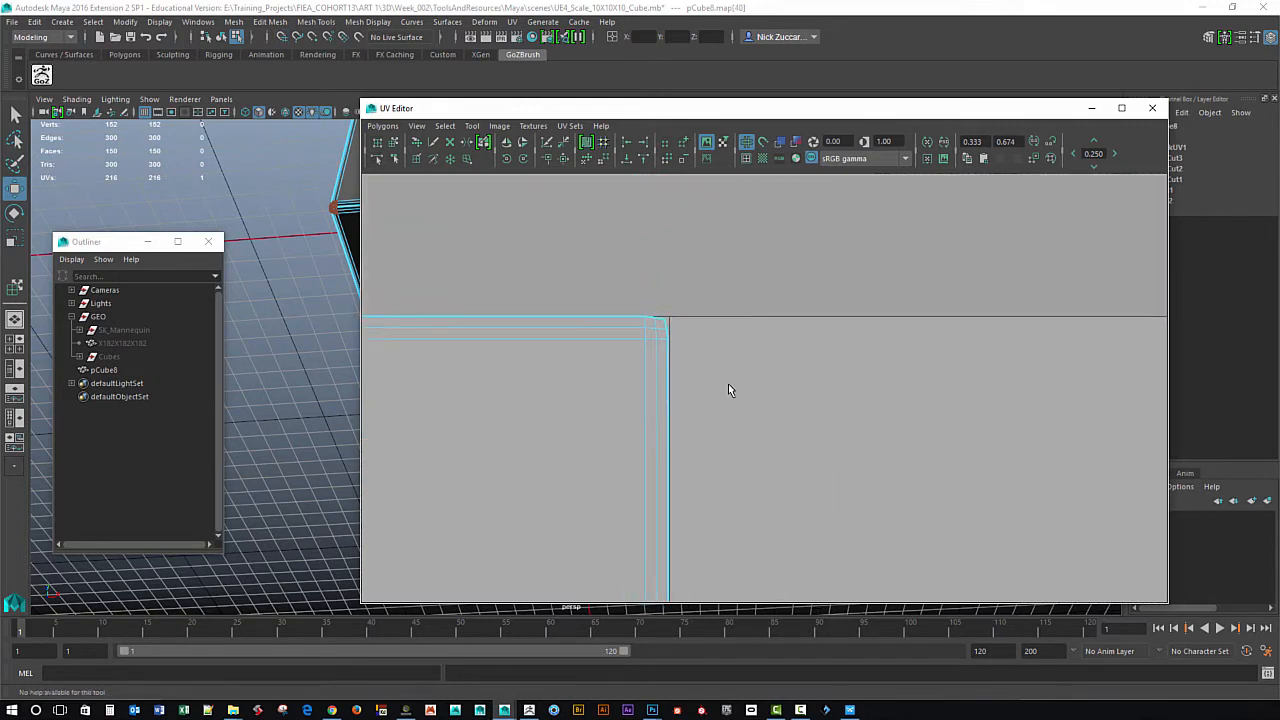
pyautogui.click(667, 341)
pyautogui.press('x')
pyautogui.moveTo(682, 340); pyautogui.dragTo(676, 319)
pyautogui.press('x')
pyautogui.press('x')
pyautogui.moveTo(665, 320); pyautogui.dragTo(655, 299)
pyautogui.press('x')
# Snap the outermost UV of the shell's upper-left corner onto the grid intersection.
pyautogui.keyDown('alt'); pyautogui.moveTo(760, 396); pyautogui.dragTo(1030, 423, button='middle'); pyautogui.keyUp('alt')
pyautogui.keyDown('alt'); pyautogui.moveTo(934, 400); pyautogui.dragTo(689, 386, button='right'); pyautogui.keyUp('alt')
pyautogui.keyDown('alt'); pyautogui.moveTo(849, 460); pyautogui.dragTo(1046, 440, button='middle'); pyautogui.keyUp('alt')
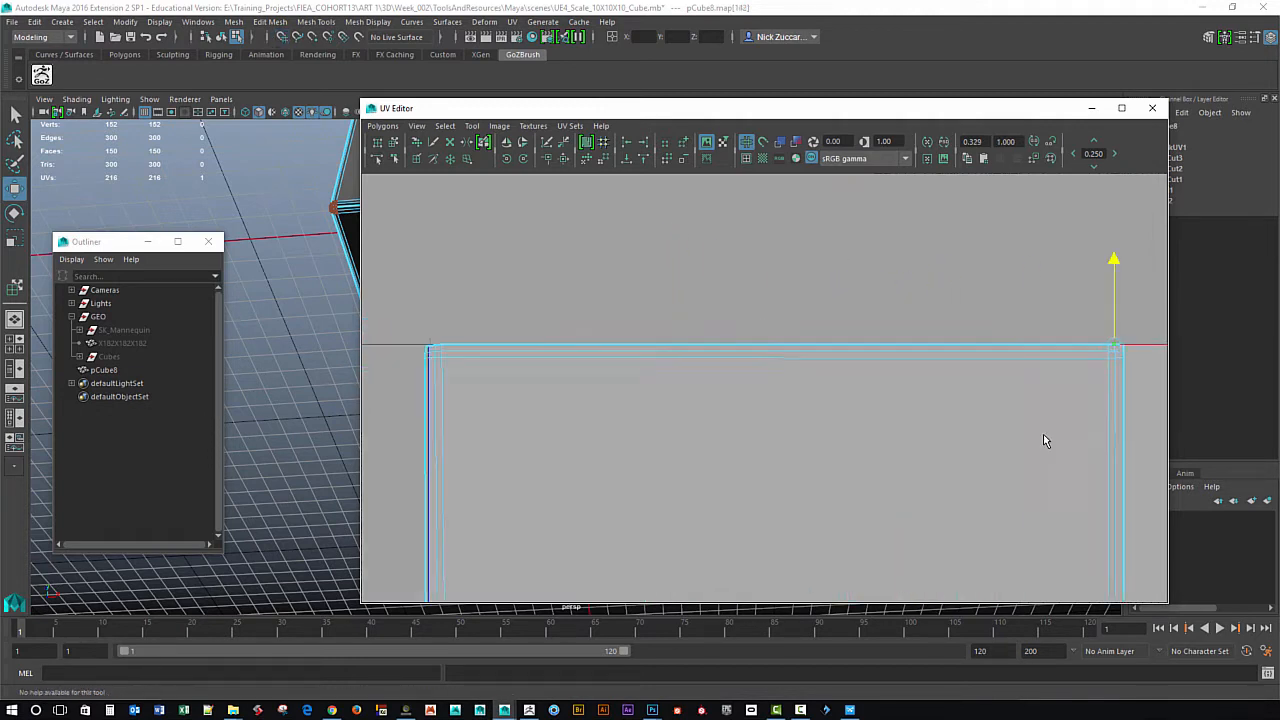
pyautogui.keyDown('alt'); pyautogui.moveTo(582, 465); pyautogui.dragTo(663, 503, button='middle'); pyautogui.keyUp('alt')
pyautogui.keyDown('alt'); pyautogui.moveTo(663, 503); pyautogui.dragTo(850, 470, button='right'); pyautogui.keyUp('alt')
pyautogui.keyDown('alt'); pyautogui.moveTo(532, 434); pyautogui.dragTo(782, 404, button='middle'); pyautogui.keyUp('alt')
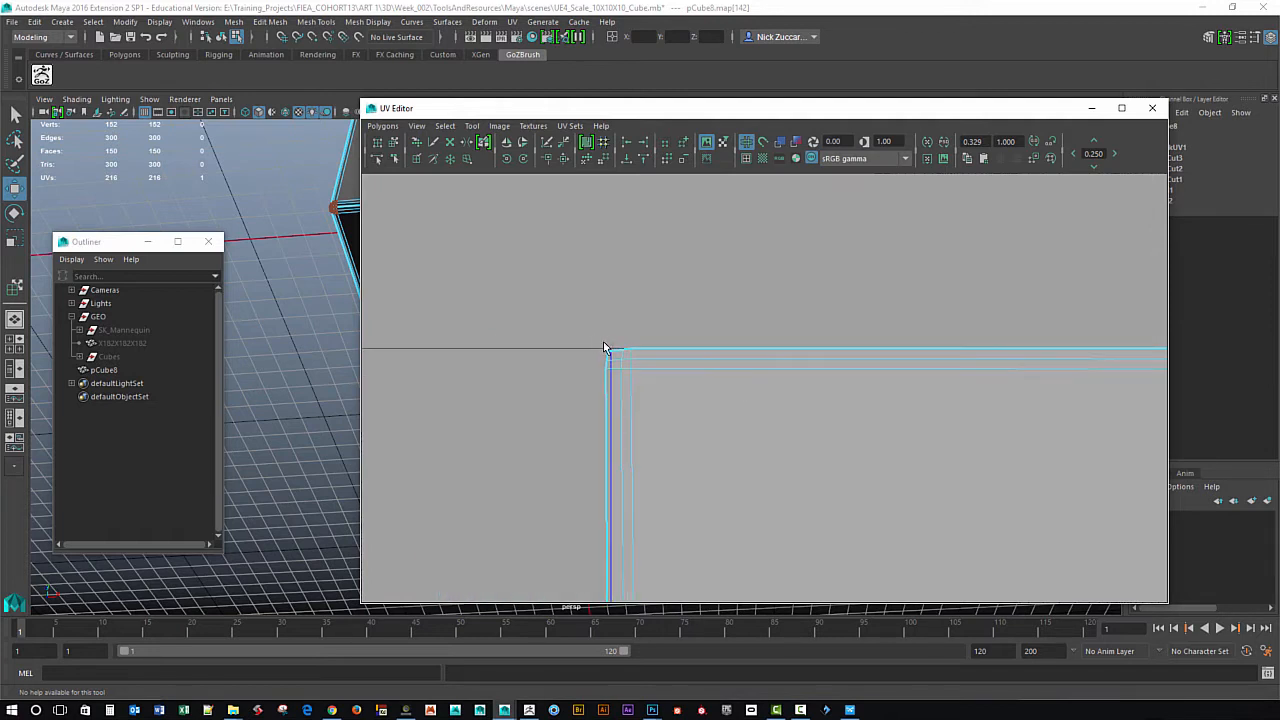
pyautogui.click(606, 345)
pyautogui.click(612, 355)
pyautogui.press('x')
pyautogui.moveTo(618, 352); pyautogui.dragTo(645, 366)
pyautogui.press('x')
# Align the neighbouring bevel UVs at the upper-left corner with the left and upper grid lines.
pyautogui.moveTo(598, 364); pyautogui.dragTo(623, 333)
pyautogui.press('x')
pyautogui.click(621, 346)
pyautogui.press('x')
pyautogui.click(645, 320)
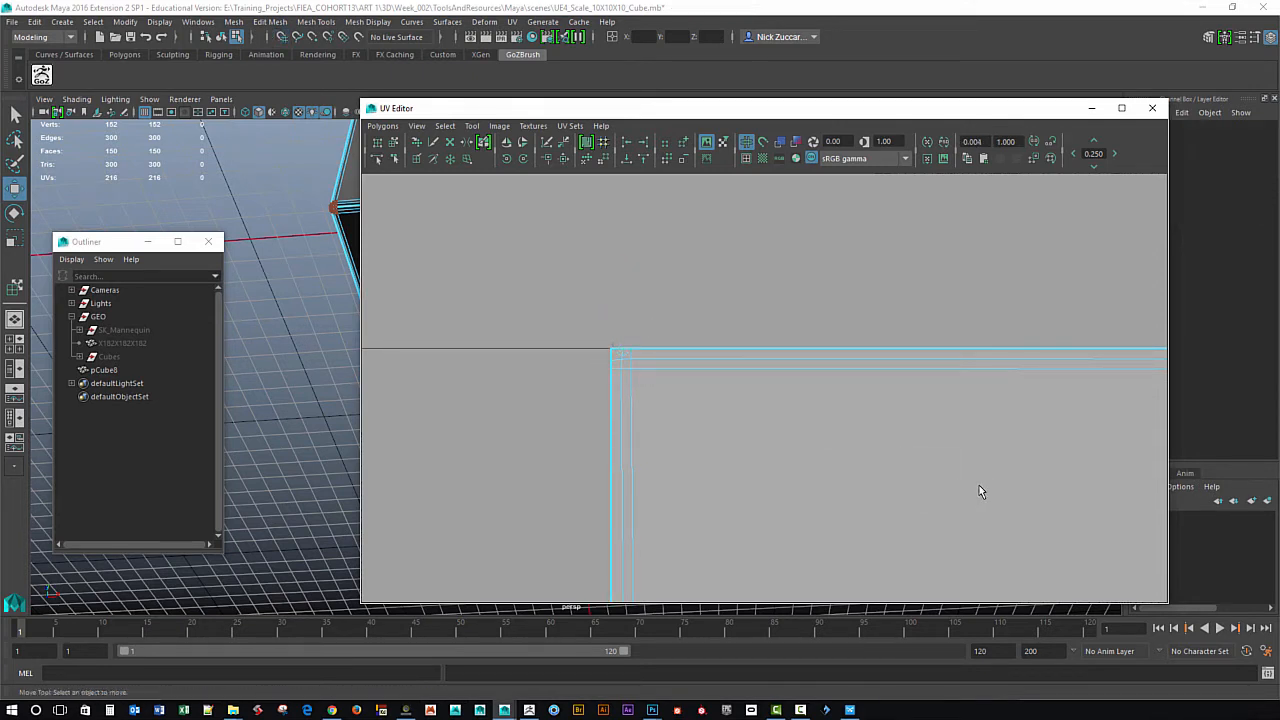
# Select all UVs of the snapped shell in the upper-left grid cell and set the UV nudge distance to 0.333.
pyautogui.keyDown('alt'); pyautogui.moveTo(979, 486); pyautogui.dragTo(715, 386, button='right'); pyautogui.keyUp('alt')
pyautogui.keyDown('alt'); pyautogui.moveTo(913, 460); pyautogui.dragTo(647, 388, button='right'); pyautogui.keyUp('alt')
pyautogui.keyDown('alt'); pyautogui.moveTo(981, 565); pyautogui.dragTo(821, 389, button='middle'); pyautogui.keyUp('alt')
pyautogui.keyDown('alt'); pyautogui.moveTo(821, 389); pyautogui.dragTo(804, 428, button='right'); pyautogui.keyUp('alt')
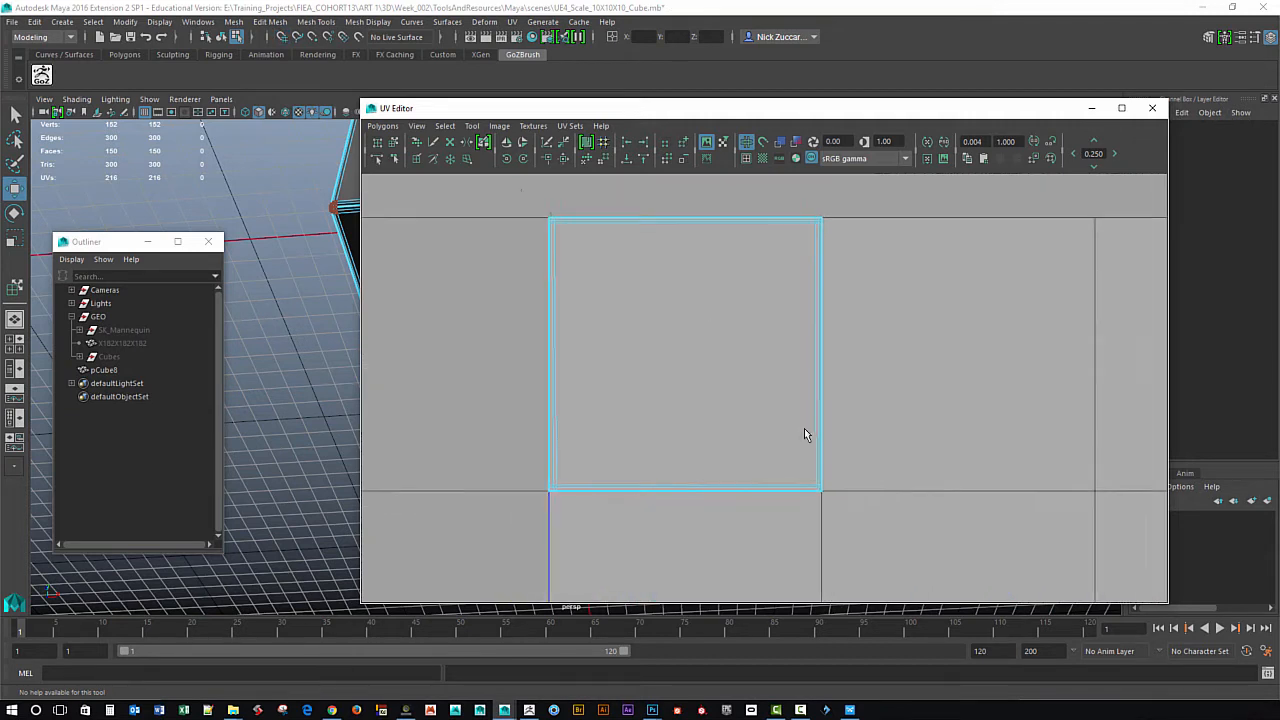
pyautogui.keyDown('alt'); pyautogui.moveTo(986, 436); pyautogui.dragTo(847, 488, button='middle'); pyautogui.keyUp('alt')
pyautogui.keyDown('alt'); pyautogui.moveTo(847, 490); pyautogui.dragTo(782, 420, button='right'); pyautogui.keyUp('alt')
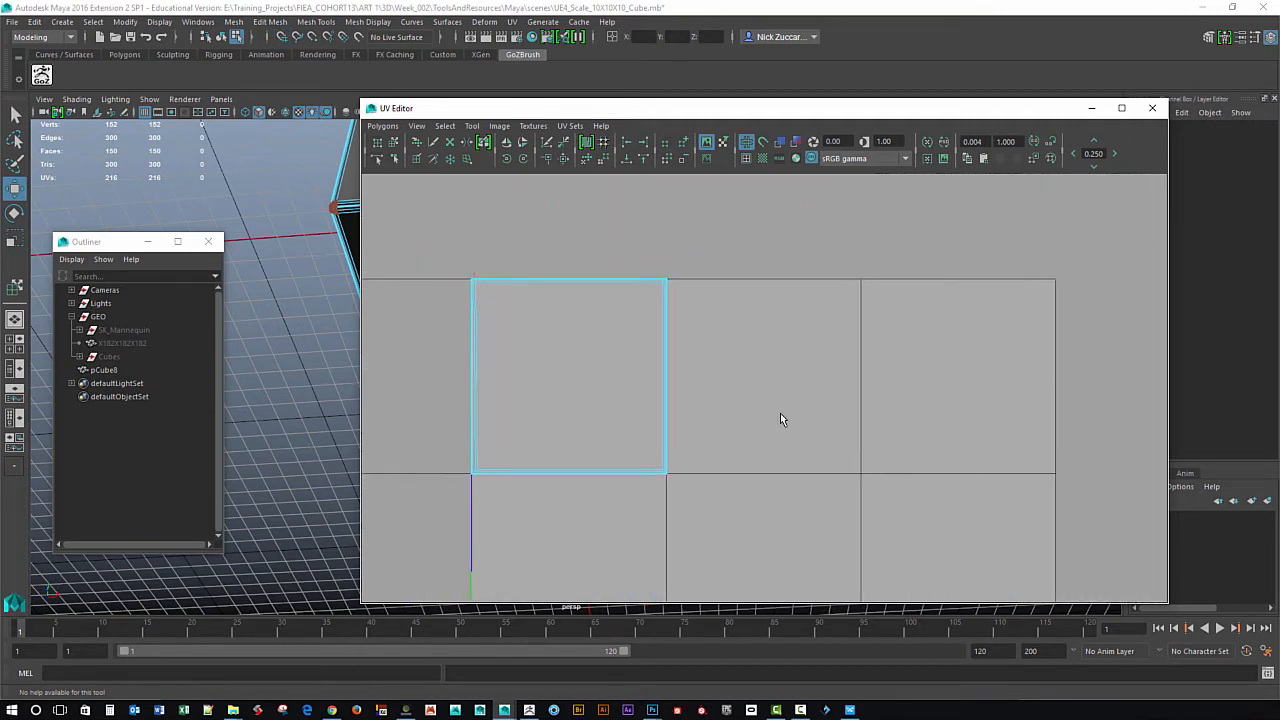
pyautogui.moveTo(490, 306); pyautogui.dragTo(735, 525)
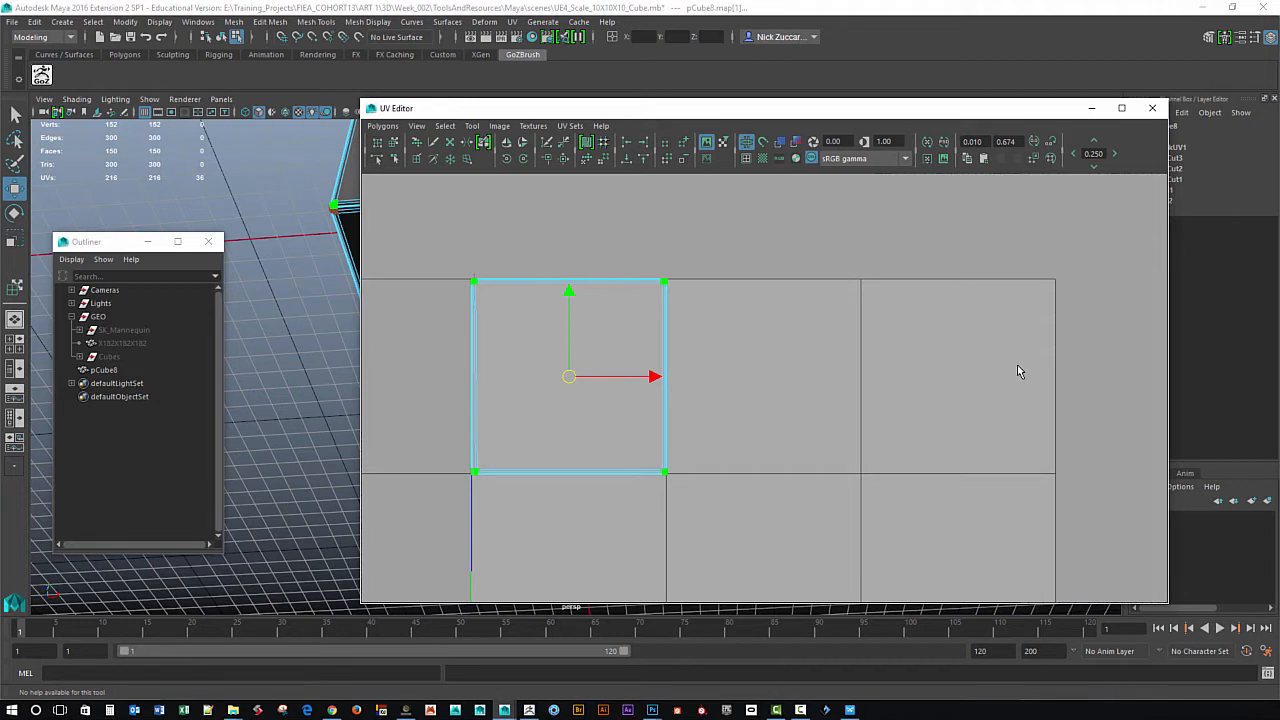
pyautogui.press('Return')
pyautogui.write('333')
# Test the 0.333 nudge by shifting the shell two grid cells along positive U and back to its own cell.
pyautogui.click(1116, 154)
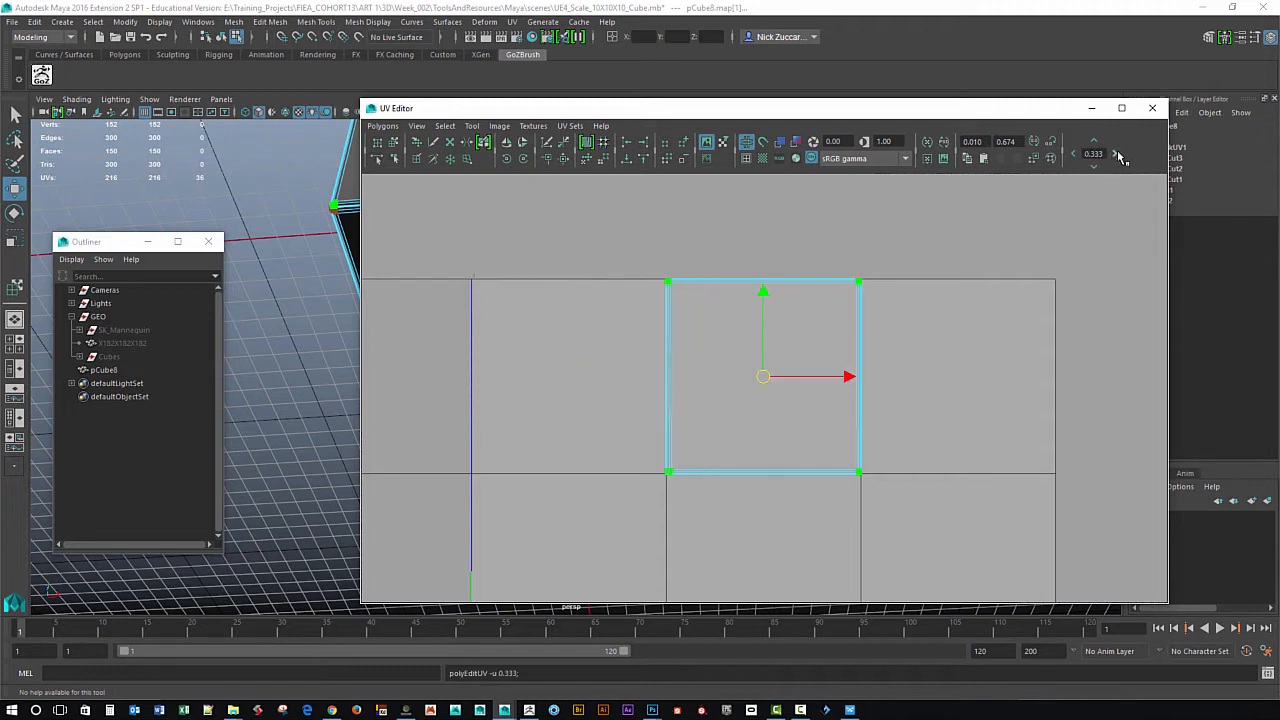
pyautogui.click(1116, 154)
pyautogui.click(1077, 156)
pyautogui.click(1076, 158)
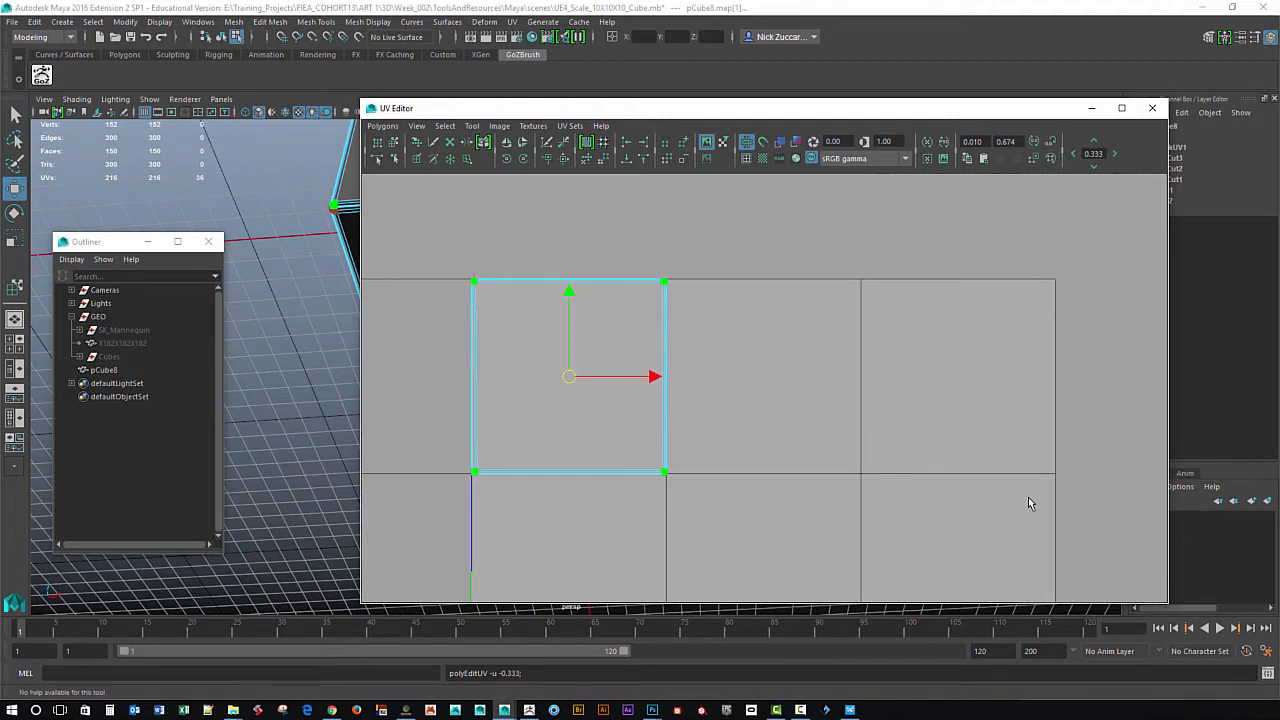
# Select the upper-left corner UVs of the middle-column shell just below the U axis and expand the selection across that shell.
pyautogui.keyDown('alt'); pyautogui.moveTo(799, 547); pyautogui.dragTo(799, 371, button='middle'); pyautogui.keyUp('alt')
pyautogui.keyDown('alt'); pyautogui.moveTo(955, 440); pyautogui.dragTo(712, 398, button='right'); pyautogui.keyUp('alt')
pyautogui.keyDown('alt'); pyautogui.moveTo(840, 557); pyautogui.dragTo(822, 430, button='middle'); pyautogui.keyUp('alt')
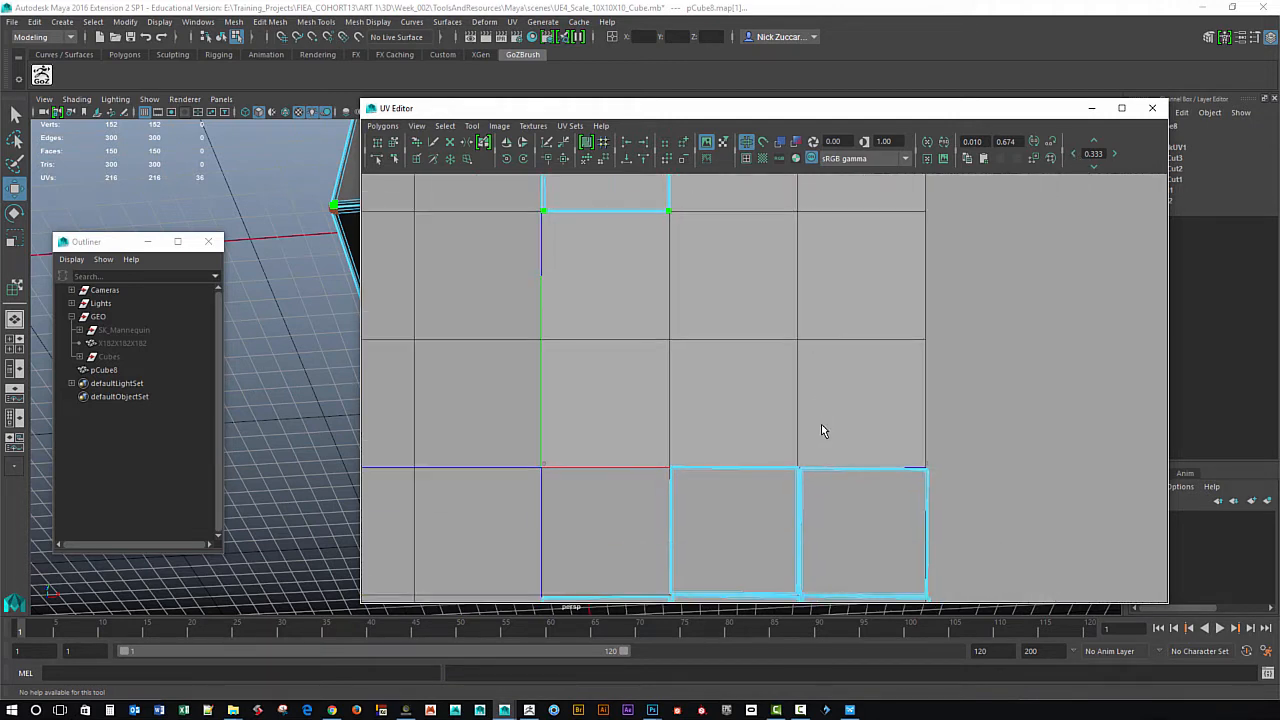
pyautogui.keyDown('alt'); pyautogui.moveTo(887, 456); pyautogui.dragTo(866, 429, button='middle'); pyautogui.keyUp('alt')
pyautogui.moveTo(622, 400); pyautogui.dragTo(719, 521)
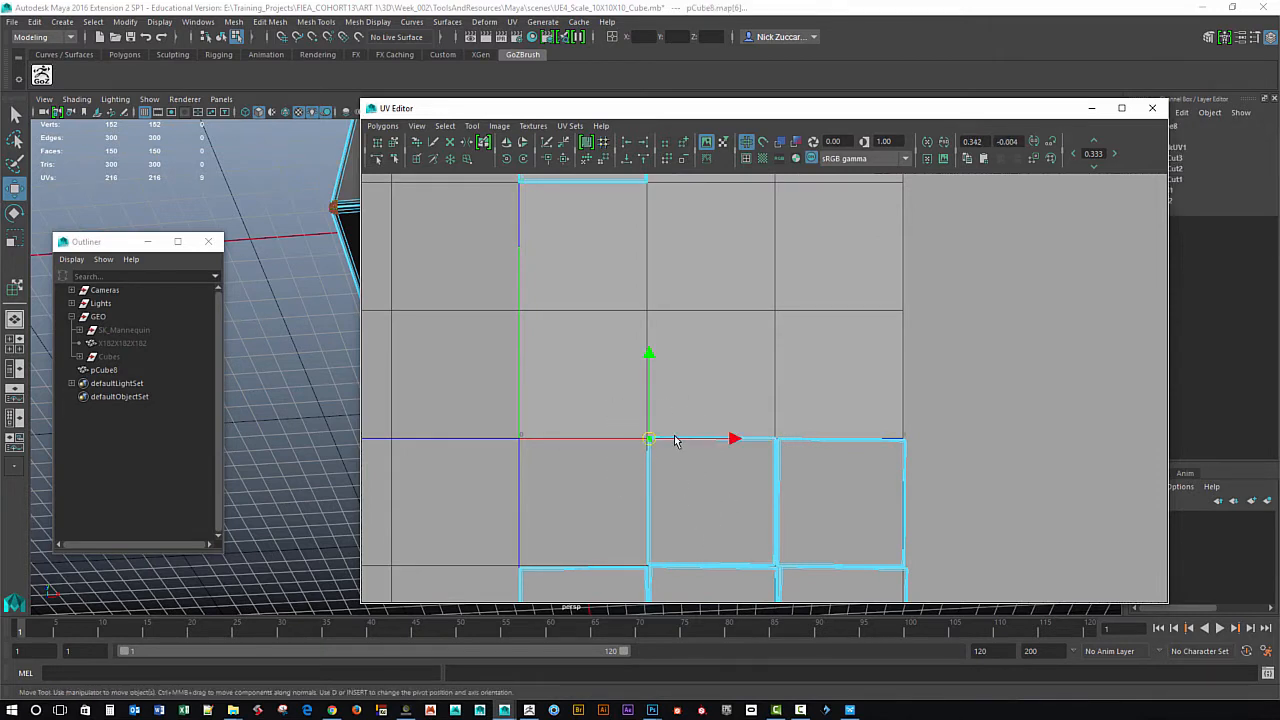
pyautogui.keyDown('alt'); pyautogui.moveTo(760, 386); pyautogui.dragTo(922, 388, button='middle'); pyautogui.keyUp('alt')
pyautogui.keyDown('alt'); pyautogui.moveTo(773, 432); pyautogui.dragTo(663, 495, button='middle'); pyautogui.keyUp('alt')
pyautogui.keyDown('alt'); pyautogui.moveTo(762, 441); pyautogui.dragTo(784, 358, button='middle'); pyautogui.keyUp('alt')
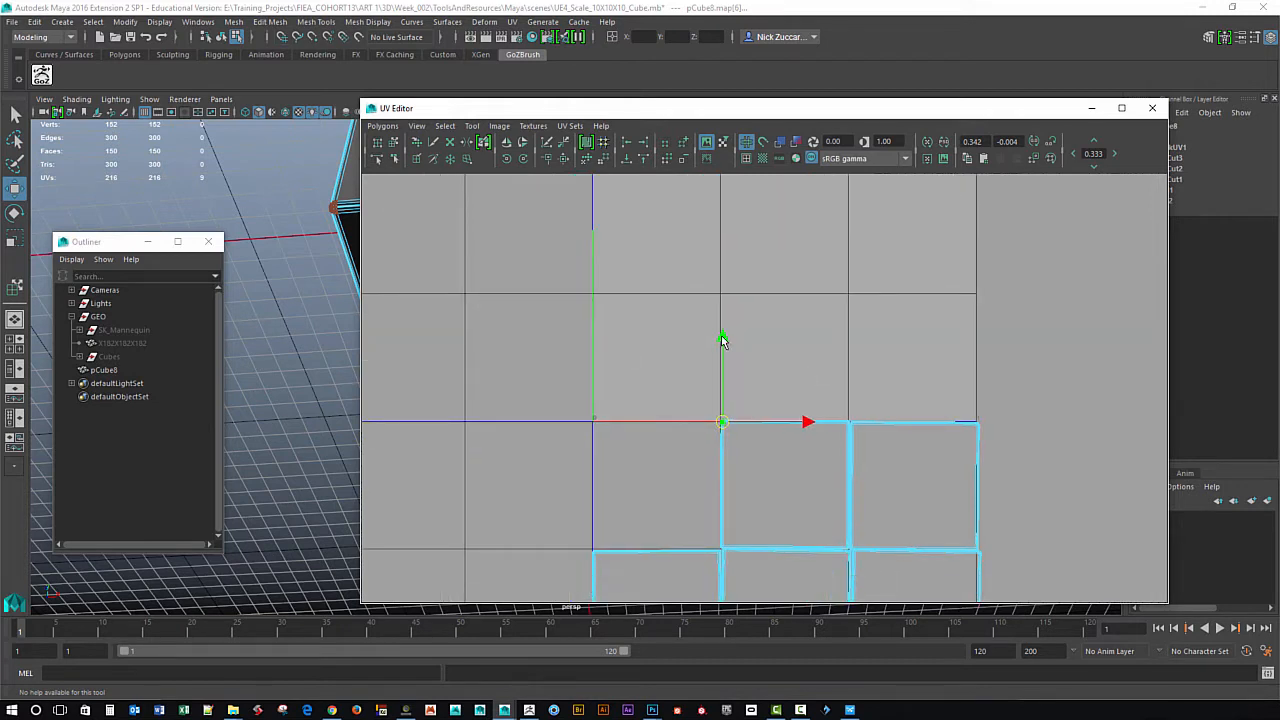
pyautogui.keyDown('alt'); pyautogui.moveTo(788, 275); pyautogui.dragTo(770, 346, button='middle'); pyautogui.keyUp('alt')
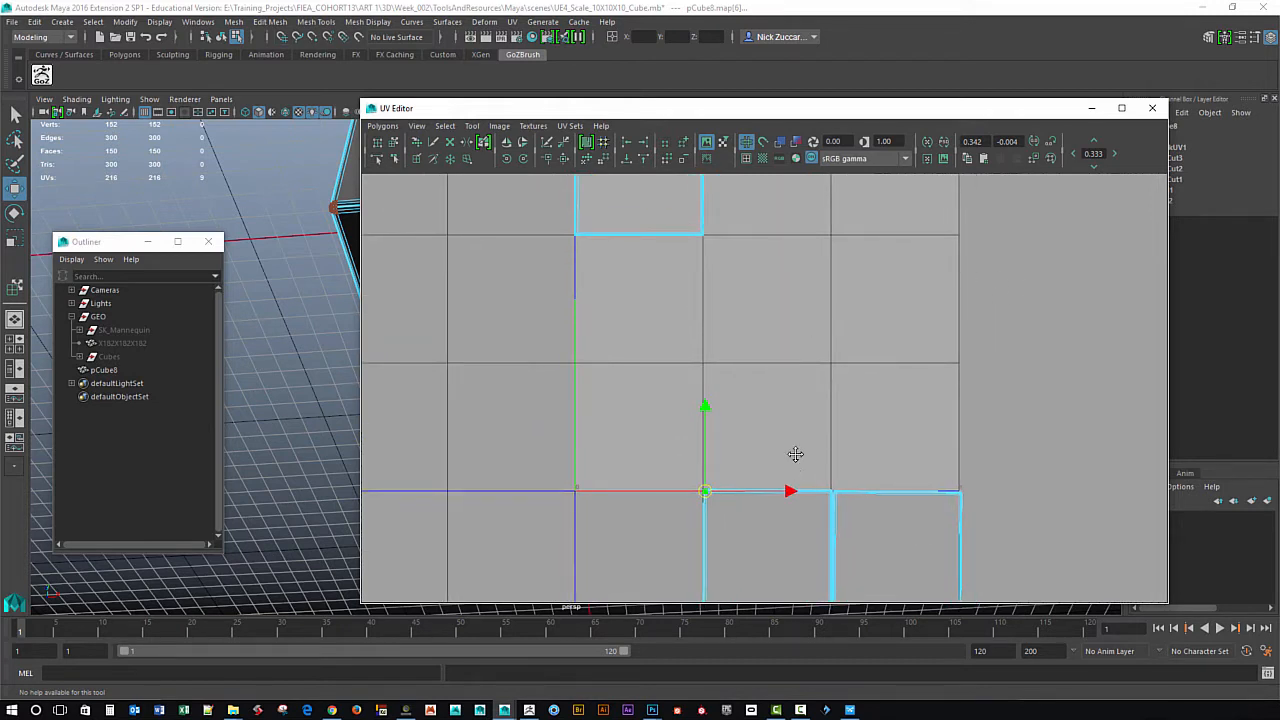
pyautogui.keyDown('alt'); pyautogui.moveTo(795, 455); pyautogui.dragTo(803, 369, button='middle'); pyautogui.keyUp('alt')
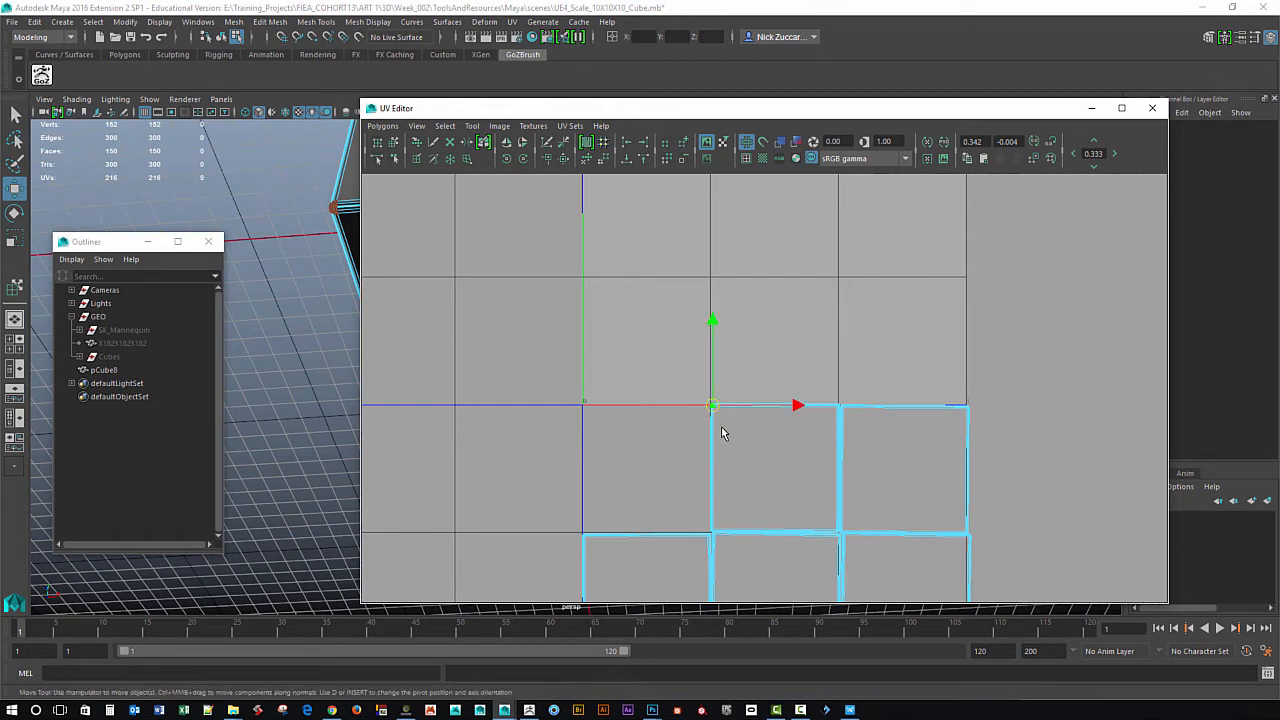
pyautogui.moveTo(711, 412); pyautogui.dragTo(769, 412, button='right')
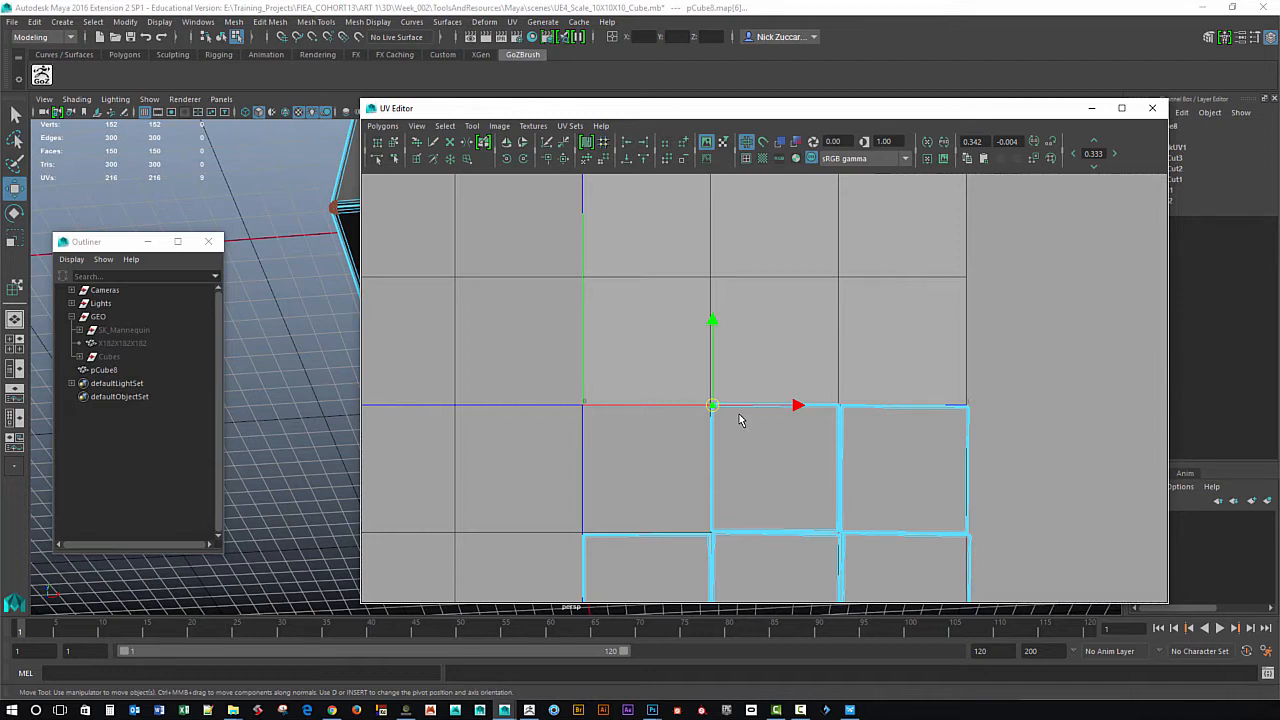
pyautogui.hotkey('shift', '.')
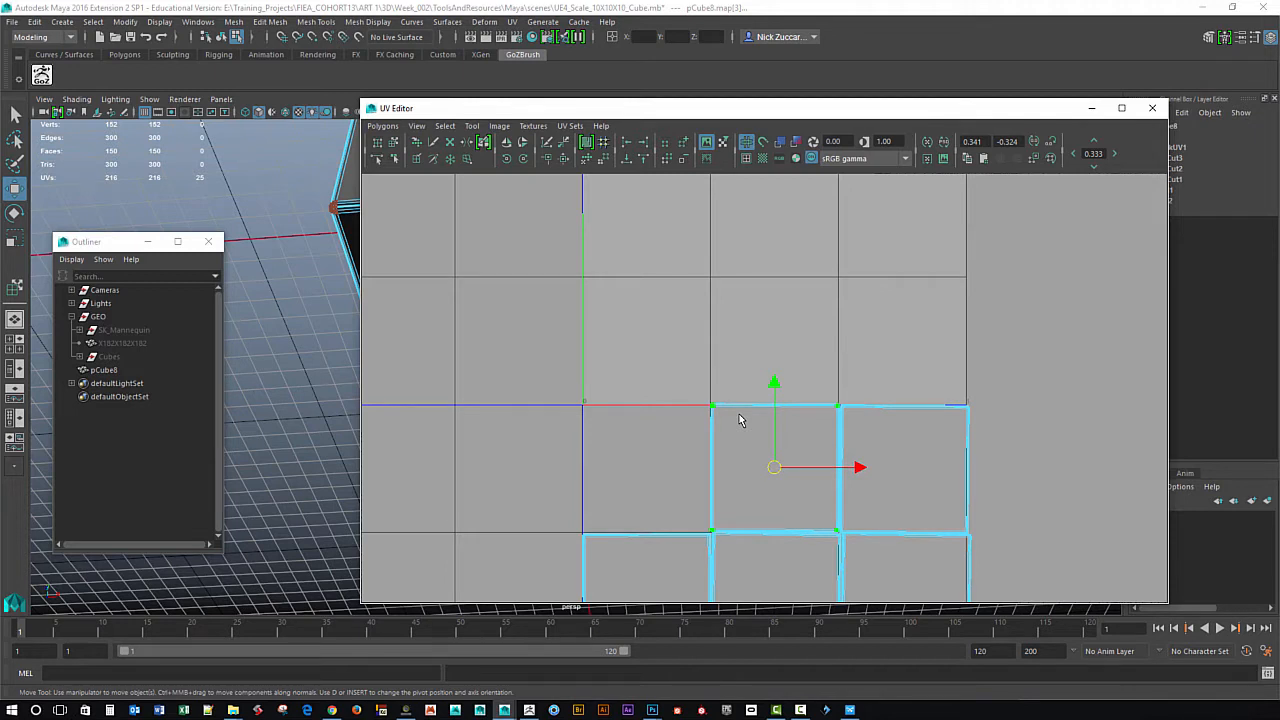
# Try to move the selected middle-column shell UVs up and left by 0.333, and undo the moves.
pyautogui.moveTo(776, 390); pyautogui.dragTo(784, 342)
pyautogui.hotkey('ctrl', 'z')
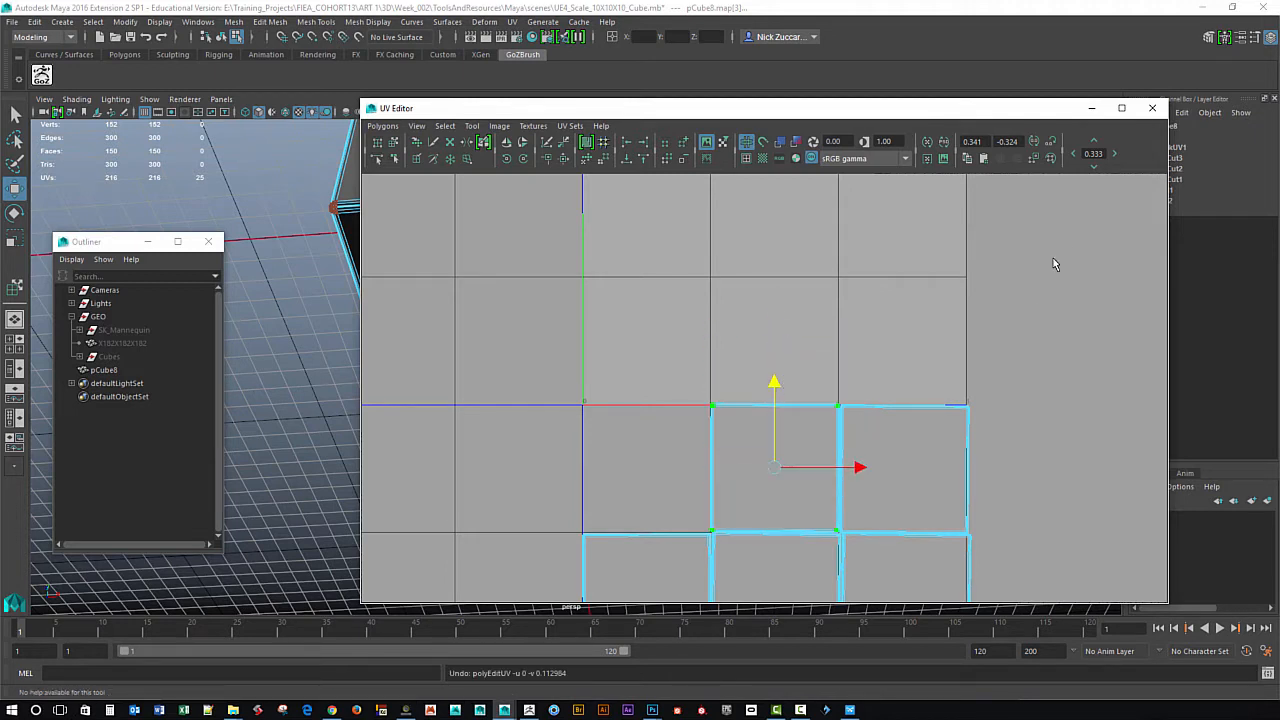
pyautogui.click(1094, 143)
pyautogui.click(1076, 156)
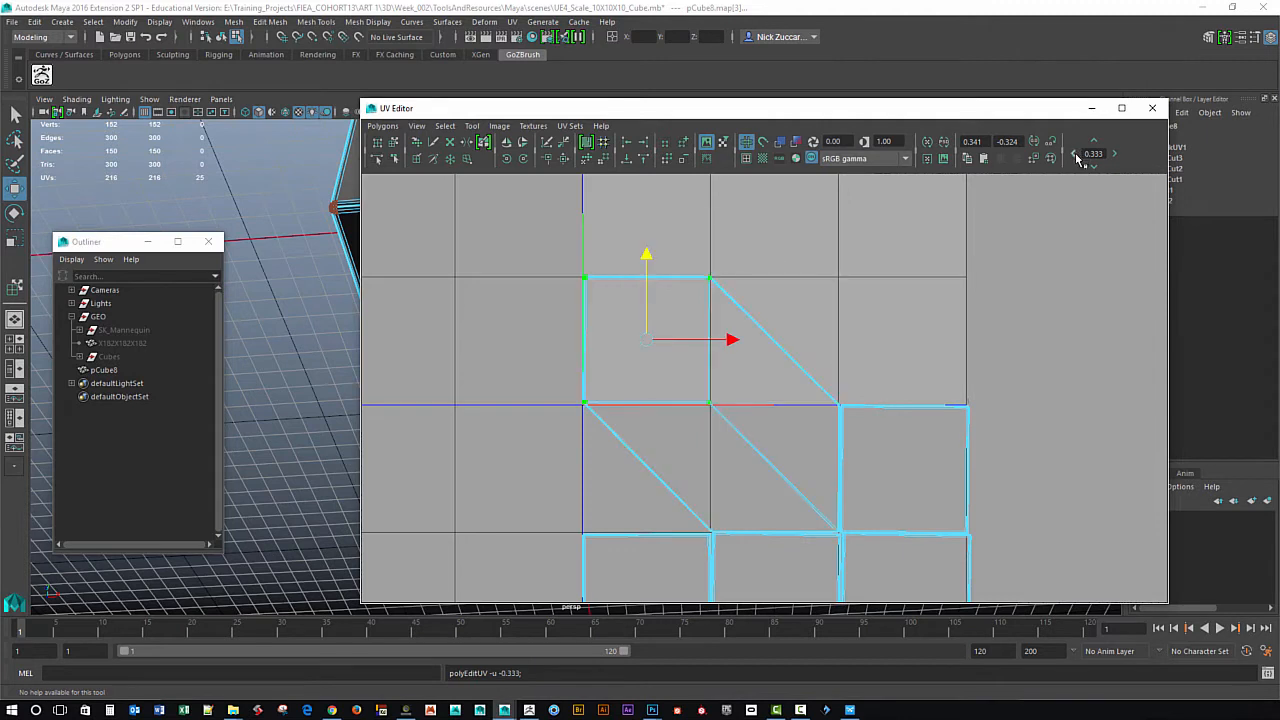
pyautogui.hotkey('ctrl', 'z')
pyautogui.click(1076, 156)
pyautogui.hotkey('ctrl', 'z')
pyautogui.hotkey('ctrl', 'z')
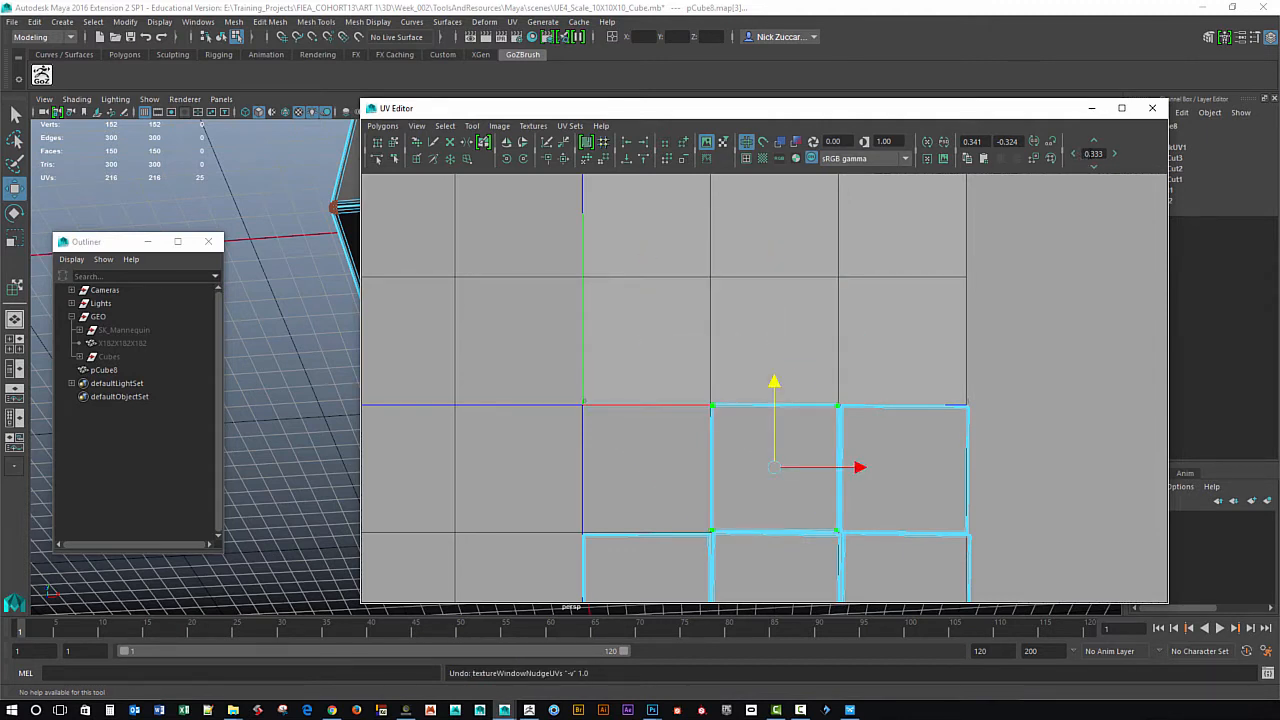
# Nudge the complete middle-column shell up by 0.333 and left by 0.333 into the grid cell at the UV origin.
pyautogui.press('w')
pyautogui.moveTo(778, 390); pyautogui.dragTo(803, 323)
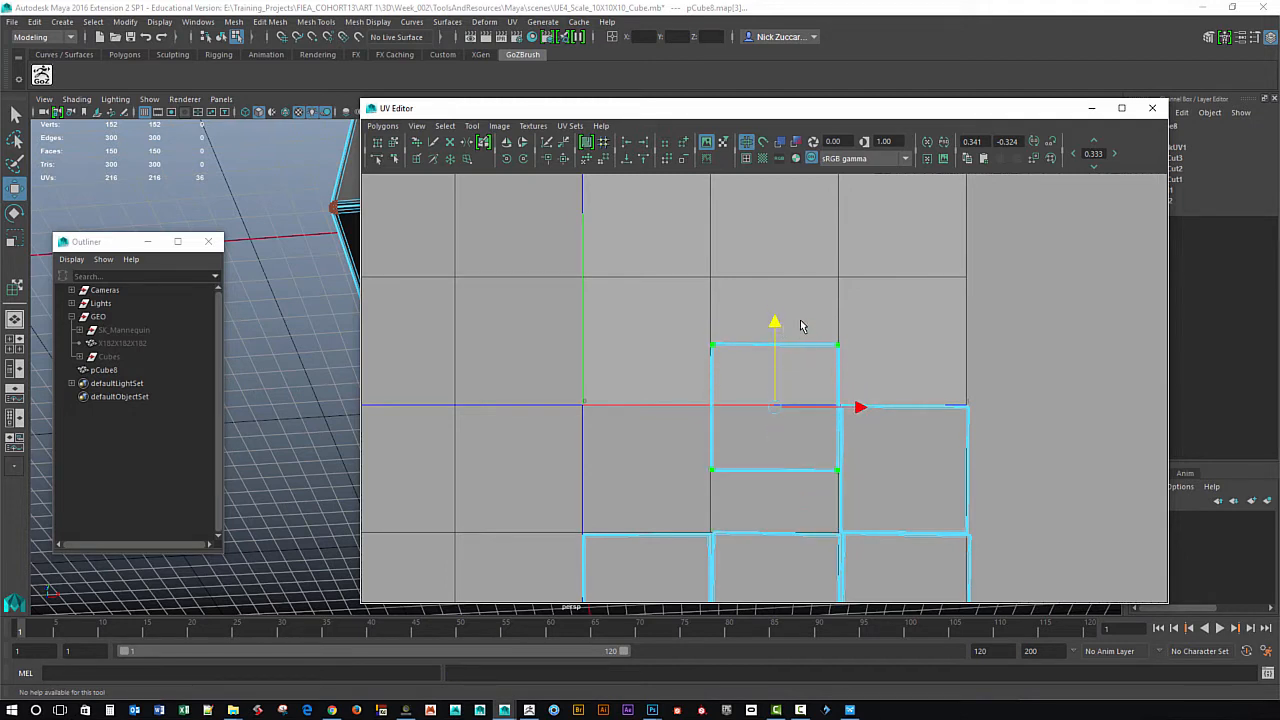
pyautogui.hotkey('ctrl', 'z')
pyautogui.click(1093, 144)
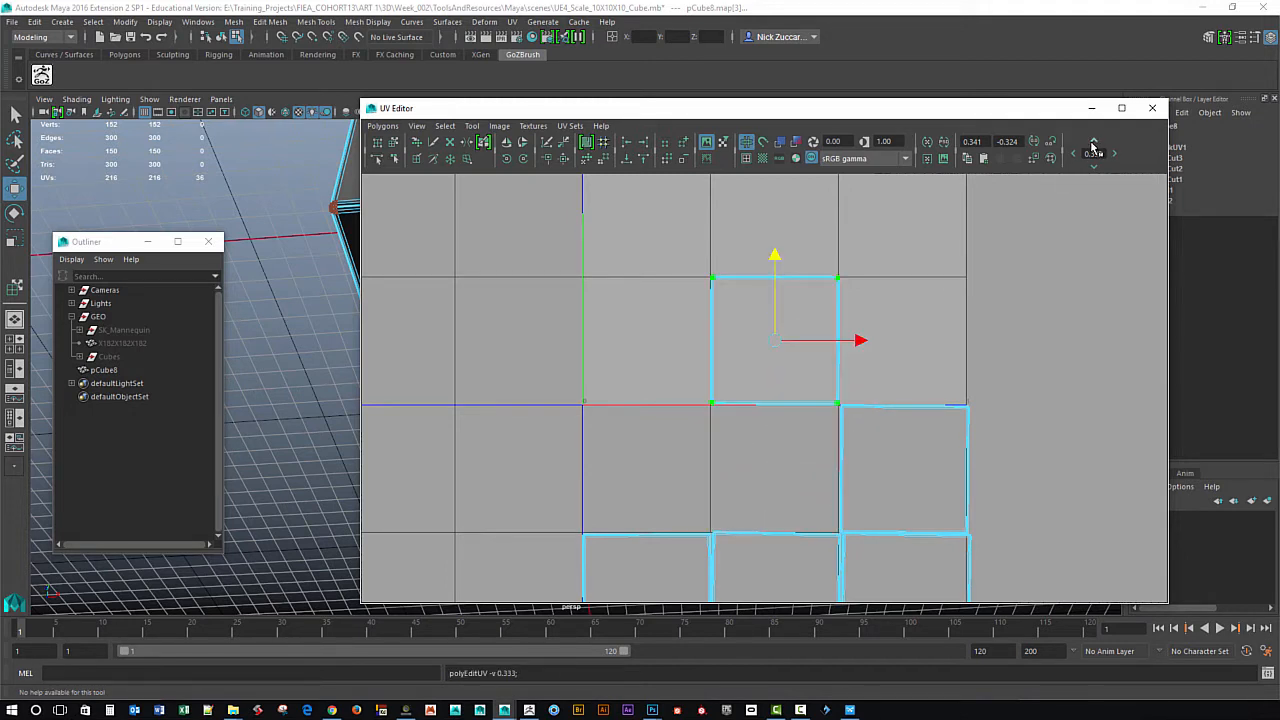
pyautogui.click(1075, 153)
# Align the bevel UV groups at the shell's lower-left and lower-right corners with the surrounding grid lines.
pyautogui.scroll(3, 786, 466)
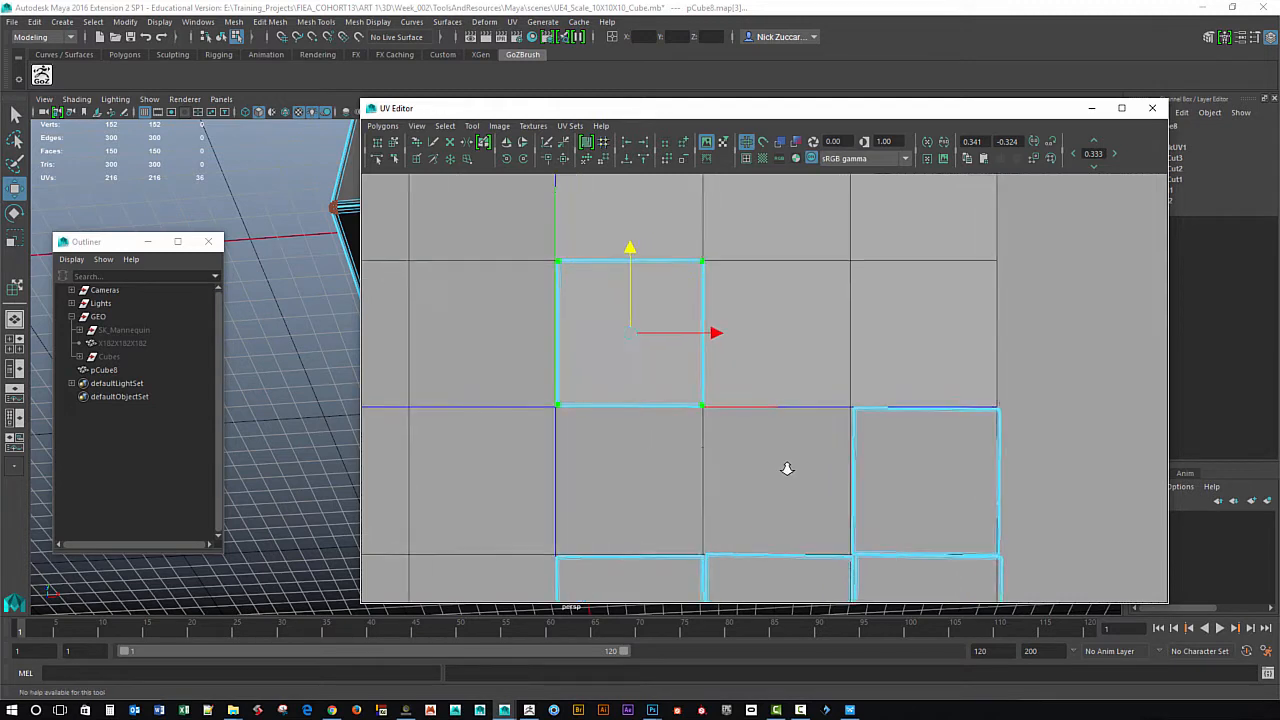
pyautogui.scroll(5, 775, 501)
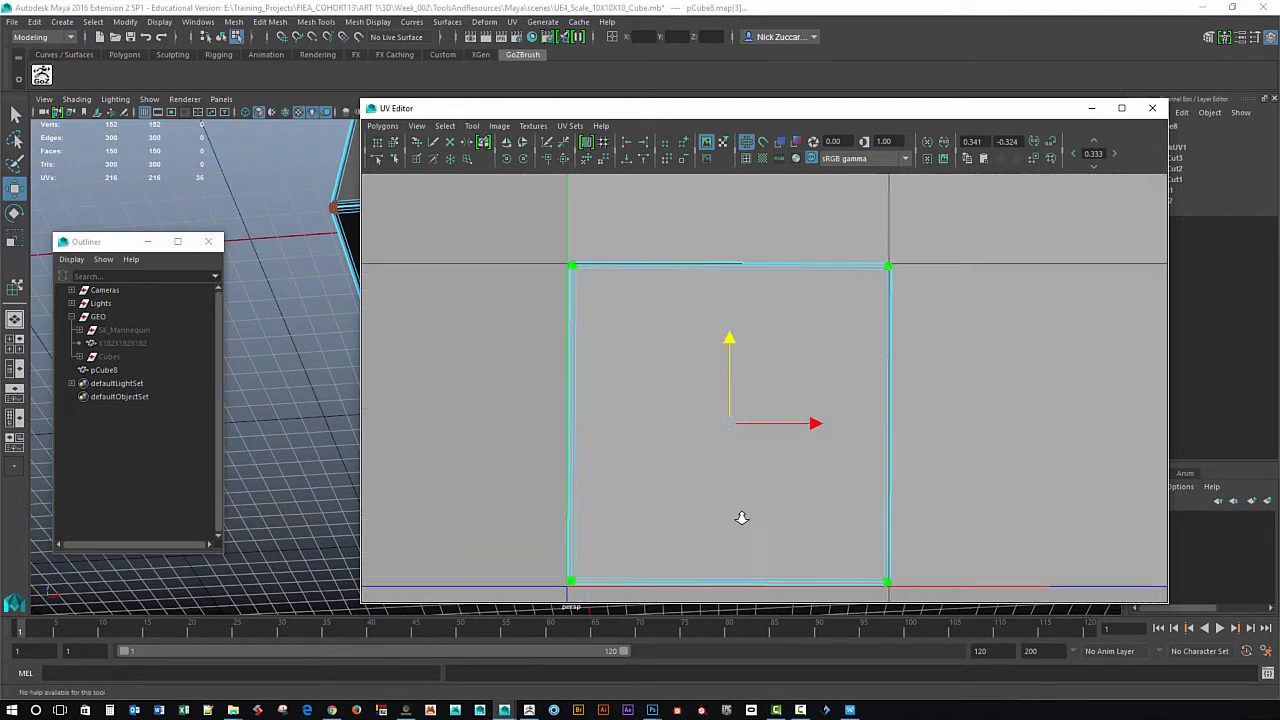
pyautogui.keyDown('alt'); pyautogui.moveTo(716, 485); pyautogui.dragTo(603, 417, button='right'); pyautogui.keyUp('alt')
pyautogui.keyDown('alt'); pyautogui.moveTo(603, 417); pyautogui.dragTo(591, 314, button='middle'); pyautogui.keyUp('alt')
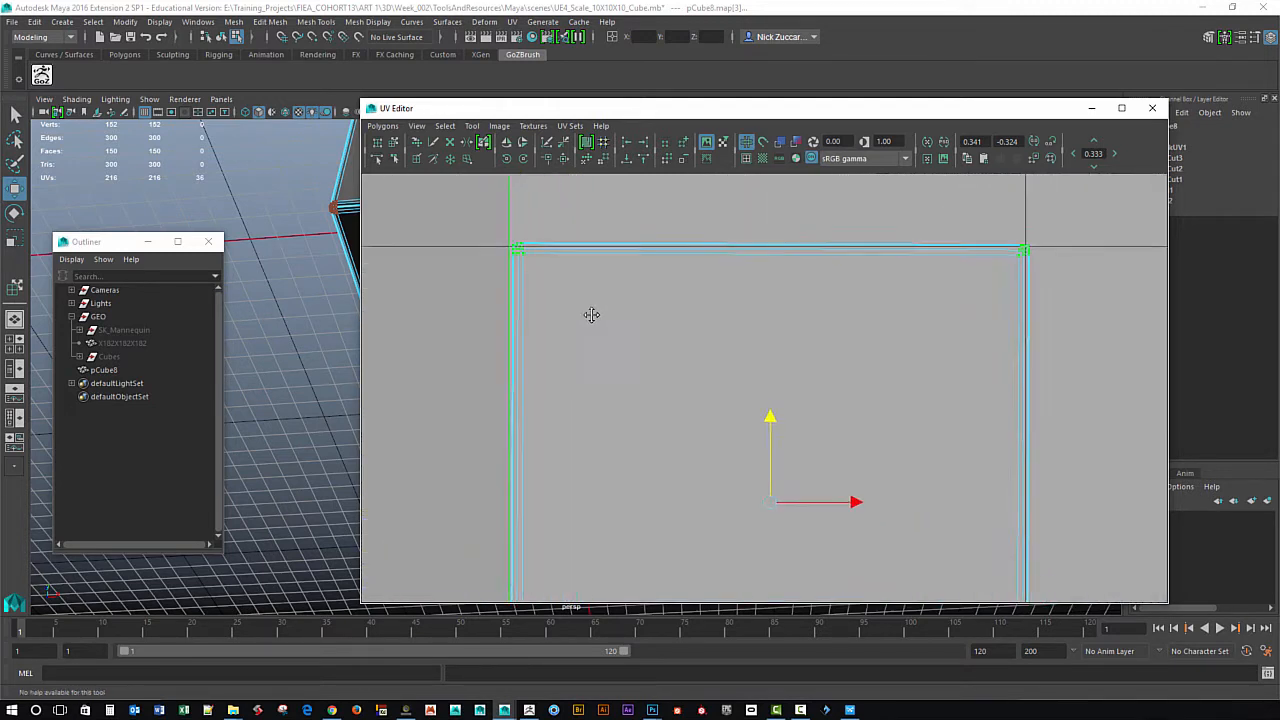
pyautogui.keyDown('alt'); pyautogui.moveTo(591, 314); pyautogui.dragTo(701, 493, button='right'); pyautogui.keyUp('alt')
pyautogui.keyDown('alt'); pyautogui.moveTo(701, 493); pyautogui.dragTo(689, 355, button='middle'); pyautogui.keyUp('alt')
pyautogui.keyDown('alt'); pyautogui.moveTo(640, 464); pyautogui.dragTo(693, 500, button='right'); pyautogui.keyUp('alt')
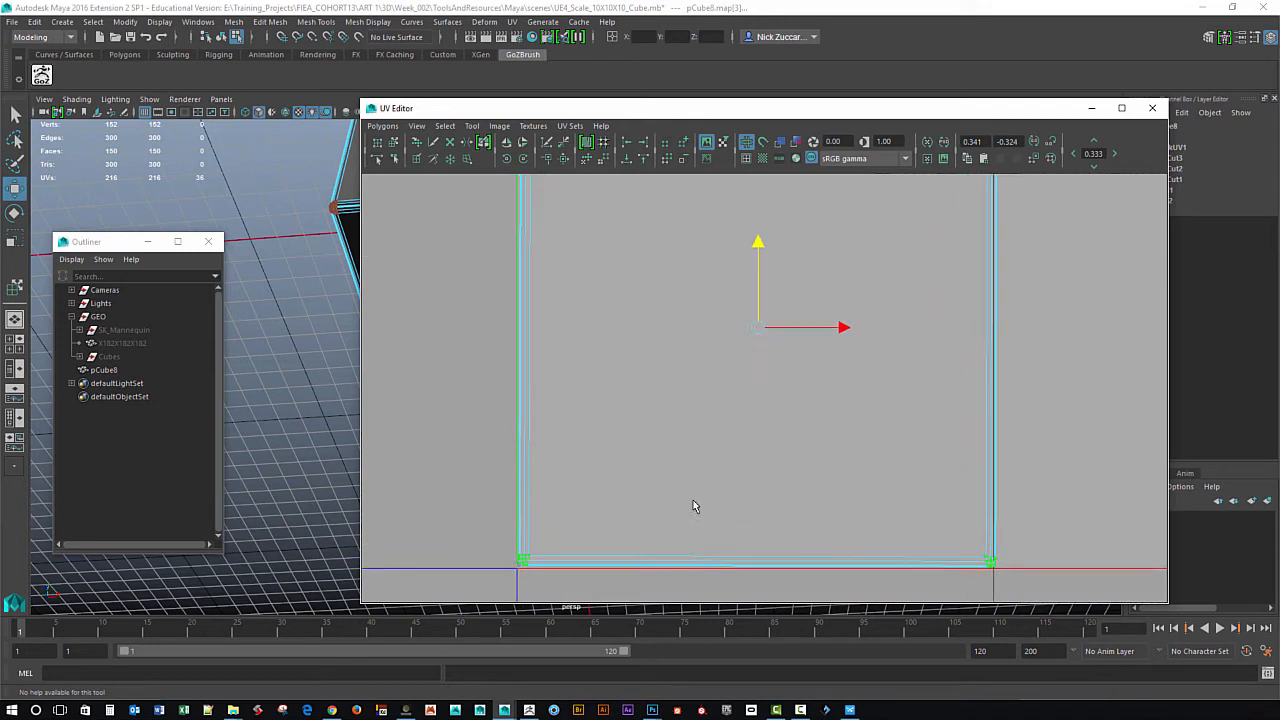
pyautogui.click(525, 562)
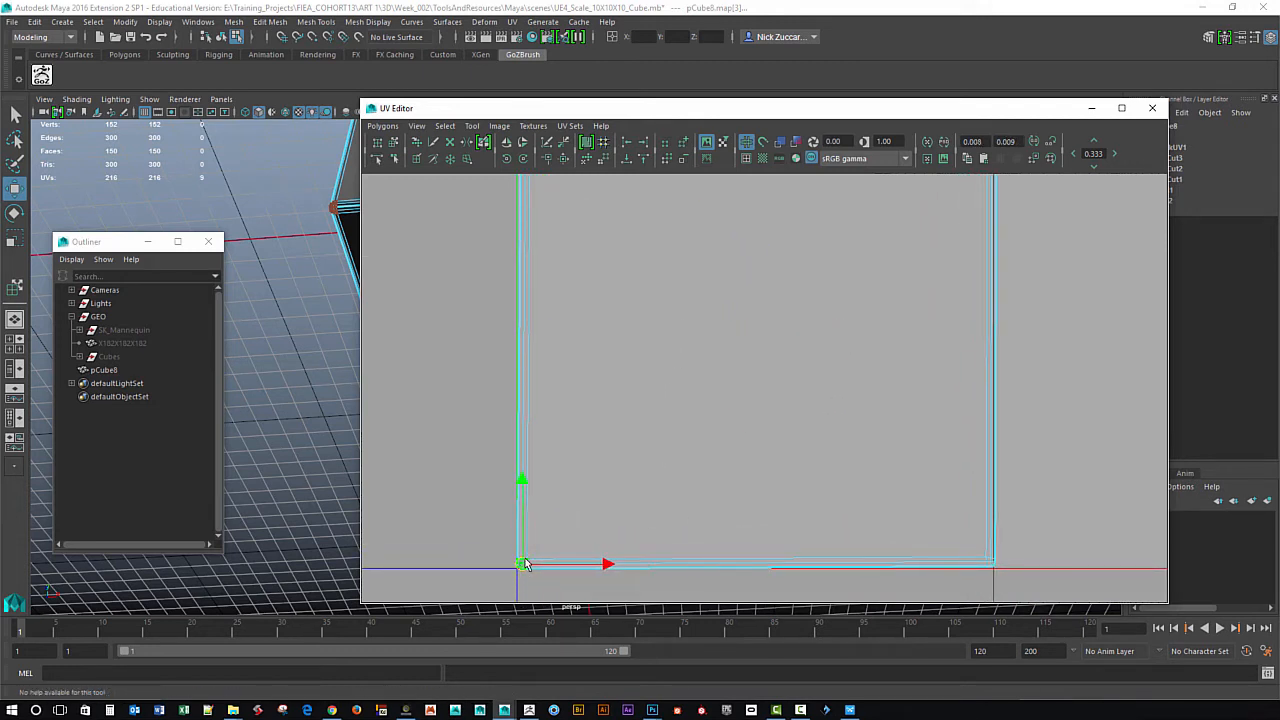
pyautogui.keyDown('alt'); pyautogui.moveTo(763, 532); pyautogui.dragTo(608, 520, button='middle'); pyautogui.keyUp('alt')
pyautogui.keyDown('alt'); pyautogui.moveTo(608, 520); pyautogui.dragTo(668, 540, button='right'); pyautogui.keyUp('alt')
pyautogui.moveTo(836, 562); pyautogui.dragTo(854, 586)
# Align the bevel UV groups at the shell's upper-right and upper-left corners with the surrounding grid lines.
pyautogui.keyDown('alt'); pyautogui.moveTo(886, 225); pyautogui.dragTo(840, 399, button='middle'); pyautogui.keyUp('alt')
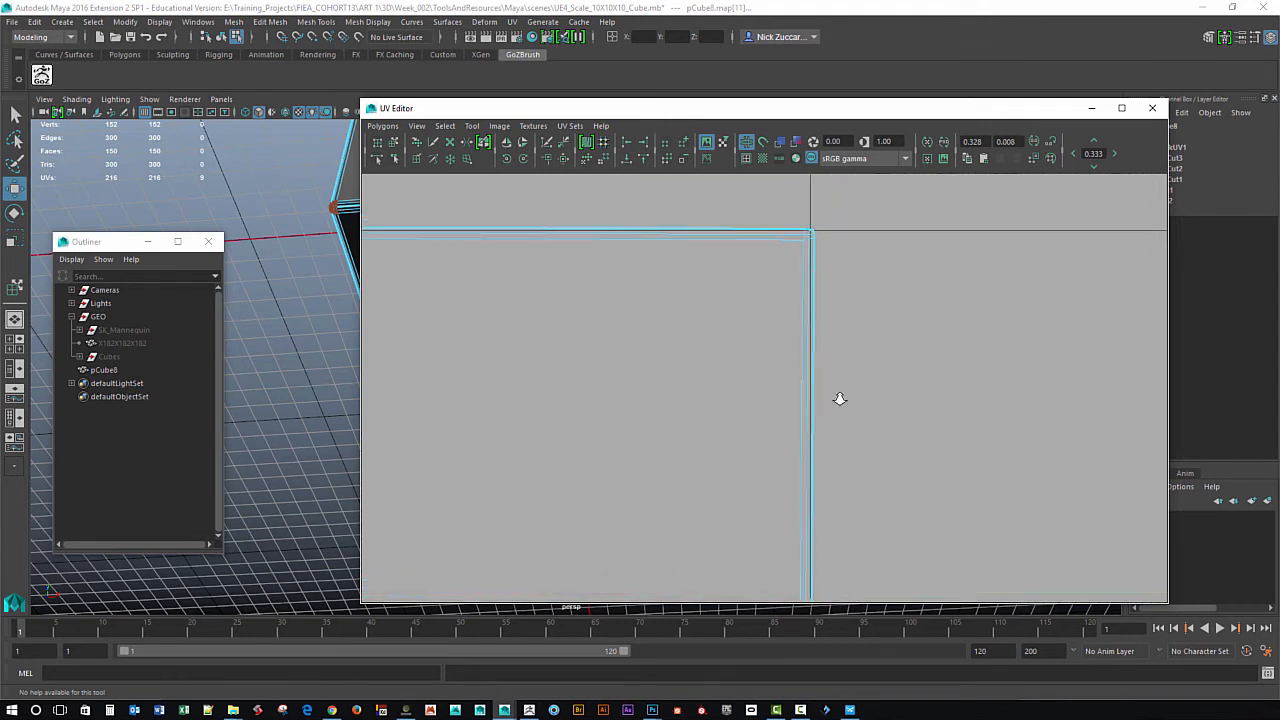
pyautogui.keyDown('alt'); pyautogui.moveTo(839, 399); pyautogui.dragTo(851, 337, button='right'); pyautogui.keyUp('alt')
pyautogui.keyDown('alt'); pyautogui.moveTo(851, 337); pyautogui.dragTo(823, 474, button='middle'); pyautogui.keyUp('alt')
pyautogui.moveTo(751, 312); pyautogui.dragTo(787, 355)
pyautogui.keyDown('alt'); pyautogui.moveTo(695, 431); pyautogui.dragTo(860, 426, button='middle'); pyautogui.keyUp('alt')
pyautogui.keyDown('alt'); pyautogui.moveTo(860, 426); pyautogui.dragTo(563, 380, button='right'); pyautogui.keyUp('alt')
pyautogui.keyDown('alt'); pyautogui.moveTo(563, 380); pyautogui.dragTo(541, 382, button='middle'); pyautogui.keyUp('alt')
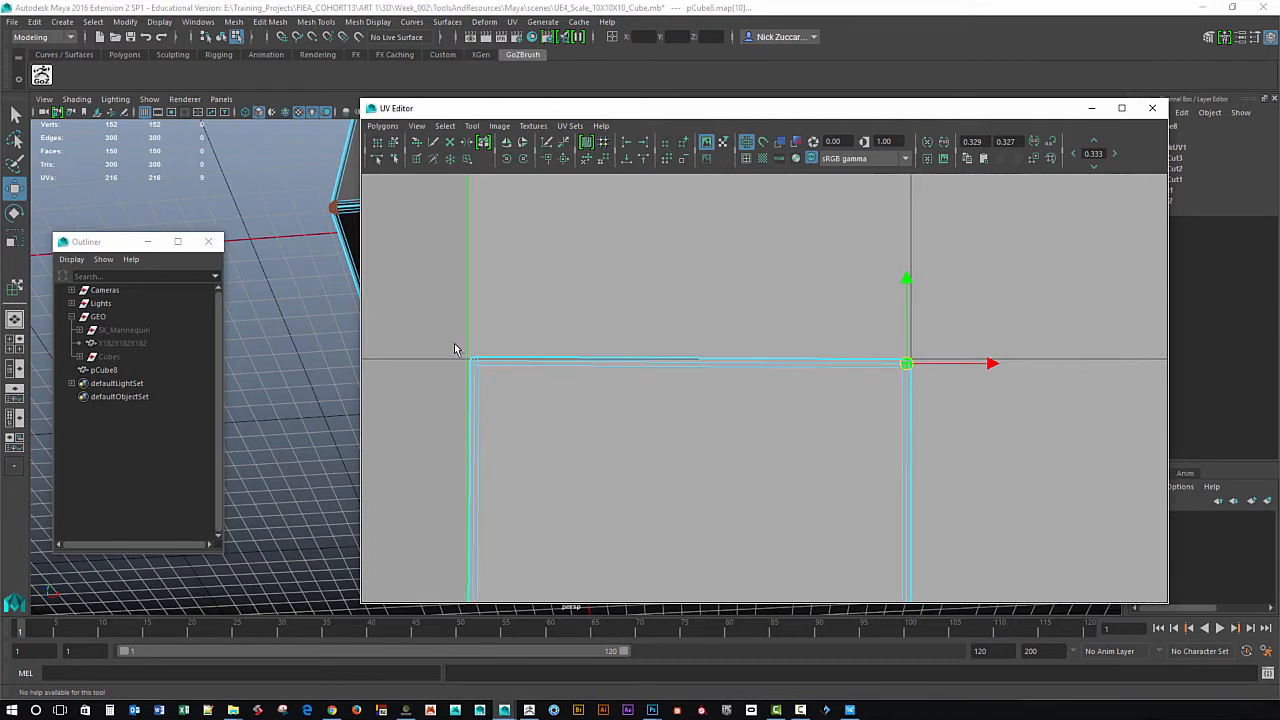
pyautogui.moveTo(455, 349); pyautogui.dragTo(476, 367)
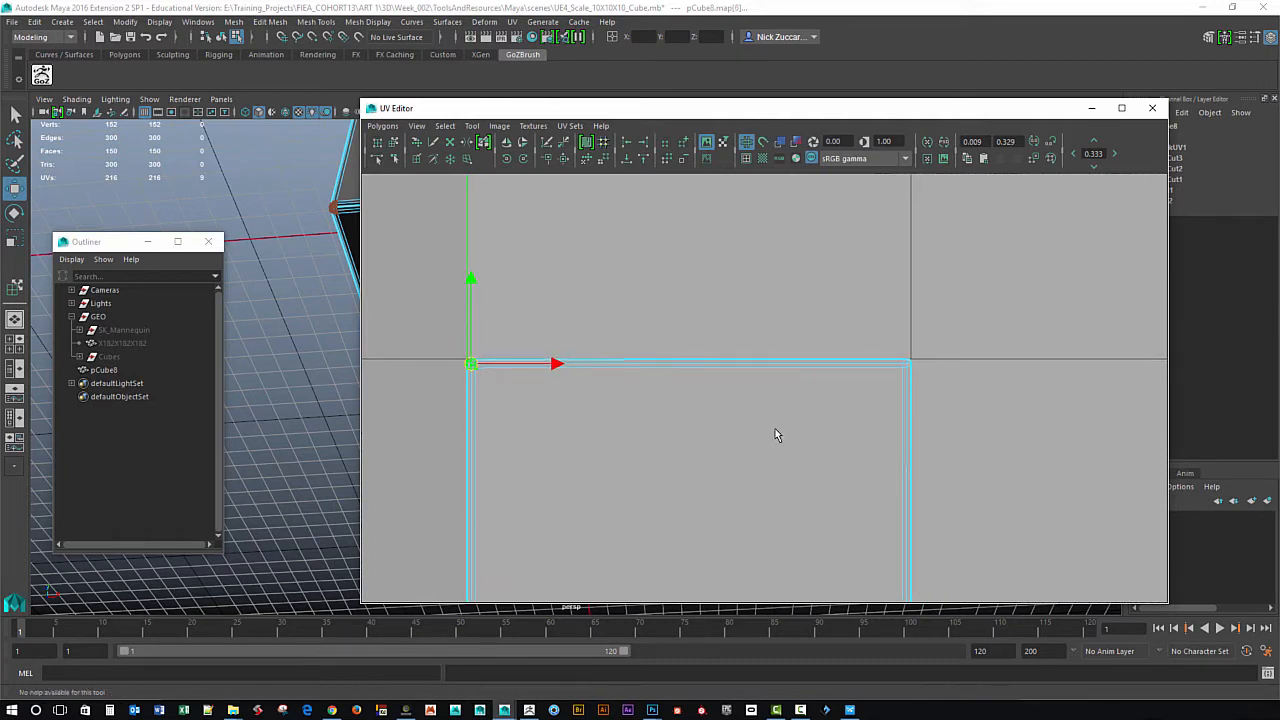
# Select the whole aligned shell and test its fit by nudging it 0.333 through neighbouring cells and back to the origin cell.
pyautogui.keyDown('alt'); pyautogui.moveTo(775, 435); pyautogui.dragTo(666, 437, button='right'); pyautogui.keyUp('alt')
pyautogui.keyDown('alt'); pyautogui.moveTo(666, 437); pyautogui.dragTo(626, 380, button='middle'); pyautogui.keyUp('alt')
pyautogui.moveTo(560, 298); pyautogui.dragTo(812, 527)
pyautogui.keyDown('alt'); pyautogui.moveTo(805, 381); pyautogui.dragTo(754, 472, button='middle'); pyautogui.keyUp('alt')
pyautogui.keyDown('alt'); pyautogui.moveTo(828, 441); pyautogui.dragTo(800, 470, button='middle'); pyautogui.keyUp('alt')
pyautogui.keyDown('alt'); pyautogui.moveTo(831, 446); pyautogui.dragTo(792, 388, button='right'); pyautogui.keyUp('alt')
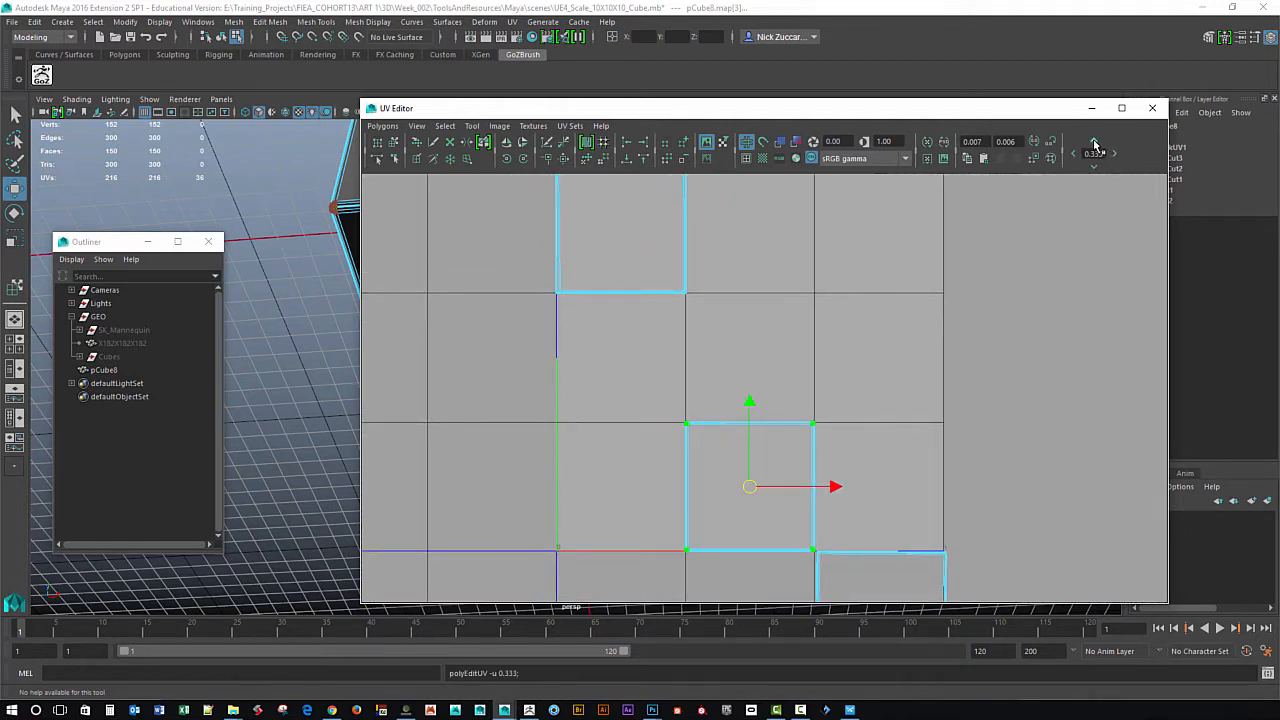
pyautogui.click(1094, 143)
pyautogui.click(1095, 143)
pyautogui.click(1095, 166)
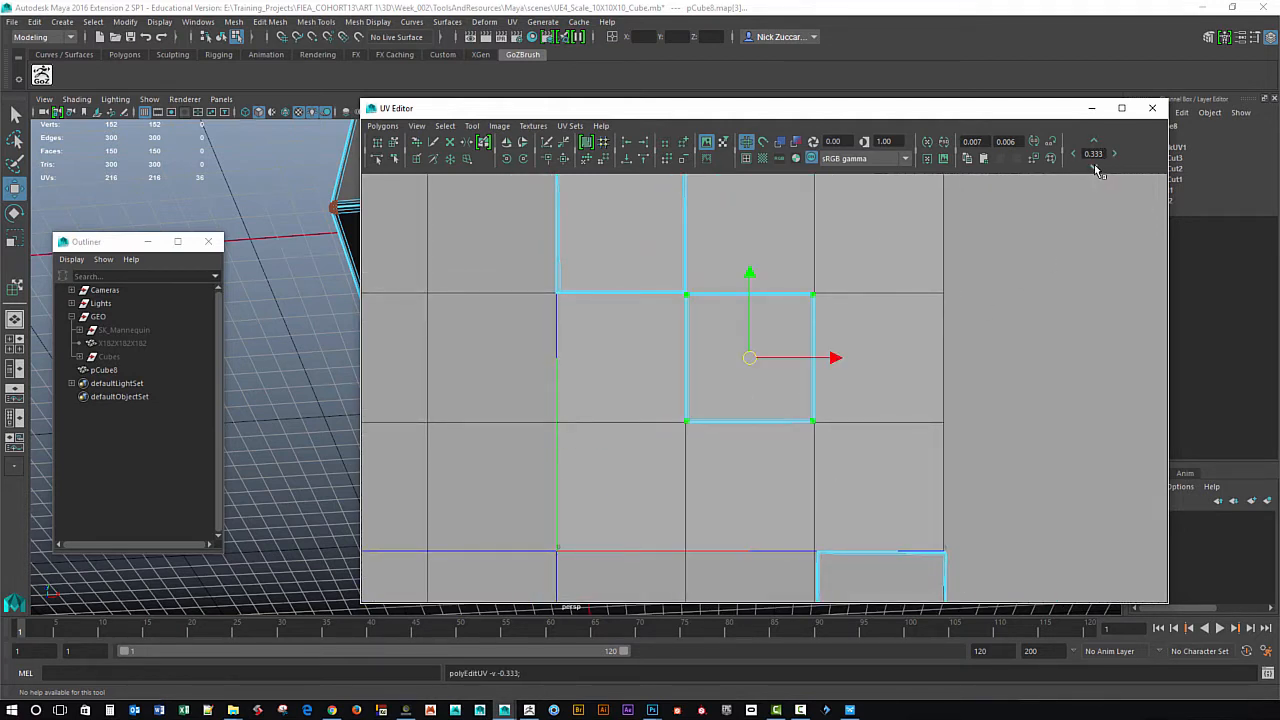
pyautogui.click(1095, 166)
pyautogui.click(1074, 153)
pyautogui.scroll(-1, 848, 490)
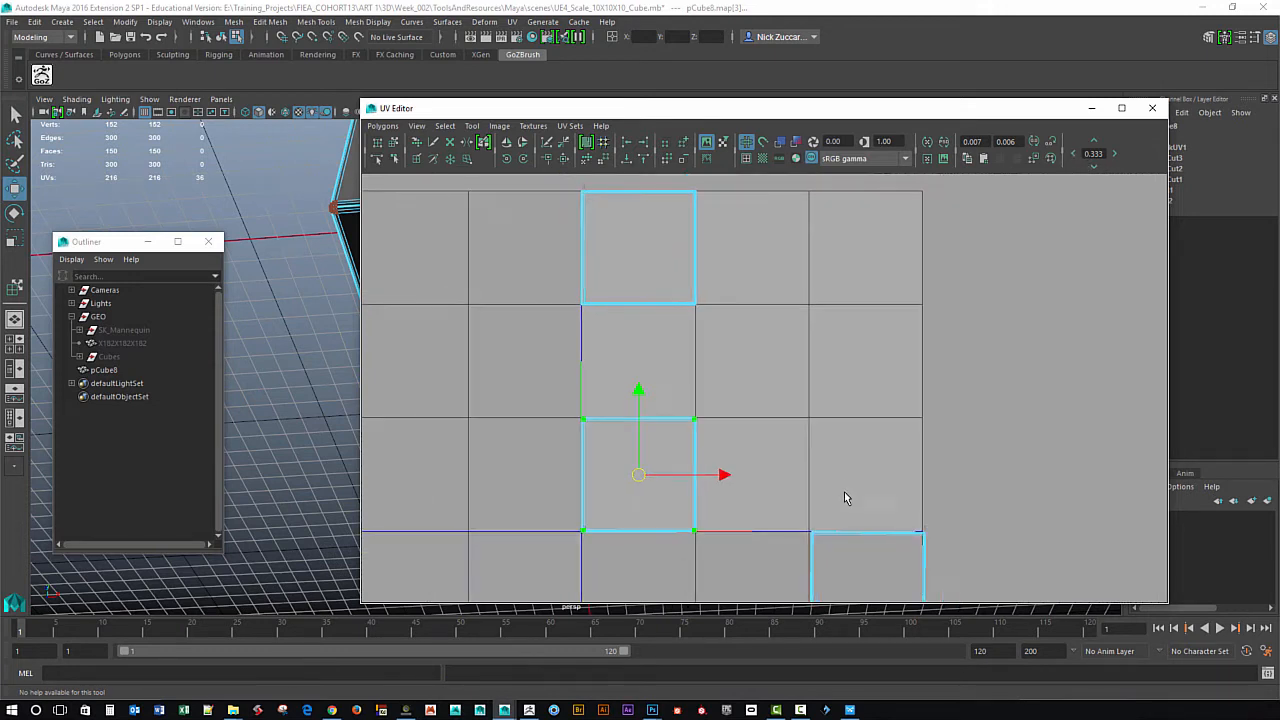
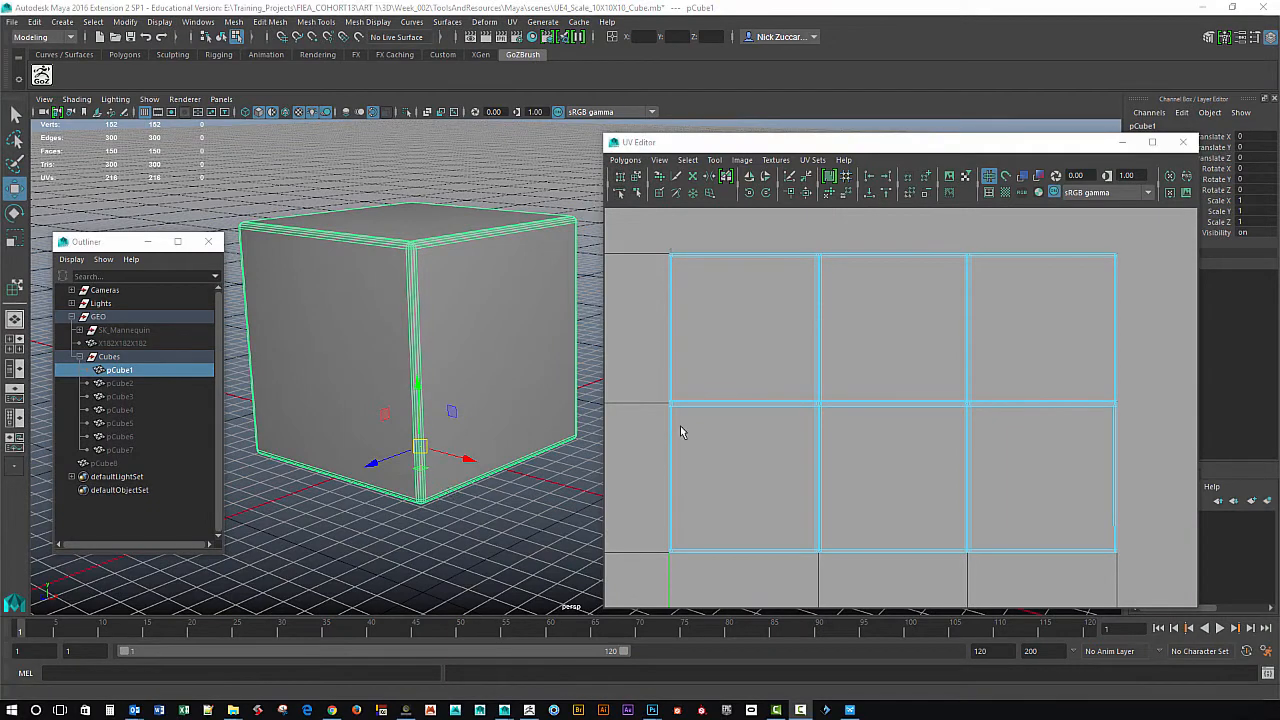
# Examine the packed UV shell layout of pCube1 and how its upper shell borders meet the grid lines.
pyautogui.keyDown('alt'); pyautogui.moveTo(801, 435); pyautogui.dragTo(771, 406, button='middle'); pyautogui.keyUp('alt')
pyautogui.keyDown('alt'); pyautogui.moveTo(880, 425); pyautogui.dragTo(789, 406, button='right'); pyautogui.keyUp('alt')
pyautogui.keyDown('alt'); pyautogui.moveTo(789, 406); pyautogui.dragTo(760, 480, button='middle'); pyautogui.keyUp('alt')
pyautogui.keyDown('alt'); pyautogui.moveTo(689, 389); pyautogui.dragTo(983, 514, button='right'); pyautogui.keyUp('alt')
pyautogui.keyDown('alt'); pyautogui.moveTo(626, 288); pyautogui.dragTo(826, 434, button='middle'); pyautogui.keyUp('alt')
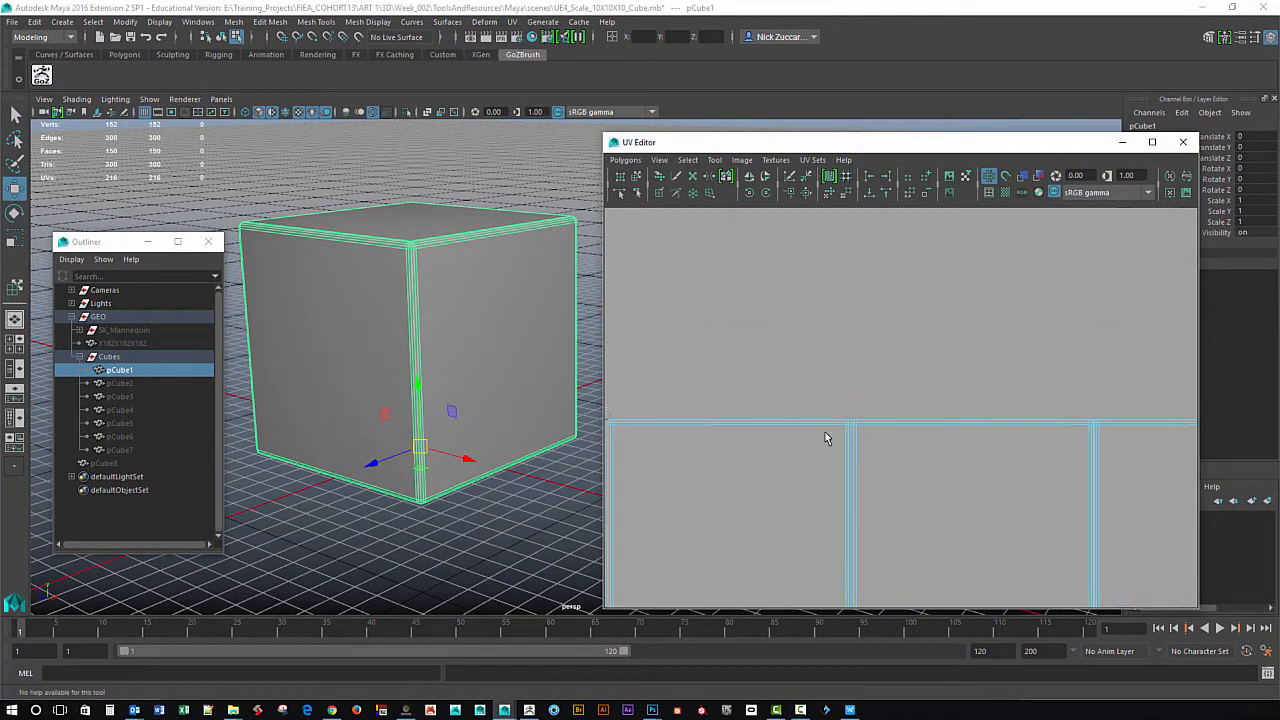
pyautogui.keyDown('alt'); pyautogui.moveTo(826, 434); pyautogui.dragTo(656, 382, button='right'); pyautogui.keyUp('alt')
pyautogui.keyDown('alt'); pyautogui.moveTo(928, 510); pyautogui.dragTo(856, 321, button='middle'); pyautogui.keyUp('alt')
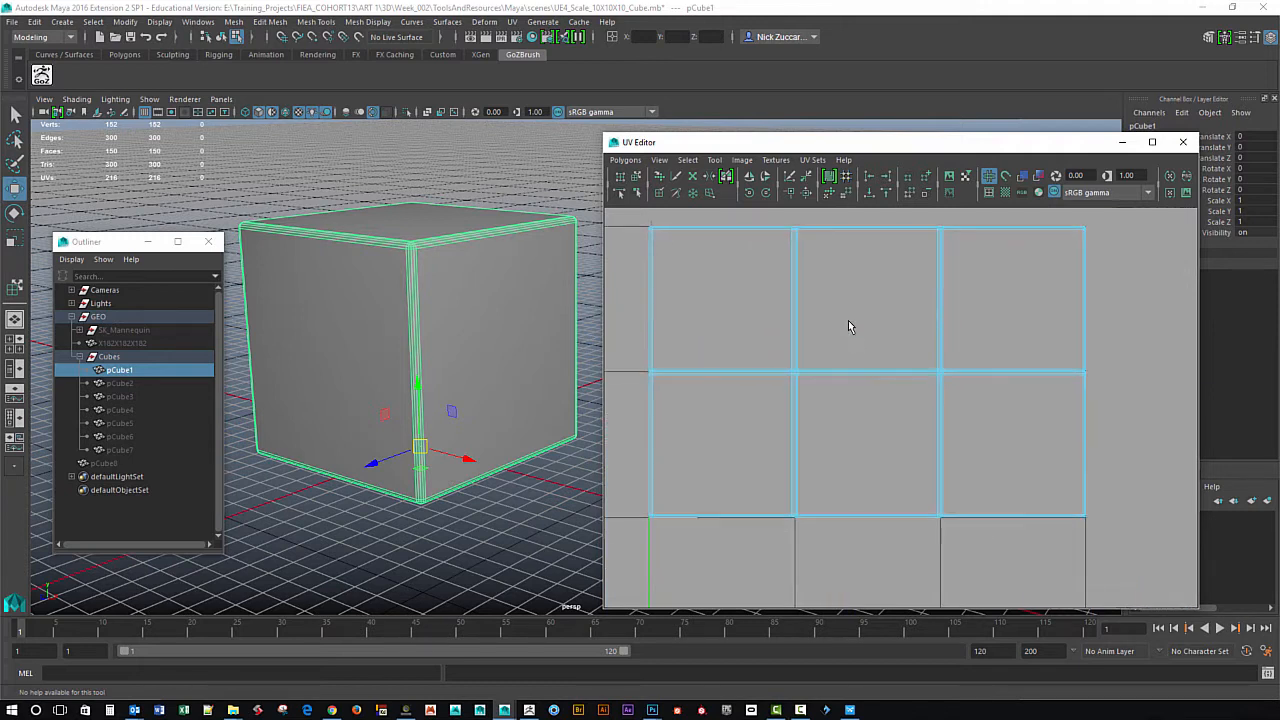
pyautogui.keyDown('alt'); pyautogui.moveTo(848, 320); pyautogui.dragTo(759, 328, button='right'); pyautogui.keyUp('alt')
pyautogui.keyDown('alt'); pyautogui.moveTo(759, 328); pyautogui.dragTo(769, 333, button='middle'); pyautogui.keyUp('alt')
pyautogui.keyDown('alt'); pyautogui.moveTo(809, 446); pyautogui.dragTo(803, 426, button='middle'); pyautogui.keyUp('alt')
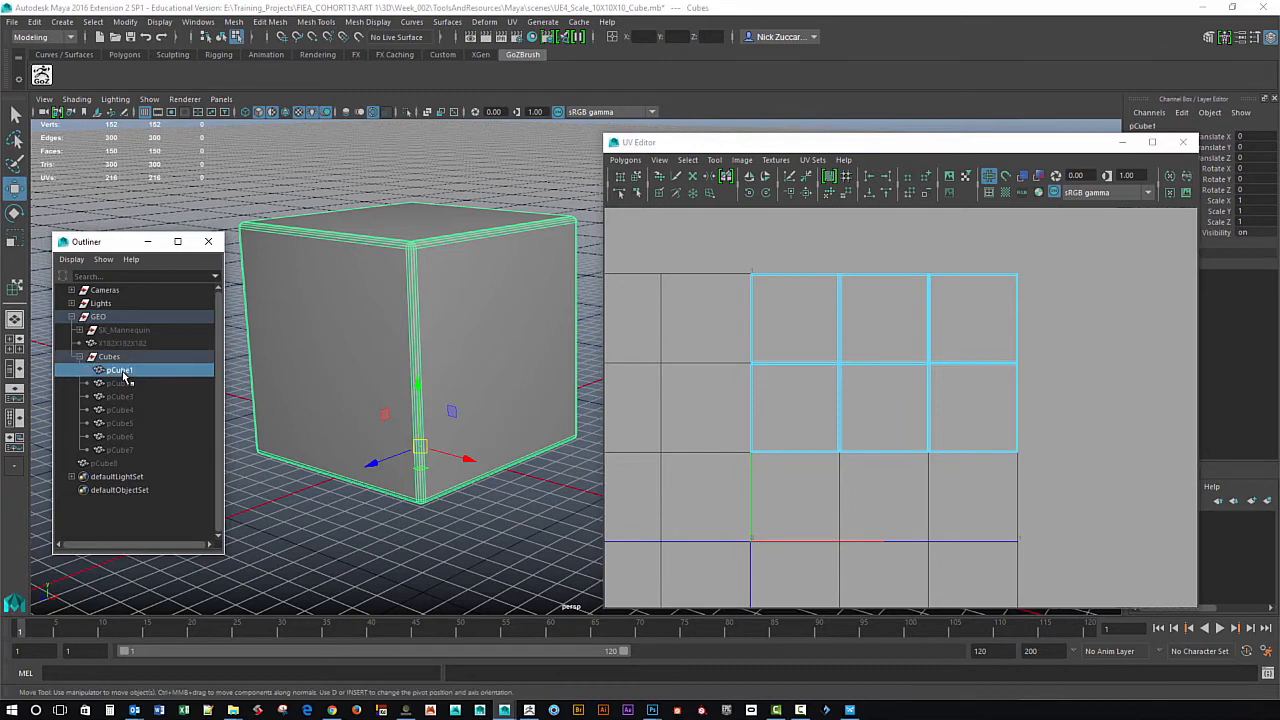
# Hide pCube1 and show pCube8 in its place, with the UV Editor closed.
pyautogui.hotkey('ctrl', 'h')
pyautogui.click(104, 464)
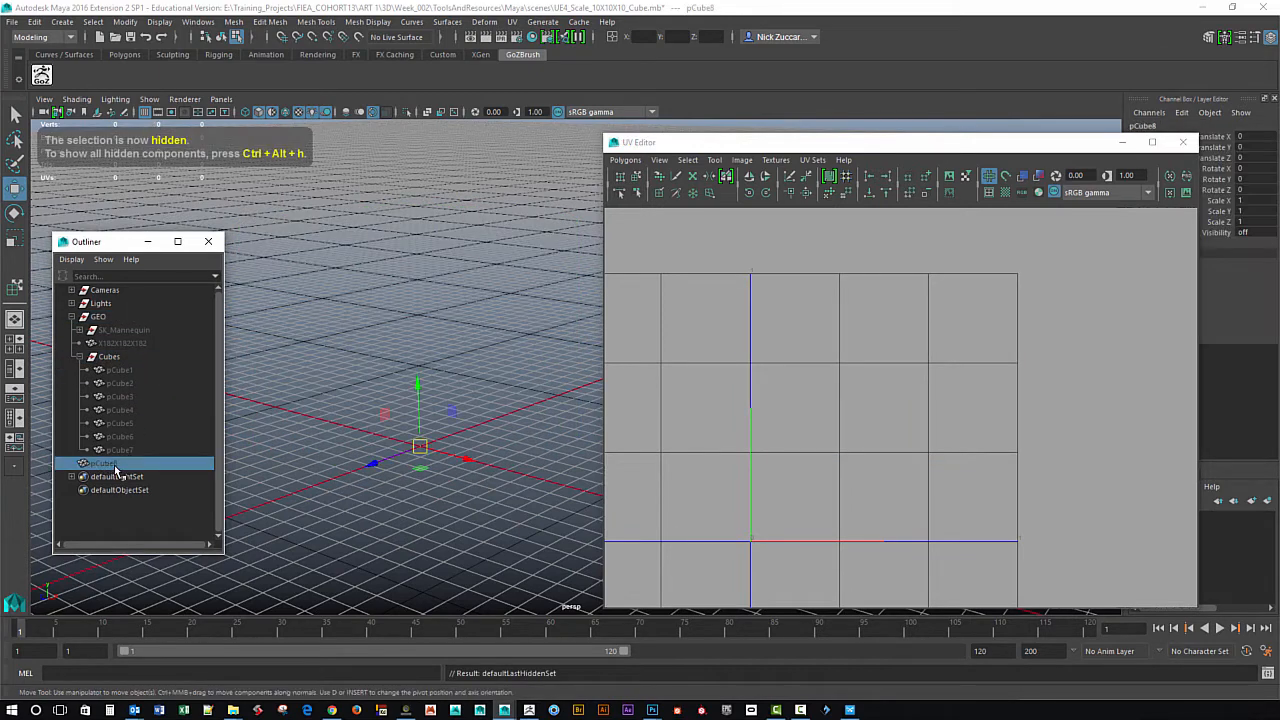
pyautogui.click(1183, 142)
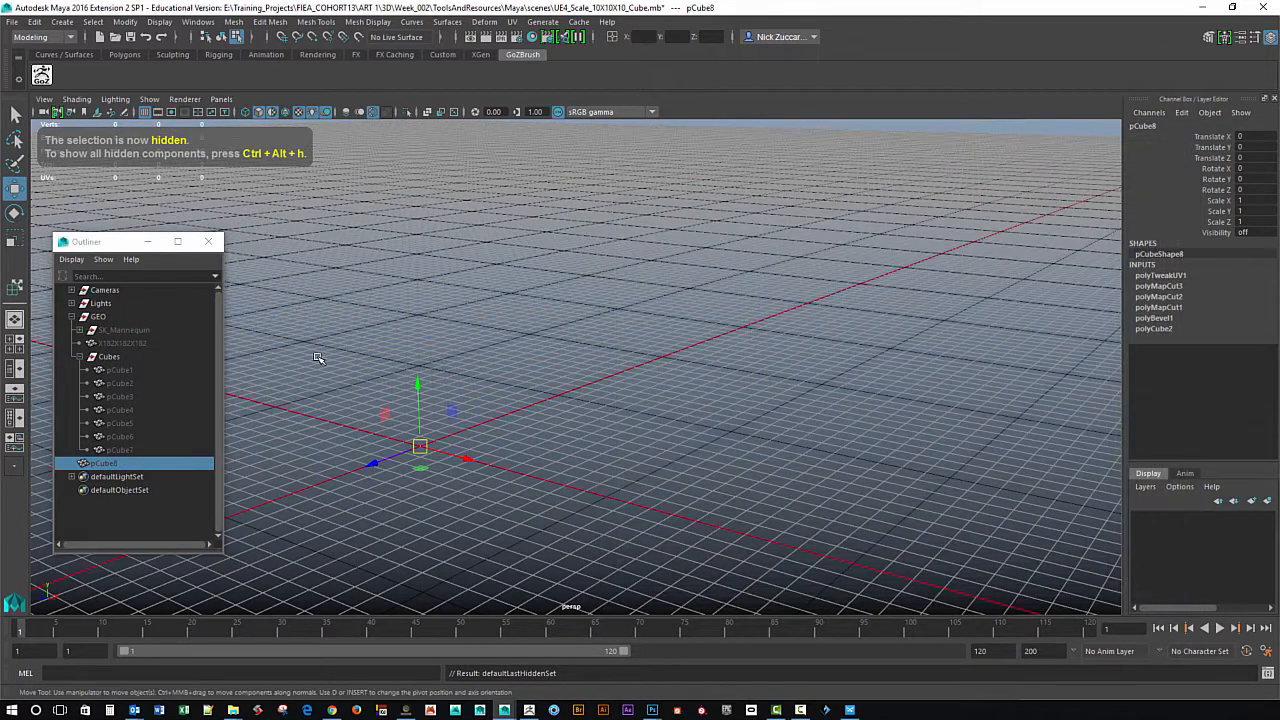
pyautogui.hotkey('shift', 'h')
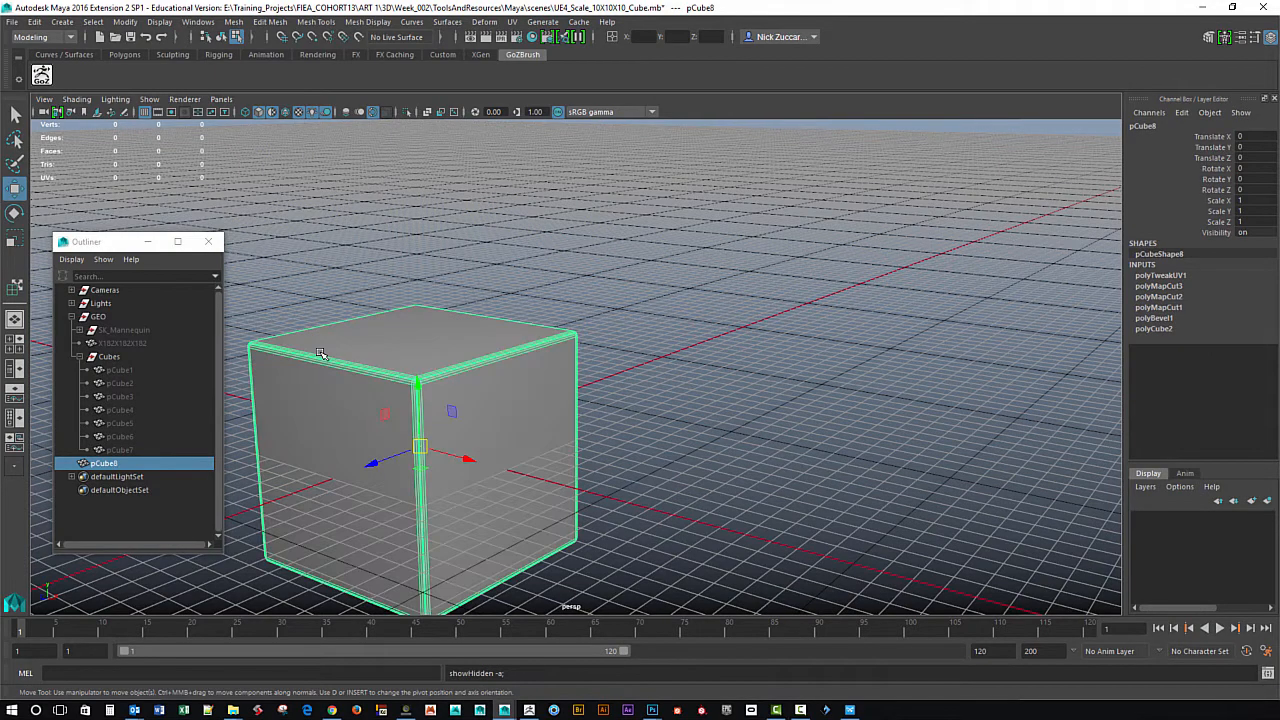
# Switch pCube8 from component selection back to object selection so that the whole cube is selected.
pyautogui.click(705, 383)
pyautogui.keyDown('alt'); pyautogui.moveTo(705, 383); pyautogui.dragTo(449, 380); pyautogui.keyUp('alt')
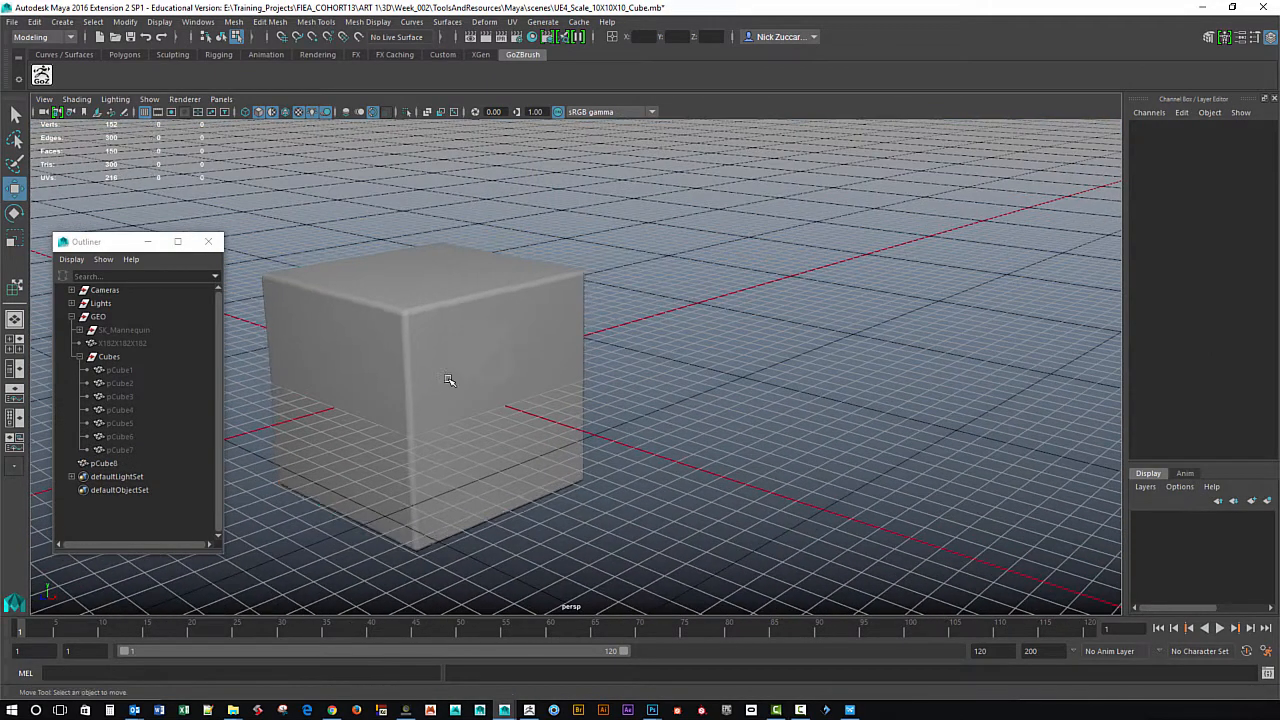
pyautogui.moveTo(409, 371); pyautogui.dragTo(419, 349, button='right')
pyautogui.keyDown('alt'); pyautogui.moveTo(419, 349); pyautogui.dragTo(503, 369, button='middle'); pyautogui.keyUp('alt')
pyautogui.keyDown('alt'); pyautogui.moveTo(503, 369); pyautogui.dragTo(517, 374); pyautogui.keyUp('alt')
pyautogui.press('F7')
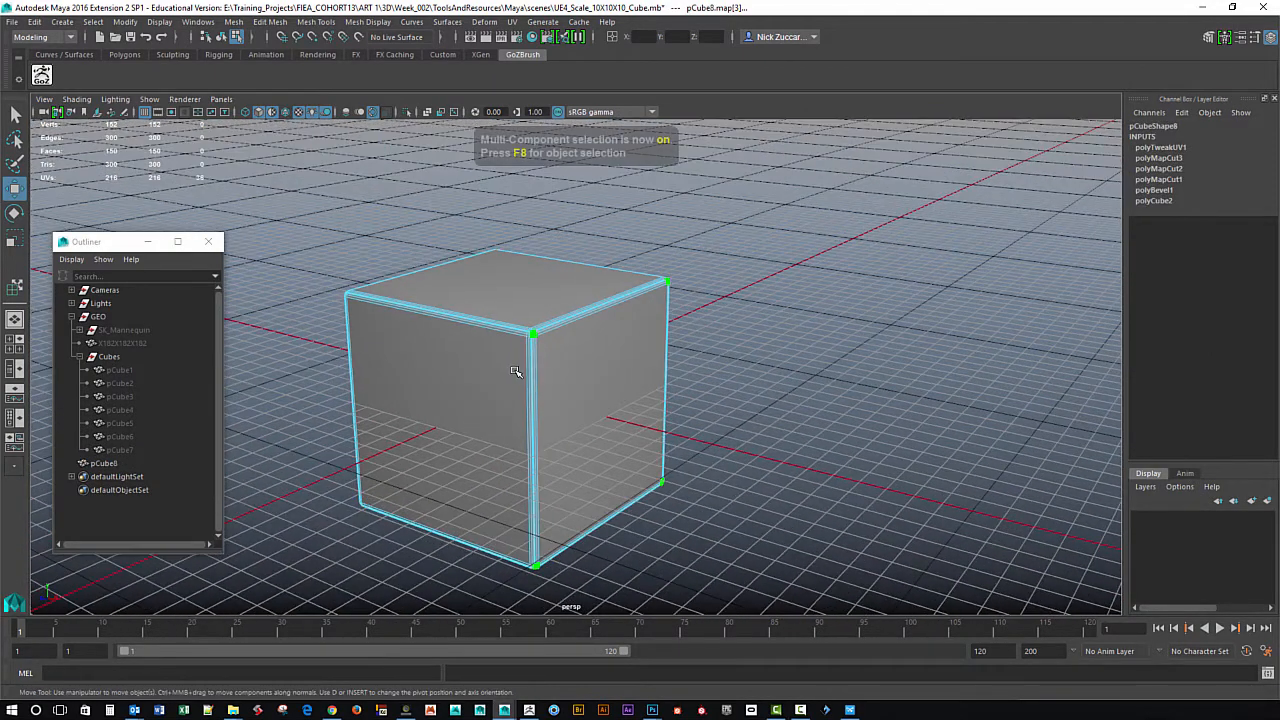
pyautogui.press('F8')
pyautogui.press('F8')
pyautogui.press('F8')
pyautogui.press('F8')
pyautogui.press('F8')
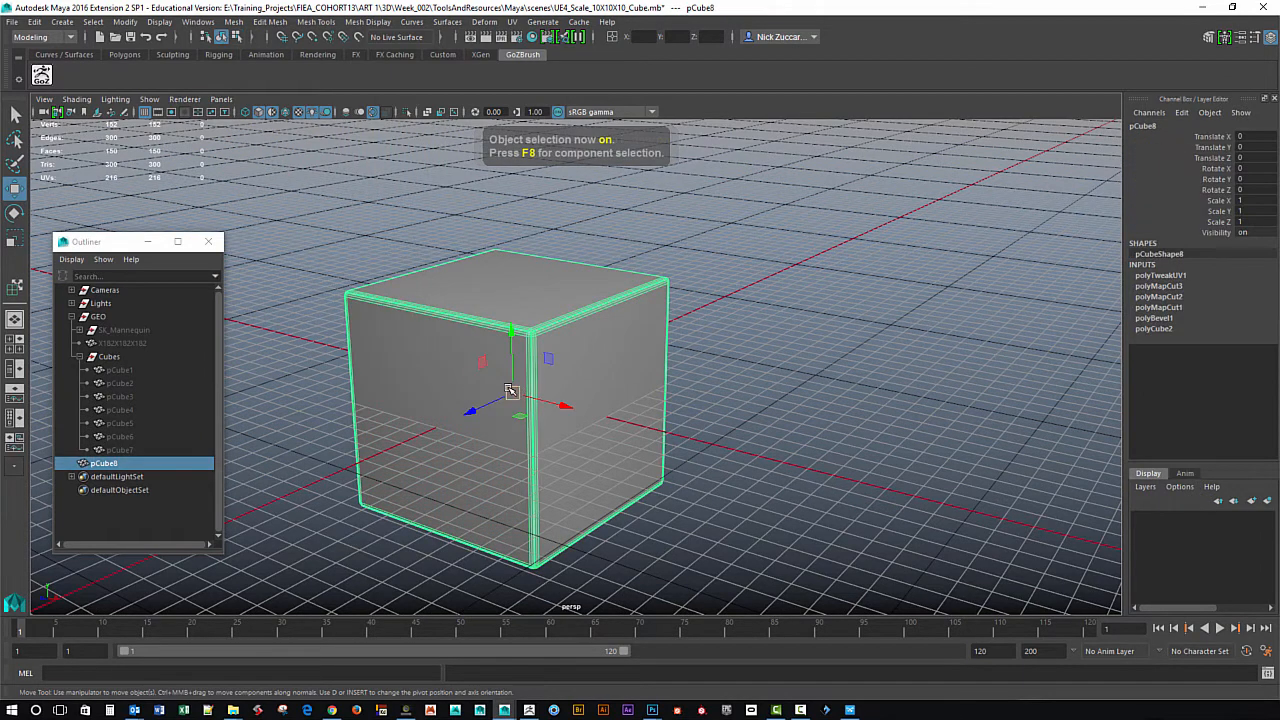
pyautogui.press('F8')
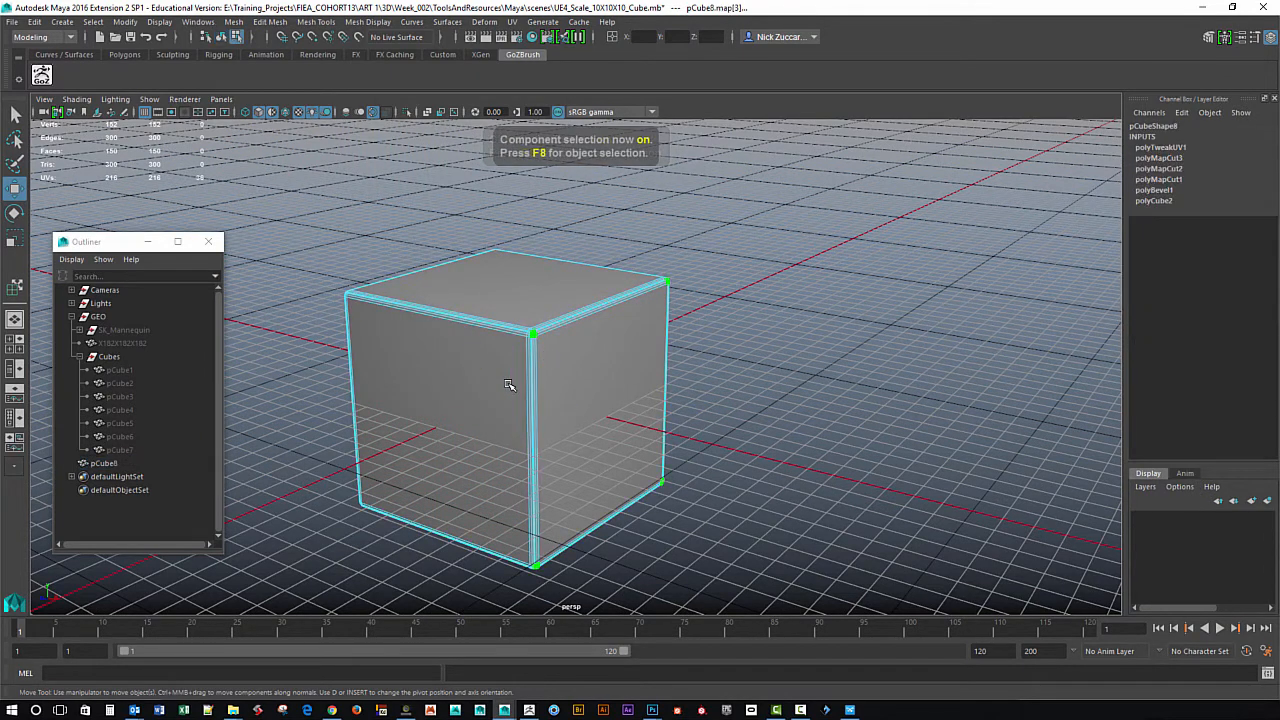
pyautogui.press('F8')
pyautogui.moveTo(437, 340); pyautogui.dragTo(502, 328, button='right')
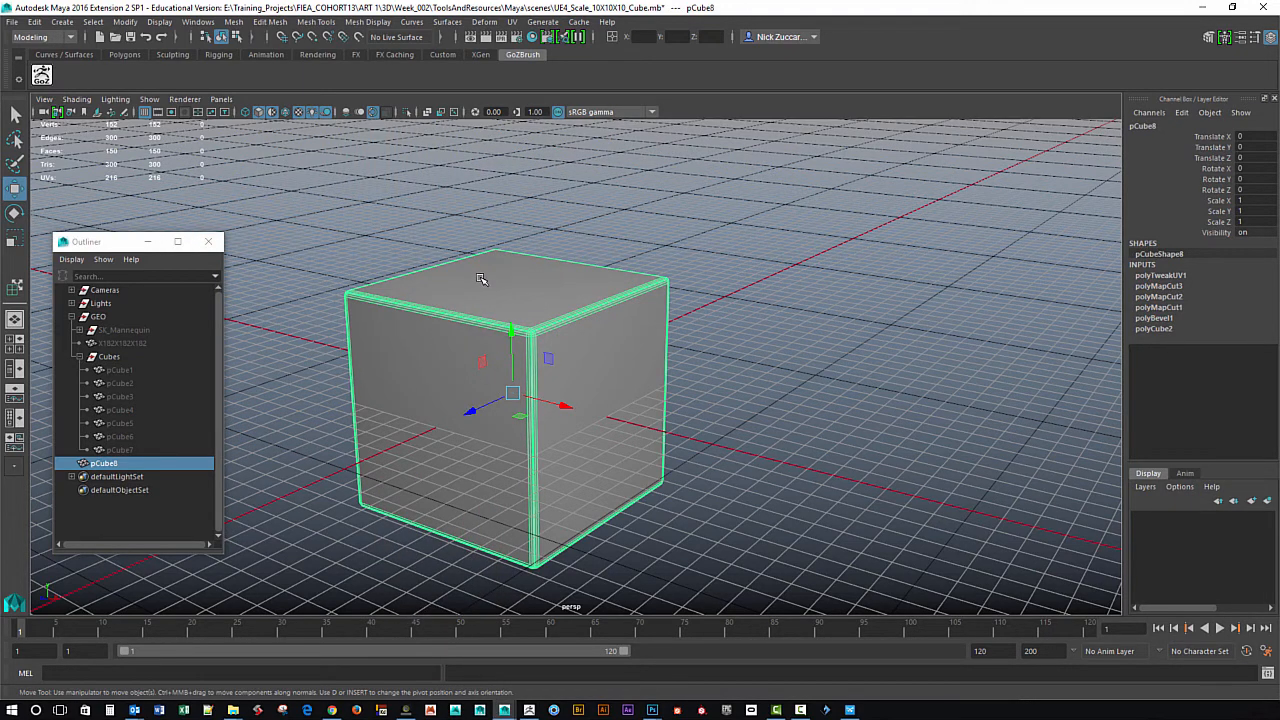
# Raise pCube8 to Translate Y 5 and delete its construction history.
pyautogui.moveTo(513, 338); pyautogui.dragTo(507, 285)
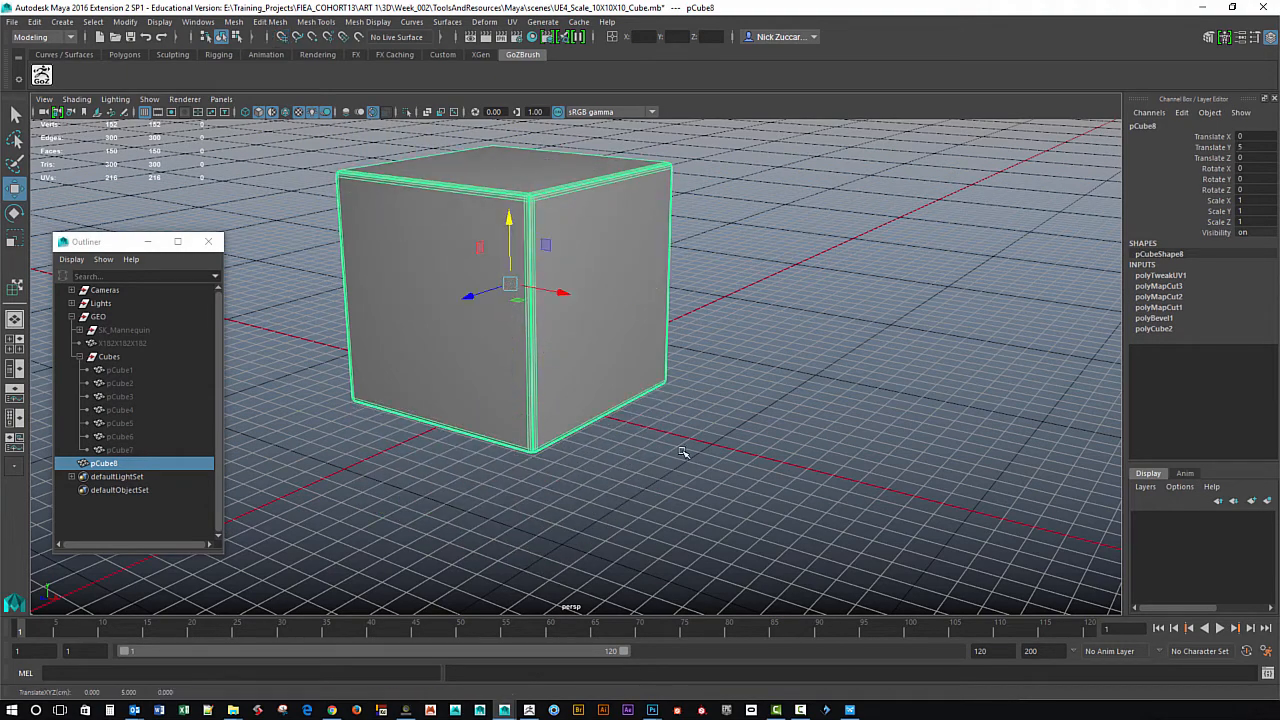
pyautogui.moveTo(683, 455)
pyautogui.keyDown('alt'); pyautogui.mouseDown()
pyautogui.moveTo(690, 390)
pyautogui.moveTo(709, 457)
pyautogui.moveTo(702, 440)
pyautogui.mouseUp(); pyautogui.keyUp('alt')
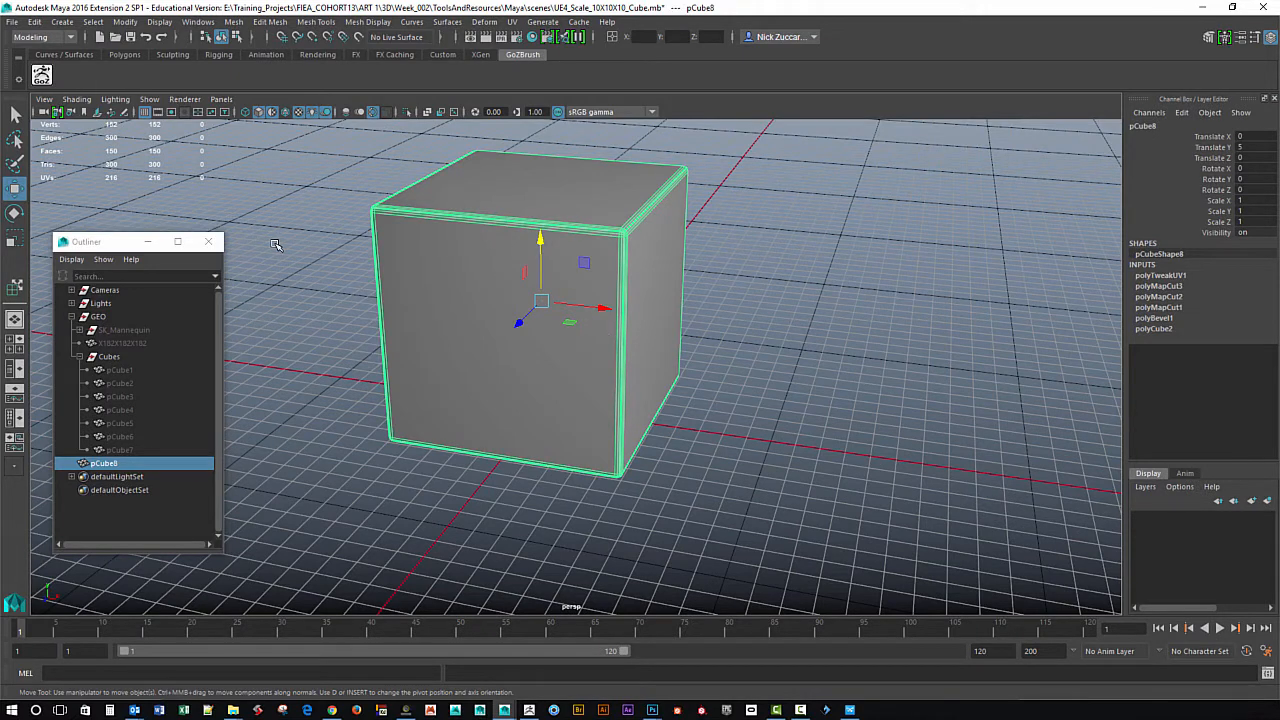
pyautogui.hotkey('alt', 'shift', 'd')
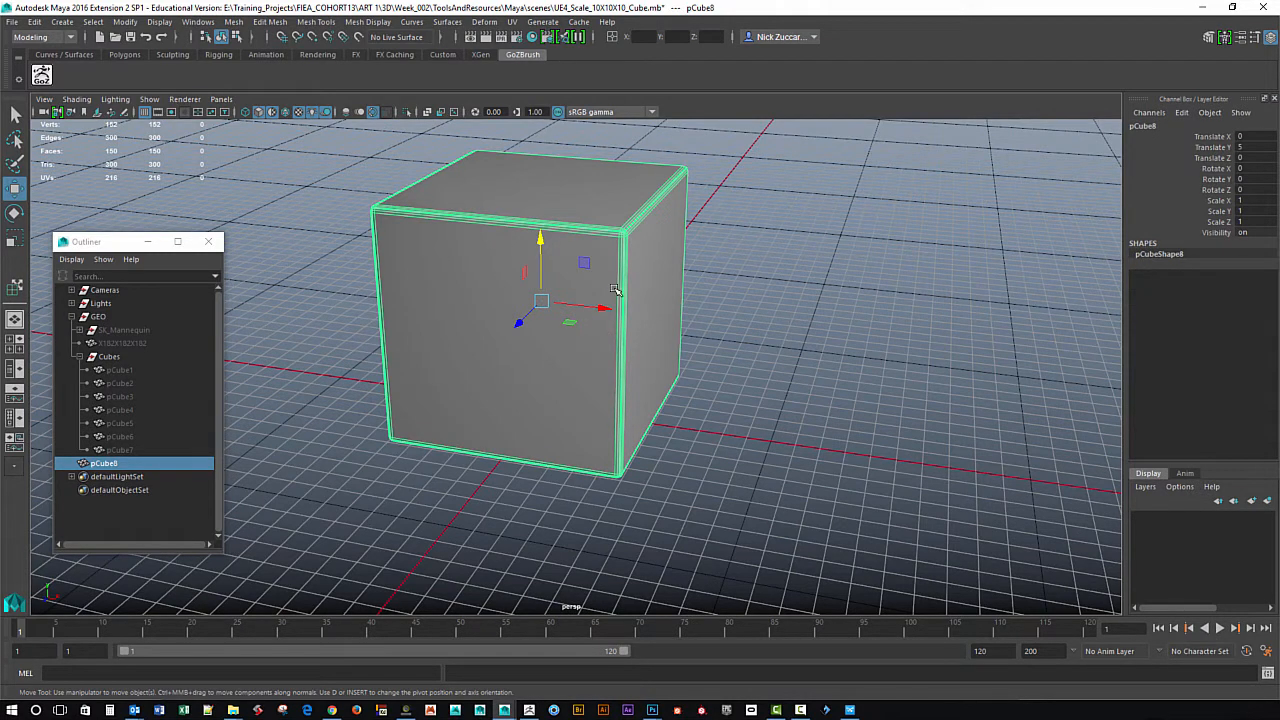
# Freeze the transformations of pCube8 at its raised position.
pyautogui.keyDown('alt'); pyautogui.moveTo(733, 259); pyautogui.dragTo(846, 346); pyautogui.keyUp('alt')
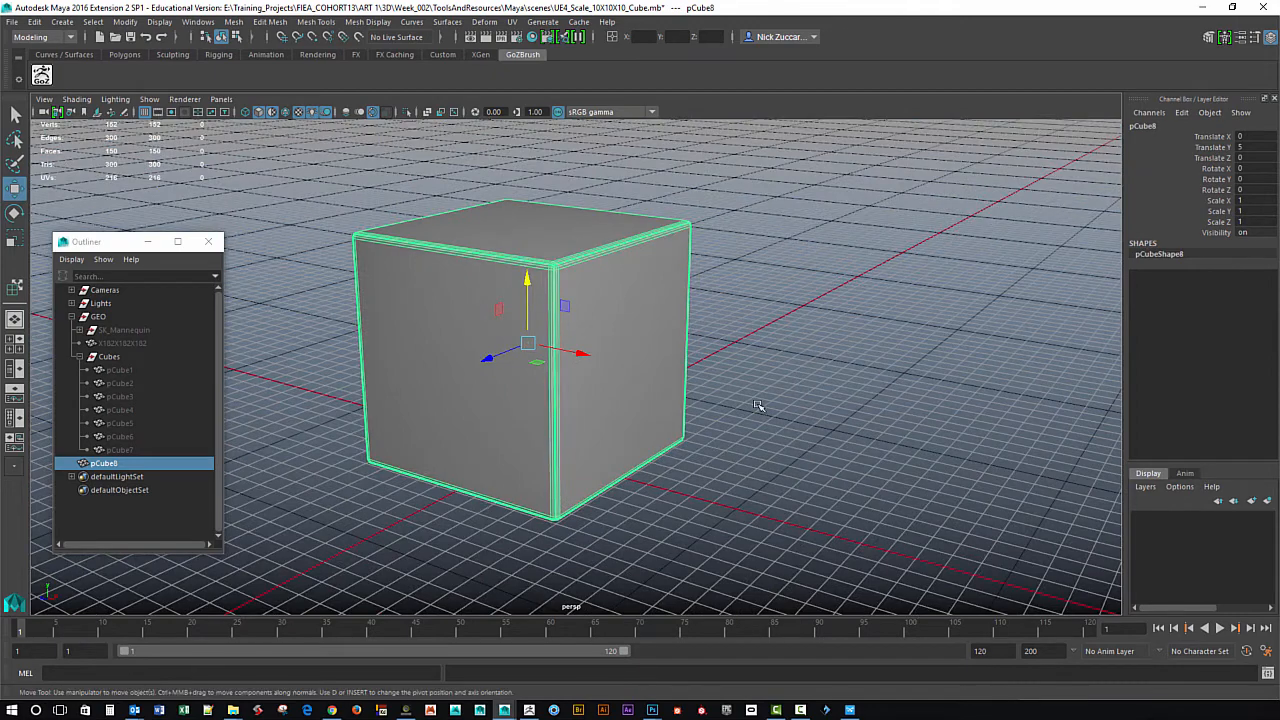
pyautogui.keyDown('alt'); pyautogui.moveTo(760, 406); pyautogui.dragTo(446, 336); pyautogui.keyUp('alt')
pyautogui.moveTo(527, 341)
pyautogui.keyDown('alt'); pyautogui.mouseDown()
pyautogui.moveTo(569, 319)
pyautogui.moveTo(543, 337)
pyautogui.mouseUp(); pyautogui.keyUp('alt')
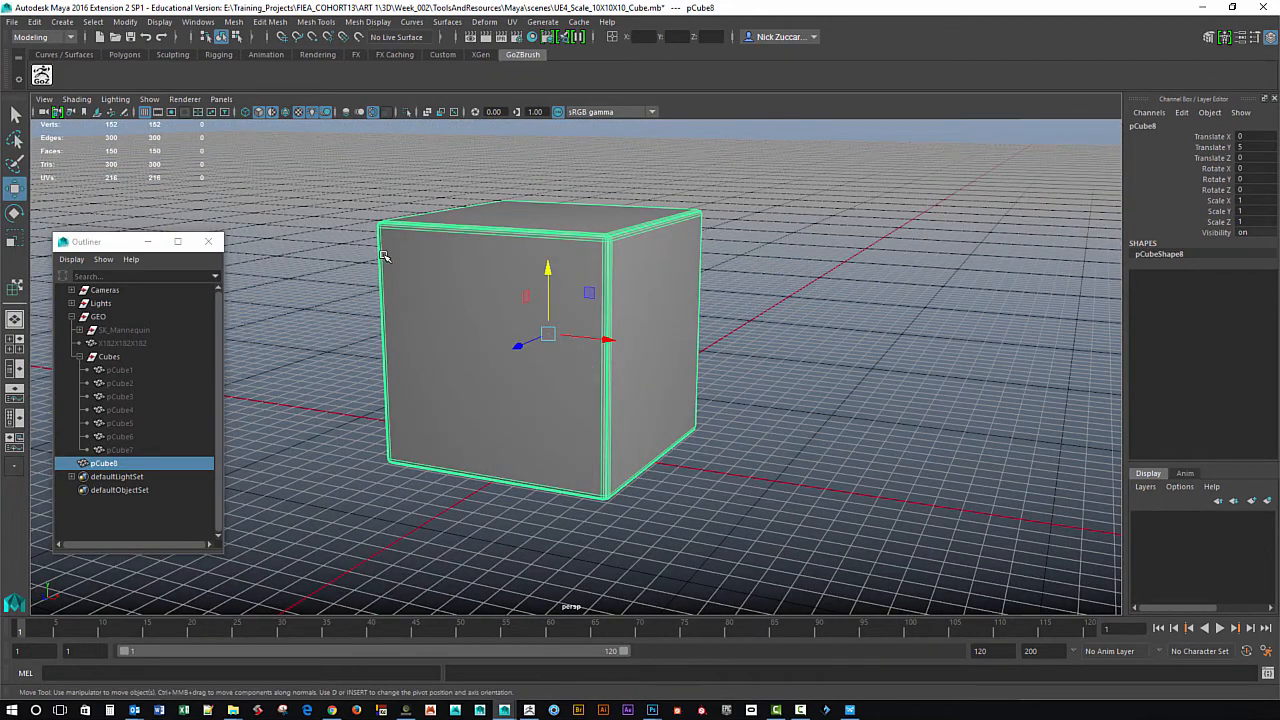
pyautogui.click(128, 22)
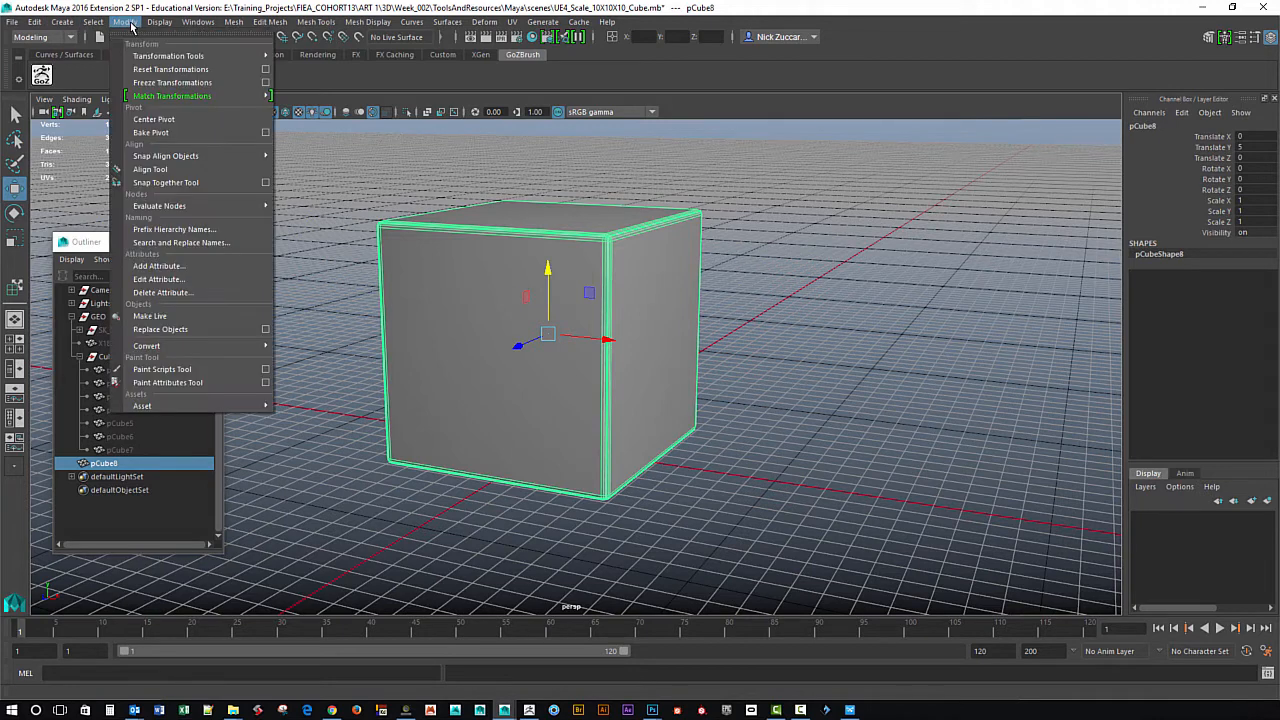
pyautogui.click(148, 84)
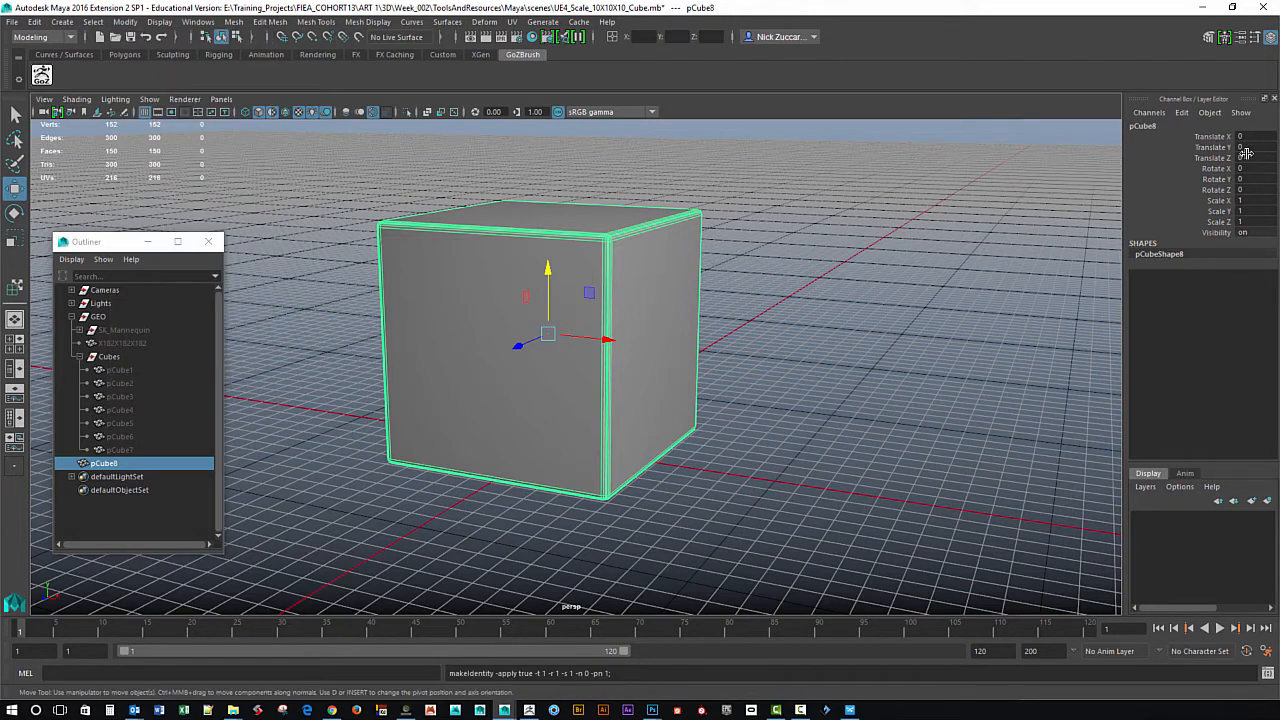
# Try Reset Transformations on pCube8 and undo it.
pyautogui.click(125, 22)
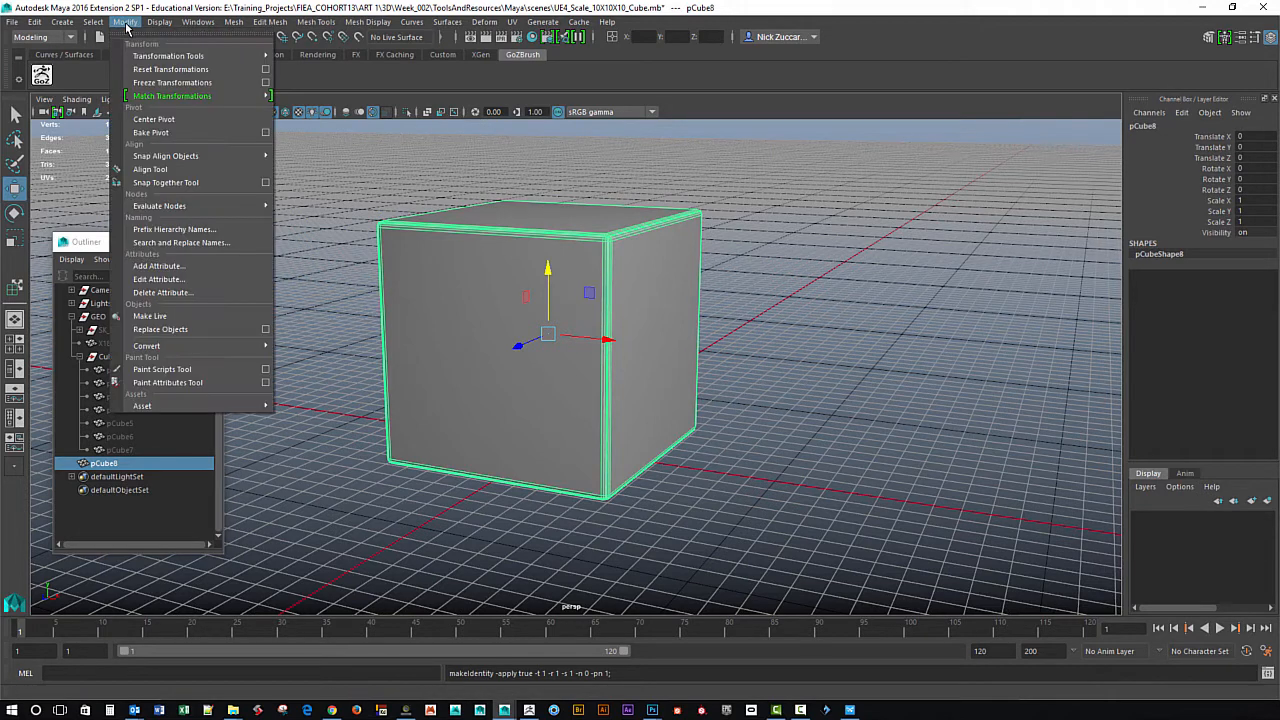
pyautogui.click(165, 70)
pyautogui.keyDown('alt'); pyautogui.moveTo(630, 428); pyautogui.dragTo(571, 457); pyautogui.keyUp('alt')
pyautogui.hotkey('ctrl', 'z')
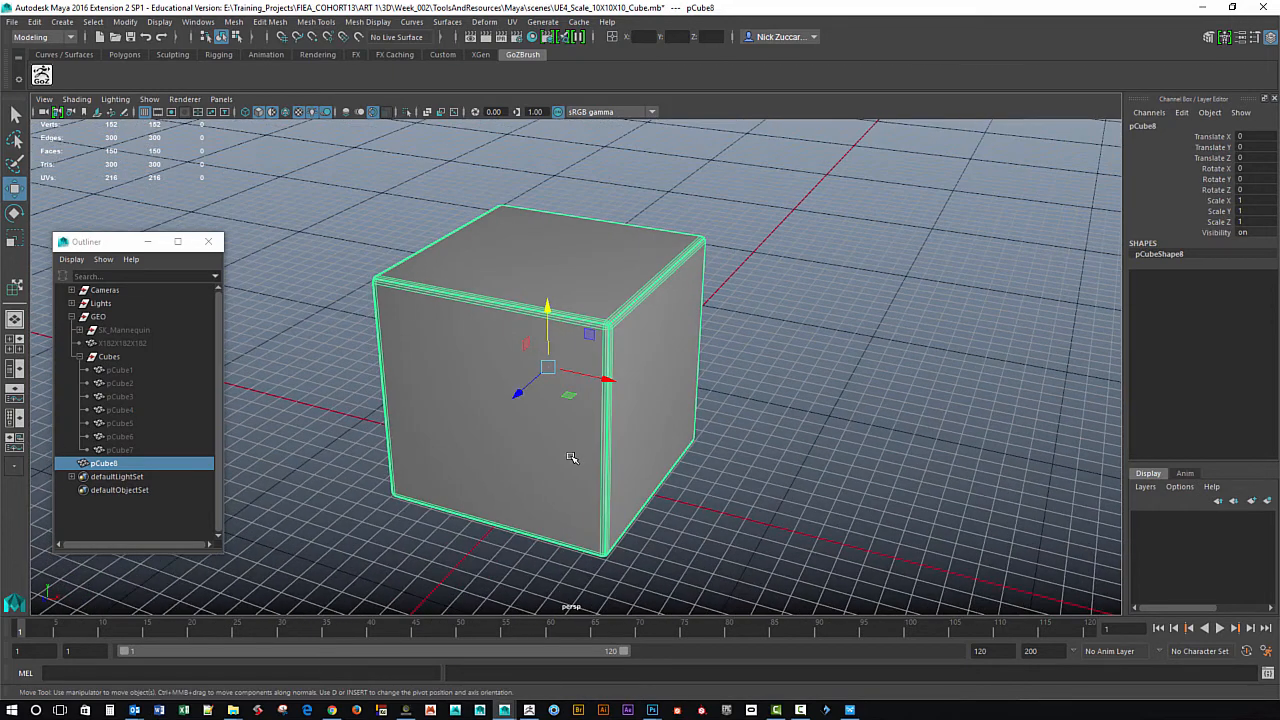
# Move the pivot of pCube8 to the world origin at the centre of its base.
pyautogui.press('d')
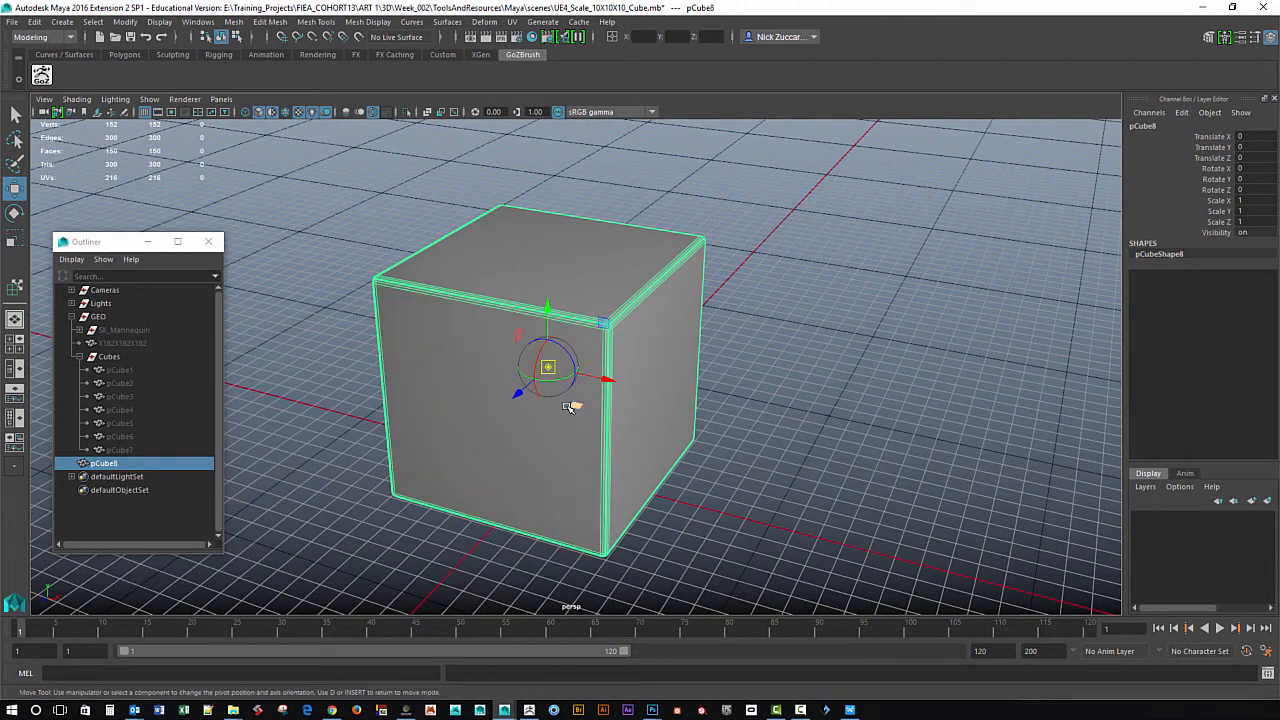
pyautogui.moveTo(548, 367); pyautogui.dragTo(681, 491)
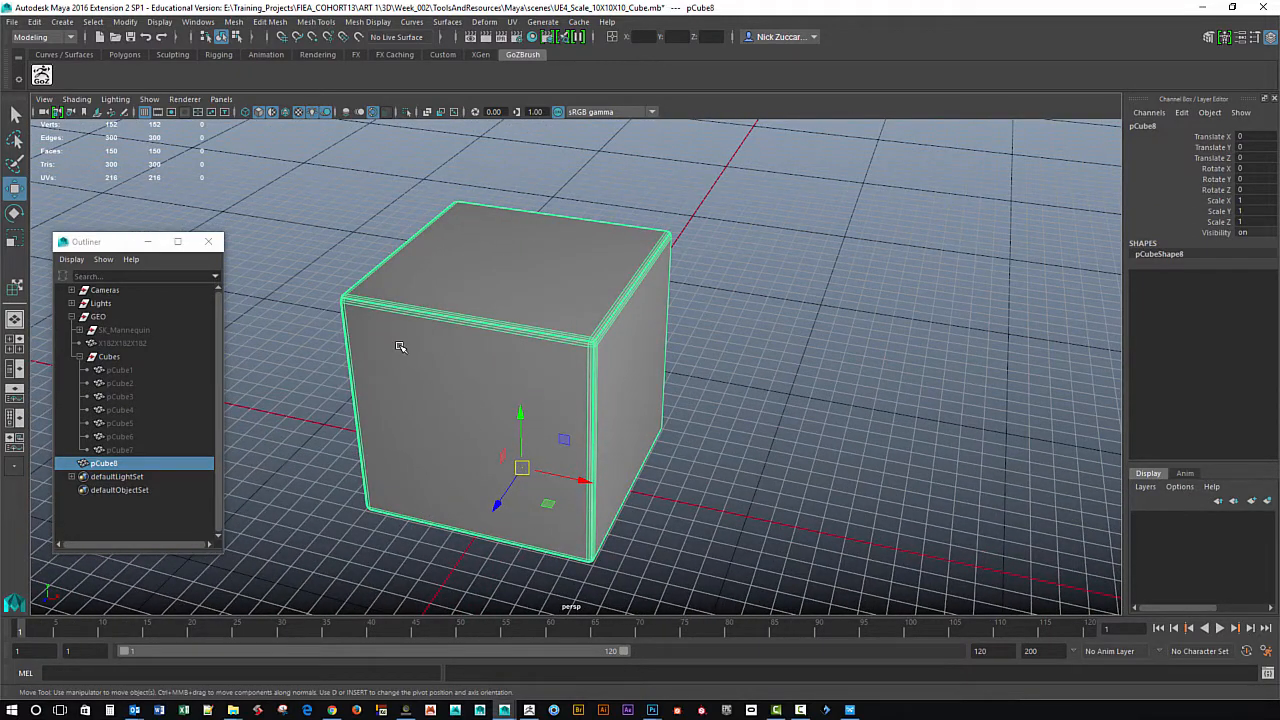
pyautogui.click(335, 264)
# Delete pCube8 and unhide pCube1.
pyautogui.click(528, 444)
pyautogui.press('Delete')
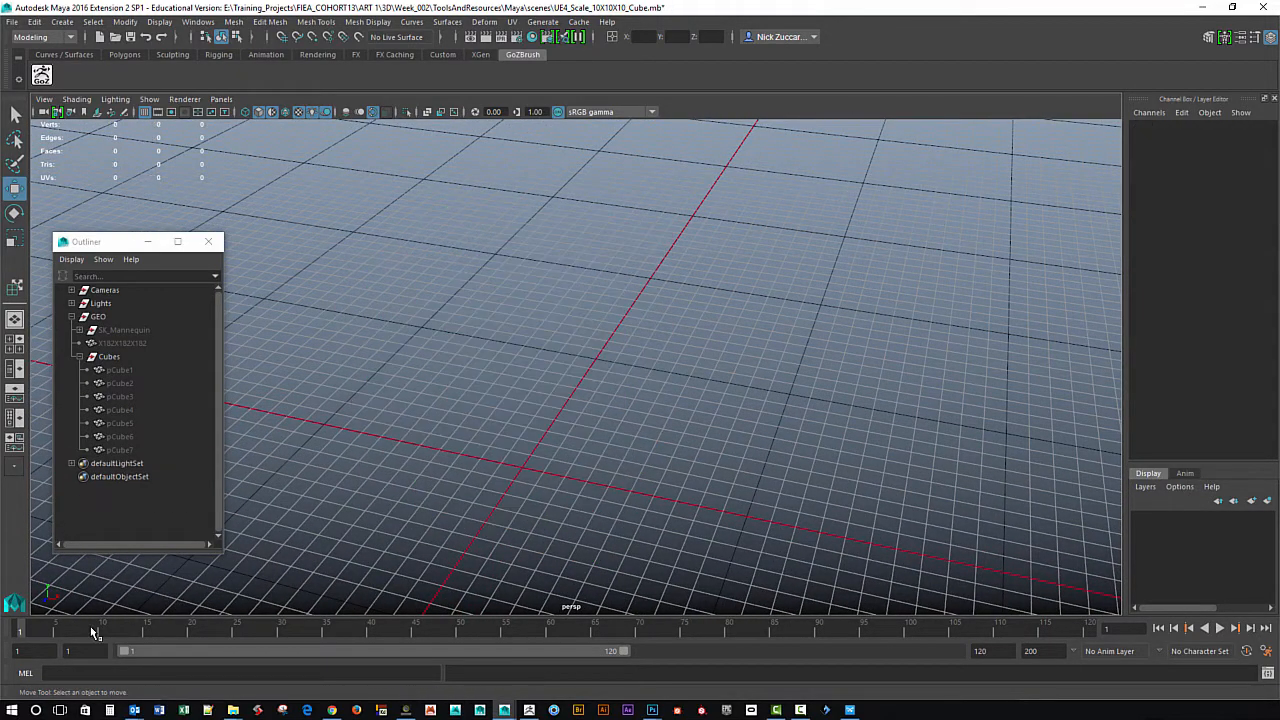
pyautogui.click(110, 370)
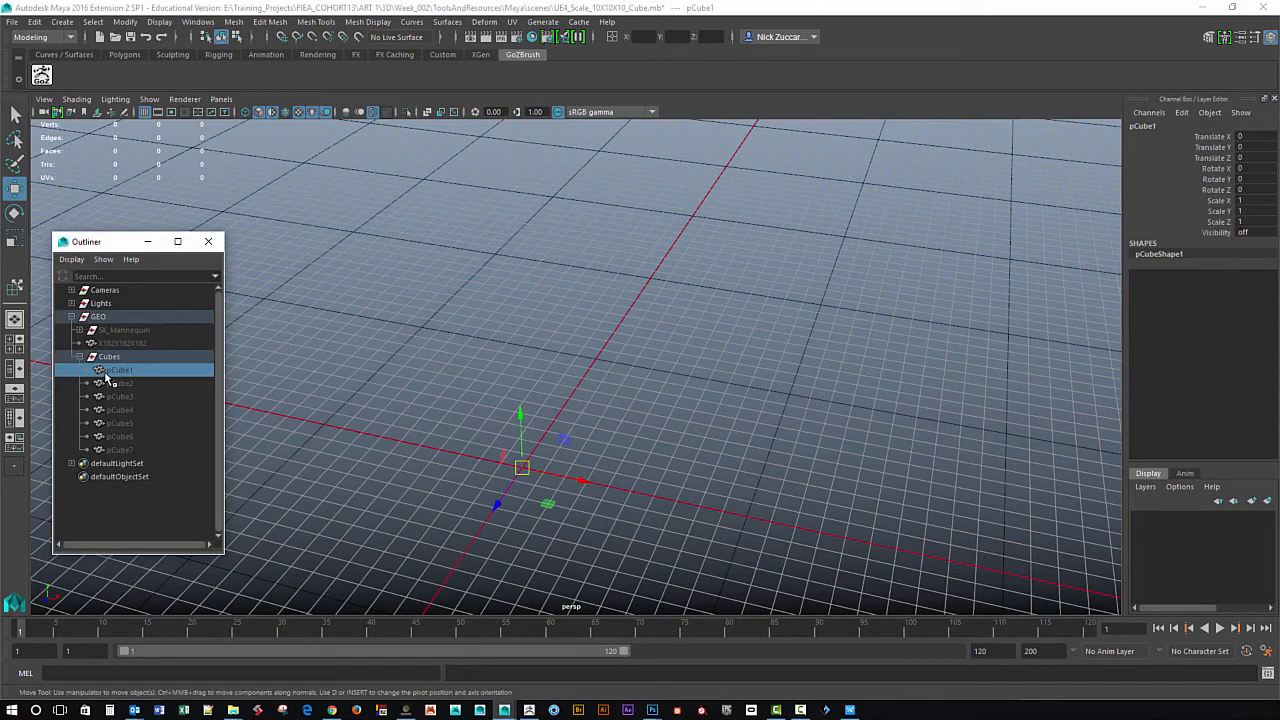
pyautogui.hotkey('shift', 'h')
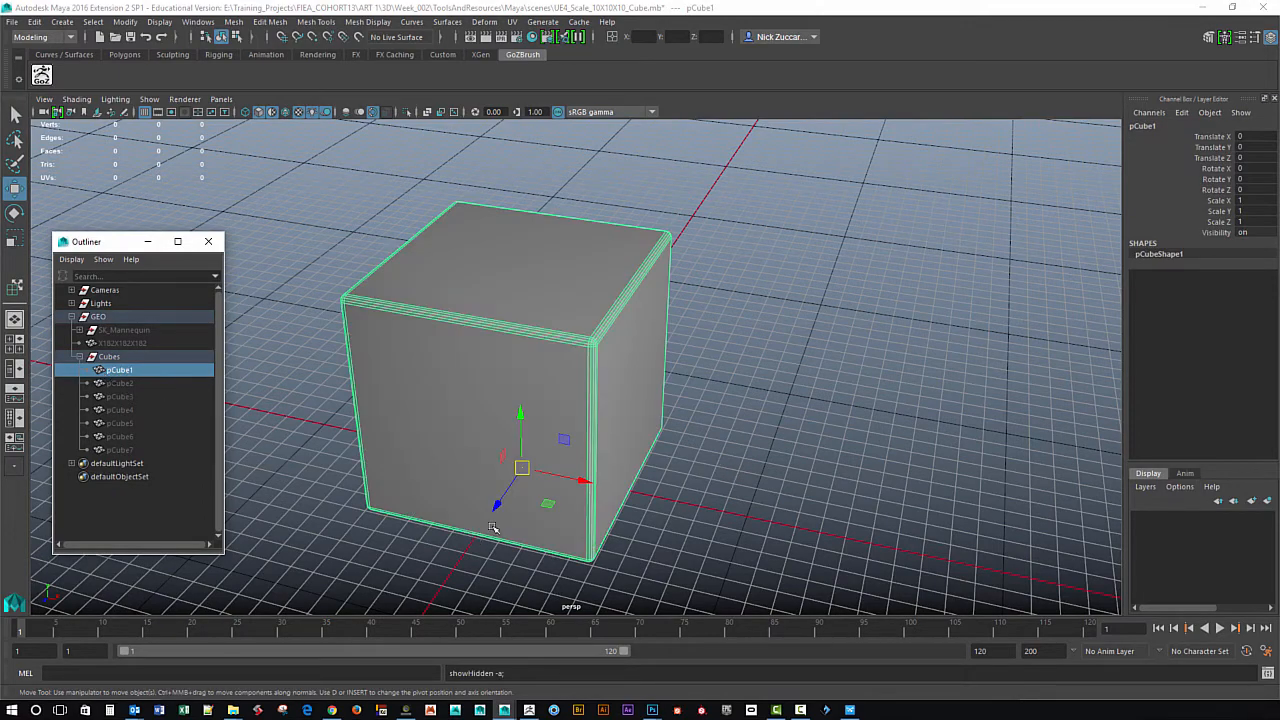
# Reopen the UV Editor for pCube1 and move its window higher over the viewport.
pyautogui.click(649, 525)
pyautogui.keyDown('alt'); pyautogui.moveTo(649, 525); pyautogui.dragTo(606, 510); pyautogui.keyUp('alt')
pyautogui.click(606, 510)
pyautogui.keyDown('alt'); pyautogui.moveTo(606, 510); pyautogui.dragTo(625, 481, button='right'); pyautogui.keyUp('alt')
pyautogui.keyDown('alt'); pyautogui.moveTo(561, 362); pyautogui.dragTo(692, 442); pyautogui.keyUp('alt')
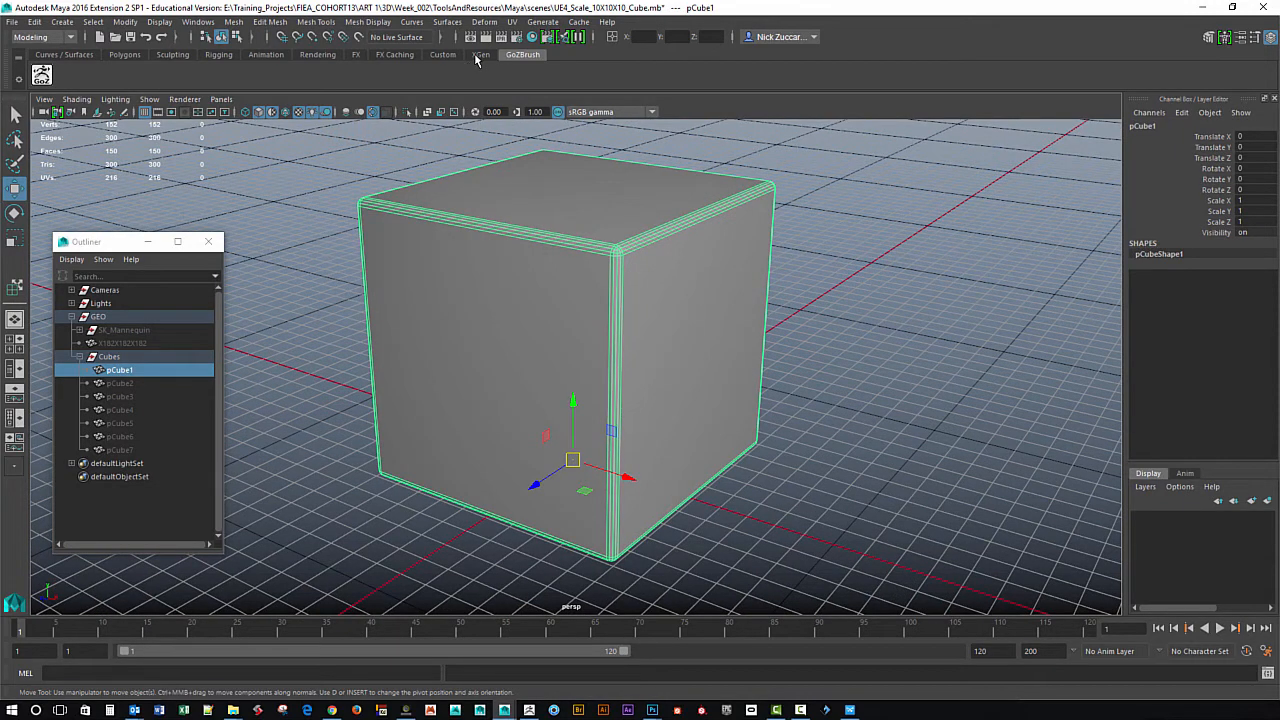
pyautogui.click(512, 21)
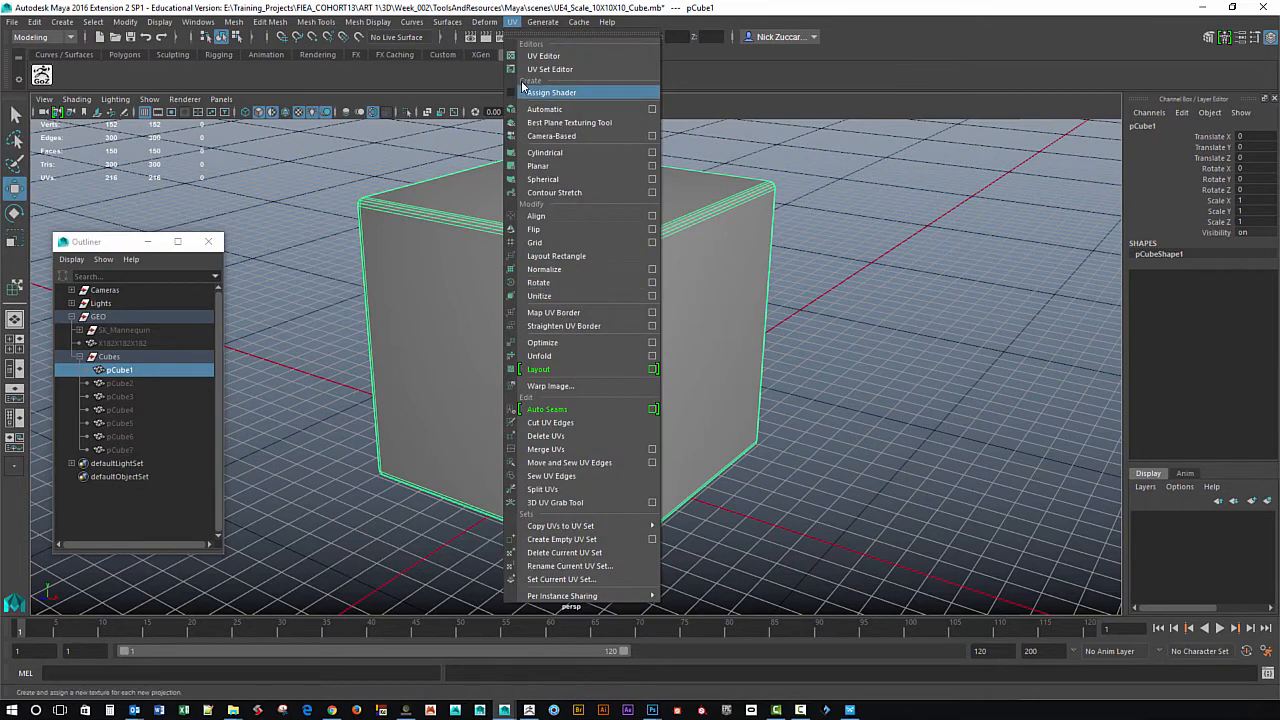
pyautogui.click(565, 59)
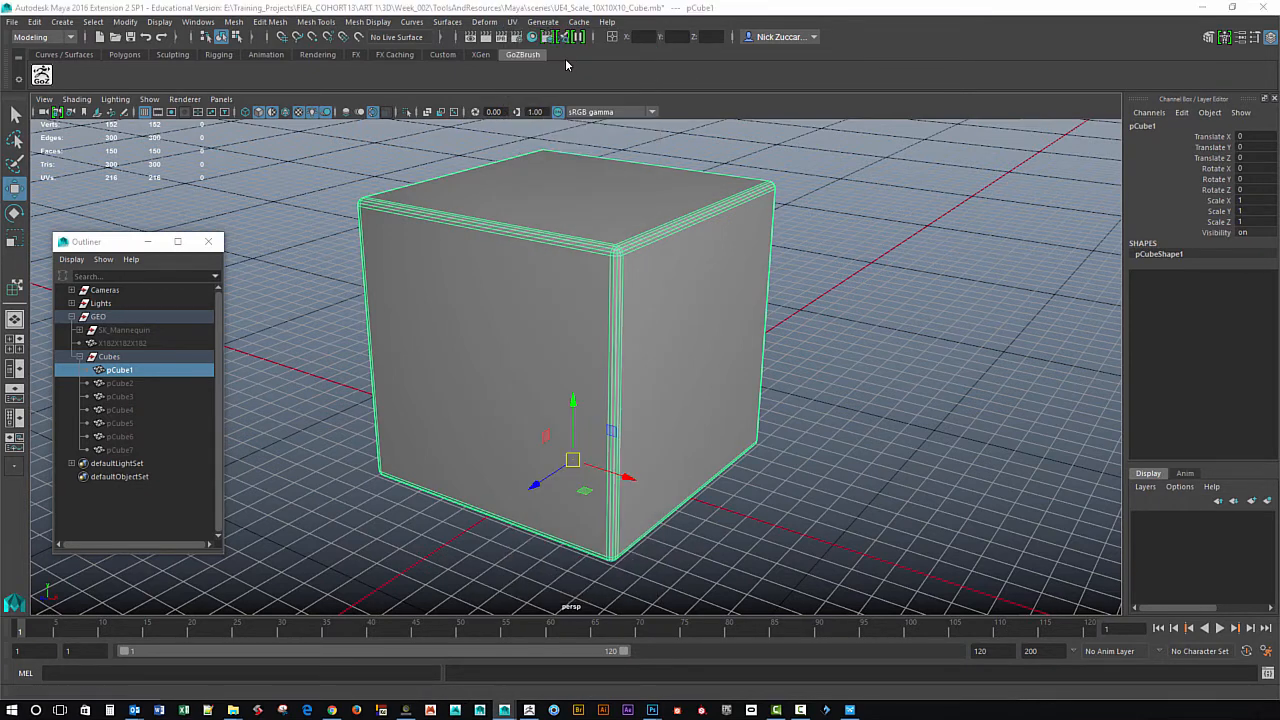
pyautogui.click(512, 21)
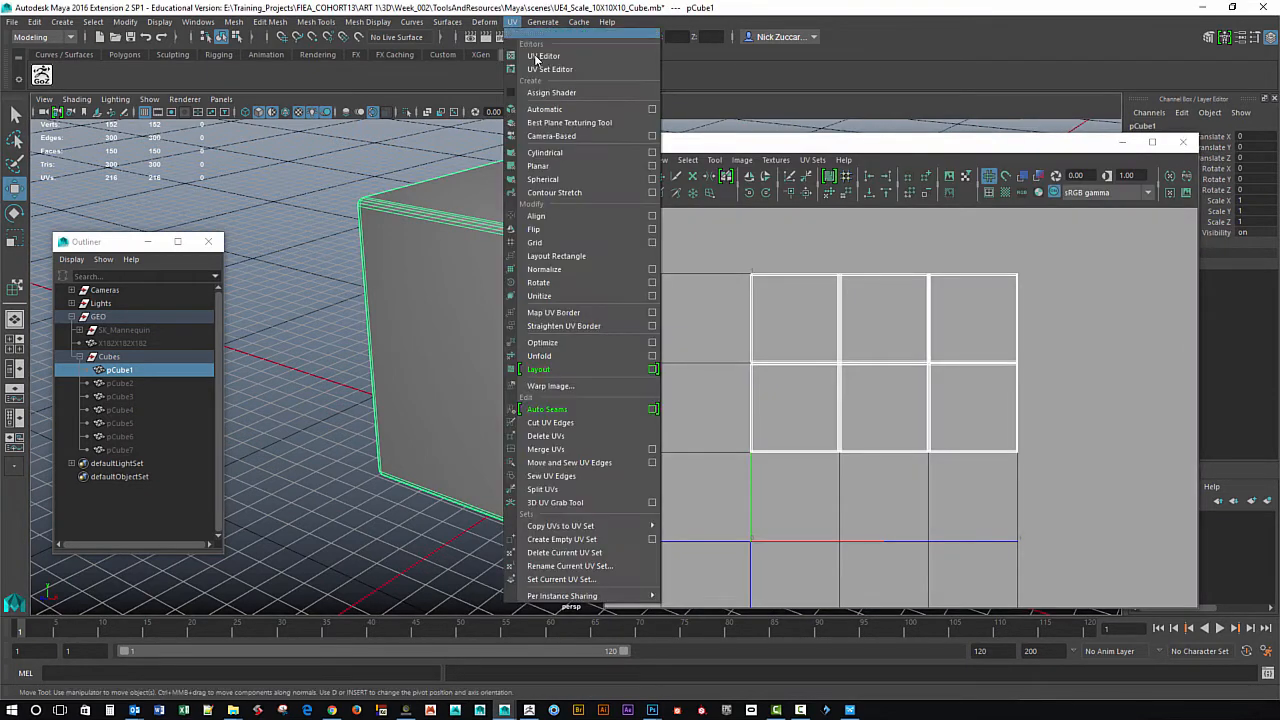
pyautogui.click(540, 57)
pyautogui.click(197, 21)
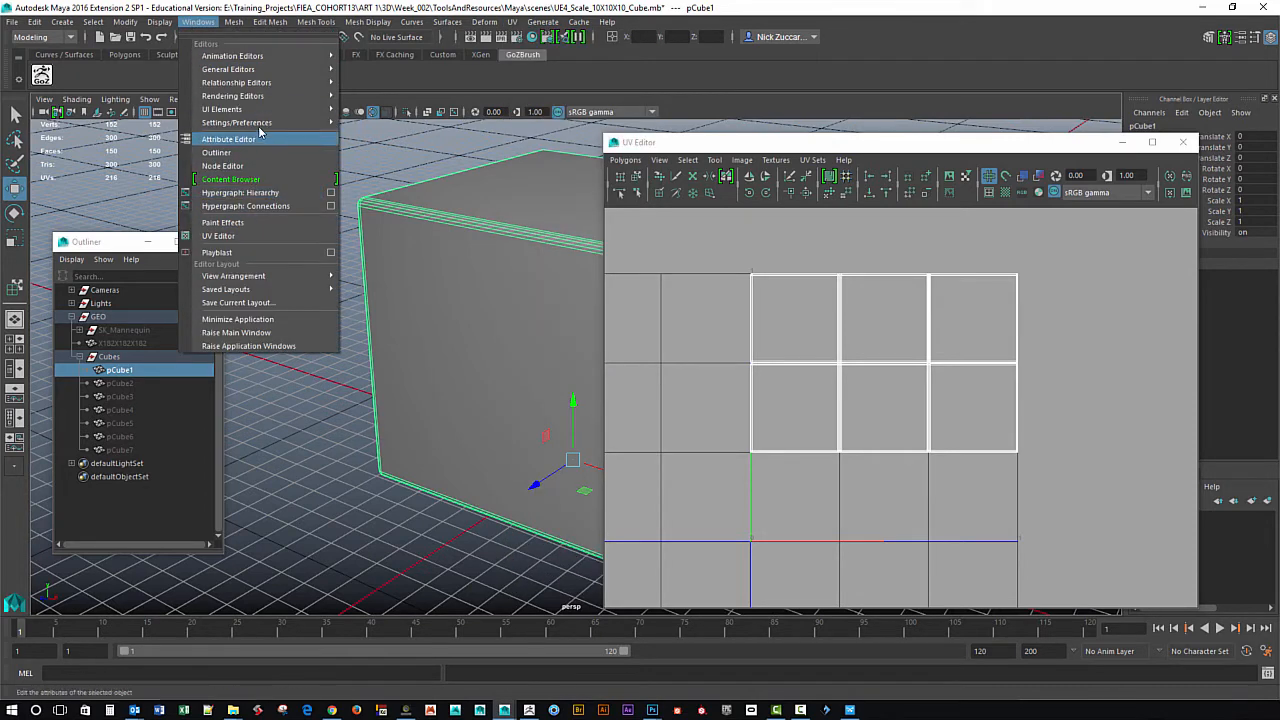
pyautogui.click(787, 152)
pyautogui.moveTo(820, 137); pyautogui.dragTo(789, 86)
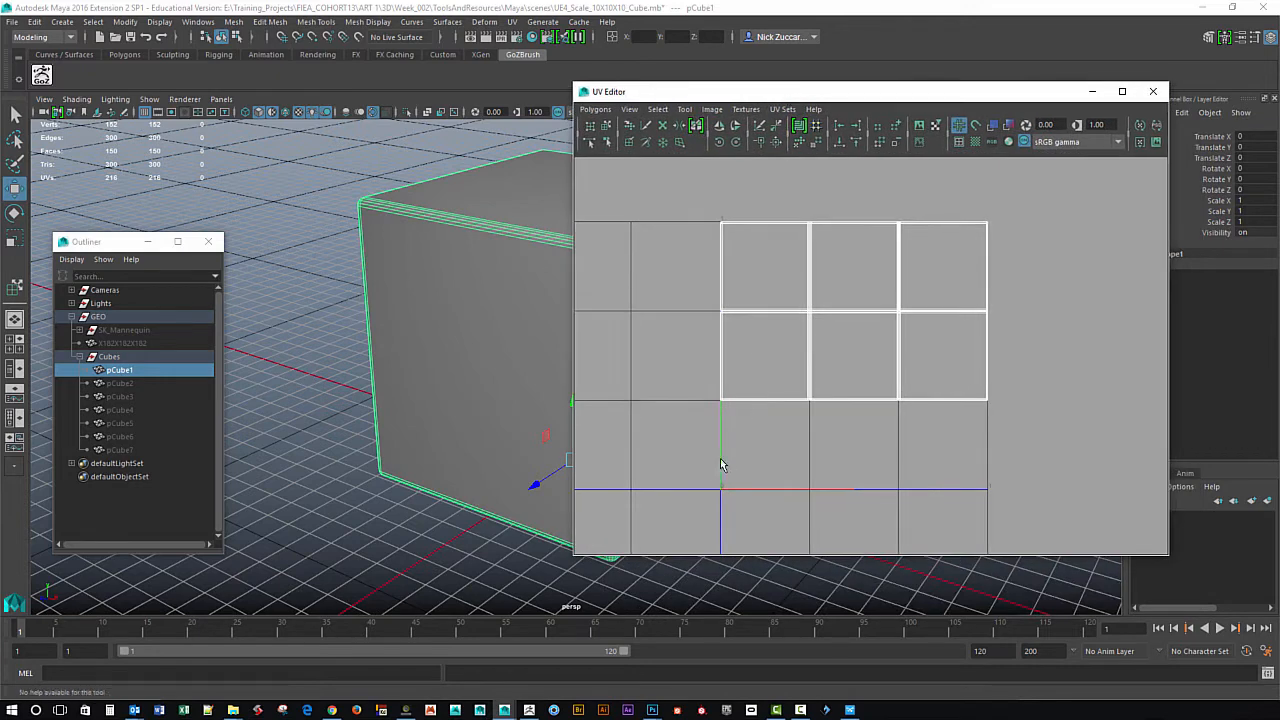
# Switch to Photoshop, place the TextureBuilder.psd and GrassDirt_COL.psd windows apart, and enlarge the TextureBuilder.psd window around its canvas.
pyautogui.moveTo(573, 555); pyautogui.dragTo(587, 573)
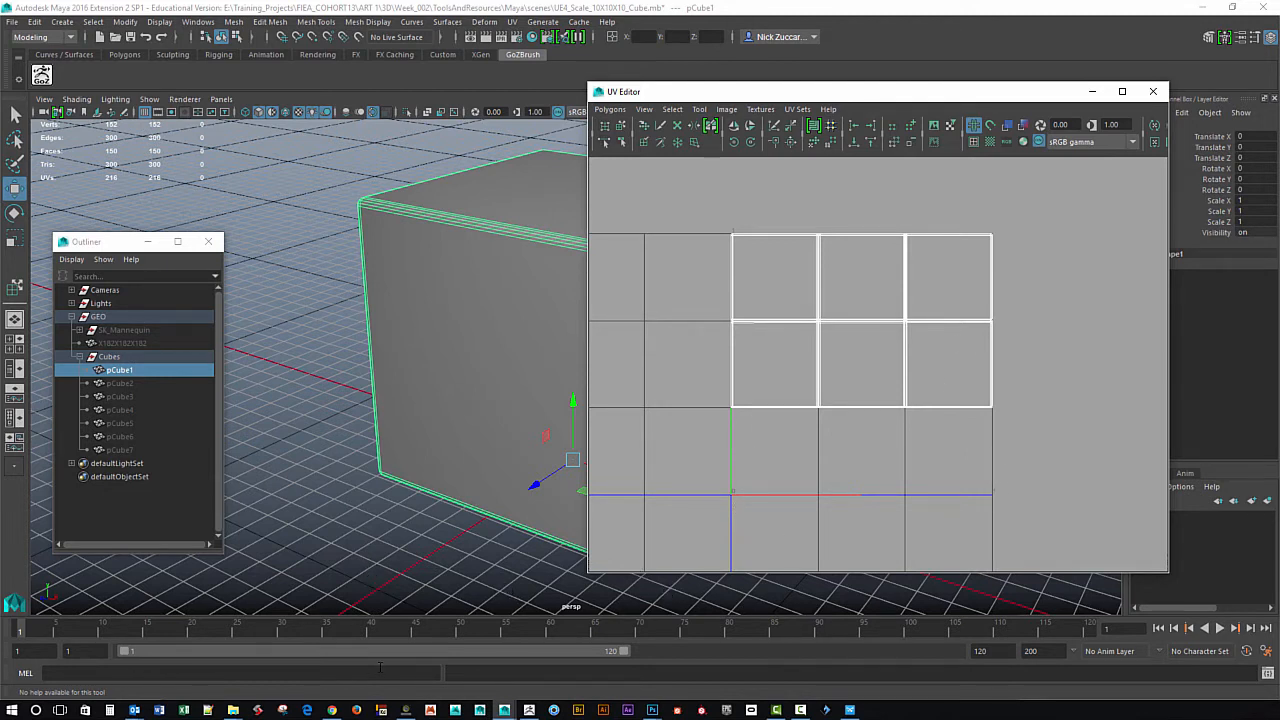
pyautogui.click(652, 710)
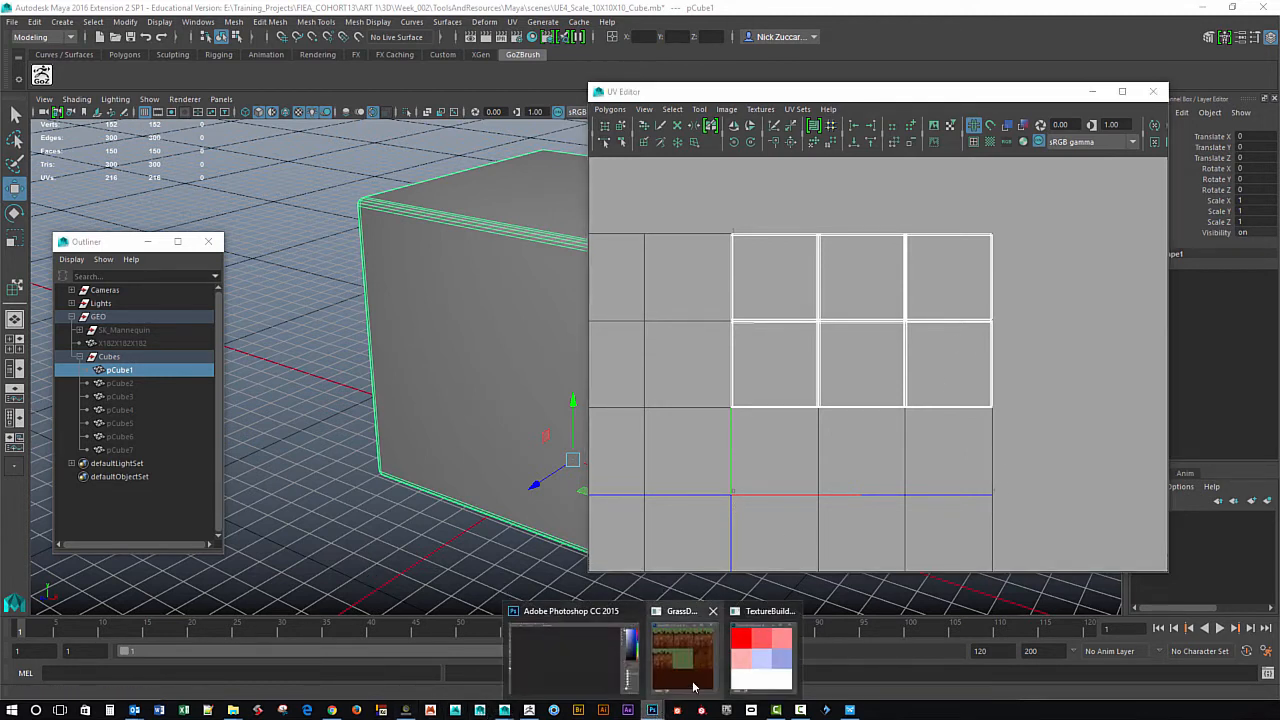
pyautogui.click(546, 650)
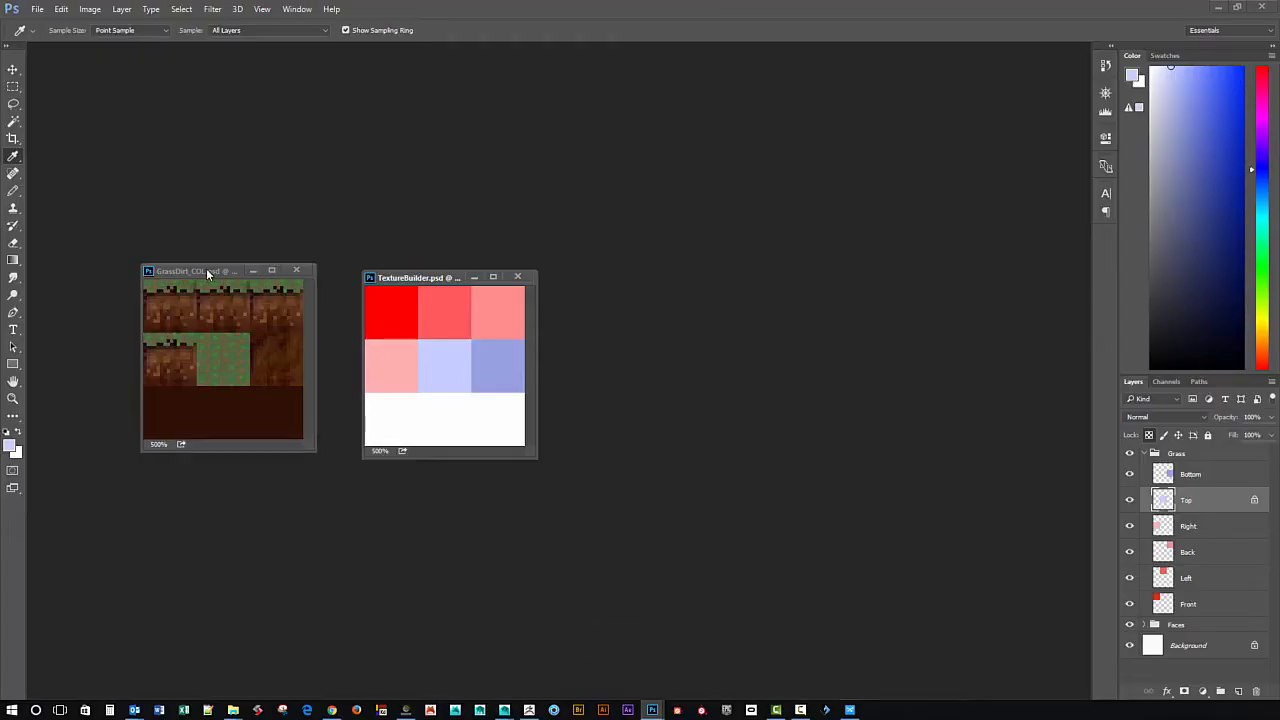
pyautogui.moveTo(206, 268); pyautogui.dragTo(815, 266)
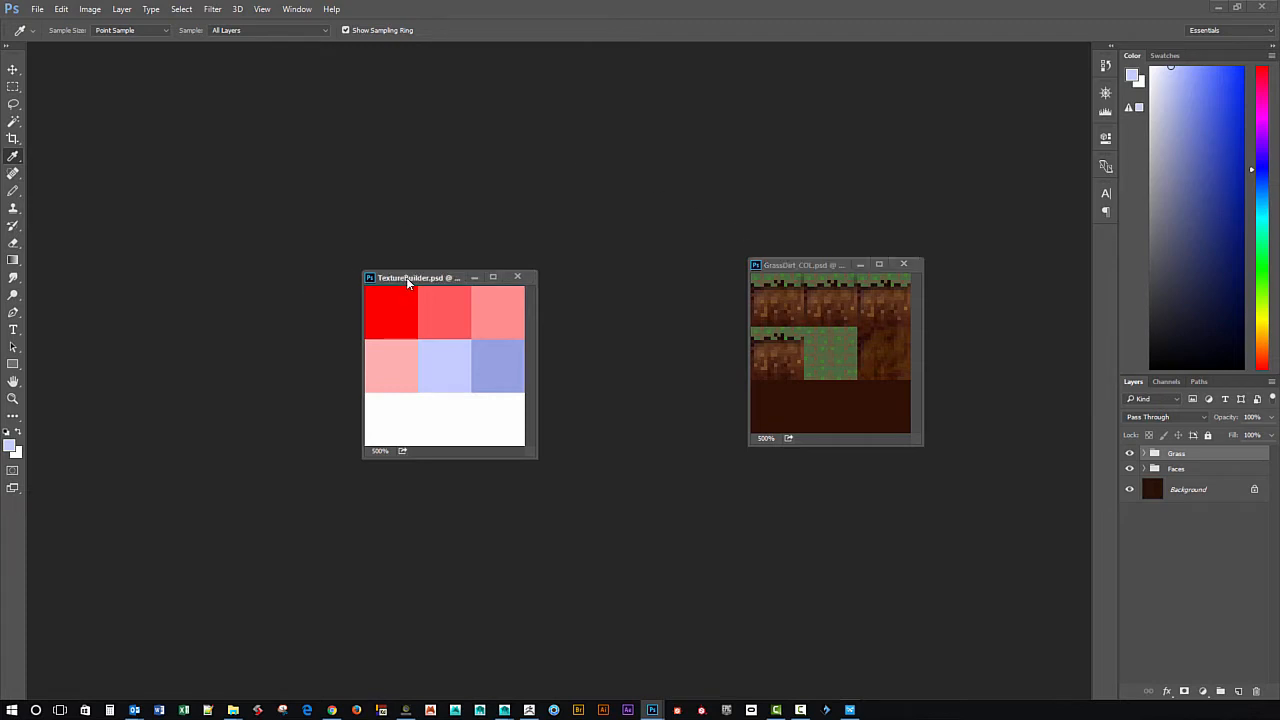
pyautogui.moveTo(406, 277); pyautogui.dragTo(371, 302)
pyautogui.moveTo(496, 482); pyautogui.dragTo(522, 527)
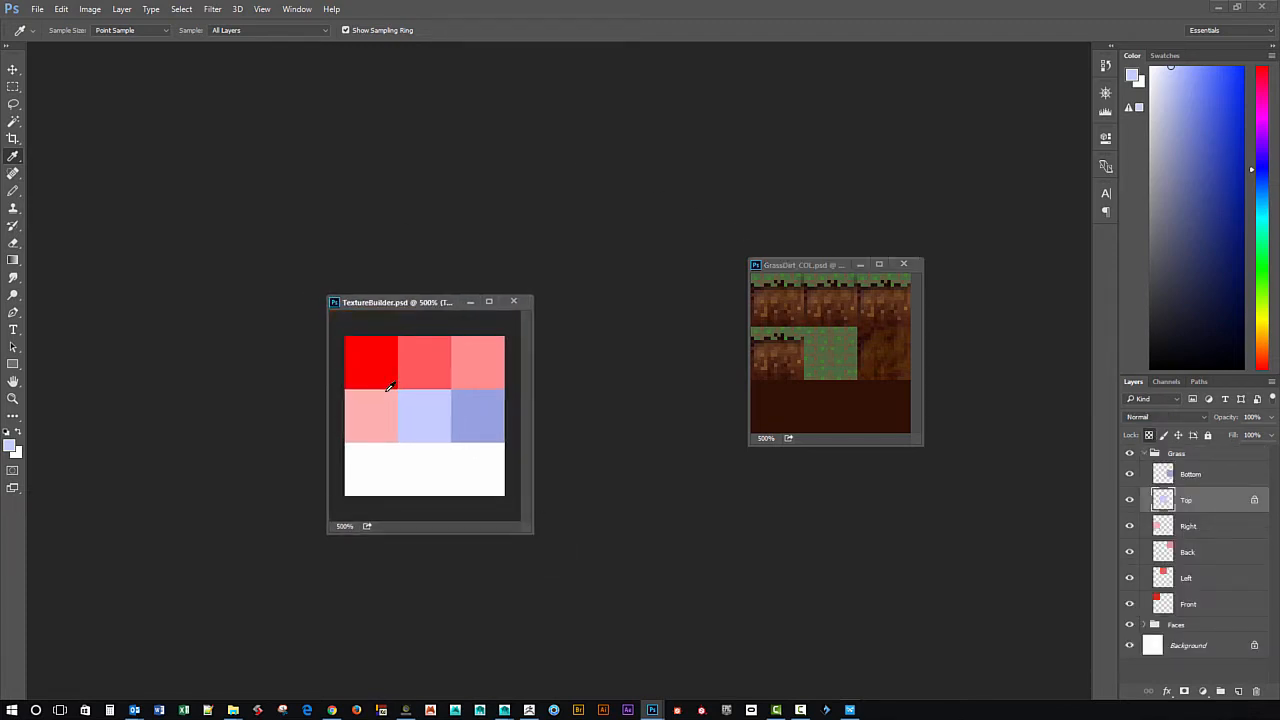
# Show the rulers in TextureBuilder.psd and place two vertical and two horizontal guides along the borders of the coloured squares.
pyautogui.hotkey('ctrl', 'r')
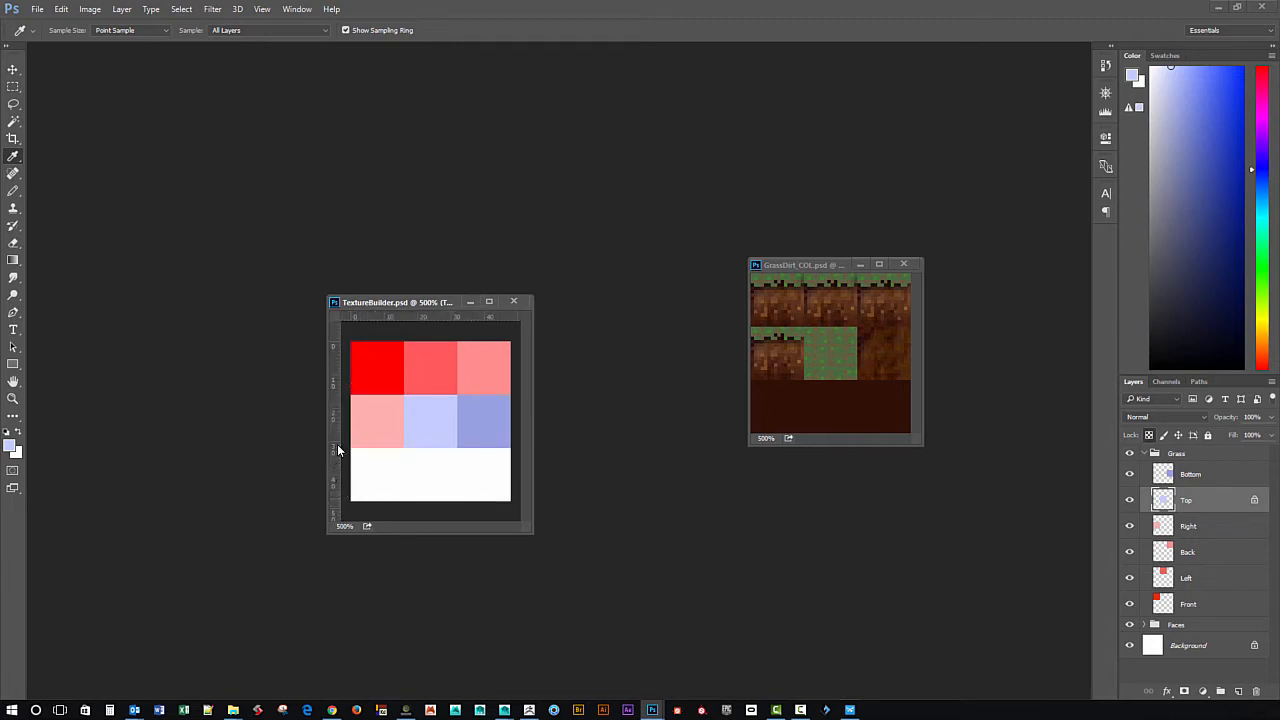
pyautogui.moveTo(337, 448); pyautogui.dragTo(457, 421)
pyautogui.moveTo(447, 320); pyautogui.dragTo(449, 396)
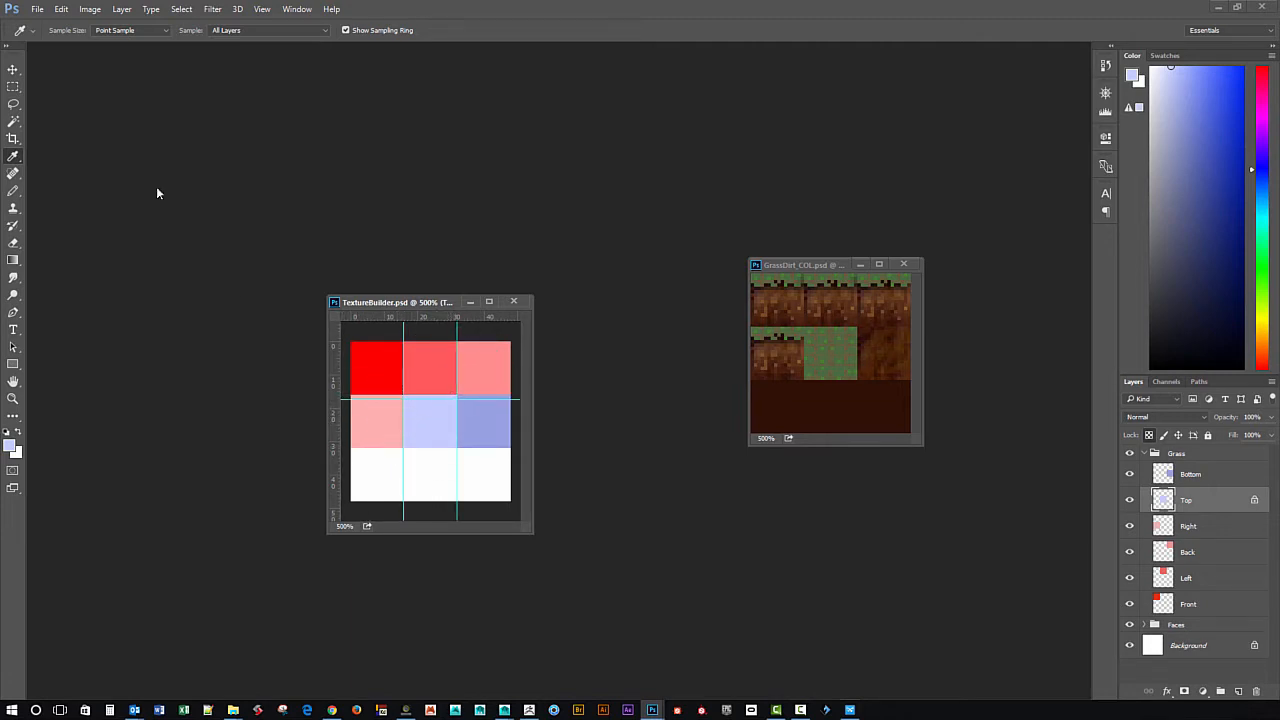
pyautogui.click(13, 70)
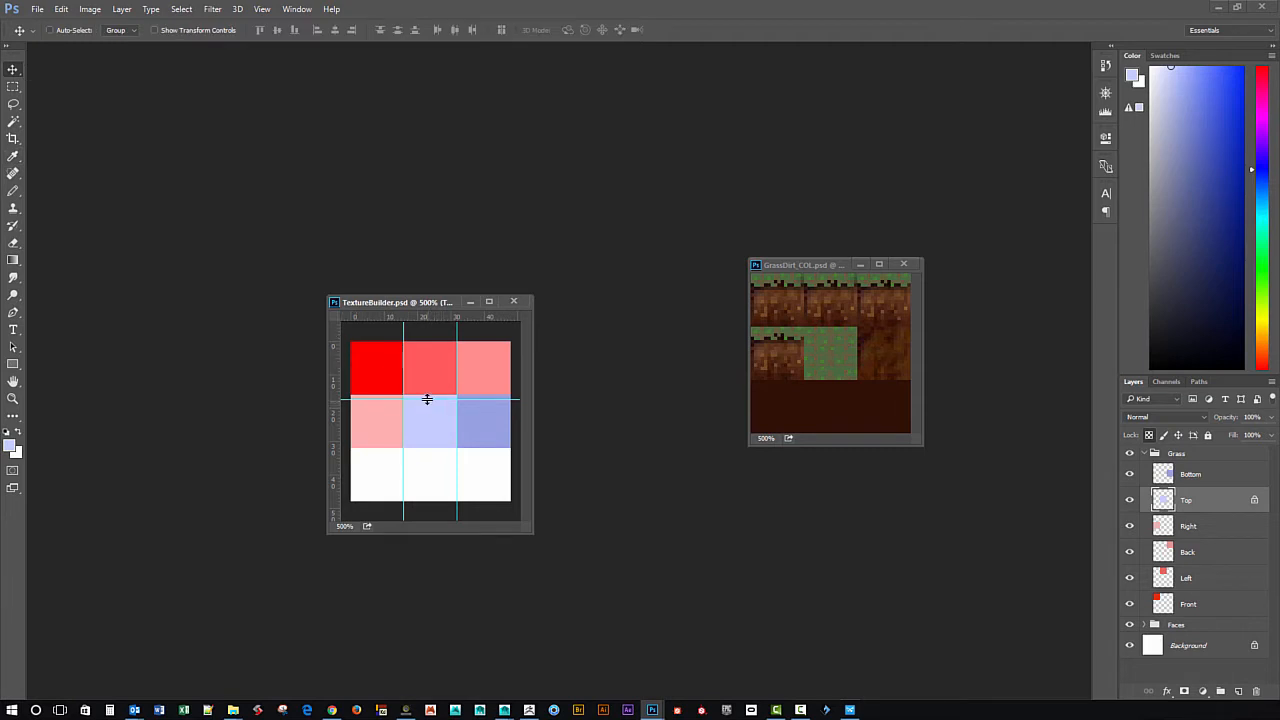
pyautogui.moveTo(427, 399); pyautogui.dragTo(427, 394)
pyautogui.moveTo(421, 323); pyautogui.dragTo(423, 447)
# Calculate 16 × 3 in Calculator and return to Photoshop.
pyautogui.click(110, 710)
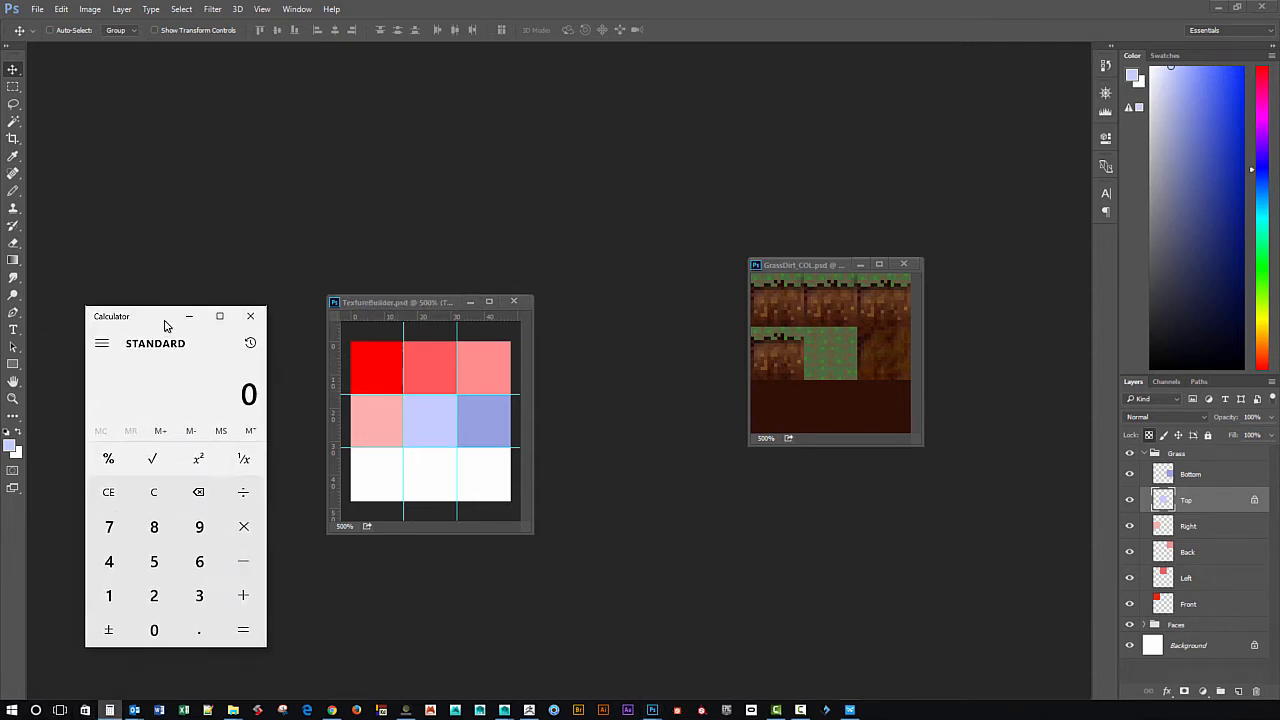
pyautogui.click(109, 594)
pyautogui.click(200, 562)
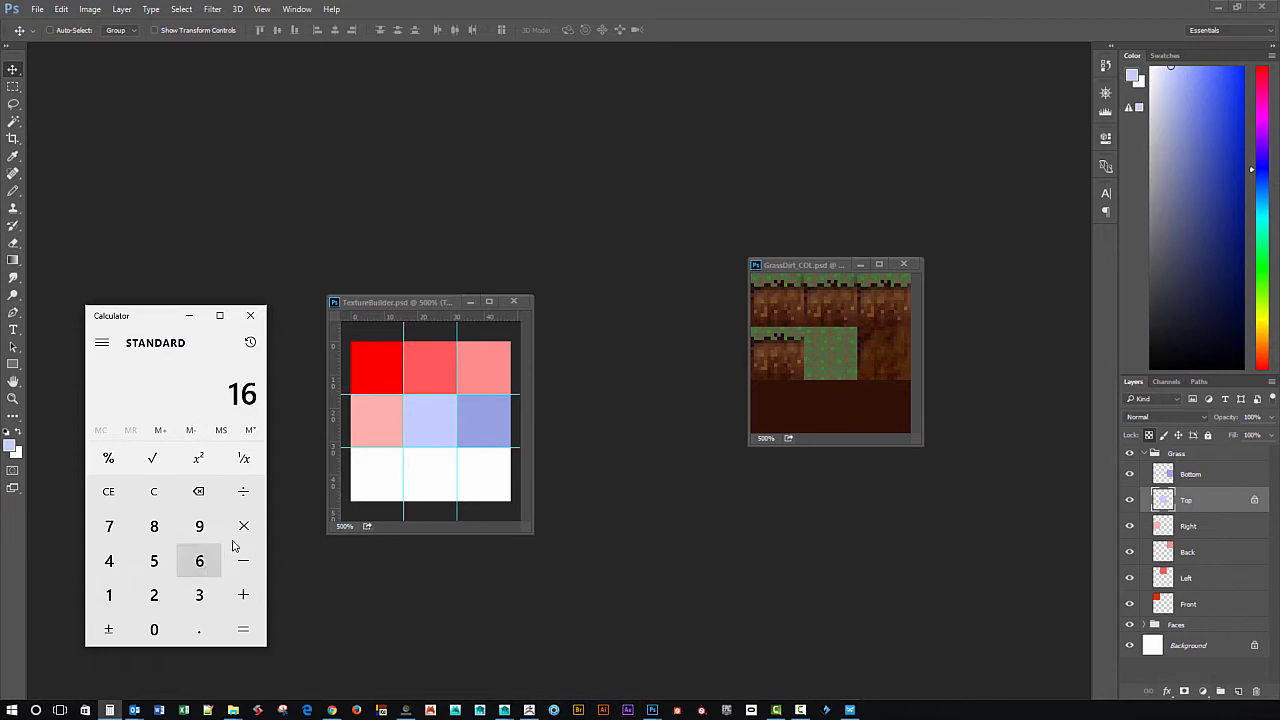
pyautogui.click(243, 526)
pyautogui.click(199, 595)
pyautogui.click(241, 631)
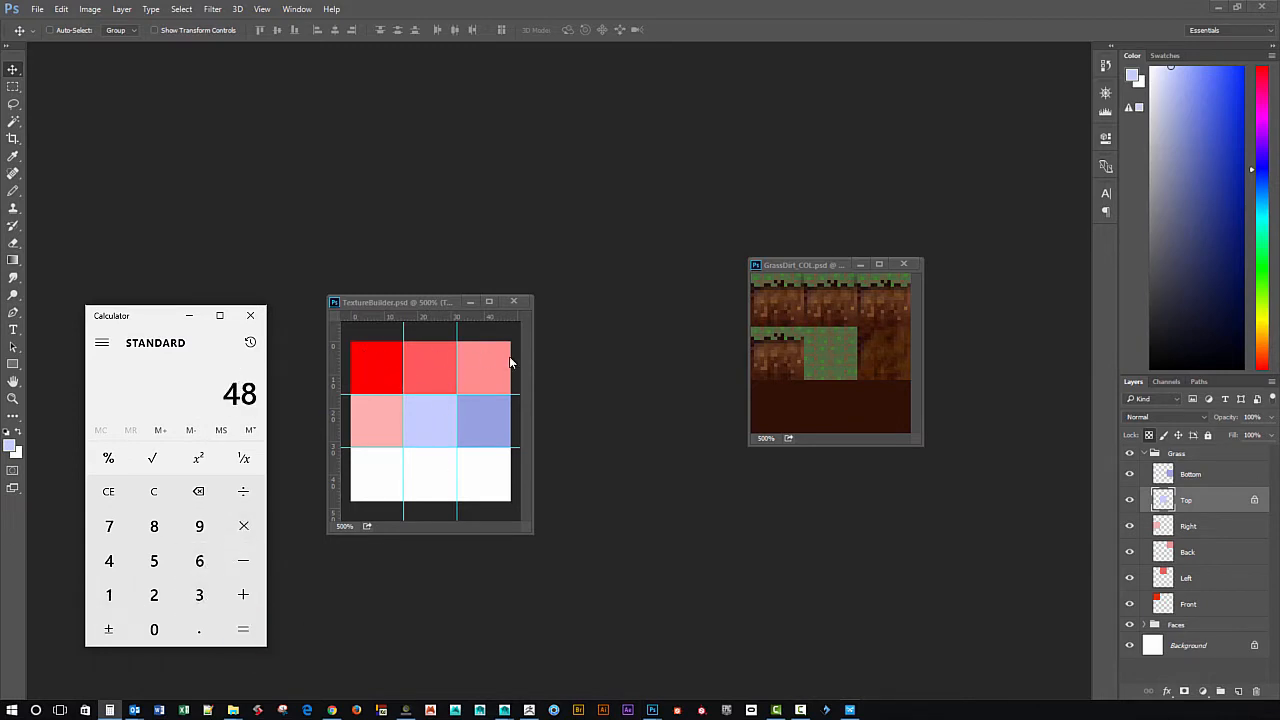
pyautogui.click(287, 231)
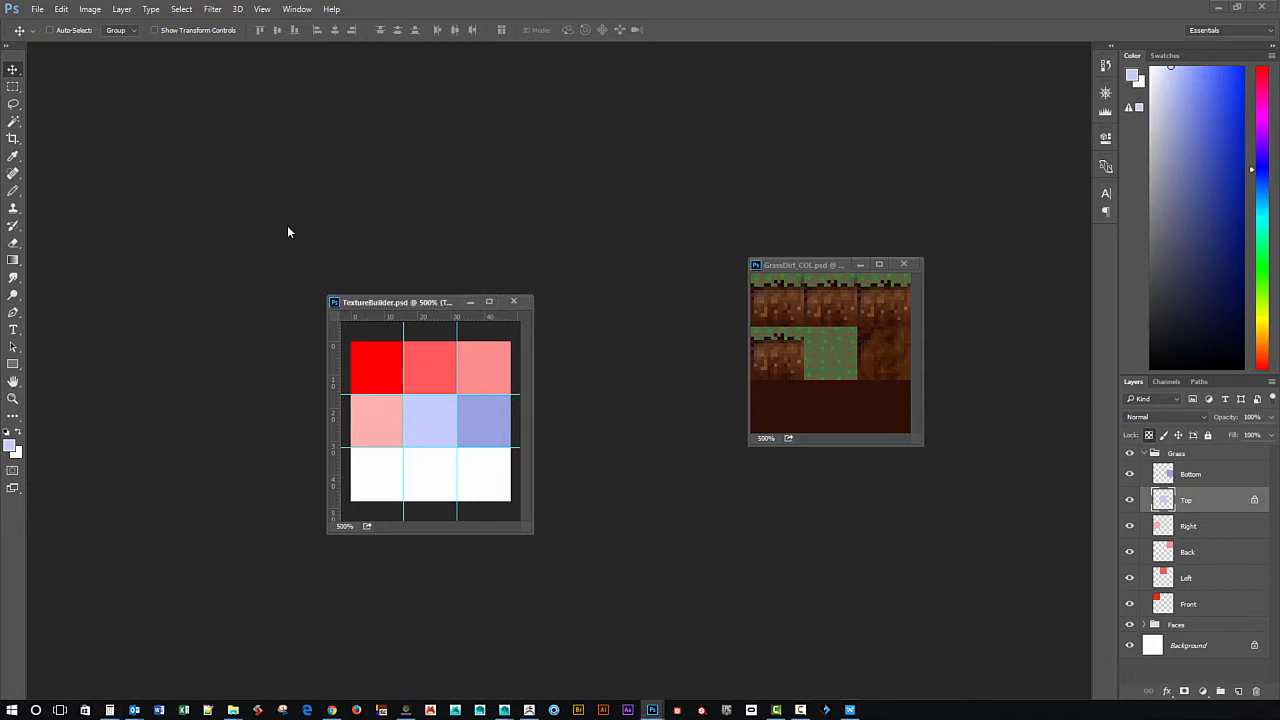
# Create a new document 48 pixels wide and 48 pixels high.
pyautogui.click(37, 9)
pyautogui.click(50, 22)
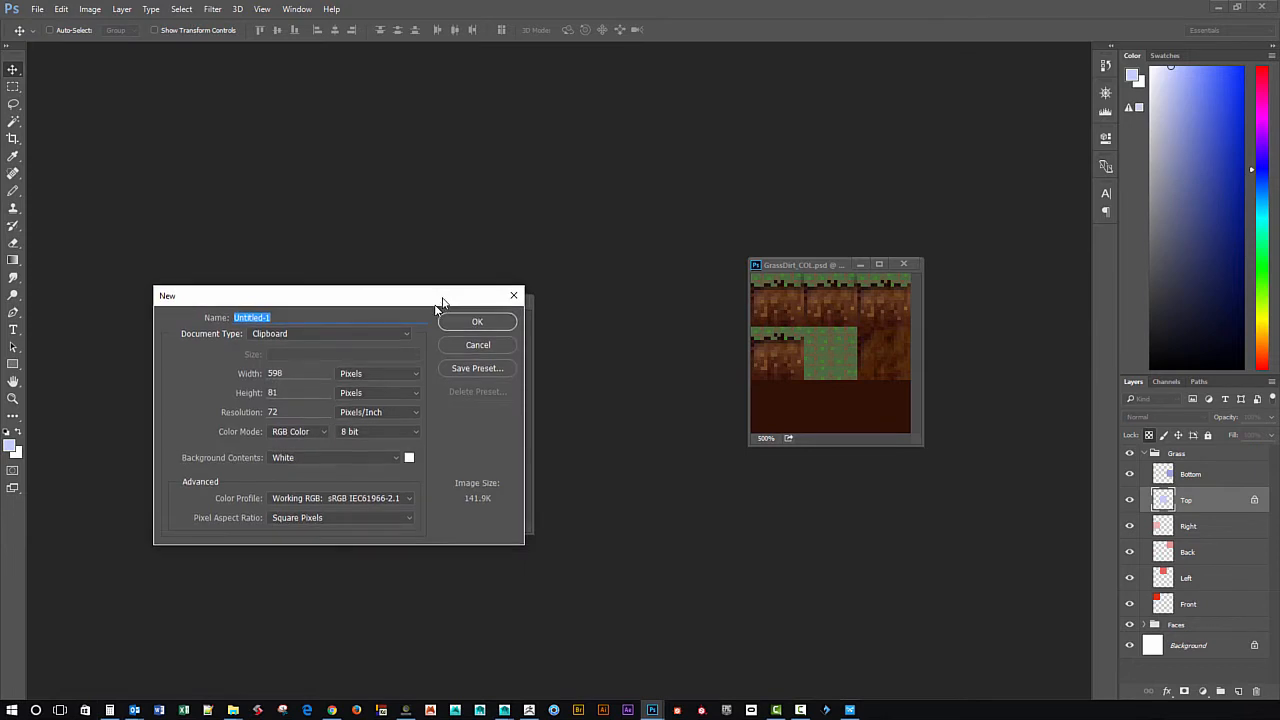
pyautogui.doubleClick(297, 376)
pyautogui.click(388, 377)
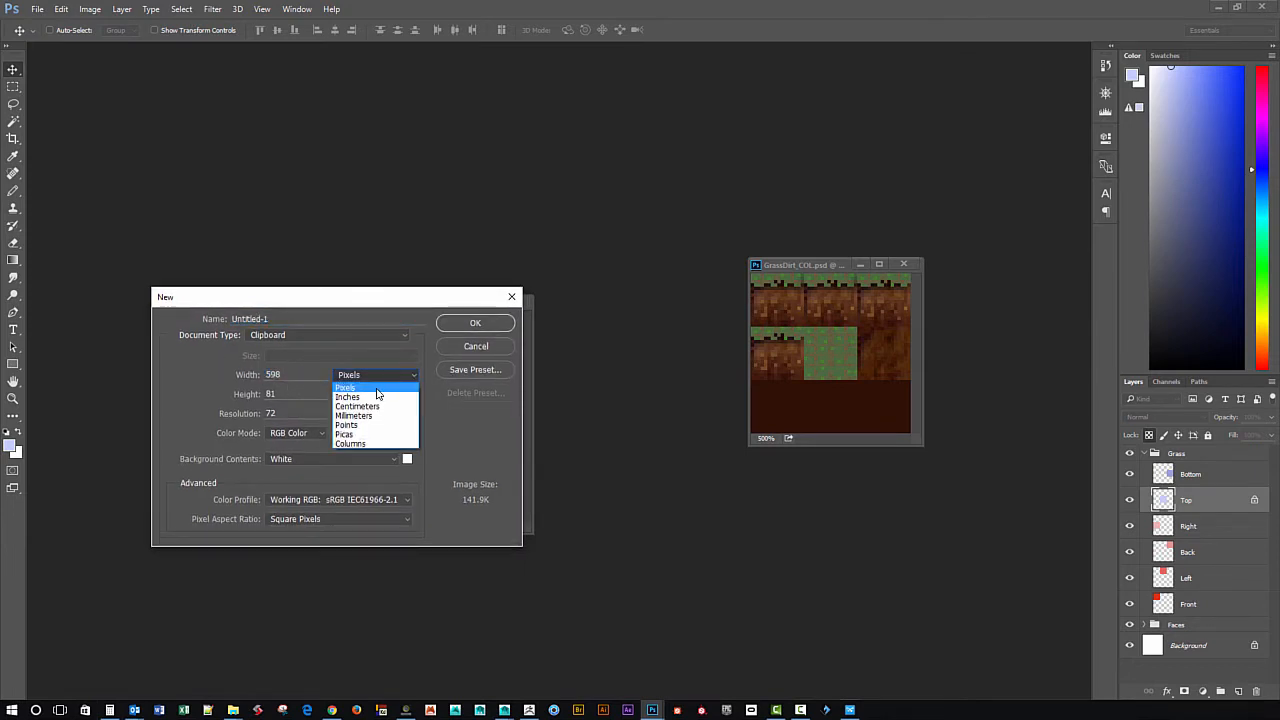
pyautogui.click(292, 383)
pyautogui.write('48')
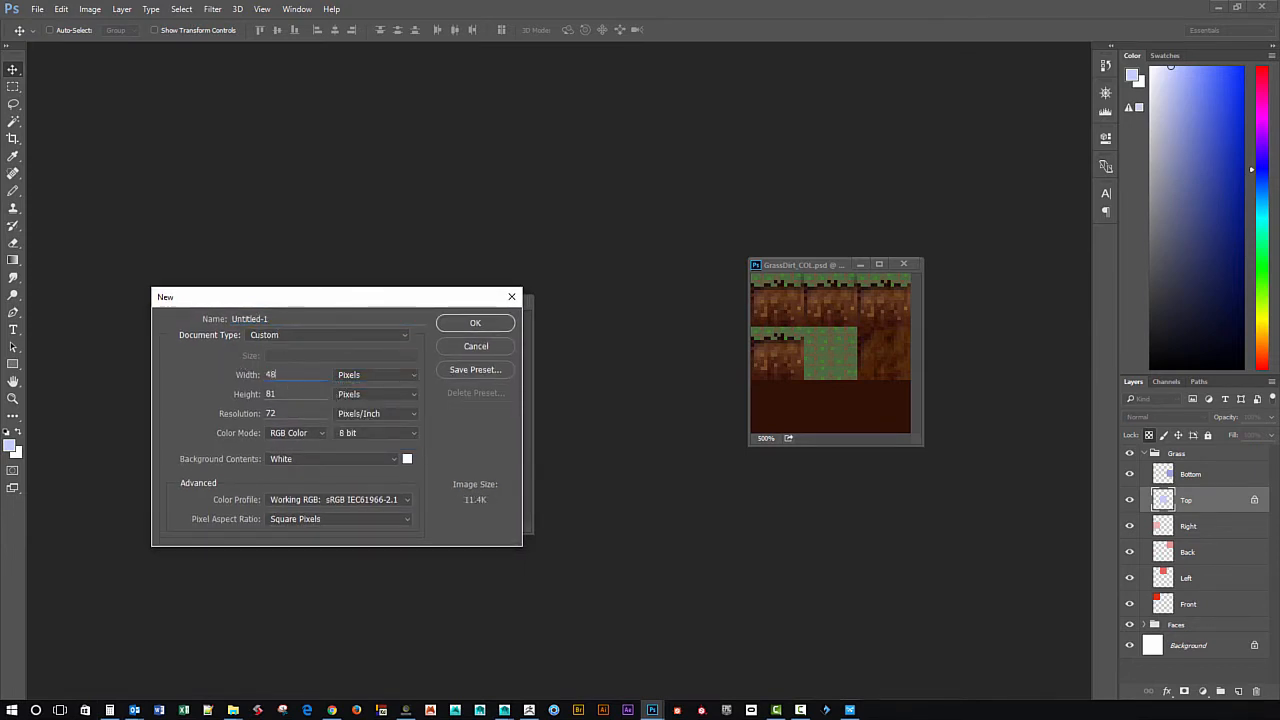
pyautogui.doubleClick(270, 394)
pyautogui.write('48')
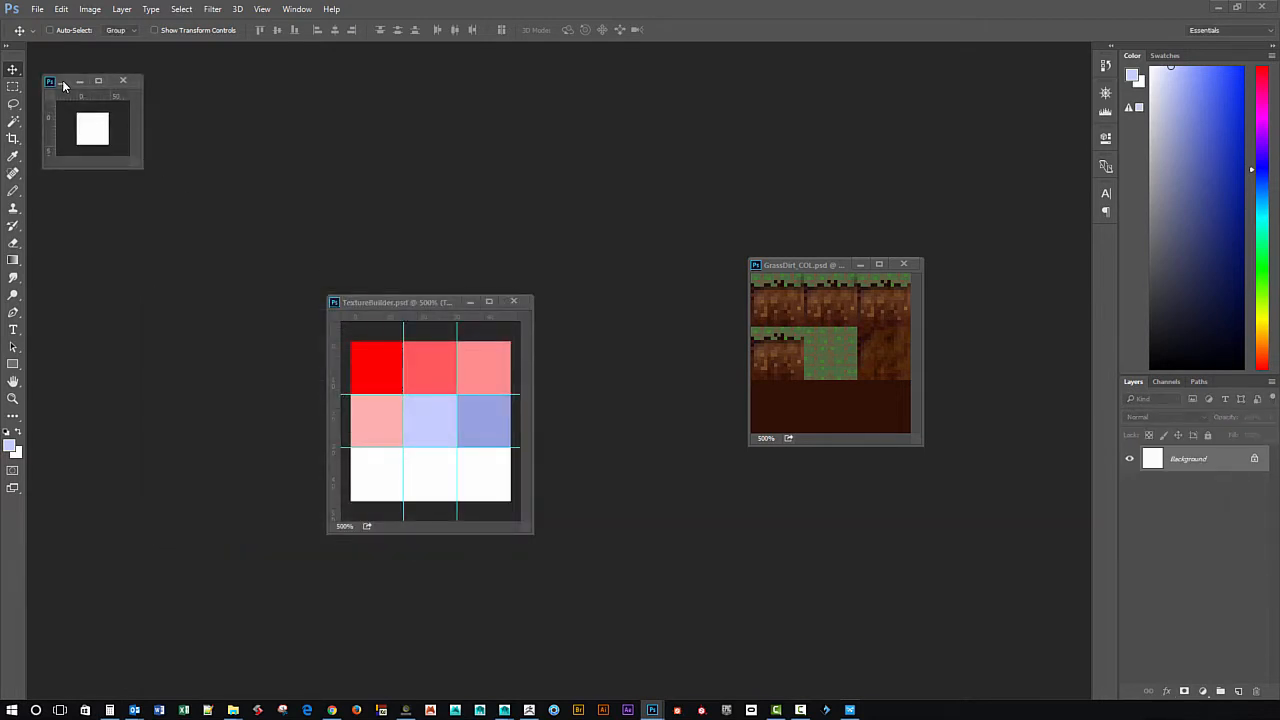
# Move and enlarge the new document's window and magnify its canvas to 1200%.
pyautogui.moveTo(62, 84); pyautogui.dragTo(122, 177)
pyautogui.moveTo(201, 263); pyautogui.dragTo(287, 386)
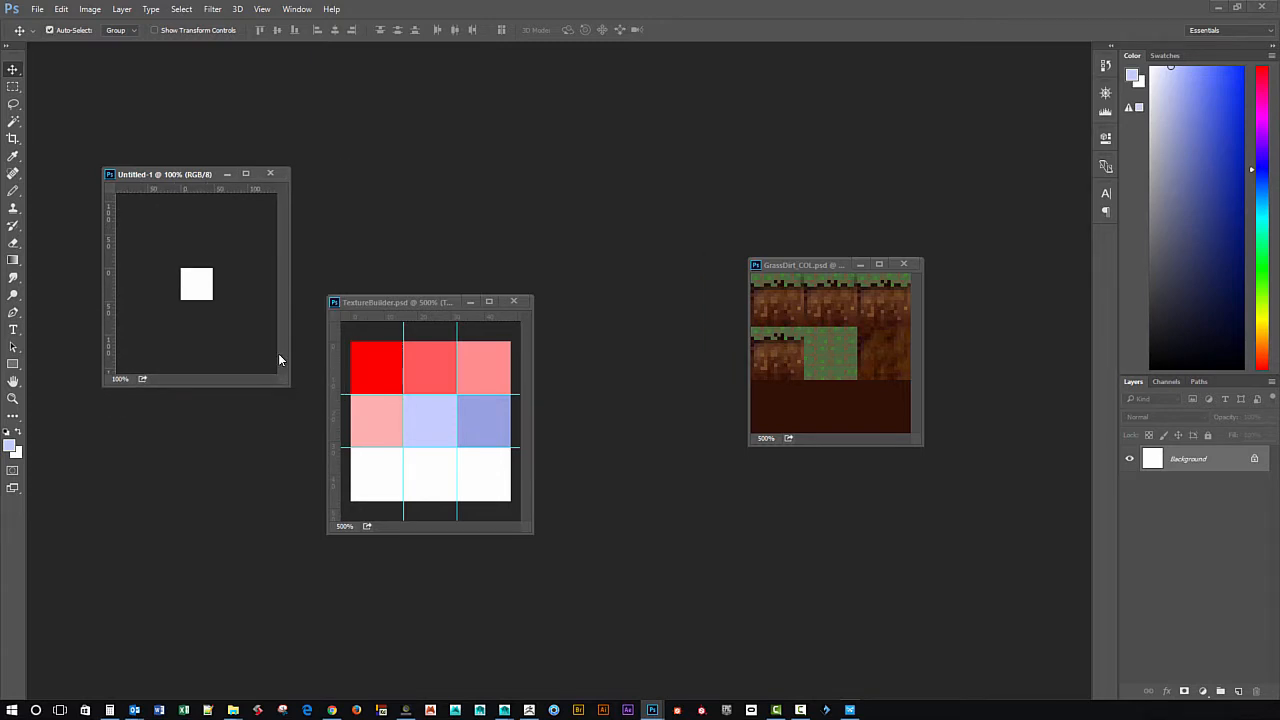
pyautogui.hotkey('ctrl', '+')
pyautogui.hotkey('ctrl', '+')
pyautogui.hotkey('ctrl', '+')
pyautogui.hotkey('ctrl', '+')
pyautogui.hotkey('ctrl', '+')
pyautogui.hotkey('ctrl', '+')
pyautogui.hotkey('ctrl', '+')
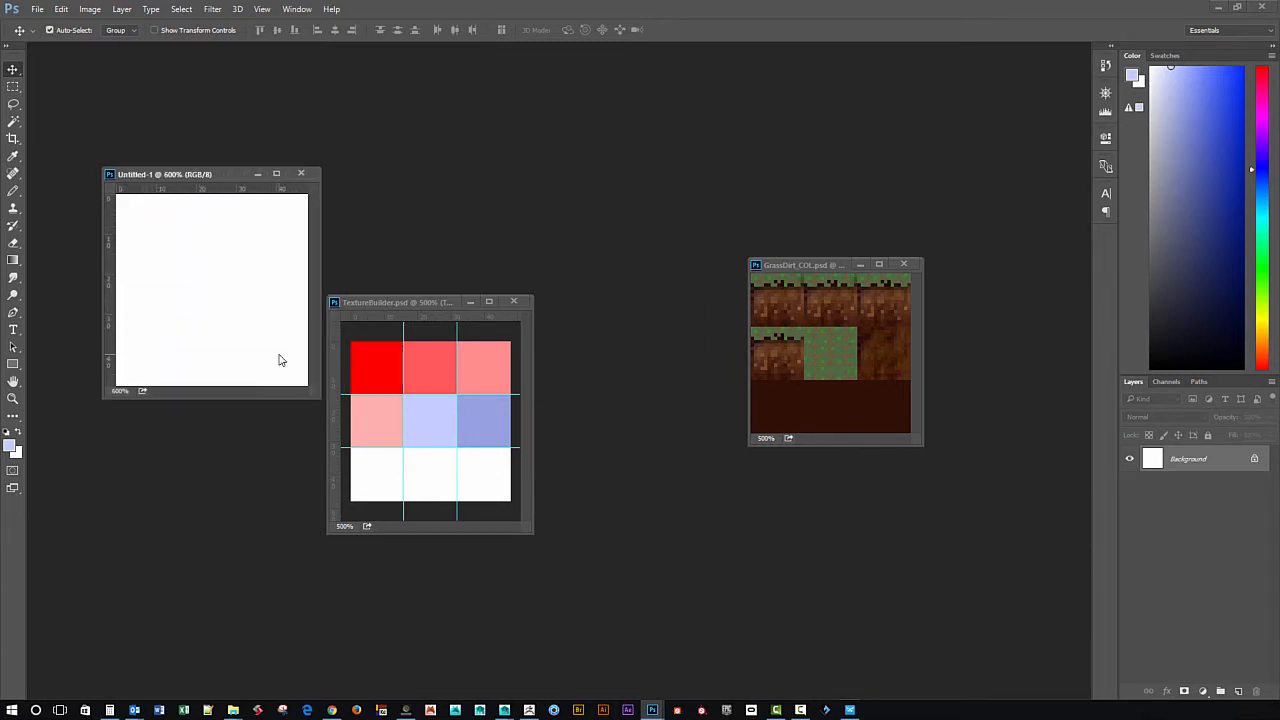
pyautogui.hotkey('ctrl', '+')
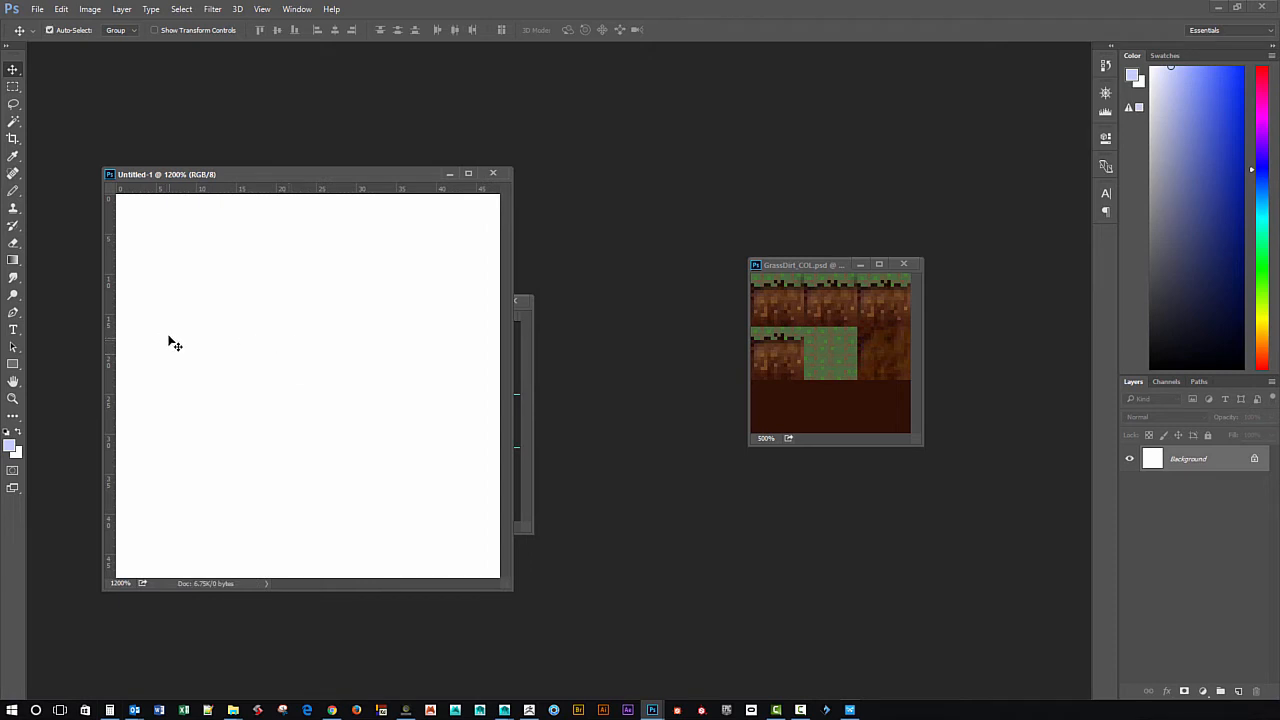
# Place vertical guides at 16 and 32 px and a horizontal guide at 16 px in the new document, and enlarge its window.
pyautogui.hotkey('ctrl', 'r')
pyautogui.hotkey('ctrl', 'r')
pyautogui.moveTo(110, 296); pyautogui.dragTo(245, 331)
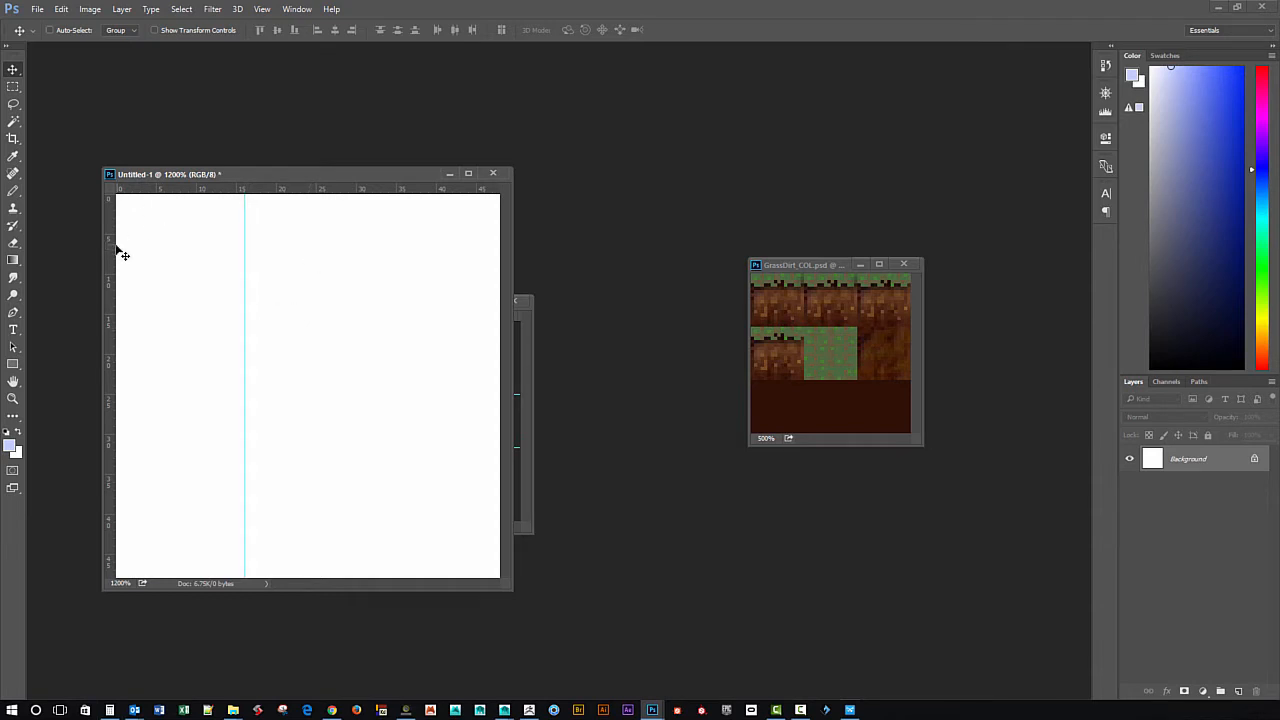
pyautogui.moveTo(118, 252); pyautogui.dragTo(373, 283)
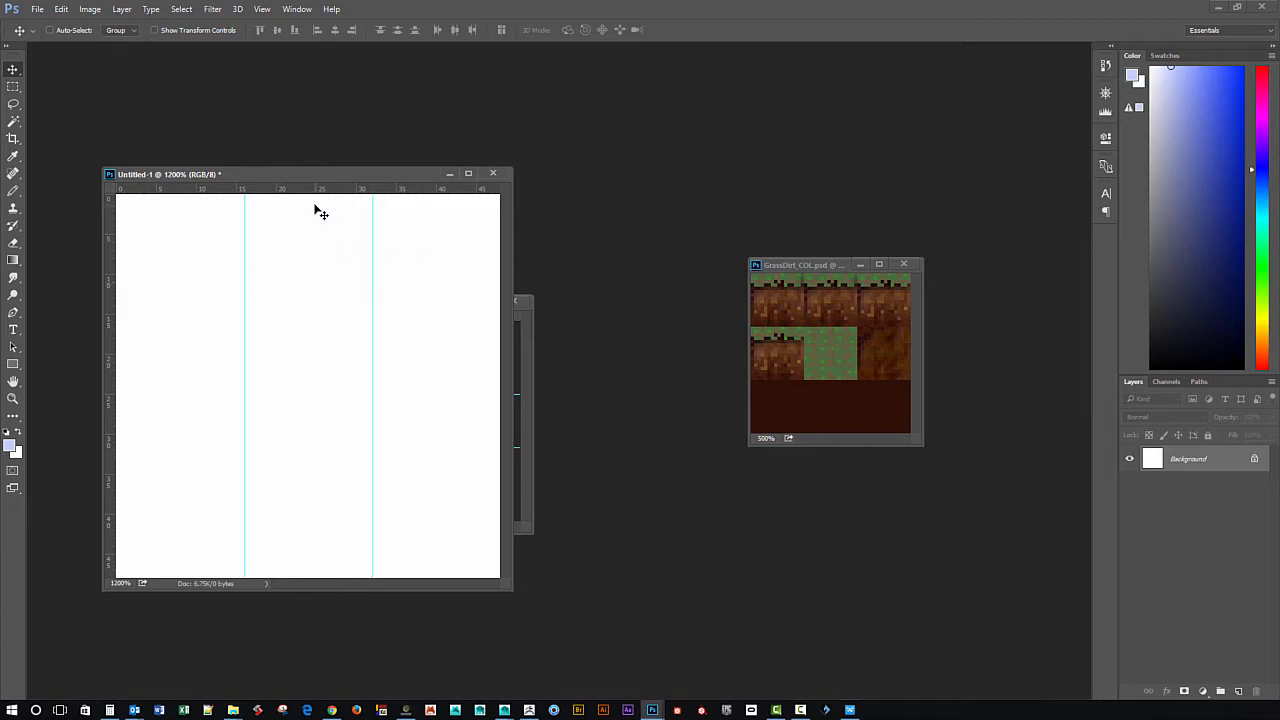
pyautogui.moveTo(310, 194); pyautogui.dragTo(327, 321)
pyautogui.moveTo(511, 590); pyautogui.dragTo(584, 658)
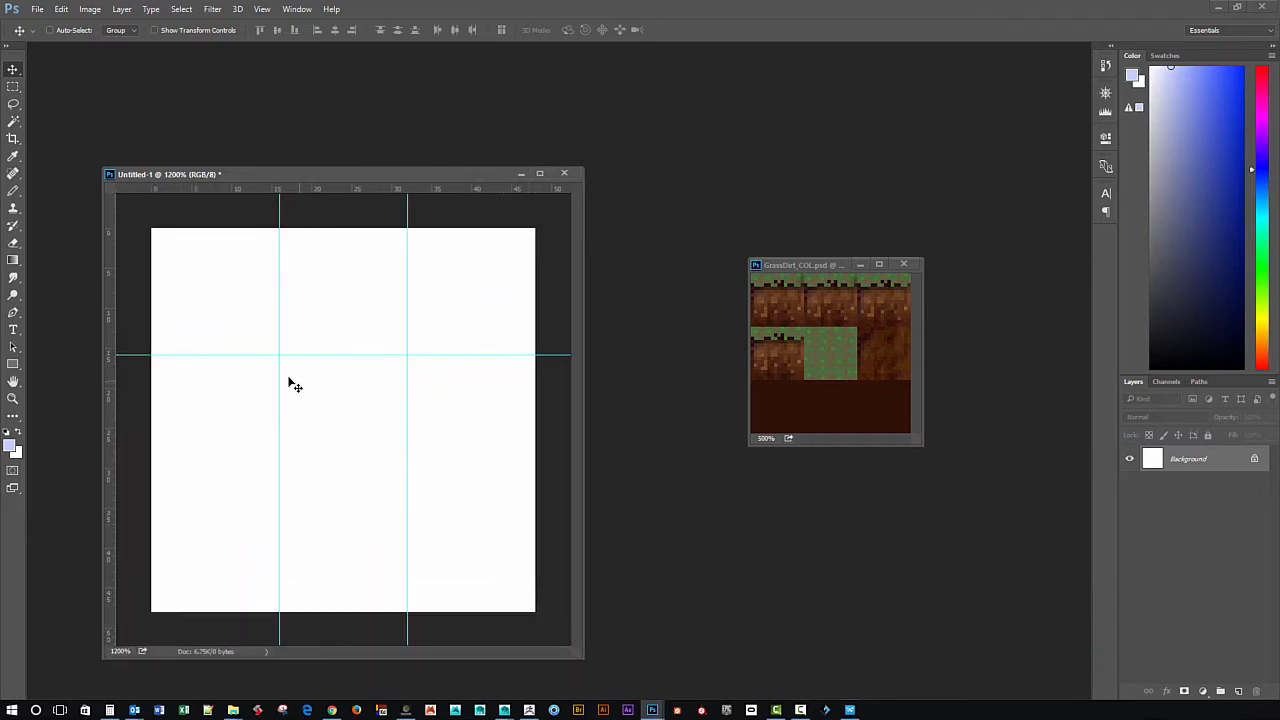
# Select the upper-left 16 px cell between the guides with the Rectangular Marquee tool, then deselect it.
pyautogui.press('m')
pyautogui.rightClick(15, 90)
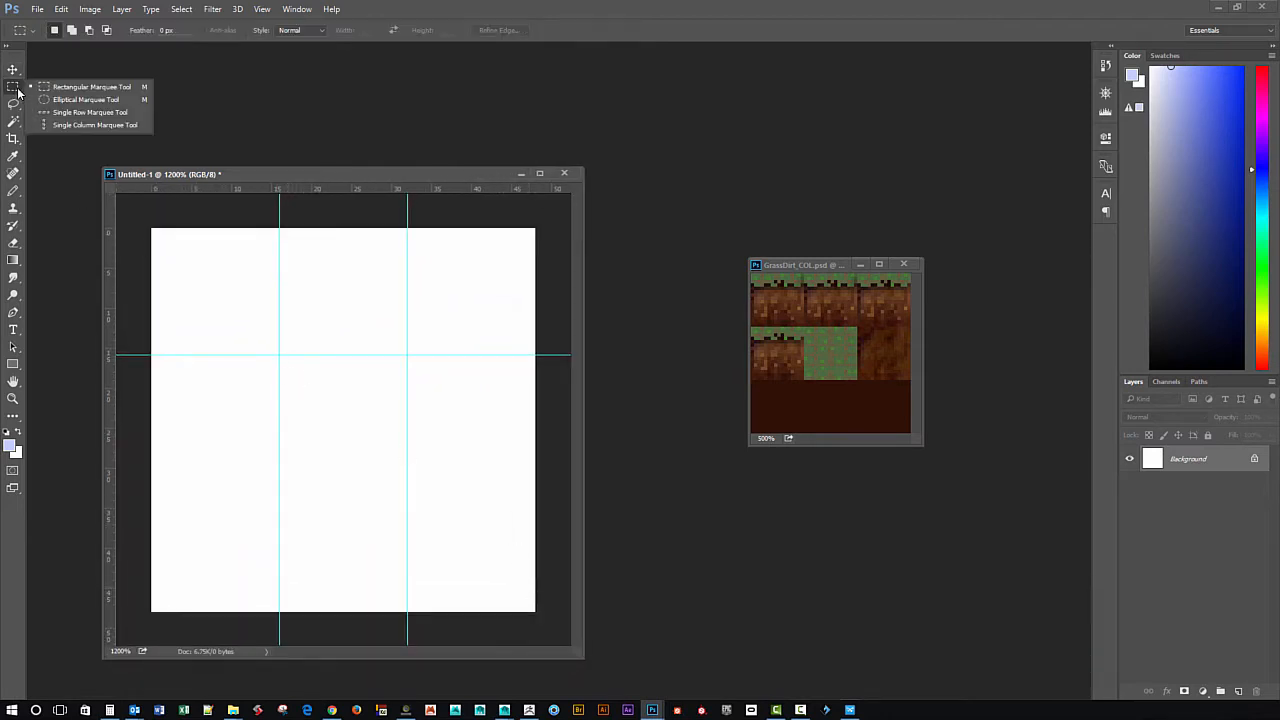
pyautogui.click(65, 88)
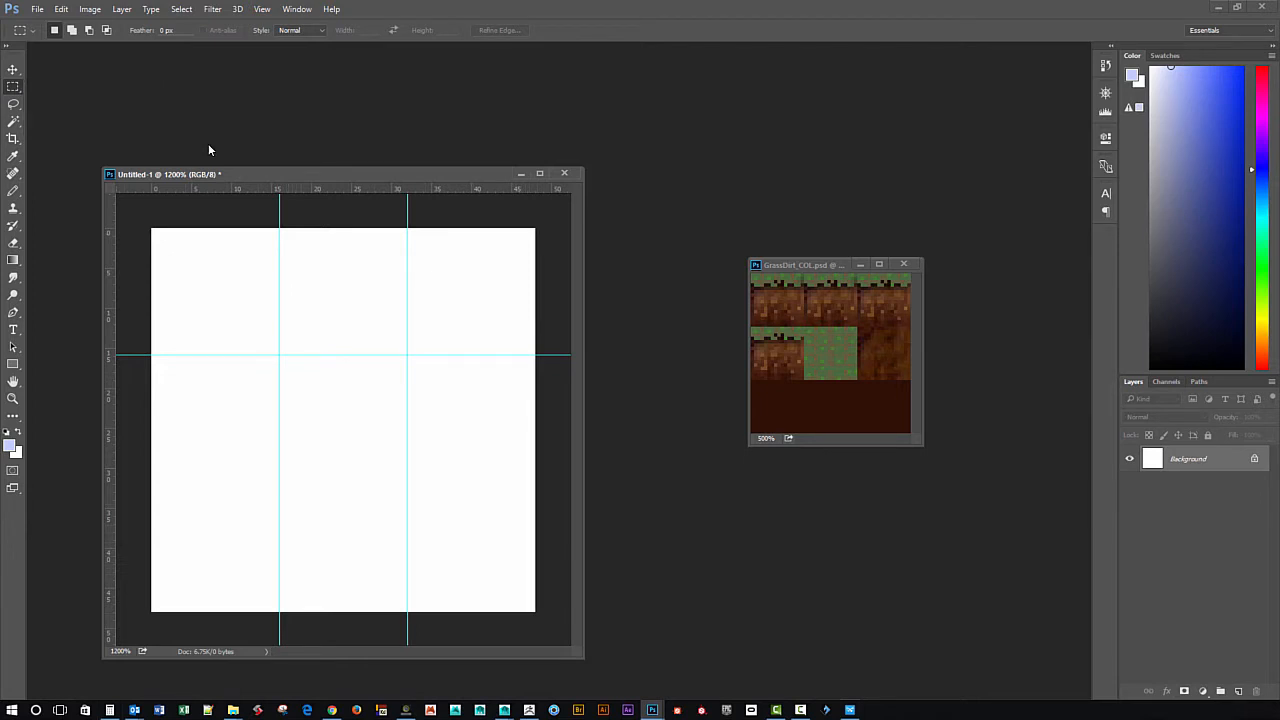
pyautogui.moveTo(148, 218); pyautogui.dragTo(272, 354)
pyautogui.click(134, 212)
# Remove both vertical guides and the horizontal guide from the new document with the Move tool.
pyautogui.press('v')
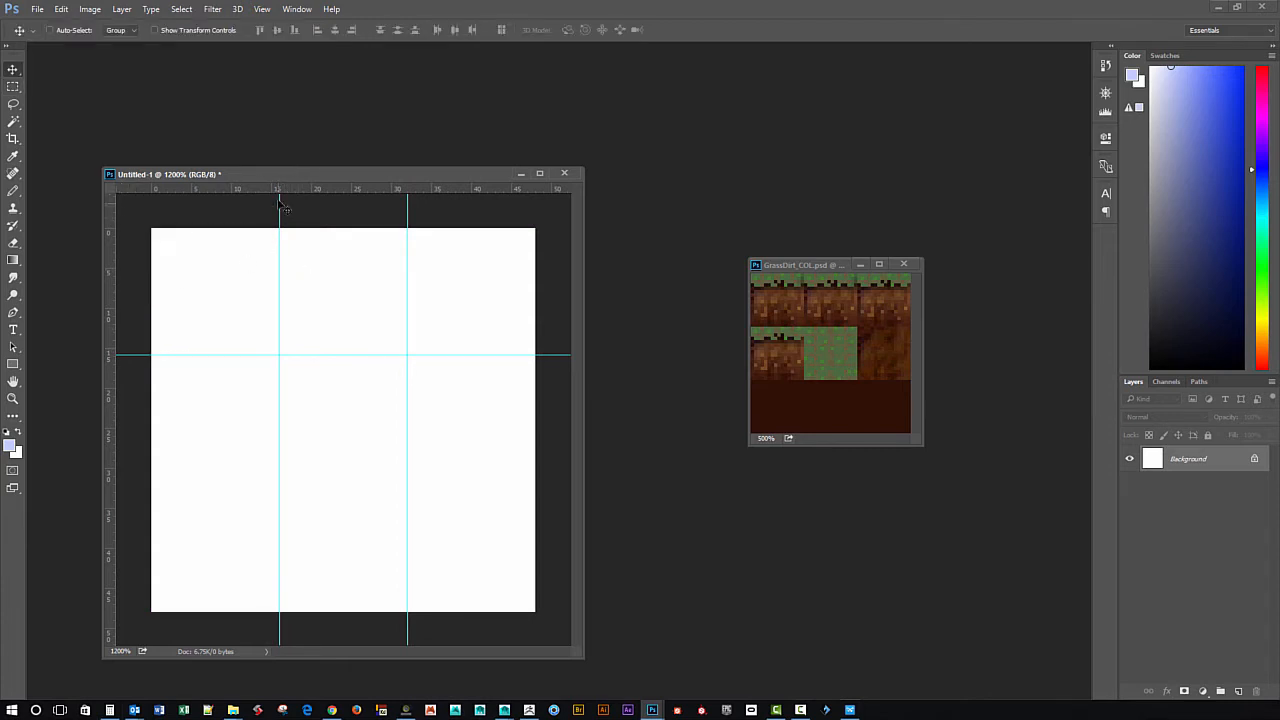
pyautogui.moveTo(253, 201); pyautogui.dragTo(45, 172)
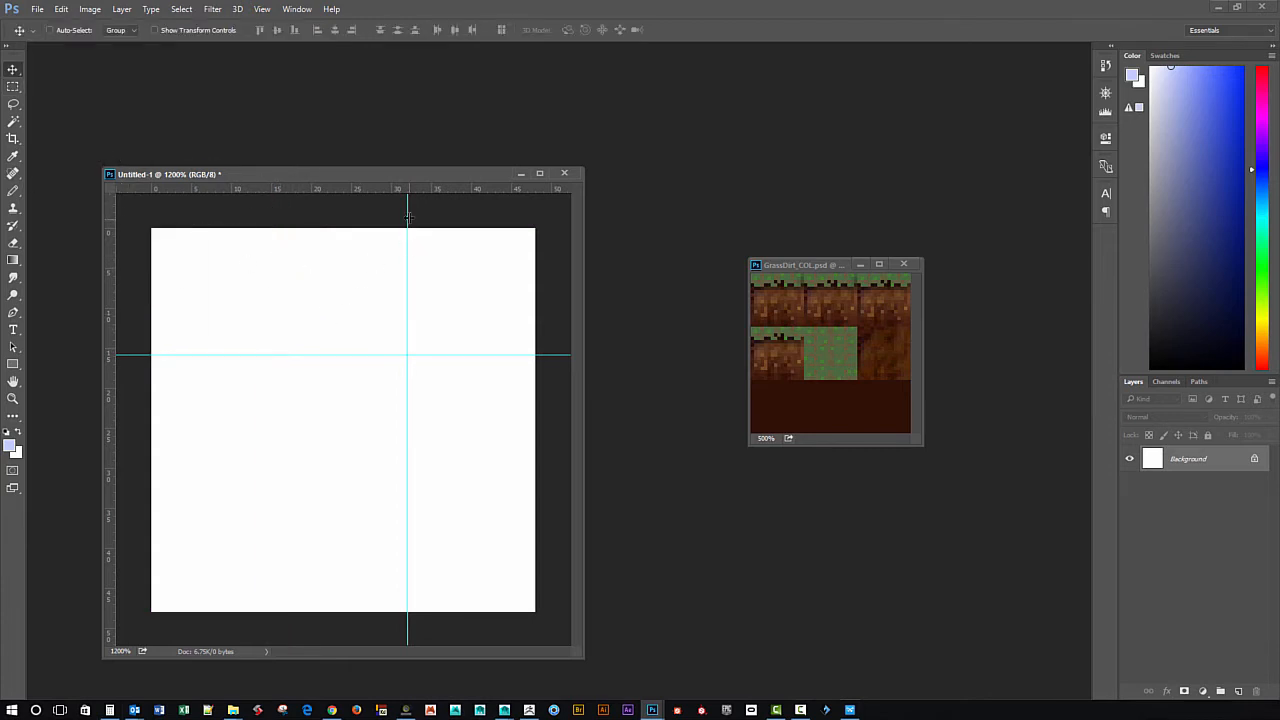
pyautogui.moveTo(408, 214); pyautogui.dragTo(55, 216)
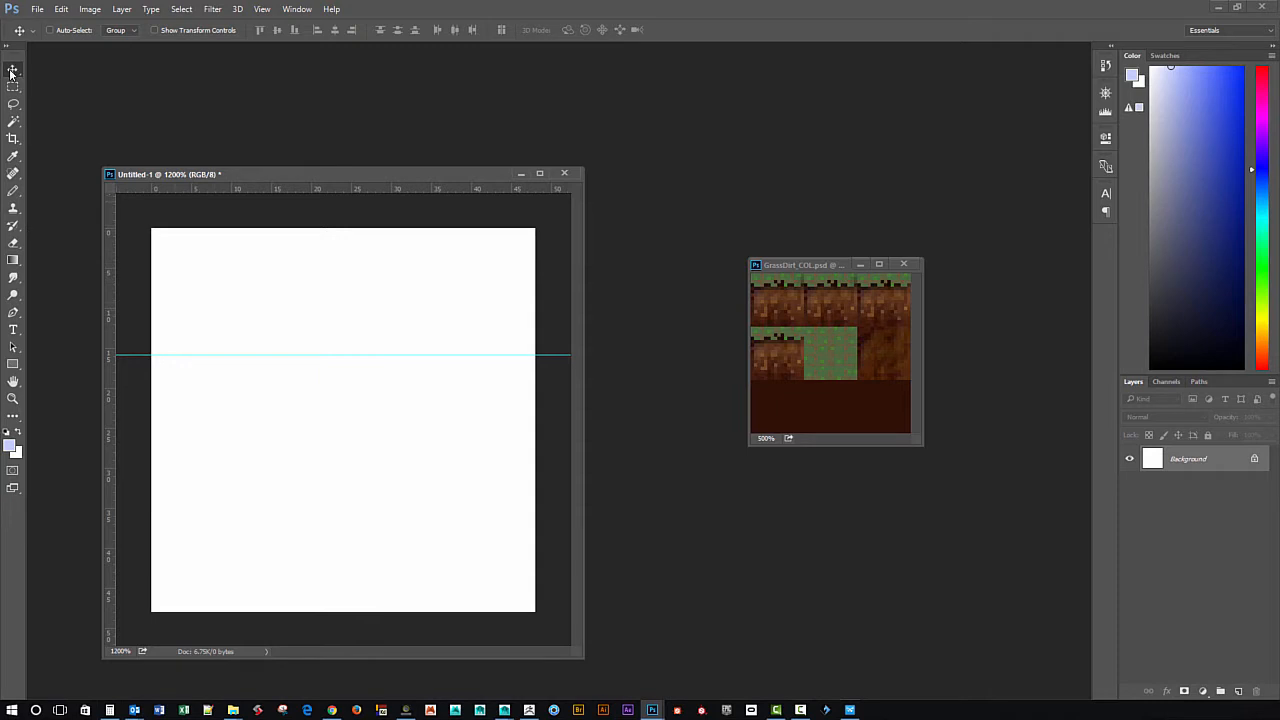
pyautogui.moveTo(143, 354); pyautogui.dragTo(266, 206)
# Set the Rectangular Marquee tool's style to Fixed Size with a width and height of 16 px.
pyautogui.press('m')
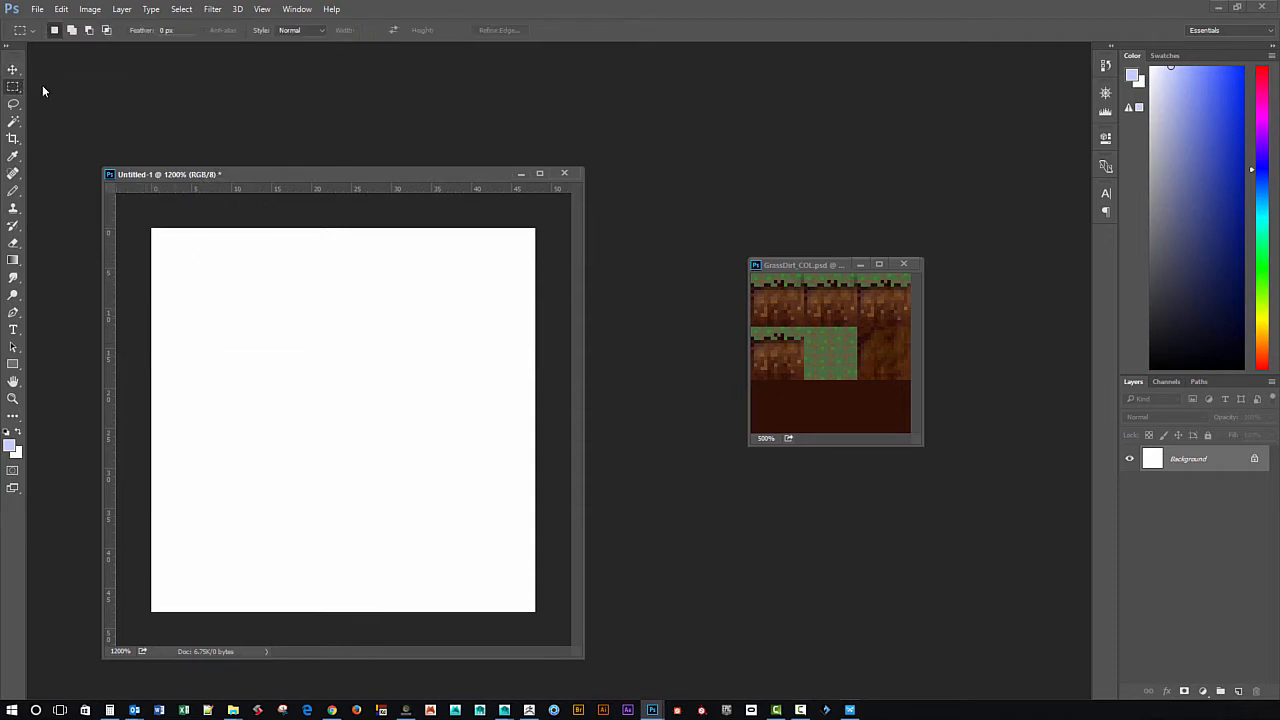
pyautogui.click(286, 31)
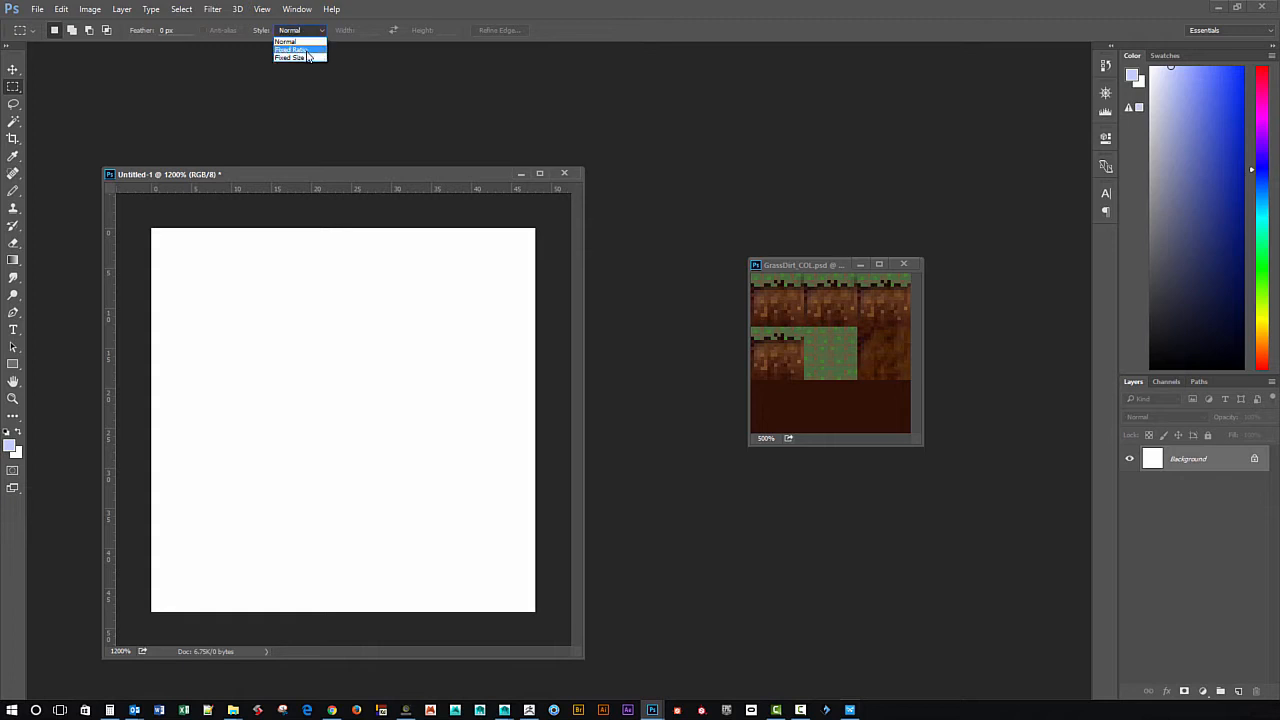
pyautogui.click(308, 62)
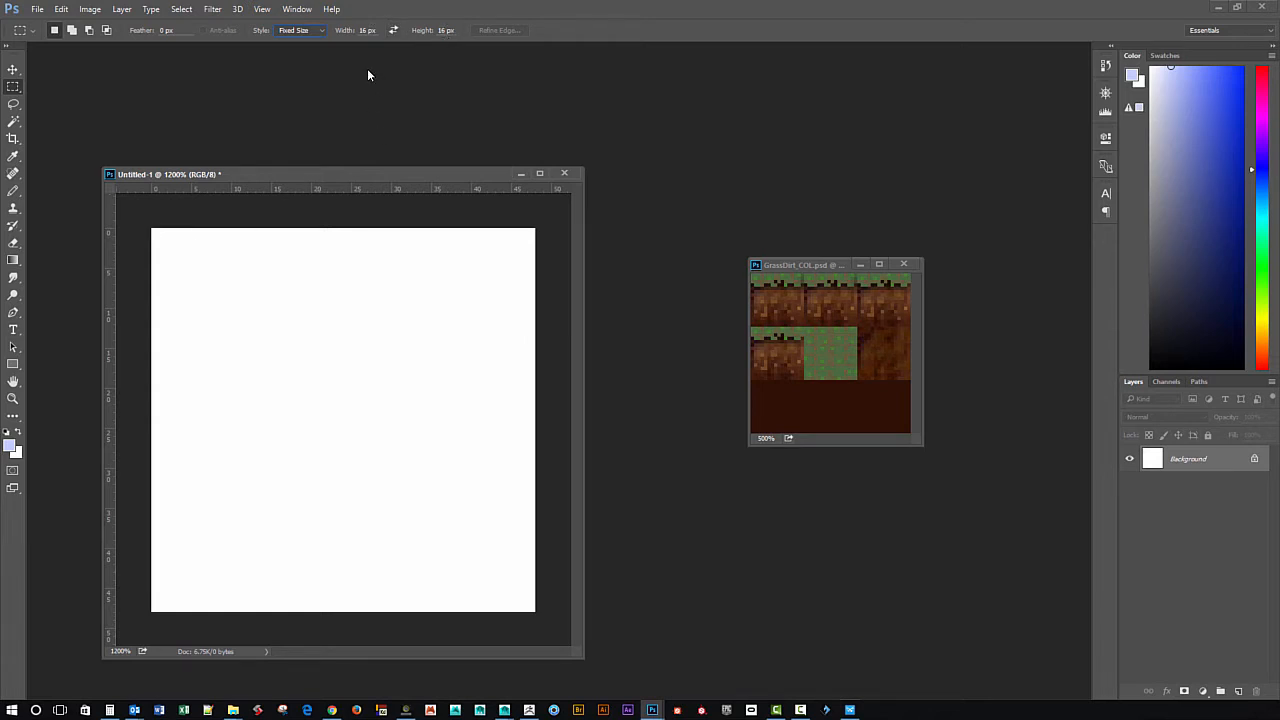
# Set the ruler units to Pixels in the Units & Rulers preferences and return to the Rectangular Marquee tool.
pyautogui.press('i')
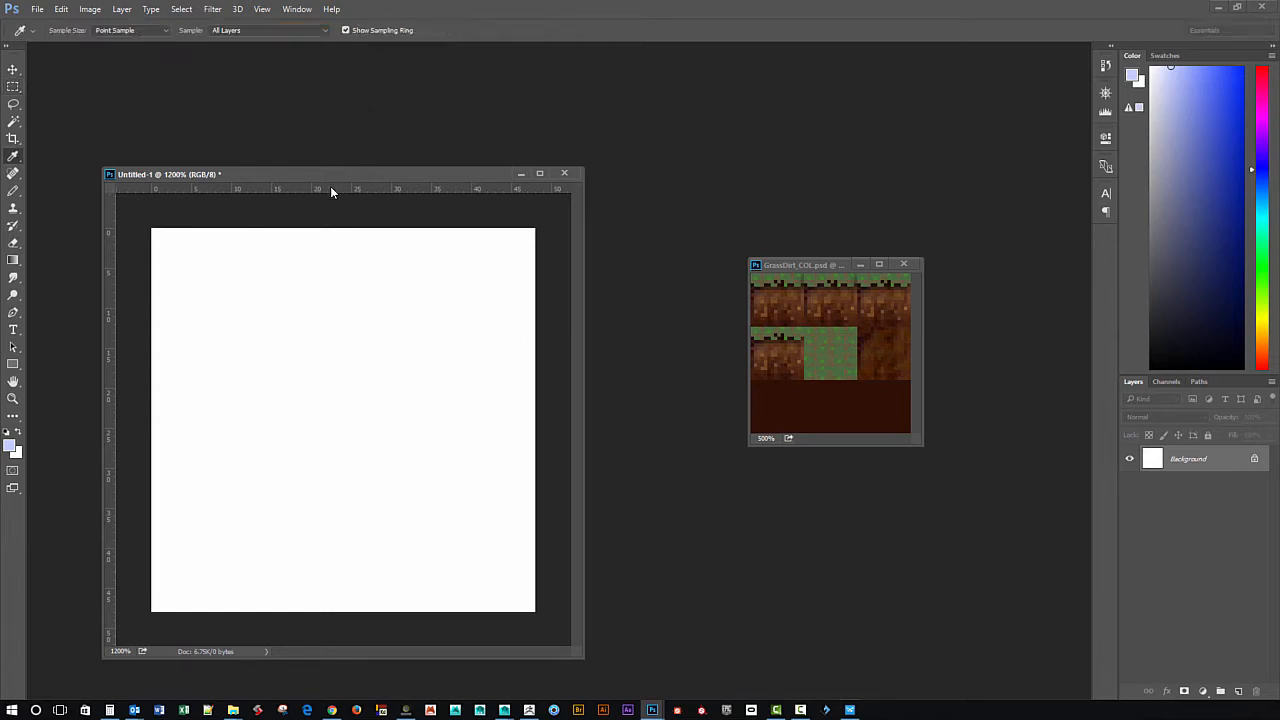
pyautogui.moveTo(0, 270); pyautogui.dragTo(596, 299)
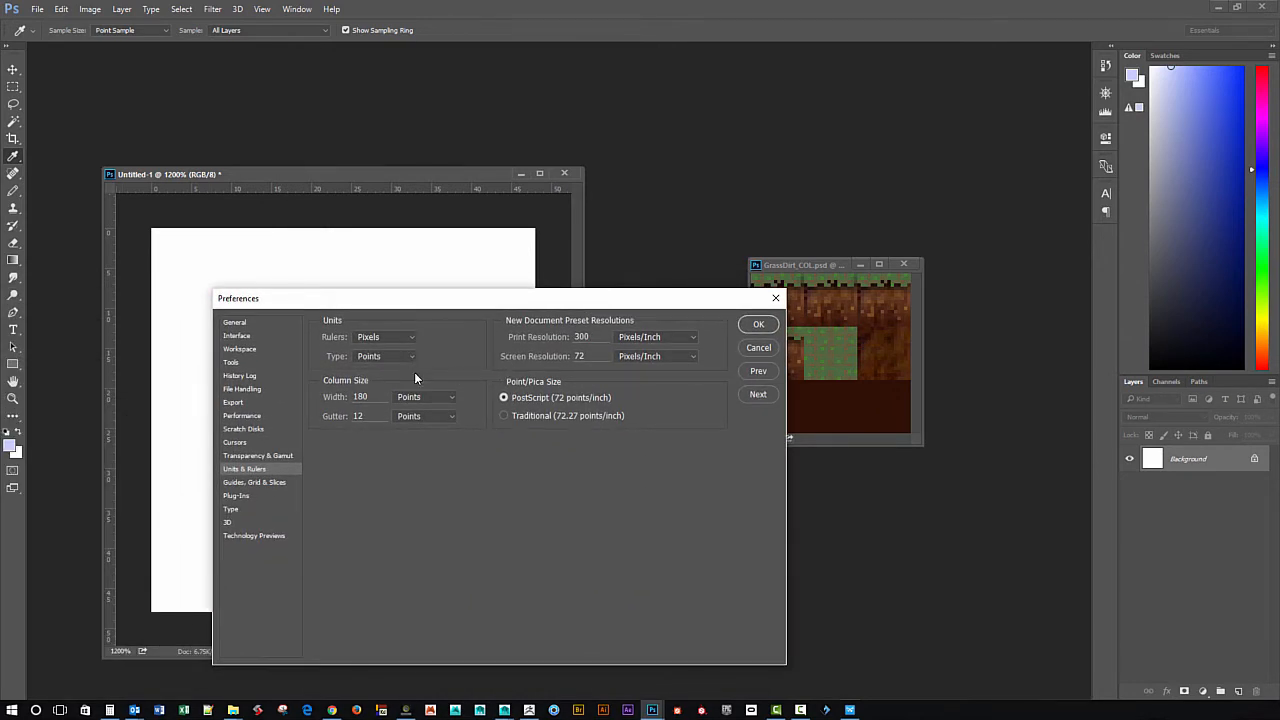
pyautogui.moveTo(379, 305); pyautogui.dragTo(449, 310)
pyautogui.click(466, 344)
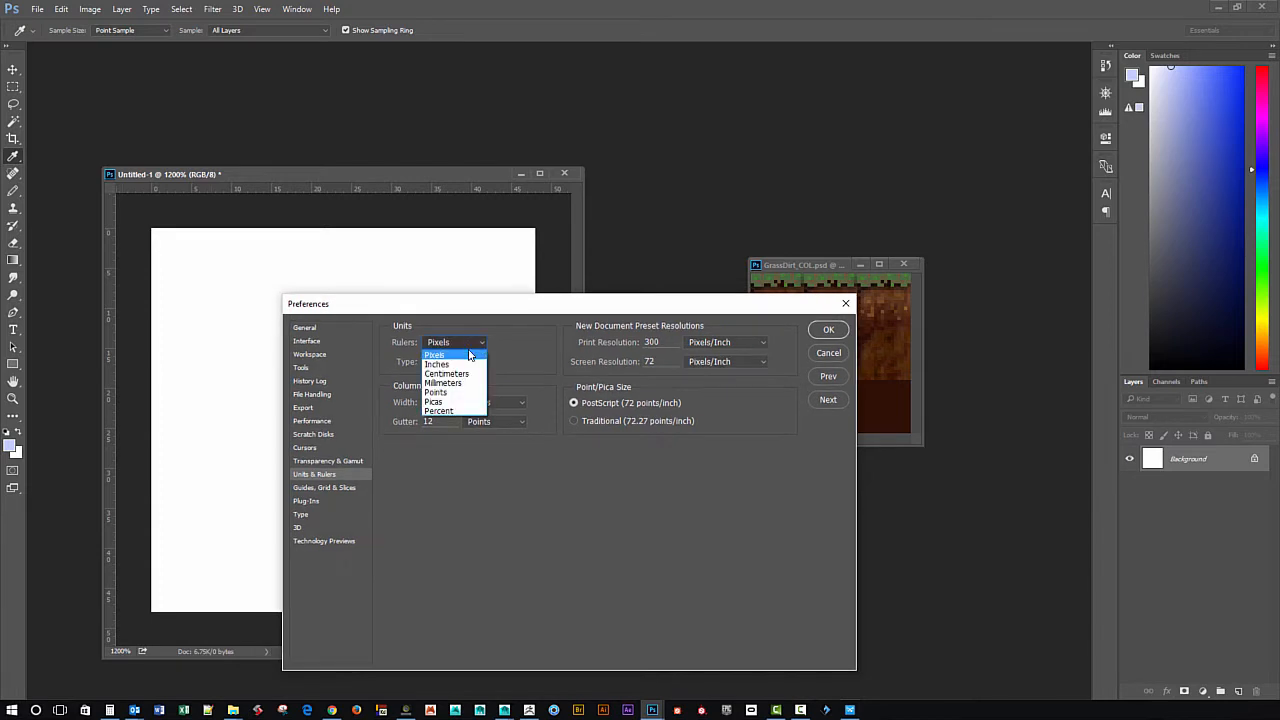
pyautogui.click(461, 366)
pyautogui.click(466, 343)
pyautogui.click(464, 356)
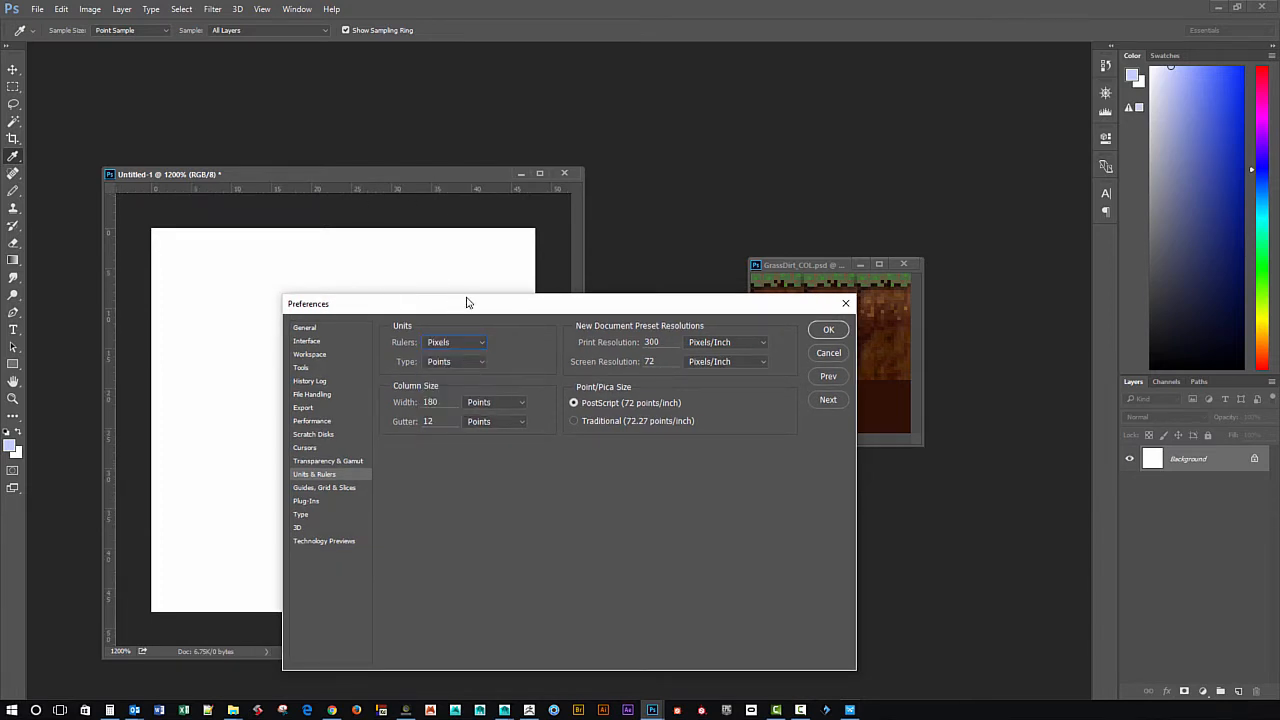
pyautogui.click(828, 331)
pyautogui.press('m')
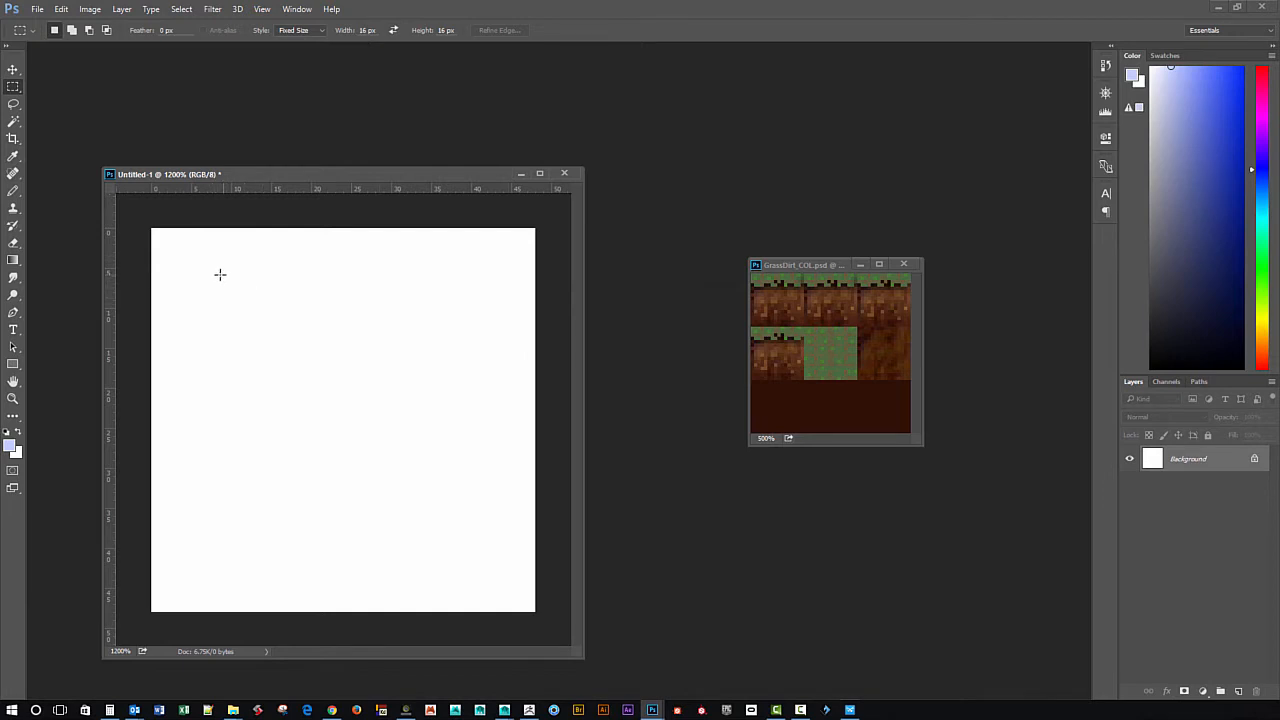
# Snap the 16 px selection into the canvas's upper-left corner and place a vertical and a horizontal guide along its edges at 16 px.
pyautogui.moveTo(285, 291); pyautogui.dragTo(137, 193)
pyautogui.moveTo(109, 318); pyautogui.dragTo(279, 330)
pyautogui.moveTo(245, 191); pyautogui.dragTo(247, 341)
# Place a second vertical and a second horizontal guide at 32 px, using the 16 px selection to find the positions.
pyautogui.moveTo(377, 263); pyautogui.dragTo(279, 228)
pyautogui.moveTo(108, 257); pyautogui.dragTo(407, 268)
pyautogui.moveTo(261, 334); pyautogui.dragTo(200, 440)
pyautogui.moveTo(233, 196); pyautogui.dragTo(206, 483)
# Position the 16 px selection exactly over the upper-left cell of the guide grid.
pyautogui.click(148, 281)
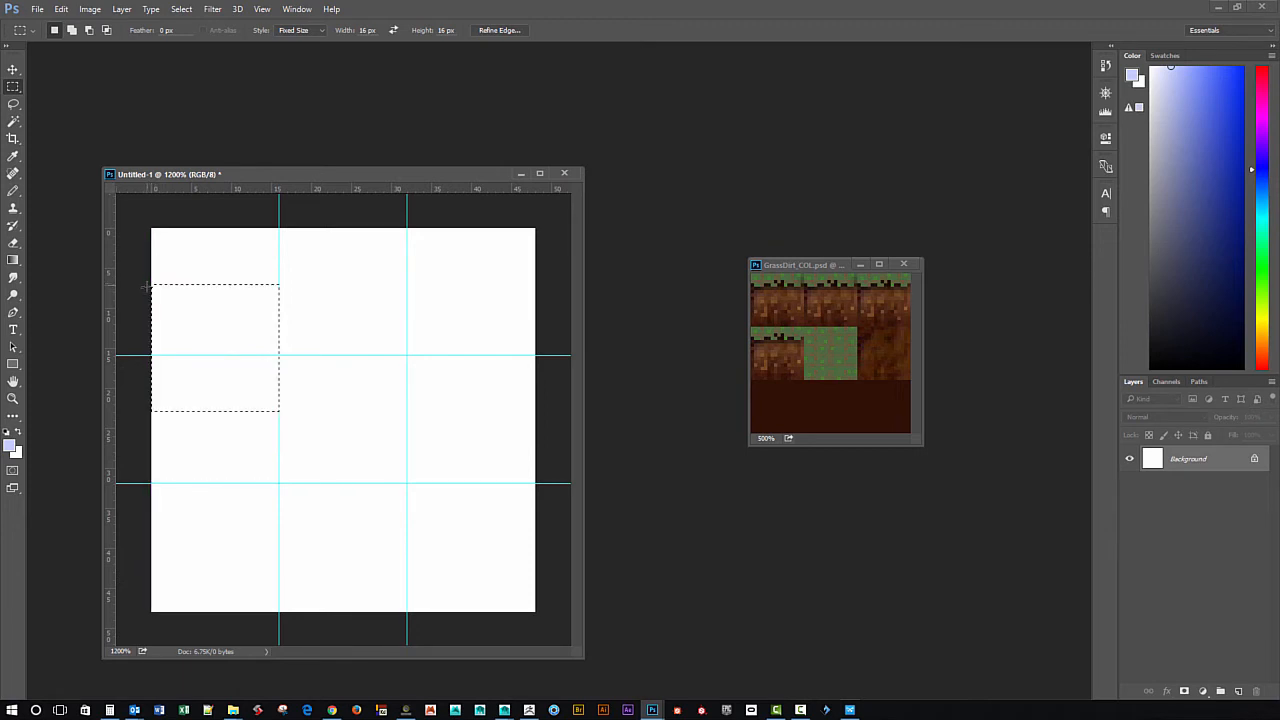
pyautogui.click(167, 228)
pyautogui.moveTo(257, 317); pyautogui.dragTo(151, 228)
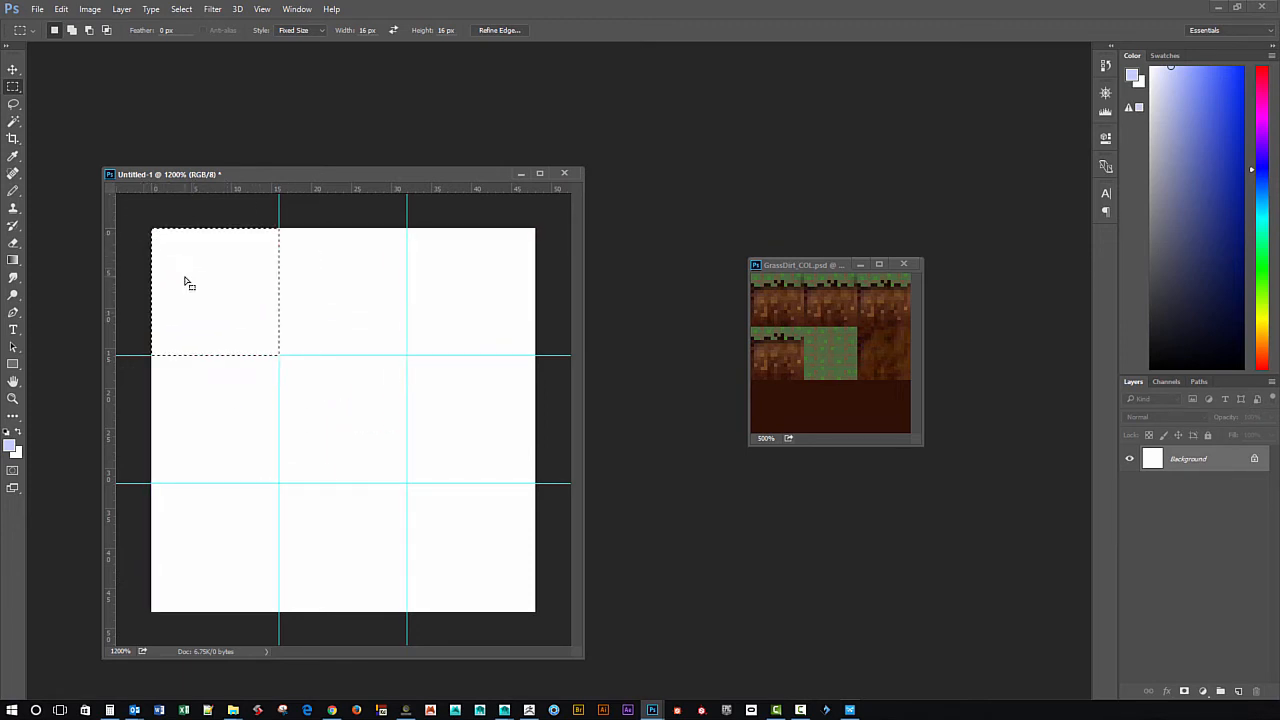
# Create a layer group named Sections and add a new empty layer inside it.
pyautogui.click(1220, 691)
pyautogui.doubleClick(1180, 453)
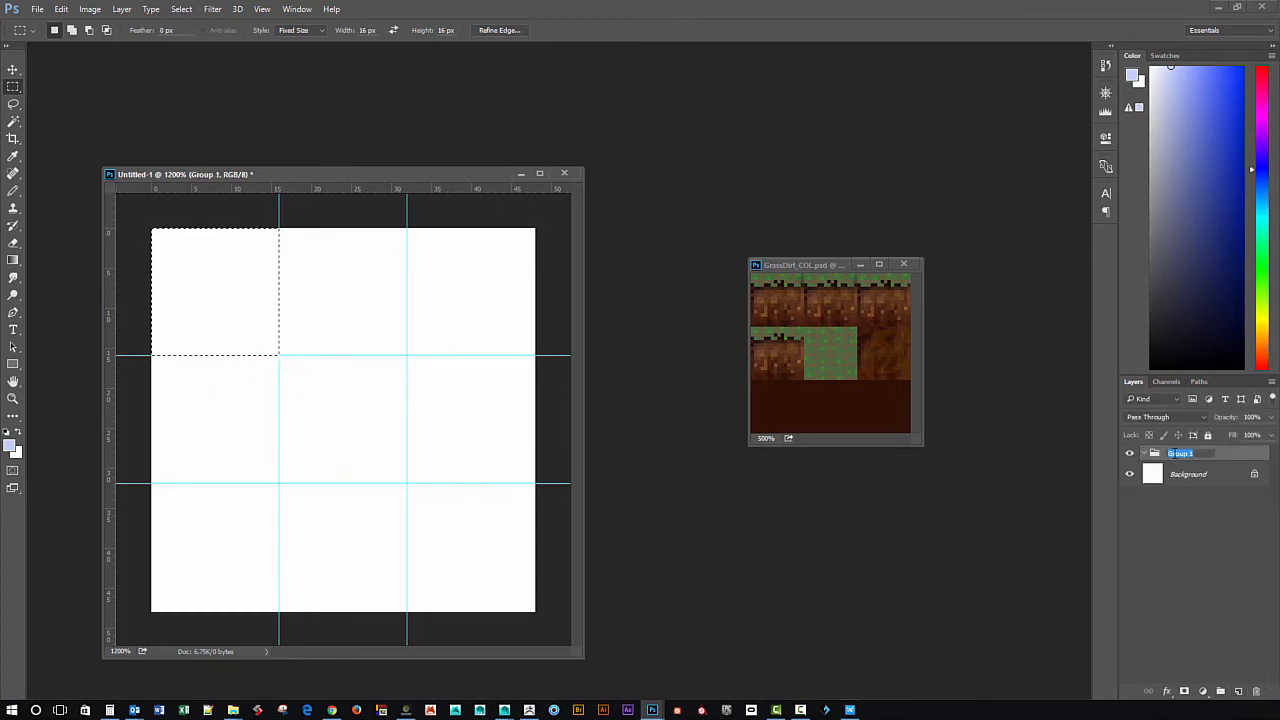
pyautogui.write('S')
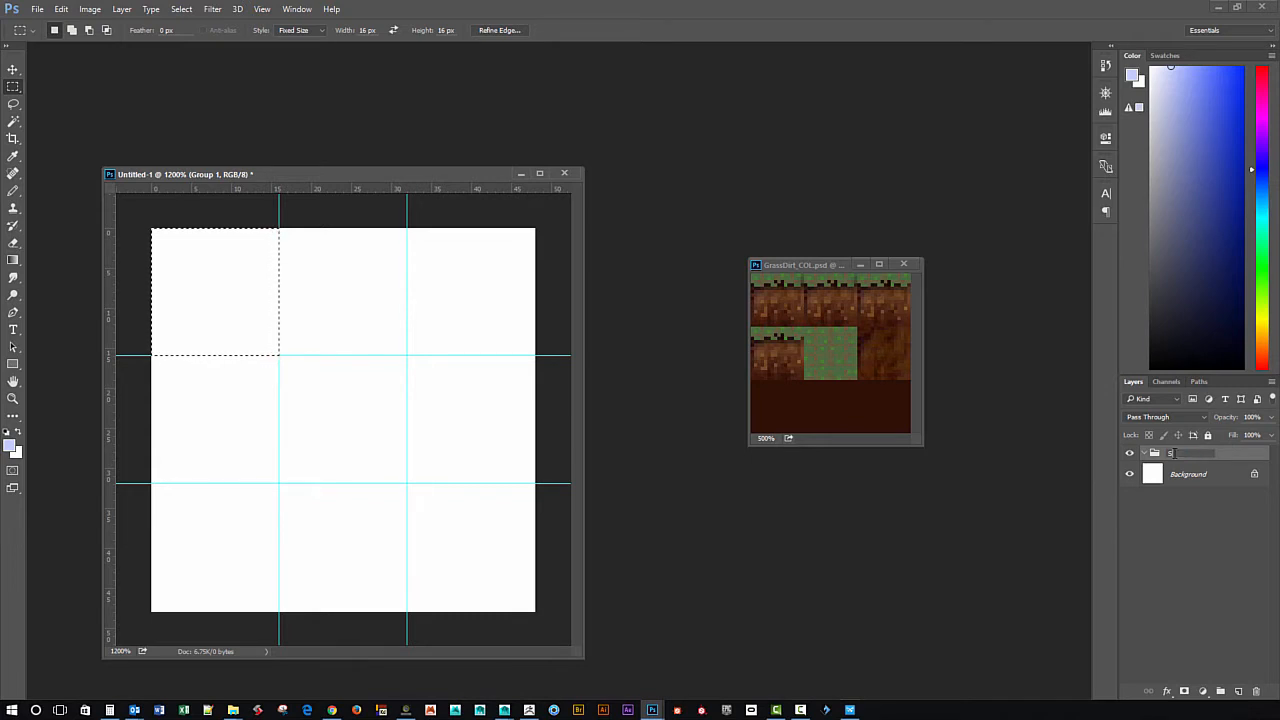
pyautogui.write('ections')
pyautogui.press('Return')
pyautogui.click(1238, 692)
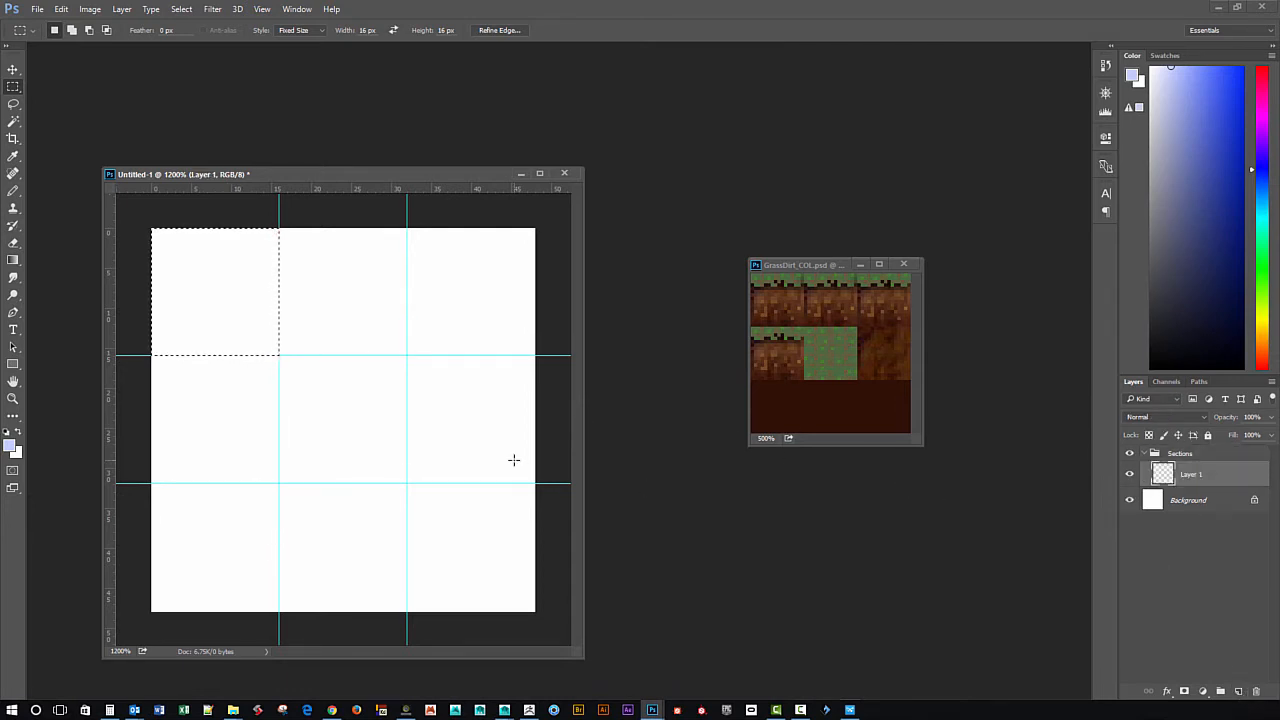
# Set the foreground color to bright red and fill the selected upper-left cell on the new layer.
pyautogui.click(19, 434)
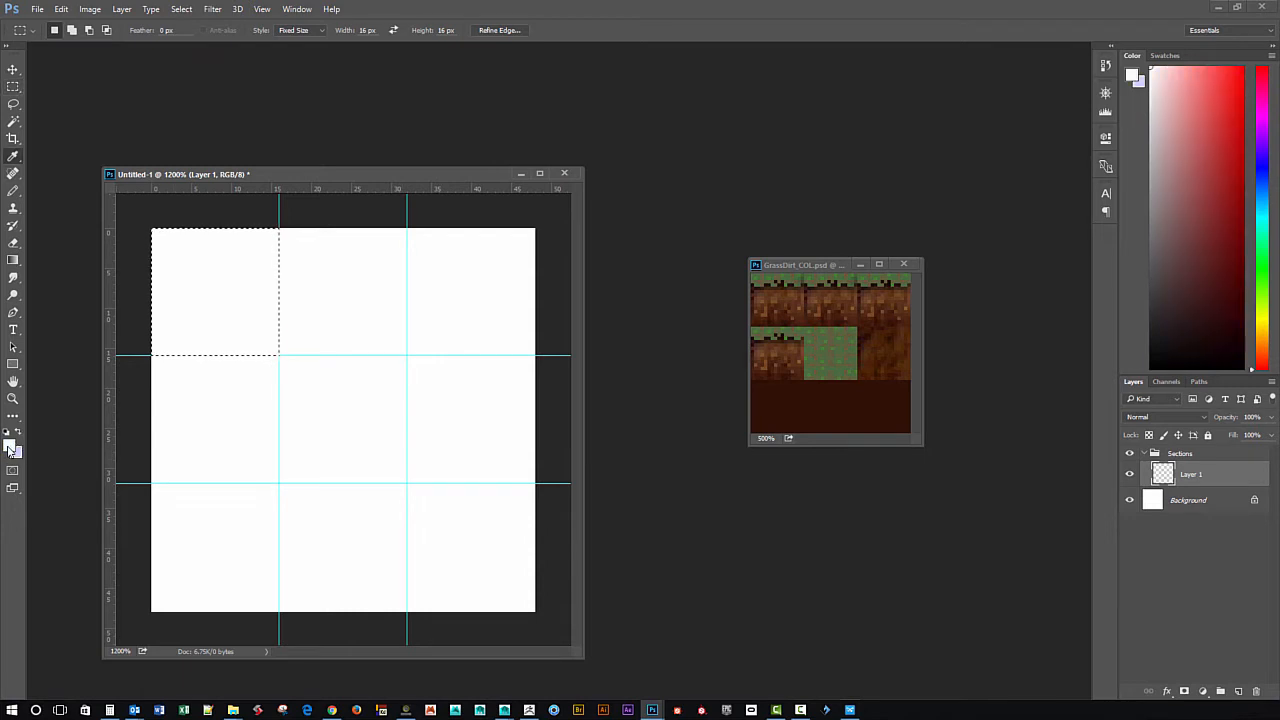
pyautogui.press('i')
pyautogui.click(11, 446)
pyautogui.moveTo(320, 466); pyautogui.dragTo(403, 419)
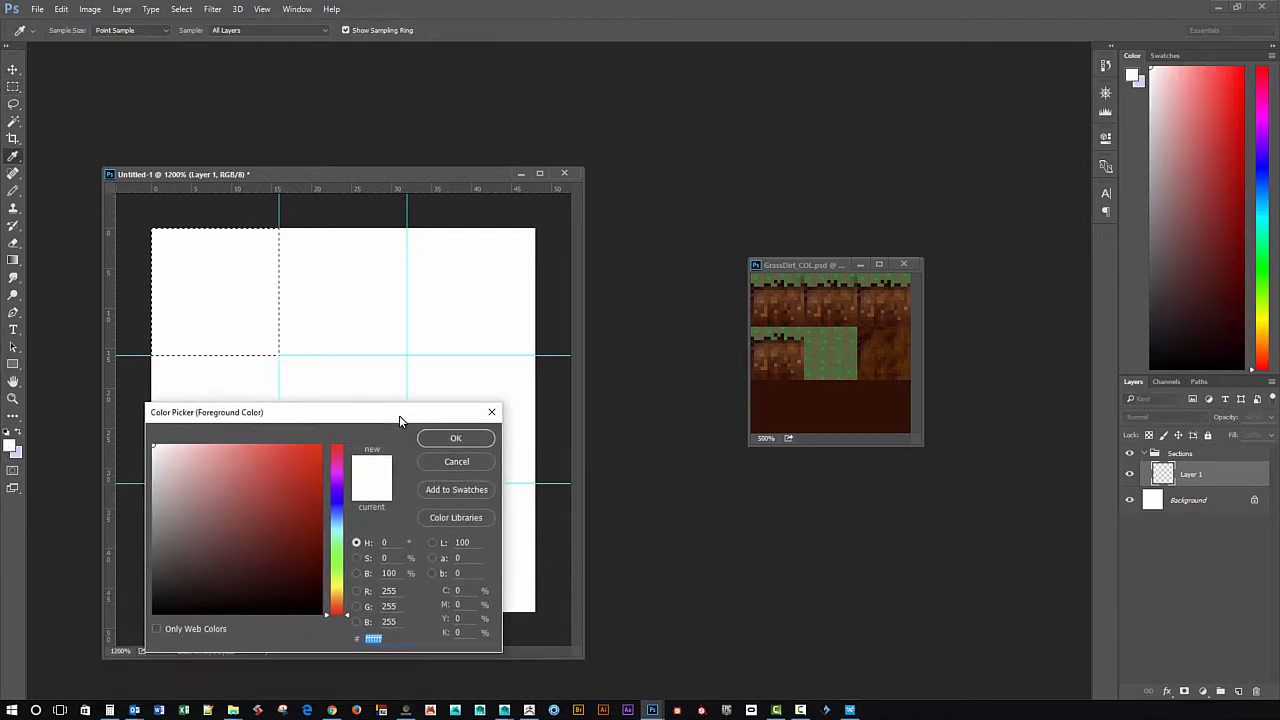
pyautogui.click(319, 447)
pyautogui.click(443, 439)
pyautogui.press('m')
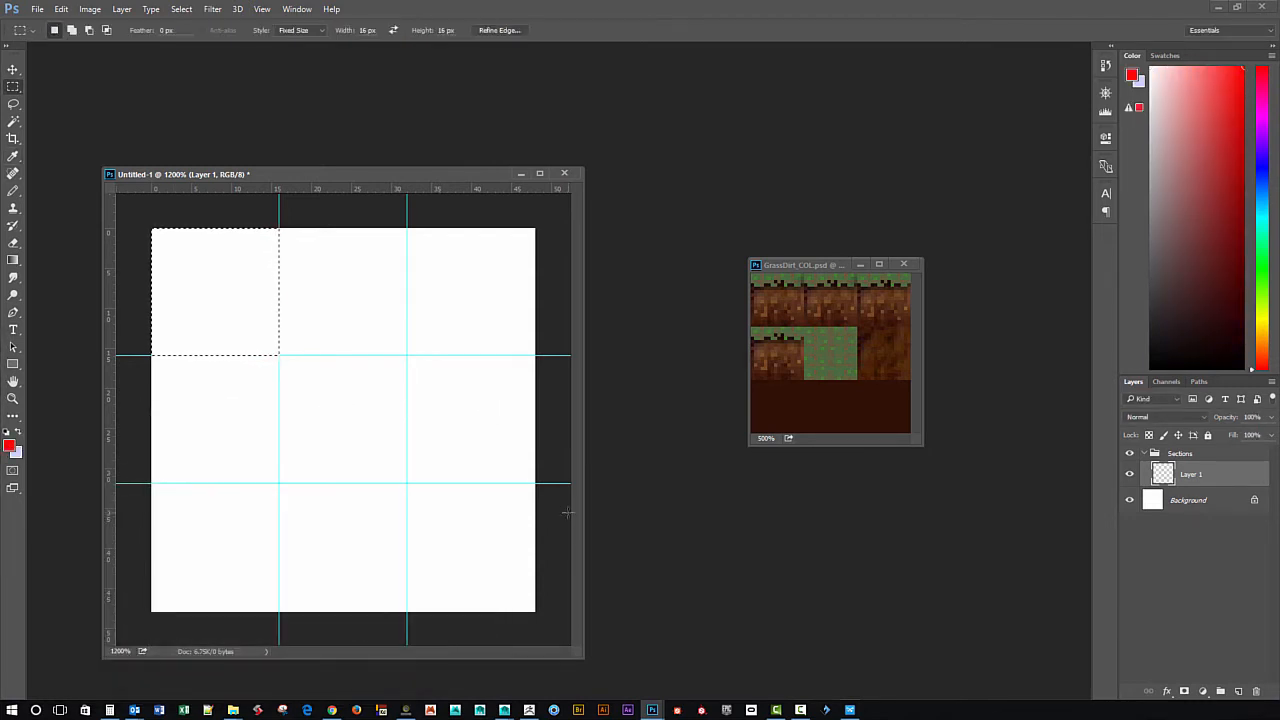
pyautogui.hotkey('alt', 'BackSpace')
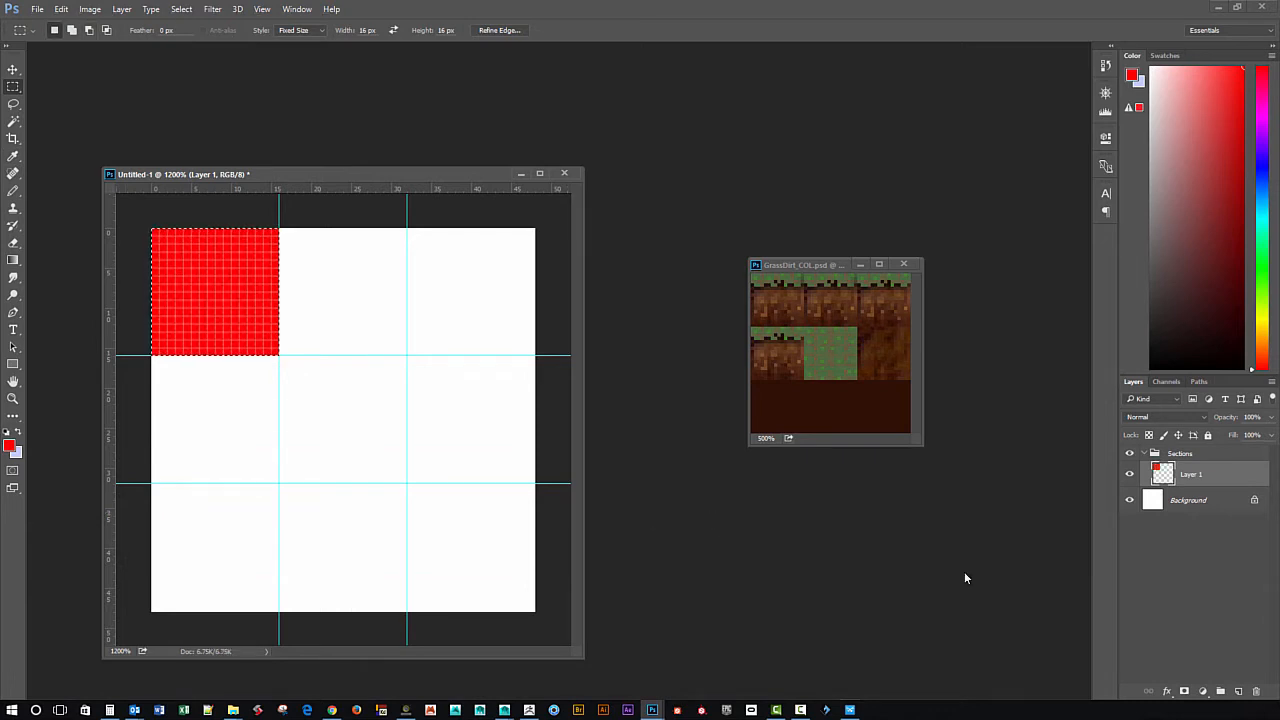
# Rename the red square's layer as Front.
pyautogui.doubleClick(1191, 474)
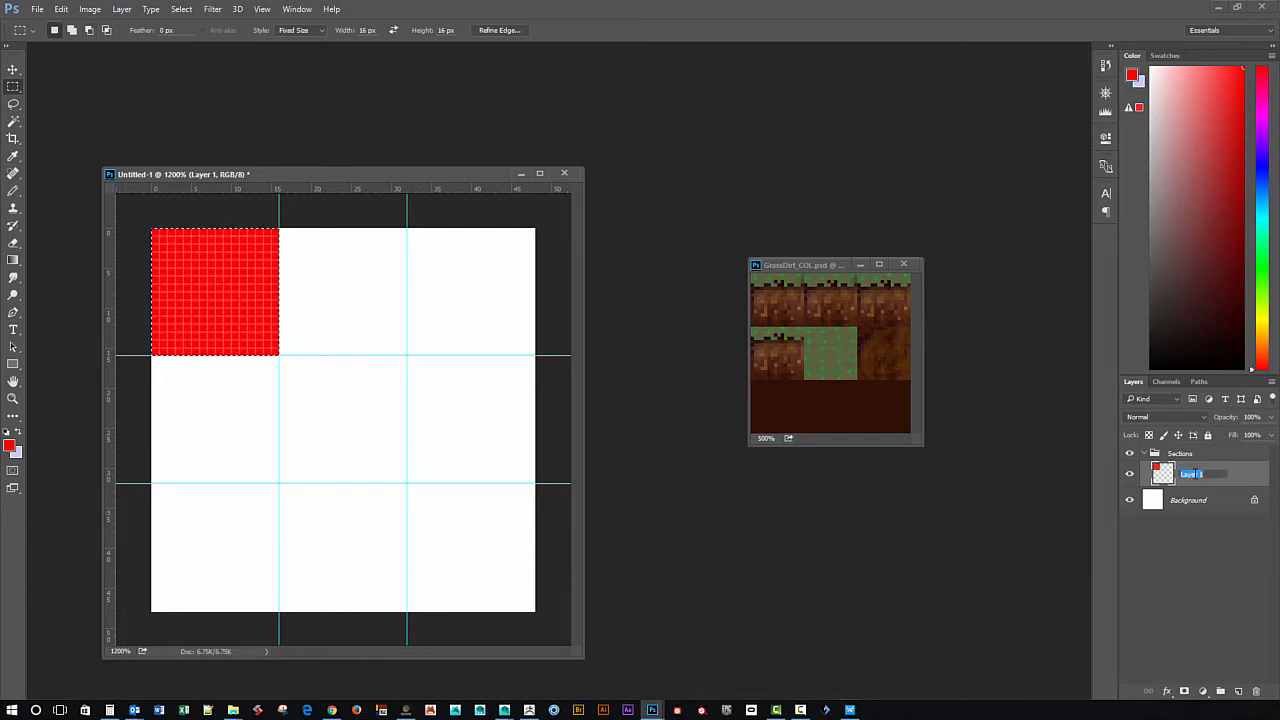
pyautogui.write('Front')
pyautogui.press('Return')
# Duplicate the Front layer and move the copy into the middle cell of the upper row.
pyautogui.moveTo(1197, 478); pyautogui.dragTo(1238, 691)
pyautogui.press('v')
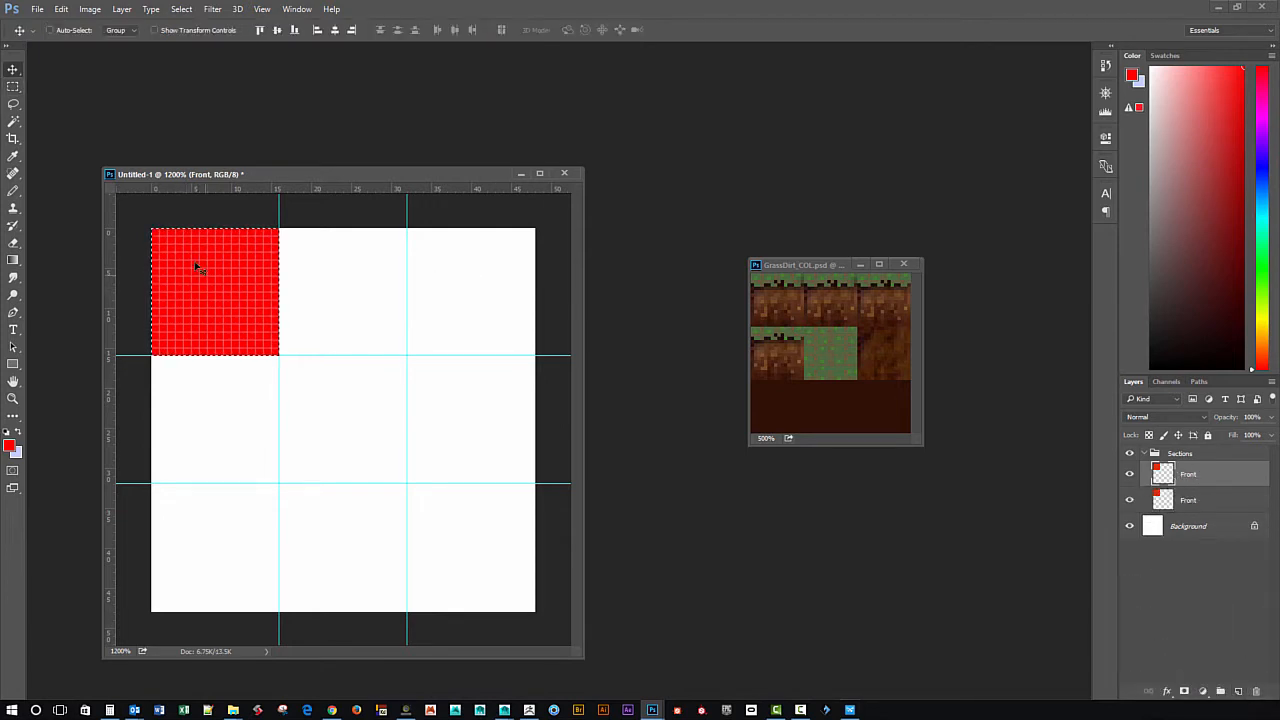
pyautogui.moveTo(198, 291); pyautogui.dragTo(326, 291)
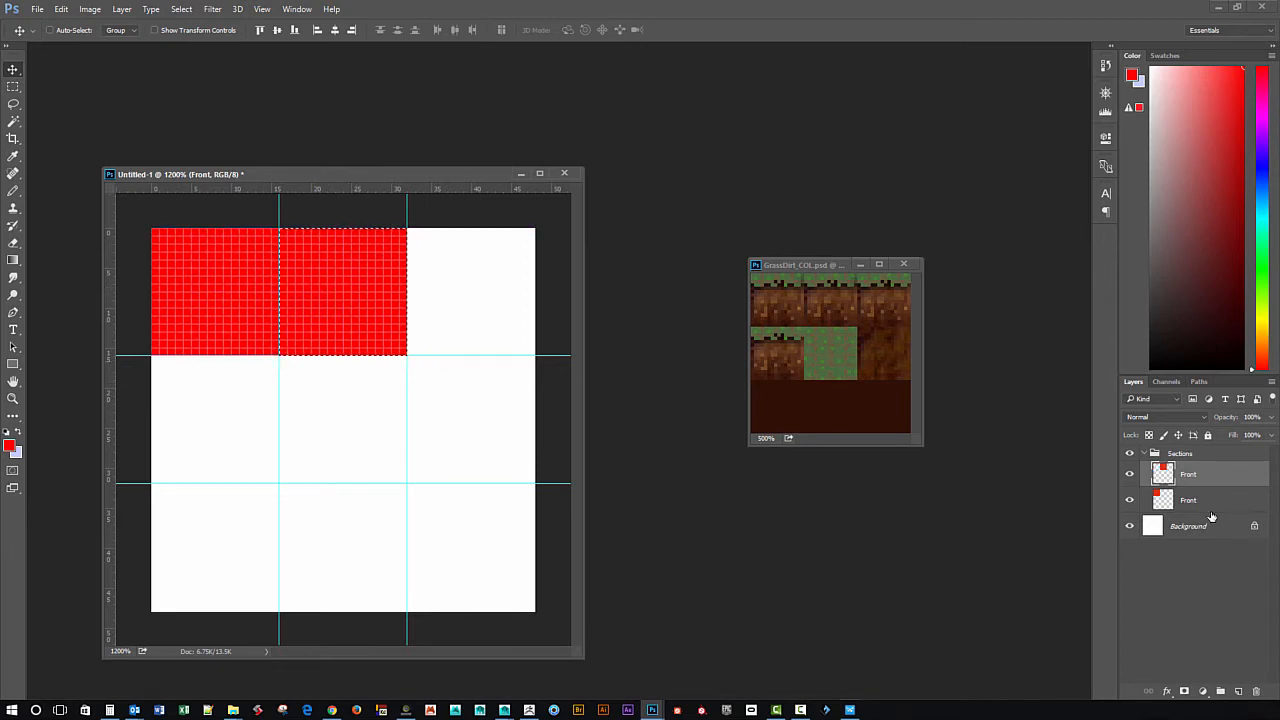
# Set the foreground color to a lighter red and fill the upper-middle cell with it.
pyautogui.click(9, 446)
pyautogui.moveTo(270, 450); pyautogui.dragTo(284, 440)
pyautogui.click(454, 438)
pyautogui.hotkey('alt', 'BackSpace')
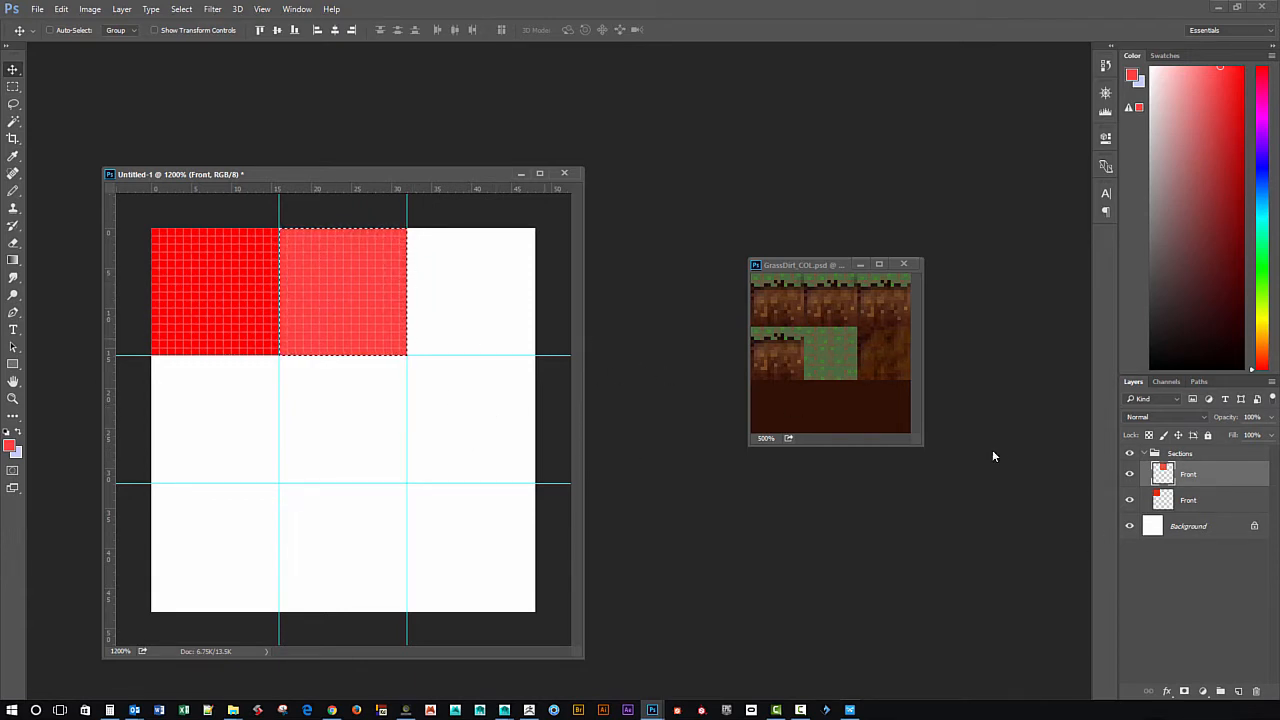
# Duplicate the lighter red square's layer and rename the lower of the two identical layers as Left.
pyautogui.moveTo(1195, 473); pyautogui.dragTo(1240, 691)
pyautogui.click(1175, 522)
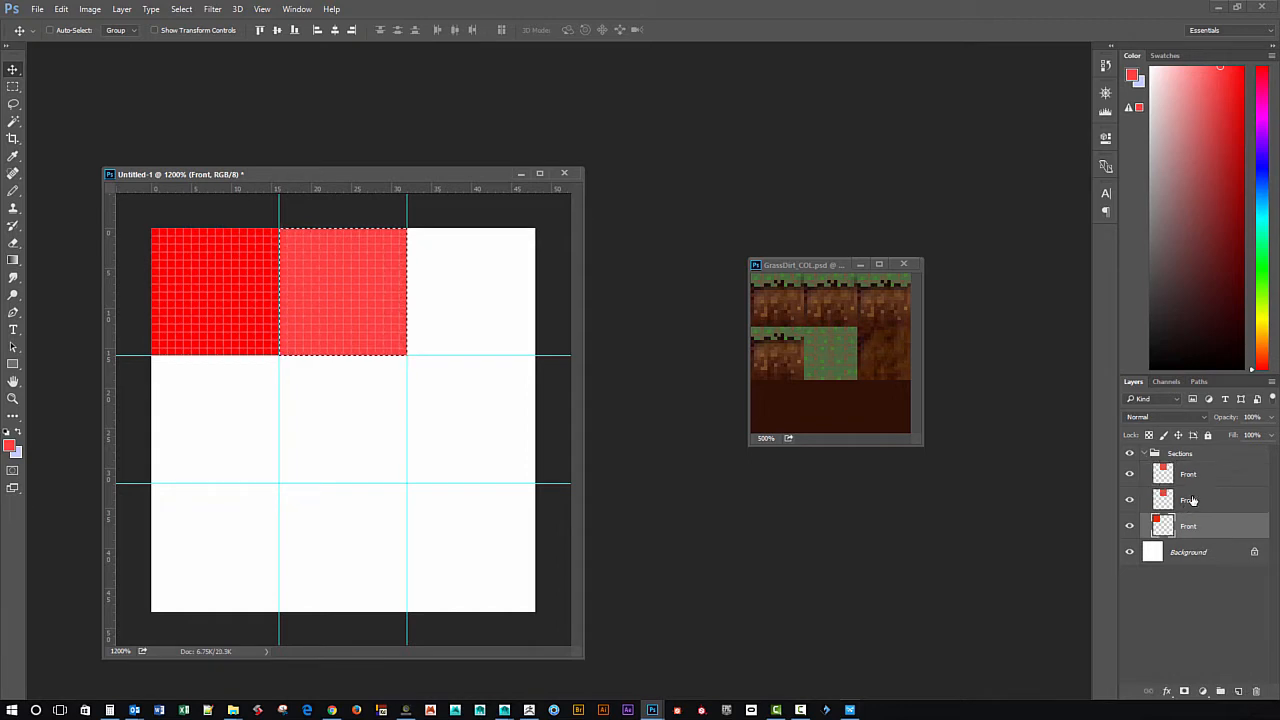
pyautogui.doubleClick(1190, 500)
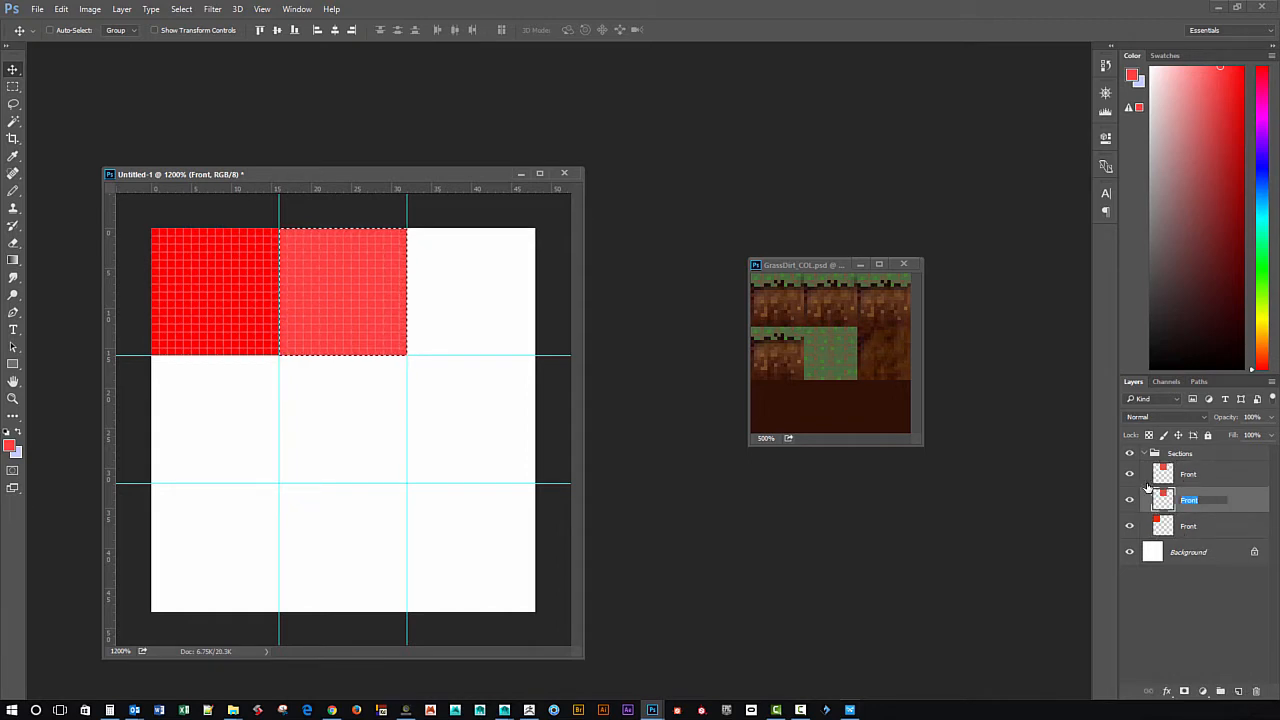
pyautogui.write('Left')
pyautogui.press('Return')
pyautogui.moveTo(317, 280); pyautogui.dragTo(446, 296)
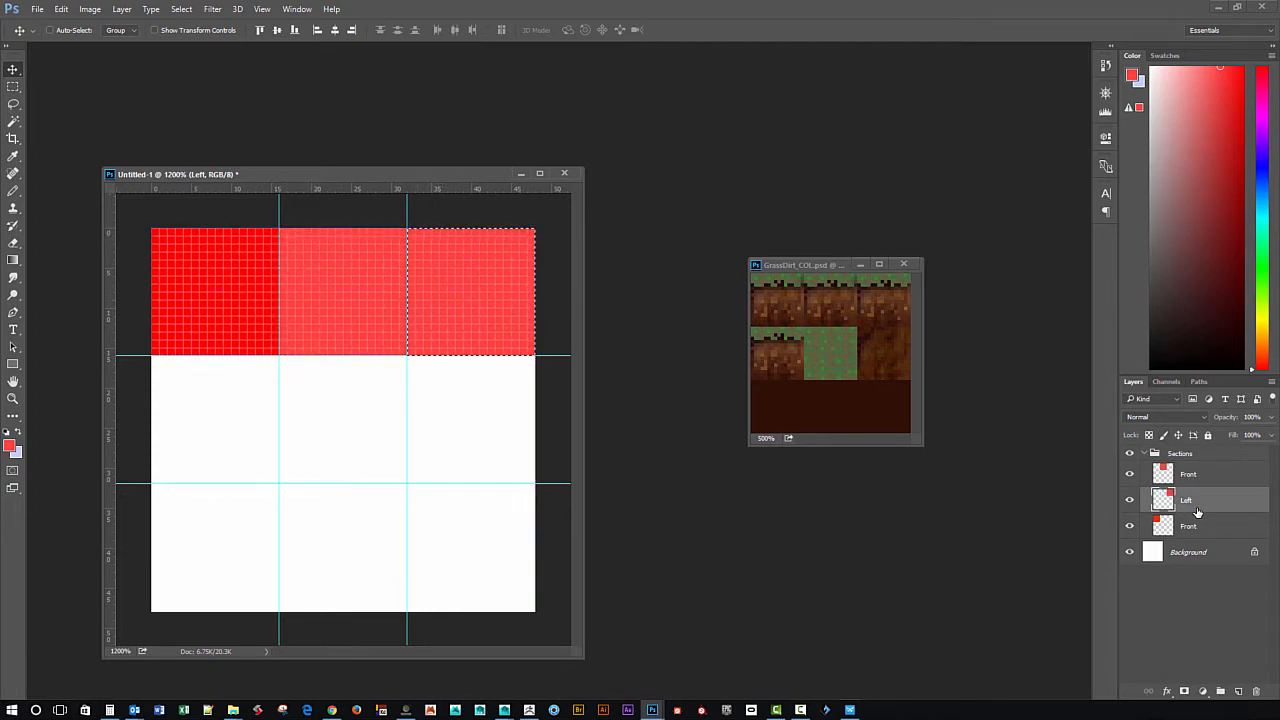
pyautogui.click(1130, 501)
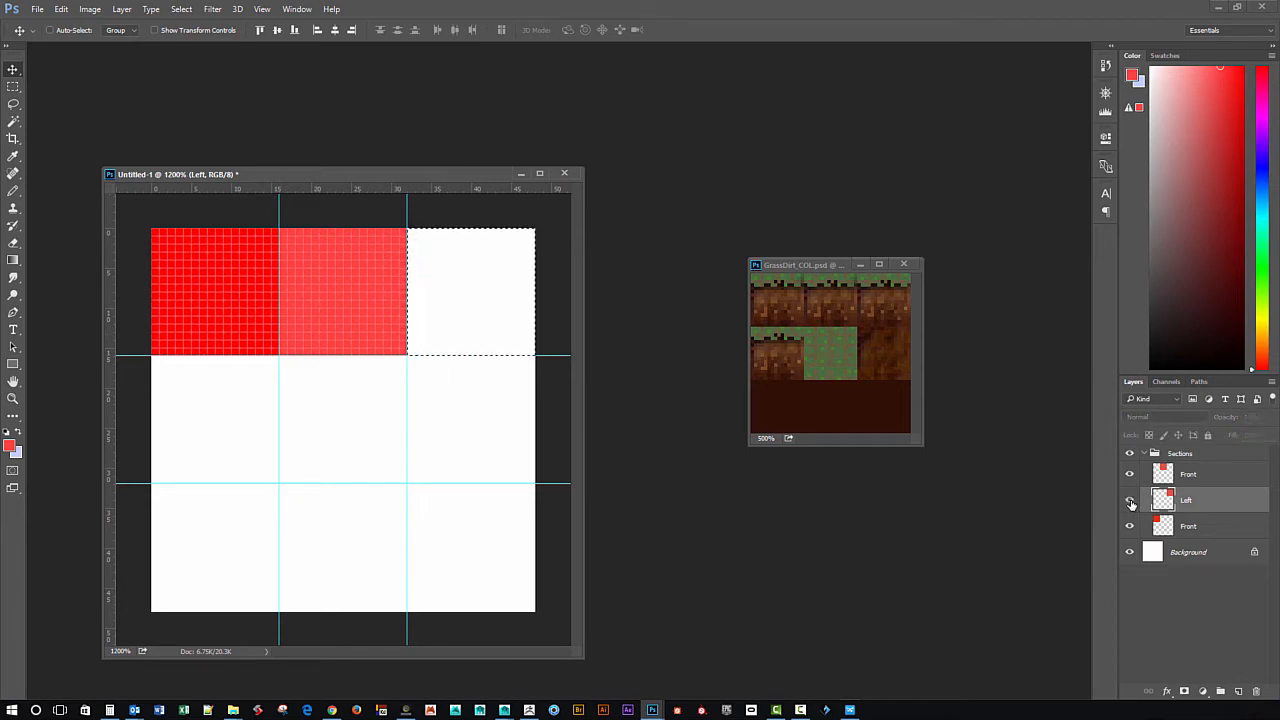
pyautogui.click(1130, 501)
pyautogui.moveTo(485, 301); pyautogui.dragTo(357, 291)
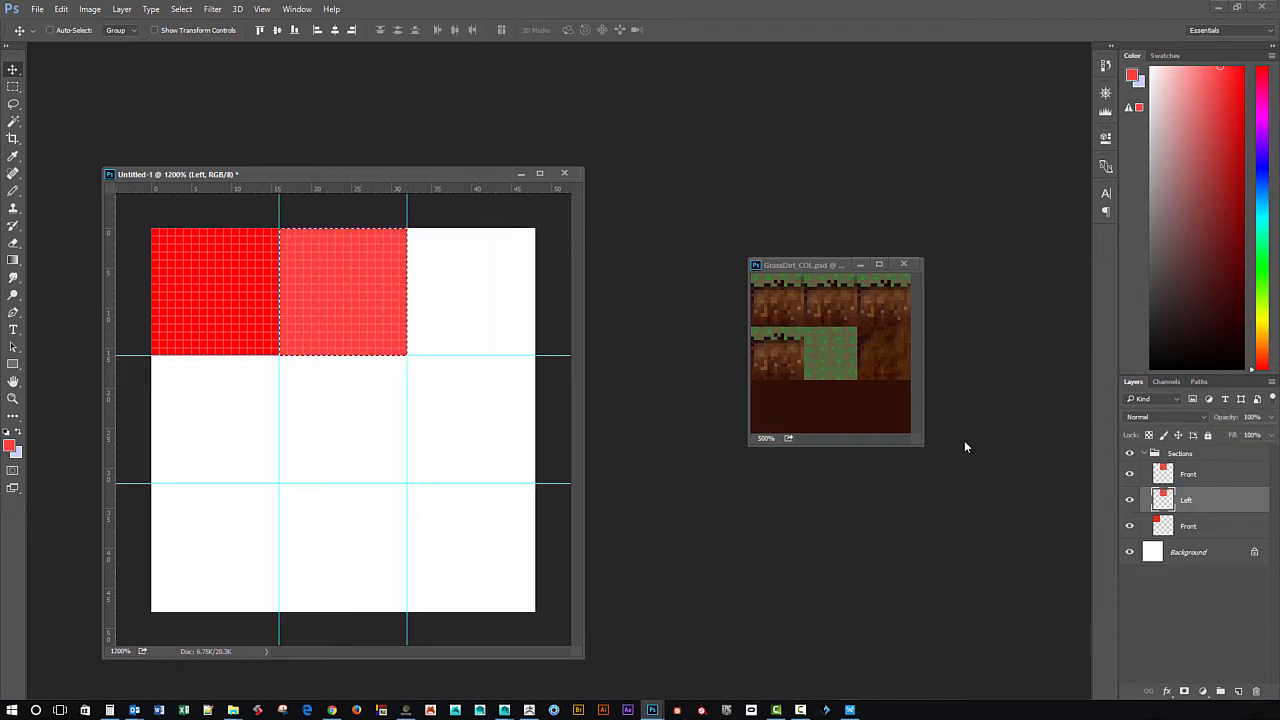
# Move the topmost Front layer's square into the upper-right cell and rename that layer as Back.
pyautogui.click(1194, 478)
pyautogui.click(1130, 475)
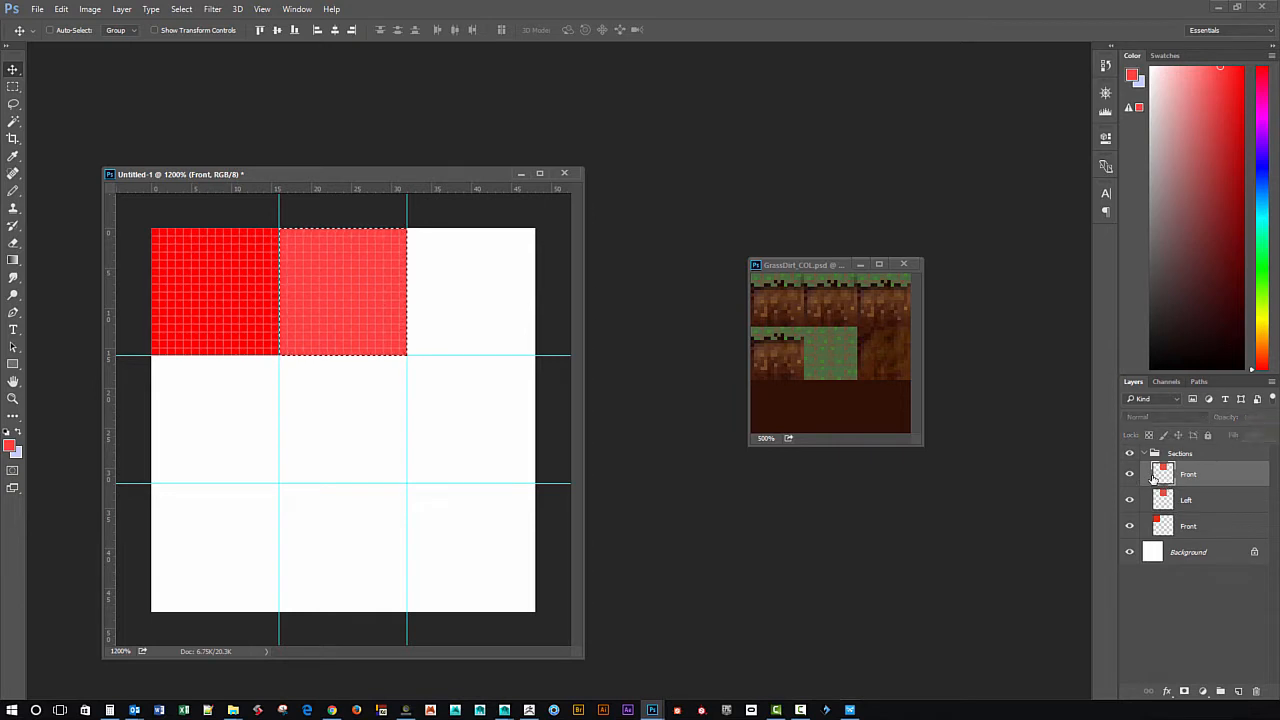
pyautogui.moveTo(340, 288); pyautogui.dragTo(467, 287)
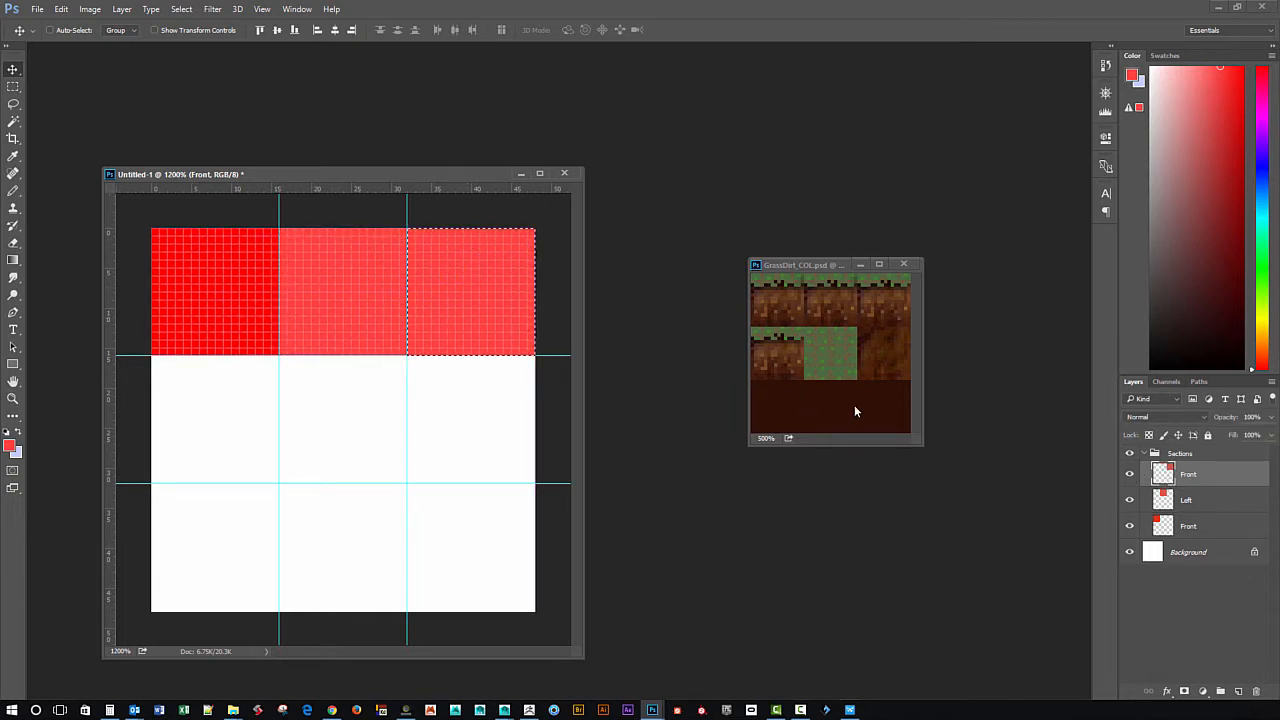
pyautogui.doubleClick(1188, 474)
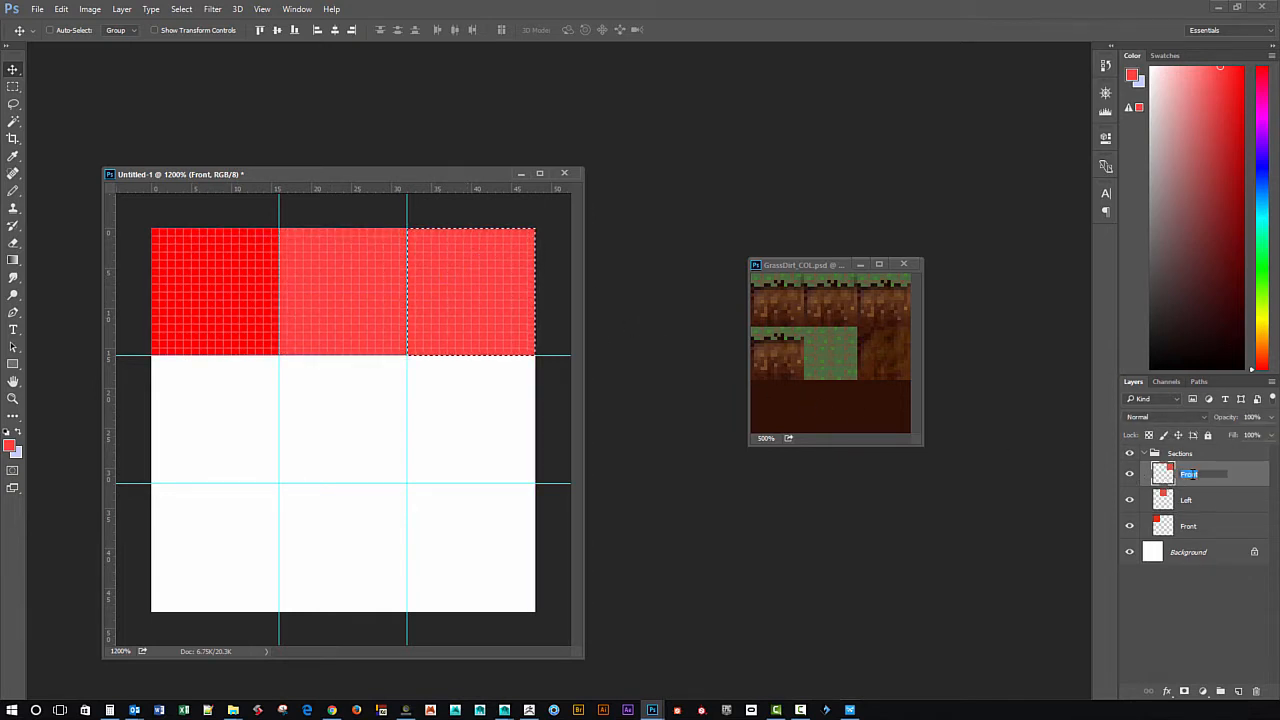
pyautogui.write('Bac')
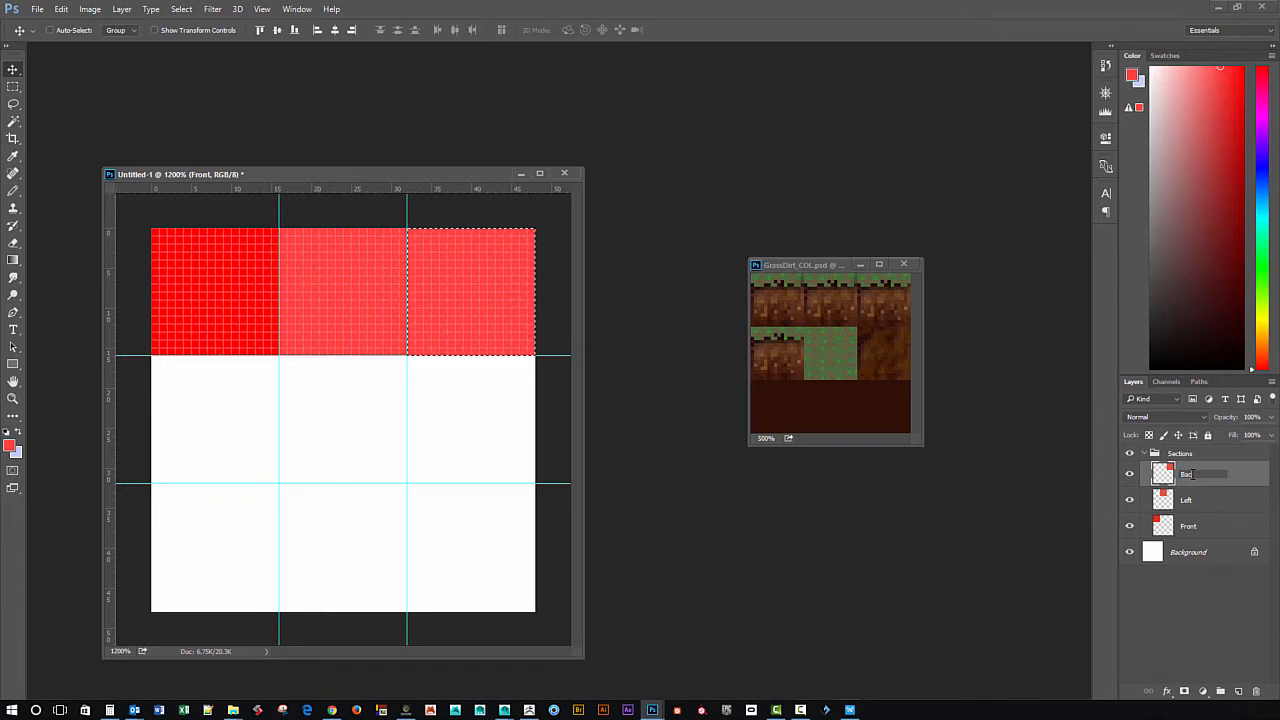
pyautogui.write('k')
pyautogui.press('Return')
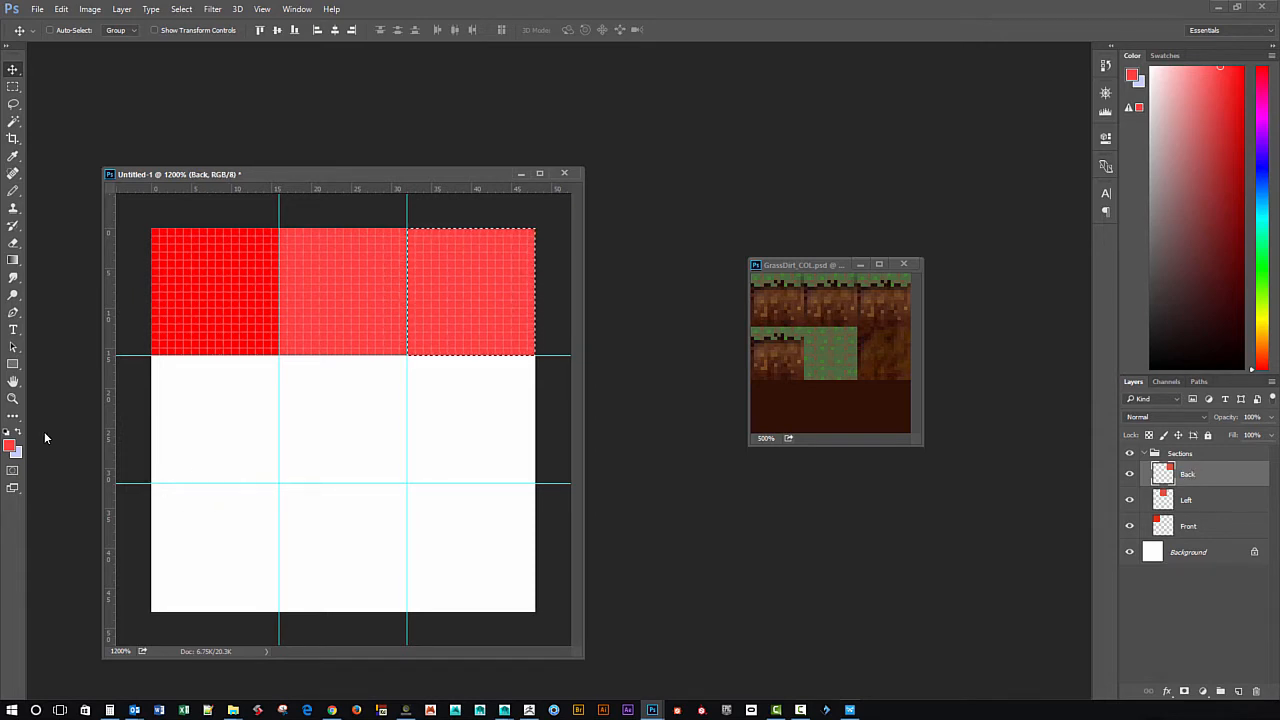
# Set the foreground color to light red (RGB 255, 143, 143) and fill the Back square with it.
pyautogui.click(10, 447)
pyautogui.moveTo(250, 464); pyautogui.dragTo(225, 445)
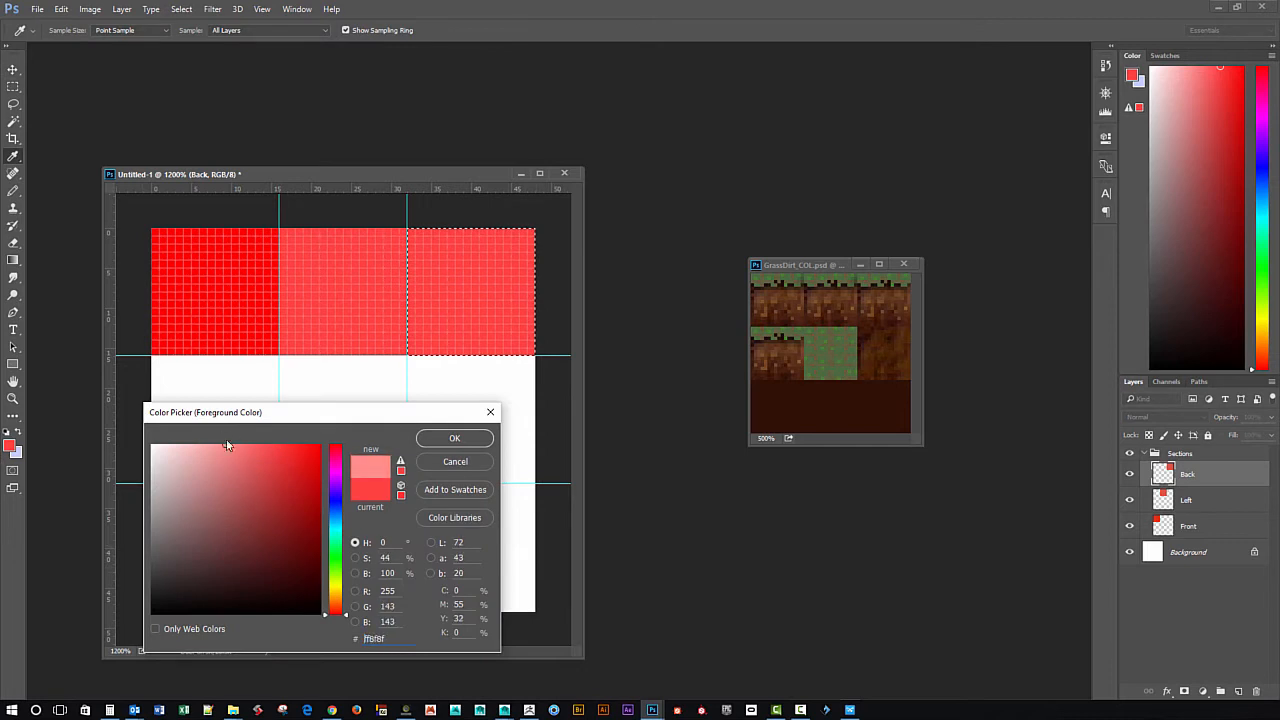
pyautogui.click(440, 440)
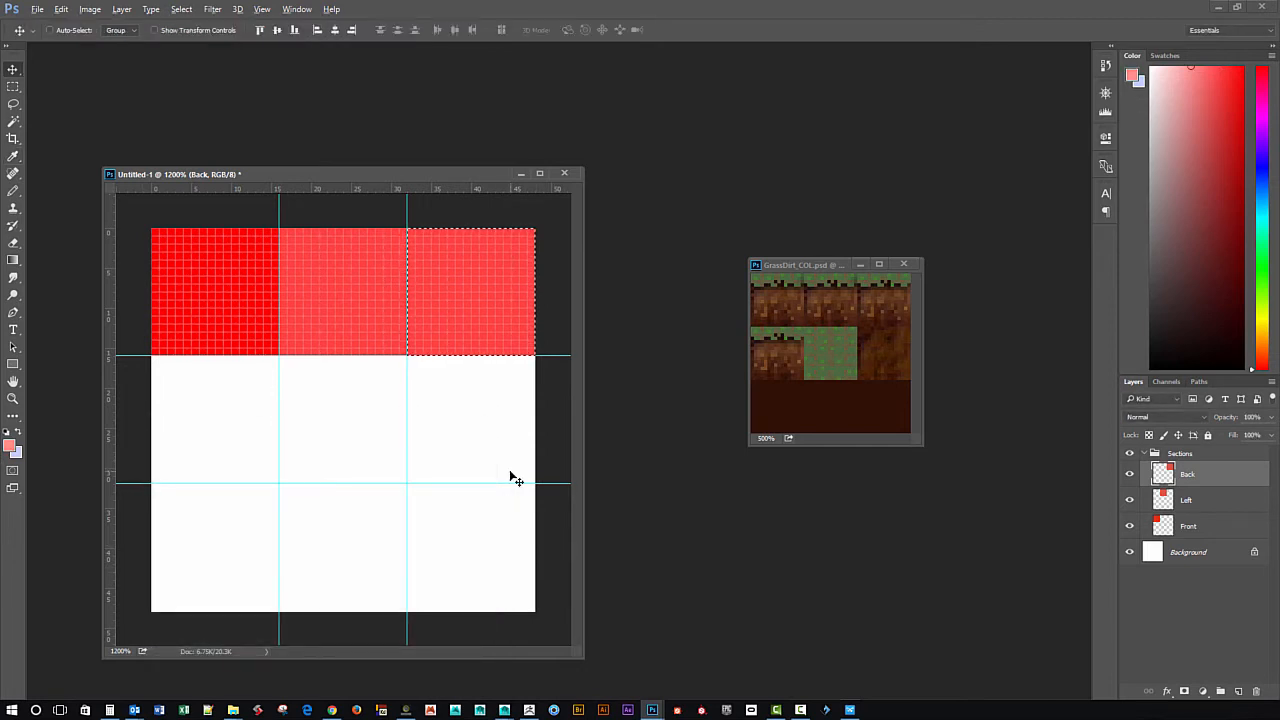
pyautogui.hotkey('alt', 'BackSpace')
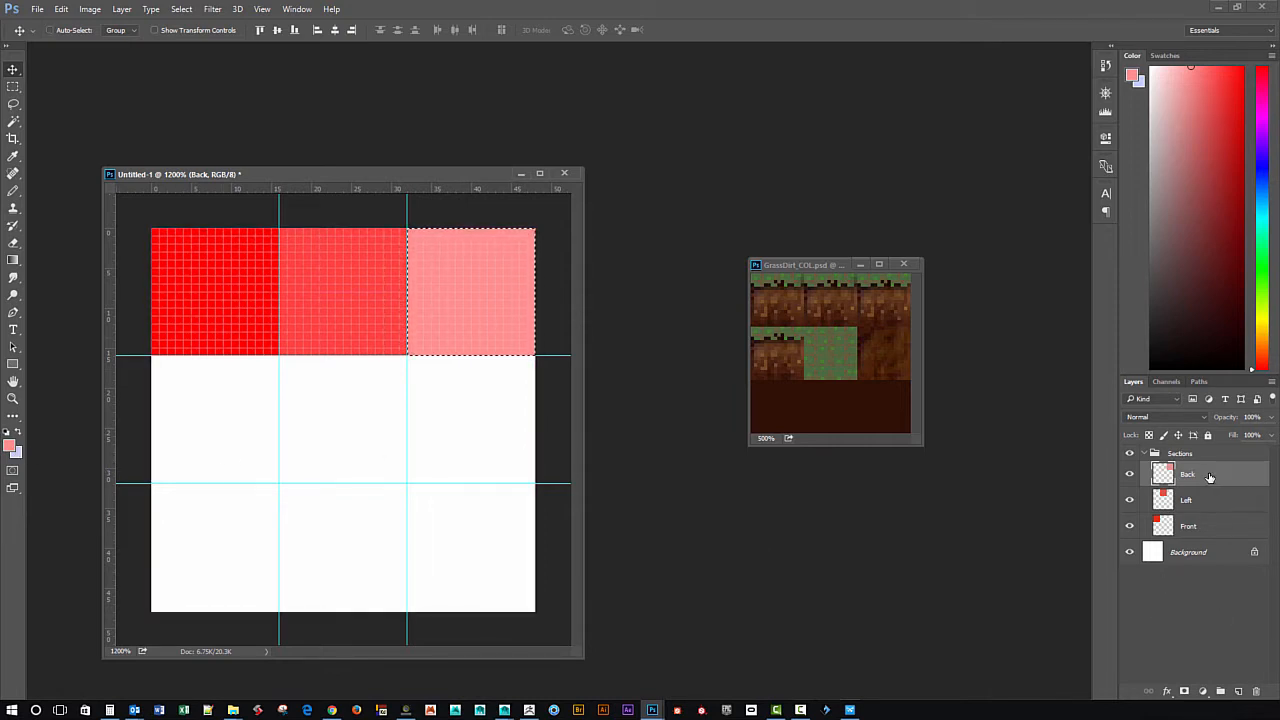
# Duplicate the Back layer into the first cell of the middle row and rename the copy as Right.
pyautogui.moveTo(1211, 478); pyautogui.dragTo(1240, 694)
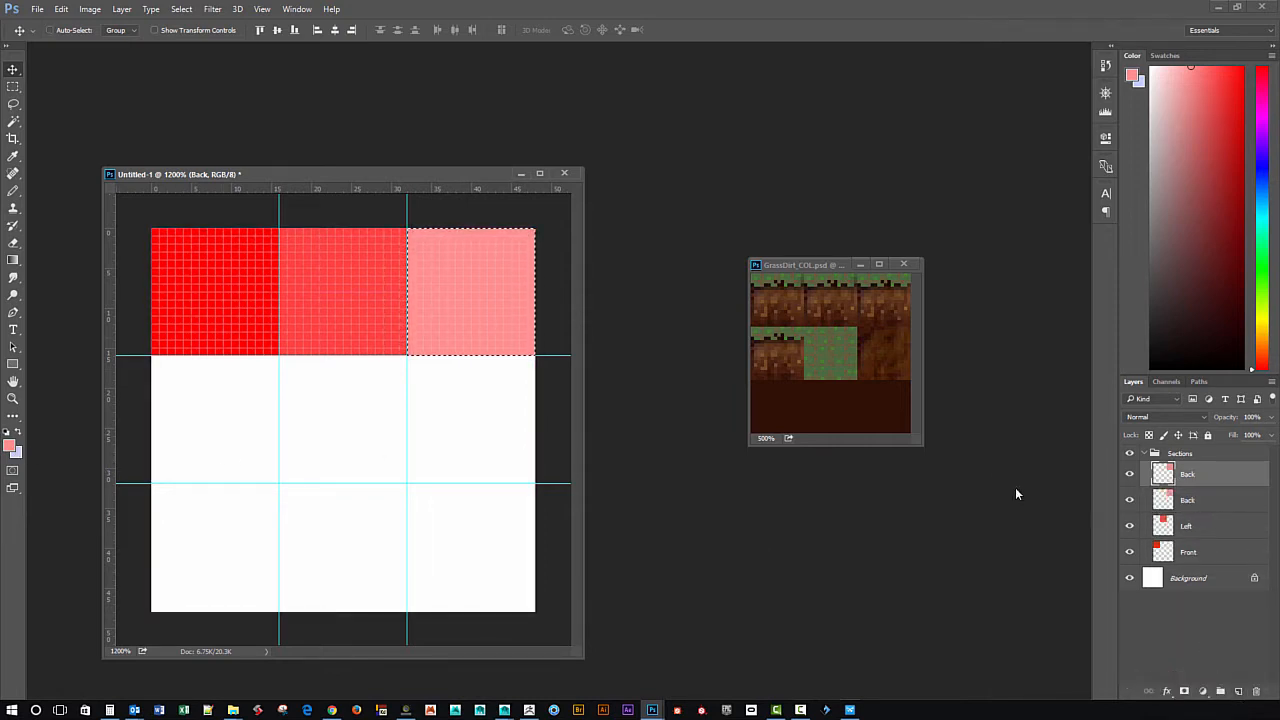
pyautogui.moveTo(476, 327); pyautogui.dragTo(220, 454)
pyautogui.doubleClick(1190, 475)
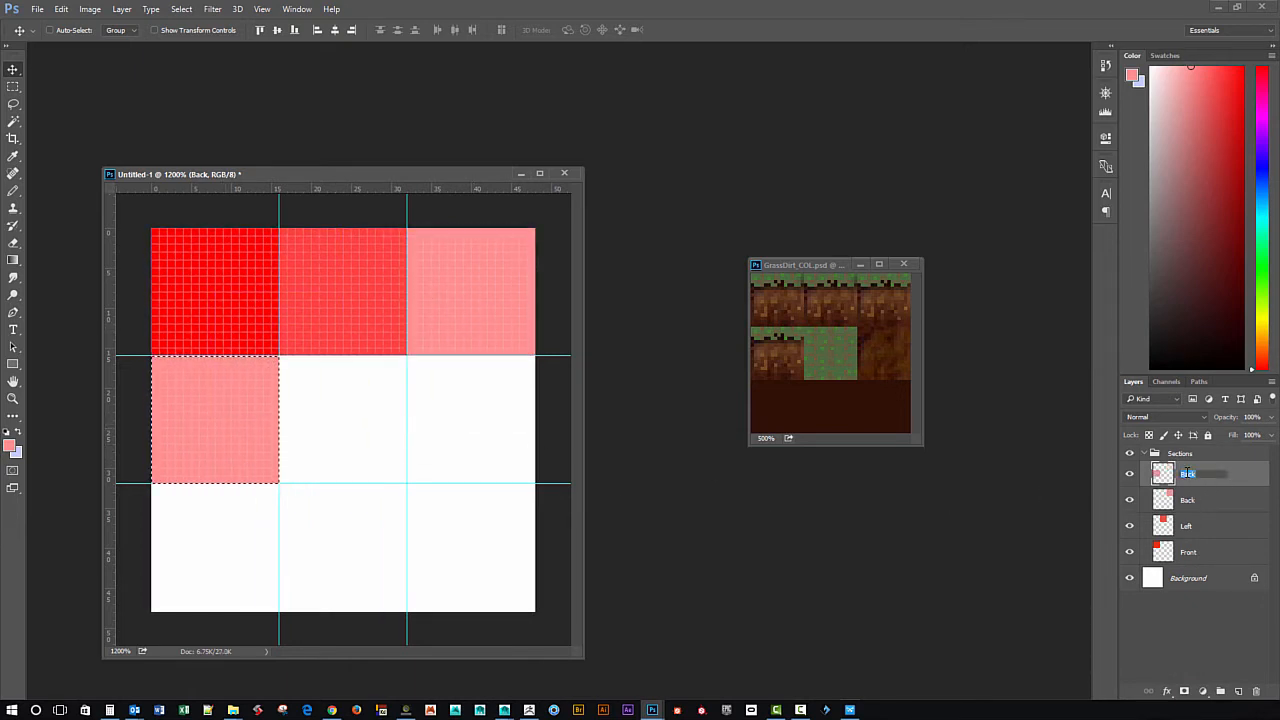
pyautogui.write('Right')
pyautogui.press('Return')
# Set the foreground color to pale pink (#ffd1d1) and fill the Right square with it.
pyautogui.click(10, 446)
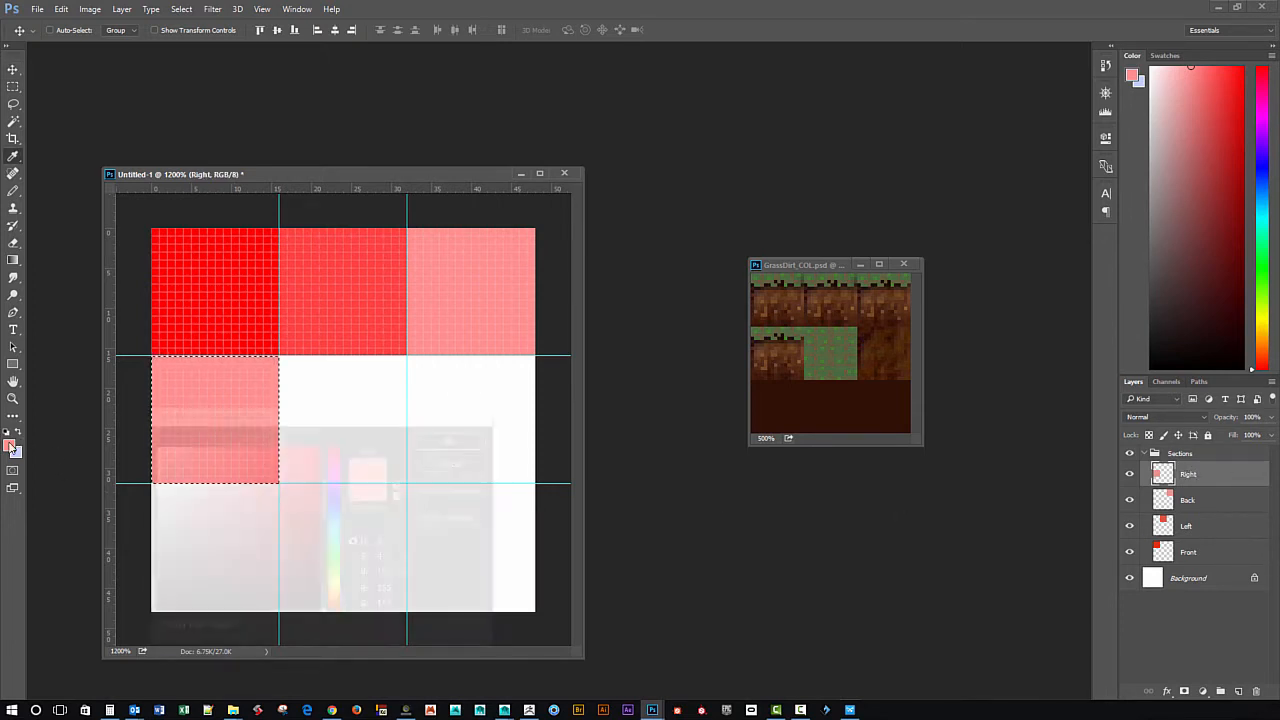
pyautogui.click(181, 444)
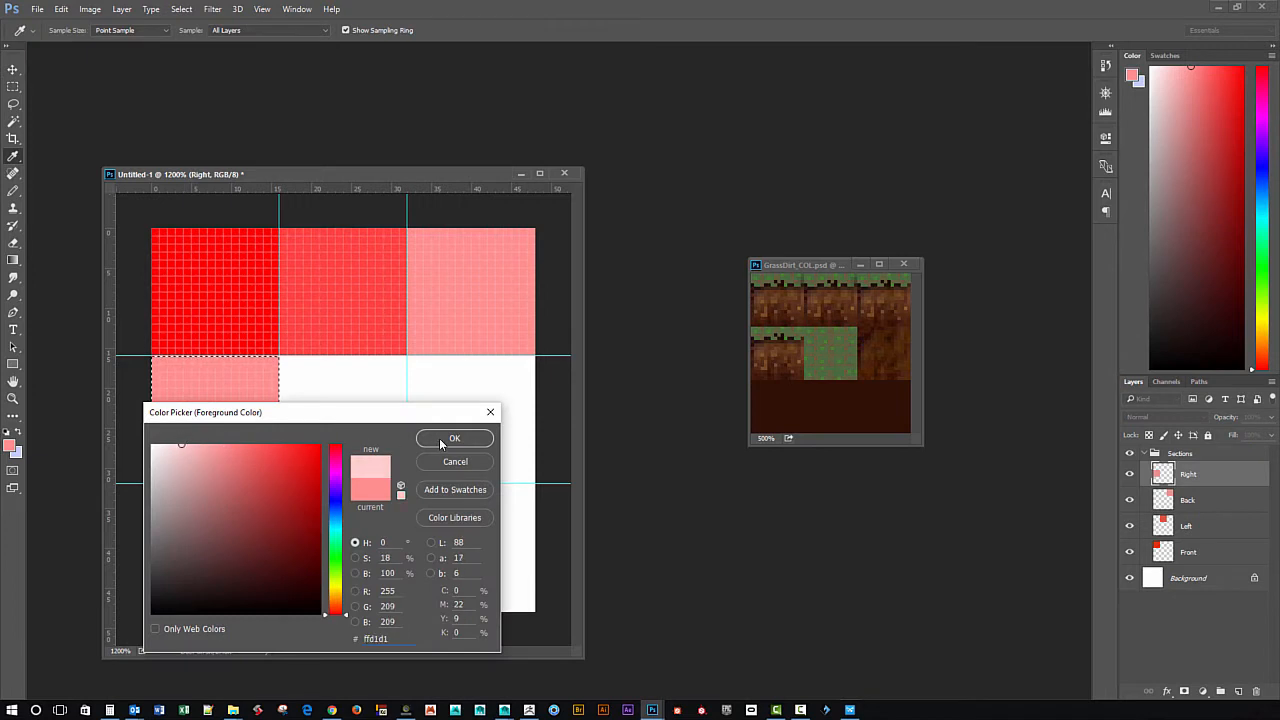
pyautogui.click(448, 439)
pyautogui.hotkey('alt', 'BackSpace')
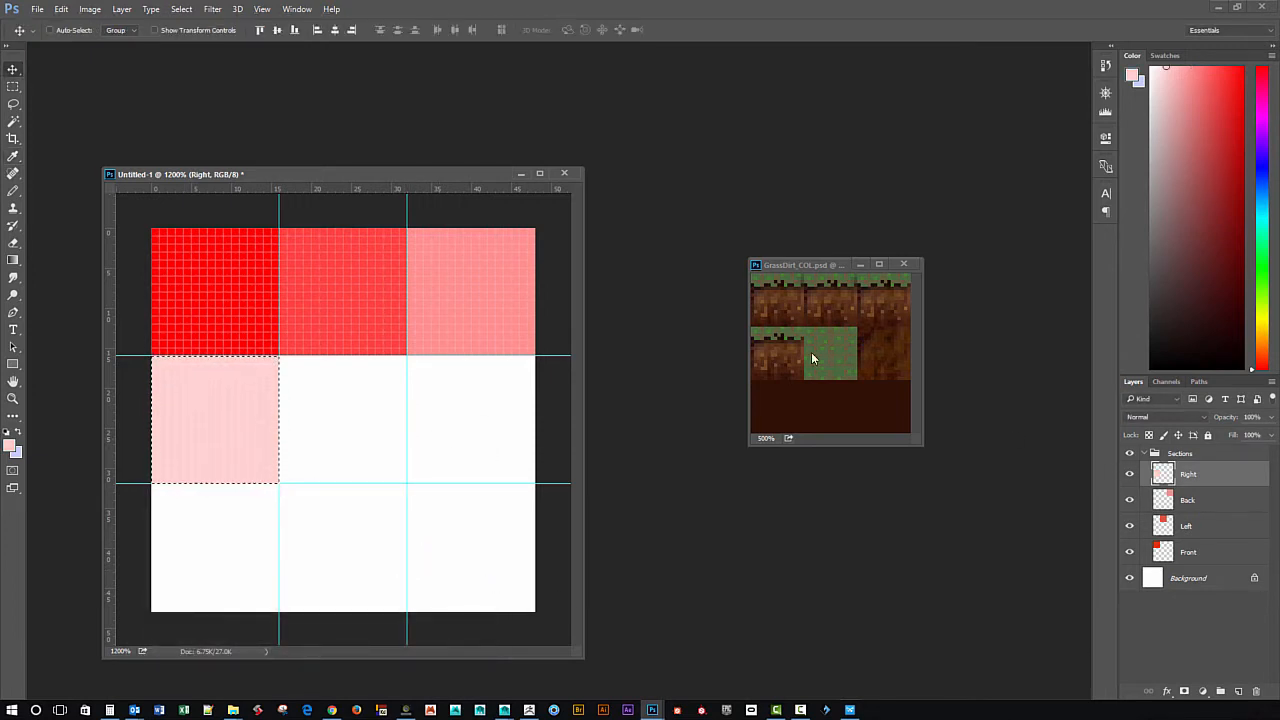
# Duplicate the Right layer and rename the copy as Top.
pyautogui.moveTo(1222, 474); pyautogui.dragTo(1240, 690)
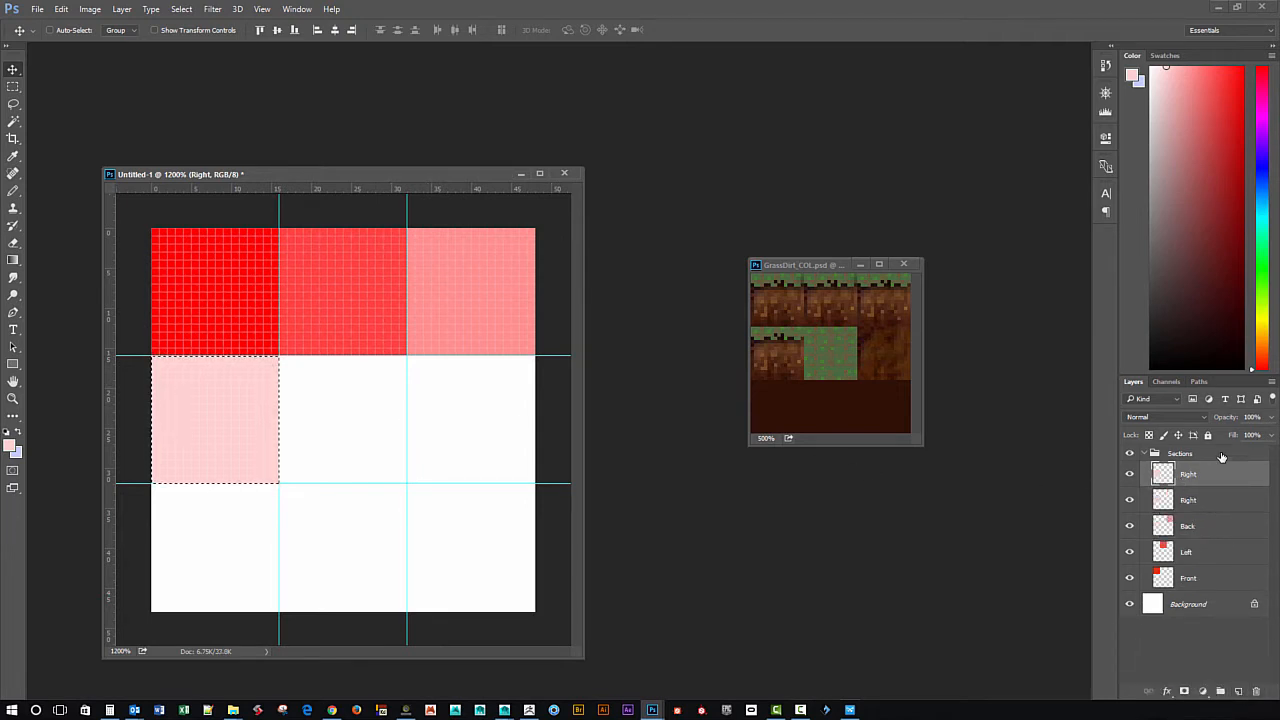
pyautogui.doubleClick(1195, 476)
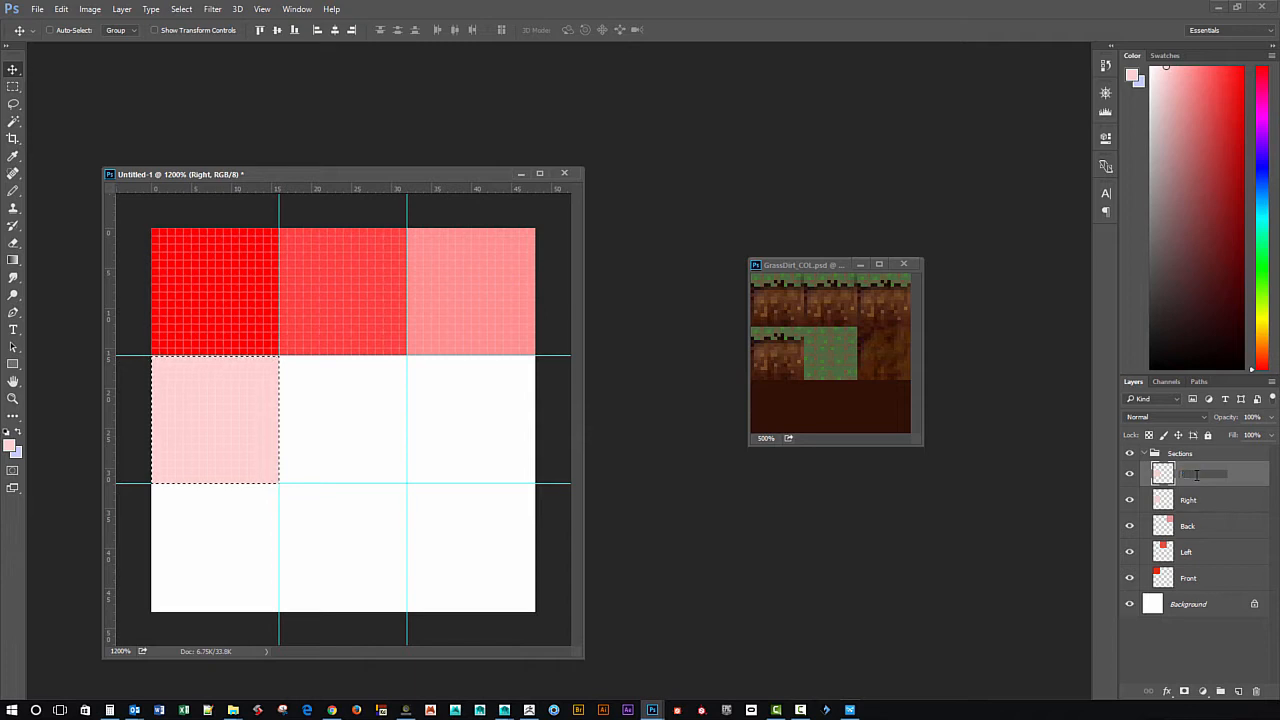
pyautogui.write('Top')
pyautogui.press('Return')
# Move the Top square into the center cell and fill it with the pale blue background color by swapping the colors.
pyautogui.moveTo(231, 414); pyautogui.dragTo(343, 418)
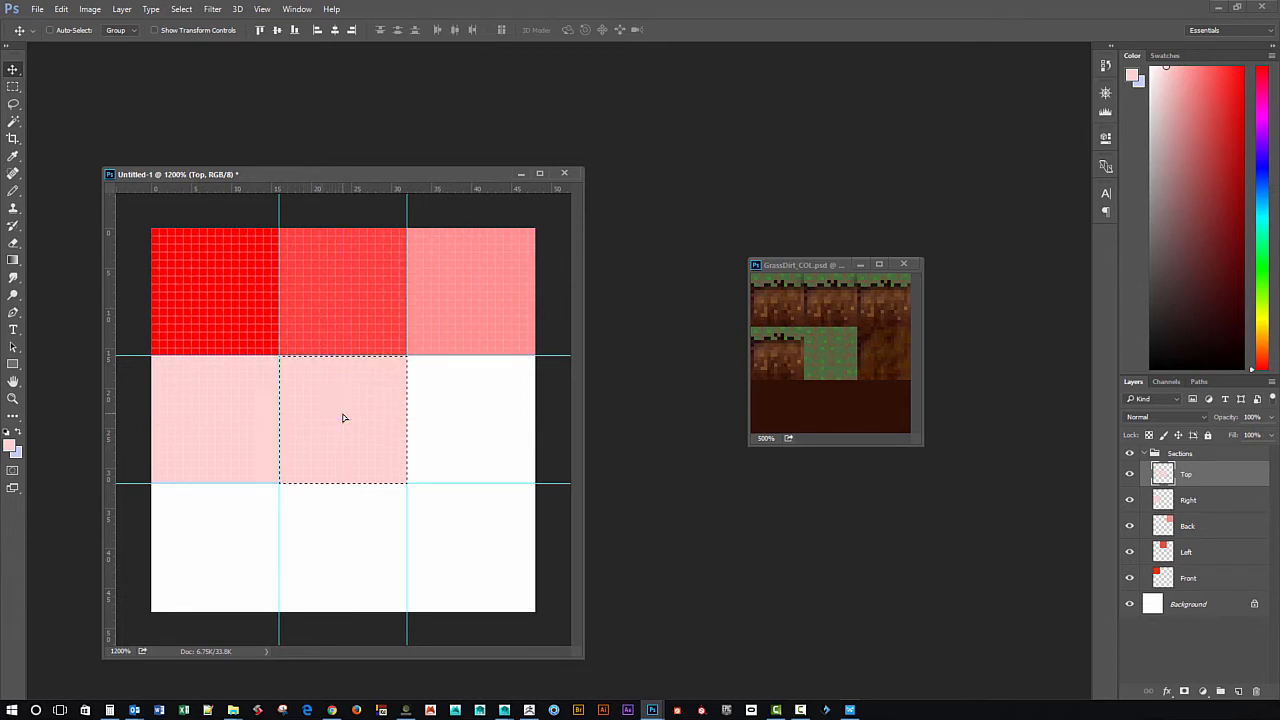
pyautogui.click(18, 432)
pyautogui.hotkey('alt', 'BackSpace')
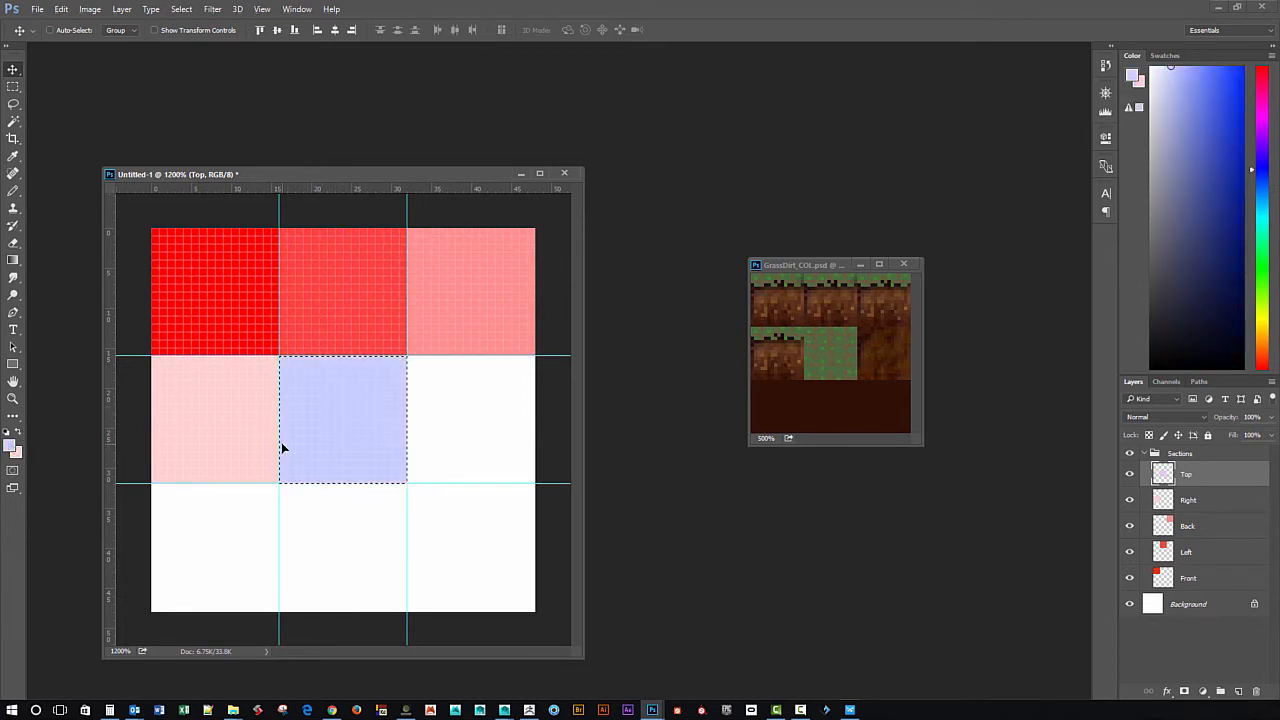
# Duplicate the Top square into the last cell of the middle row and fill the copy with a stronger blue.
pyautogui.moveTo(1213, 479); pyautogui.dragTo(1238, 691)
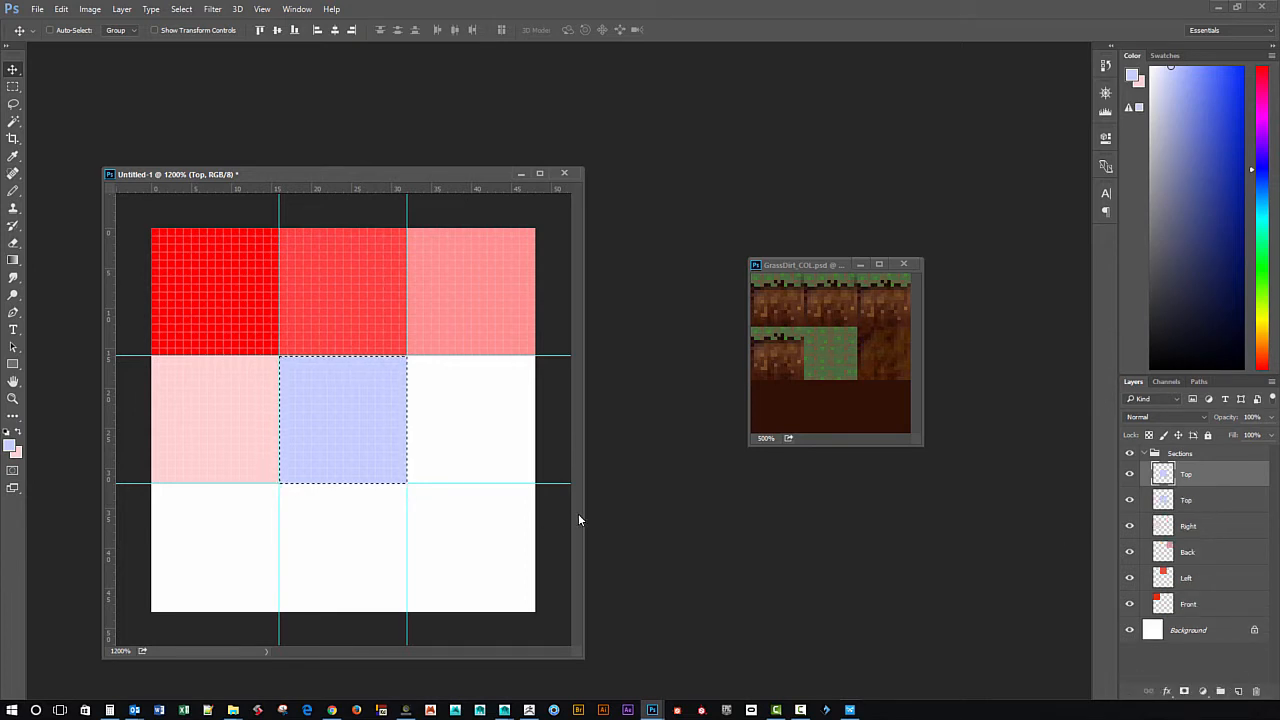
pyautogui.moveTo(400, 455); pyautogui.dragTo(518, 452)
pyautogui.click(14, 447)
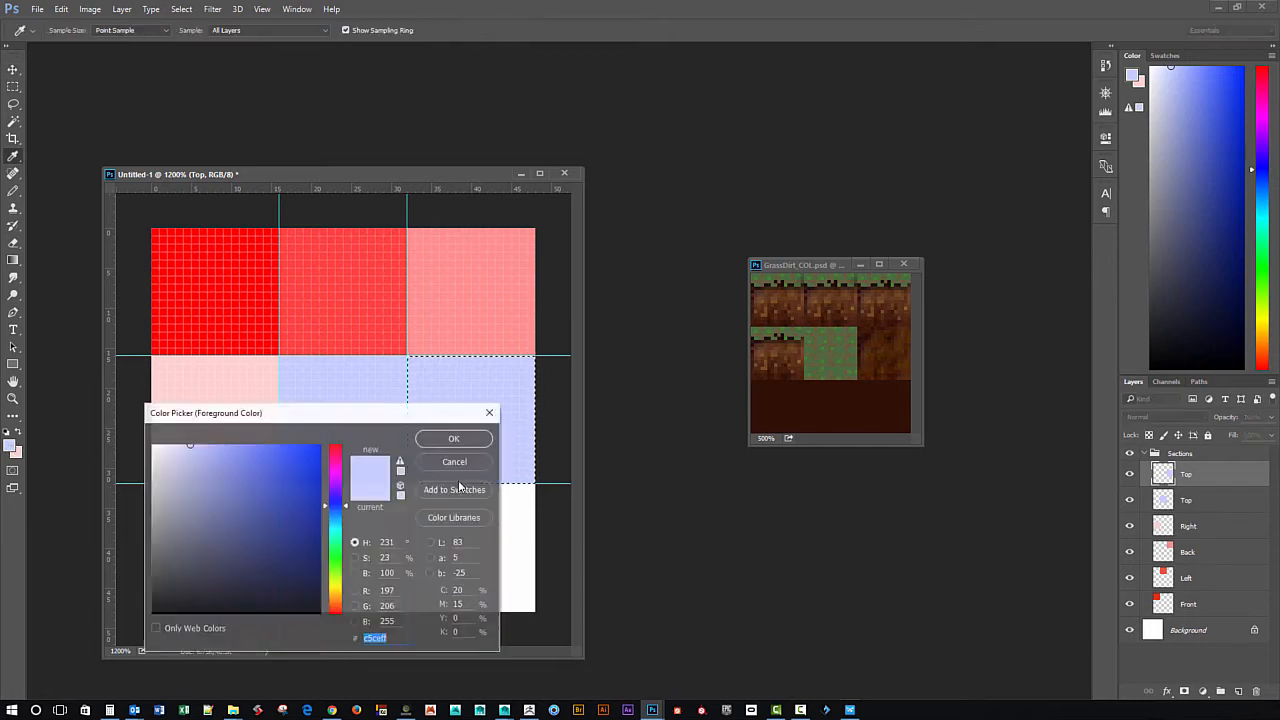
pyautogui.click(274, 461)
pyautogui.click(453, 439)
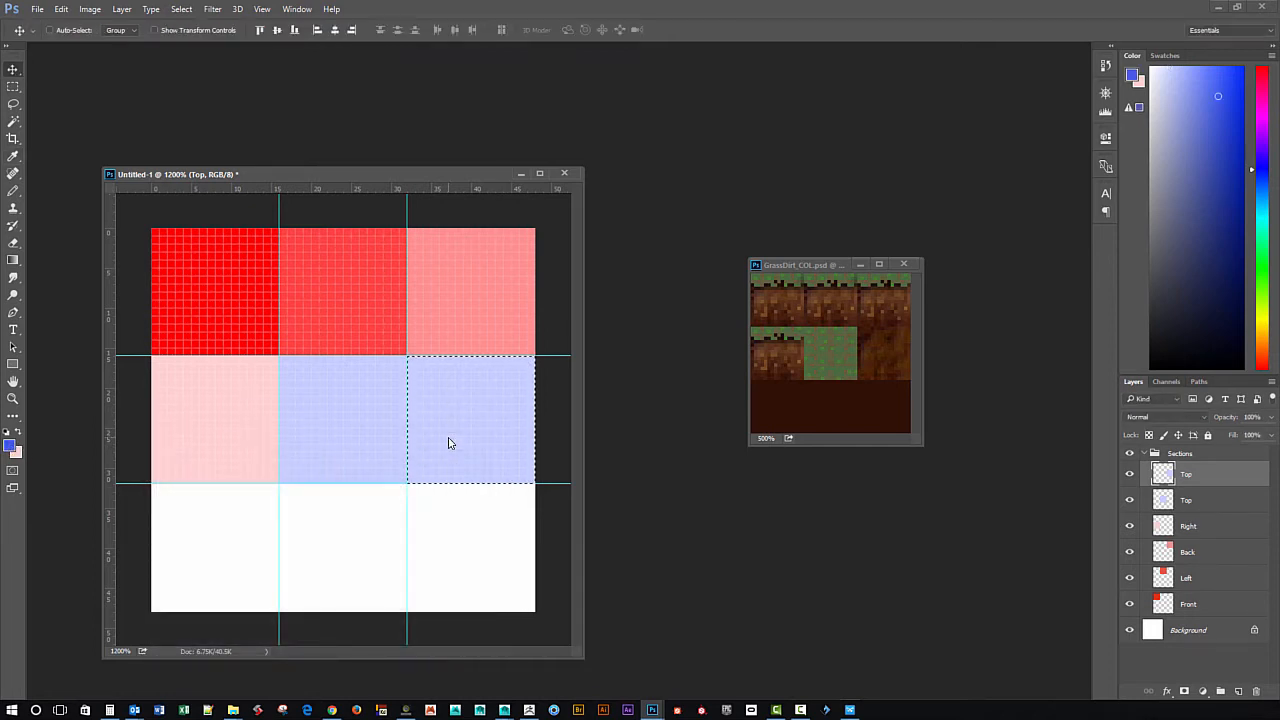
pyautogui.hotkey('alt', 'BackSpace')
pyautogui.hotkey('ctrl', 'd')
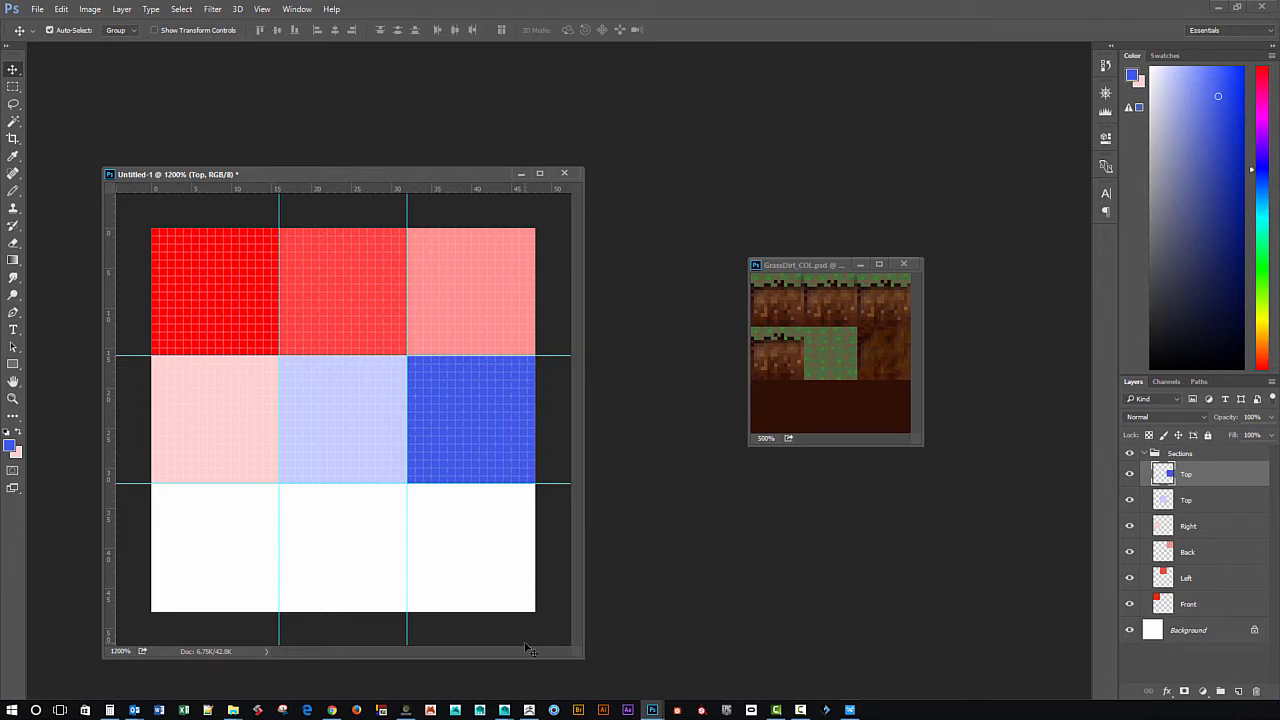
# Reduce the new template to 400% and compare it side by side with TextureBuilder.psd and its Faces layer group.
pyautogui.hotkey('ctrl', '-')
pyautogui.hotkey('ctrl', '-')
pyautogui.hotkey('ctrl', '-')
pyautogui.hotkey('ctrl', '-')
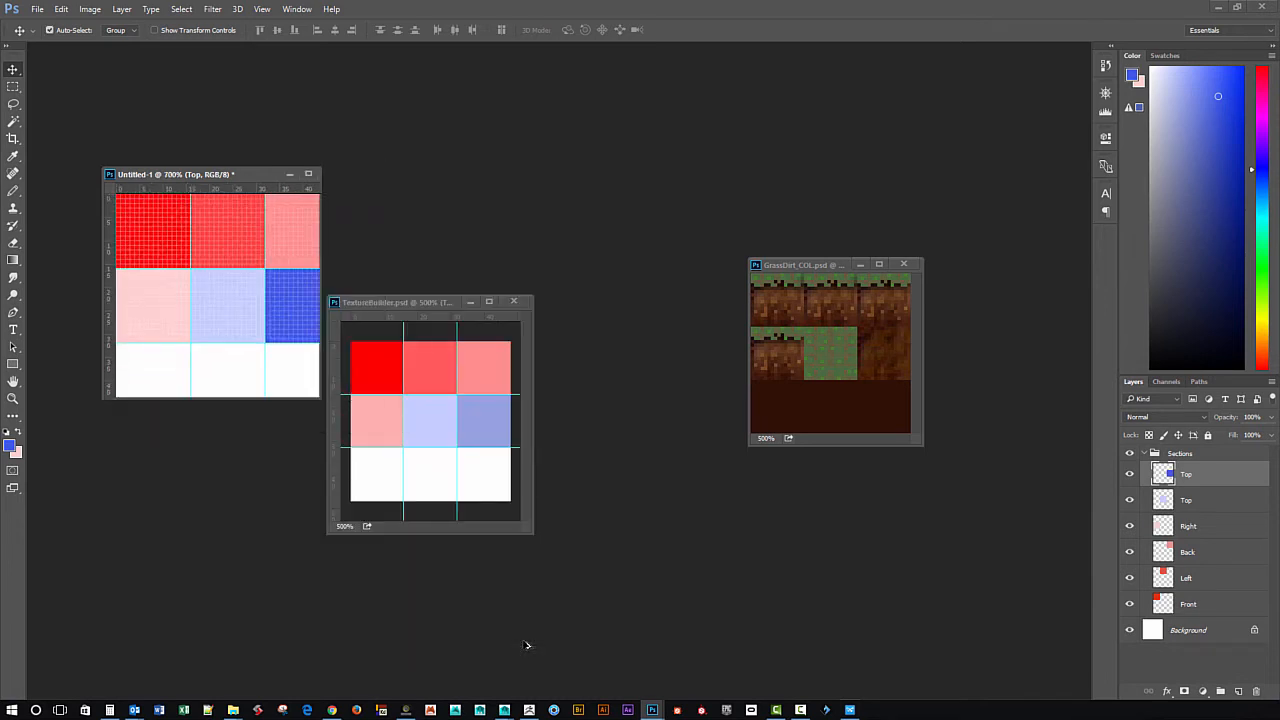
pyautogui.hotkey('ctrl', '-')
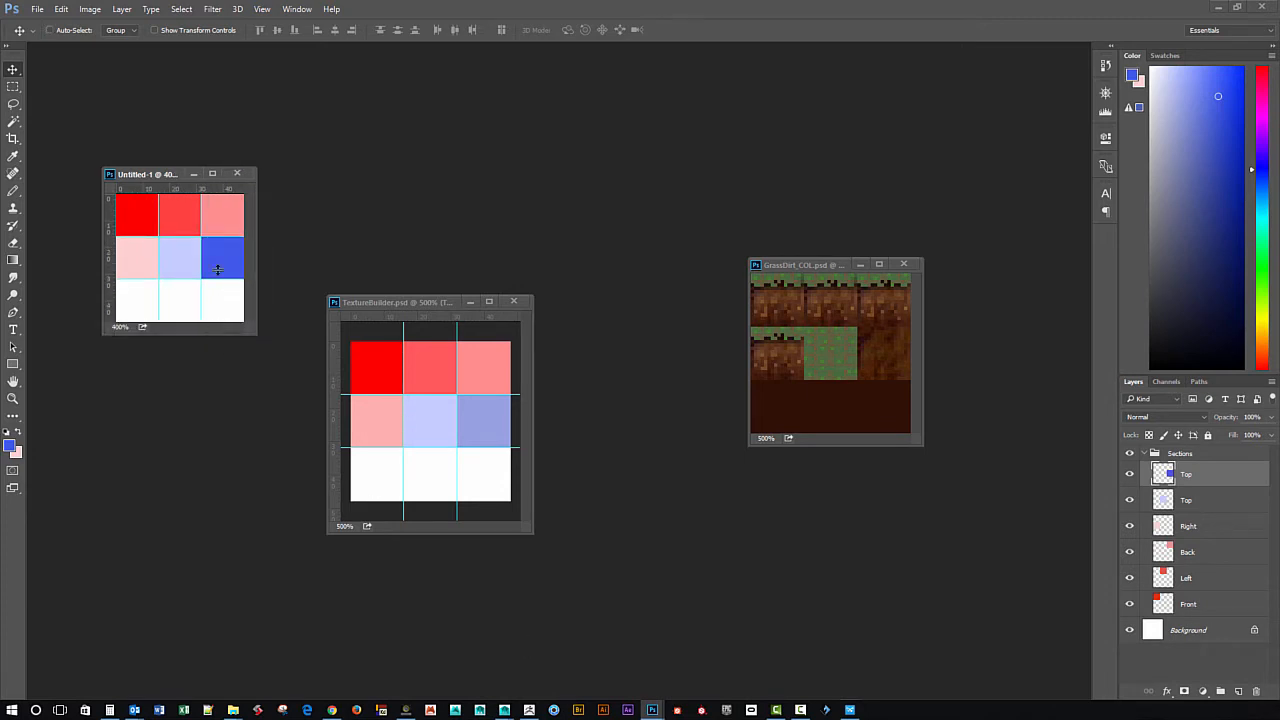
pyautogui.moveTo(149, 170); pyautogui.dragTo(132, 284)
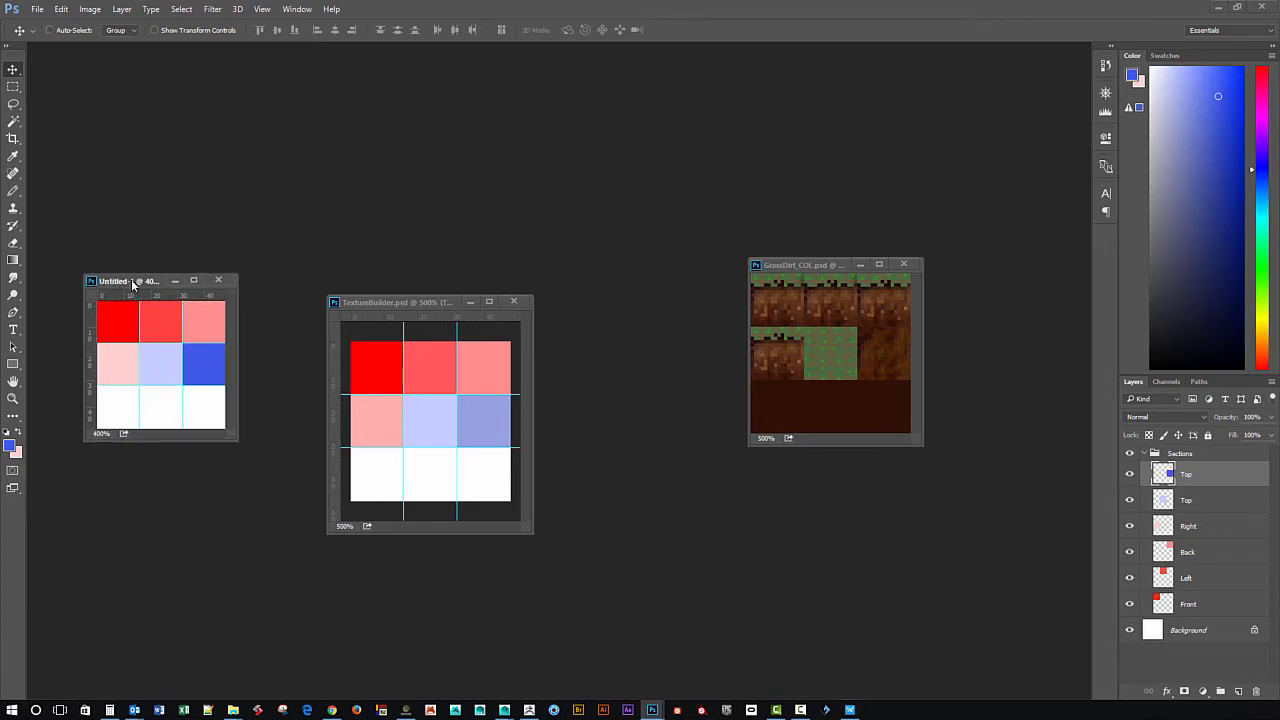
pyautogui.click(366, 305)
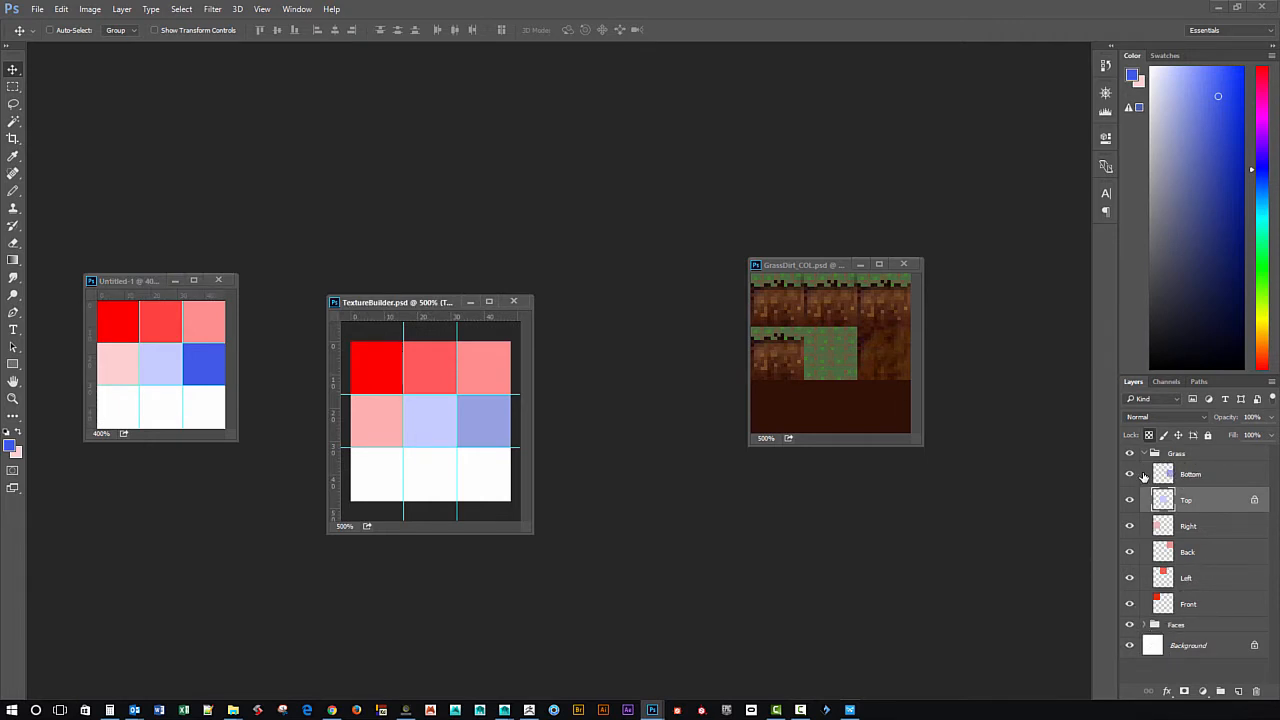
pyautogui.click(1145, 625)
pyautogui.click(1145, 625)
pyautogui.moveTo(402, 301); pyautogui.dragTo(395, 296)
pyautogui.click(141, 281)
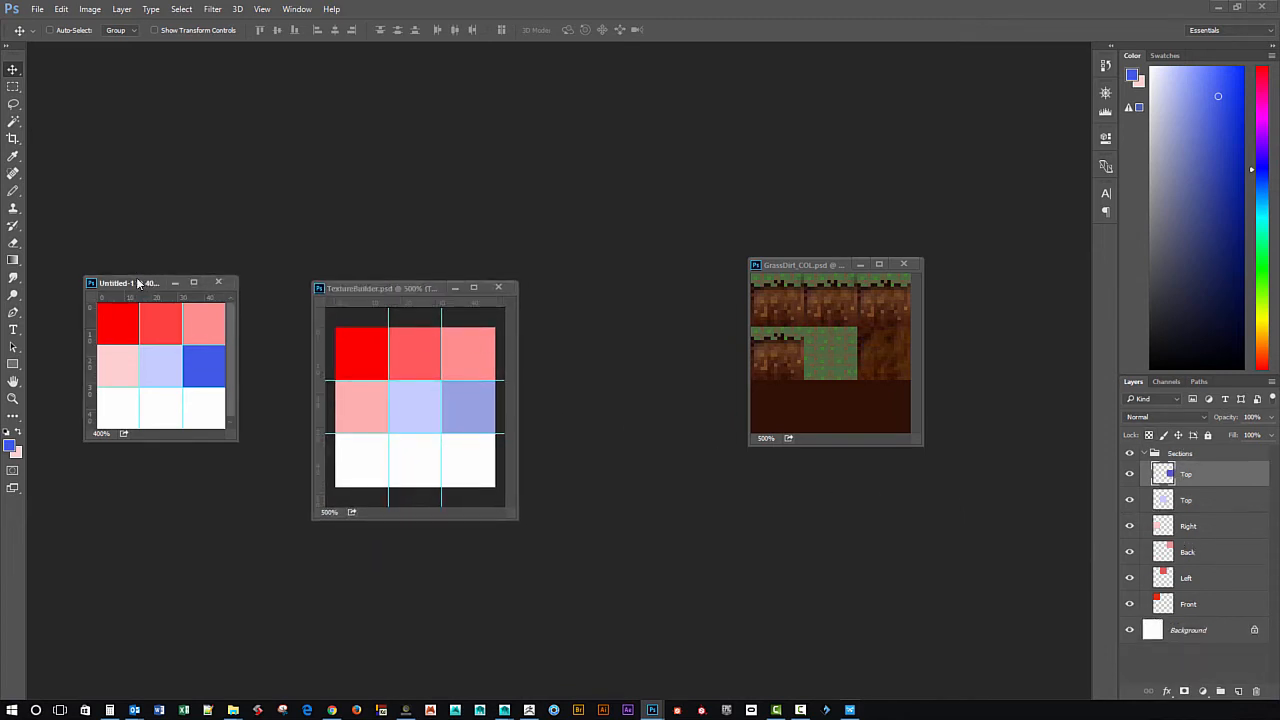
pyautogui.moveTo(141, 281); pyautogui.dragTo(164, 268)
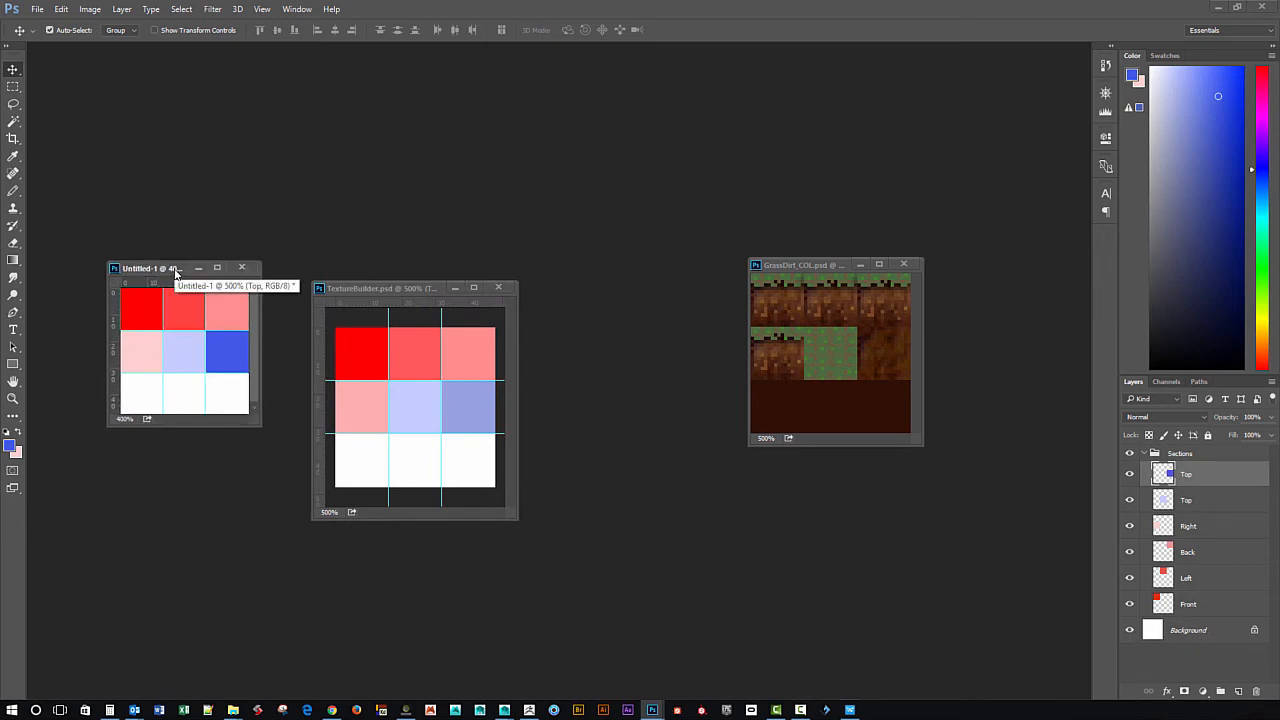
pyautogui.hotkey('ctrl', 's')
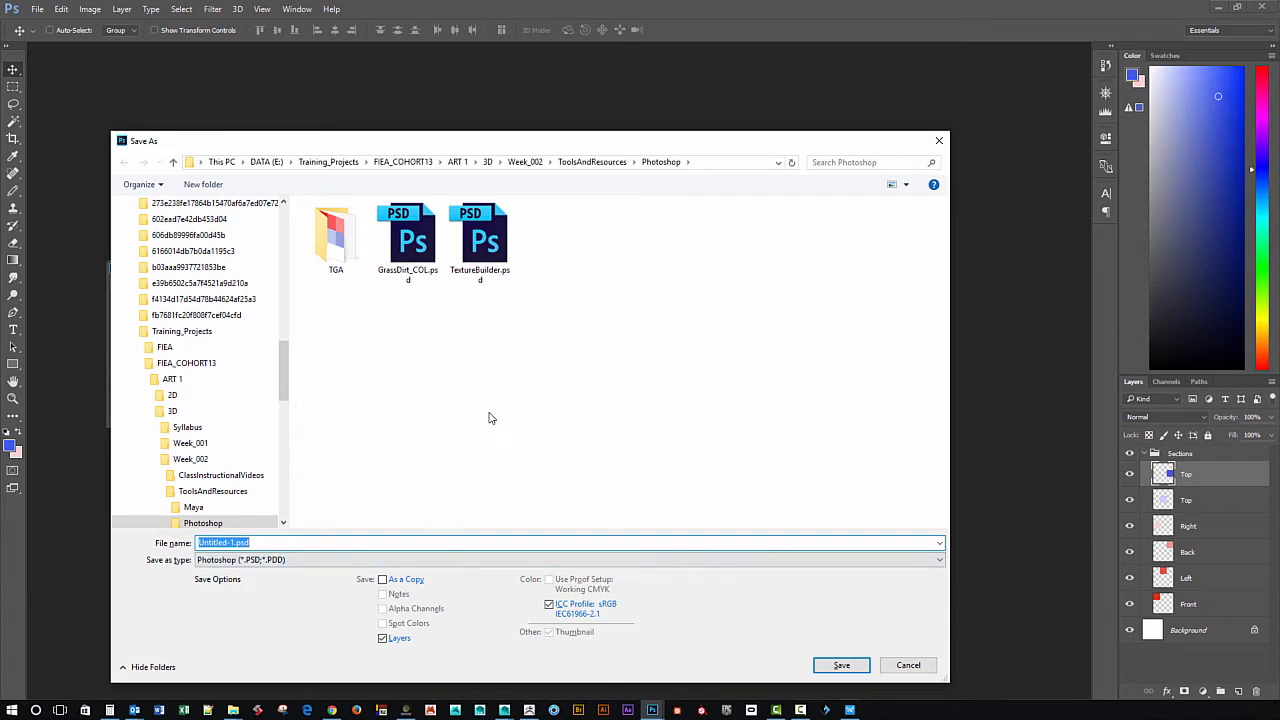
pyautogui.click(484, 245)
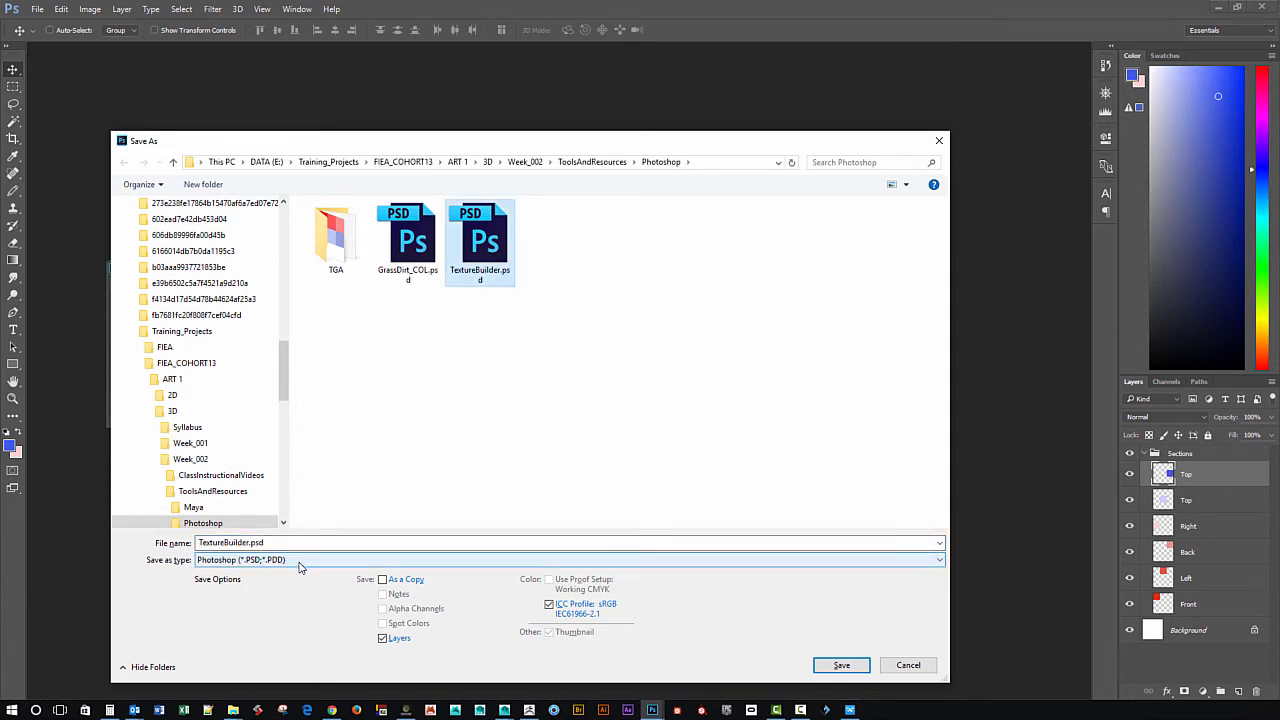
pyautogui.rightClick(354, 386)
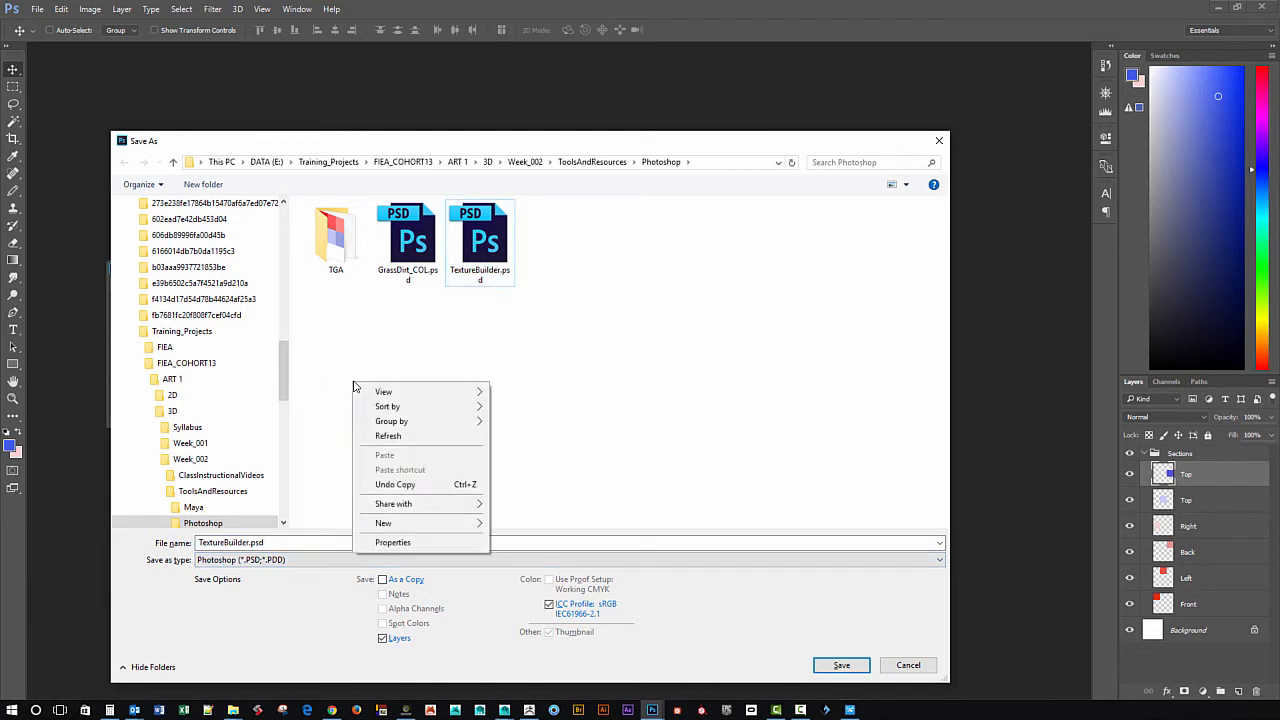
pyautogui.moveTo(410, 523)
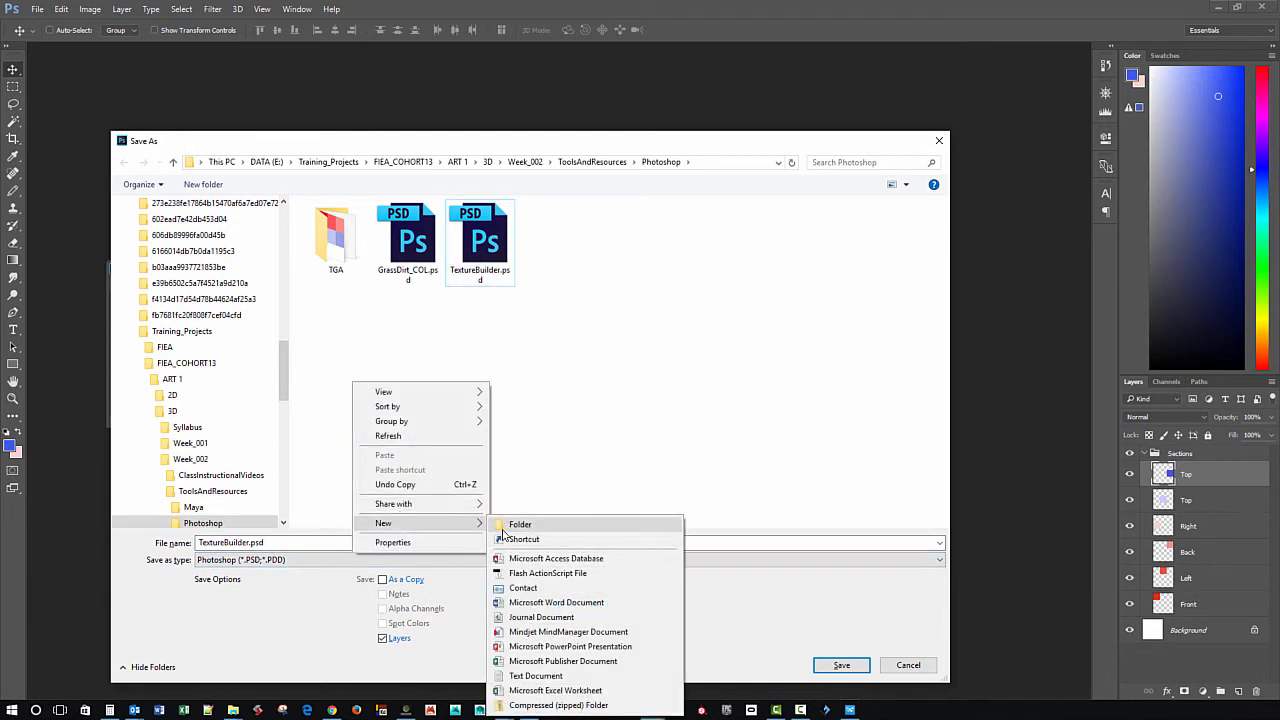
pyautogui.click(359, 312)
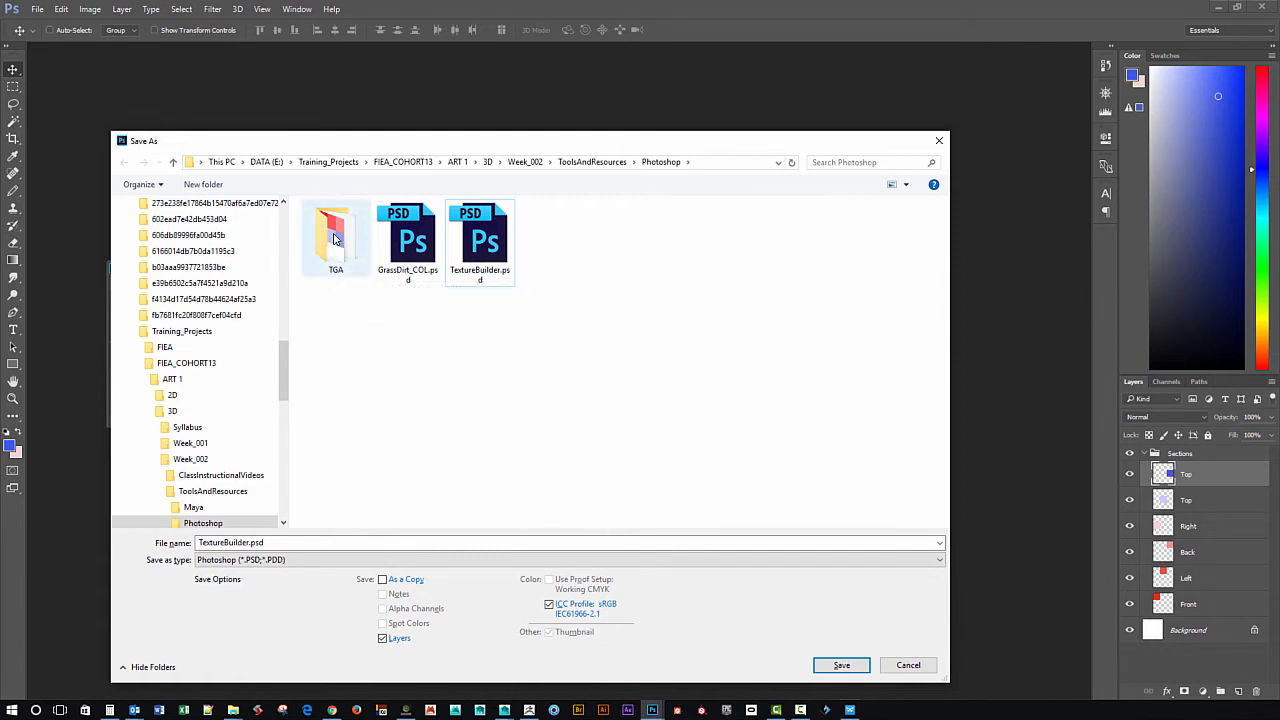
pyautogui.click(907, 665)
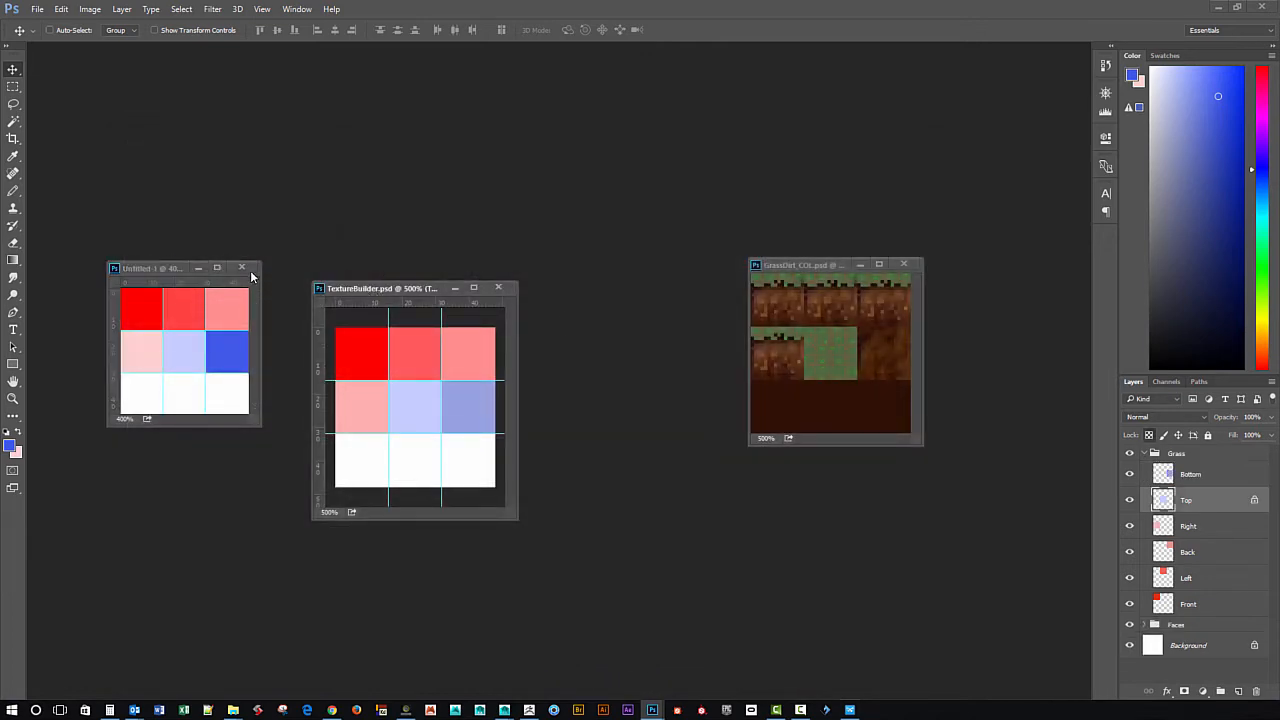
# Close the untitled template without saving it, and keep TextureBuilder.psd as the working document.
pyautogui.click(241, 267)
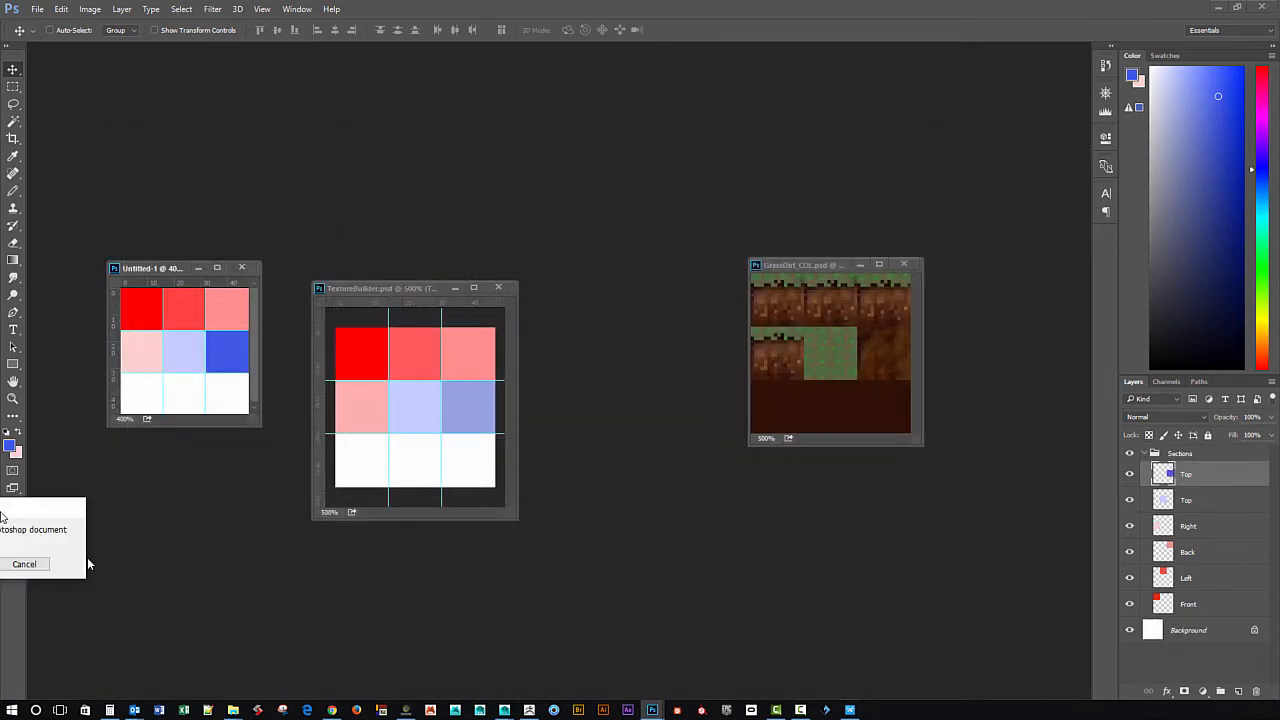
pyautogui.click(246, 545)
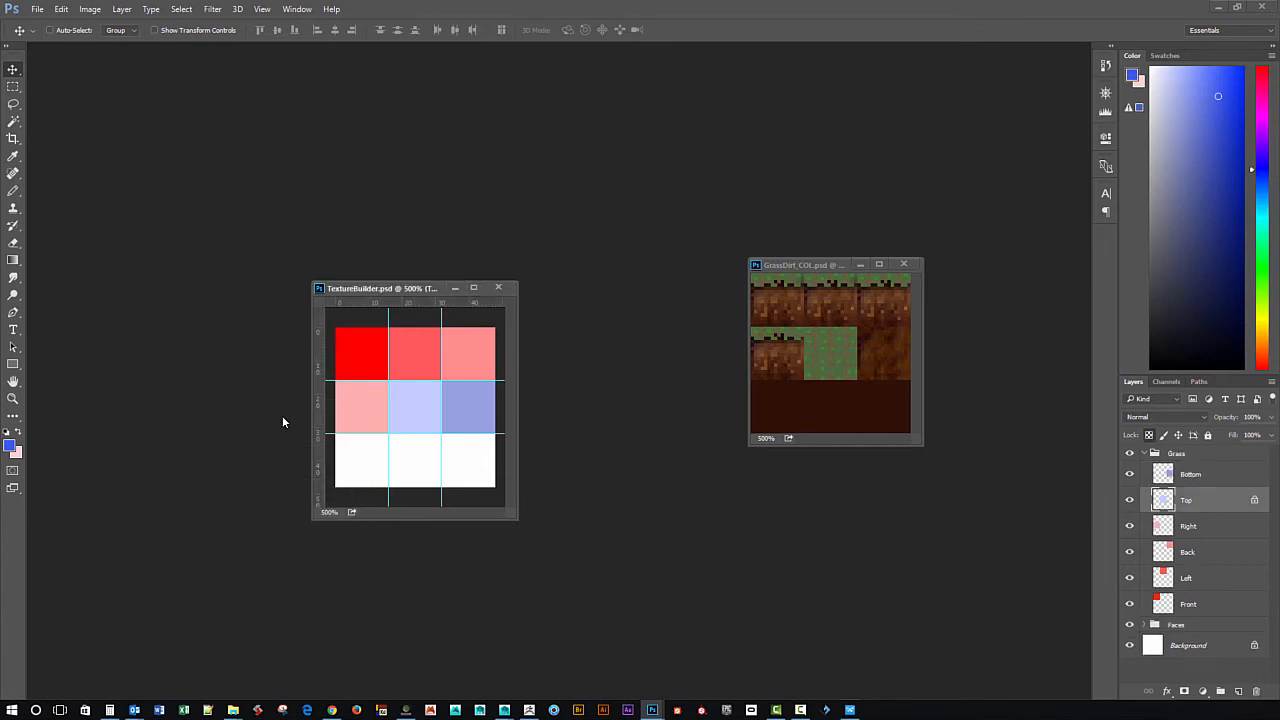
pyautogui.moveTo(380, 291); pyautogui.dragTo(358, 310)
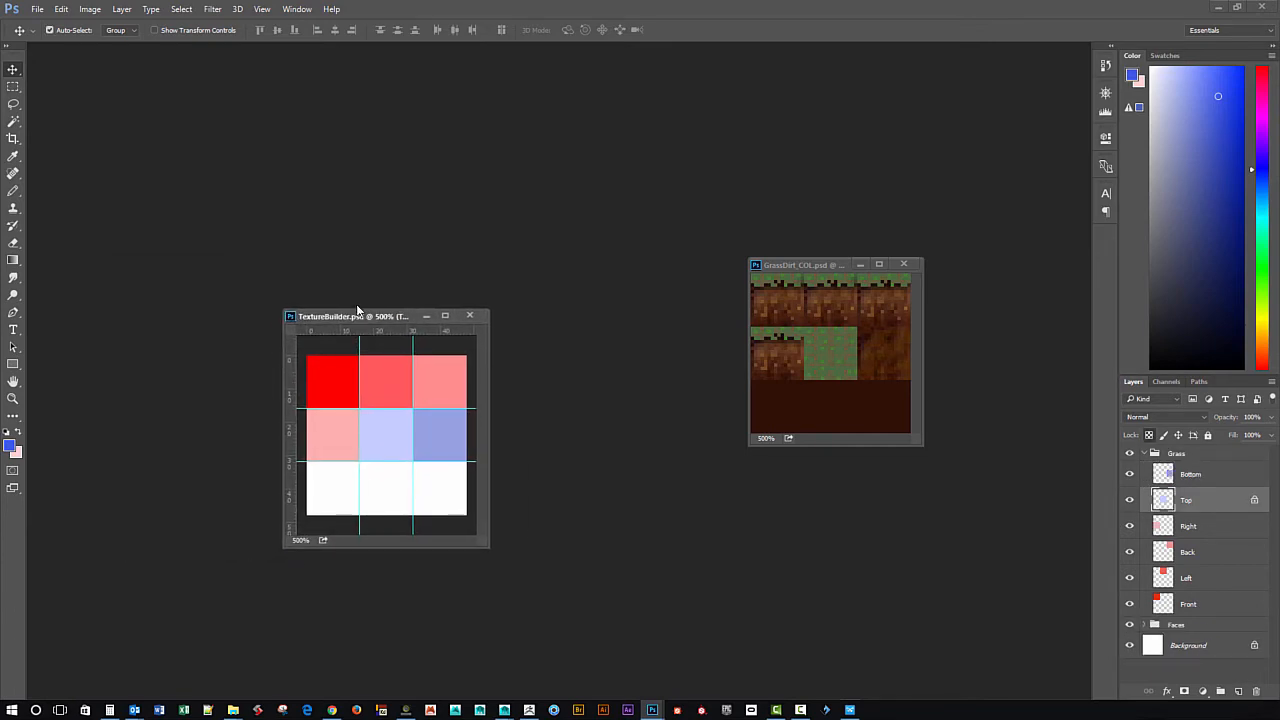
# Save the TextureBuilder document as a 24 bits/pixel Targa file in the TGA folder.
pyautogui.hotkey('ctrl', 'shift', 's')
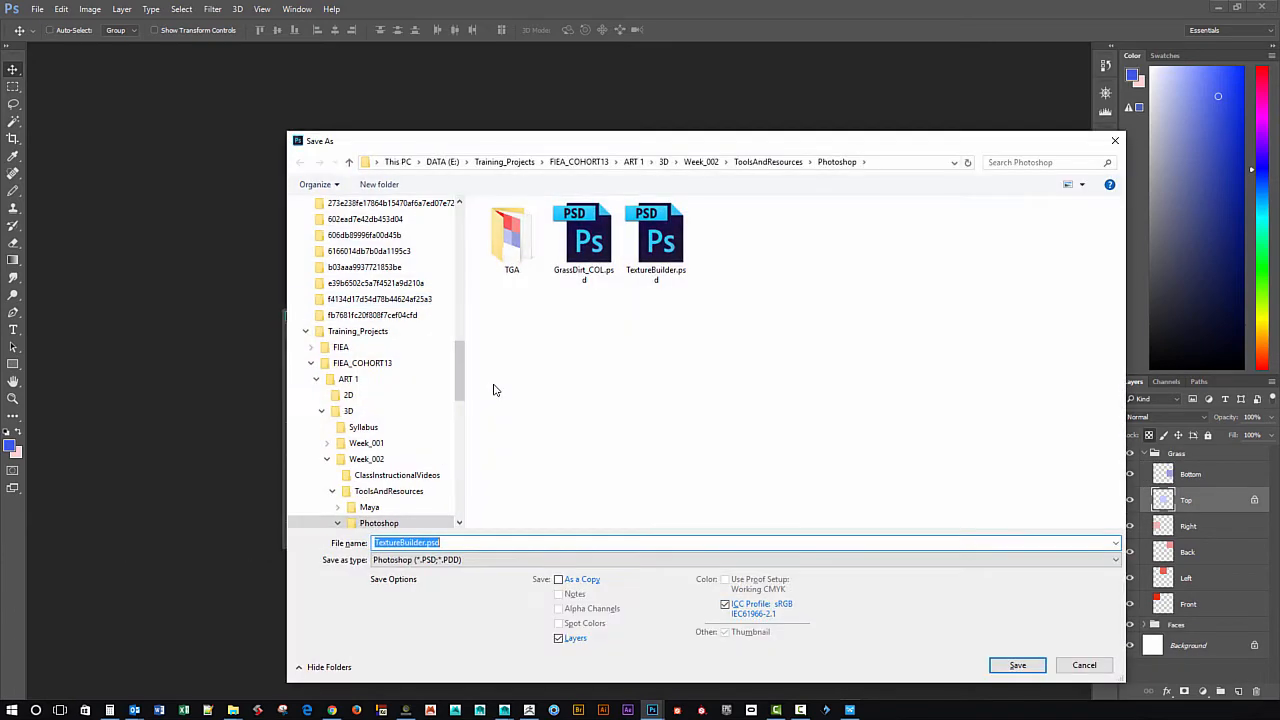
pyautogui.click(643, 270)
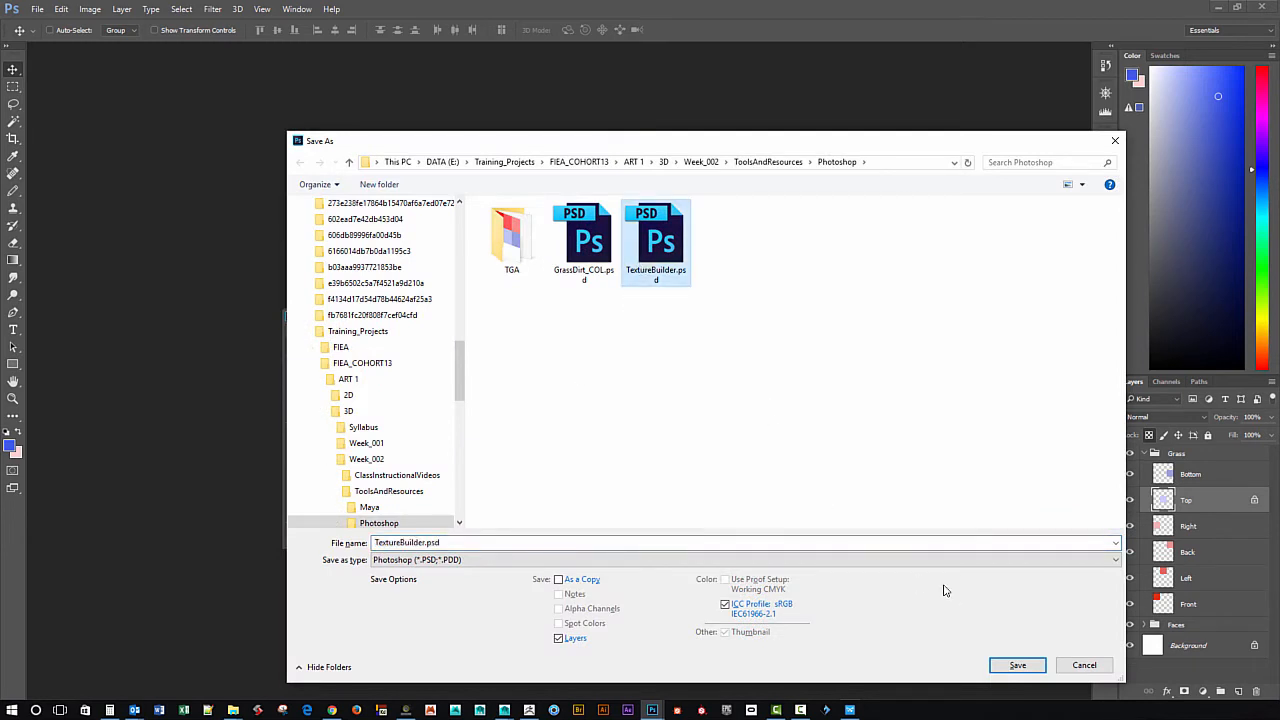
pyautogui.click(1028, 666)
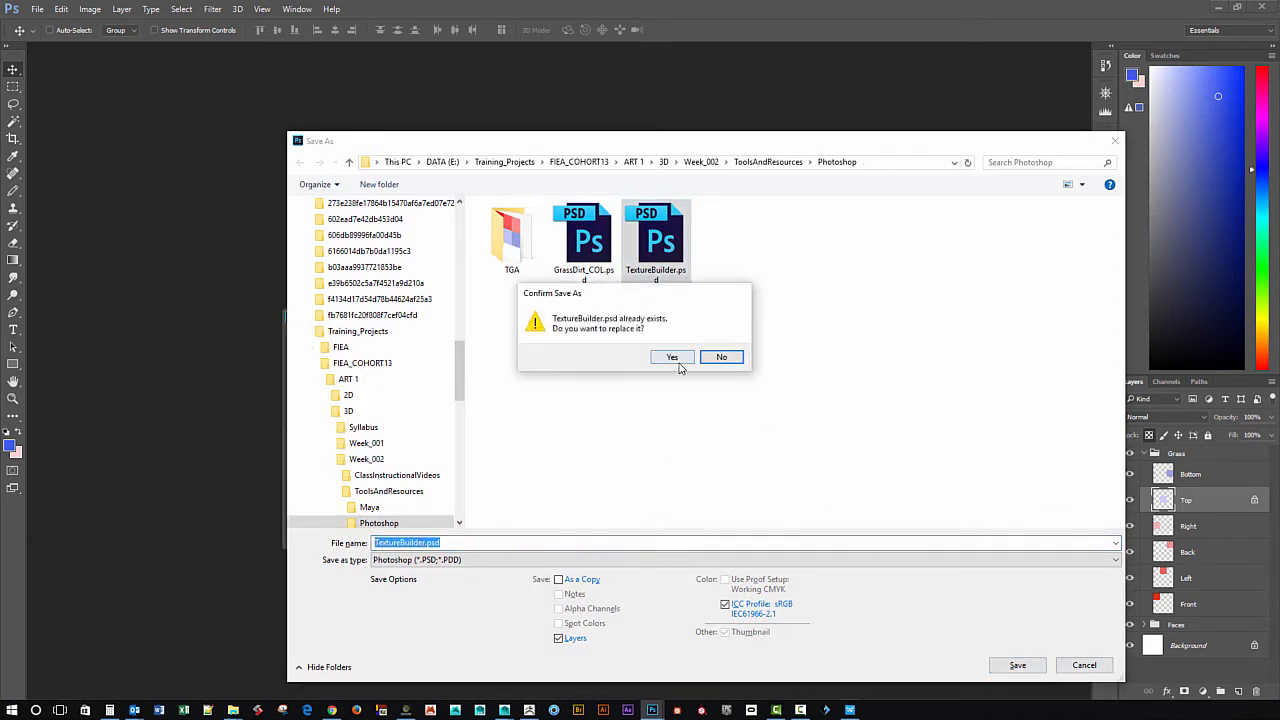
pyautogui.click(735, 362)
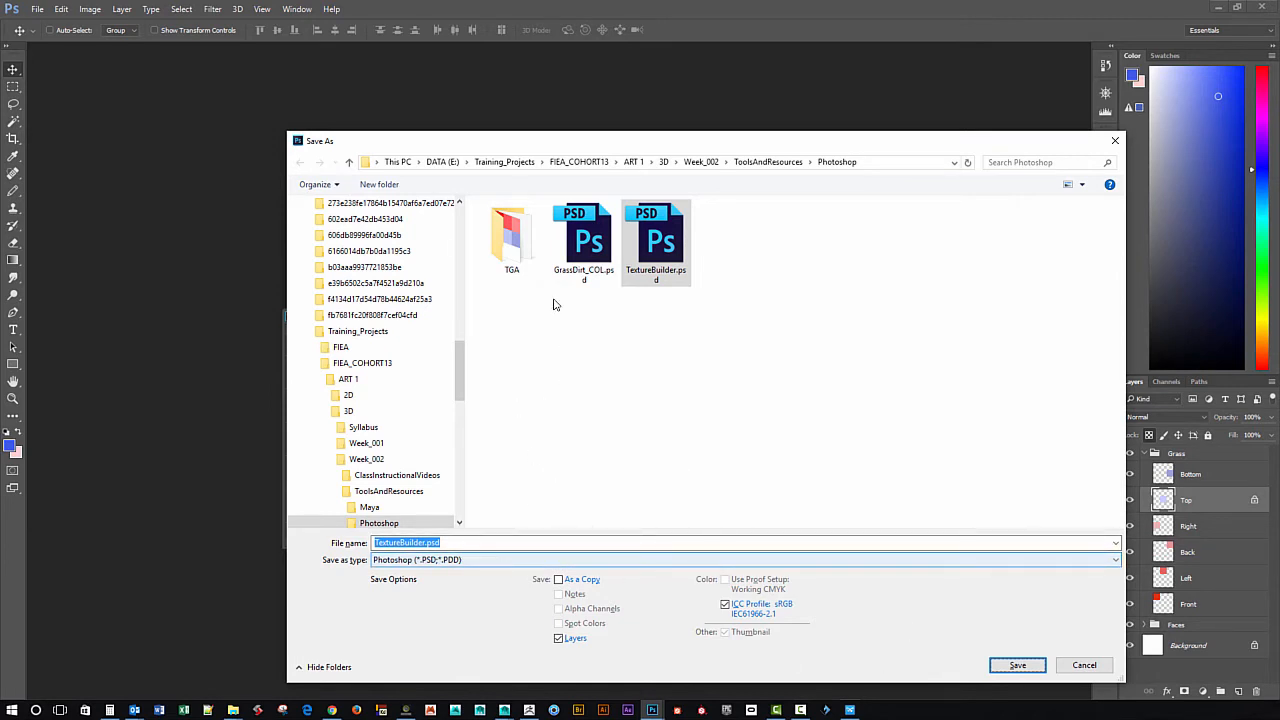
pyautogui.doubleClick(520, 248)
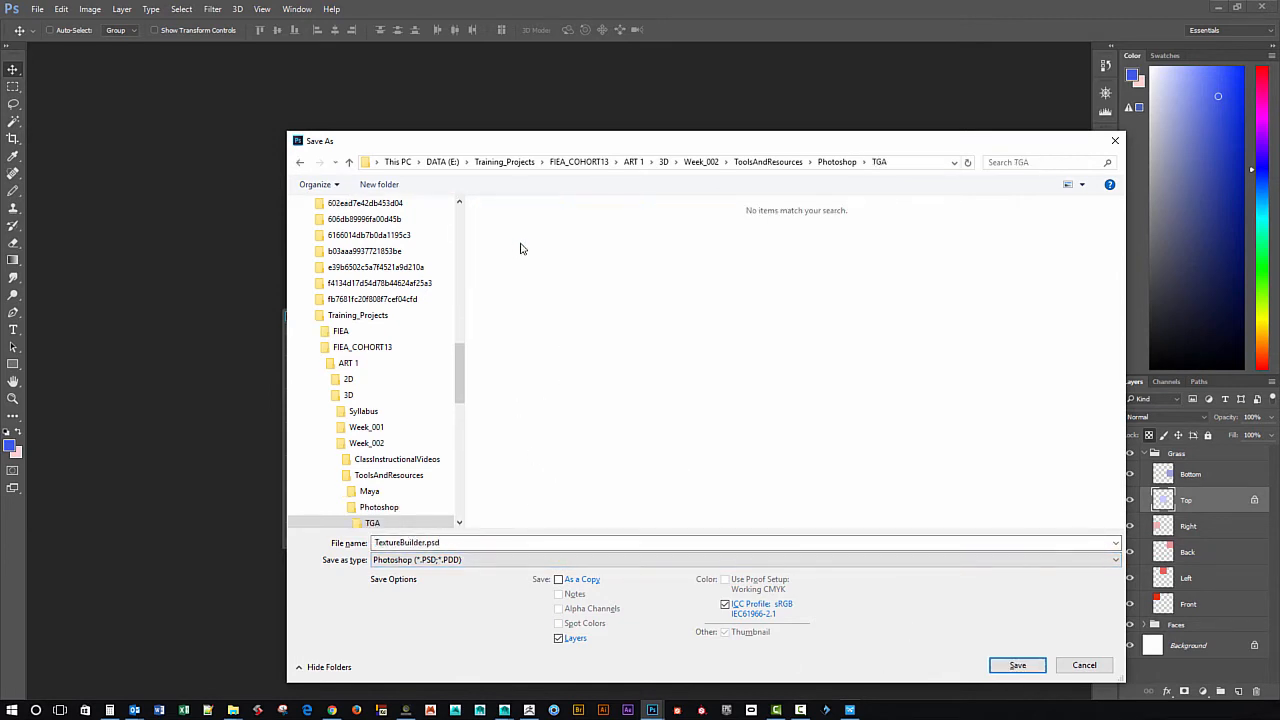
pyautogui.click(484, 560)
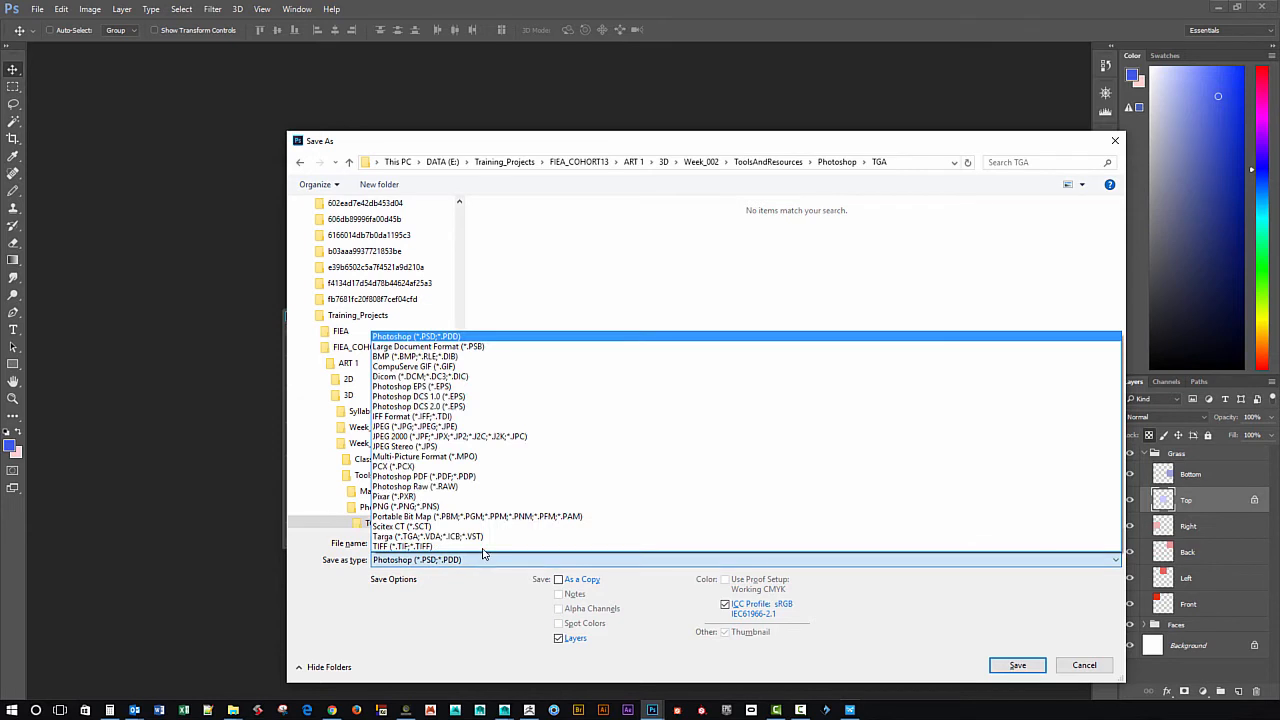
pyautogui.click(472, 538)
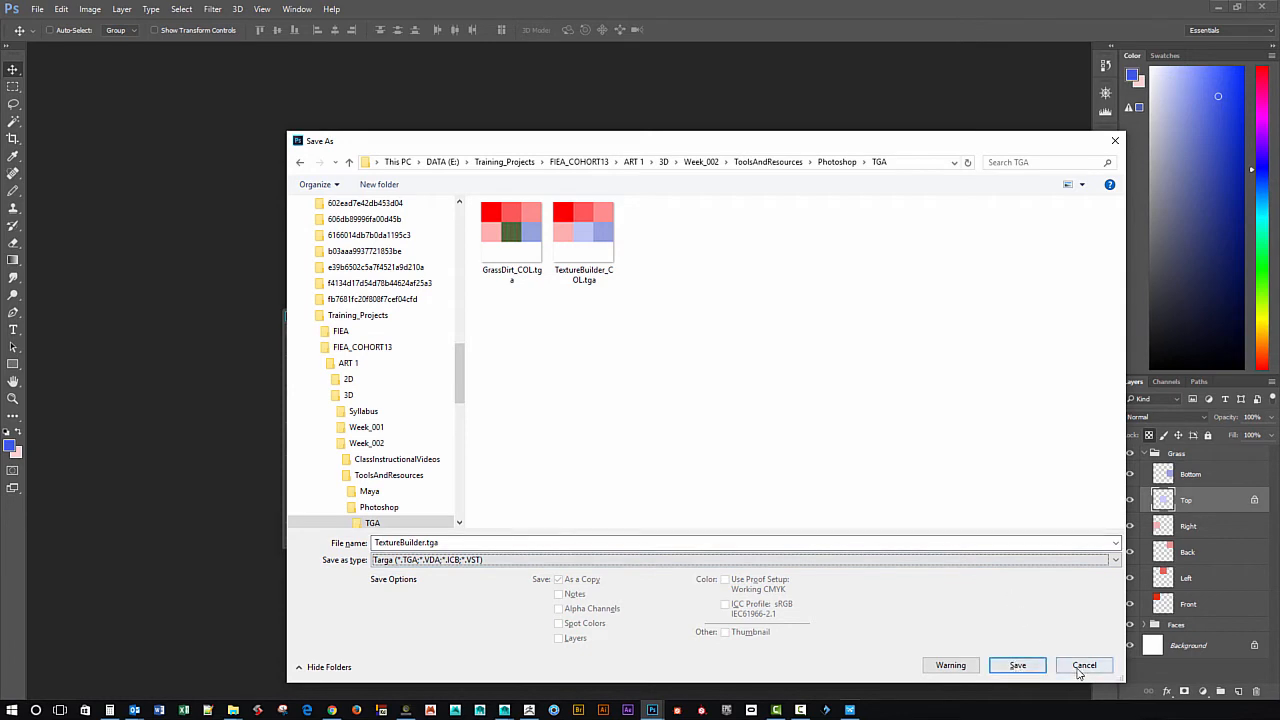
pyautogui.click(1017, 665)
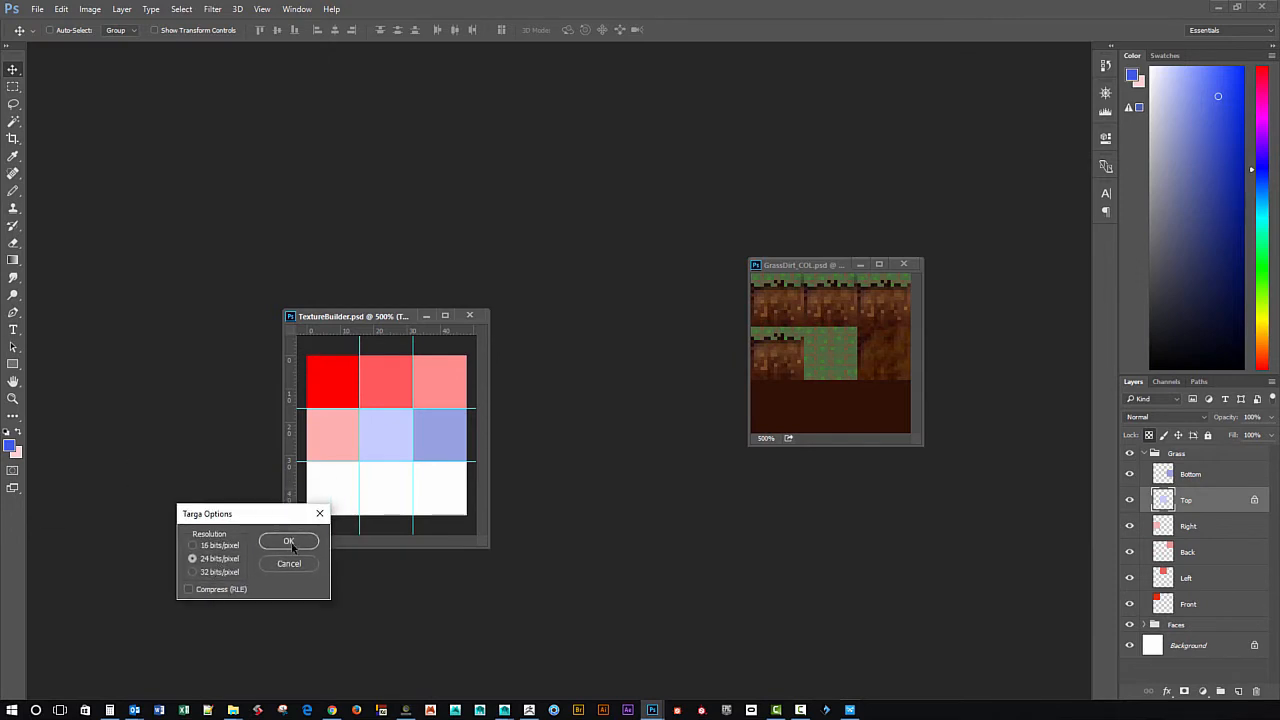
pyautogui.click(291, 545)
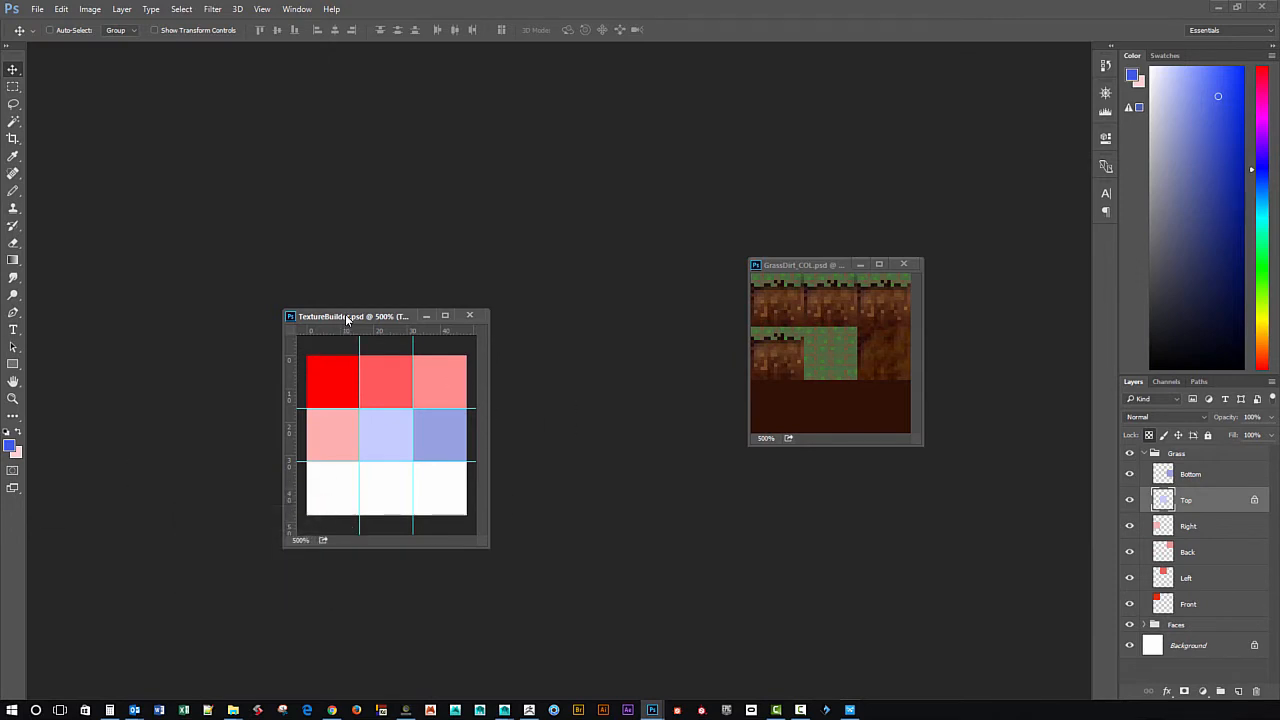
pyautogui.moveTo(347, 318); pyautogui.dragTo(315, 308)
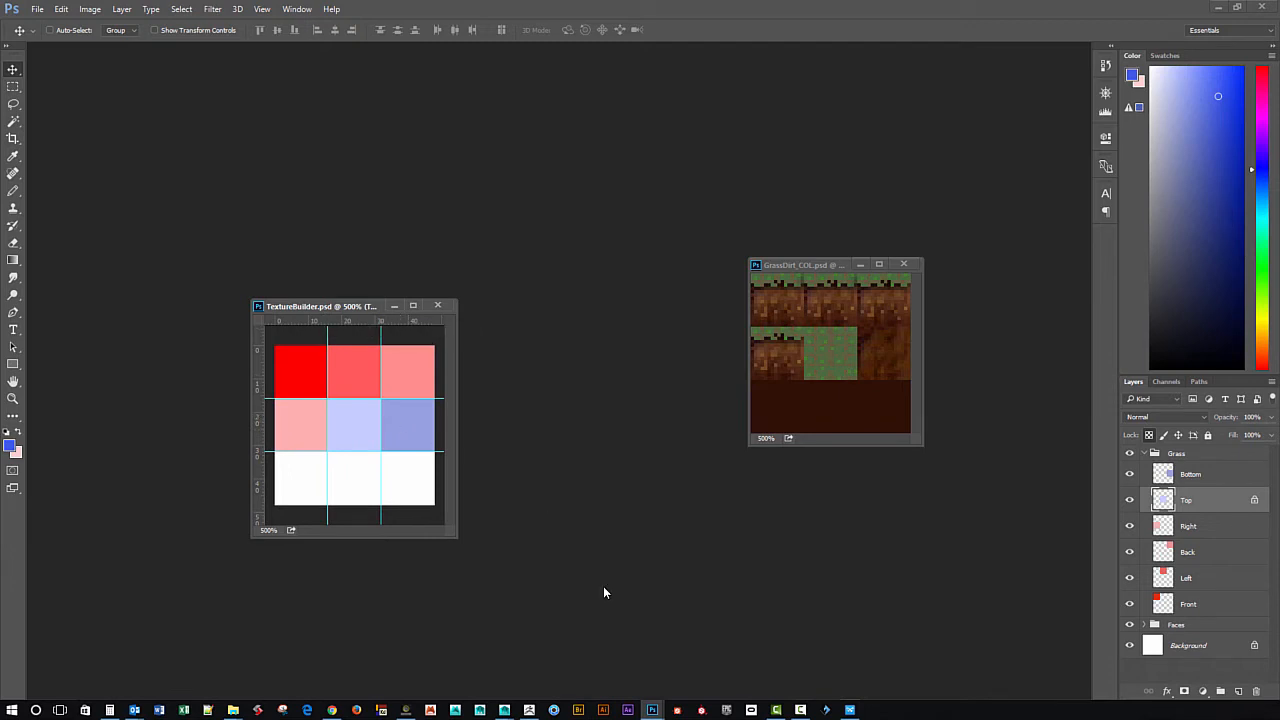
# Switch to Maya and move the UV Editor aside so the whole cube is framed in the viewport.
pyautogui.moveTo(504, 710)
pyautogui.click(614, 677)
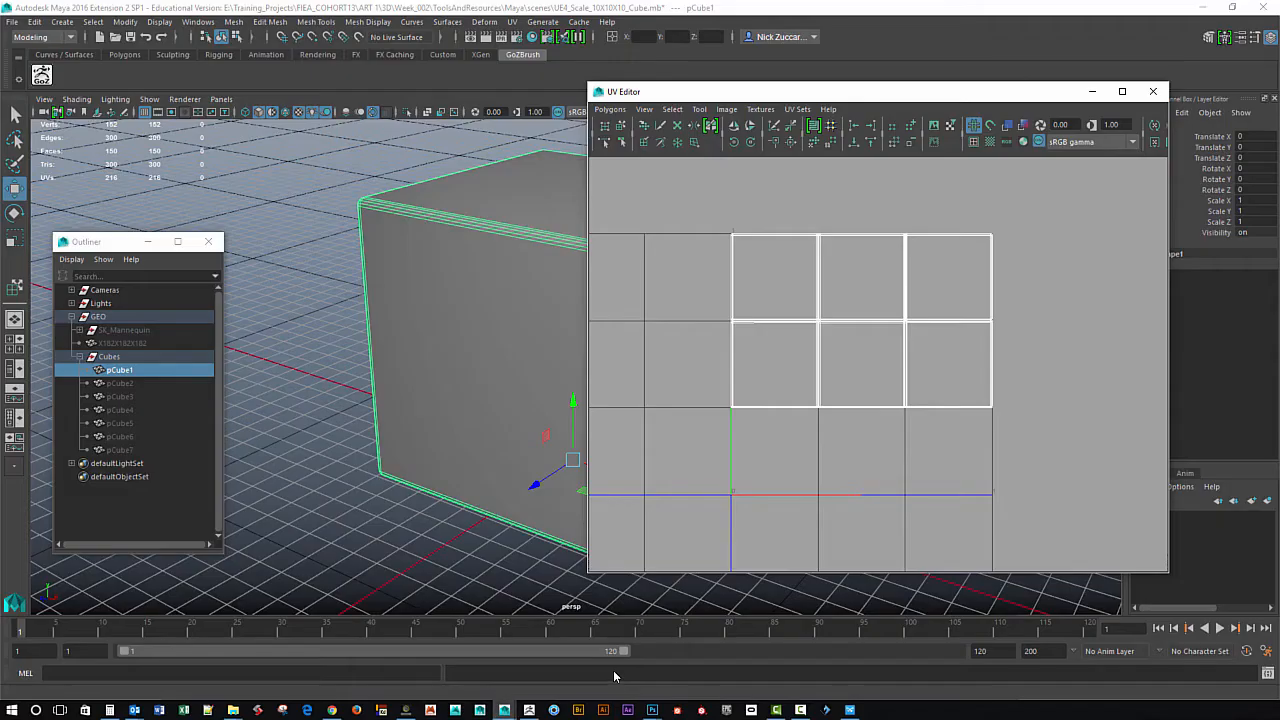
pyautogui.moveTo(573, 295); pyautogui.dragTo(509, 281)
pyautogui.moveTo(624, 92); pyautogui.dragTo(930, 186)
pyautogui.keyDown('alt'); pyautogui.moveTo(554, 277); pyautogui.dragTo(474, 304, button='middle'); pyautogui.keyUp('alt')
# Turn off the default material shading in the viewport to display the cube's texture, and deselect the cube.
pyautogui.click(75, 99)
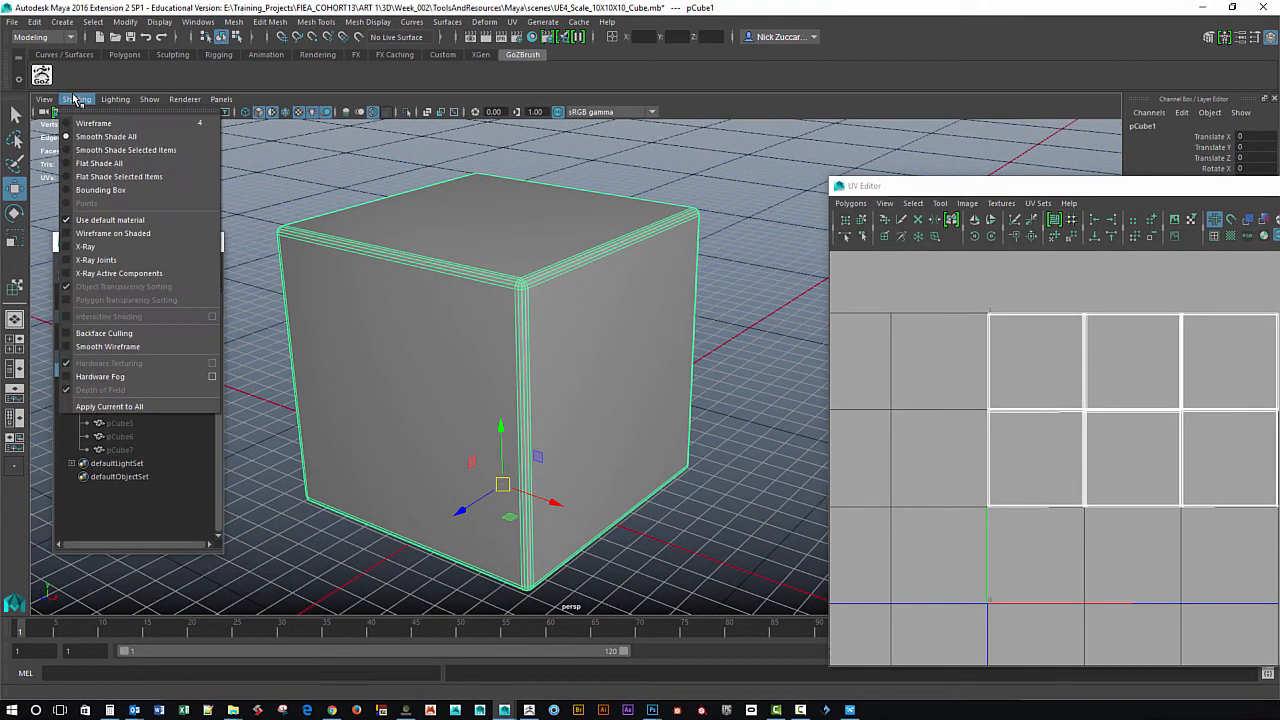
pyautogui.click(150, 220)
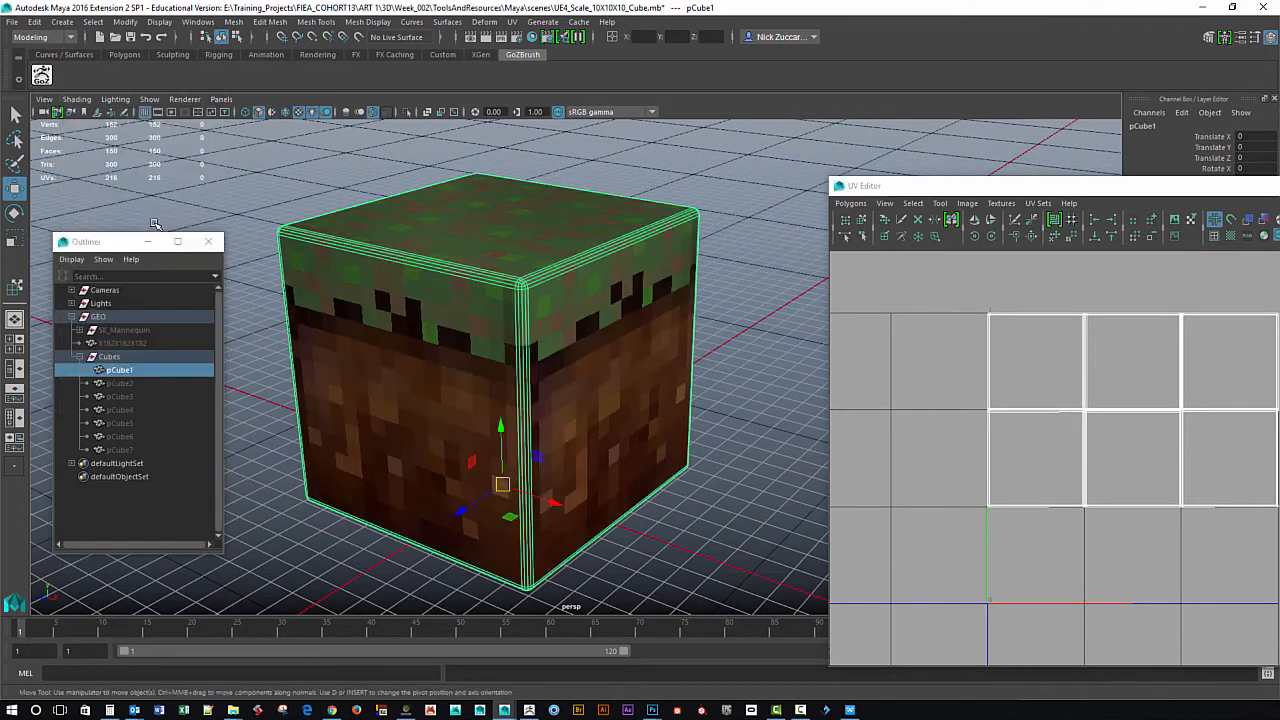
pyautogui.click(336, 190)
pyautogui.scroll(-3, 552, 345)
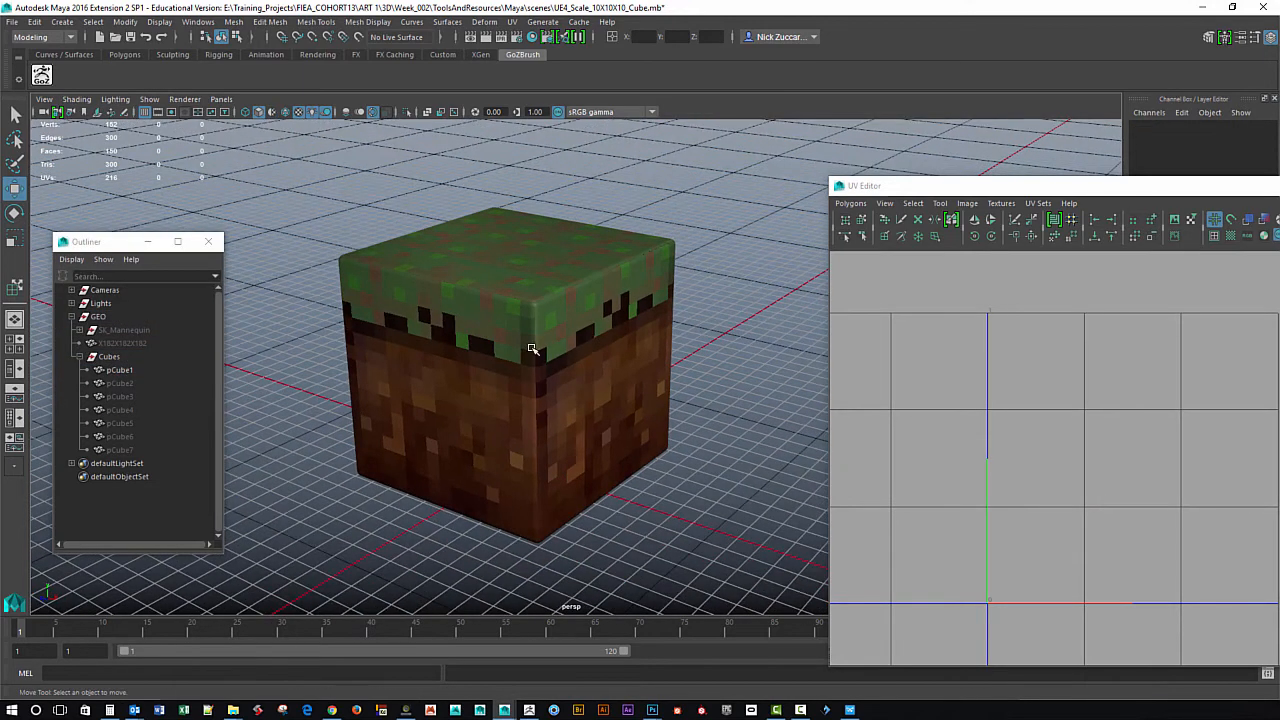
# Open the Hypershade and select the blinn1 material in the graph, keeping its attributes fully in view.
pyautogui.click(192, 24)
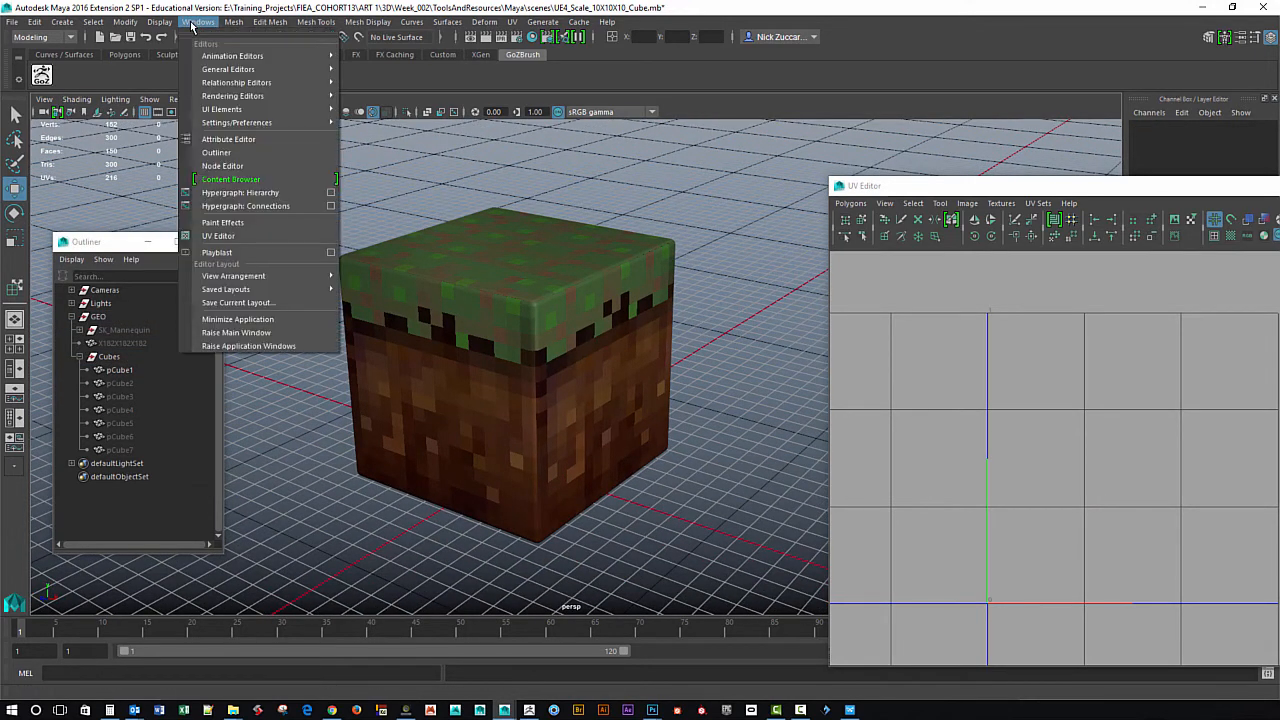
pyautogui.moveTo(280, 96)
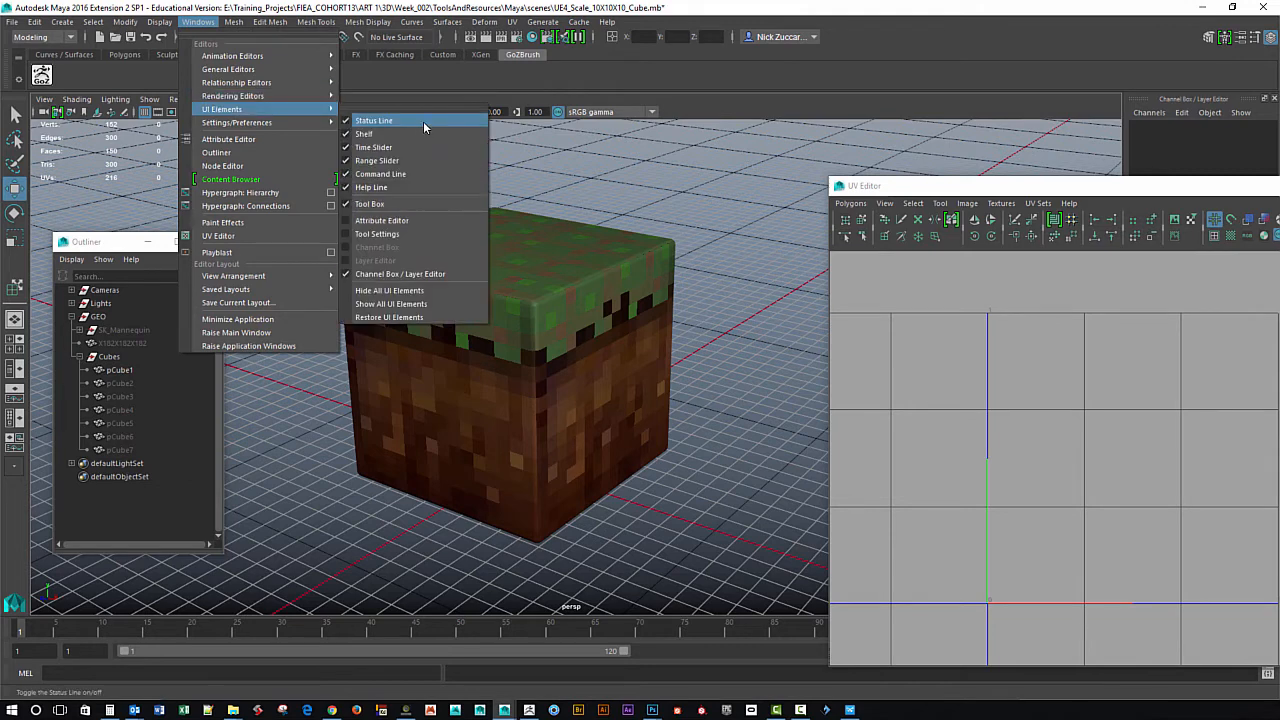
pyautogui.click(392, 134)
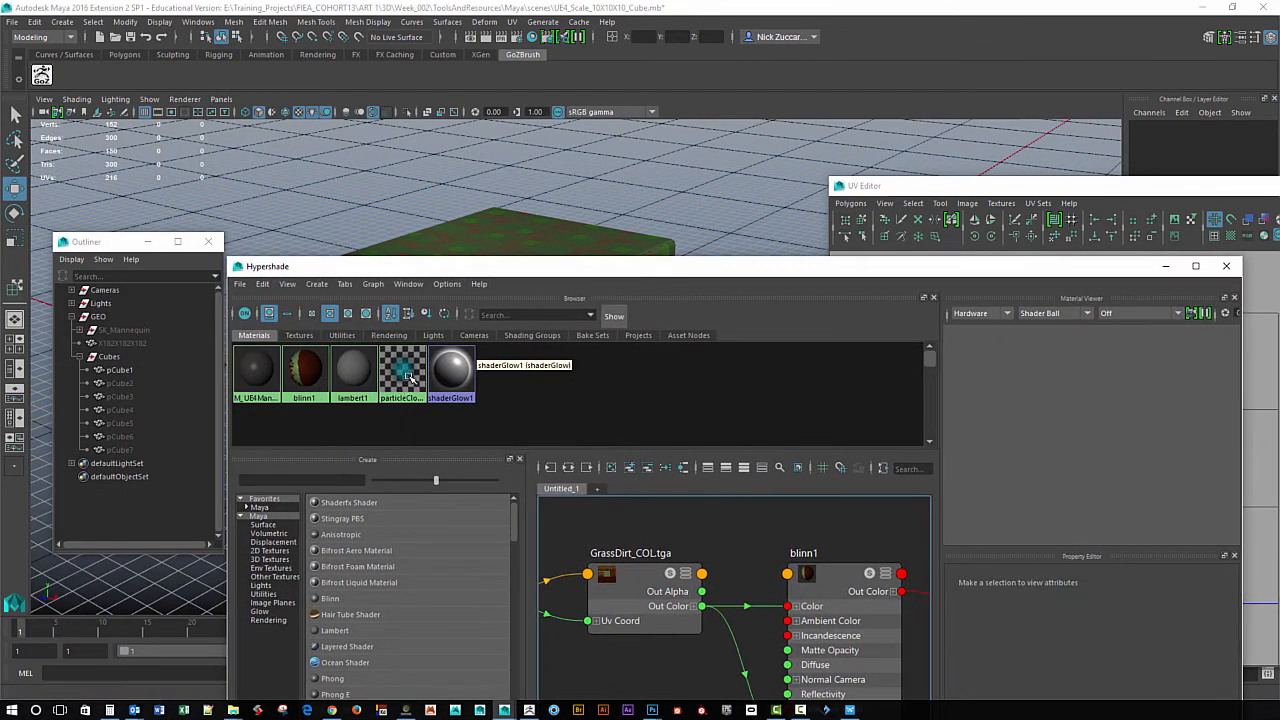
pyautogui.moveTo(422, 272); pyautogui.dragTo(554, 36)
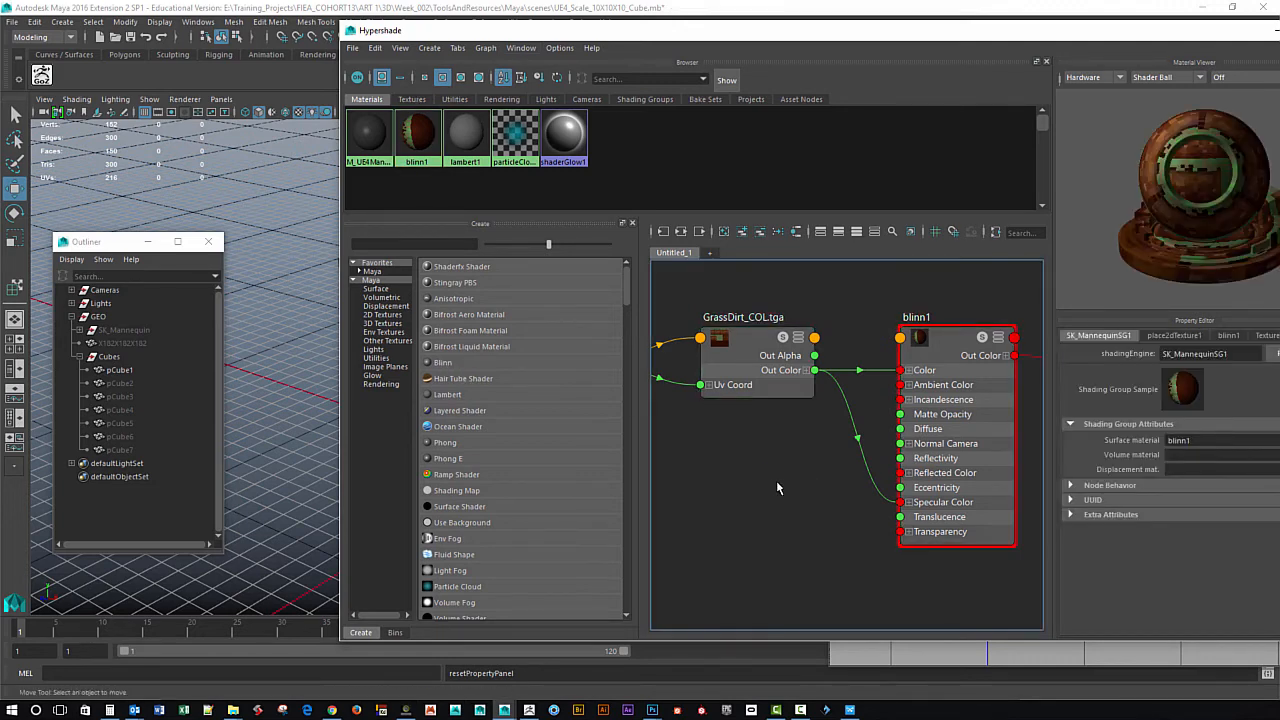
pyautogui.moveTo(777, 554)
pyautogui.keyDown('alt'); pyautogui.mouseDown(button='right')
pyautogui.moveTo(780, 511)
pyautogui.moveTo(871, 500)
pyautogui.moveTo(837, 503)
pyautogui.moveTo(888, 455)
pyautogui.mouseUp(button='right'); pyautogui.keyUp('alt')
pyautogui.click(907, 427)
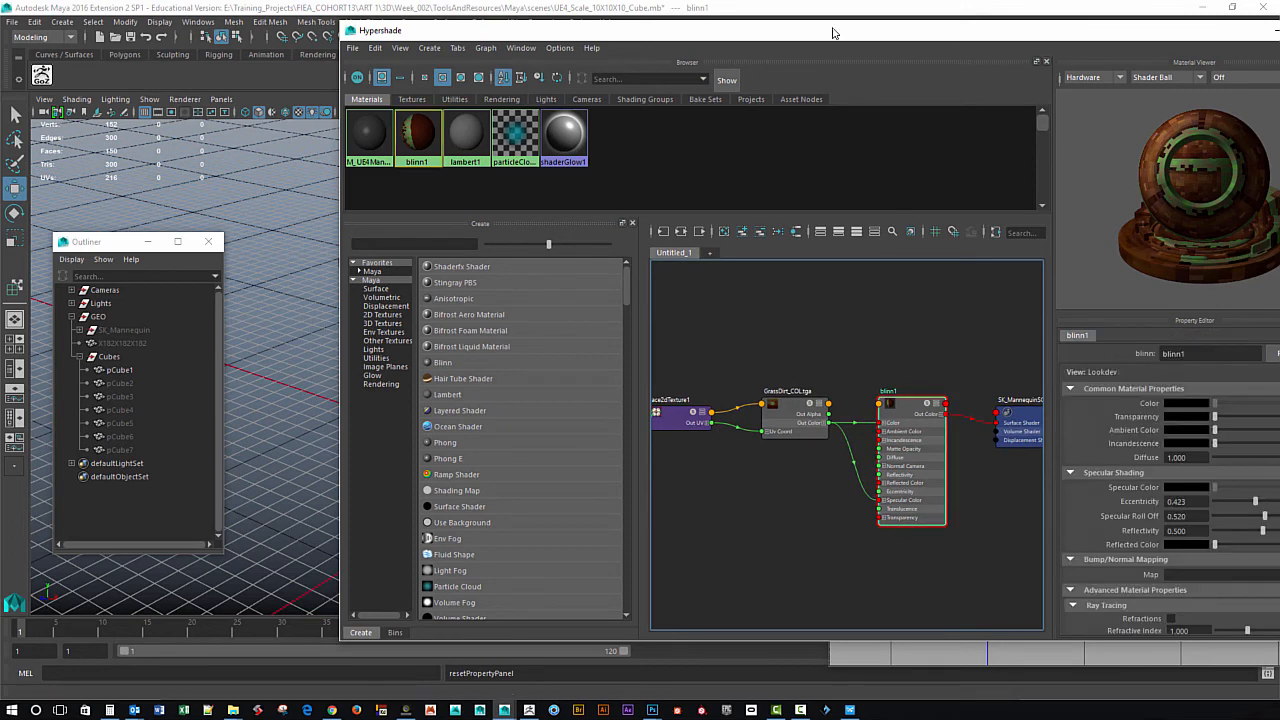
pyautogui.moveTo(833, 35); pyautogui.dragTo(701, 33)
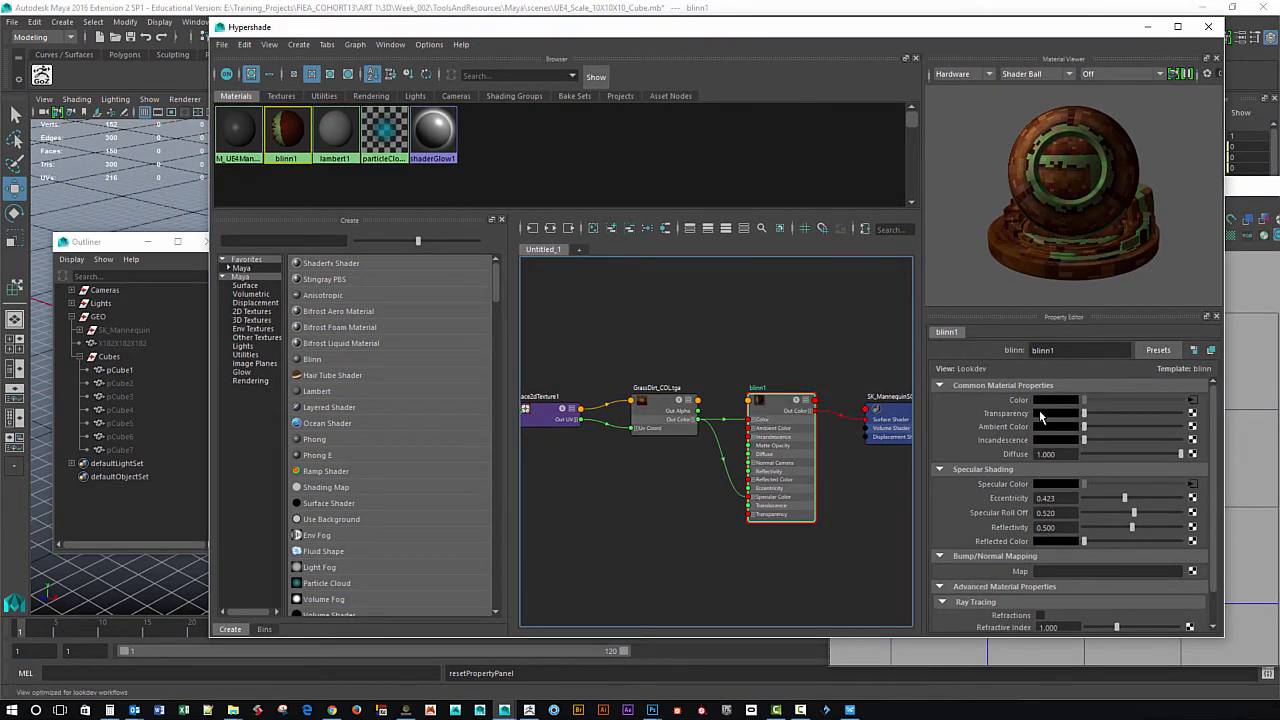
# Replace the image behind blinn1's color with TextureBuilder_COL.tga from the TGA folder.
pyautogui.click(1192, 400)
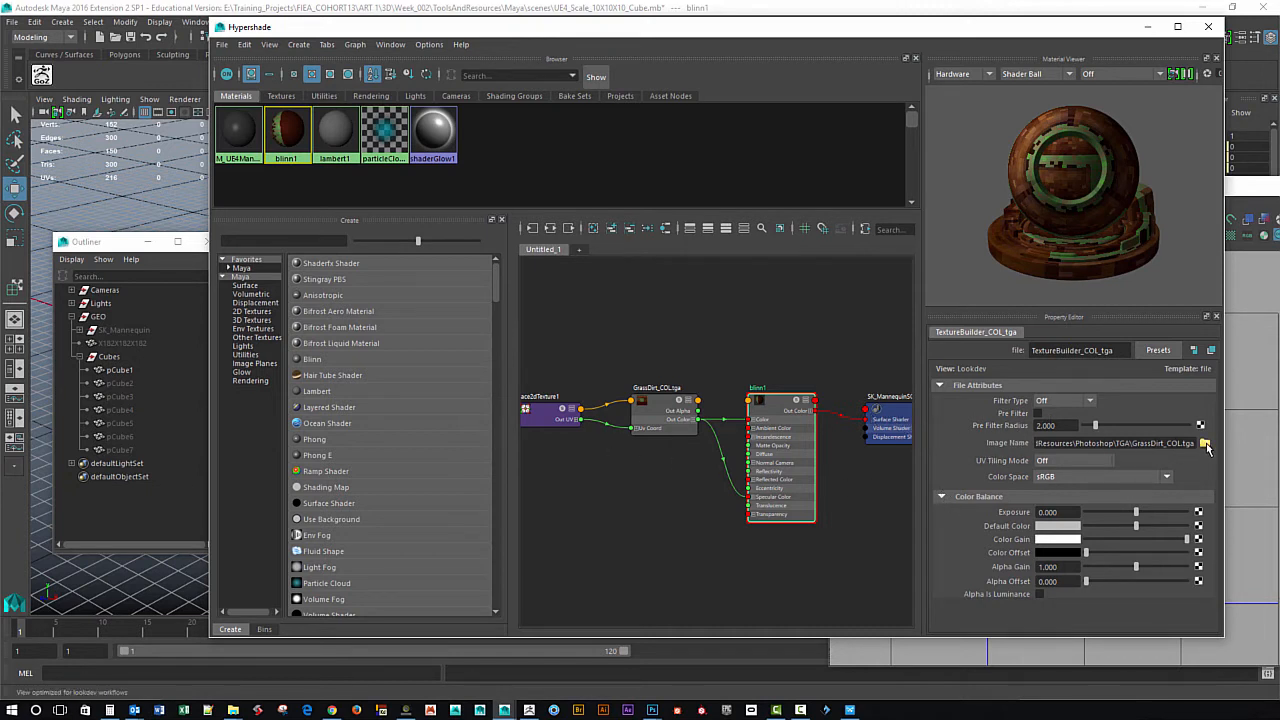
pyautogui.click(1205, 444)
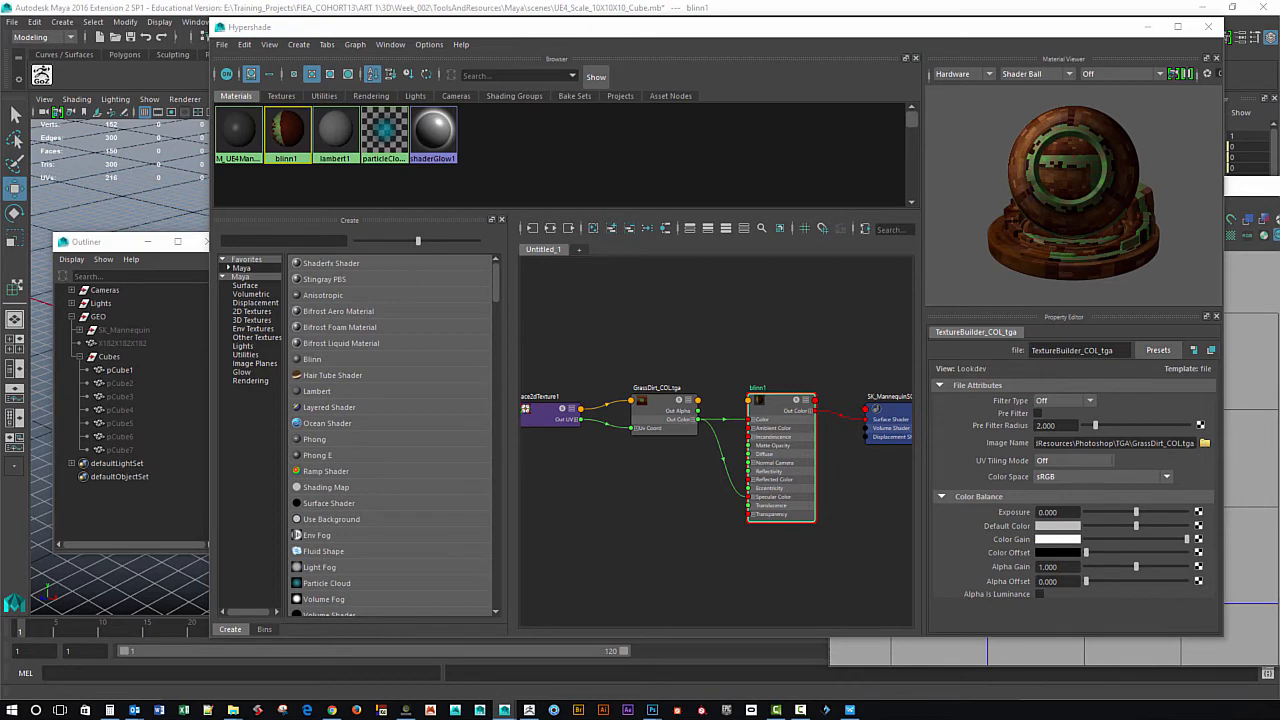
pyautogui.moveTo(390, 453); pyautogui.dragTo(697, 185)
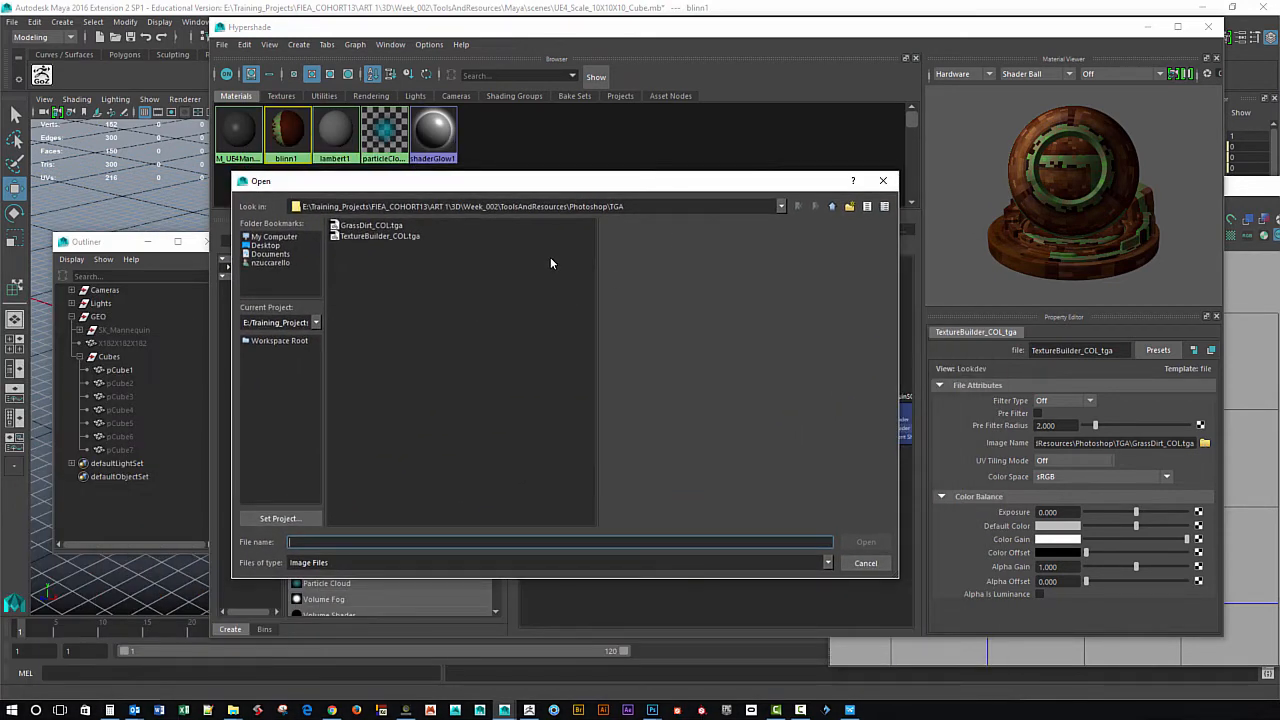
pyautogui.click(370, 236)
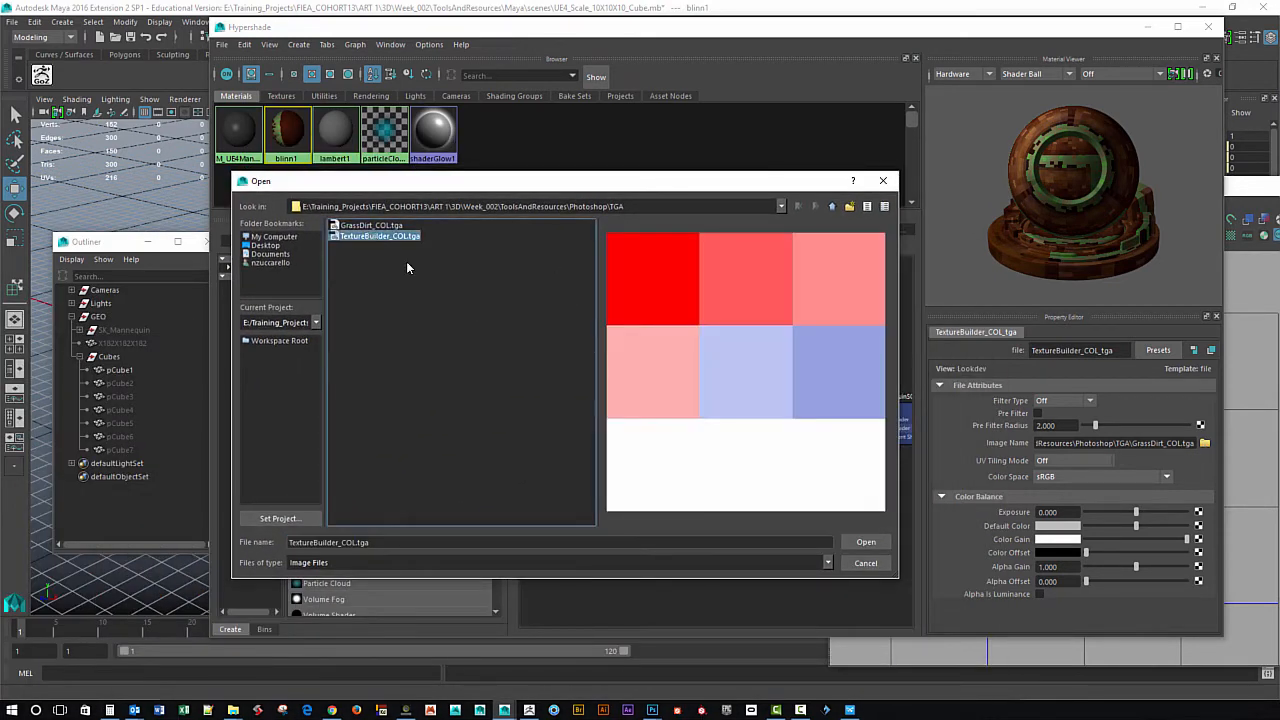
pyautogui.click(864, 542)
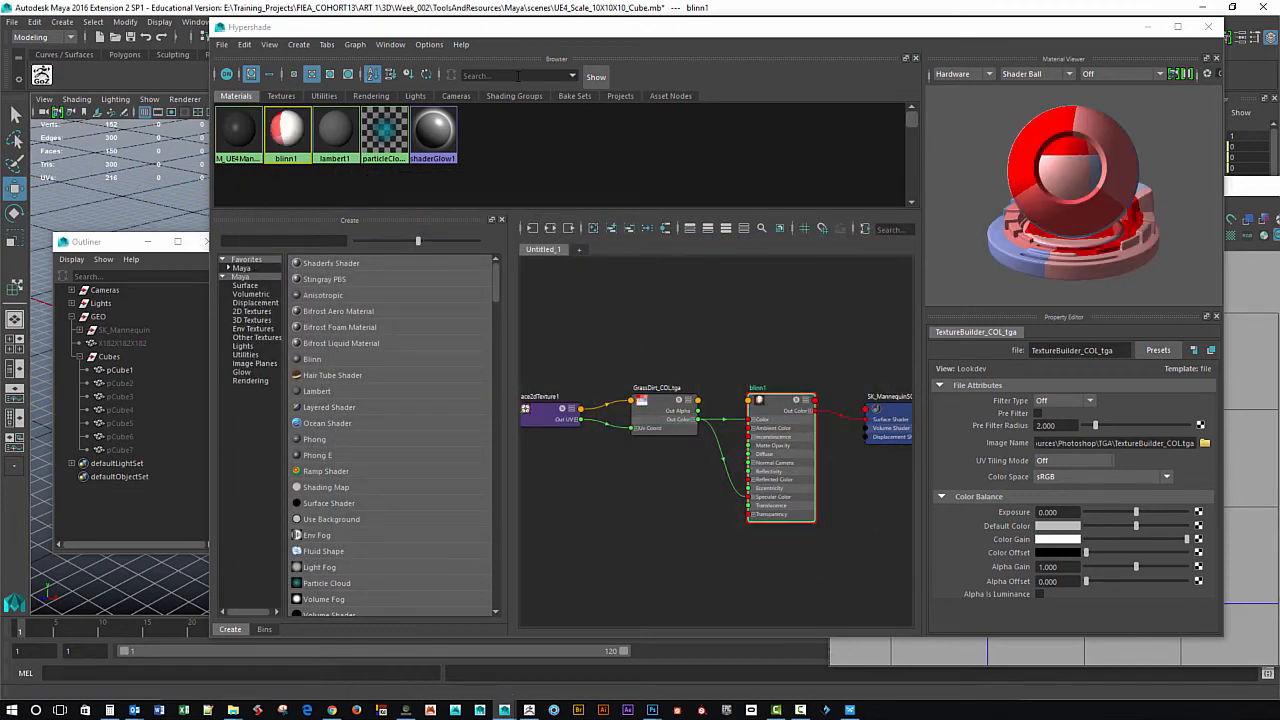
# Move the Hypershade off the cube and examine the color-coded texture on its faces.
pyautogui.moveTo(493, 38); pyautogui.dragTo(469, 473)
pyautogui.keyDown('alt'); pyautogui.moveTo(651, 306); pyautogui.dragTo(583, 277, button='right'); pyautogui.keyUp('alt')
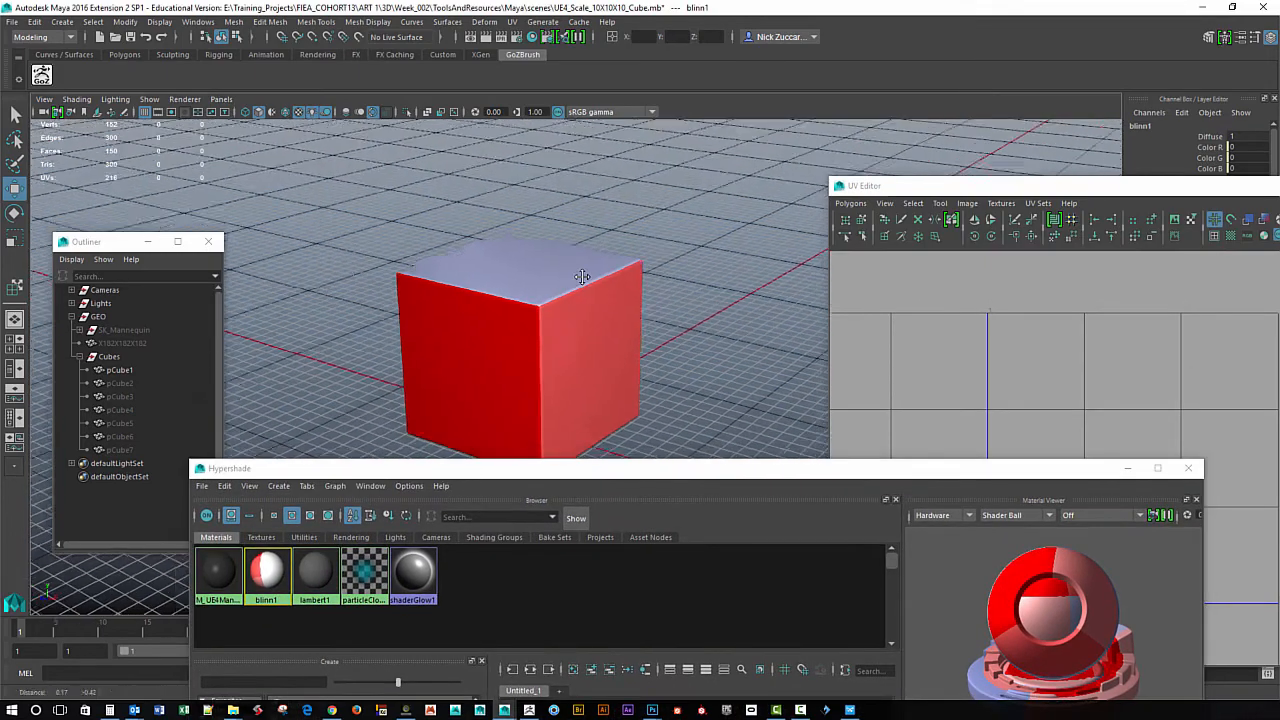
pyautogui.keyDown('alt'); pyautogui.moveTo(583, 277); pyautogui.dragTo(573, 231, button='middle'); pyautogui.keyUp('alt')
pyautogui.keyDown('alt'); pyautogui.moveTo(648, 337); pyautogui.dragTo(596, 200); pyautogui.keyUp('alt')
pyautogui.keyDown('alt'); pyautogui.moveTo(529, 240); pyautogui.dragTo(690, 304); pyautogui.keyUp('alt')
pyautogui.scroll(-3, 695, 305)
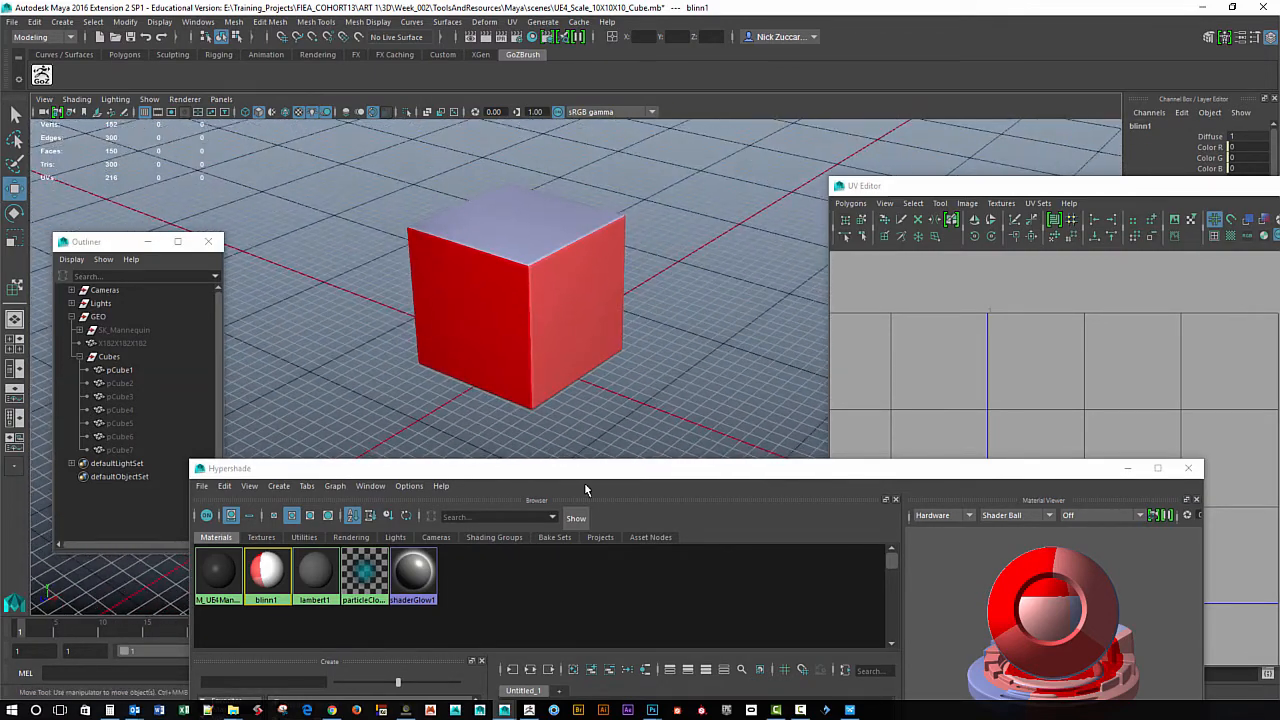
# Try the Mipmap filter type on the TextureBuilder texture and inspect the cube's edges.
pyautogui.moveTo(575, 481); pyautogui.dragTo(508, 172)
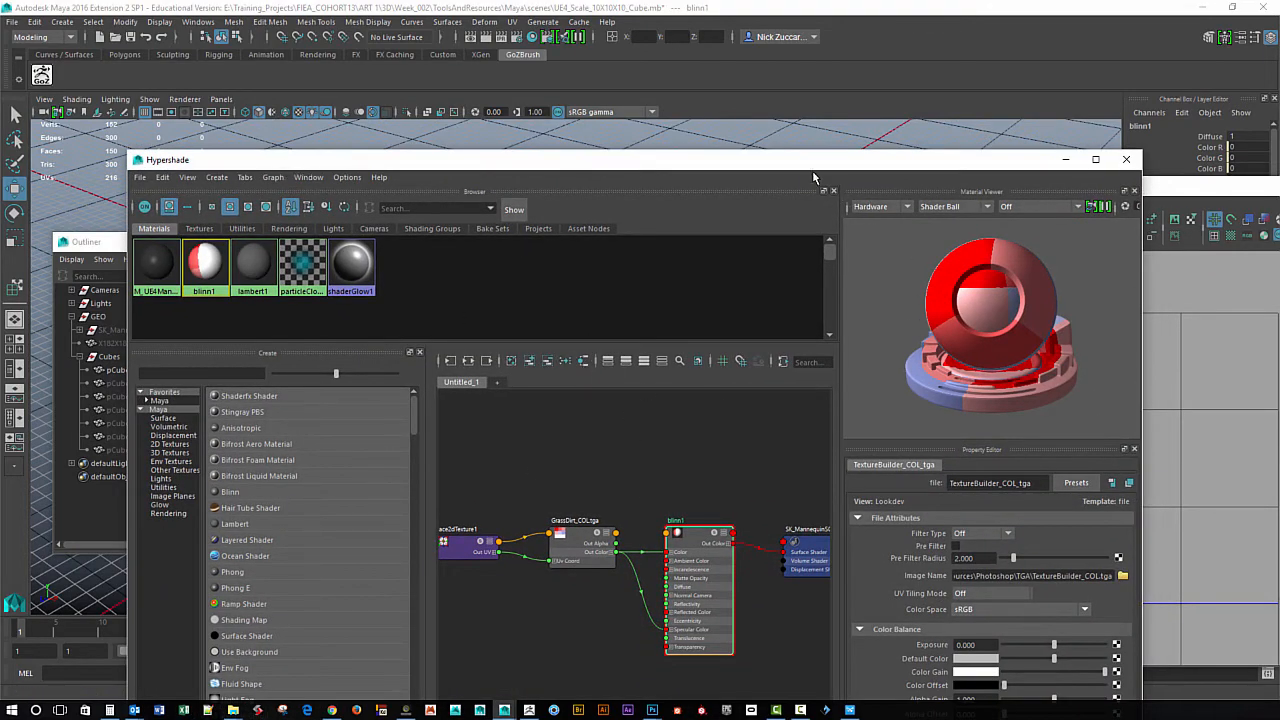
pyautogui.moveTo(812, 170); pyautogui.dragTo(830, 76)
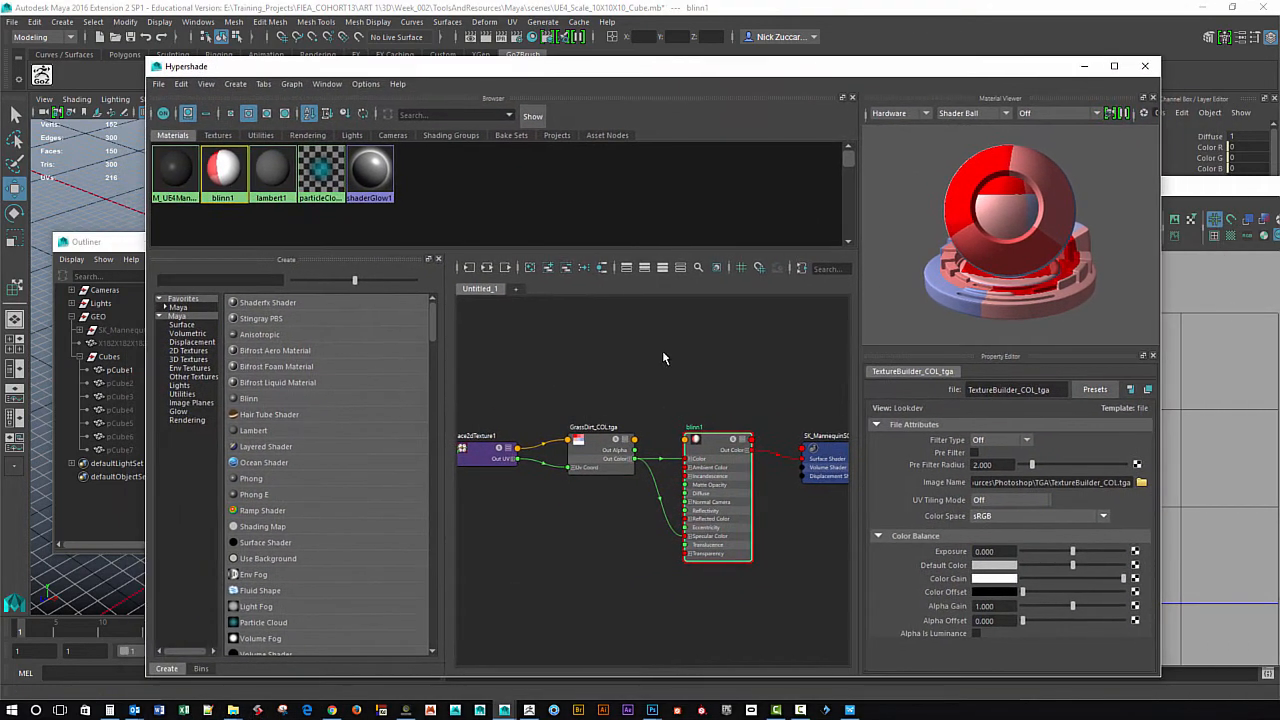
pyautogui.click(604, 450)
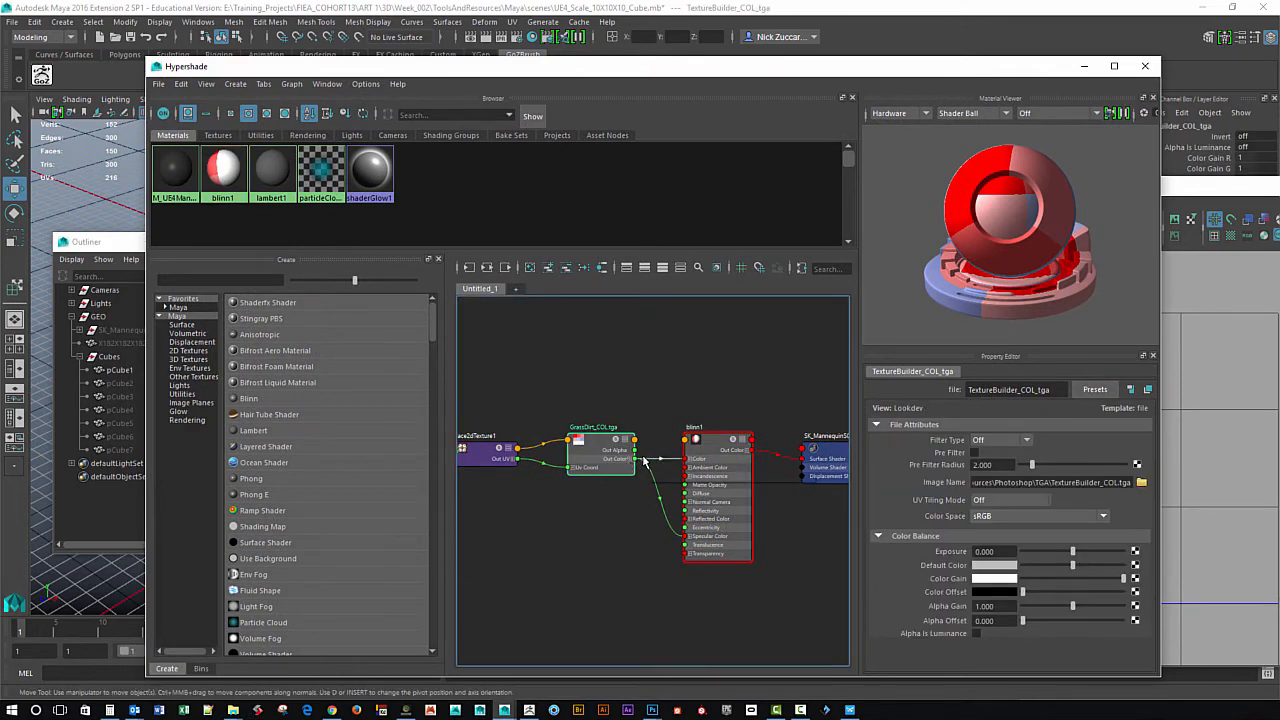
pyautogui.moveTo(467, 75); pyautogui.dragTo(429, 191)
pyautogui.click(948, 557)
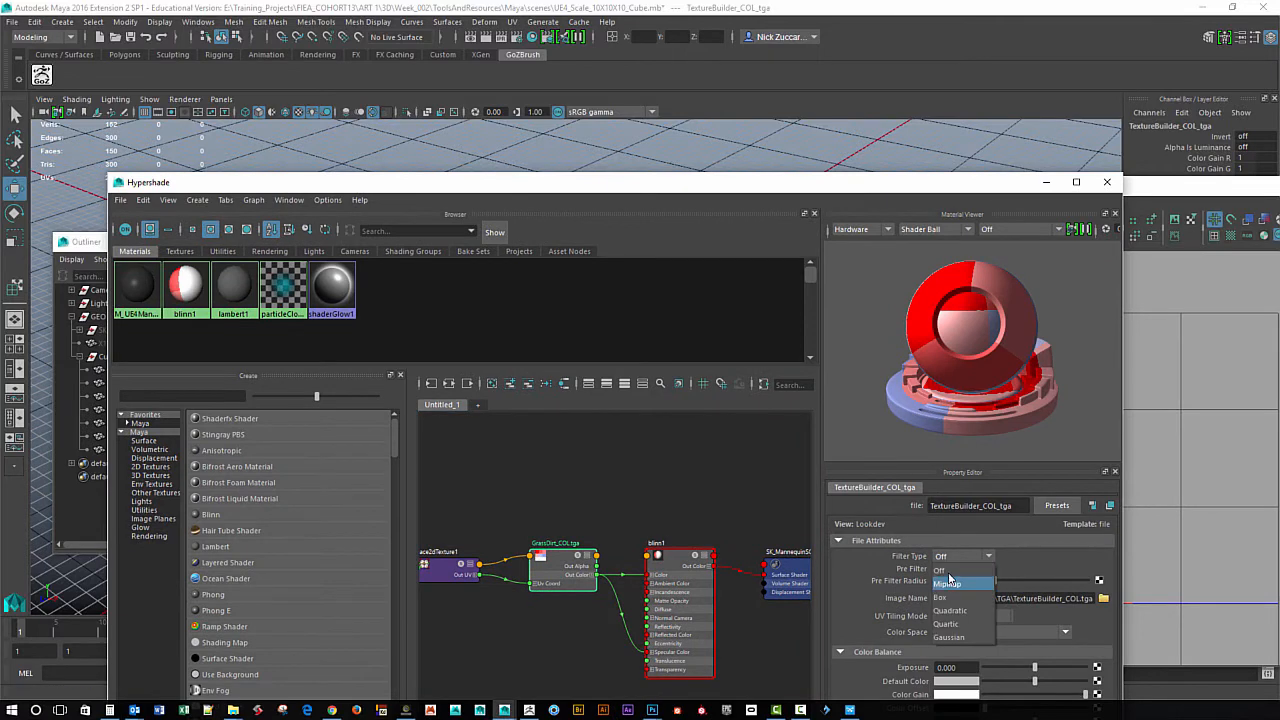
pyautogui.click(950, 572)
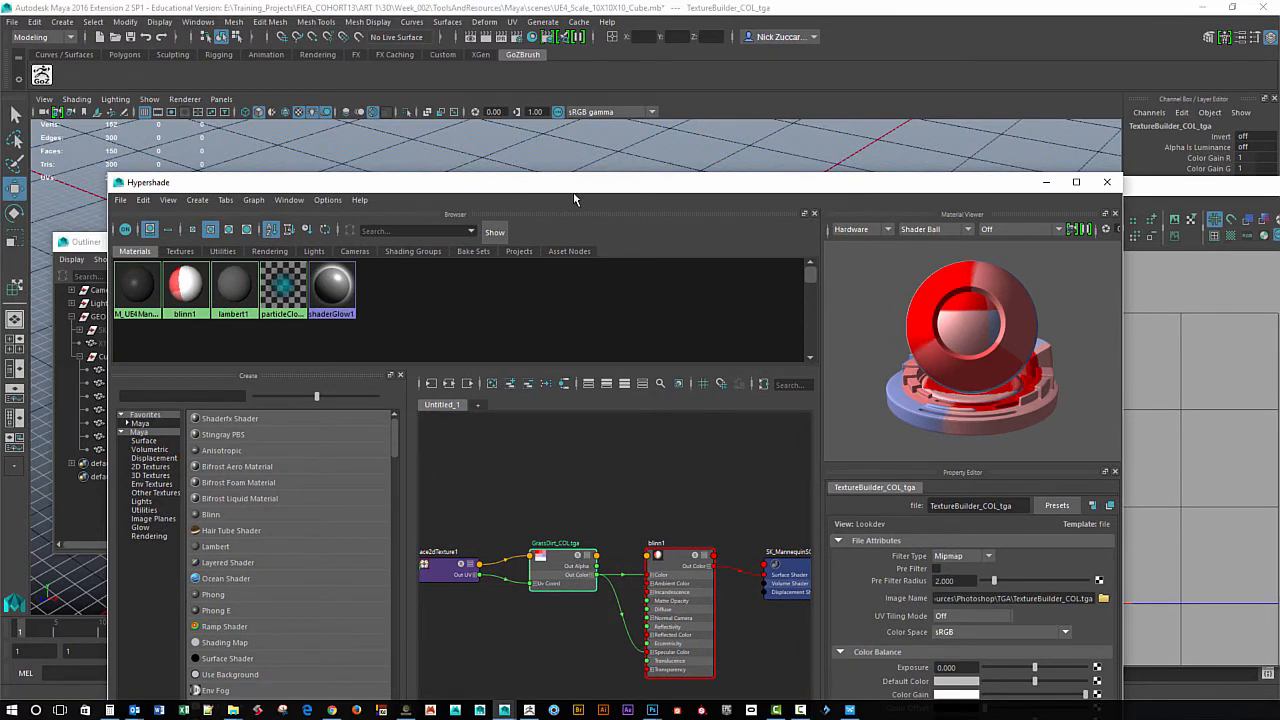
pyautogui.moveTo(573, 192); pyautogui.dragTo(545, 411)
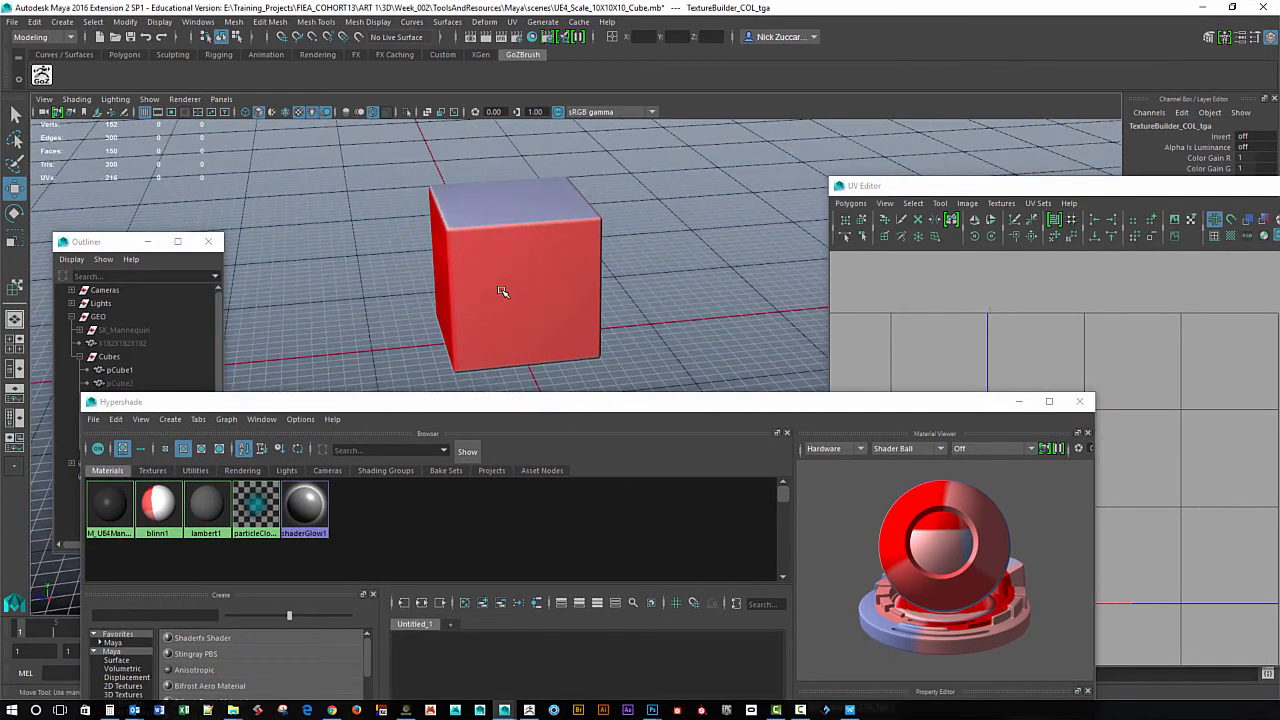
pyautogui.keyDown('alt'); pyautogui.moveTo(502, 291); pyautogui.dragTo(660, 300, button='right'); pyautogui.keyUp('alt')
pyautogui.keyDown('alt'); pyautogui.moveTo(660, 300); pyautogui.dragTo(622, 316); pyautogui.keyUp('alt')
# Set the TextureBuilder texture's filter type to Off and close the Hypershade.
pyautogui.click(866, 660)
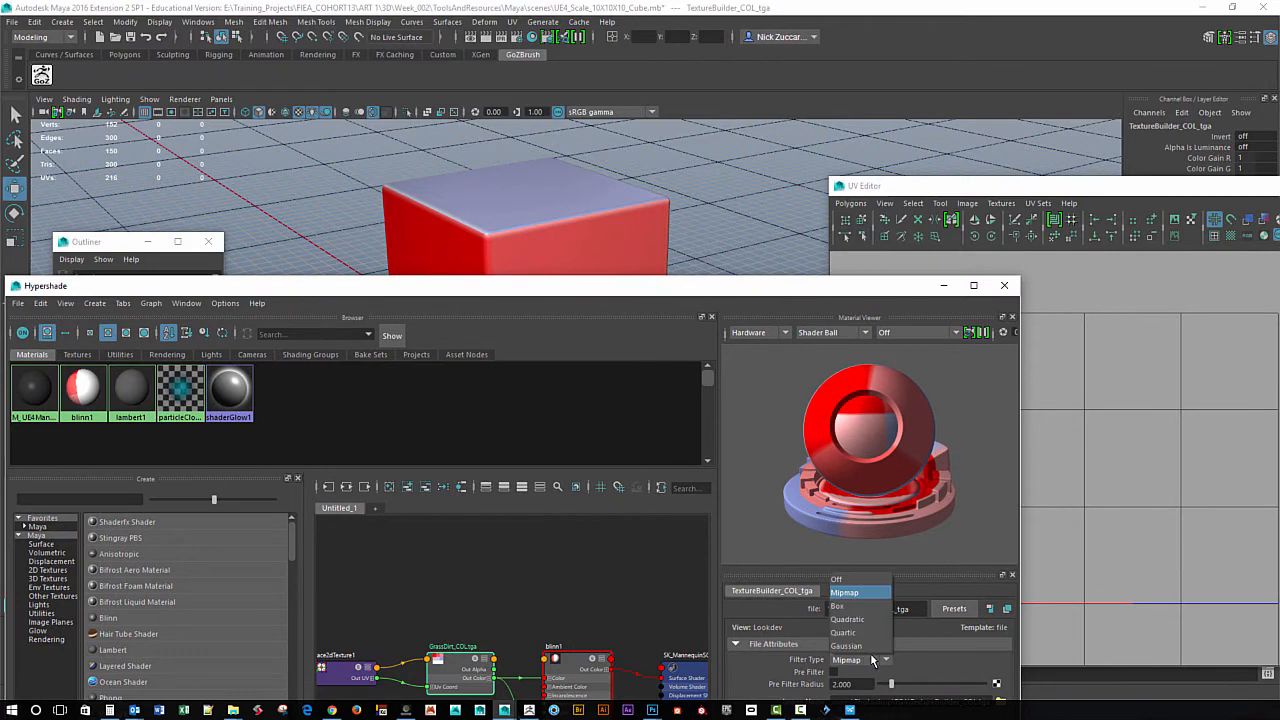
pyautogui.click(849, 579)
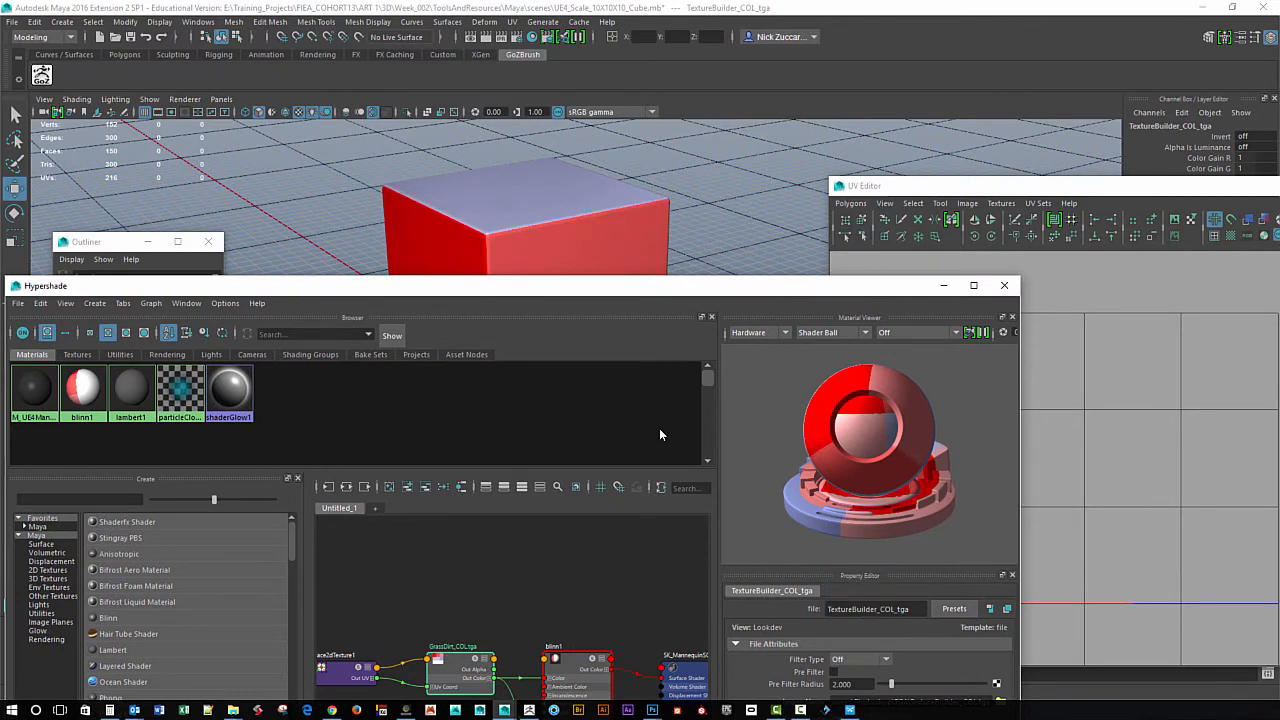
pyautogui.keyDown('alt'); pyautogui.moveTo(652, 234); pyautogui.dragTo(556, 240); pyautogui.keyUp('alt')
pyautogui.click(1004, 285)
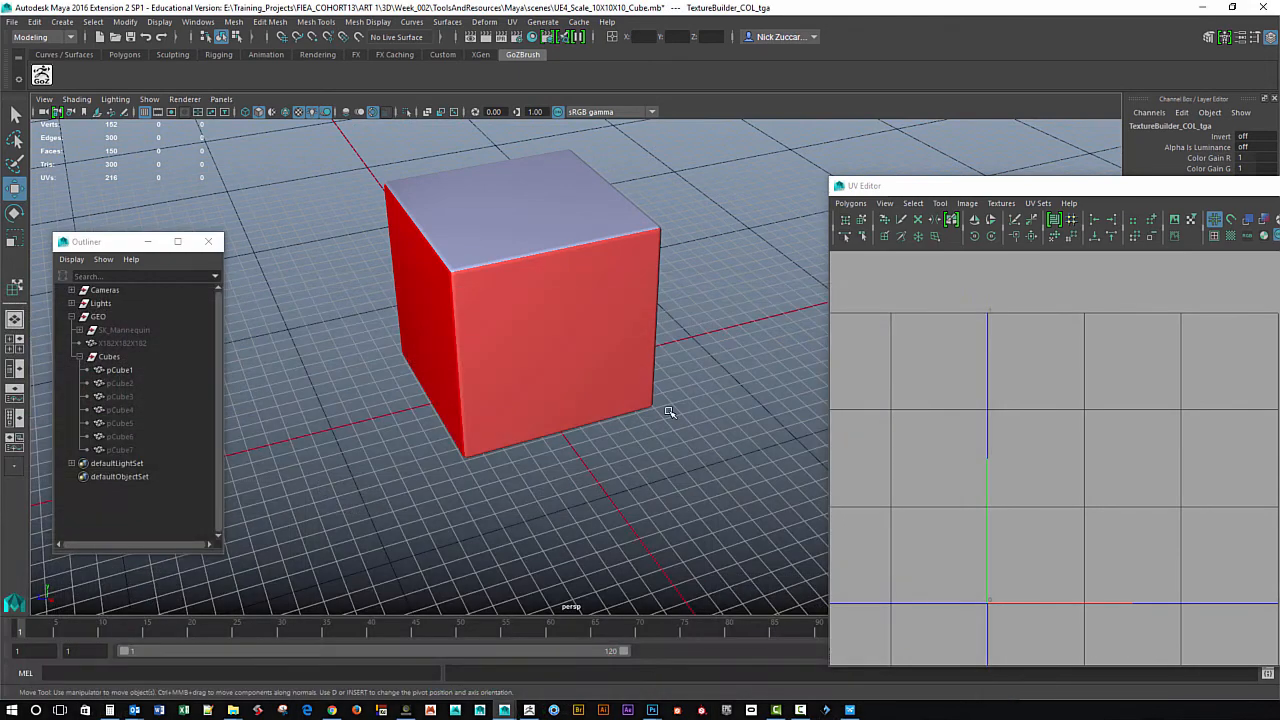
pyautogui.keyDown('alt'); pyautogui.moveTo(509, 436); pyautogui.dragTo(600, 530); pyautogui.keyUp('alt')
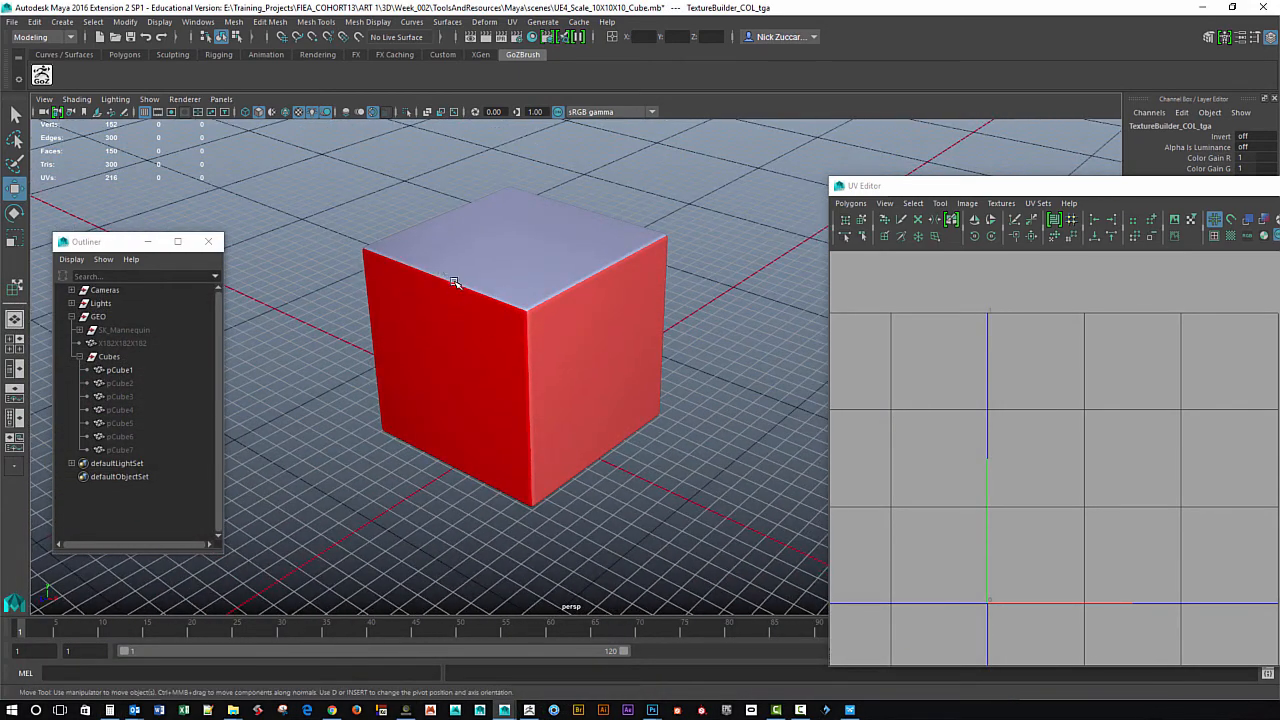
# Toggle the viewport's multisample anti-aliasing off and on to compare the cube's edges.
pyautogui.click(374, 114)
pyautogui.click(374, 114)
pyautogui.click(374, 114)
pyautogui.click(373, 110)
pyautogui.moveTo(540, 512)
pyautogui.keyDown('alt'); pyautogui.mouseDown()
pyautogui.moveTo(523, 491)
pyautogui.moveTo(533, 498)
pyautogui.mouseUp(); pyautogui.keyUp('alt')
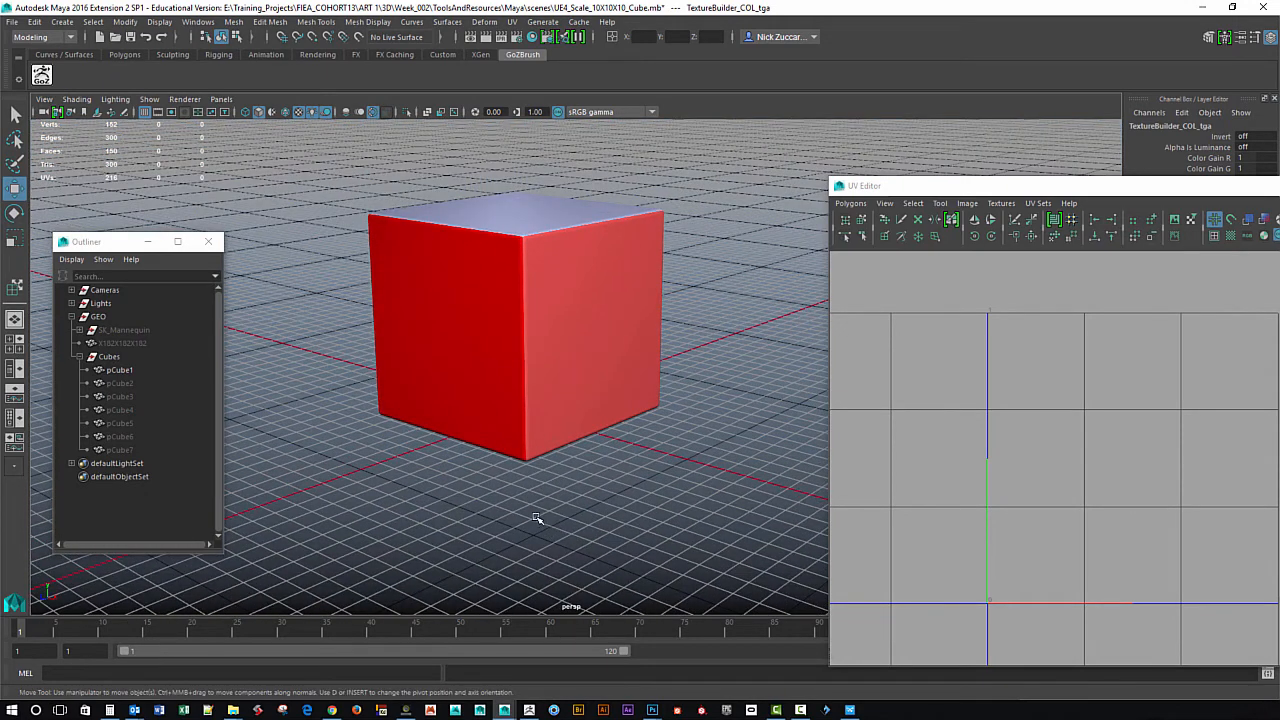
# Switch to Photoshop and place GrassDirt_COL.psd beside TextureBuilder.psd for comparison.
pyautogui.moveTo(651, 712)
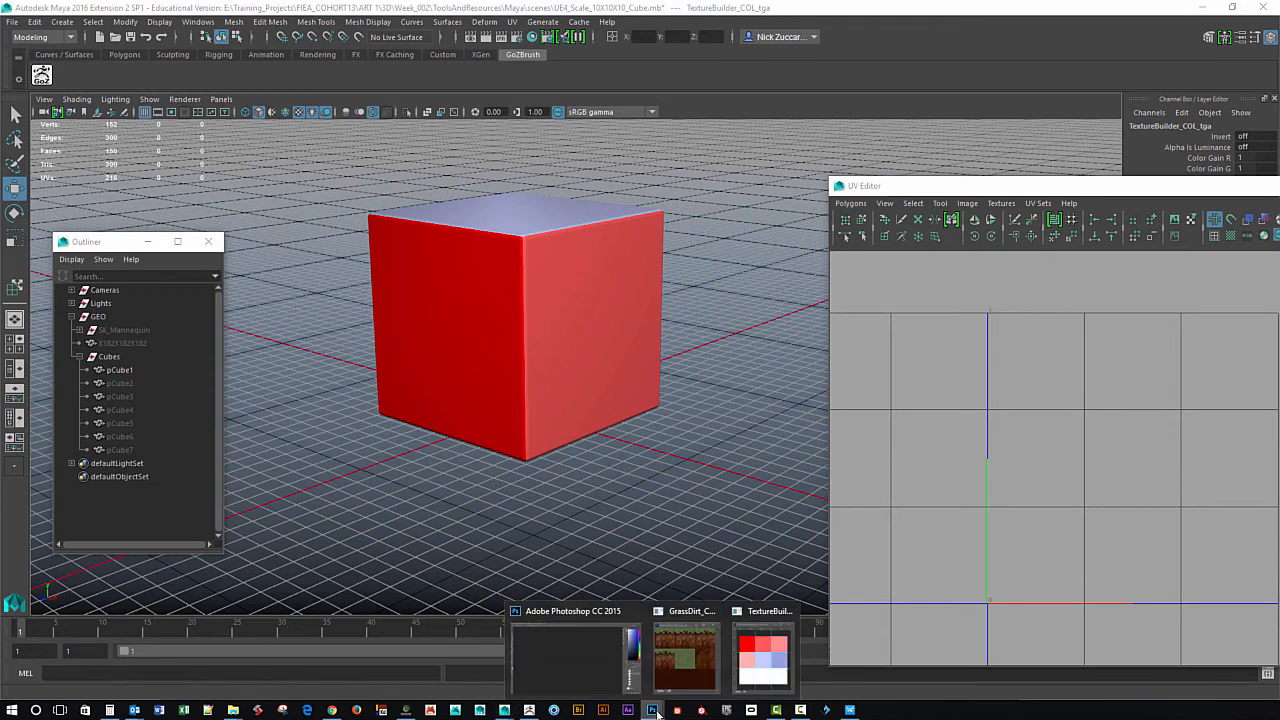
pyautogui.click(716, 669)
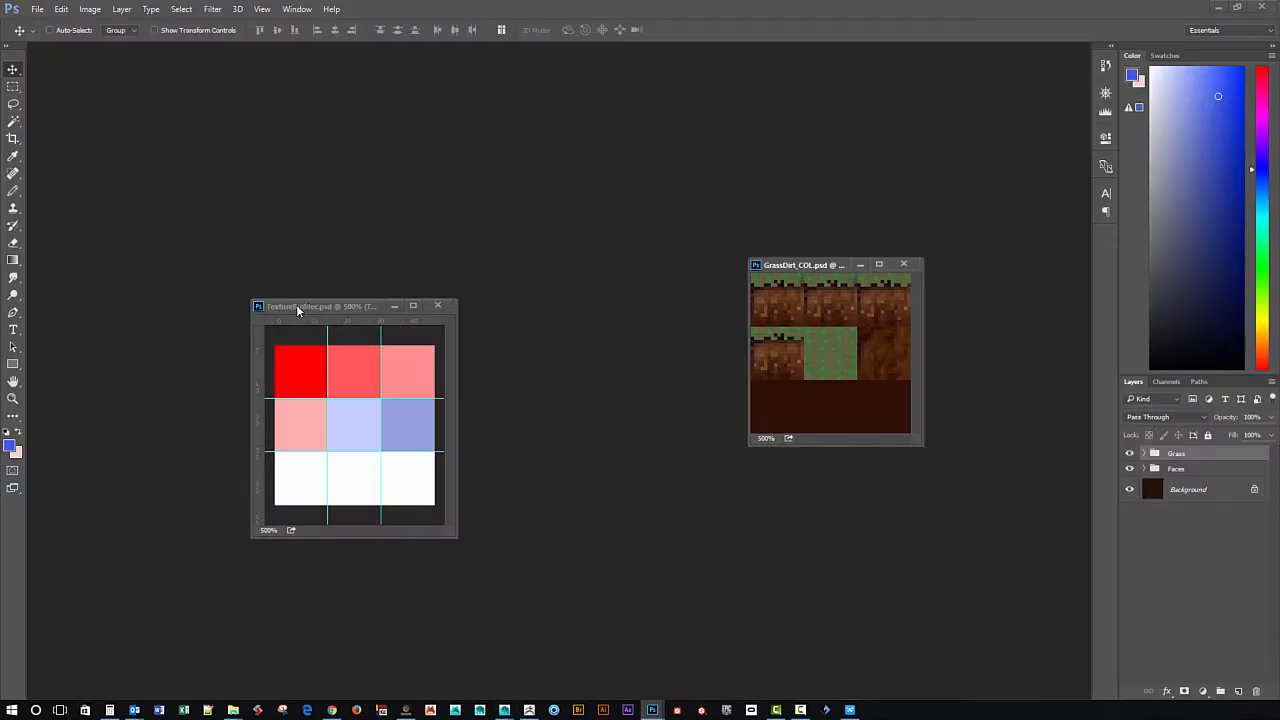
pyautogui.moveTo(296, 309); pyautogui.dragTo(292, 310)
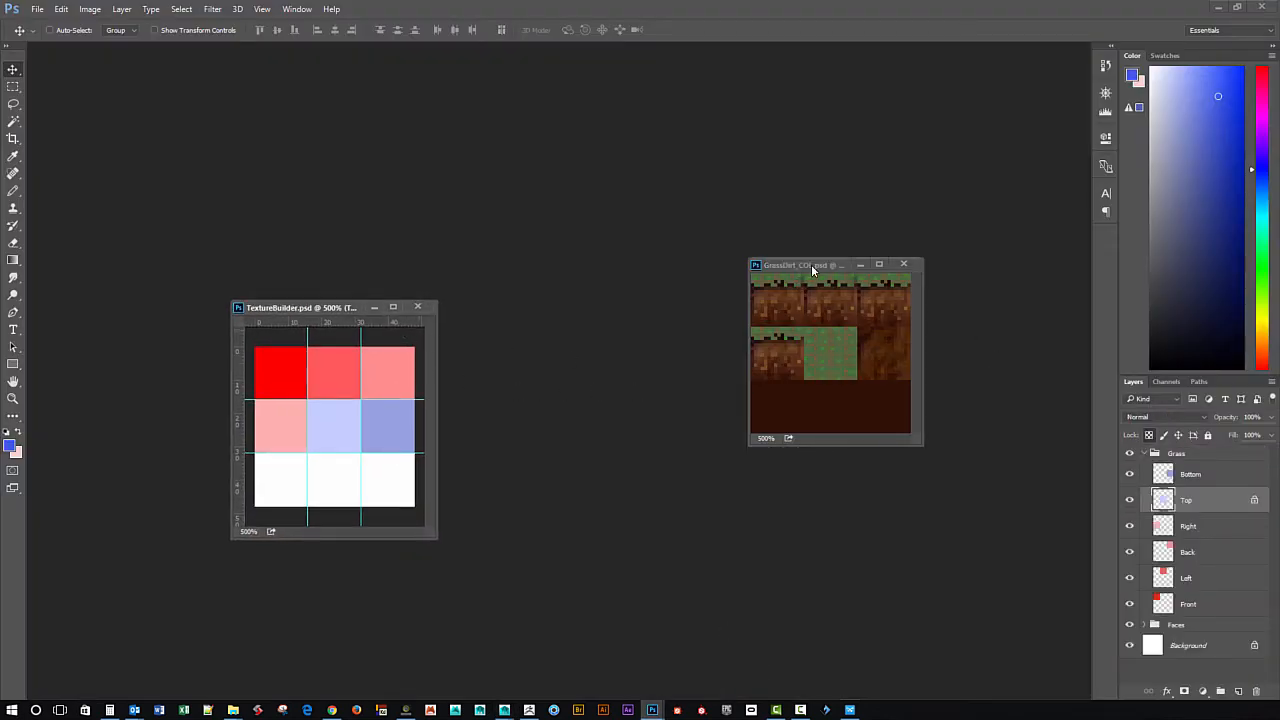
pyautogui.moveTo(811, 264); pyautogui.dragTo(530, 337)
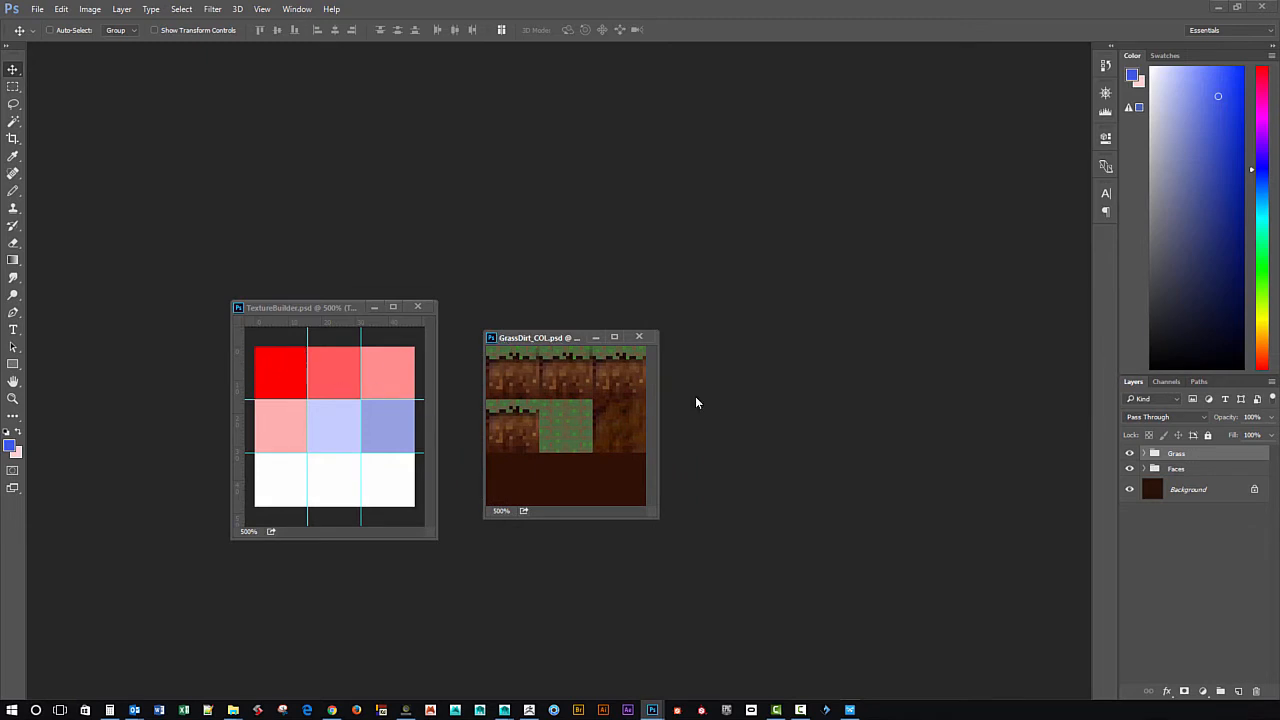
# Toggle the Grass group's visibility in GrassDirt_COL.psd, then expand Grass and its Front subgroup to show the layers.
pyautogui.click(1129, 455)
pyautogui.click(1129, 455)
pyautogui.click(1130, 455)
pyautogui.click(1130, 455)
pyautogui.click(1144, 455)
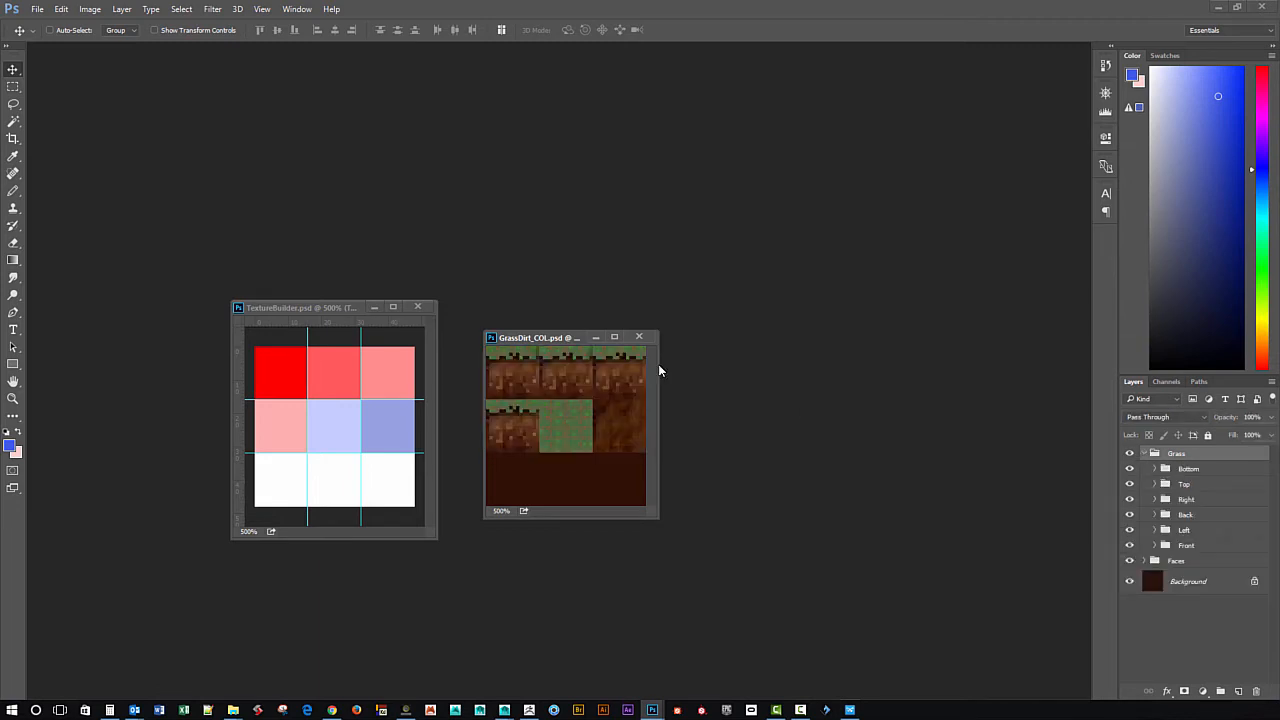
pyautogui.click(1154, 545)
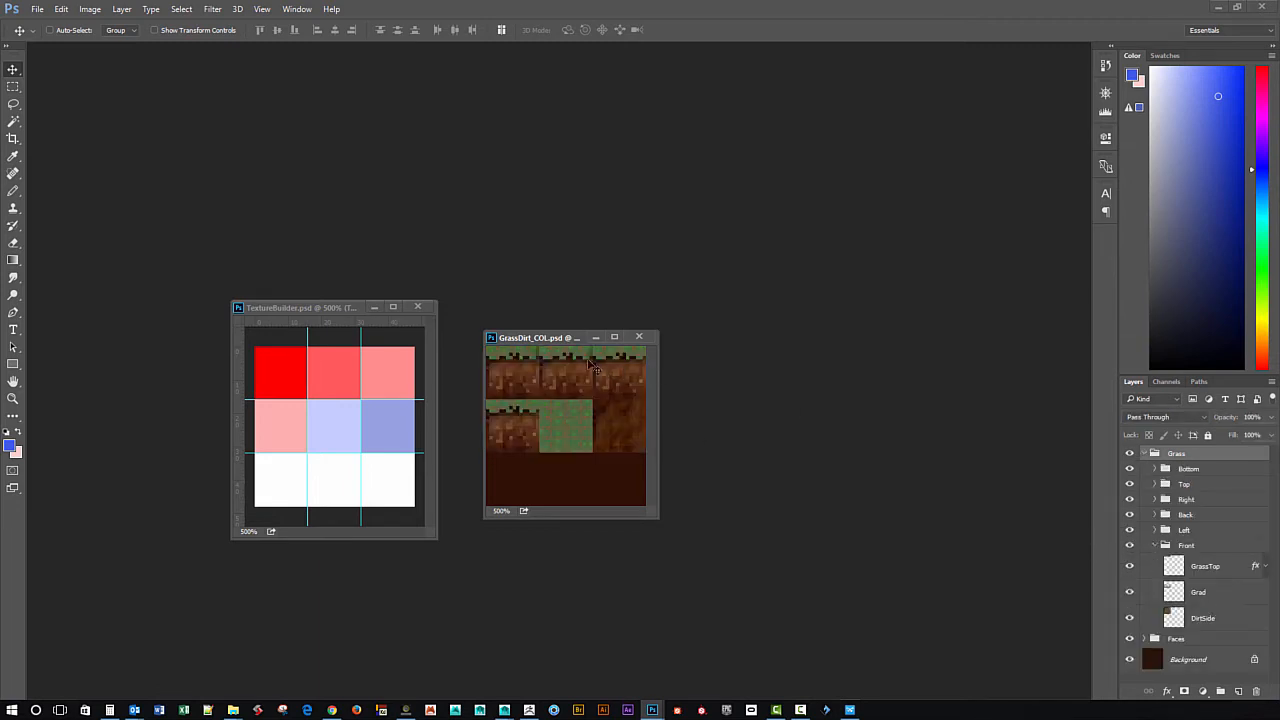
# Enlarge the GrassDirt_COL.psd window, view the whole texture at 1600% and activate the Brush tool.
pyautogui.moveTo(560, 331); pyautogui.dragTo(557, 245)
pyautogui.moveTo(658, 516); pyautogui.dragTo(908, 586)
pyautogui.hotkey('ctrl', '+')
pyautogui.hotkey('ctrl', '+')
pyautogui.hotkey('ctrl', '+')
pyautogui.hotkey('ctrl', '+')
pyautogui.hotkey('ctrl', '+')
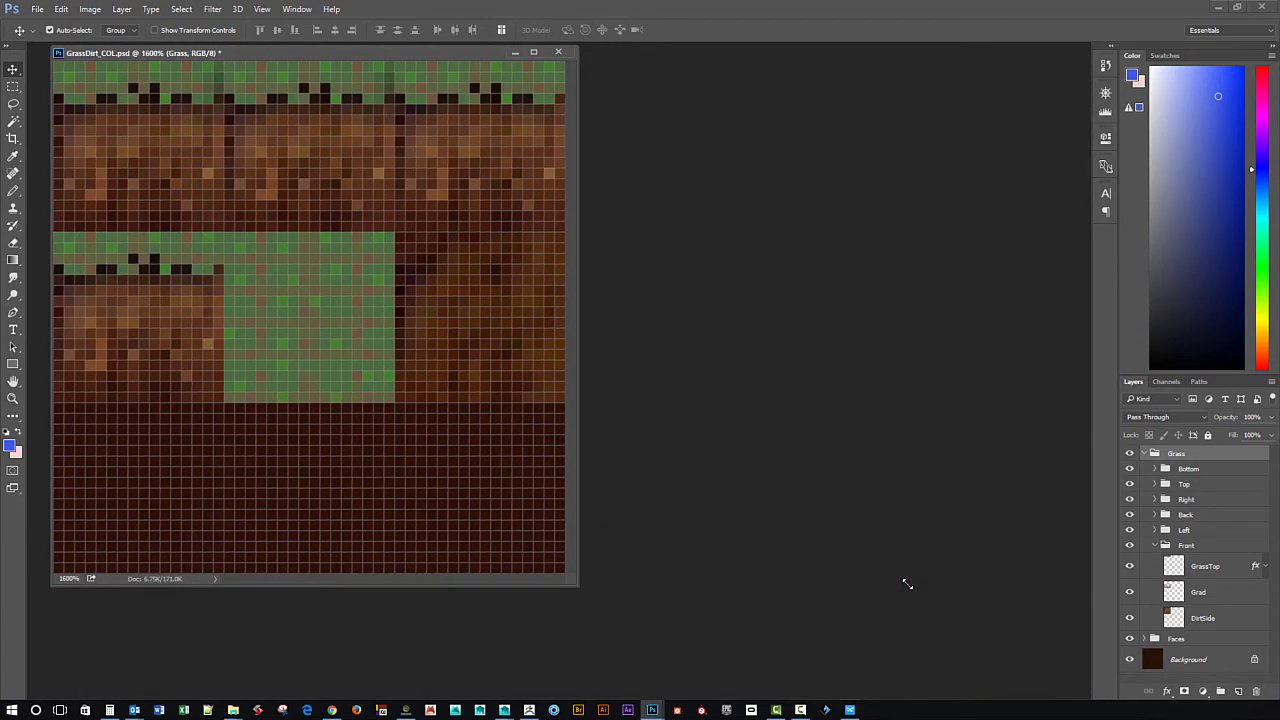
pyautogui.hotkey('ctrl', '+')
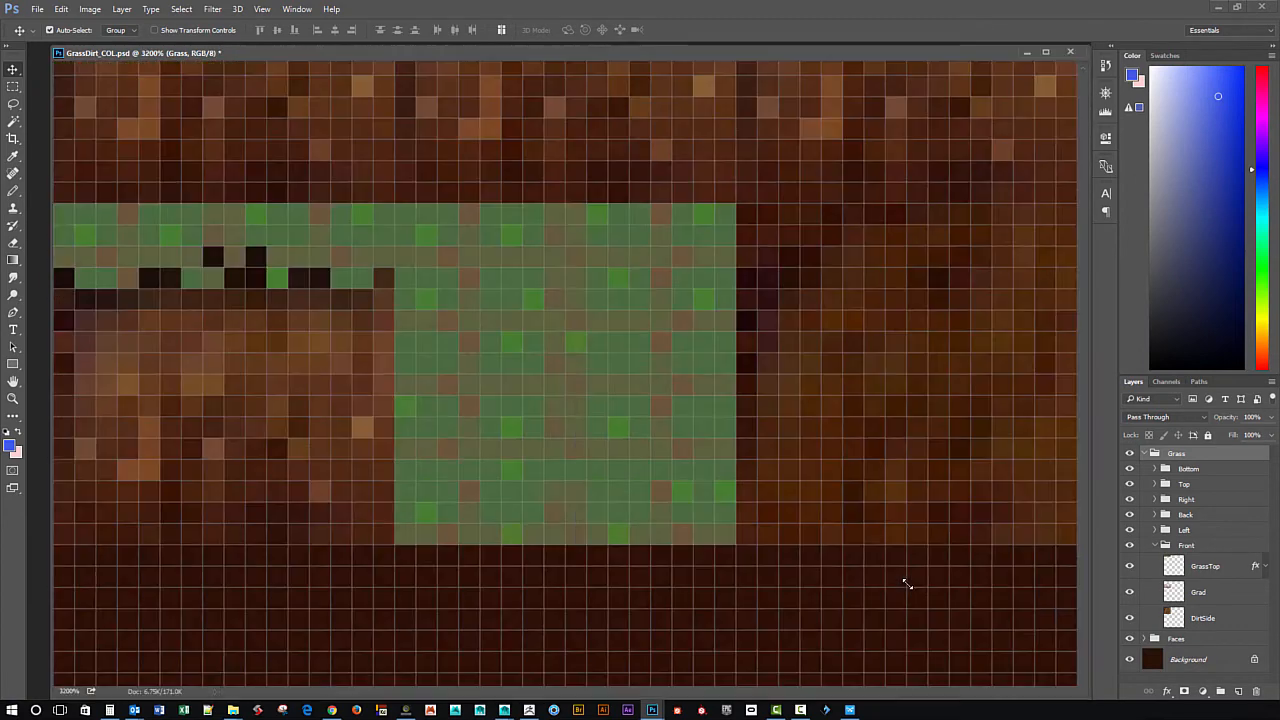
pyautogui.hotkey('ctrl', '-')
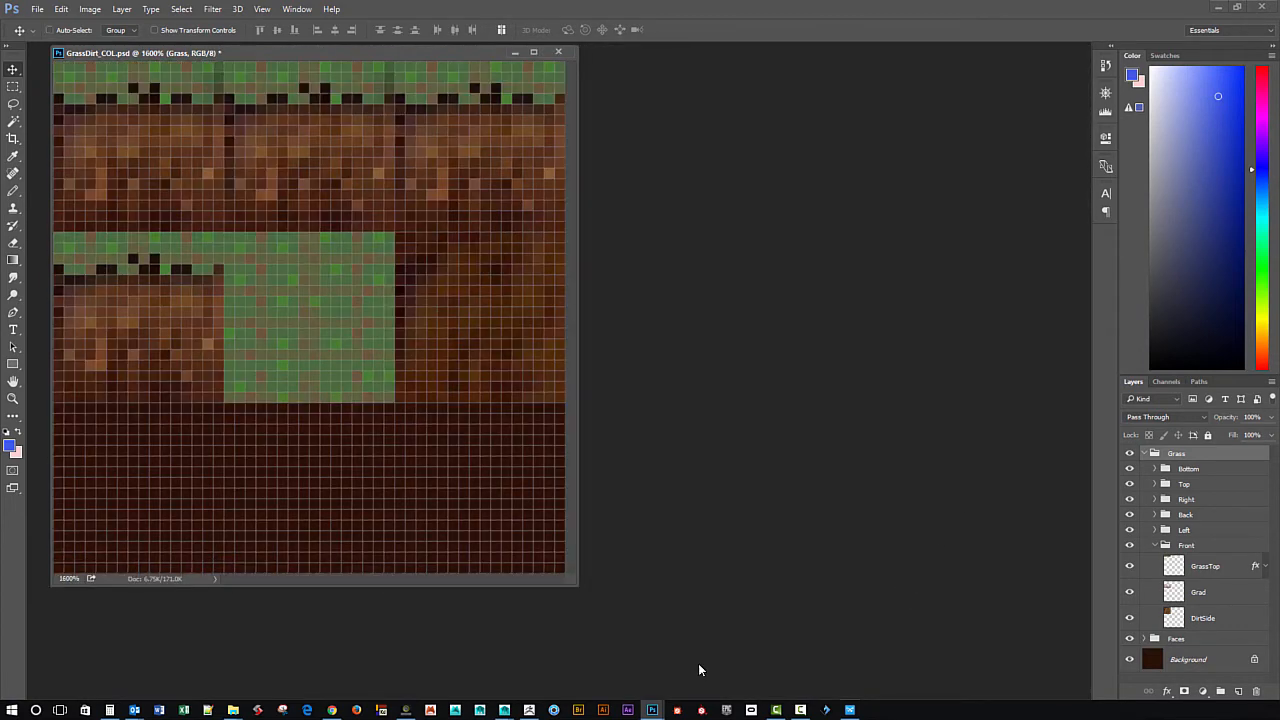
pyautogui.moveTo(576, 588); pyautogui.dragTo(843, 626)
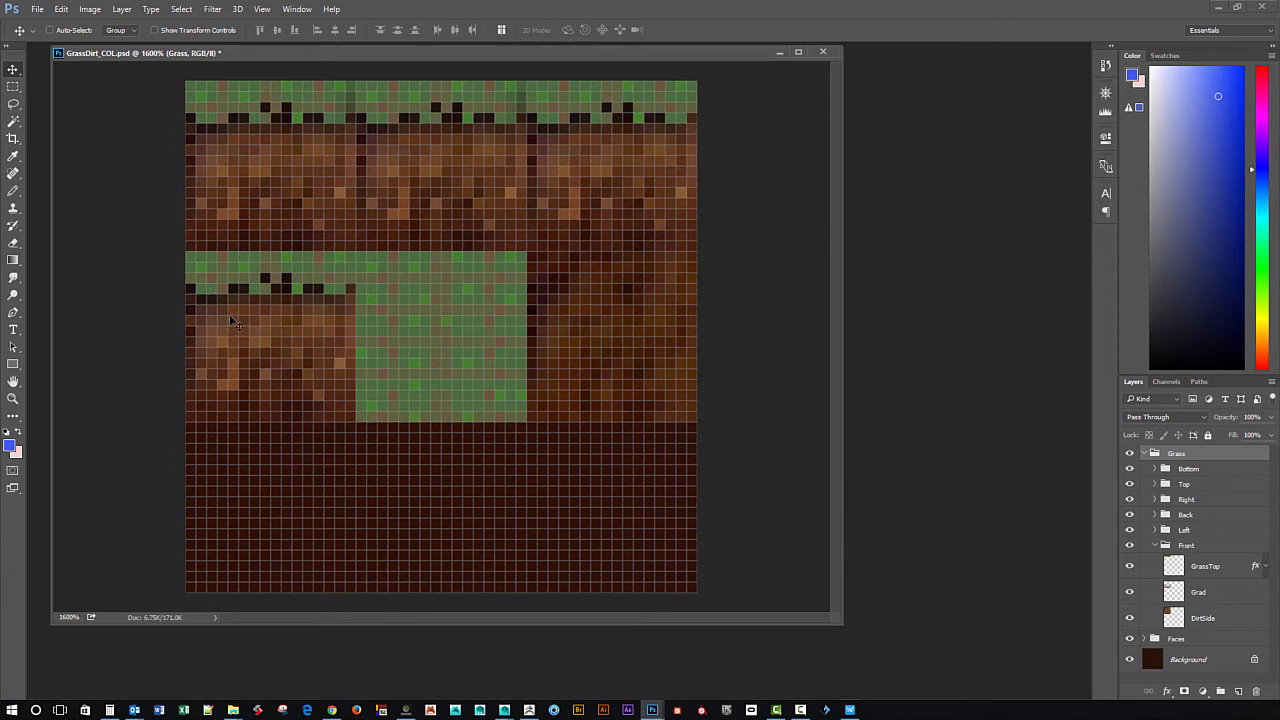
pyautogui.press('b')
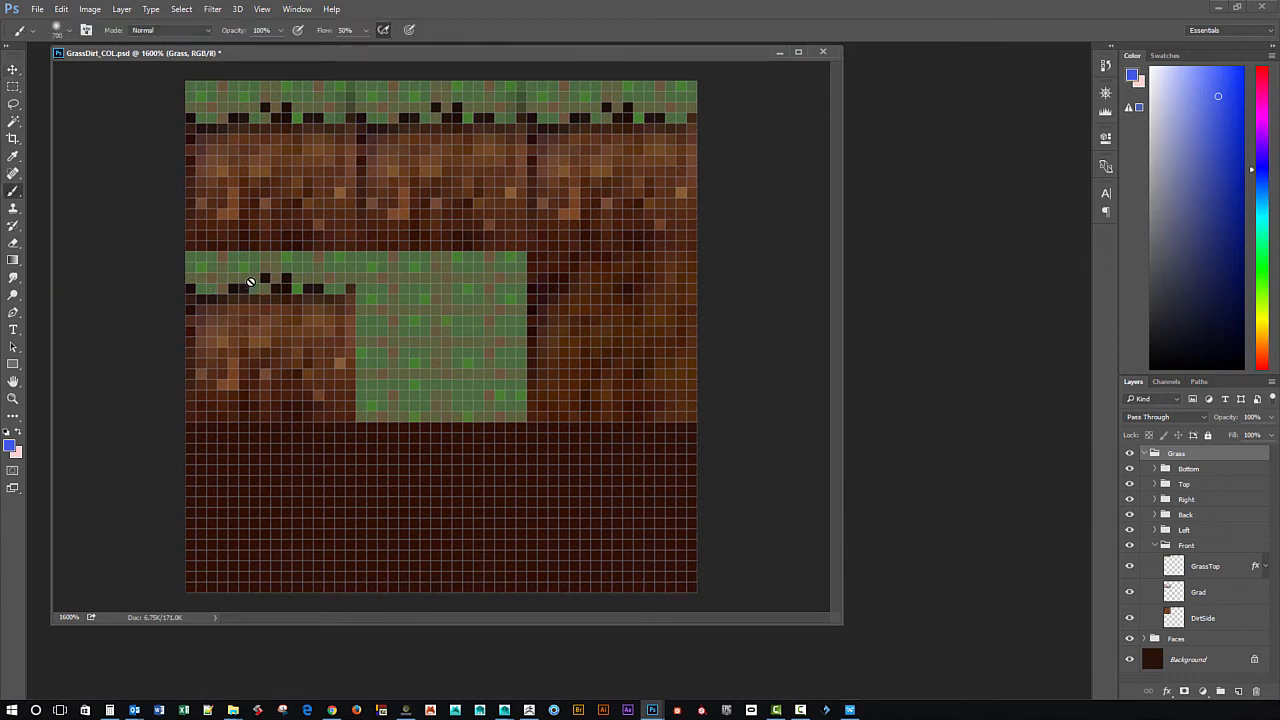
# Select the DirtSide layer in the Front subgroup and activate the Pencil tool.
pyautogui.click(1174, 619)
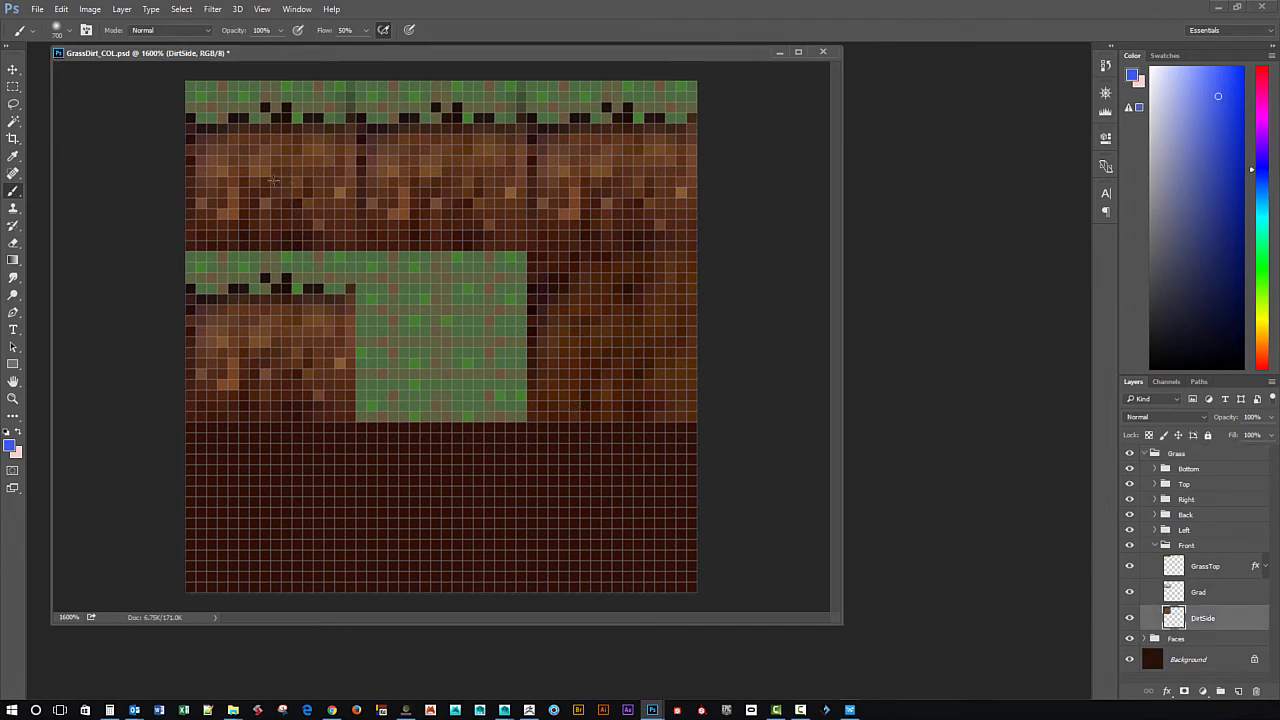
pyautogui.click(14, 193)
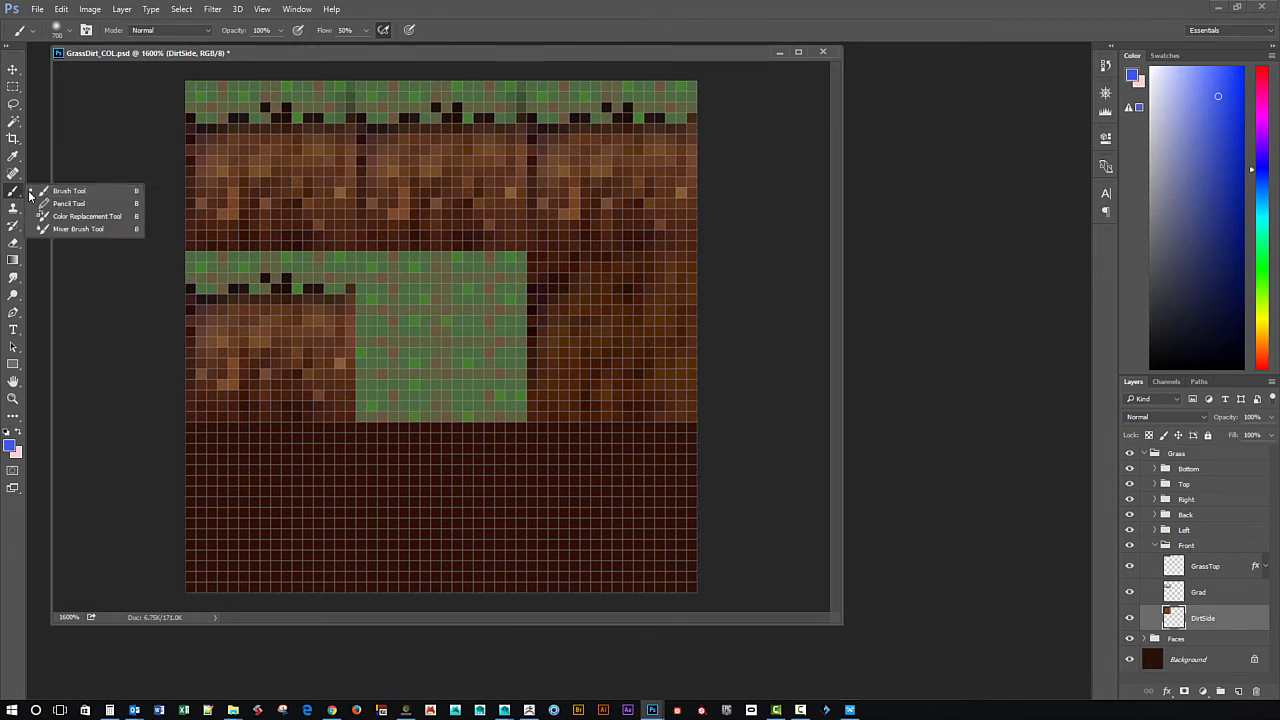
pyautogui.click(60, 203)
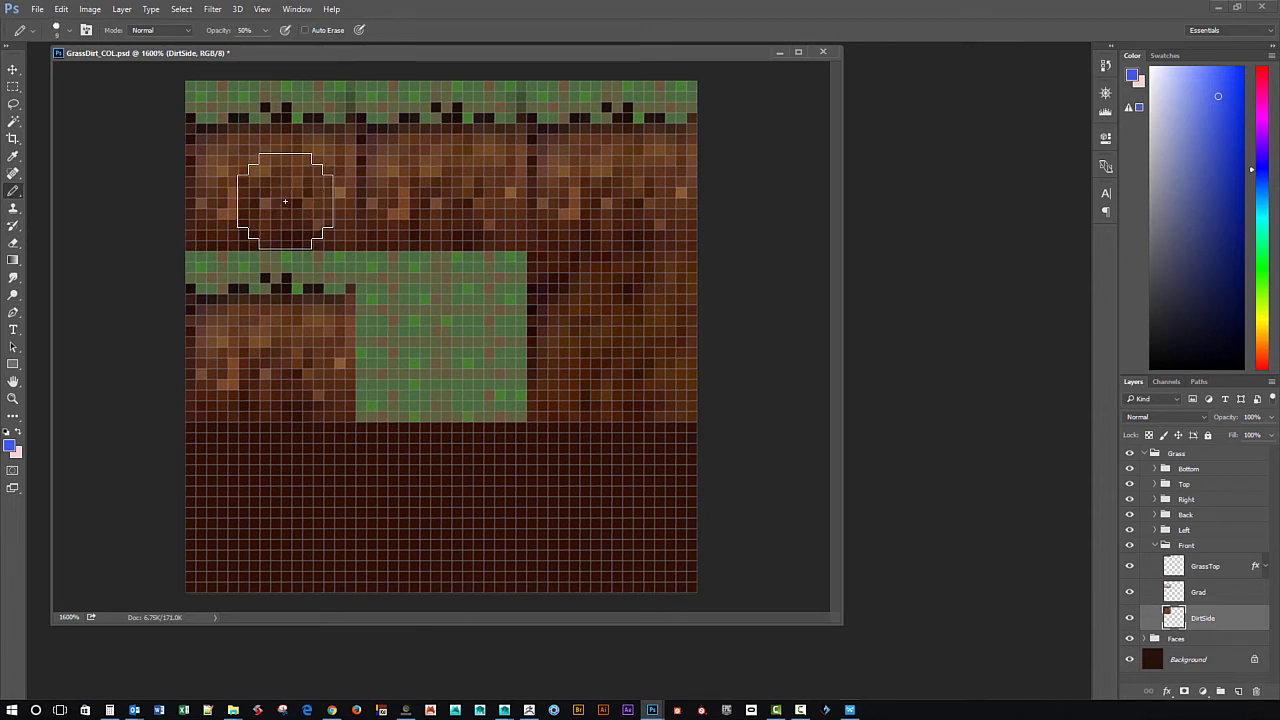
# Reduce the Pencil tool's size to 1 px and check its size and hardness in the brush settings.
pyautogui.press('[')
pyautogui.press('[')
pyautogui.press('[')
pyautogui.press('[')
pyautogui.press('[')
pyautogui.press('[')
pyautogui.press('[')
pyautogui.press('[')
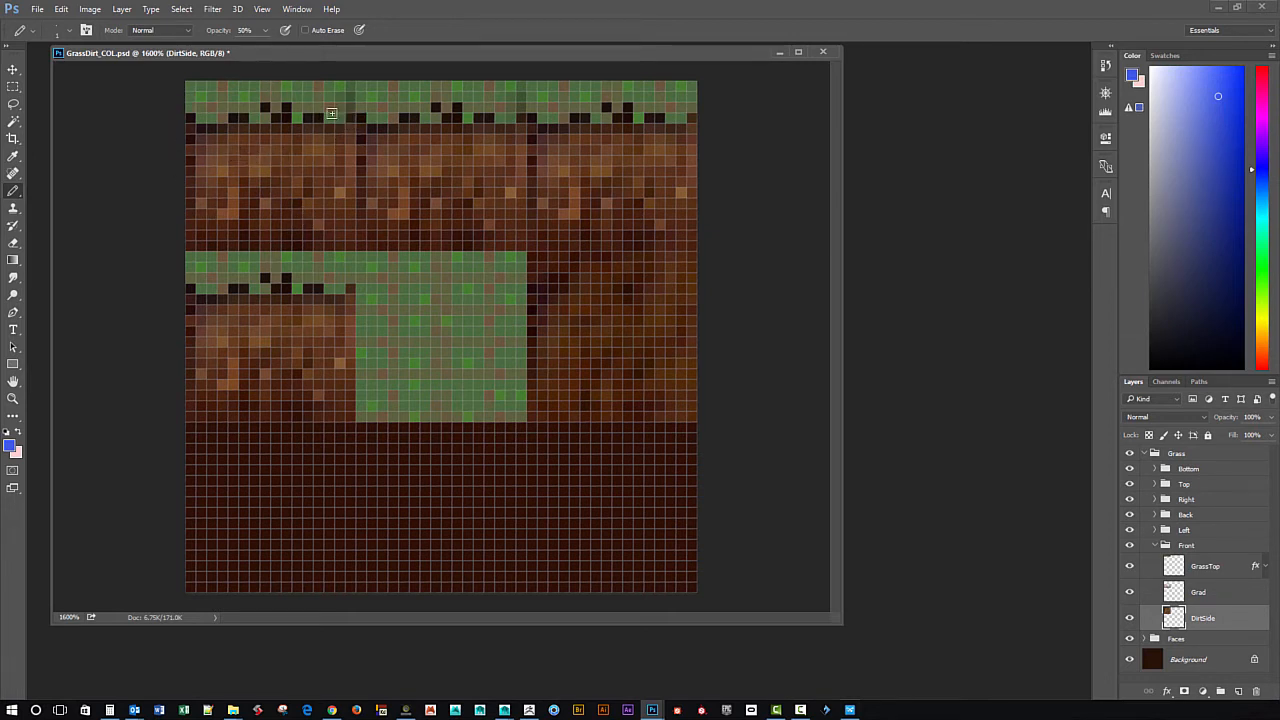
pyautogui.rightClick(362, 345)
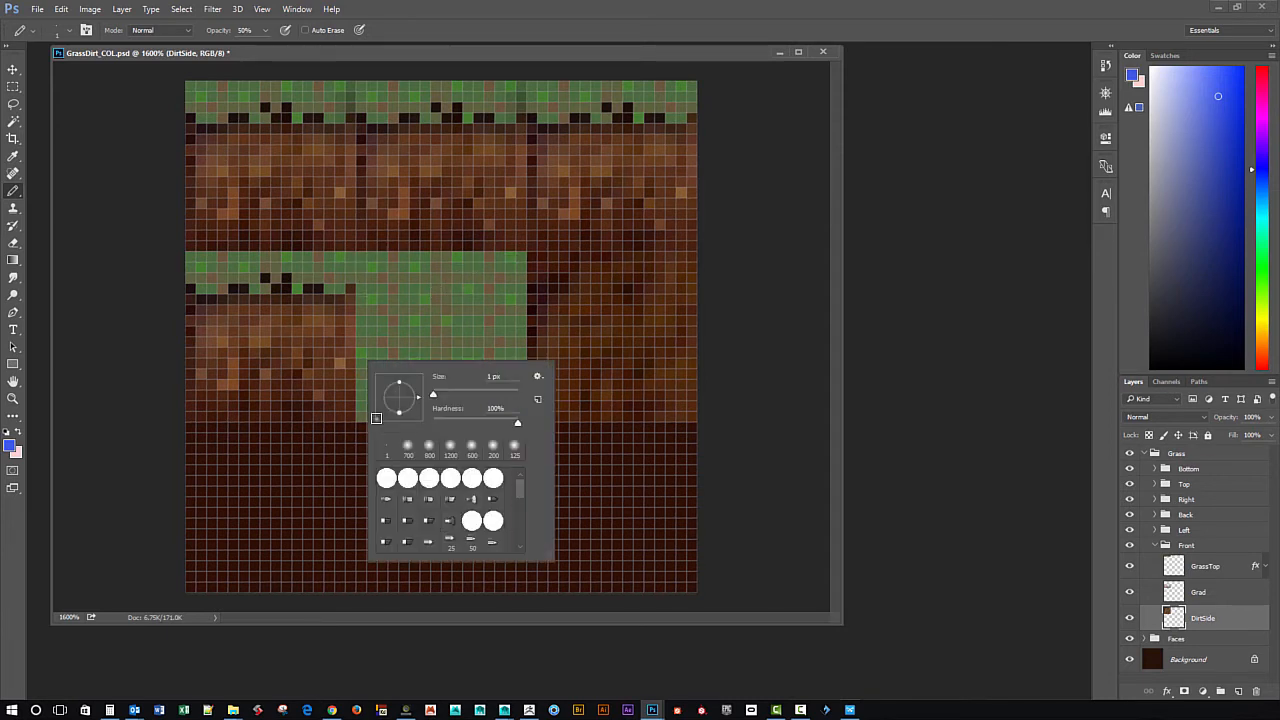
pyautogui.click(779, 246)
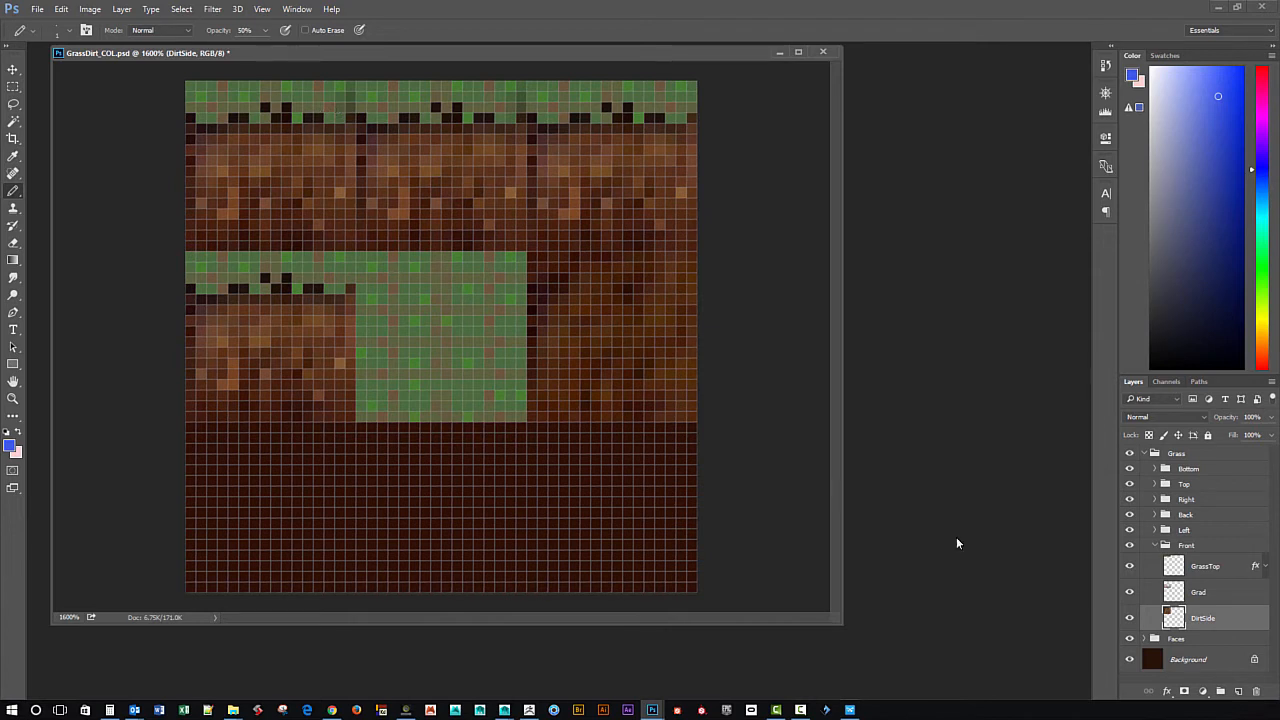
# Hide the Front subgroup's GrassTop and Grad layers, toggle DirtSide off and on, and show GrassTop again.
pyautogui.click(1129, 566)
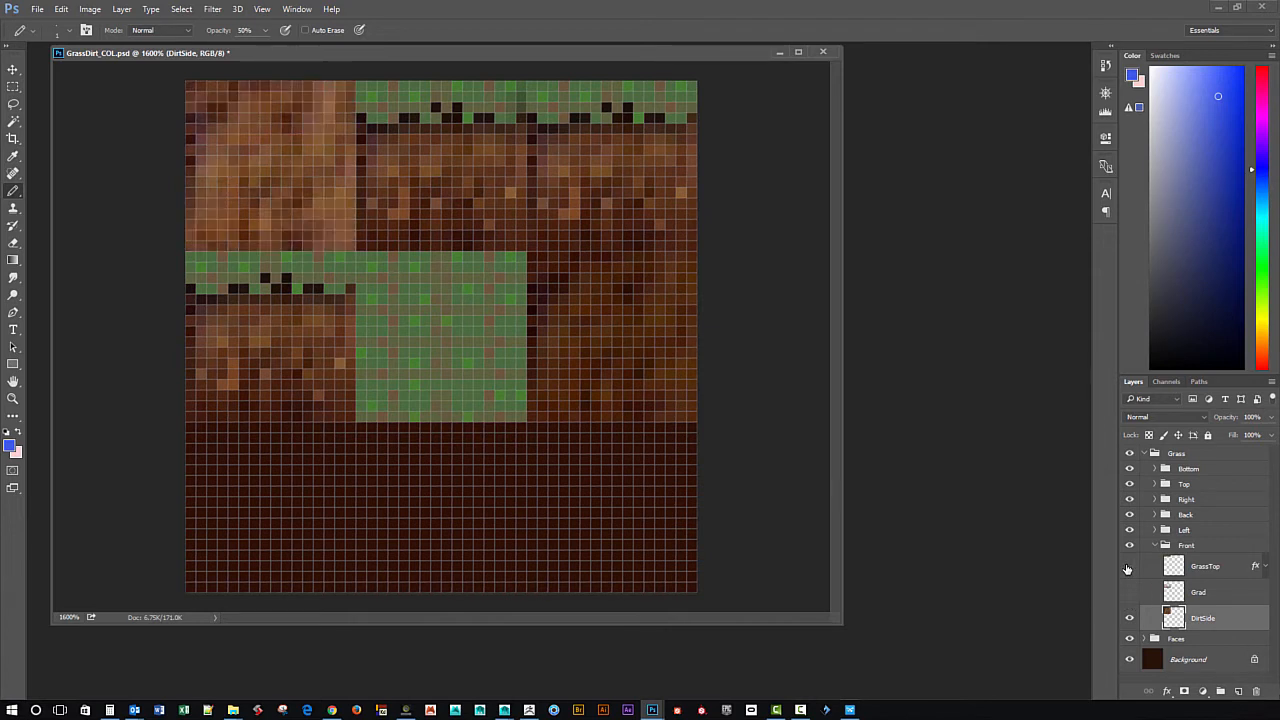
pyautogui.click(1129, 620)
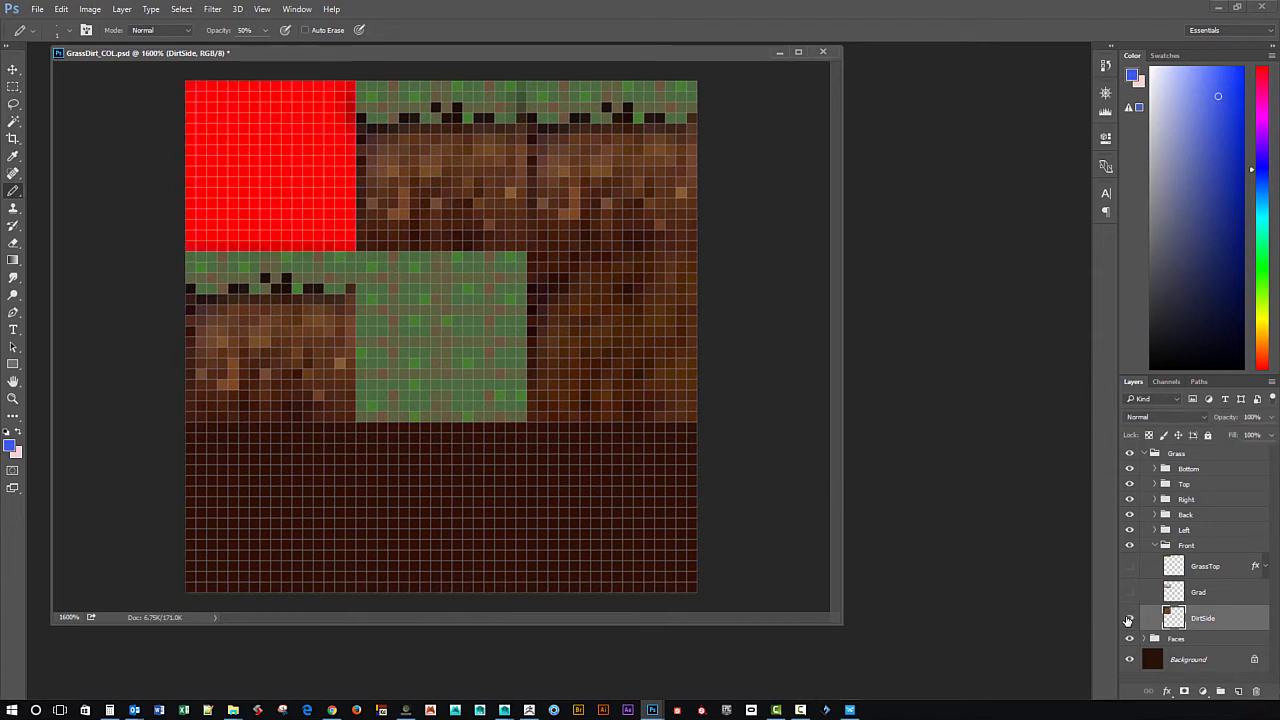
pyautogui.click(1129, 620)
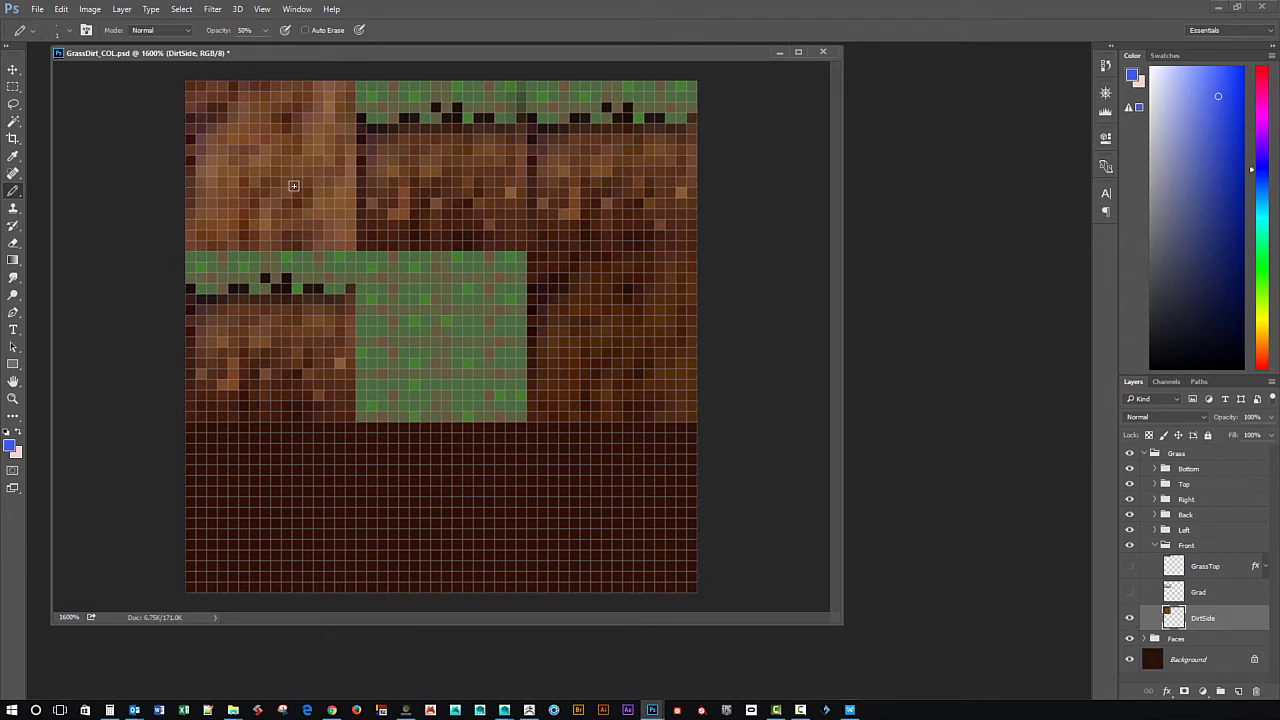
pyautogui.click(1131, 567)
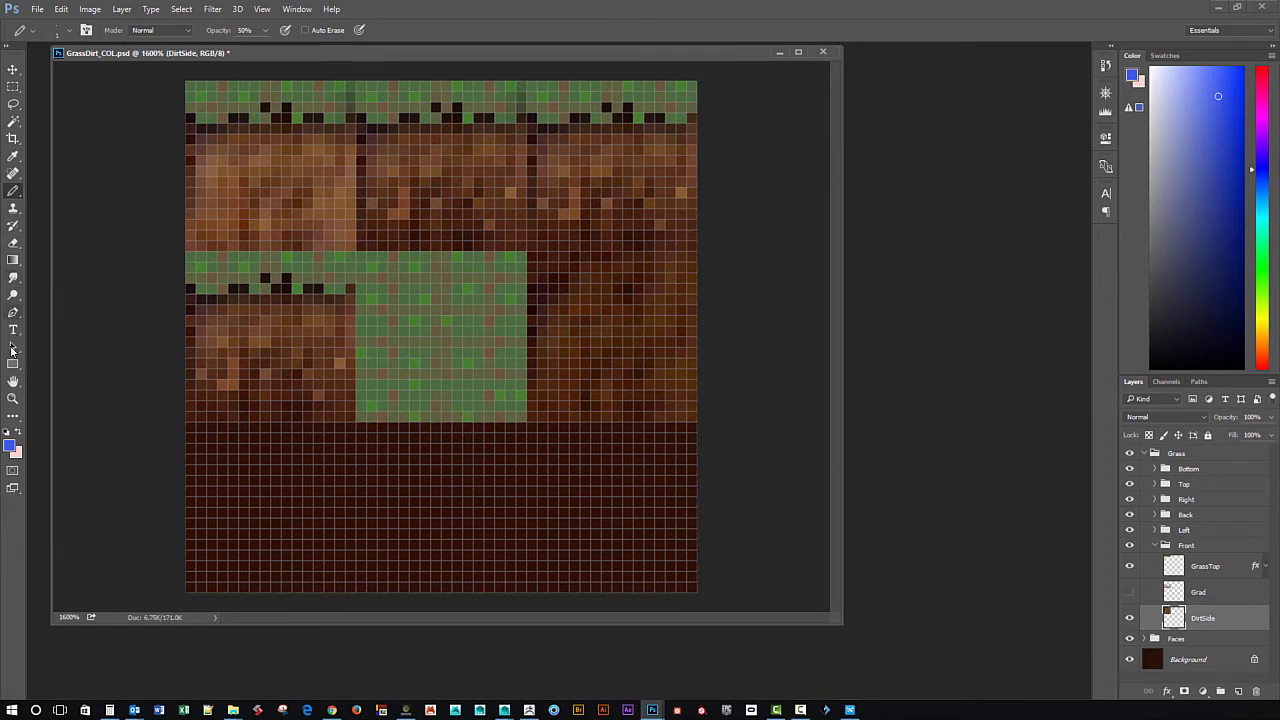
# Activate the Eraser tool and set its mode to Block.
pyautogui.click(16, 246)
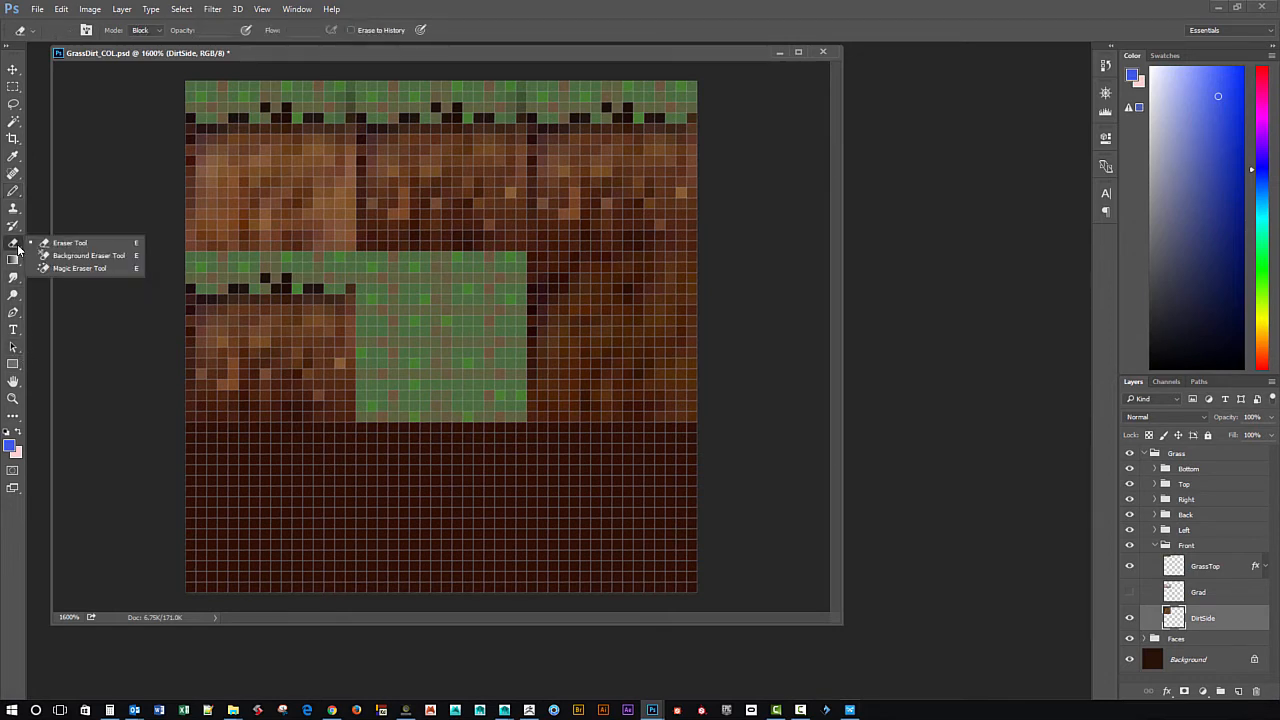
pyautogui.click(159, 37)
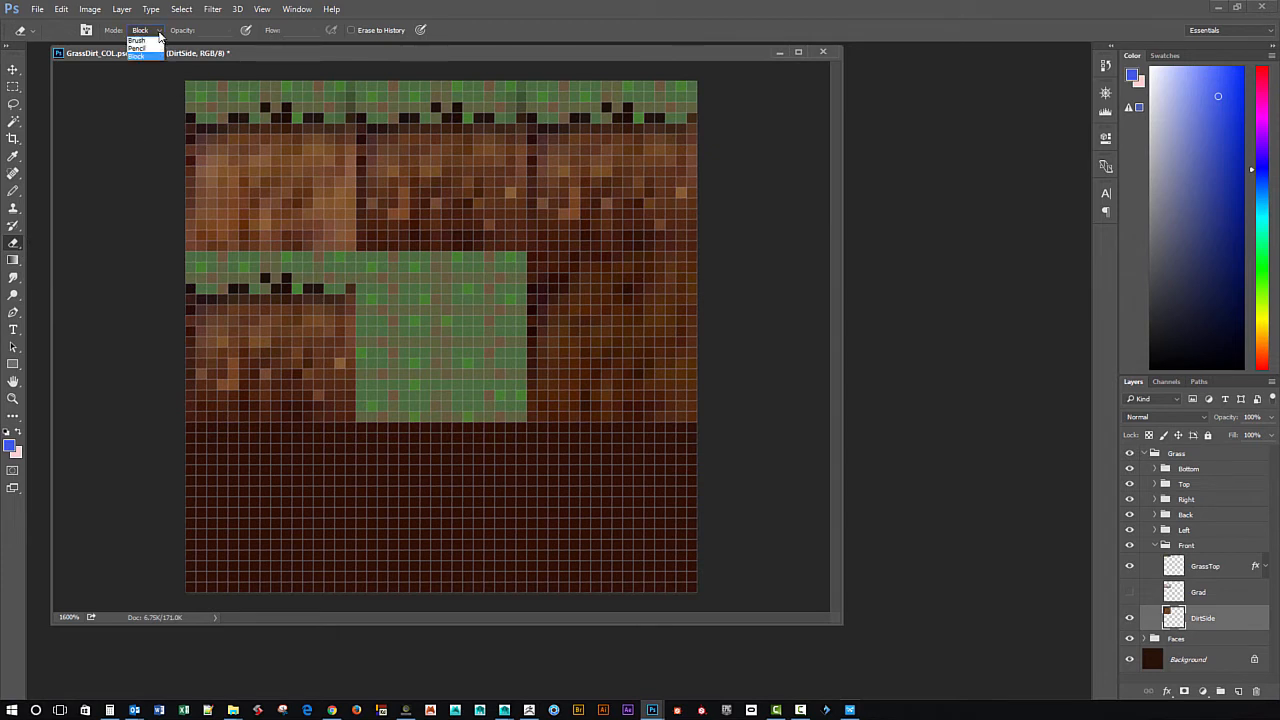
pyautogui.click(157, 36)
pyautogui.click(159, 35)
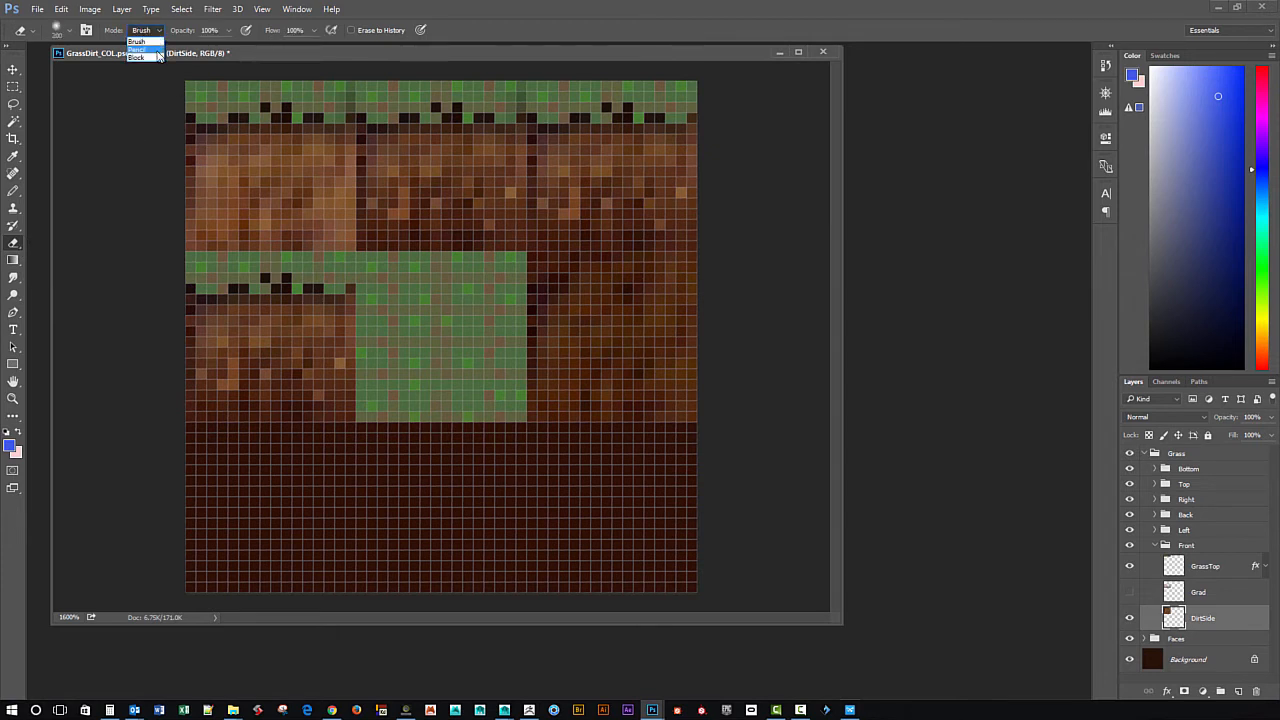
pyautogui.click(157, 58)
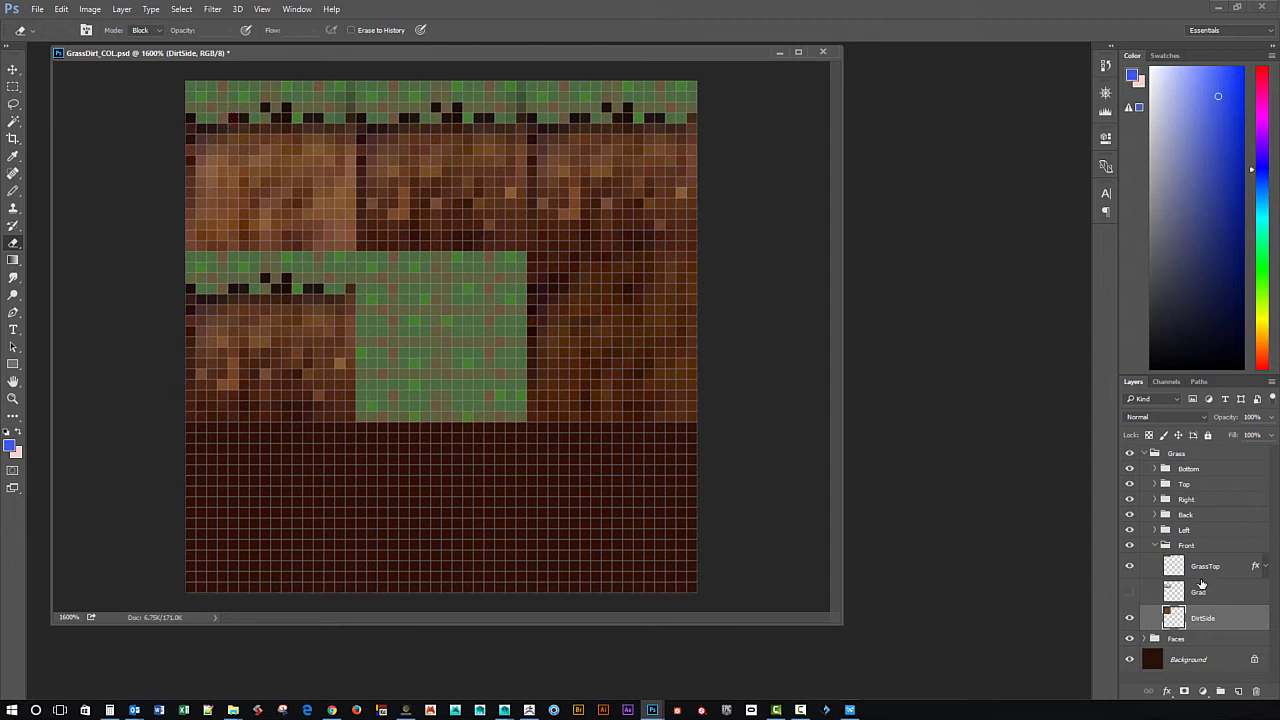
# Select the GrassTop layer and erase a small cluster of pixels from the Front face's grass strip.
pyautogui.click(1174, 568)
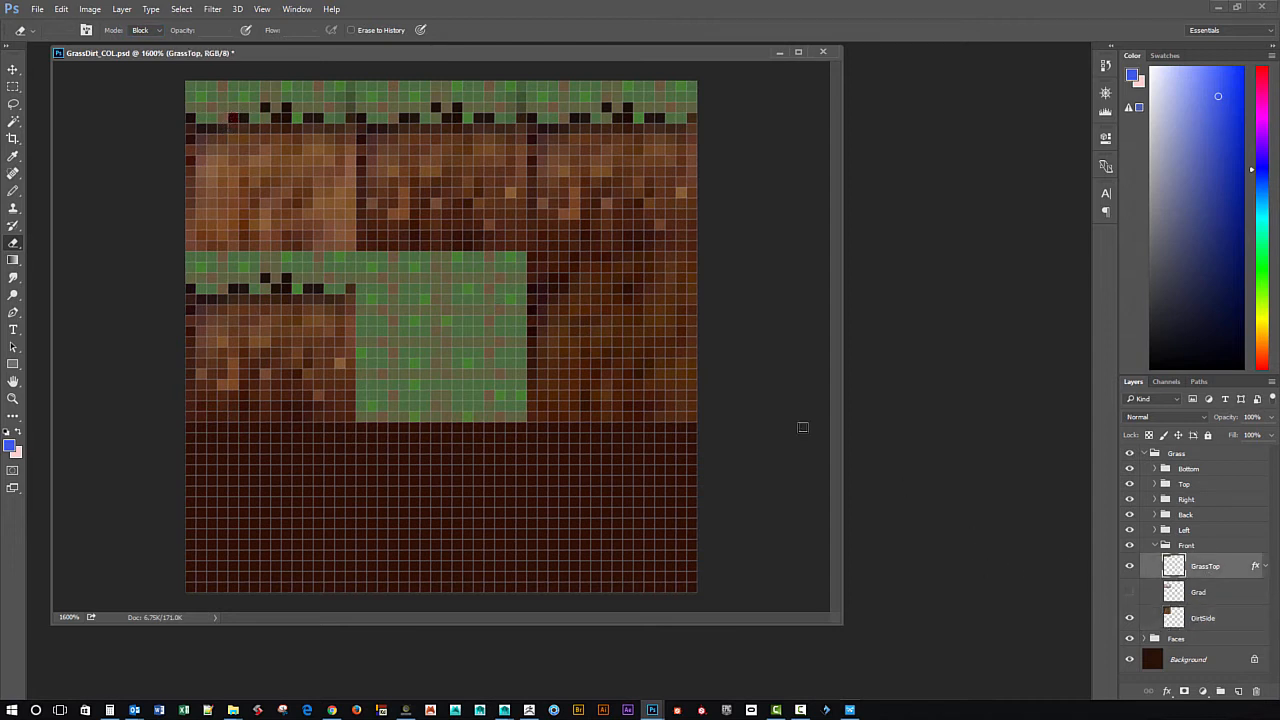
pyautogui.click(243, 107)
pyautogui.click(254, 107)
pyautogui.click(233, 107)
pyautogui.click(243, 97)
pyautogui.click(233, 97)
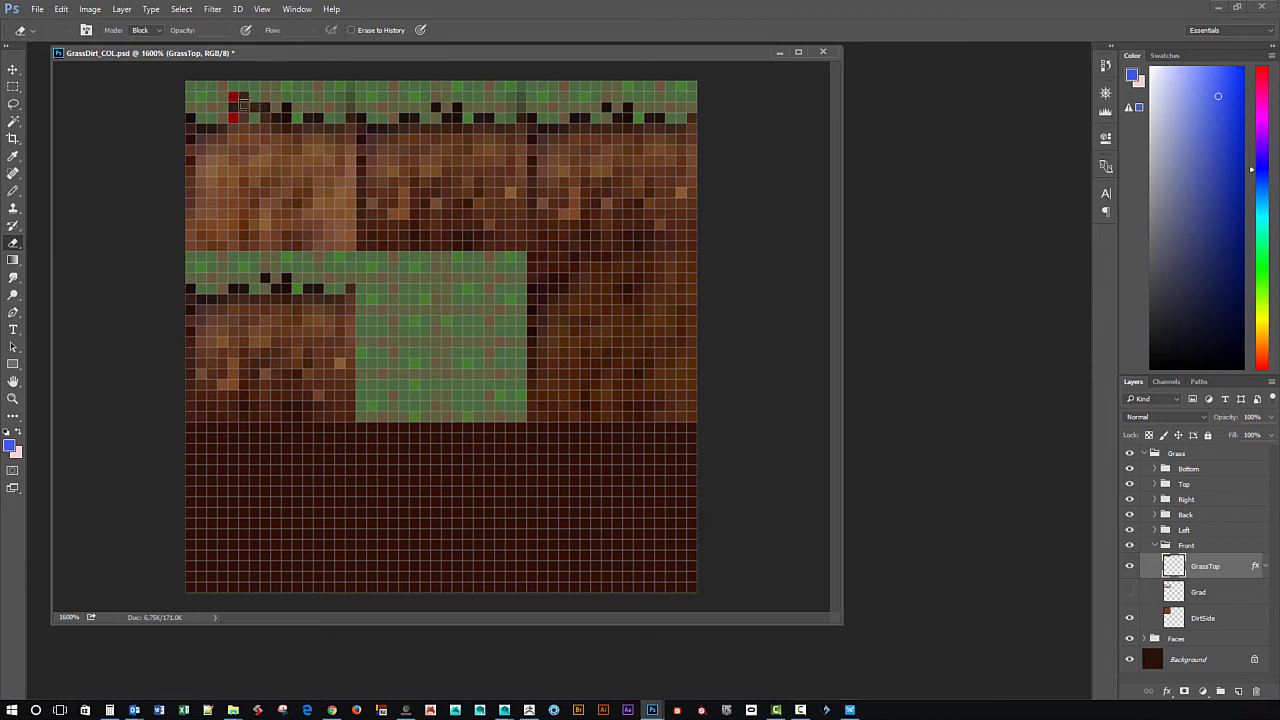
# Undo the test erasures on the Front face and toggle GrassTop's visibility off and on to compare.
pyautogui.hotkey('ctrl', 'alt', 'z')
pyautogui.hotkey('ctrl', 'alt', 'z')
pyautogui.hotkey('ctrl', 'alt', 'z')
pyautogui.hotkey('ctrl', 'alt', 'z')
pyautogui.hotkey('ctrl', 'alt', 'z')
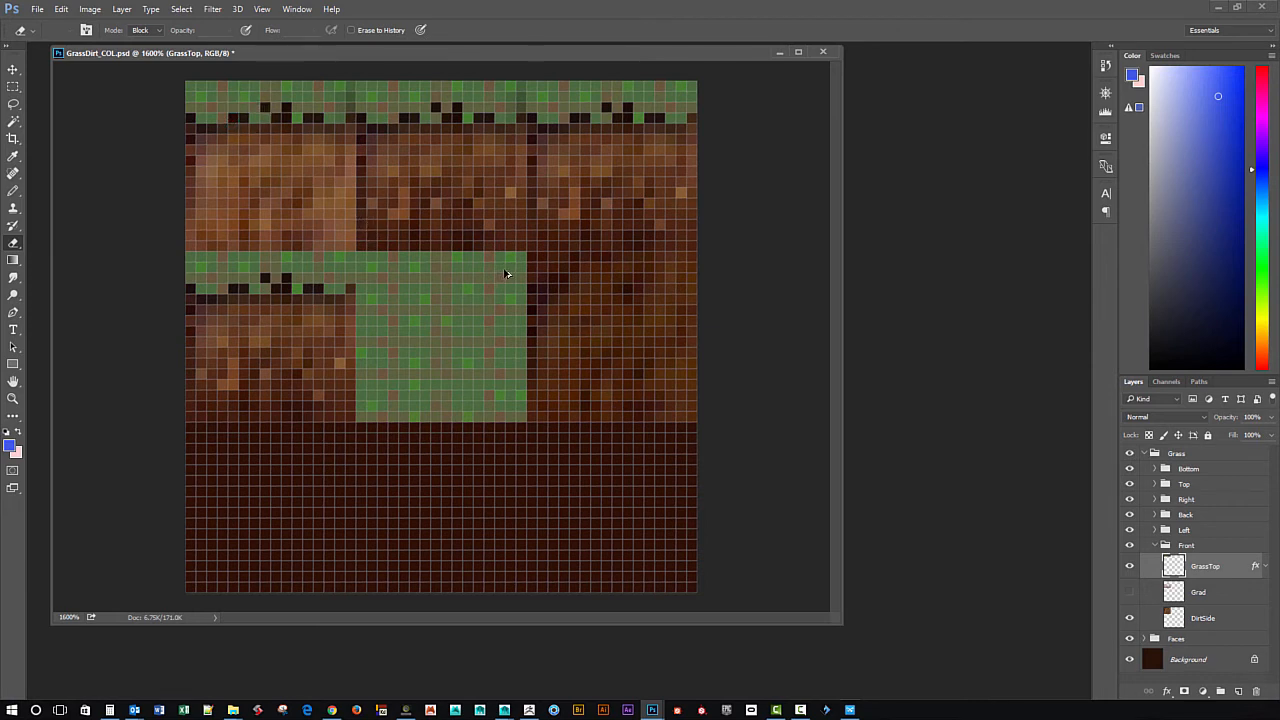
pyautogui.click(1130, 568)
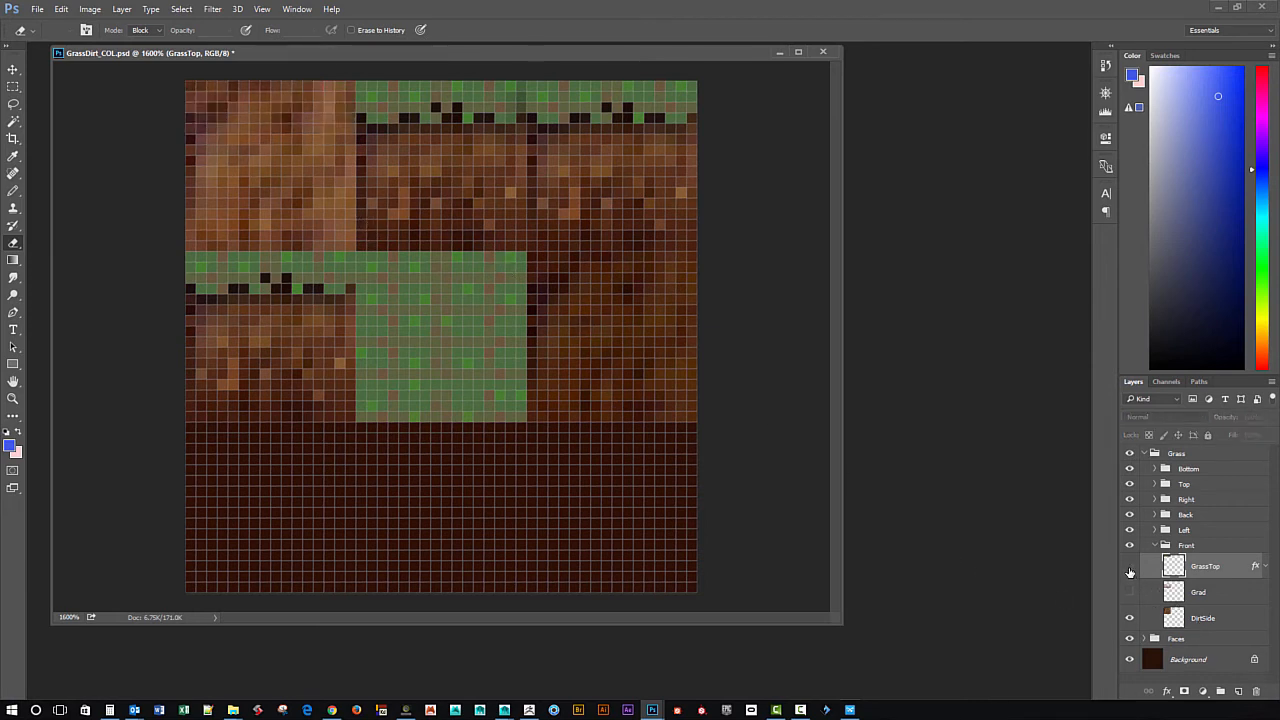
pyautogui.click(1130, 568)
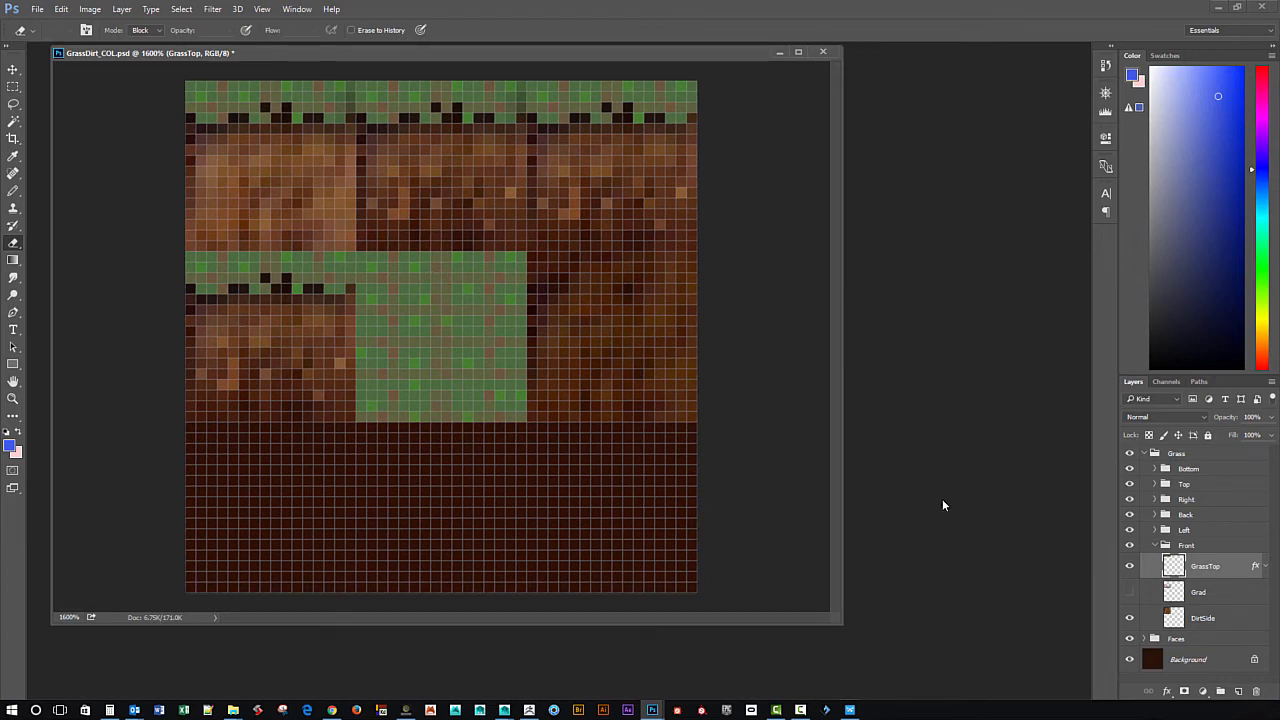
# Examine GrassTop's Drop Shadow layer style, test its distance, accept it at 1 px and collapse the Front group.
pyautogui.rightClick(1205, 568)
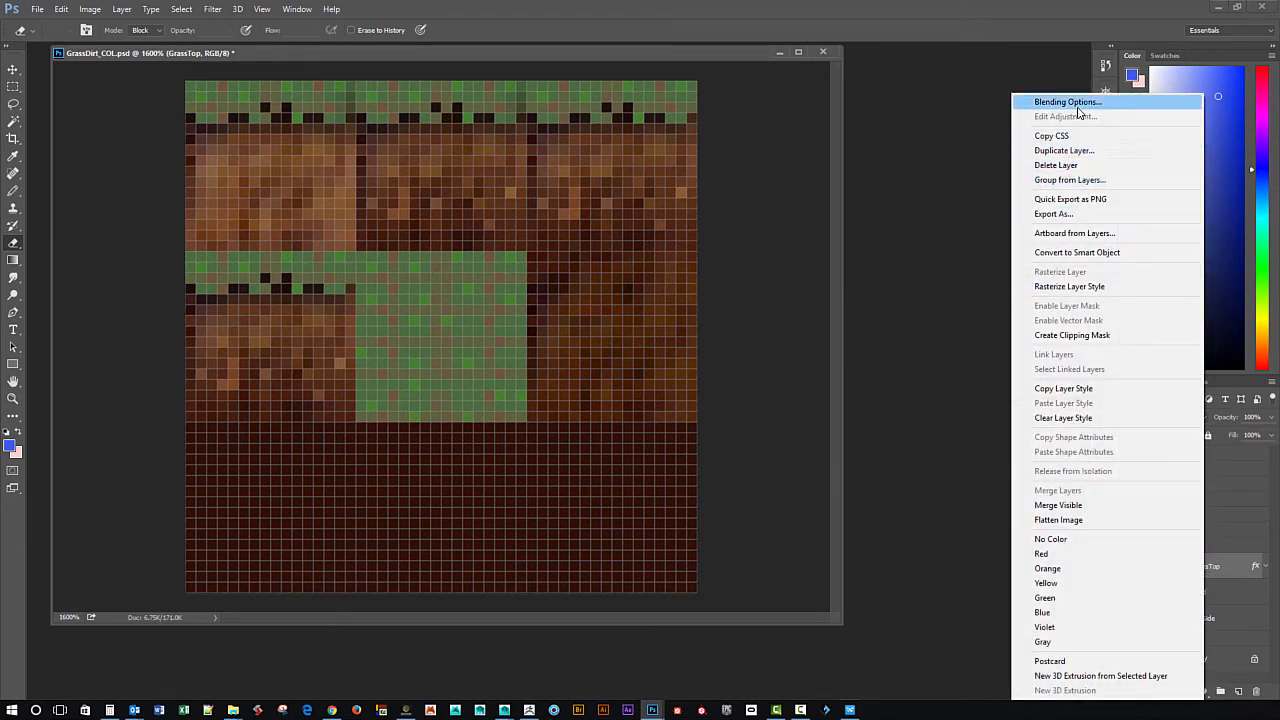
pyautogui.press('Escape')
pyautogui.press('h')
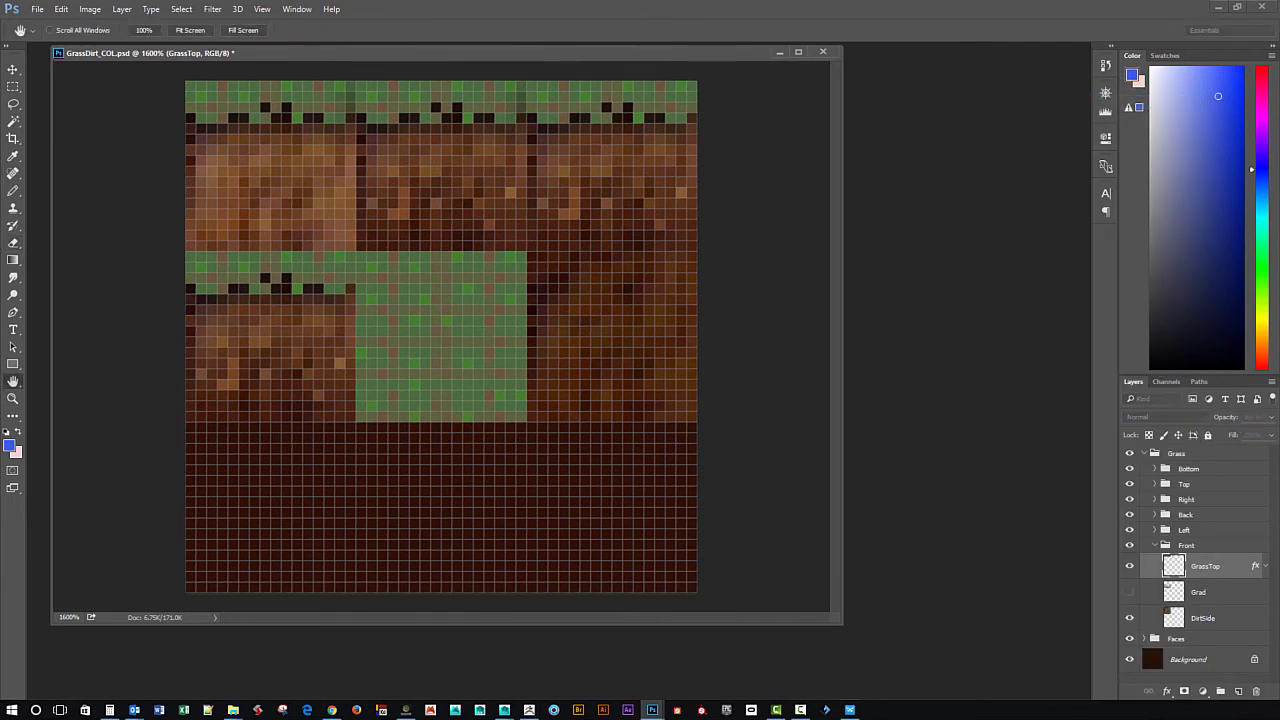
pyautogui.moveTo(397, 370); pyautogui.dragTo(838, 247)
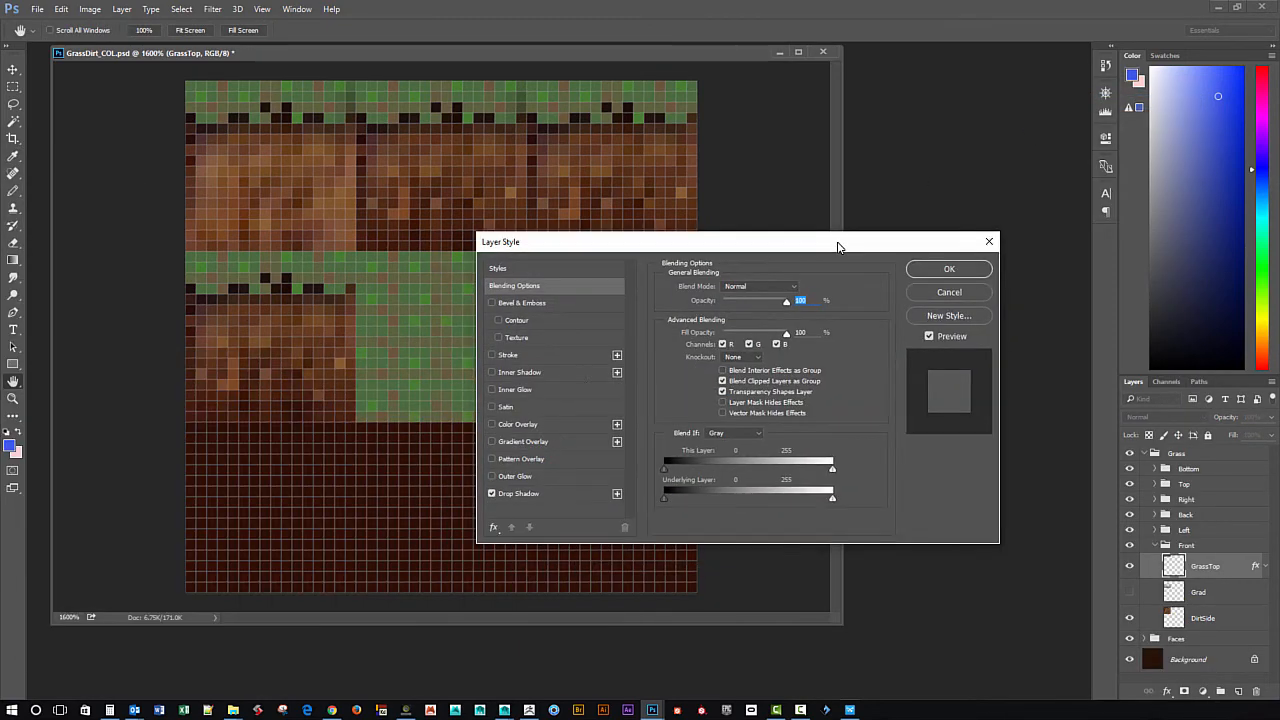
pyautogui.click(524, 494)
pyautogui.moveTo(629, 244); pyautogui.dragTo(675, 228)
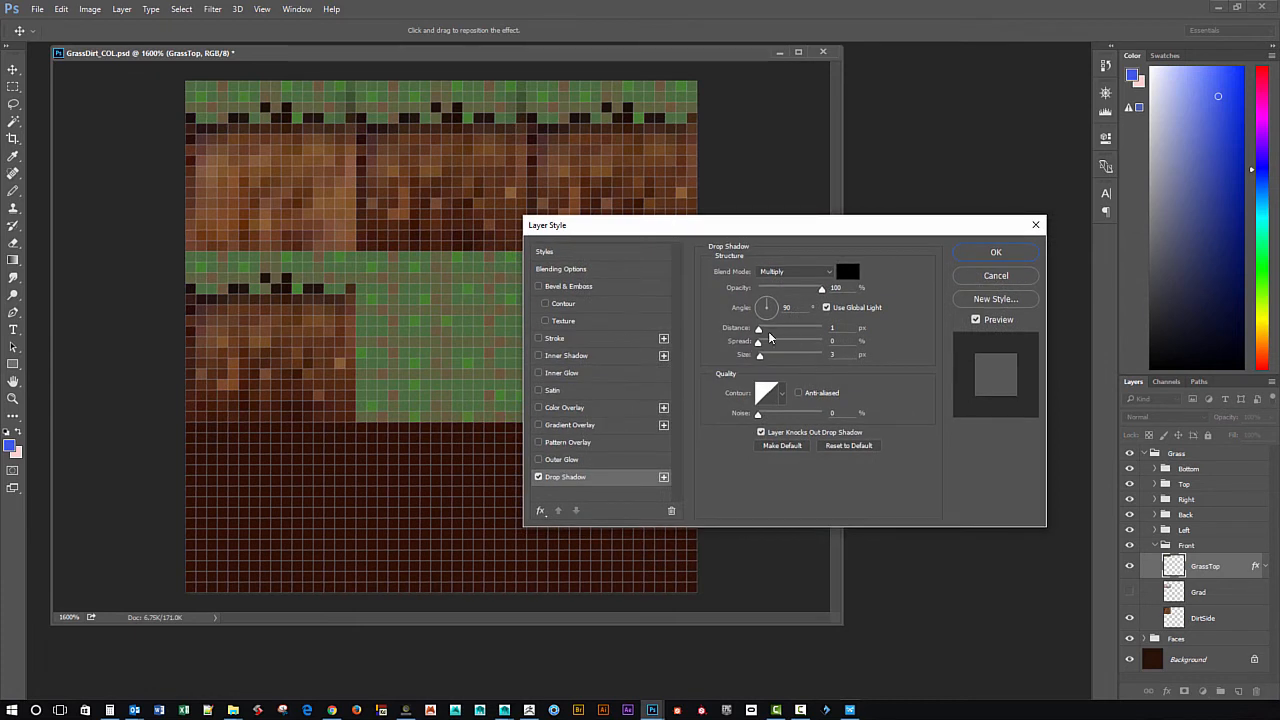
pyautogui.moveTo(760, 329); pyautogui.dragTo(759, 334)
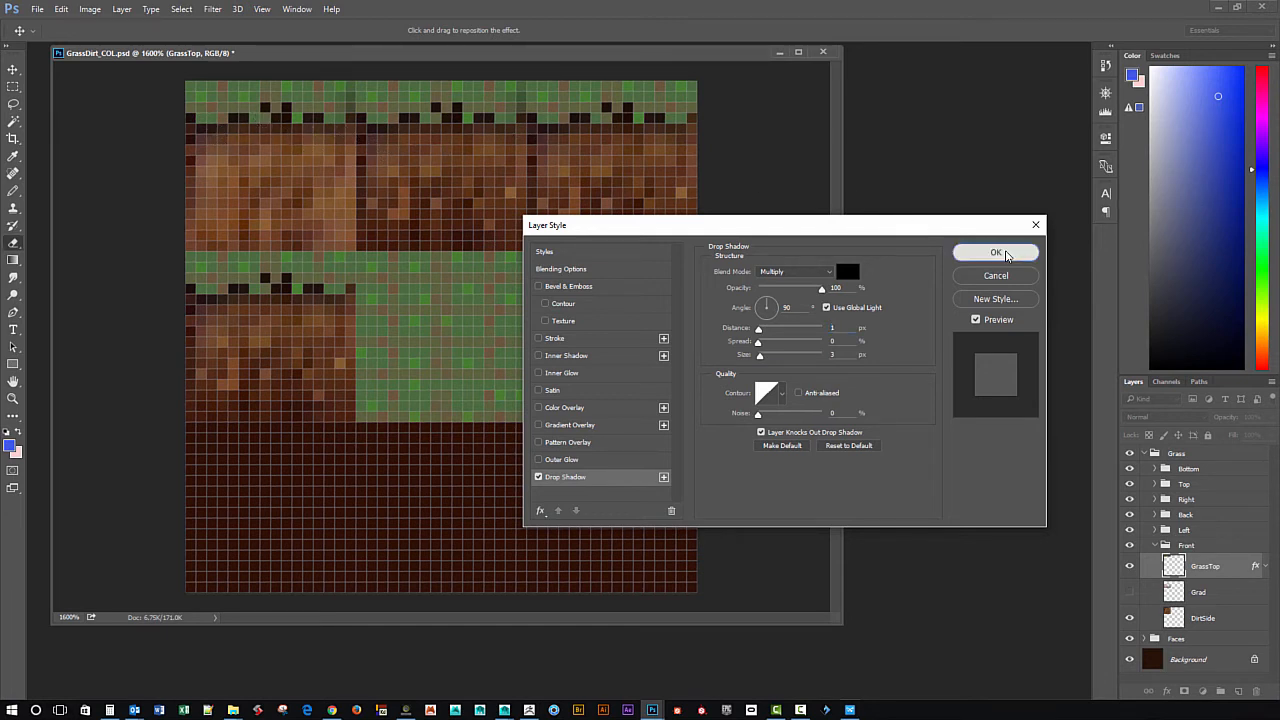
pyautogui.click(996, 252)
pyautogui.click(1154, 547)
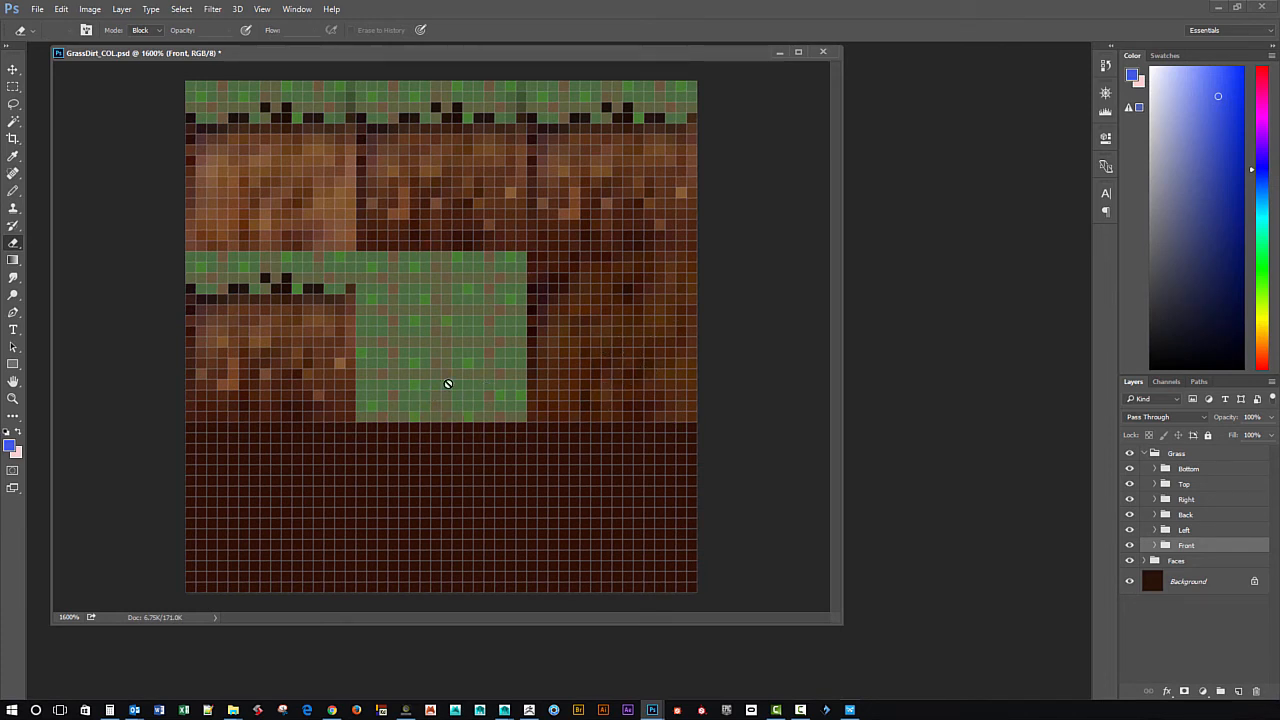
# Check the TGA folder for existing Targa exports while starting to save GrassDirt_COL as Targa, and cancel the save.
pyautogui.hotkey('ctrl', 'shift', 's')
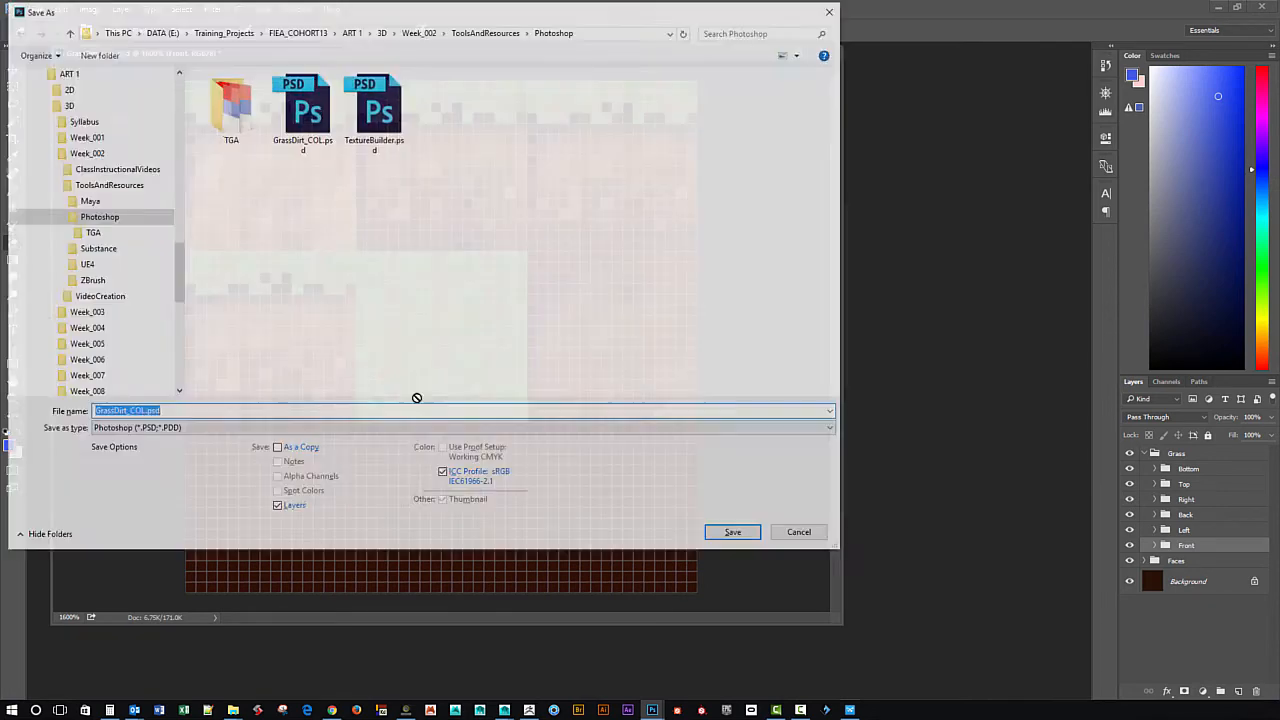
pyautogui.doubleClick(230, 105)
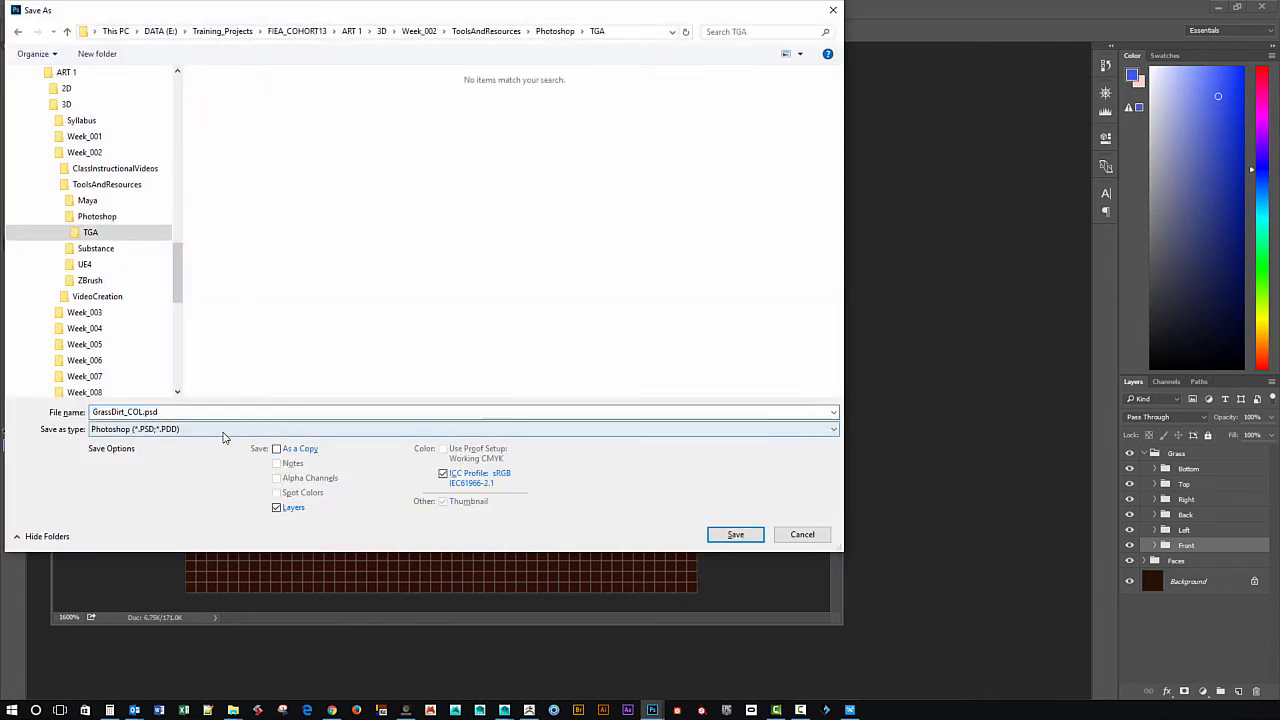
pyautogui.click(215, 430)
pyautogui.click(158, 644)
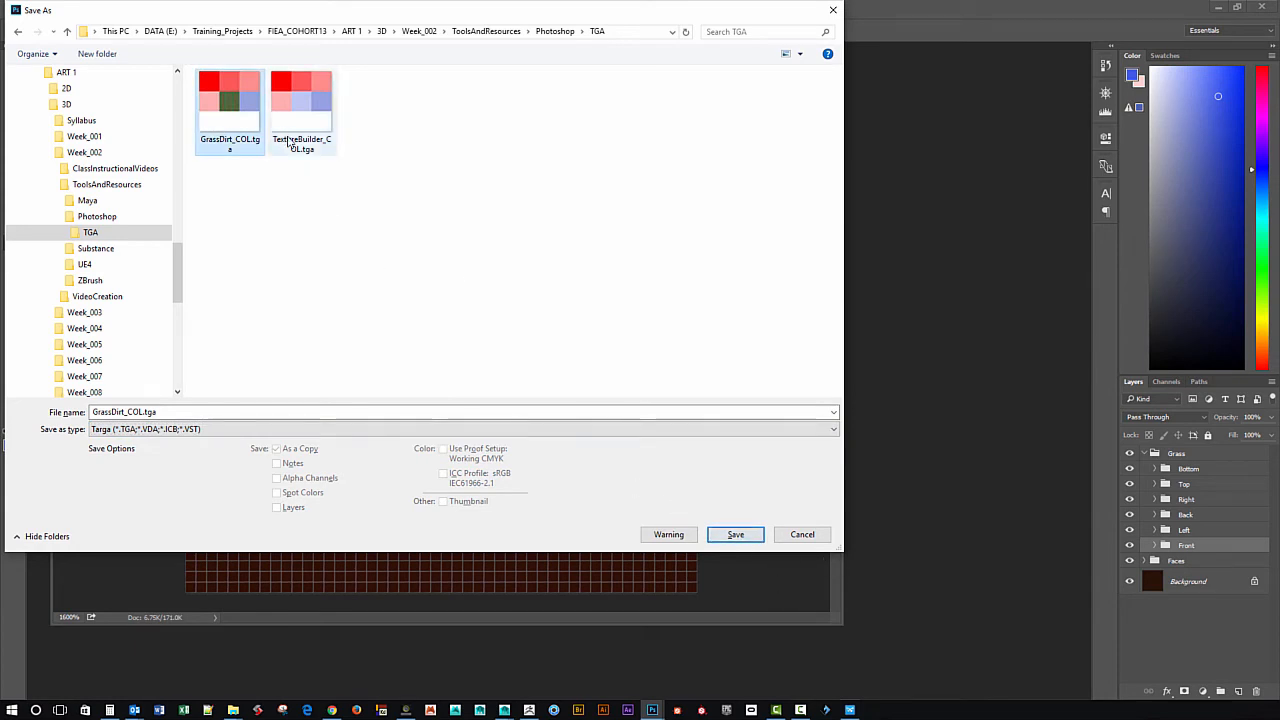
pyautogui.click(787, 535)
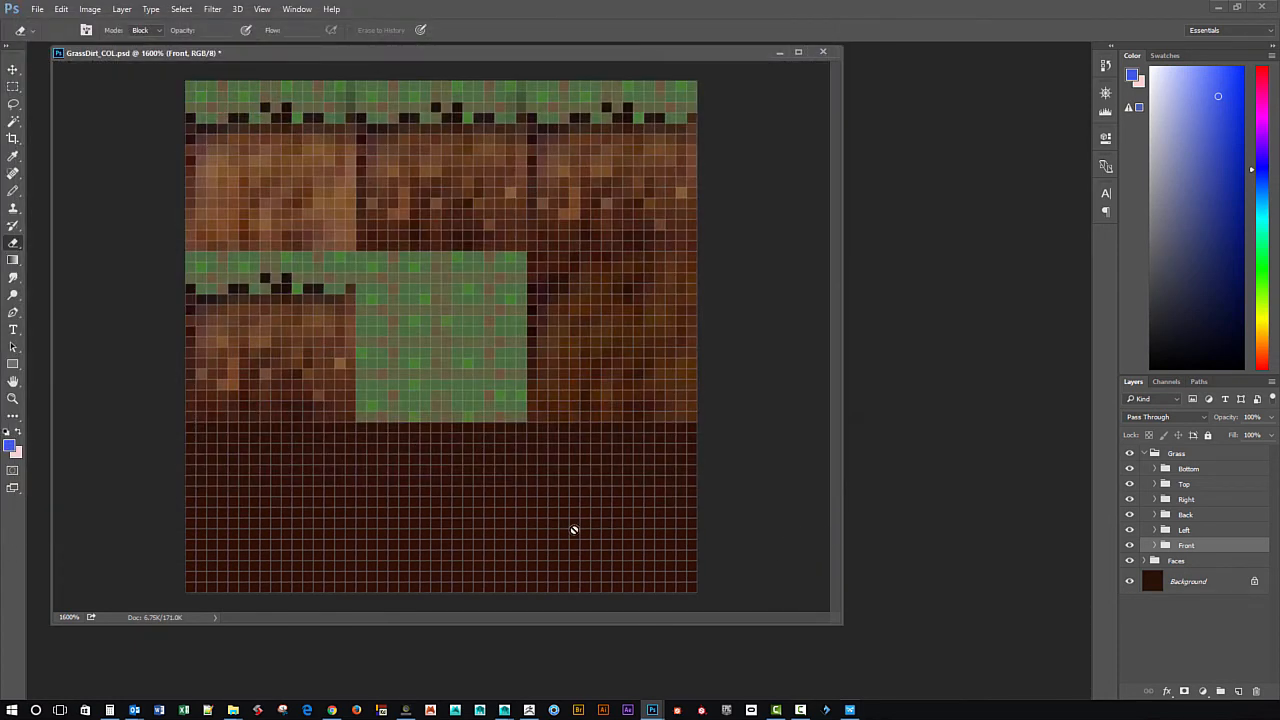
# Switch to Maya, select pCube1 and open the Hypershade with its shading network in view.
pyautogui.moveTo(505, 710)
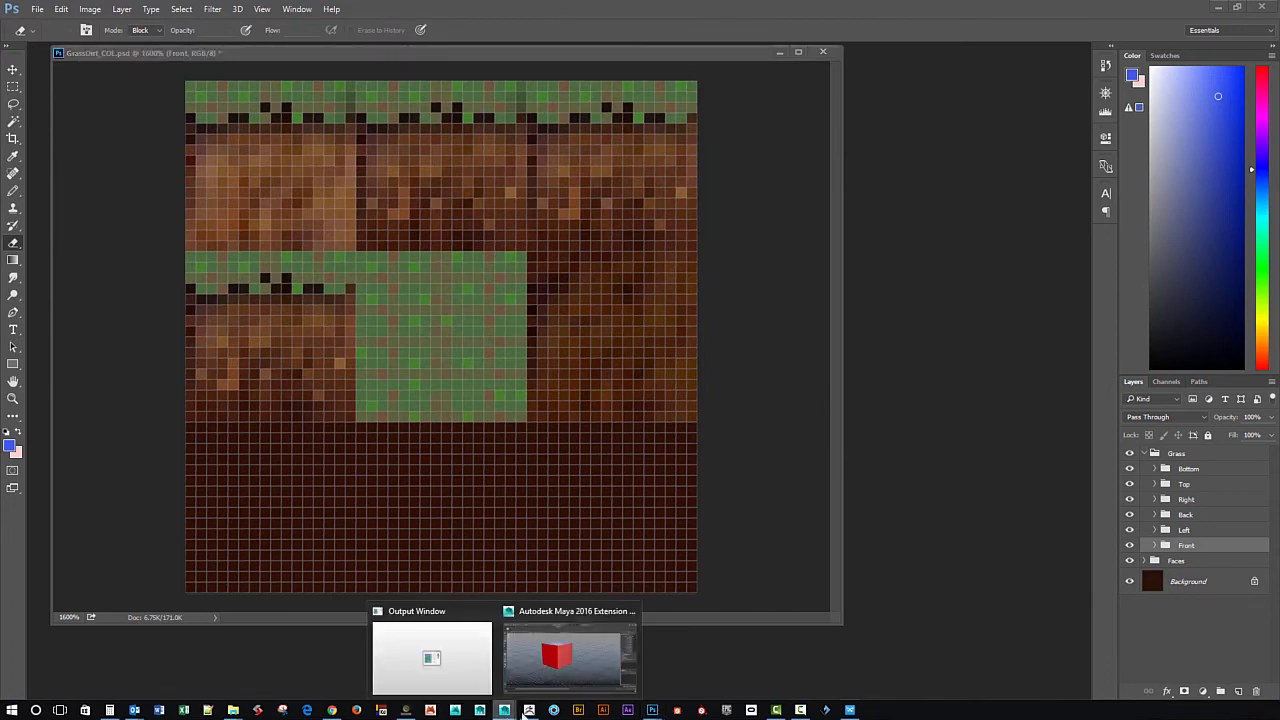
pyautogui.click(562, 671)
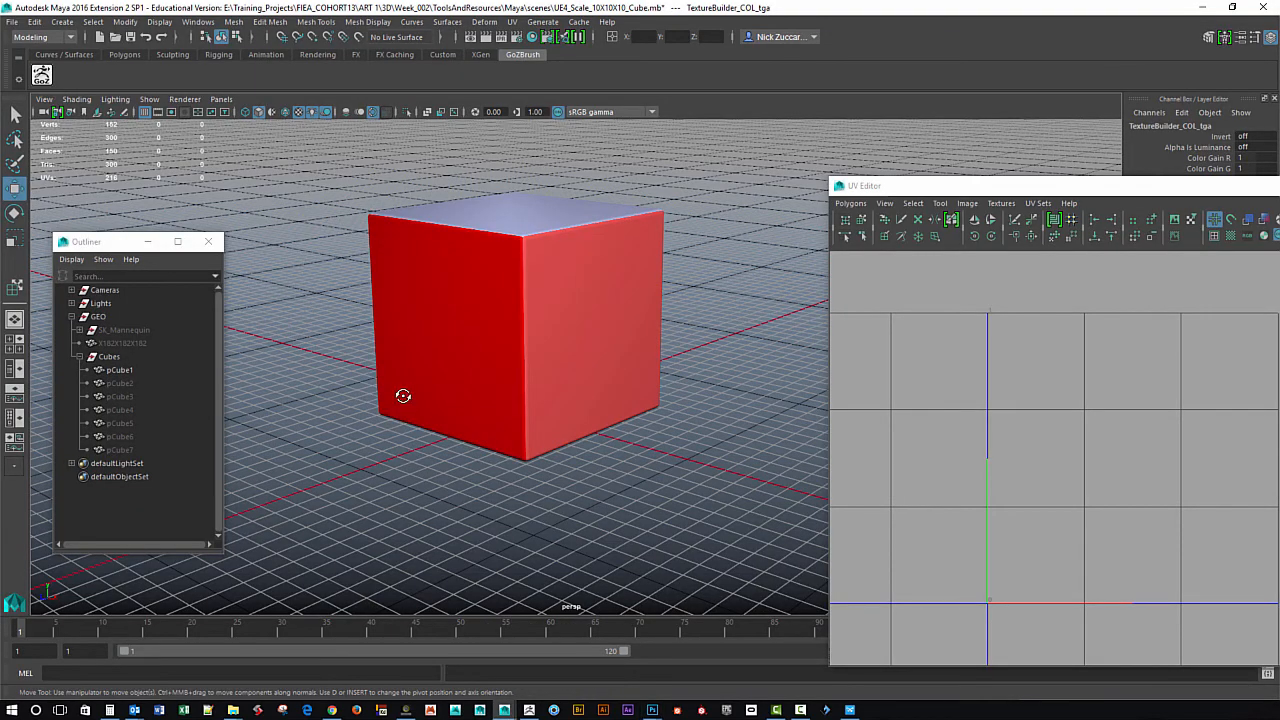
pyautogui.keyDown('alt'); pyautogui.moveTo(403, 398); pyautogui.dragTo(440, 392); pyautogui.keyUp('alt')
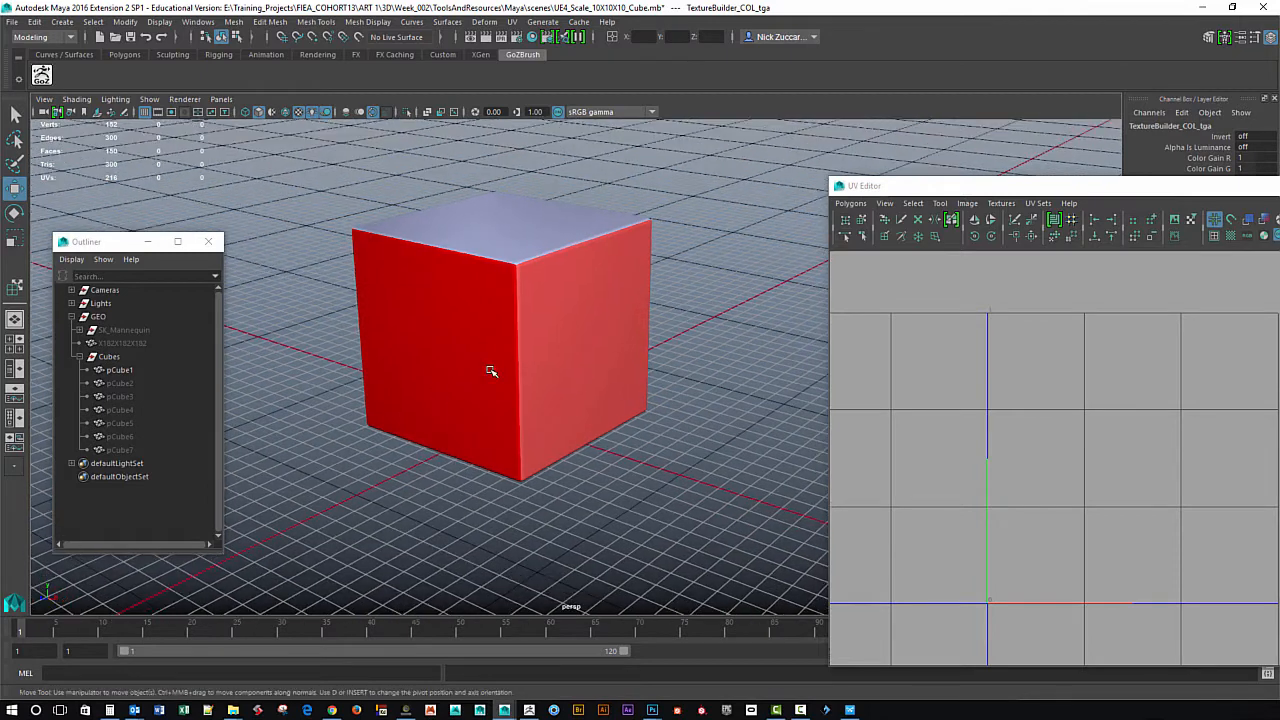
pyautogui.click(490, 364)
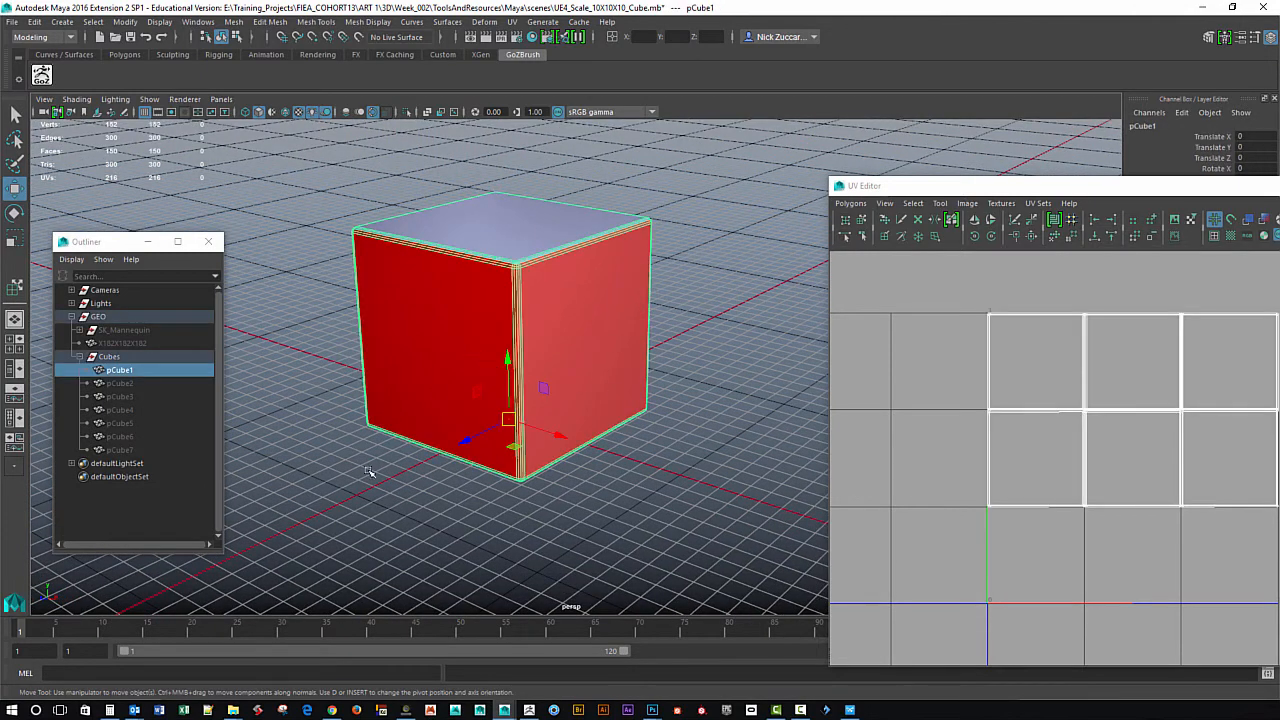
pyautogui.click(197, 22)
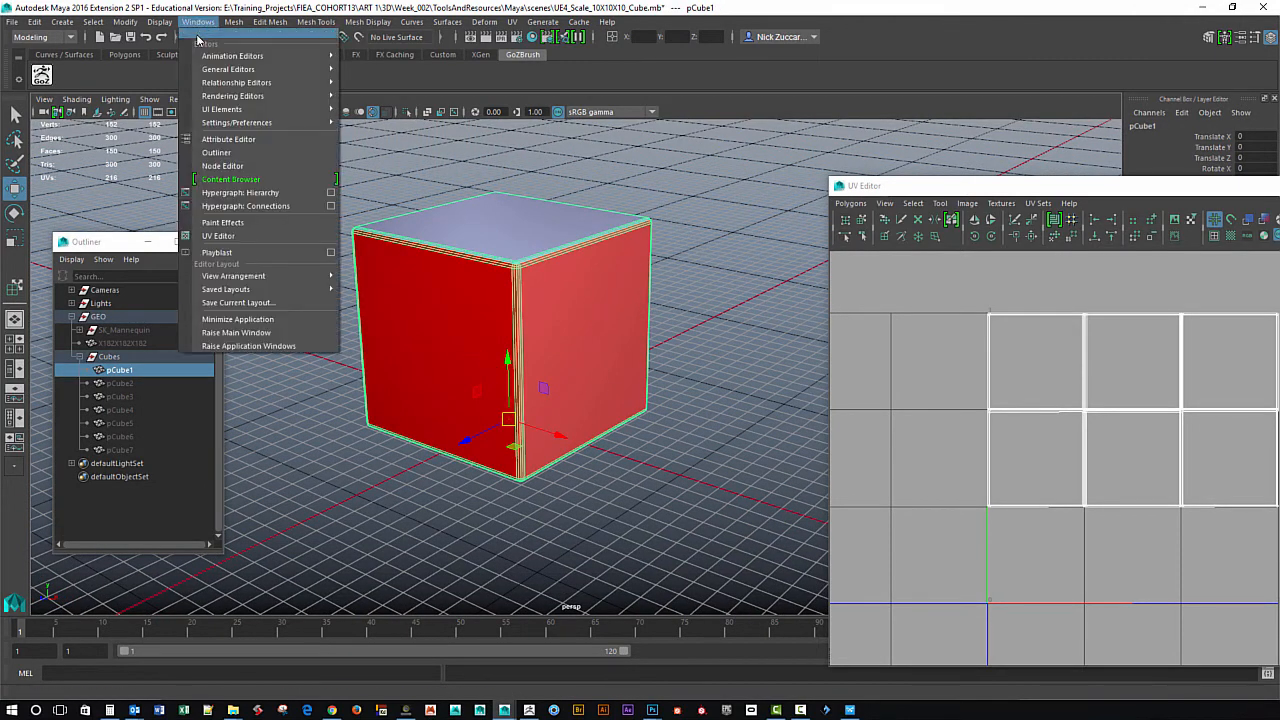
pyautogui.moveTo(260, 95)
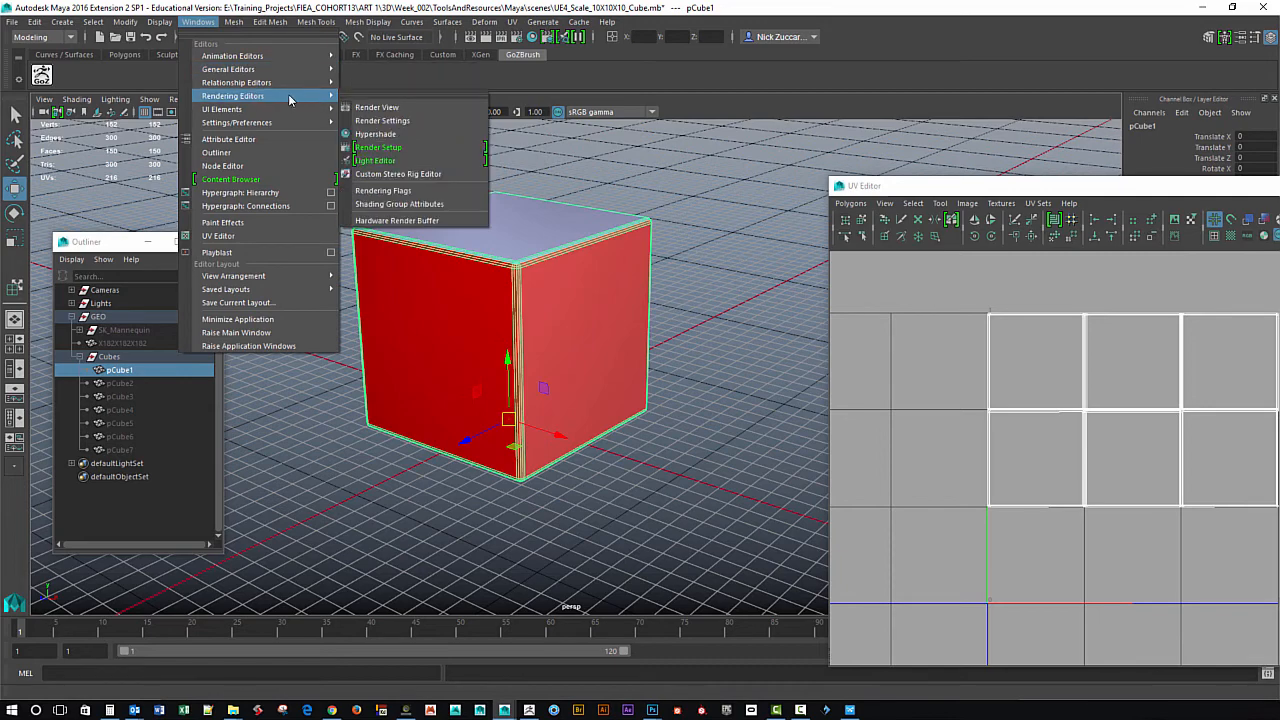
pyautogui.click(430, 134)
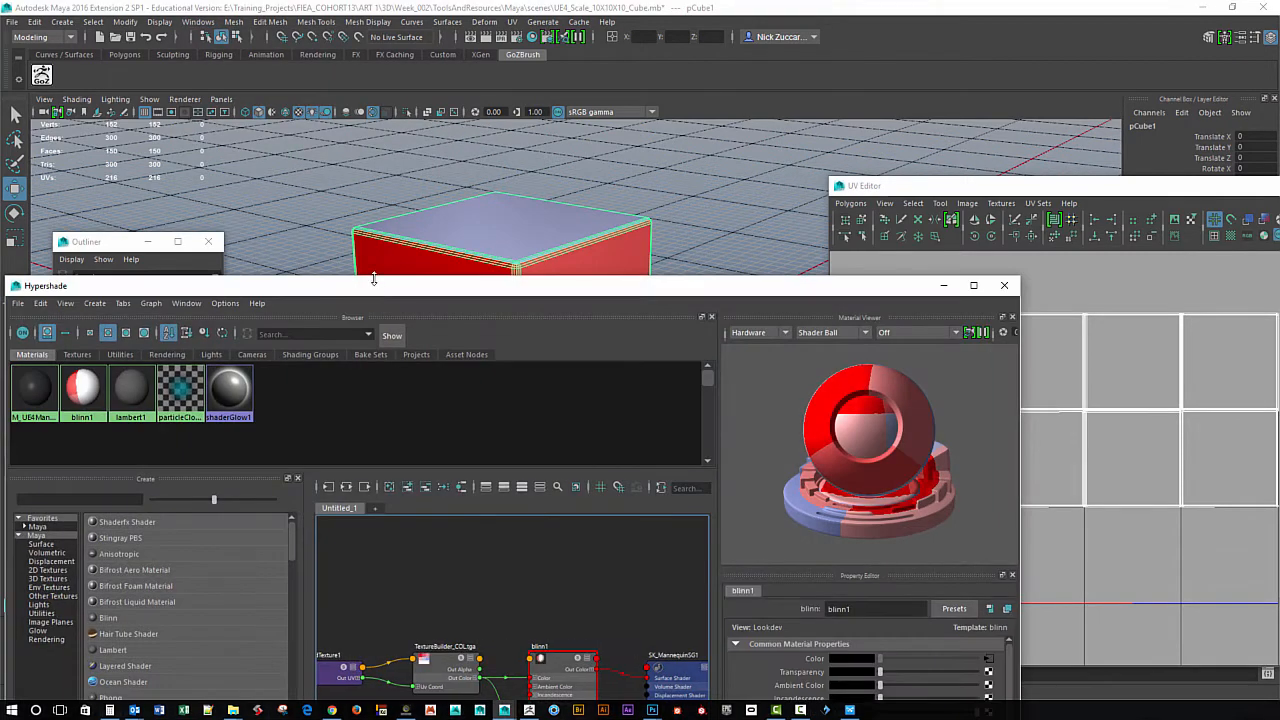
pyautogui.moveTo(373, 281); pyautogui.dragTo(448, 74)
# Replace the blinn1 file texture's image with GrassDirt_COL.tga from the TGA folder and close the Hypershade.
pyautogui.click(540, 444)
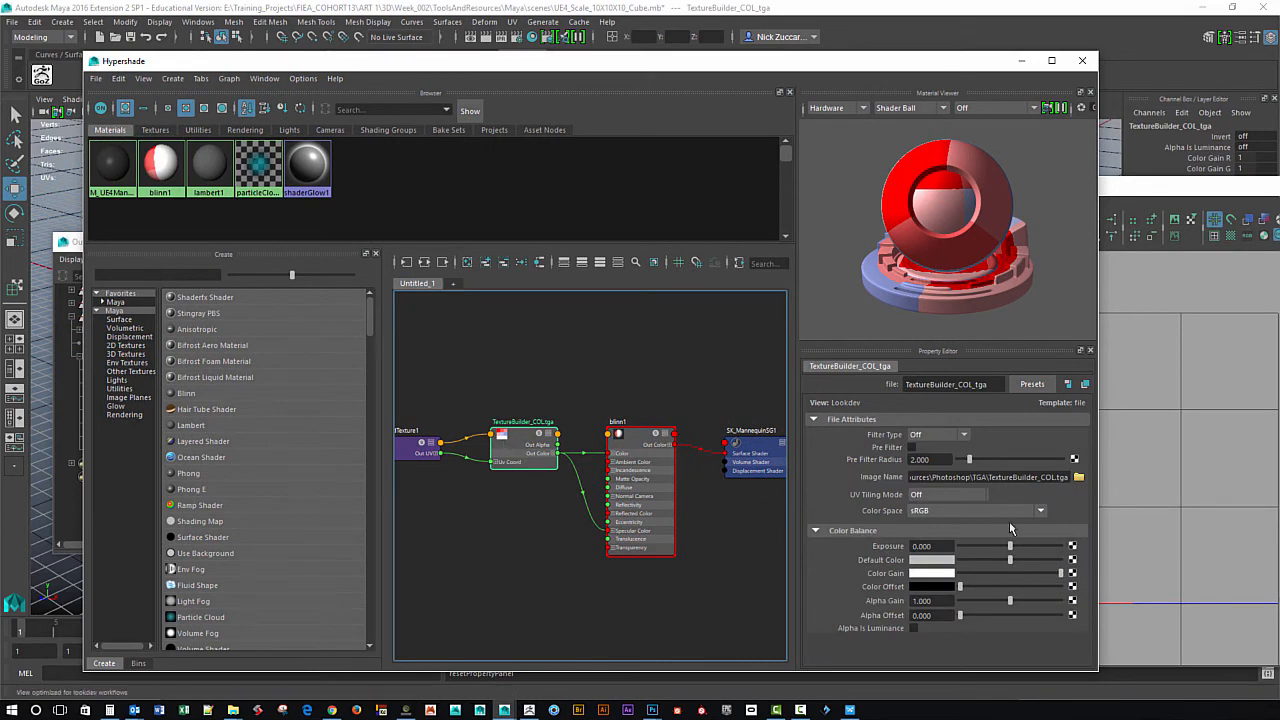
pyautogui.click(1078, 477)
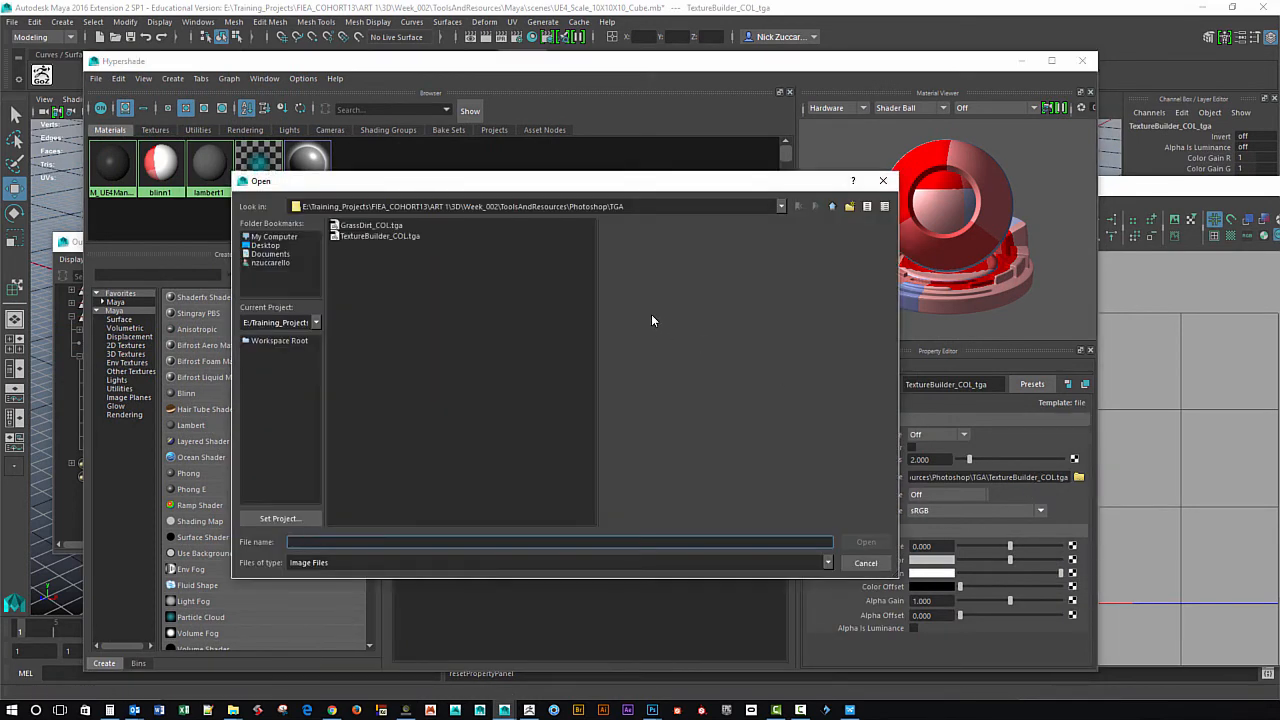
pyautogui.click(370, 226)
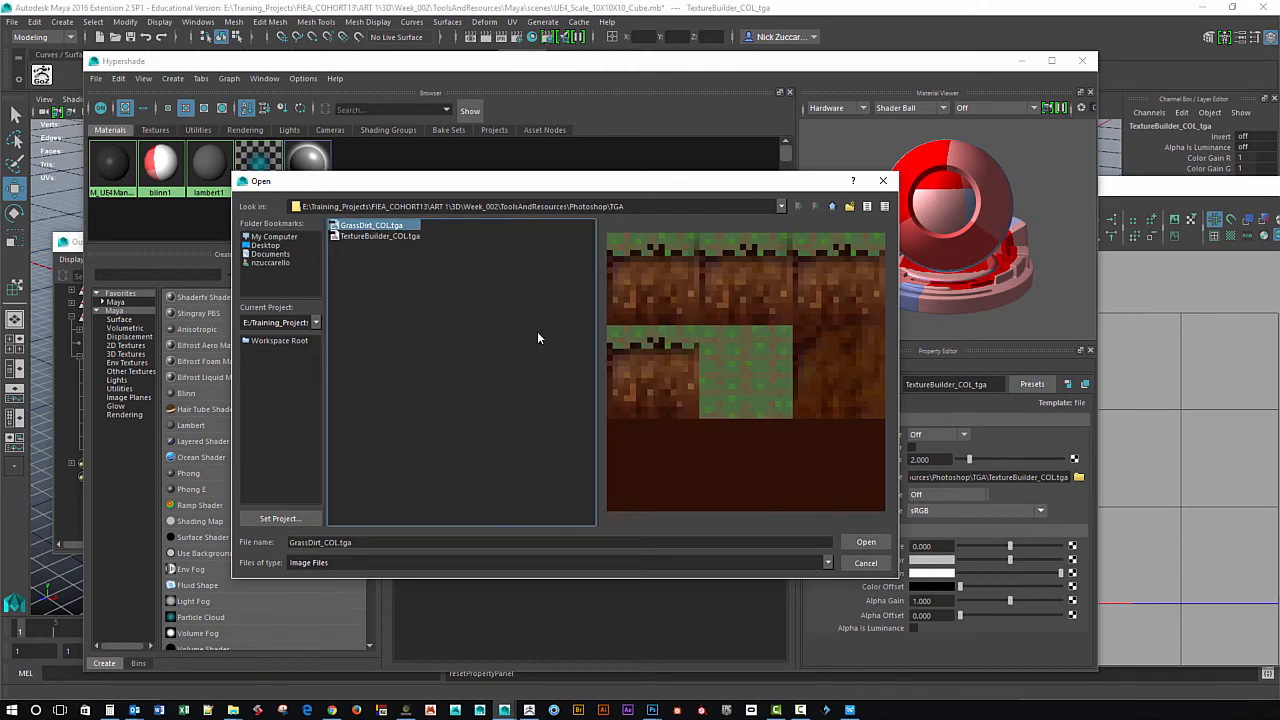
pyautogui.click(866, 543)
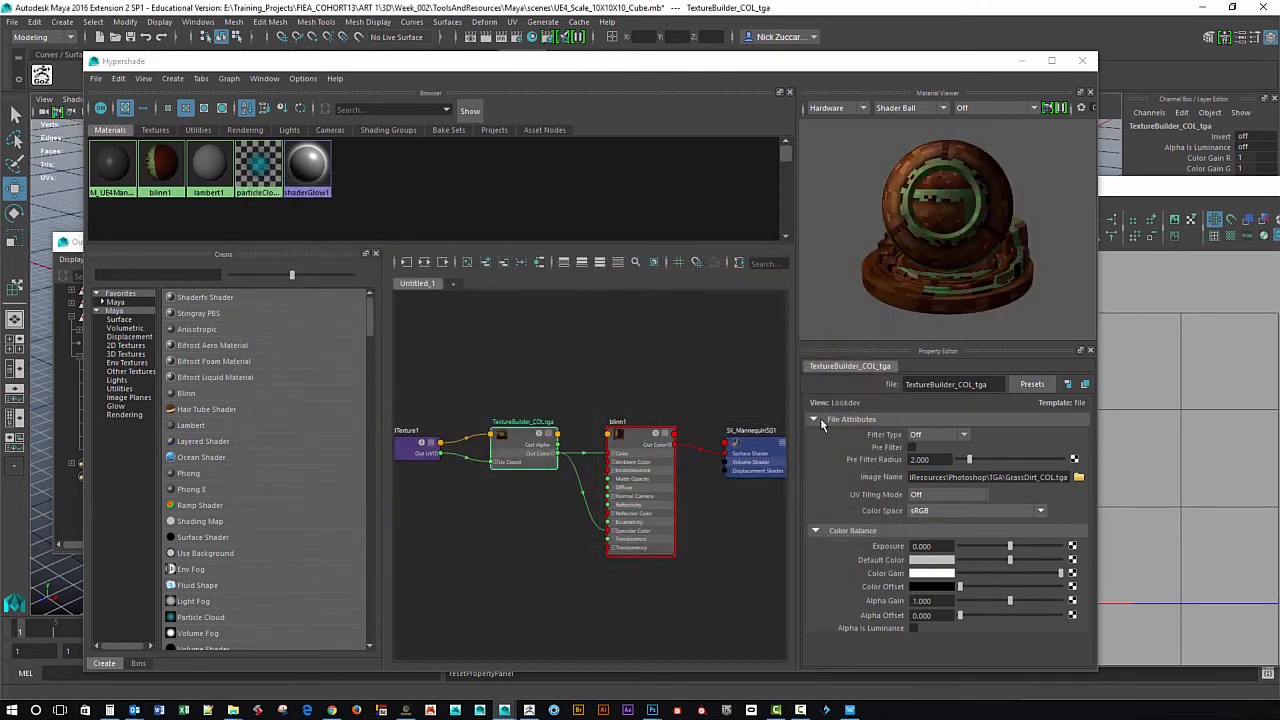
pyautogui.click(1082, 60)
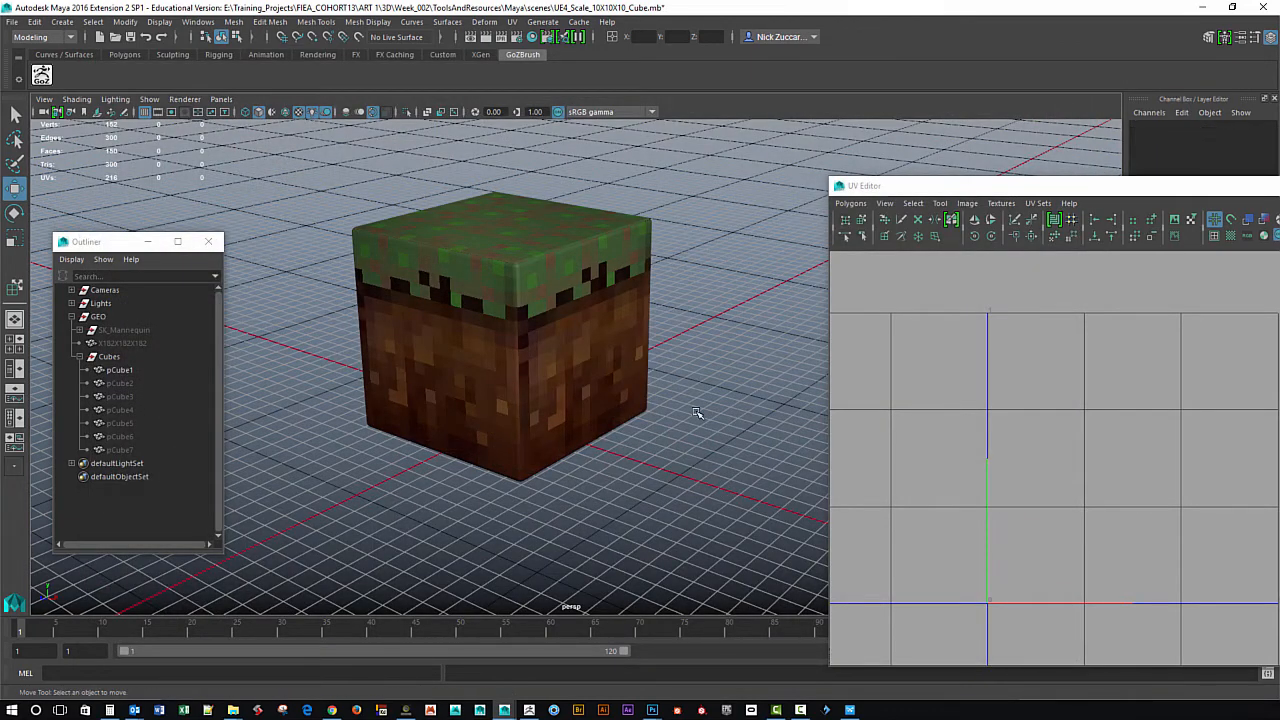
# Close the UV Editor and inspect the grass and dirt texture on the cube.
pyautogui.keyDown('alt'); pyautogui.moveTo(594, 423); pyautogui.dragTo(771, 440); pyautogui.keyUp('alt')
pyautogui.keyDown('alt'); pyautogui.moveTo(779, 429); pyautogui.dragTo(766, 438, button='middle'); pyautogui.keyUp('alt')
pyautogui.keyDown('alt'); pyautogui.moveTo(766, 438); pyautogui.dragTo(763, 443); pyautogui.keyUp('alt')
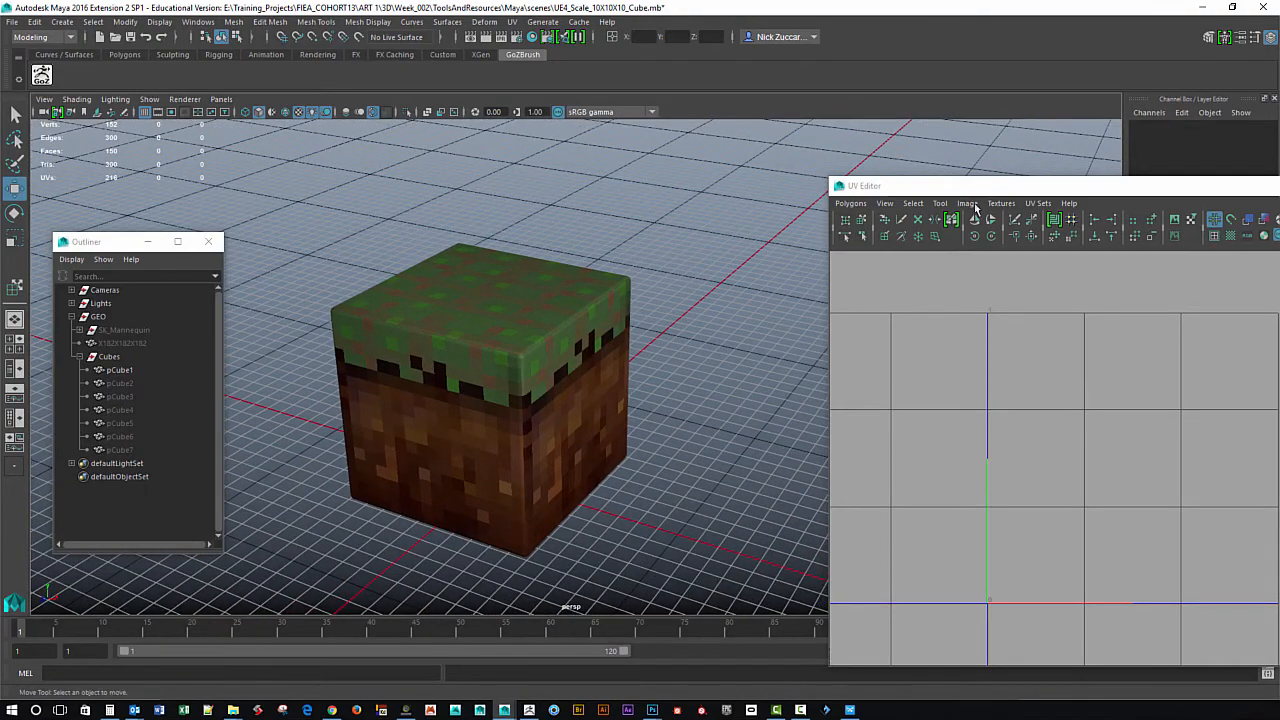
pyautogui.moveTo(974, 192); pyautogui.dragTo(887, 128)
pyautogui.click(1040, 122)
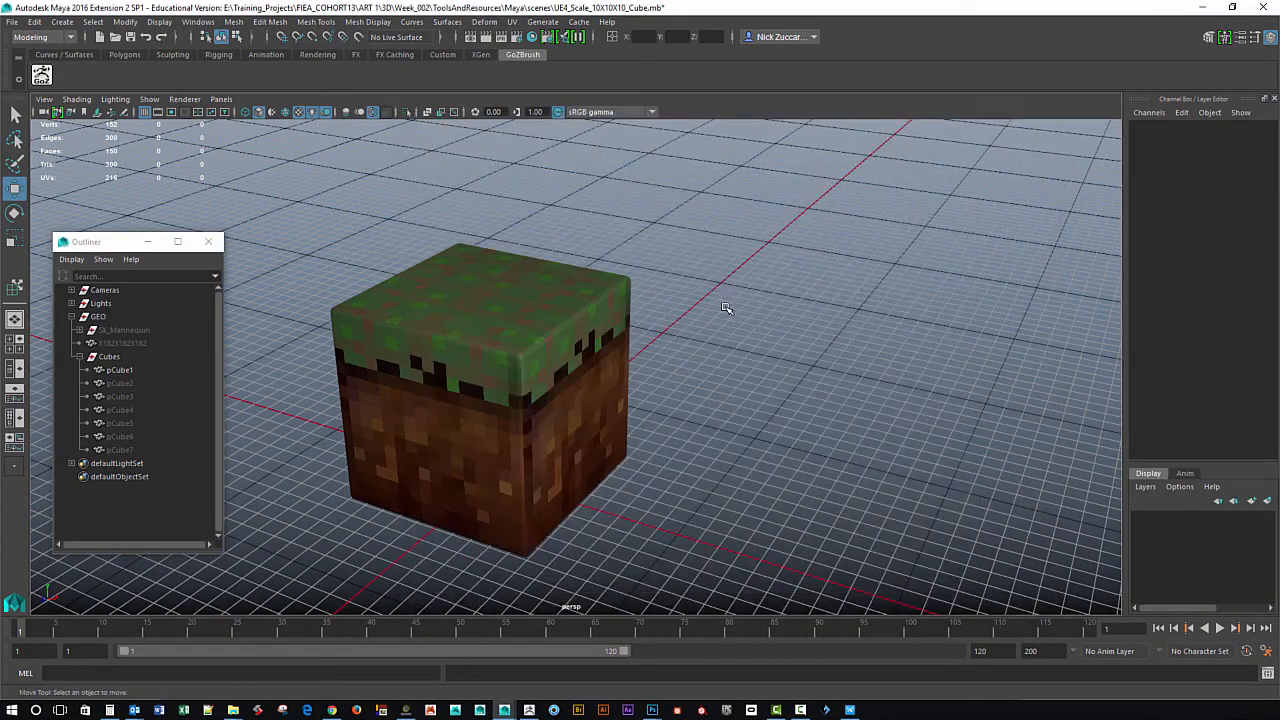
pyautogui.keyDown('alt'); pyautogui.moveTo(674, 286); pyautogui.dragTo(770, 336); pyautogui.keyUp('alt')
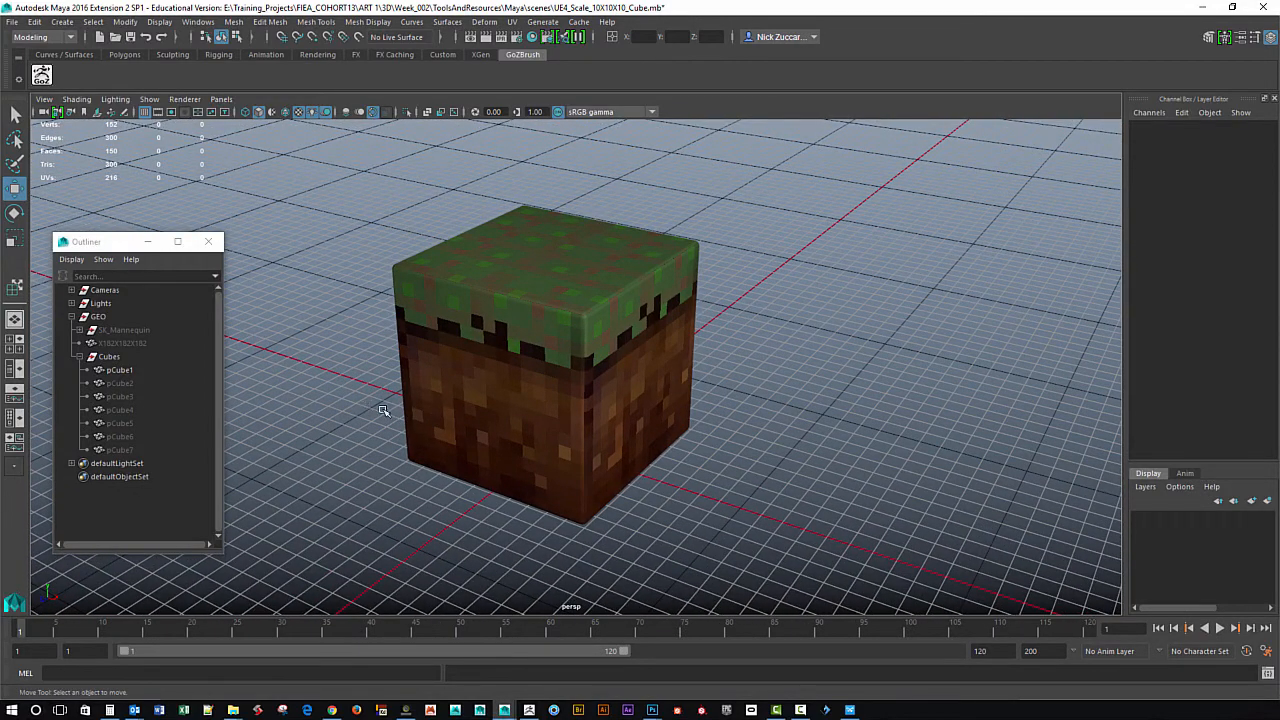
# Unhide cubes pCube2 through pCube7 and clear the selection.
pyautogui.click(119, 383)
pyautogui.keyDown('shift'); pyautogui.click(118, 450); pyautogui.keyUp('shift')
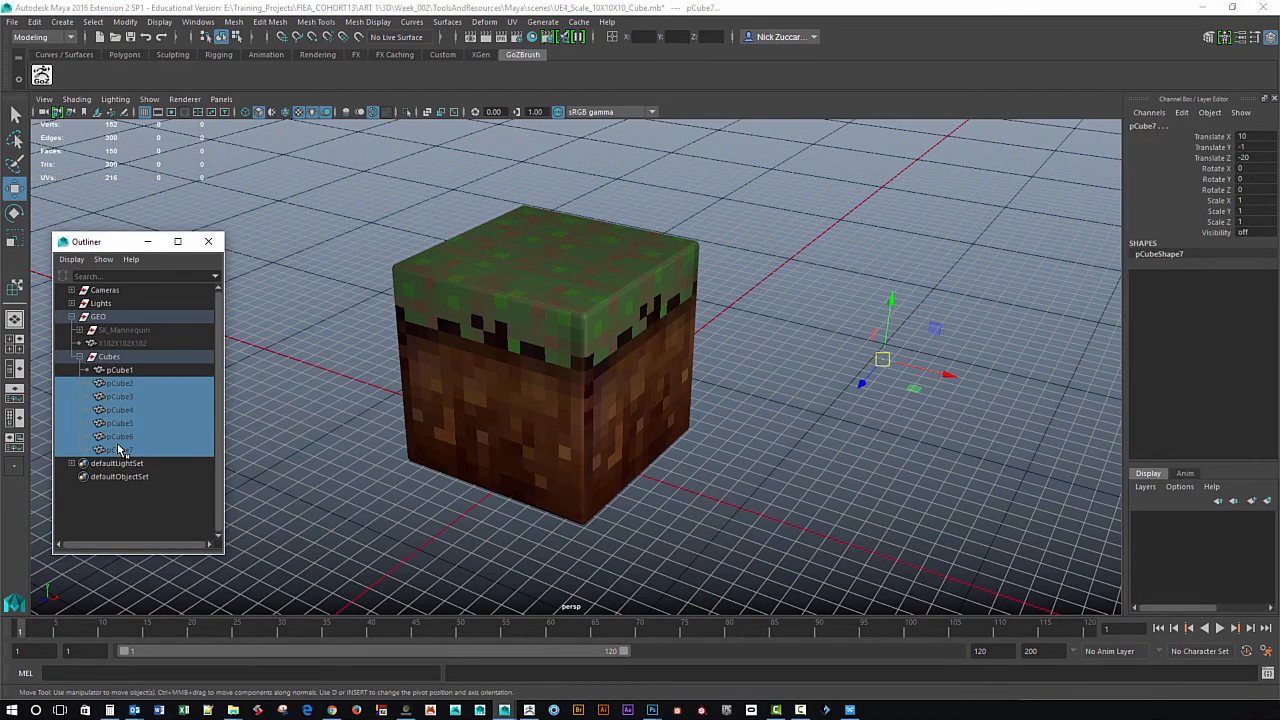
pyautogui.hotkey('shift', 'h')
pyautogui.click(399, 519)
pyautogui.keyDown('alt'); pyautogui.moveTo(551, 457); pyautogui.dragTo(423, 428, button='right'); pyautogui.keyUp('alt')
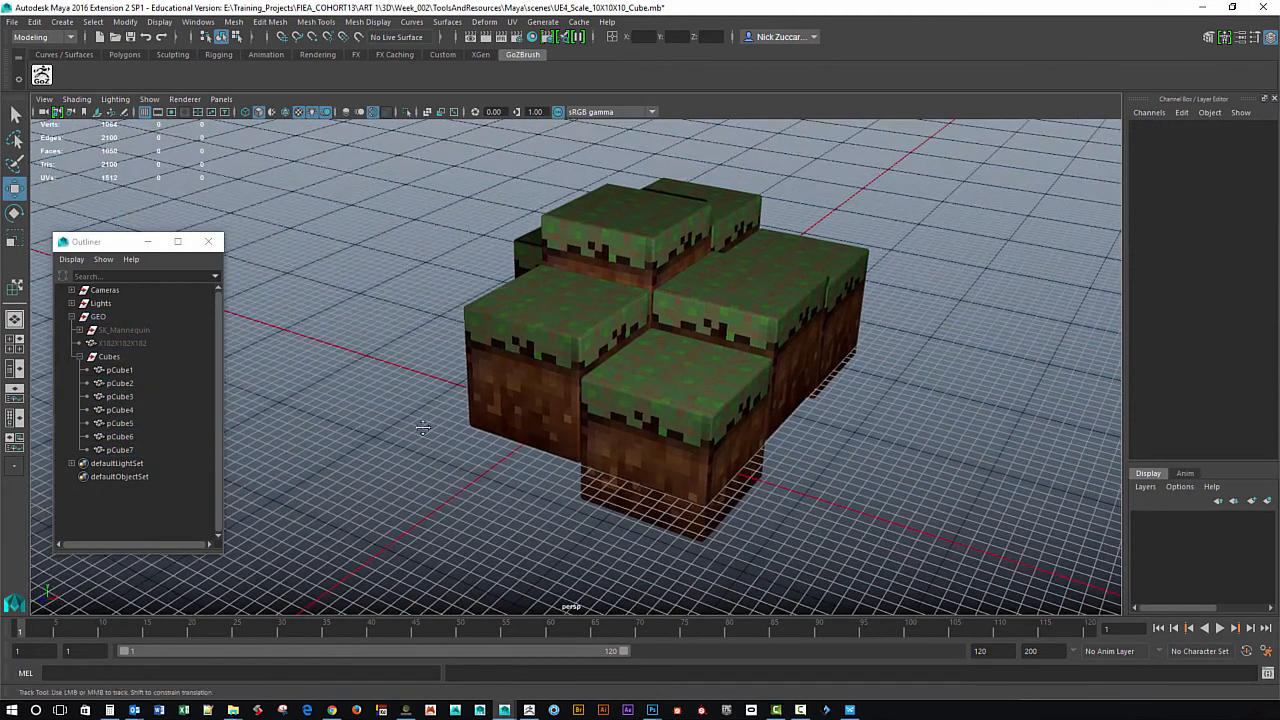
pyautogui.keyDown('alt'); pyautogui.moveTo(423, 428); pyautogui.dragTo(406, 371, button='middle'); pyautogui.keyUp('alt')
# Examine how pCube1 and pCube2 sit in the cluster of textured cubes, and clear the selection.
pyautogui.click(405, 382)
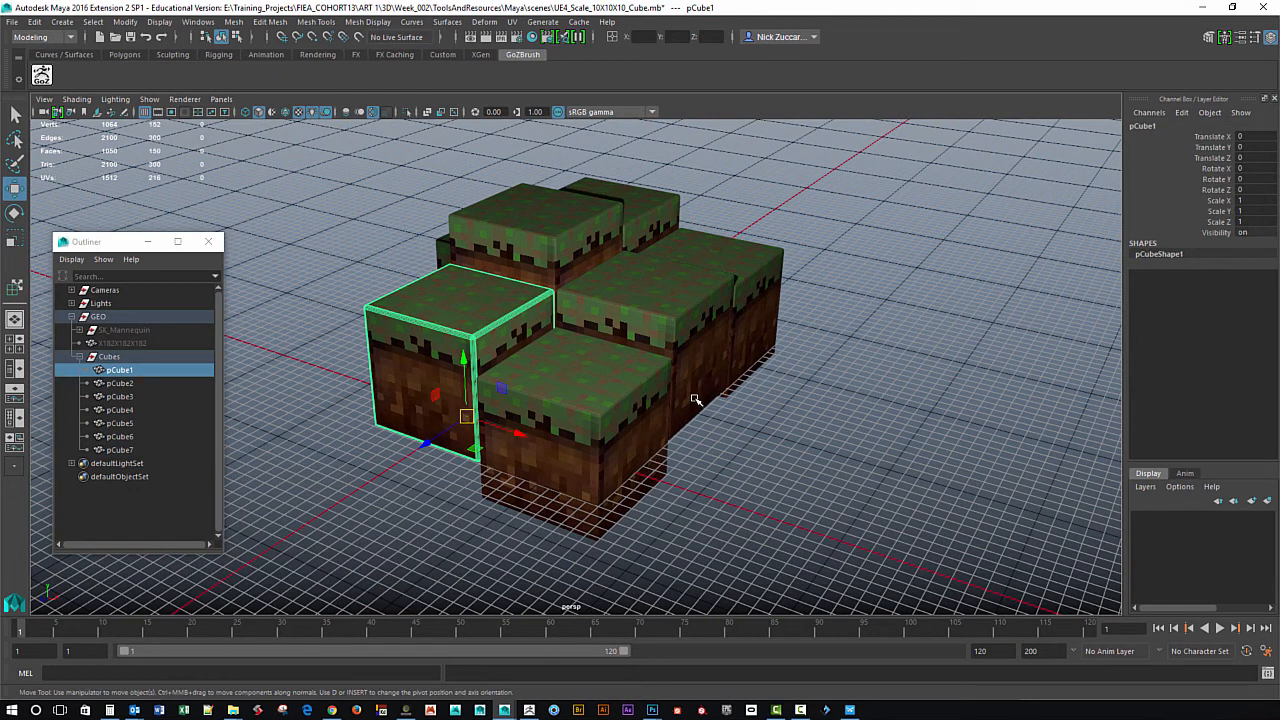
pyautogui.click(559, 395)
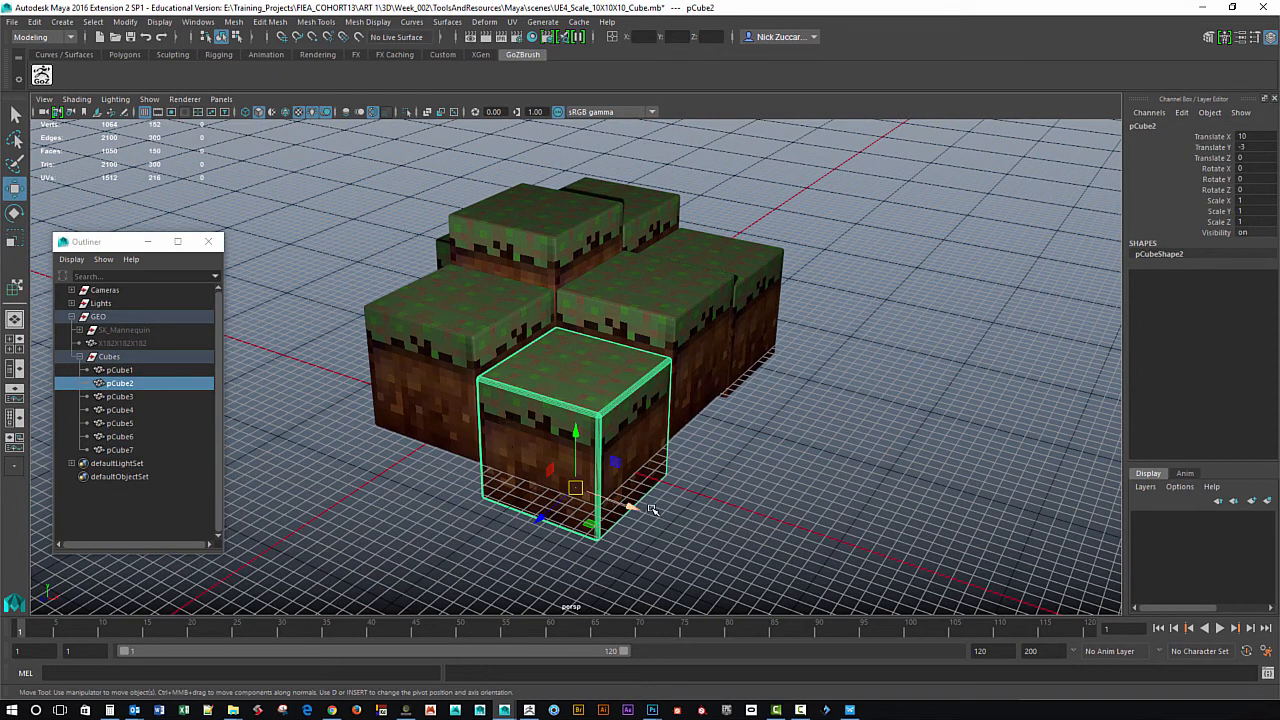
pyautogui.moveTo(650, 510); pyautogui.dragTo(571, 500)
pyautogui.click(793, 446)
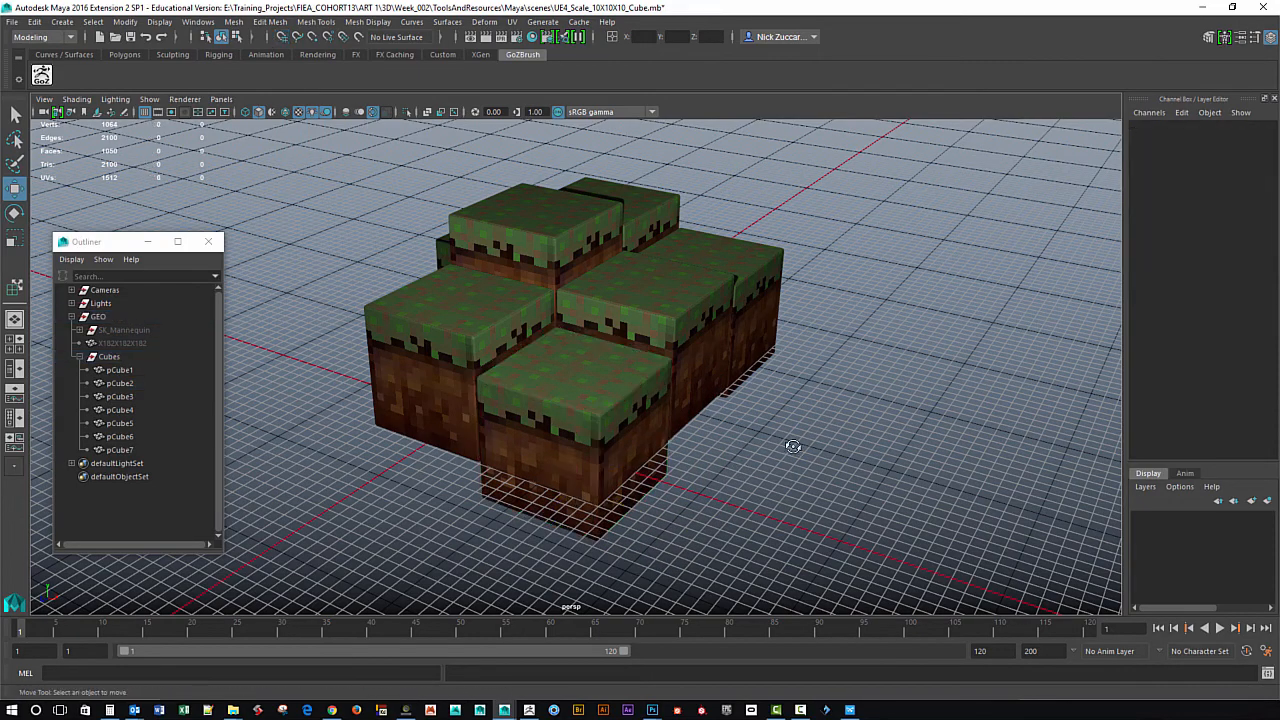
pyautogui.keyDown('alt'); pyautogui.moveTo(793, 446); pyautogui.dragTo(745, 452); pyautogui.keyUp('alt')
# Select spotLight1 in the Lights group and bring up the creation options for a spot light beside the cubes.
pyautogui.click(71, 303)
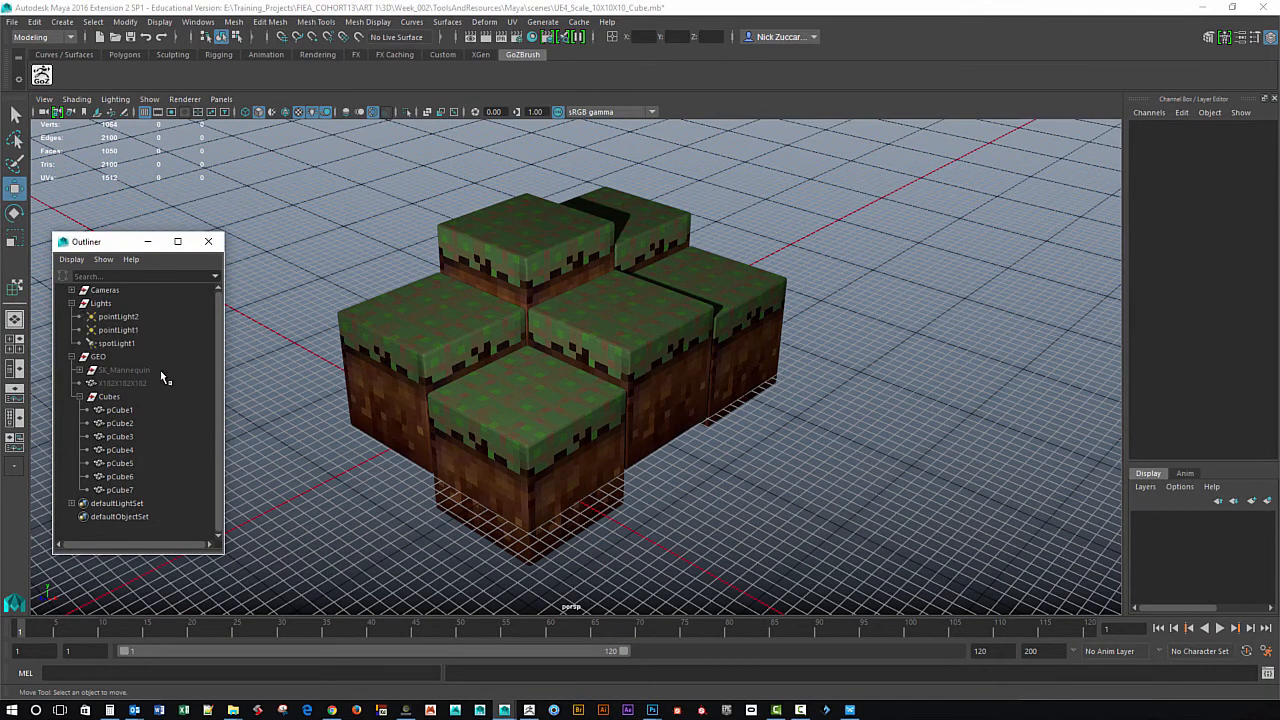
pyautogui.click(117, 345)
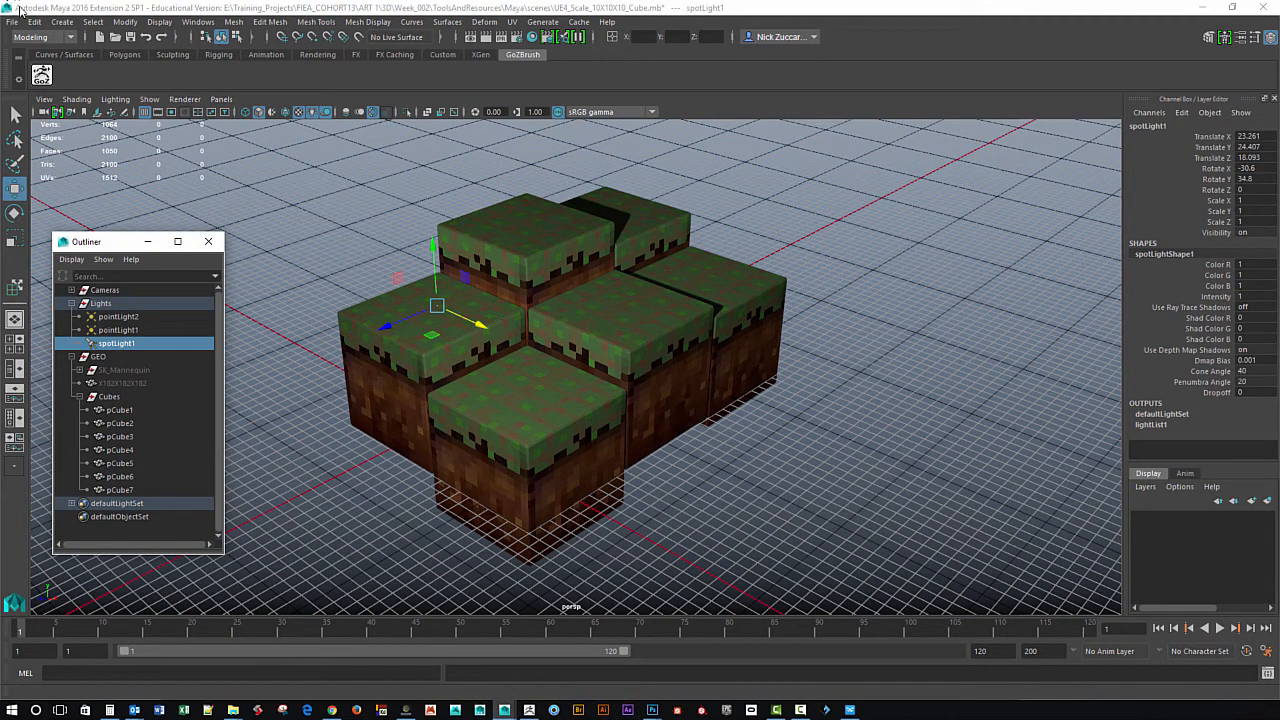
pyautogui.click(66, 22)
pyautogui.moveTo(164, 96)
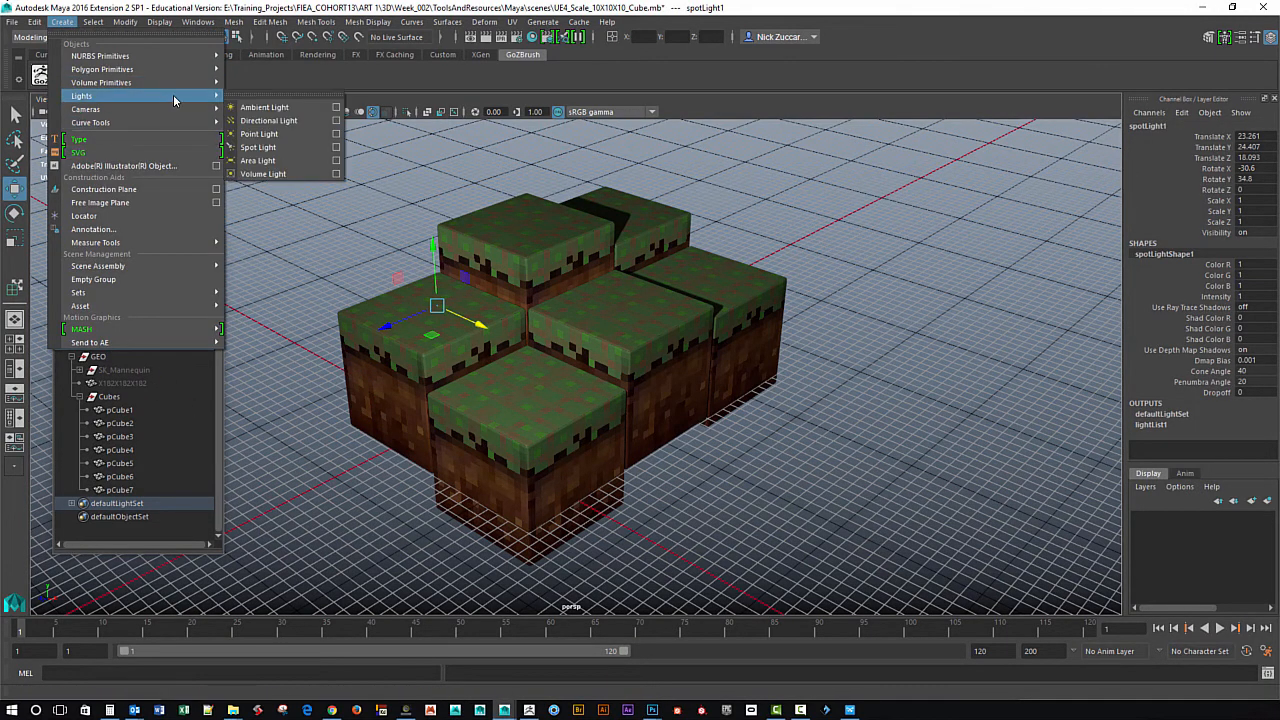
pyautogui.click(336, 147)
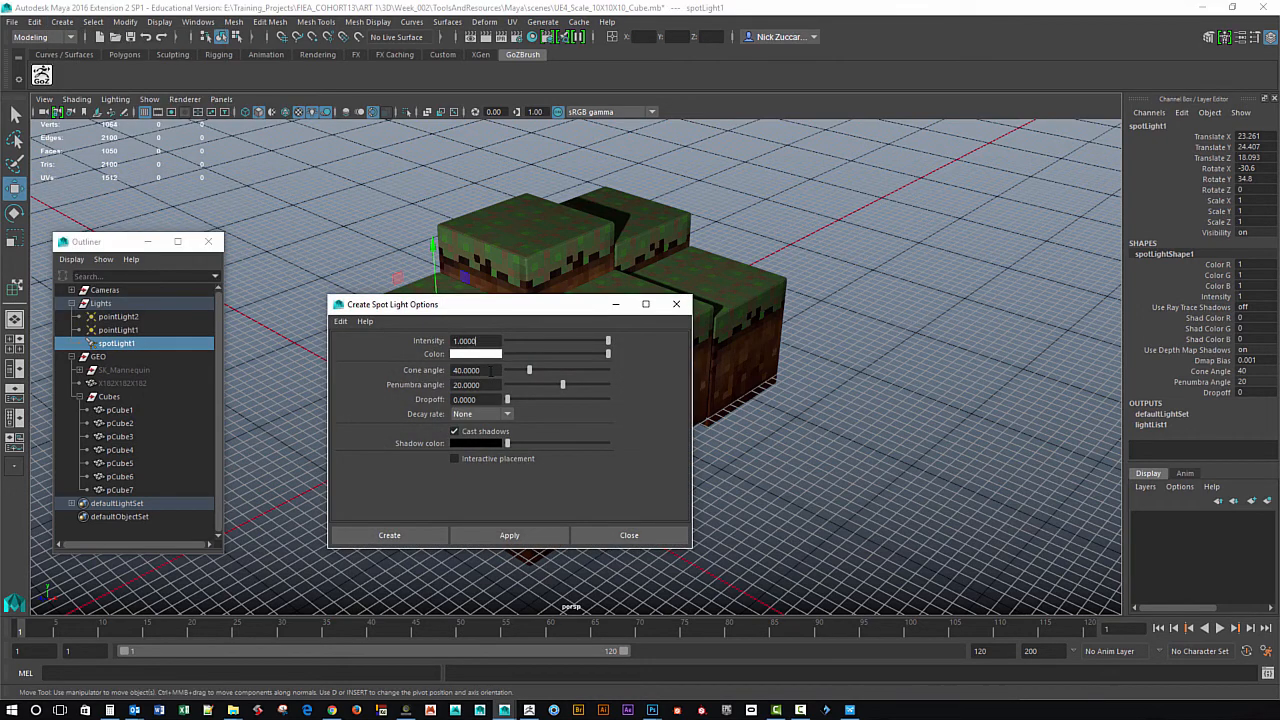
pyautogui.moveTo(491, 370); pyautogui.dragTo(452, 370)
pyautogui.moveTo(458, 304); pyautogui.dragTo(834, 342)
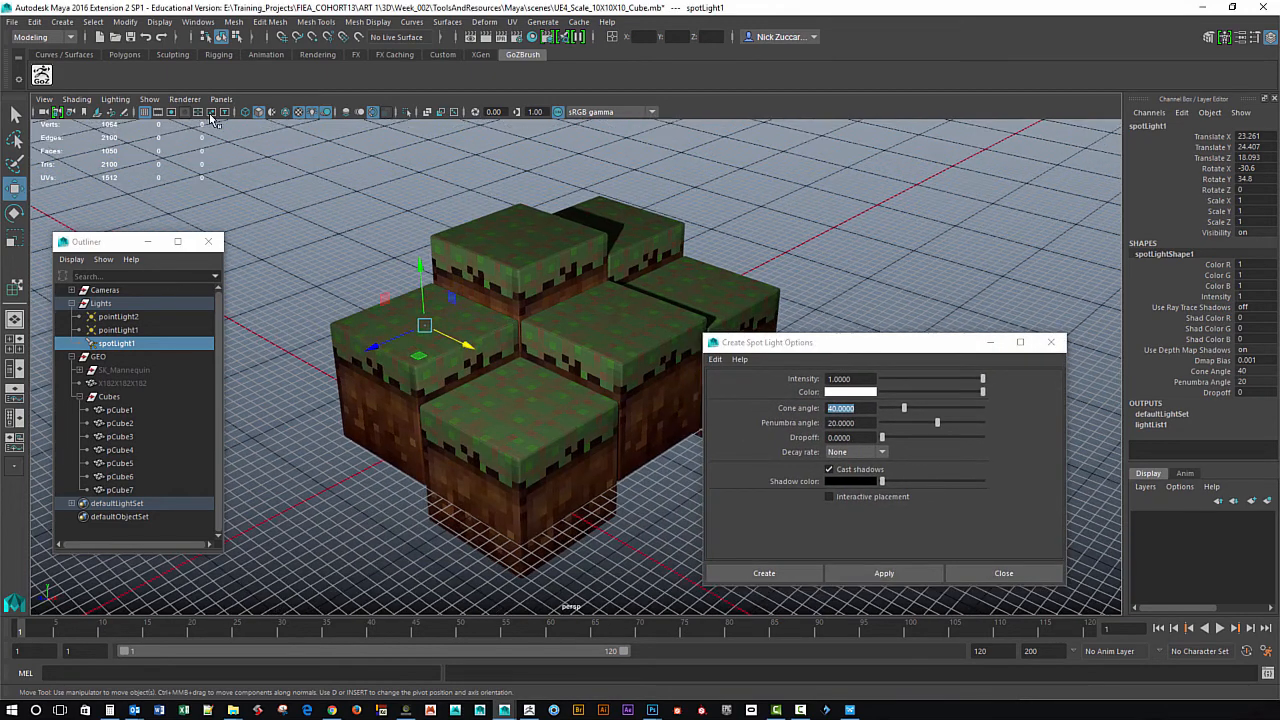
# Check the viewport's object display filters and look for spotLight1 around the cubes, keeping it selected.
pyautogui.click(149, 99)
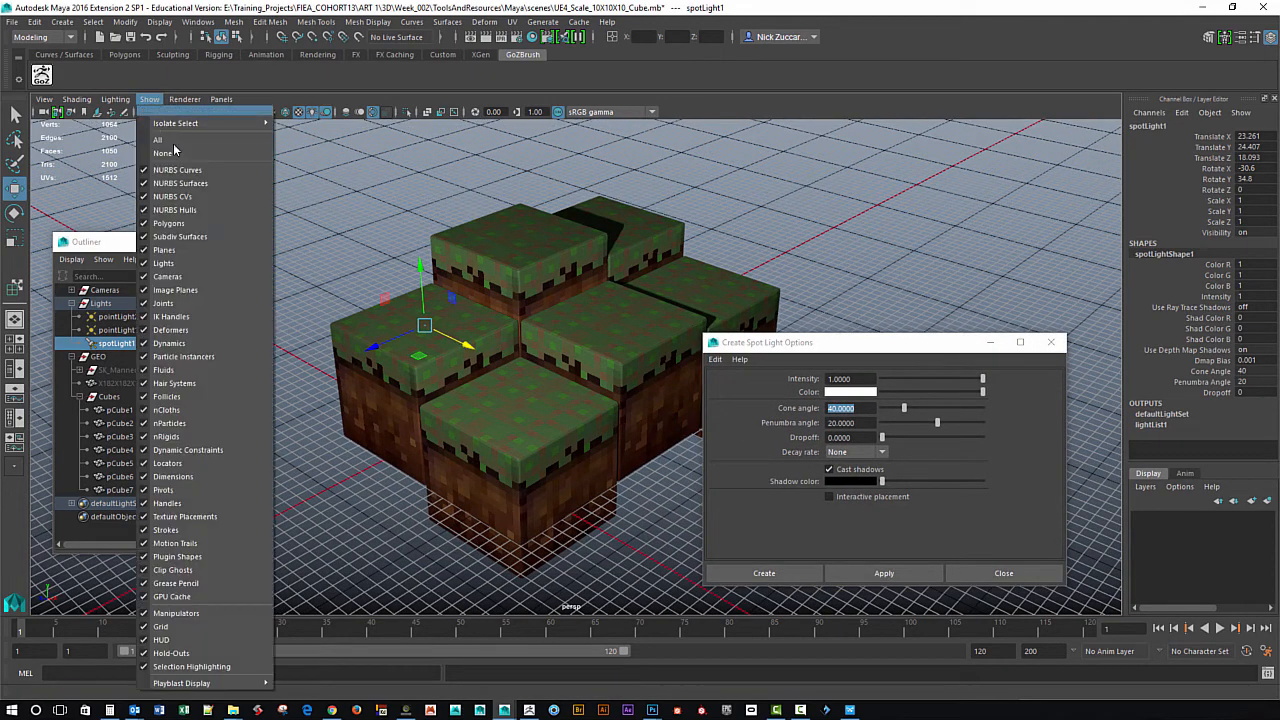
pyautogui.click(343, 229)
pyautogui.keyDown('alt'); pyautogui.moveTo(607, 269); pyautogui.dragTo(563, 325, button='middle'); pyautogui.keyUp('alt')
pyautogui.keyDown('alt'); pyautogui.moveTo(563, 325); pyautogui.dragTo(423, 331, button='right'); pyautogui.keyUp('alt')
pyautogui.moveTo(423, 331)
pyautogui.keyDown('alt'); pyautogui.mouseDown()
pyautogui.moveTo(437, 314)
pyautogui.moveTo(425, 340)
pyautogui.mouseUp(); pyautogui.keyUp('alt')
pyautogui.click(99, 356)
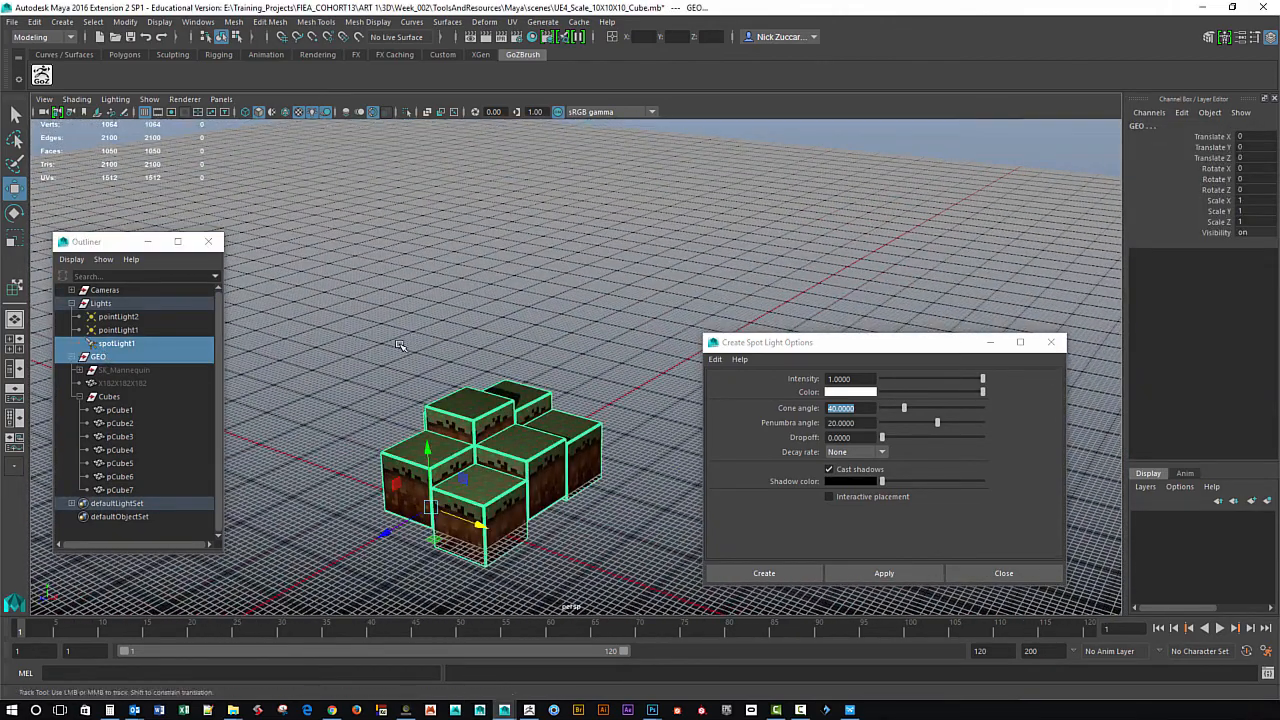
pyautogui.click(116, 343)
pyautogui.keyDown('alt'); pyautogui.moveTo(496, 391); pyautogui.dragTo(420, 363); pyautogui.keyUp('alt')
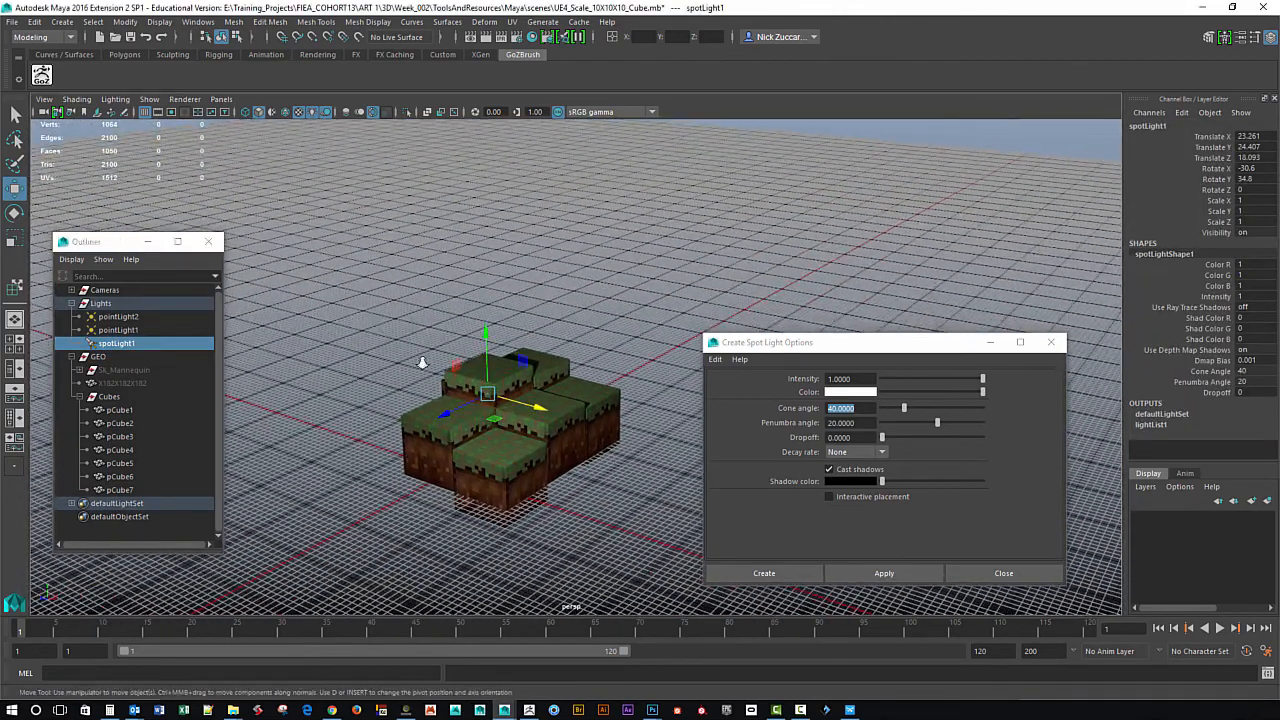
pyautogui.keyDown('alt'); pyautogui.moveTo(420, 363); pyautogui.dragTo(591, 449, button='right'); pyautogui.keyUp('alt')
pyautogui.keyDown('alt'); pyautogui.moveTo(591, 449); pyautogui.dragTo(459, 445); pyautogui.keyUp('alt')
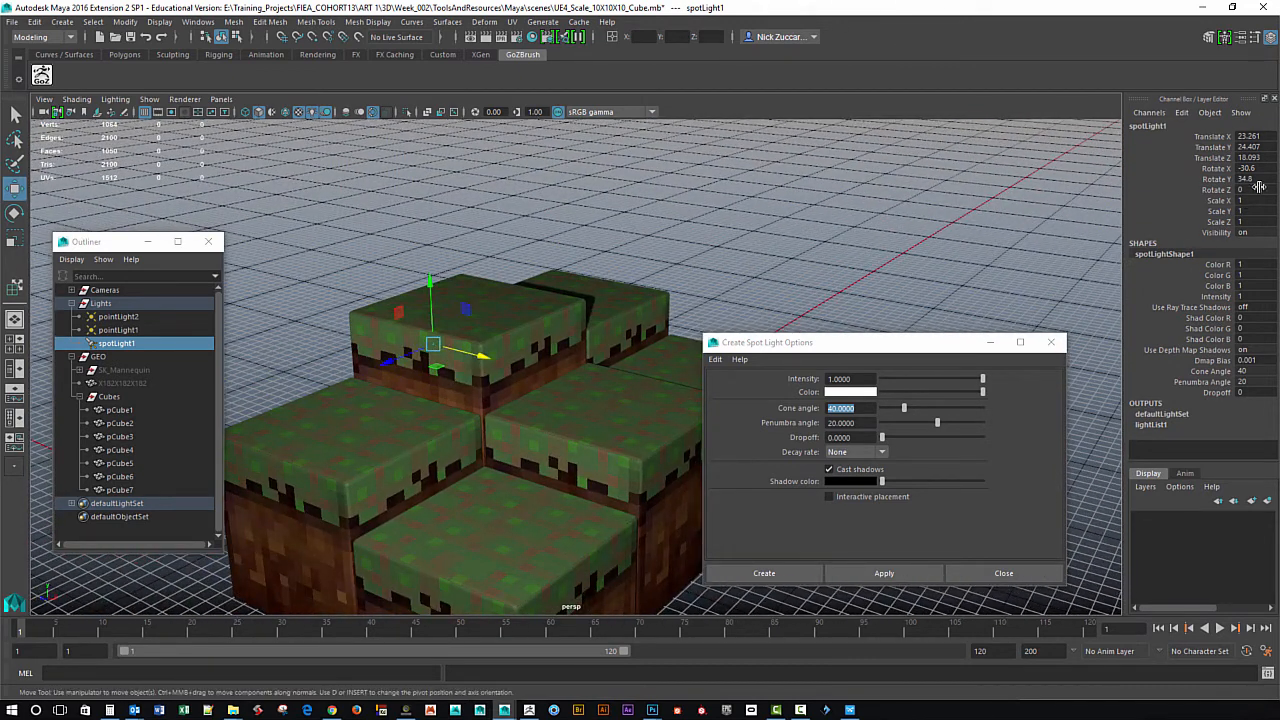
# Try scaling spotLight1 to 100 in X, Y and Z.
pyautogui.moveTo(1258, 200); pyautogui.dragTo(1258, 220)
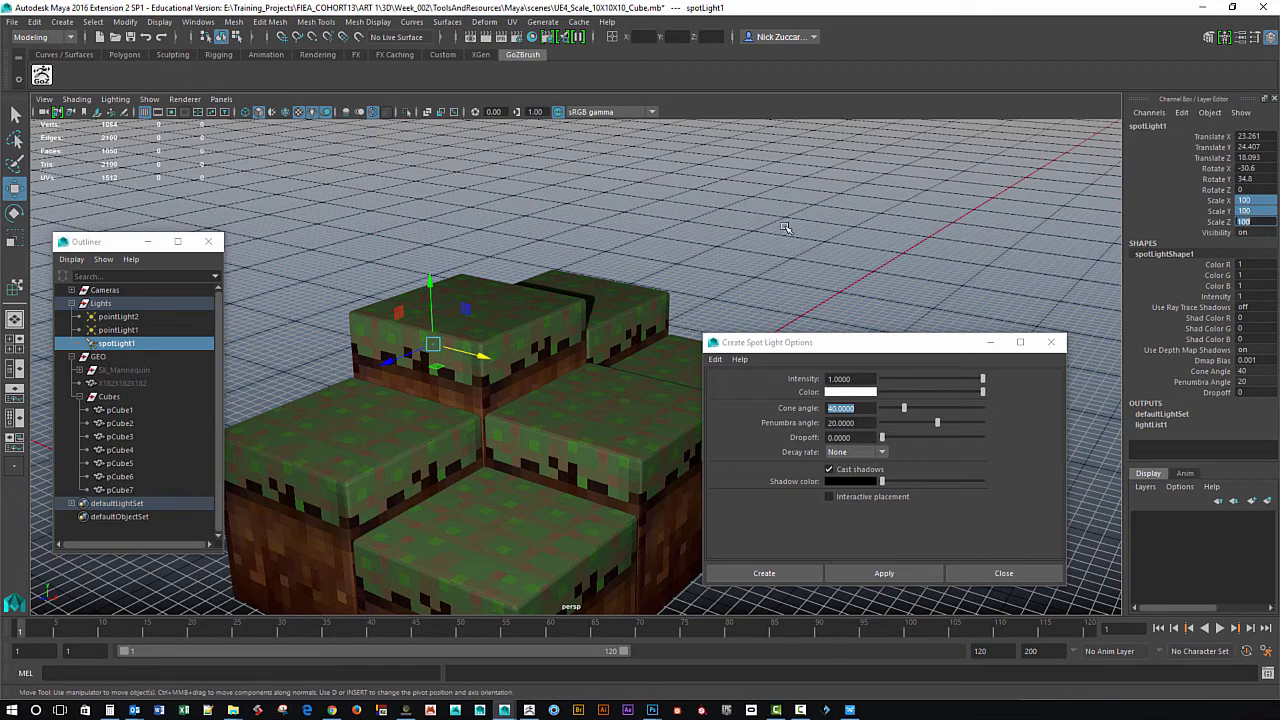
pyautogui.moveTo(786, 223)
pyautogui.keyDown('alt'); pyautogui.mouseDown()
pyautogui.moveTo(766, 200)
pyautogui.moveTo(784, 209)
pyautogui.mouseUp(); pyautogui.keyUp('alt')
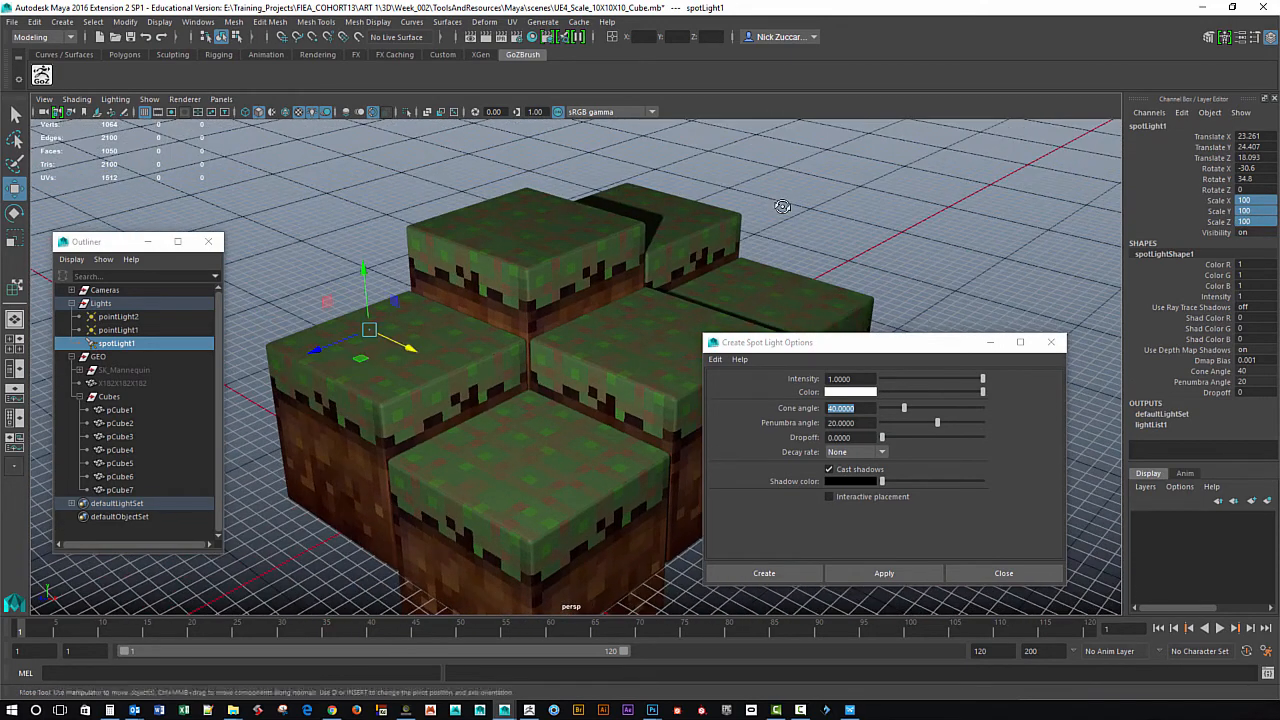
pyautogui.press('1')
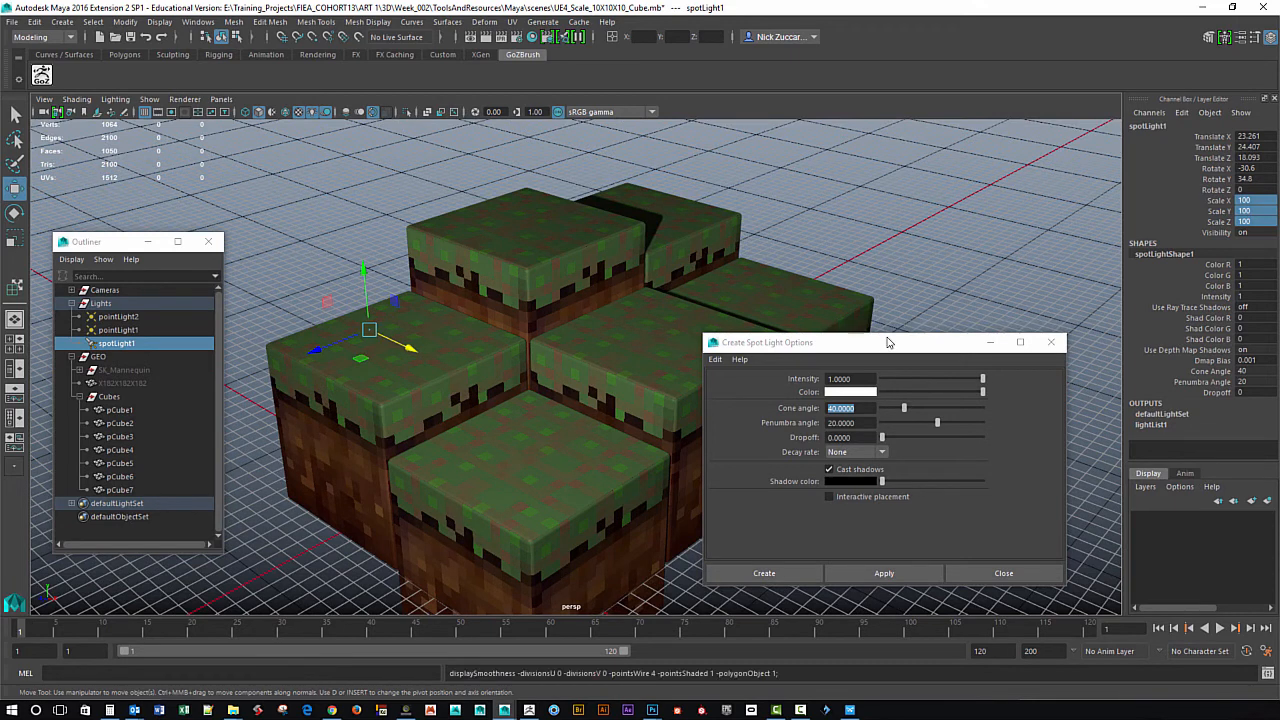
# Set spotLight1's X, Y and Z scale back to 1.
pyautogui.click(1255, 210)
pyautogui.click(1254, 200)
pyautogui.keyDown('shift'); pyautogui.click(1253, 221); pyautogui.keyUp('shift')
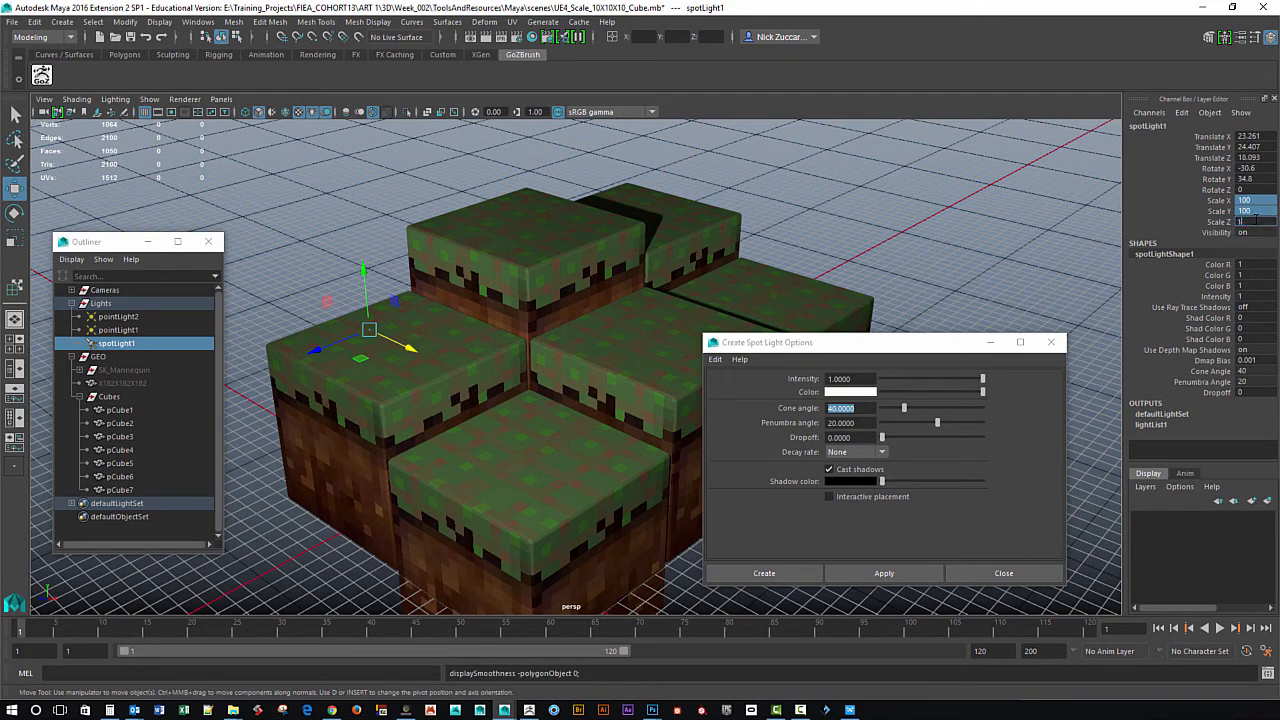
pyautogui.press('Return')
# Turn on the display of lights in the perspective viewport.
pyautogui.keyDown('alt'); pyautogui.moveTo(293, 239); pyautogui.dragTo(355, 262); pyautogui.keyUp('alt')
pyautogui.keyDown('alt'); pyautogui.moveTo(229, 153); pyautogui.dragTo(254, 155); pyautogui.keyUp('alt')
pyautogui.click(151, 100)
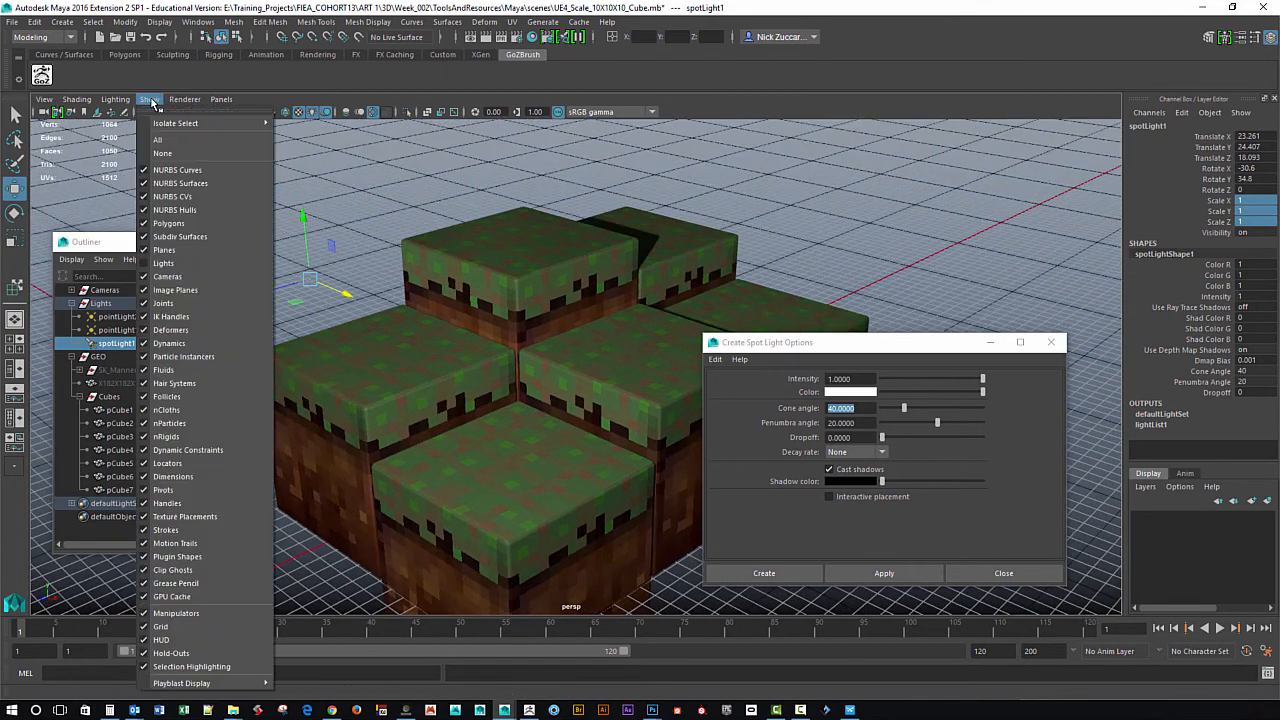
pyautogui.click(166, 262)
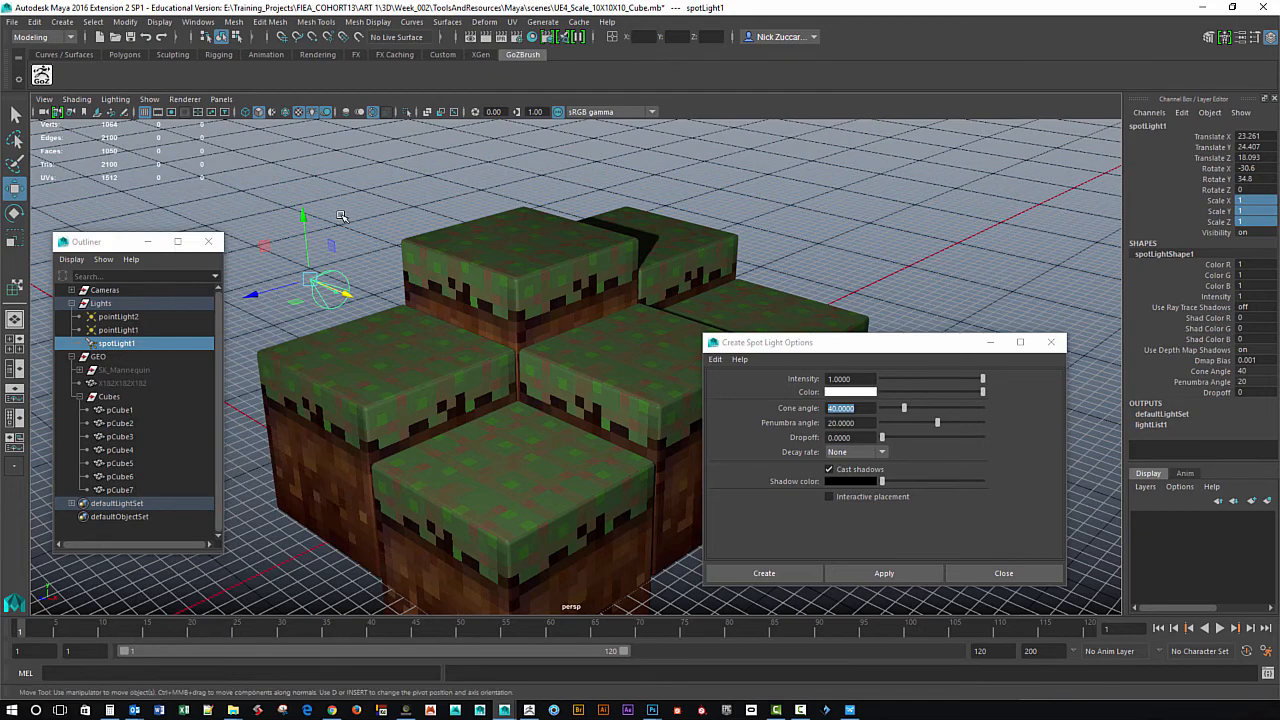
# Try component selection on spotLight1 in the viewport, and return to object selection with the light selected.
pyautogui.keyDown('alt'); pyautogui.moveTo(342, 216); pyautogui.dragTo(440, 352); pyautogui.keyUp('alt')
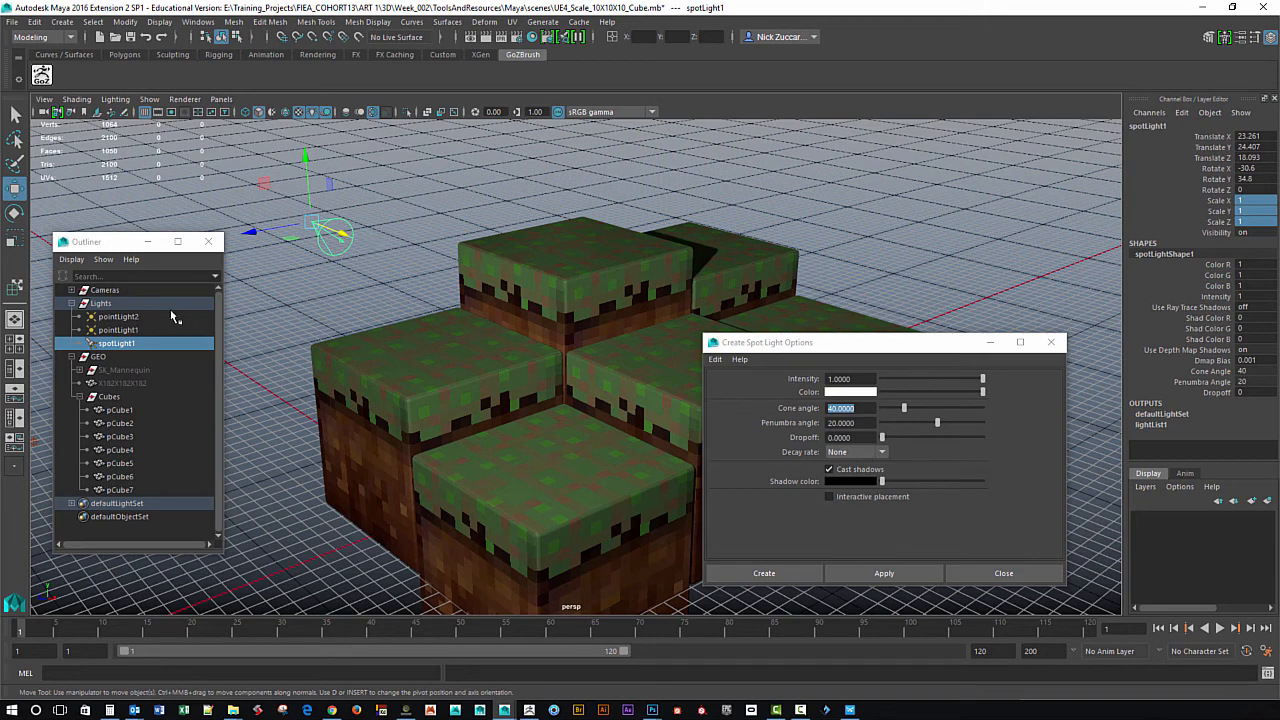
pyautogui.click(15, 288)
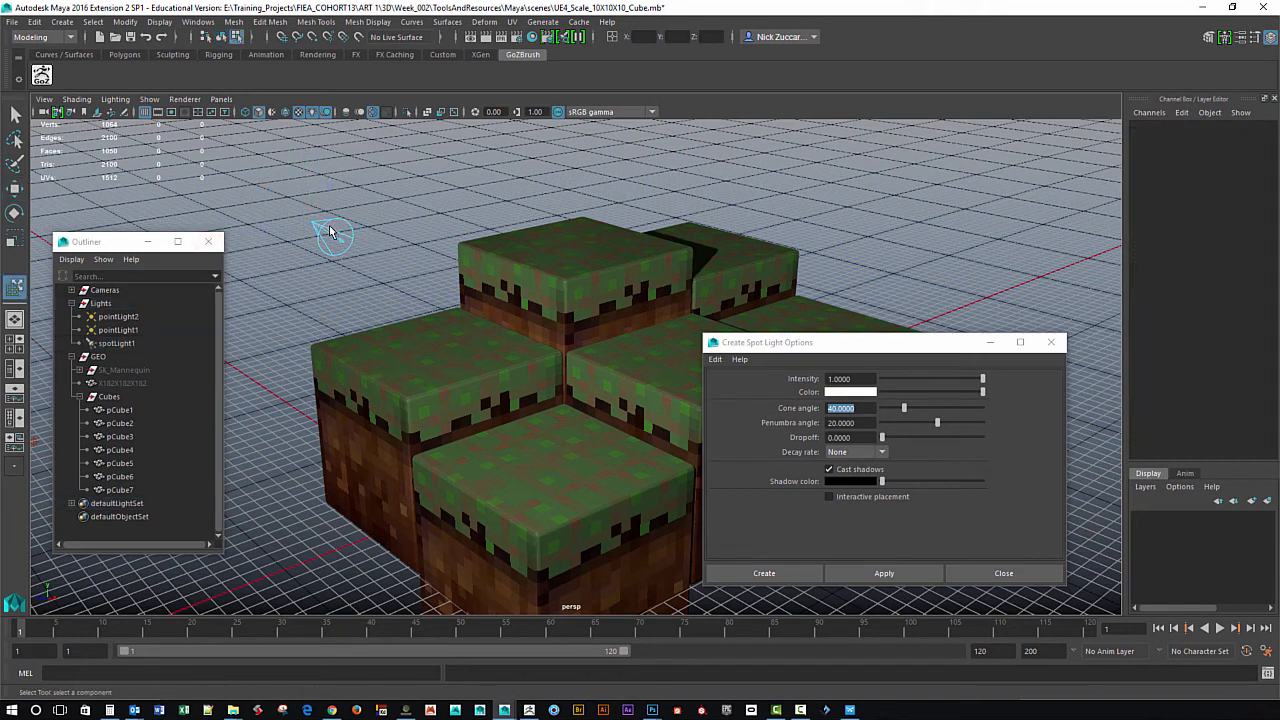
pyautogui.press('q')
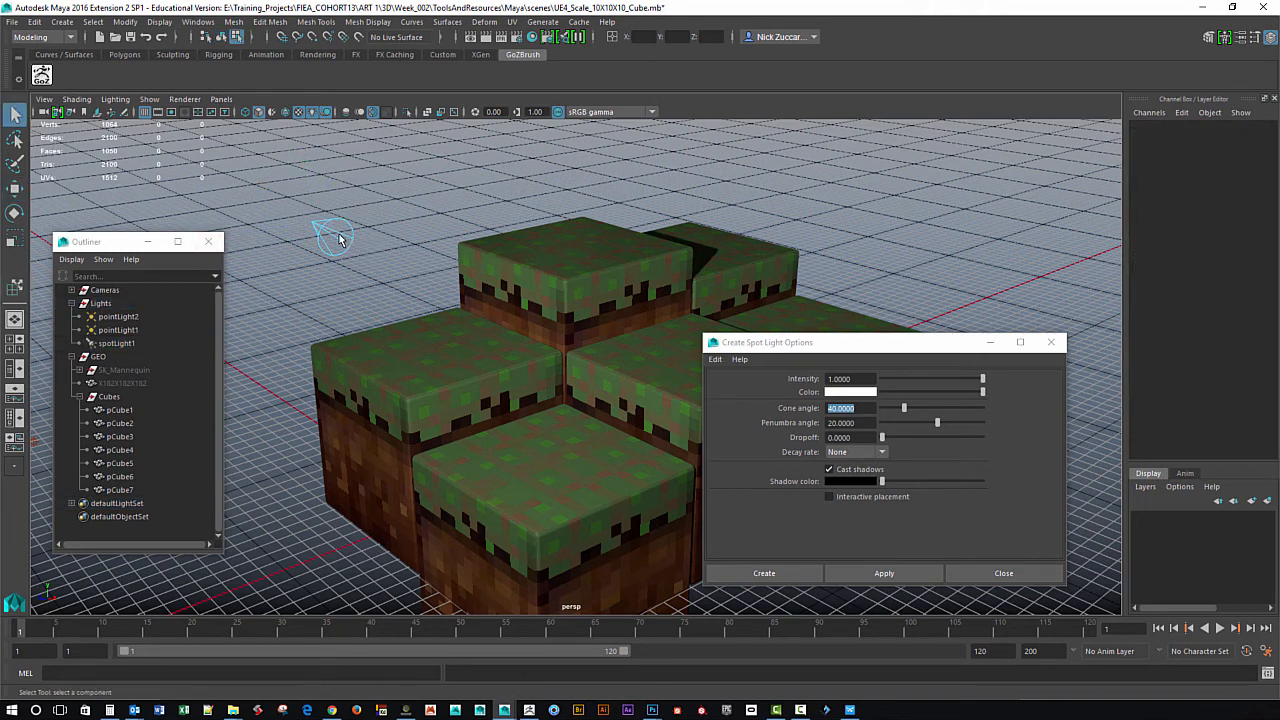
pyautogui.moveTo(295, 206); pyautogui.dragTo(354, 268)
pyautogui.press('F8')
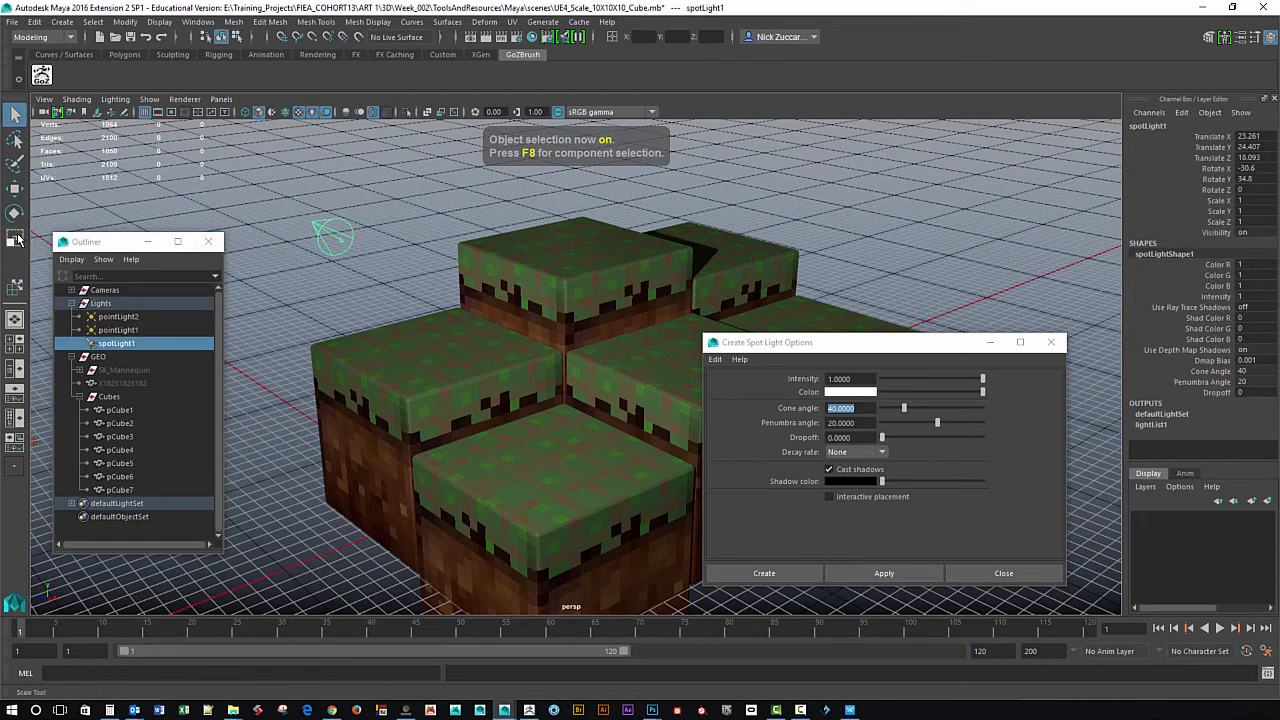
# Set spotLight1's cone angle to 20.
pyautogui.keyDown('alt'); pyautogui.moveTo(331, 296); pyautogui.dragTo(356, 325); pyautogui.keyUp('alt')
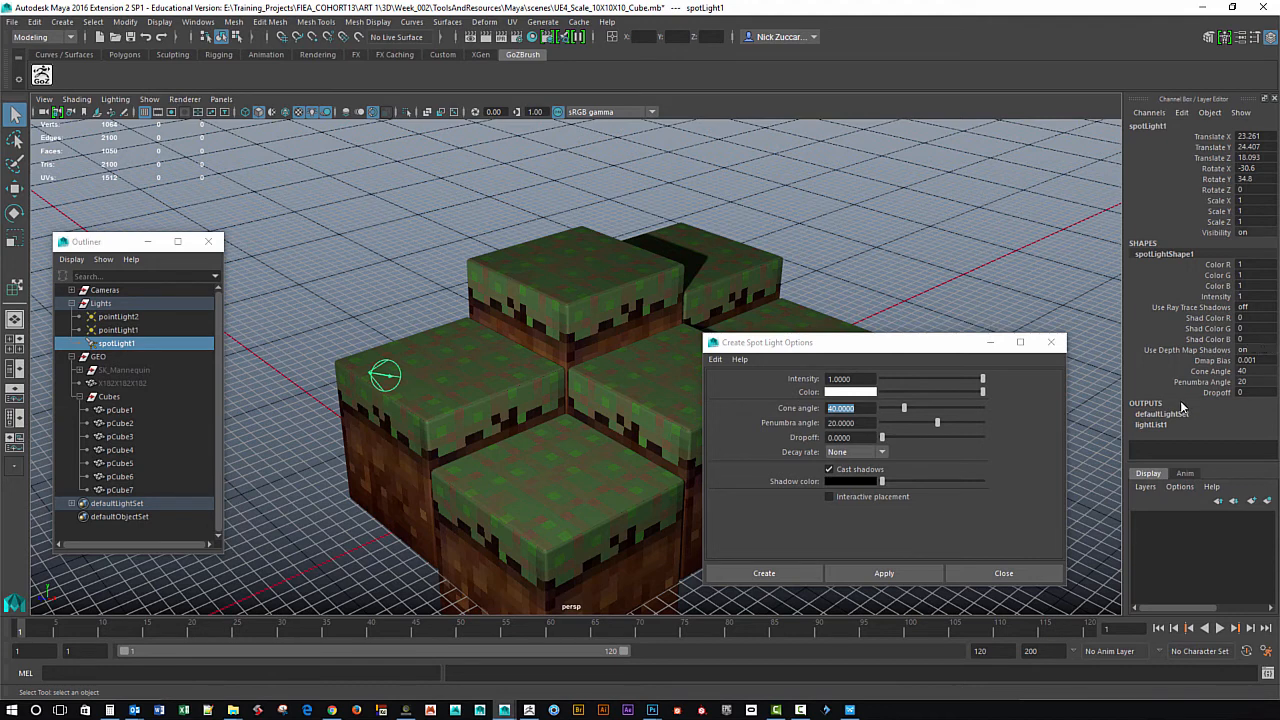
pyautogui.doubleClick(1246, 382)
pyautogui.keyDown('alt'); pyautogui.moveTo(537, 403); pyautogui.dragTo(568, 385); pyautogui.keyUp('alt')
pyautogui.click(1250, 371)
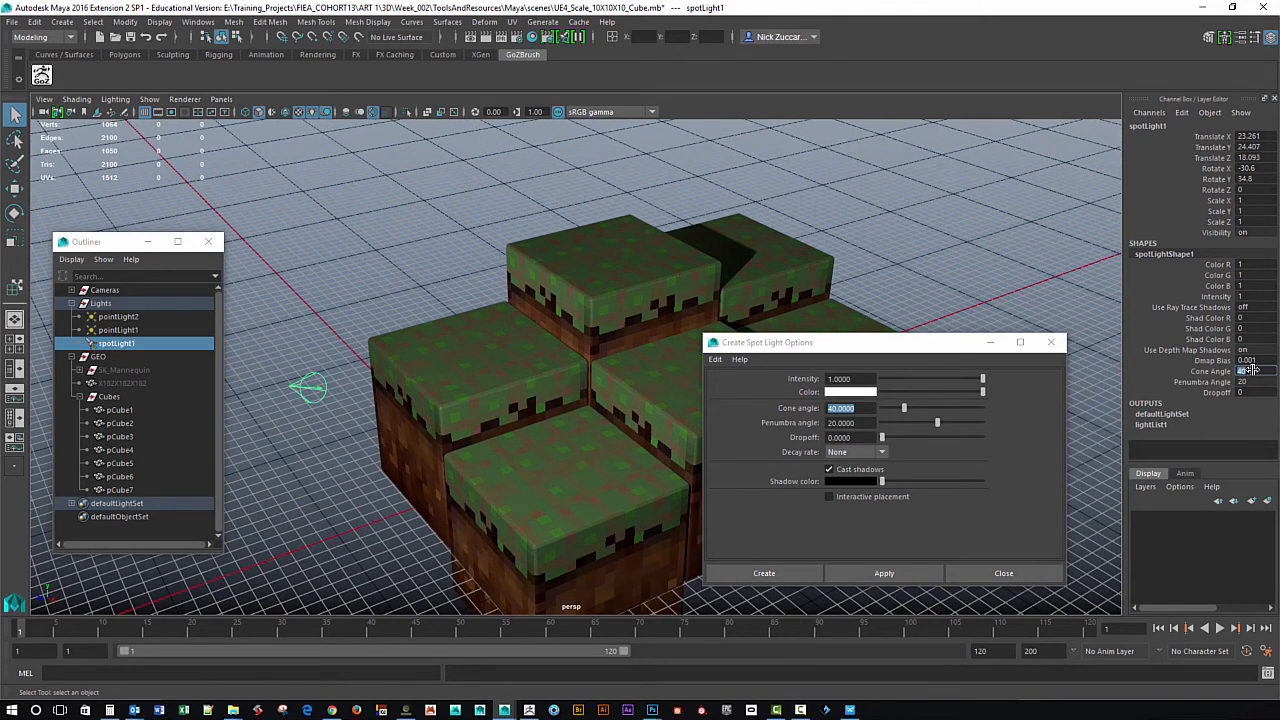
pyautogui.write('20')
pyautogui.press('Return')
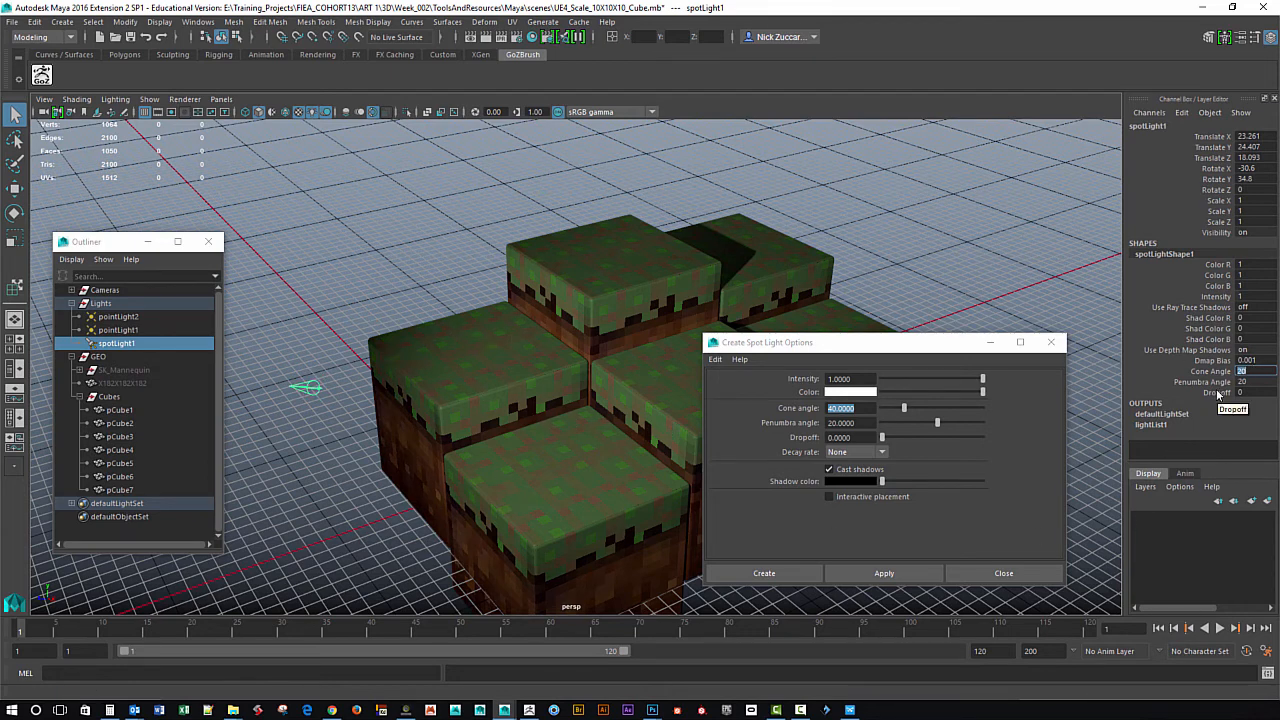
# Compare spotLight1's penumbra angle at 0 and 10, and set it back to 20.
pyautogui.click(1248, 381)
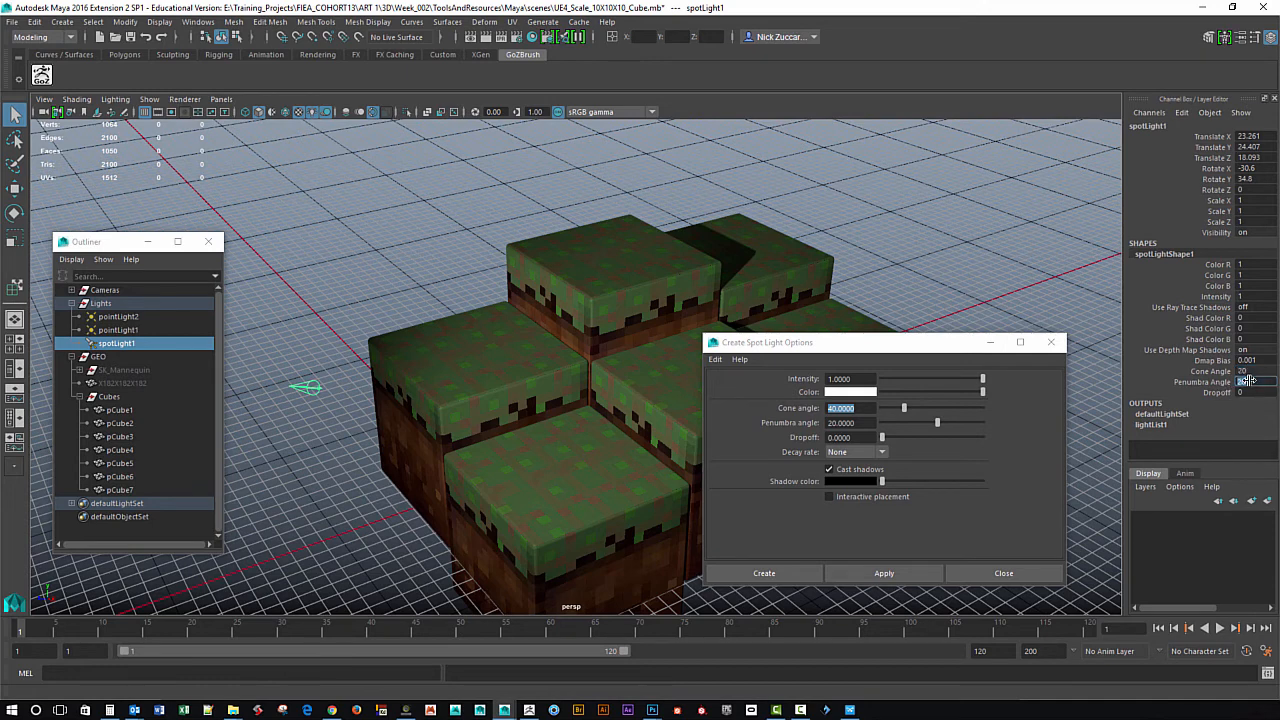
pyautogui.write('0')
pyautogui.press('Return')
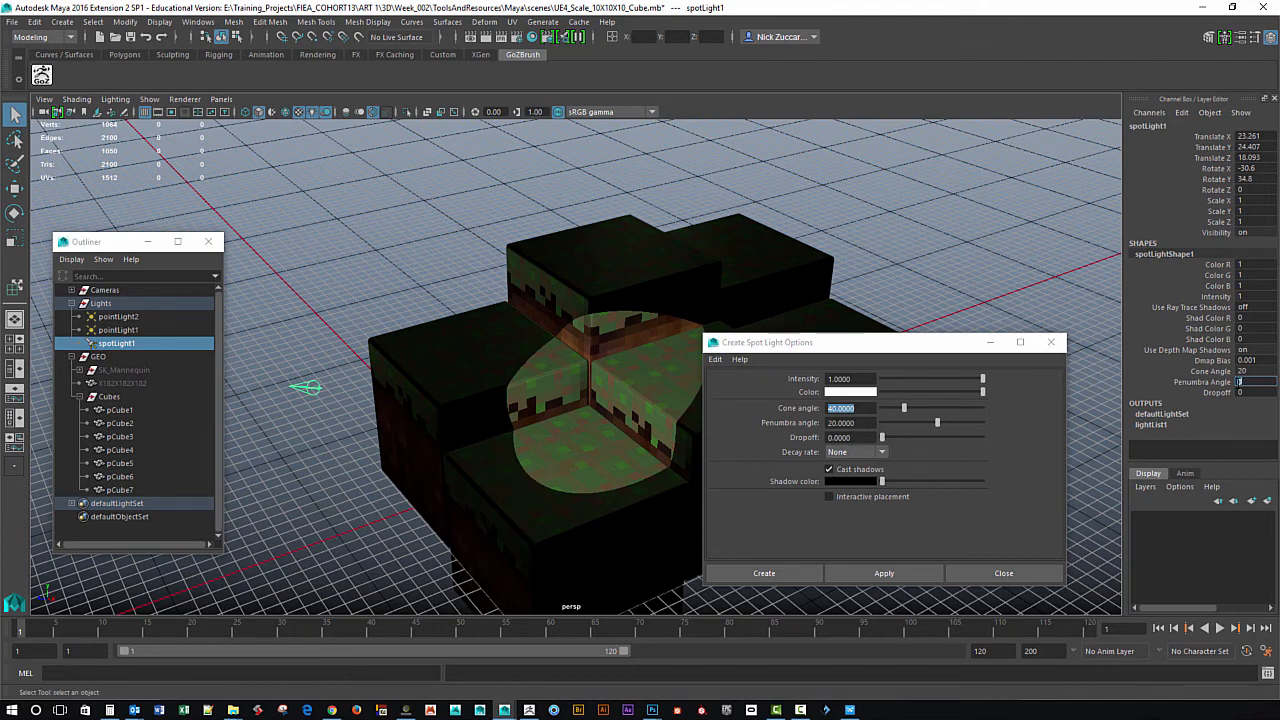
pyautogui.write('10')
pyautogui.press('Return')
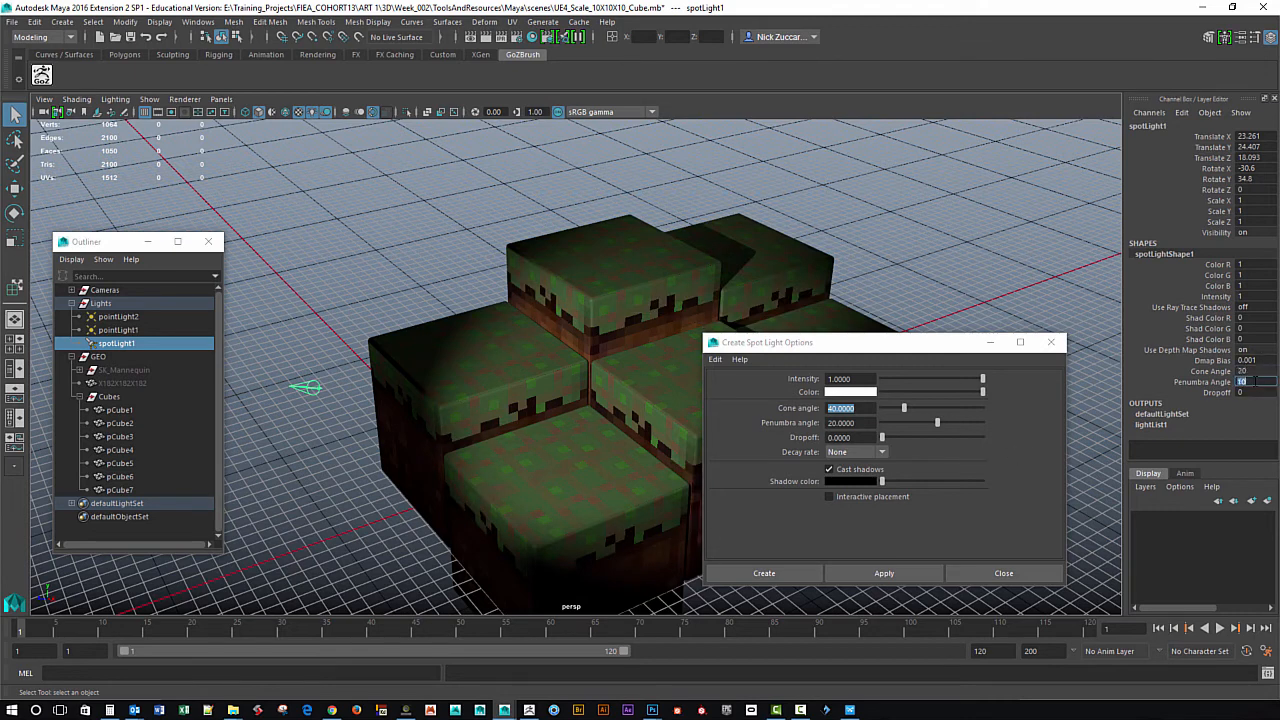
pyautogui.press('Return')
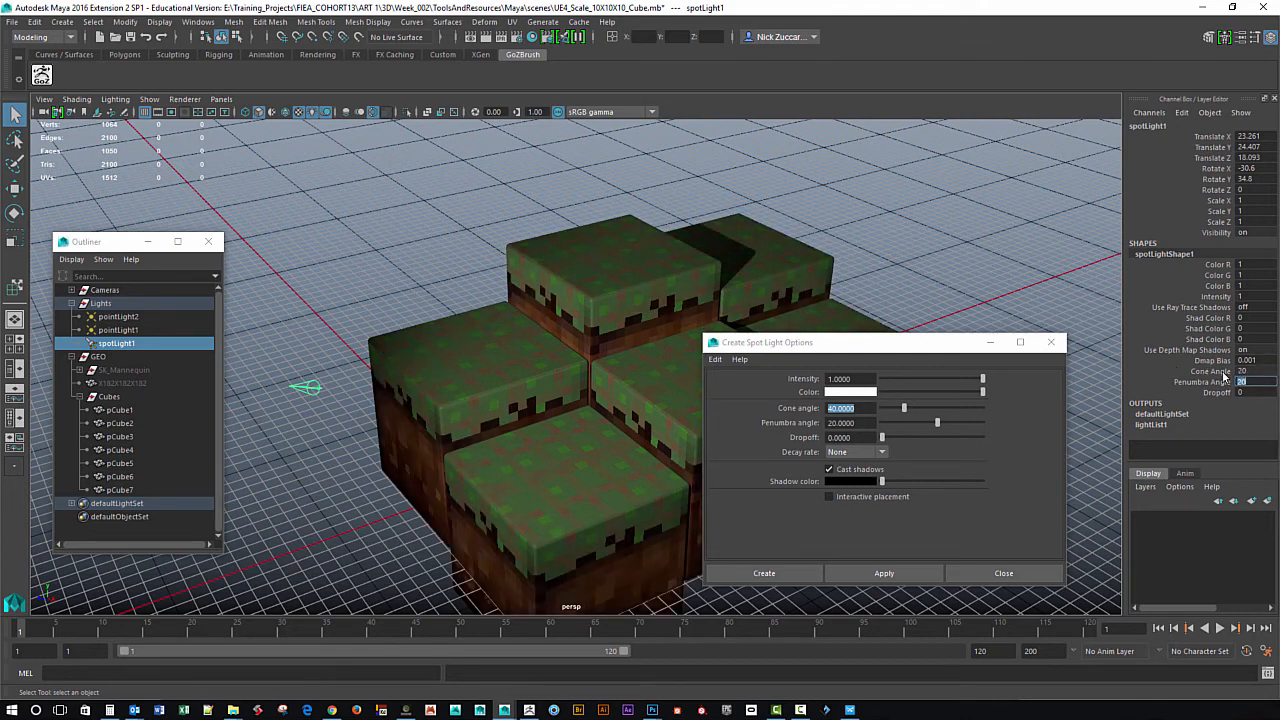
# Set spotLight1's cone angle to 30 and view the cubes' lighting from another angle.
pyautogui.keyDown('alt'); pyautogui.moveTo(602, 270); pyautogui.dragTo(690, 225); pyautogui.keyUp('alt')
pyautogui.doubleClick(1245, 372)
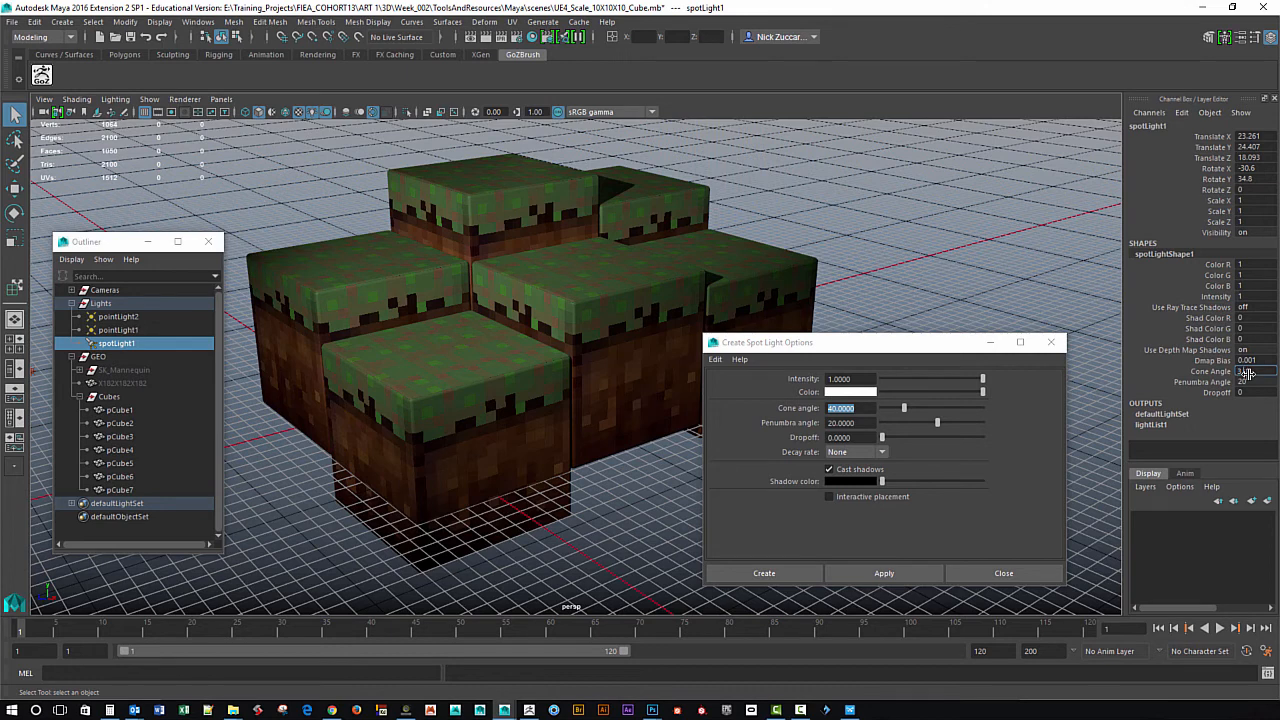
pyautogui.write('30')
pyautogui.press('Return')
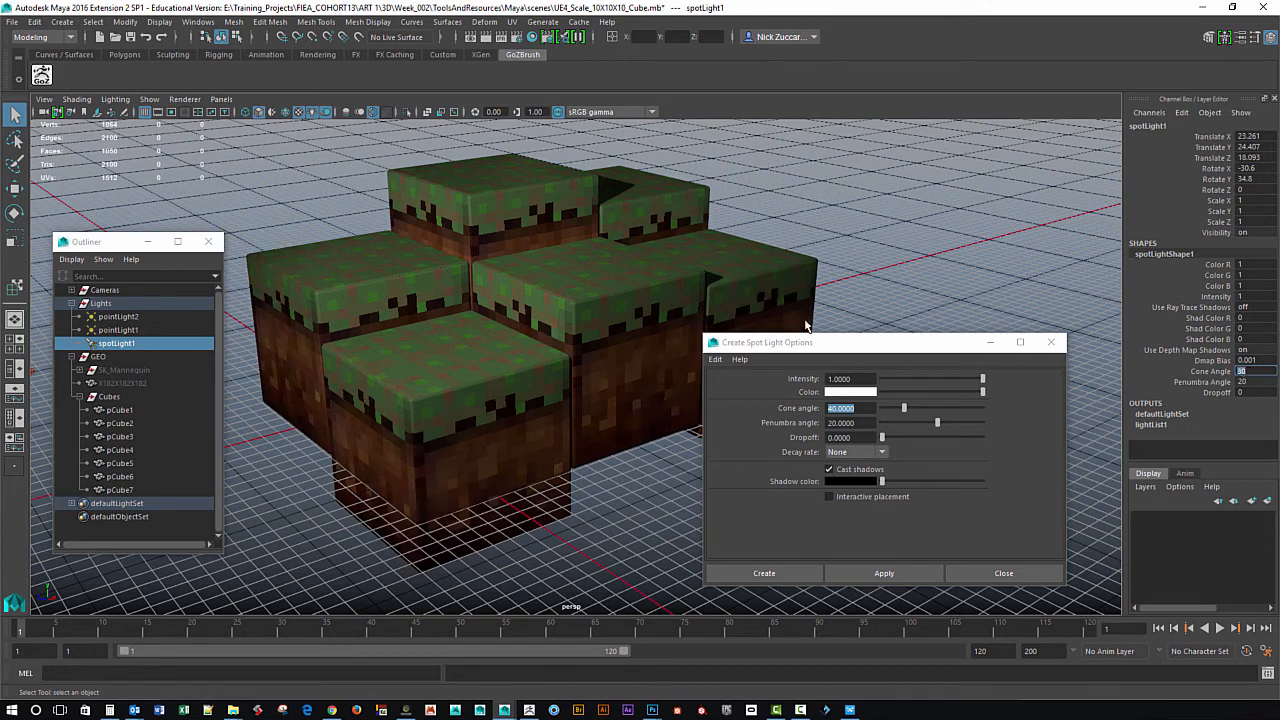
pyautogui.keyDown('alt'); pyautogui.moveTo(426, 397); pyautogui.dragTo(690, 450); pyautogui.keyUp('alt')
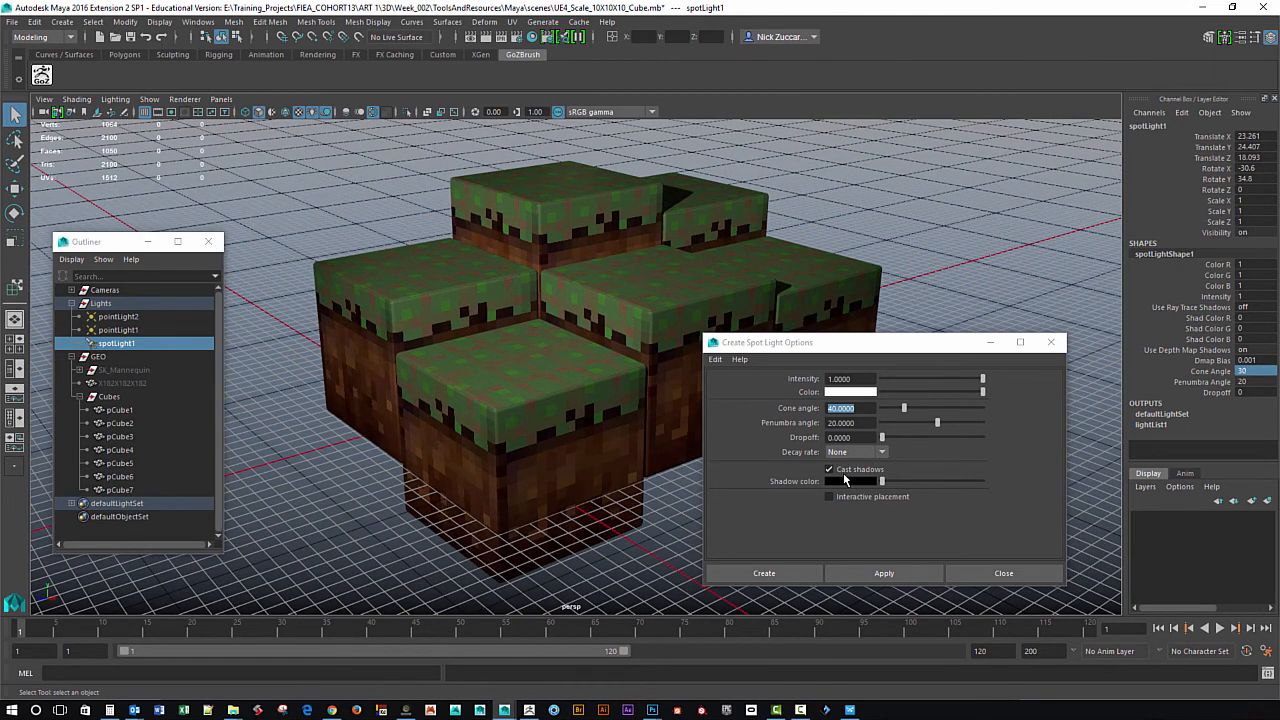
# Close the spot light creation options and show spotLight1's depth map shadow attributes in the Attribute Editor.
pyautogui.click(1051, 342)
pyautogui.click(114, 345)
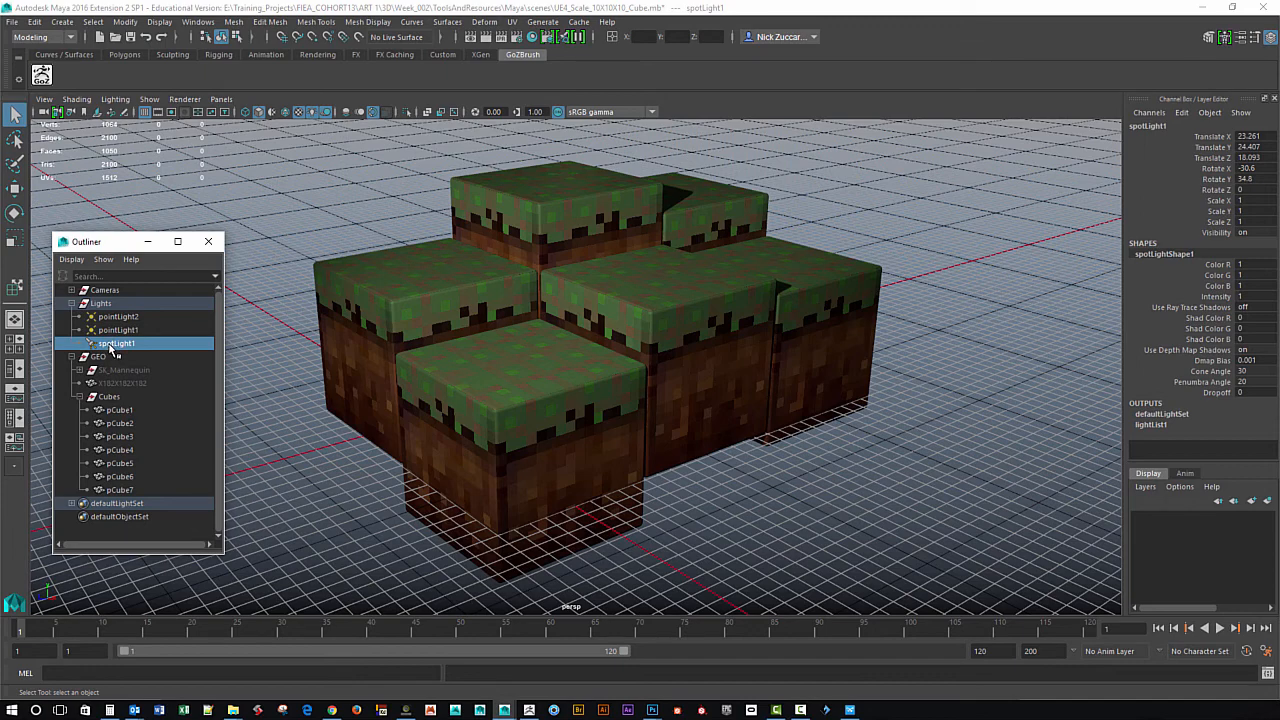
pyautogui.hotkey('ctrl', 'a')
pyautogui.moveTo(120, 292); pyautogui.dragTo(857, 138)
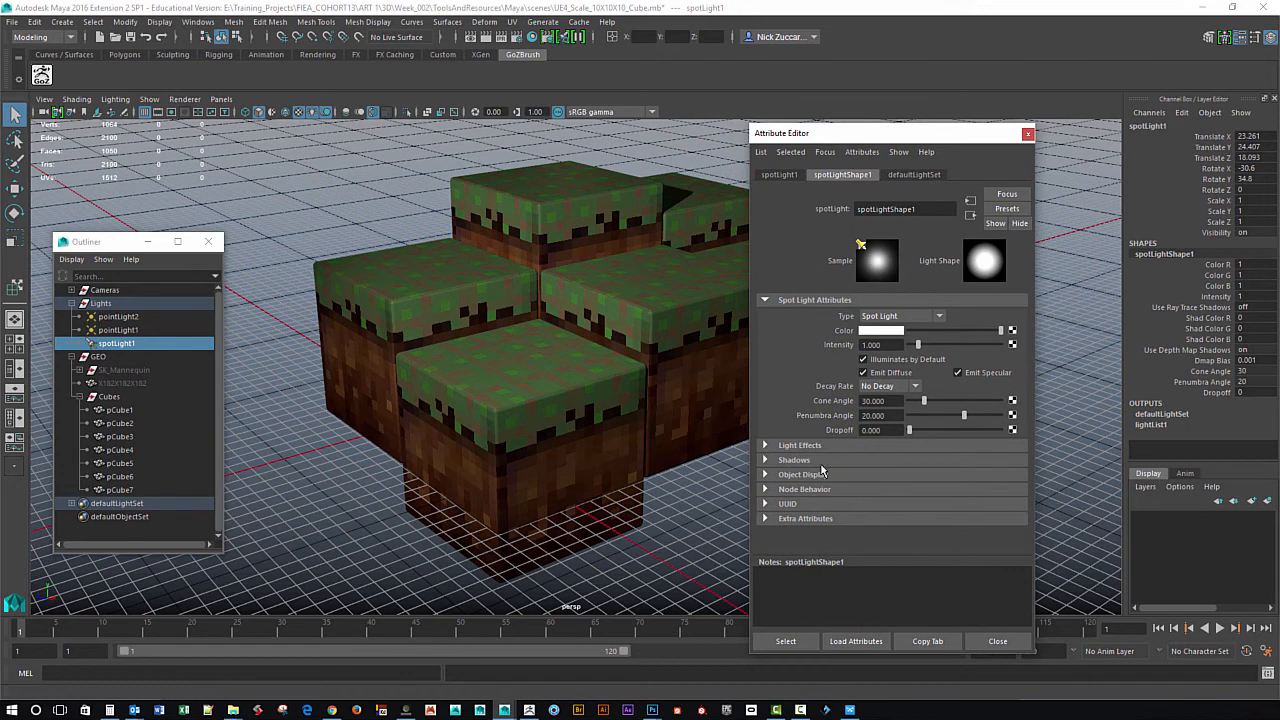
pyautogui.click(766, 460)
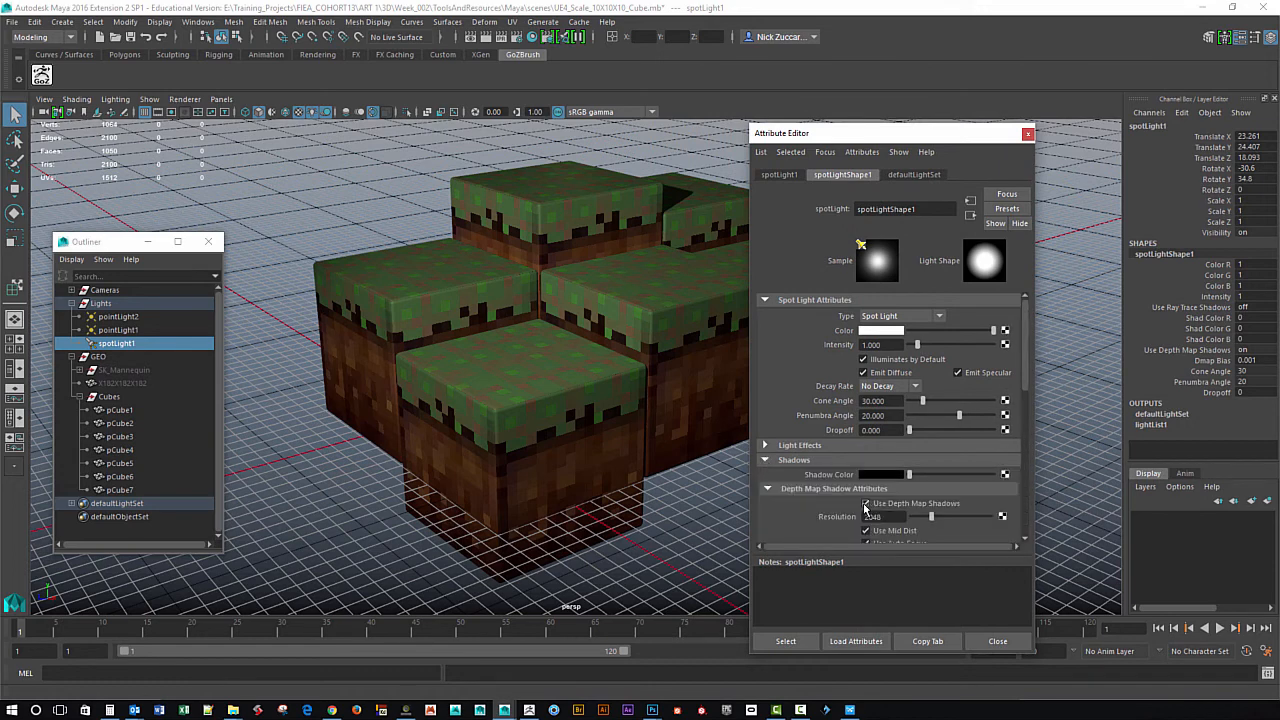
pyautogui.scroll(-3, 882, 530)
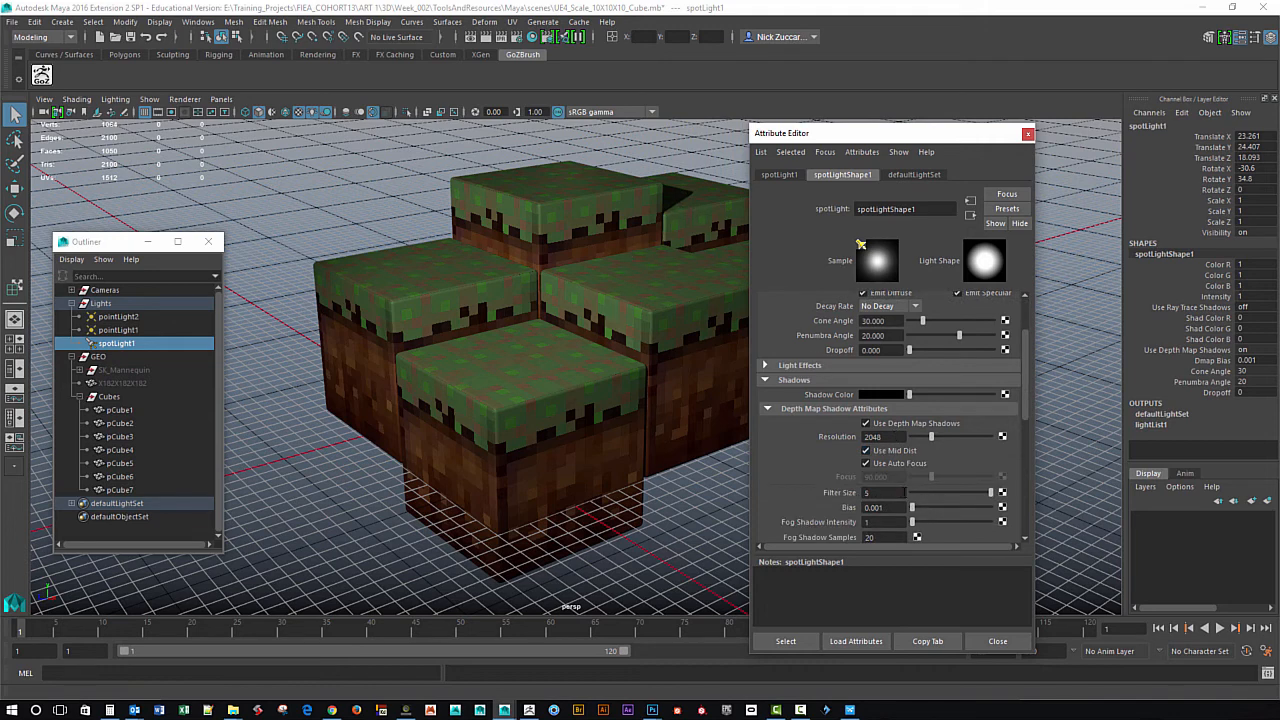
# Try a lower depth map shadow filter size for spotLight1, return it to 5, and inspect the shadows on the cubes.
pyautogui.moveTo(993, 496); pyautogui.dragTo(909, 497)
pyautogui.moveTo(912, 493); pyautogui.dragTo(1016, 490)
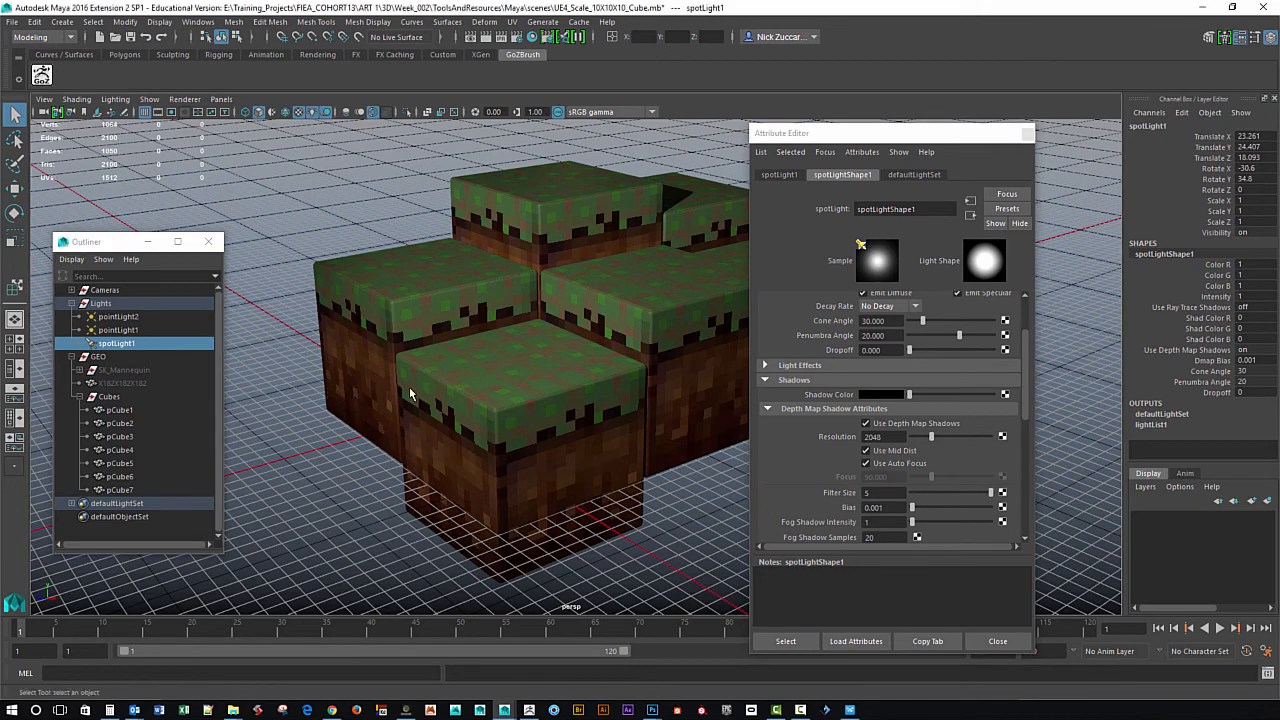
pyautogui.keyDown('alt'); pyautogui.moveTo(543, 360); pyautogui.dragTo(519, 414); pyautogui.keyUp('alt')
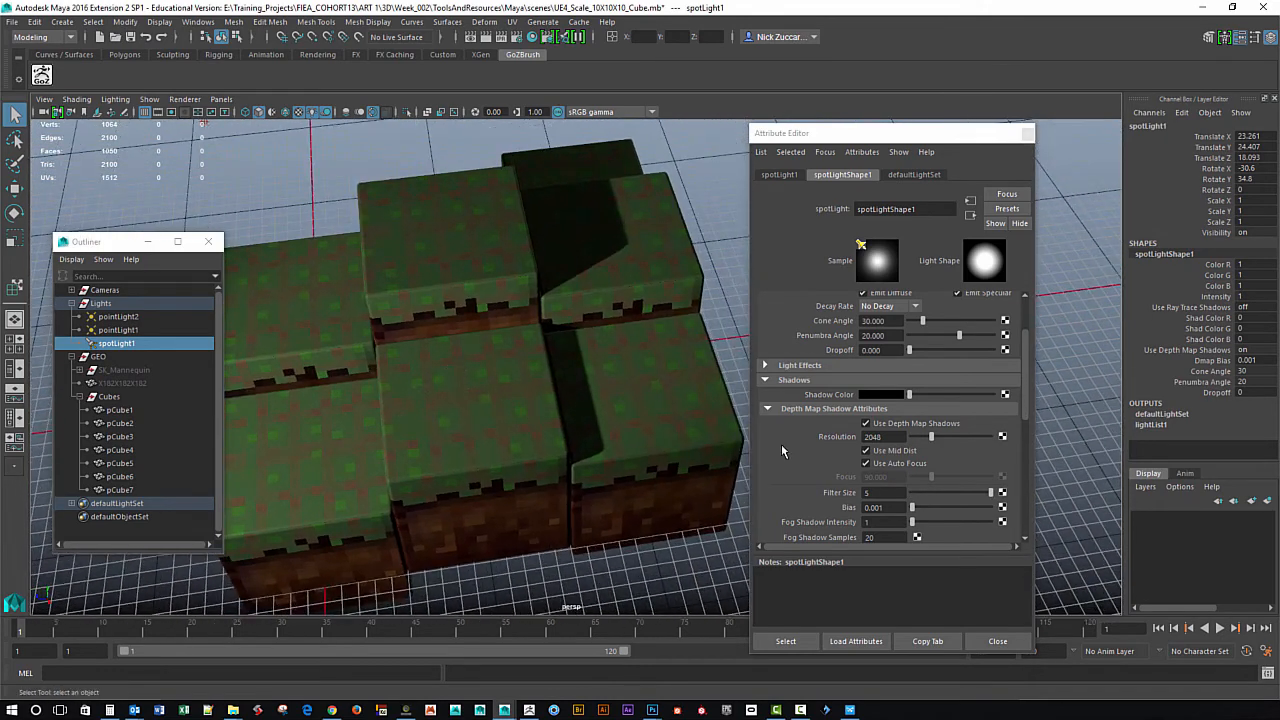
pyautogui.keyDown('alt'); pyautogui.moveTo(589, 277); pyautogui.dragTo(592, 281); pyautogui.keyUp('alt')
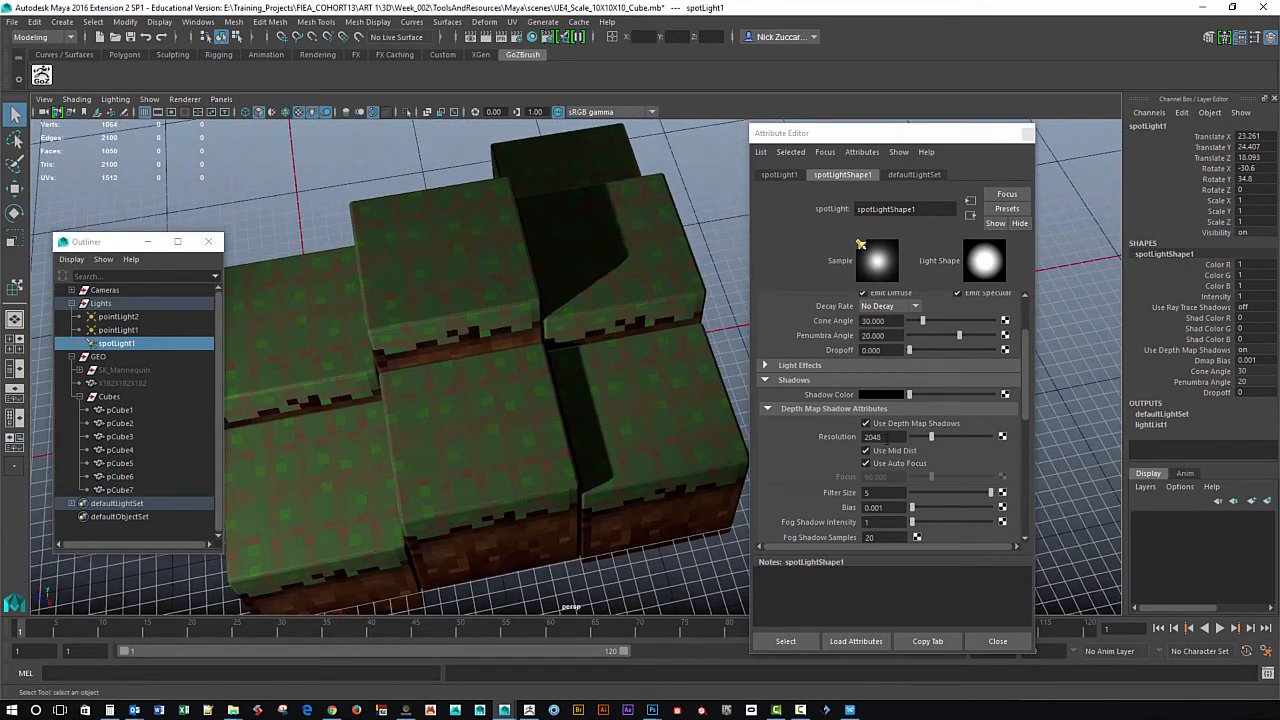
# Try a depth map shadow resolution of 1024 for spotLight1 and restore it to 2048.
pyautogui.moveTo(886, 437); pyautogui.dragTo(826, 434)
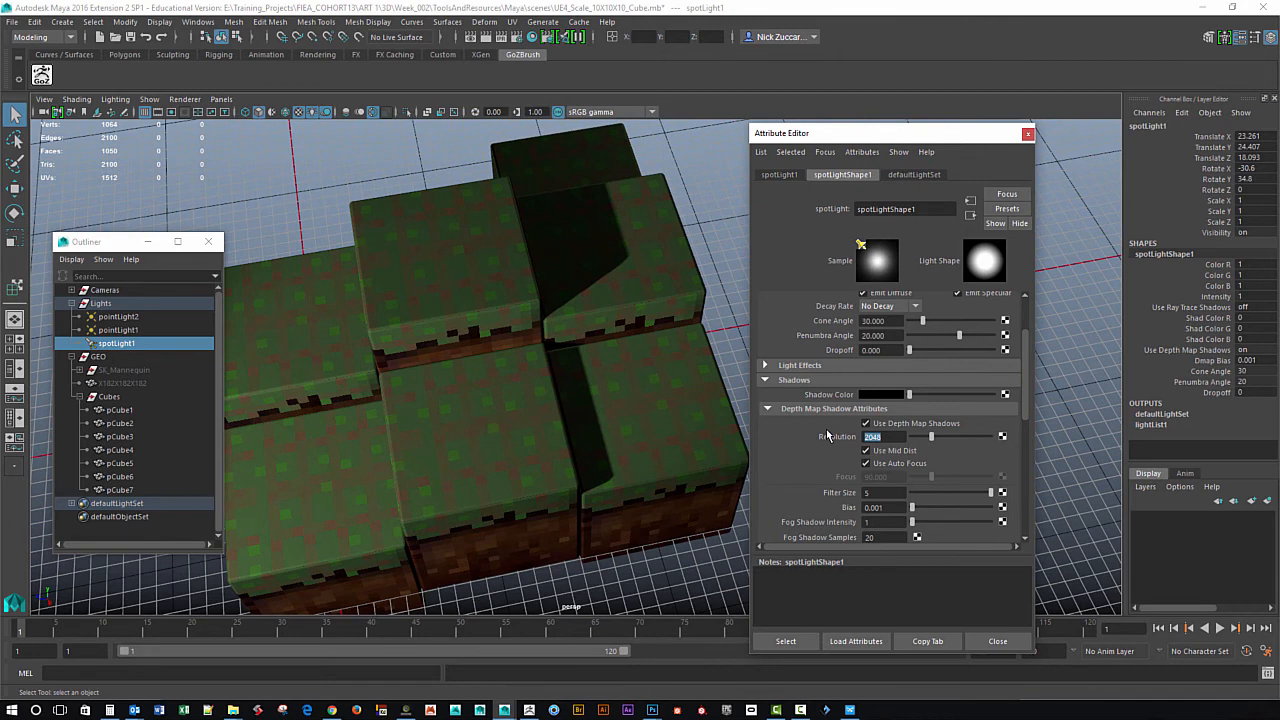
pyautogui.write('1024')
pyautogui.press('Return')
pyautogui.keyDown('alt'); pyautogui.moveTo(625, 426); pyautogui.dragTo(593, 412); pyautogui.keyUp('alt')
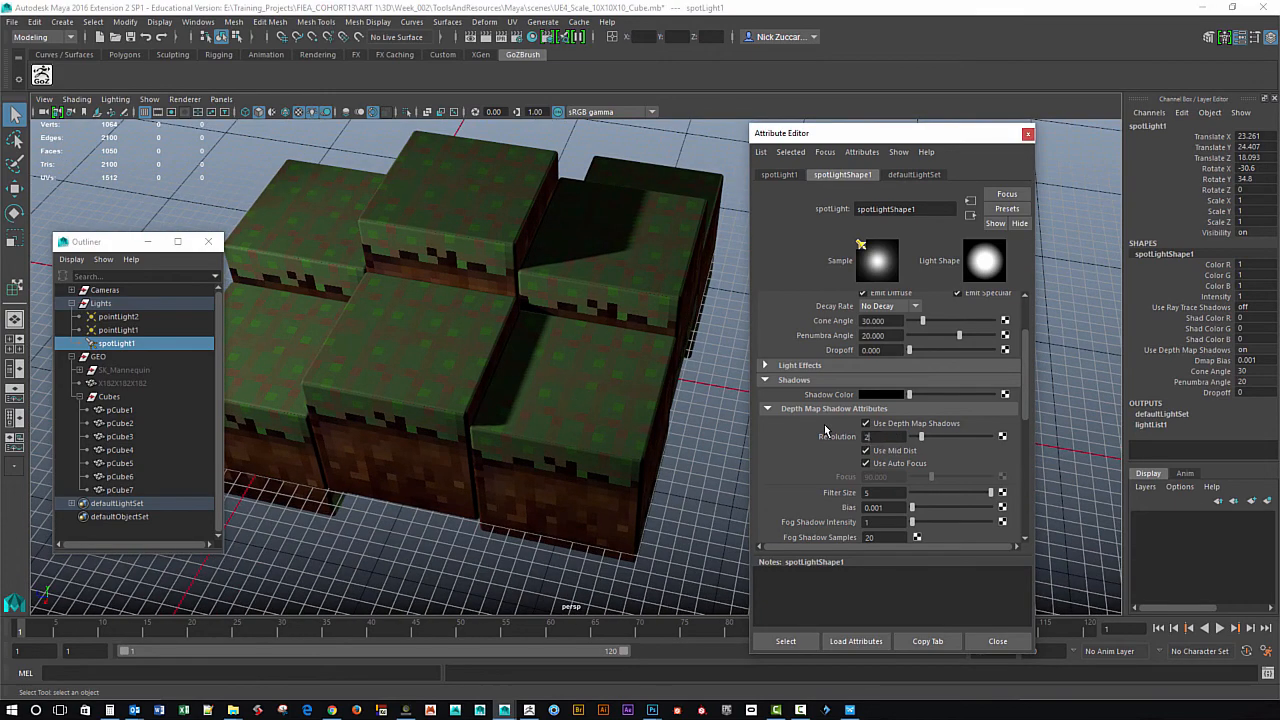
pyautogui.press('Return')
pyautogui.keyDown('alt'); pyautogui.moveTo(514, 442); pyautogui.dragTo(628, 423); pyautogui.keyUp('alt')
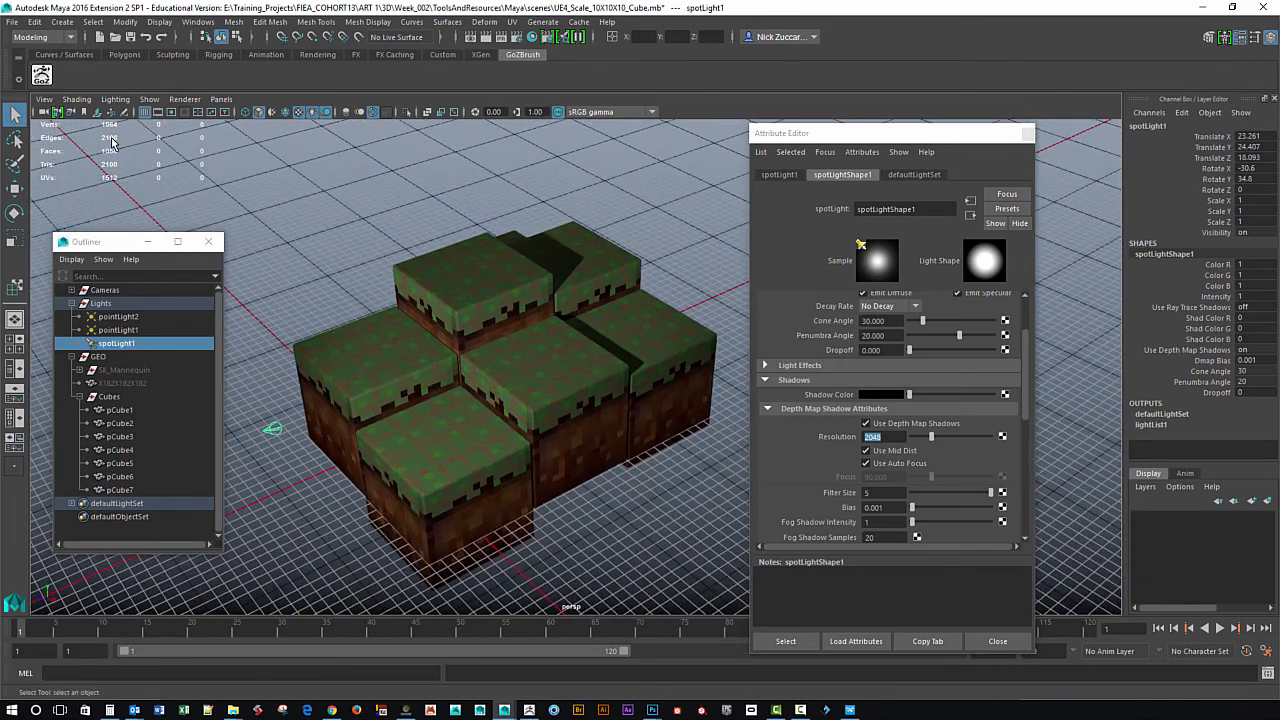
# Review the viewport's lighting options and compare the cubes in wireframe, shaded, textured and all-lights display.
pyautogui.click(115, 99)
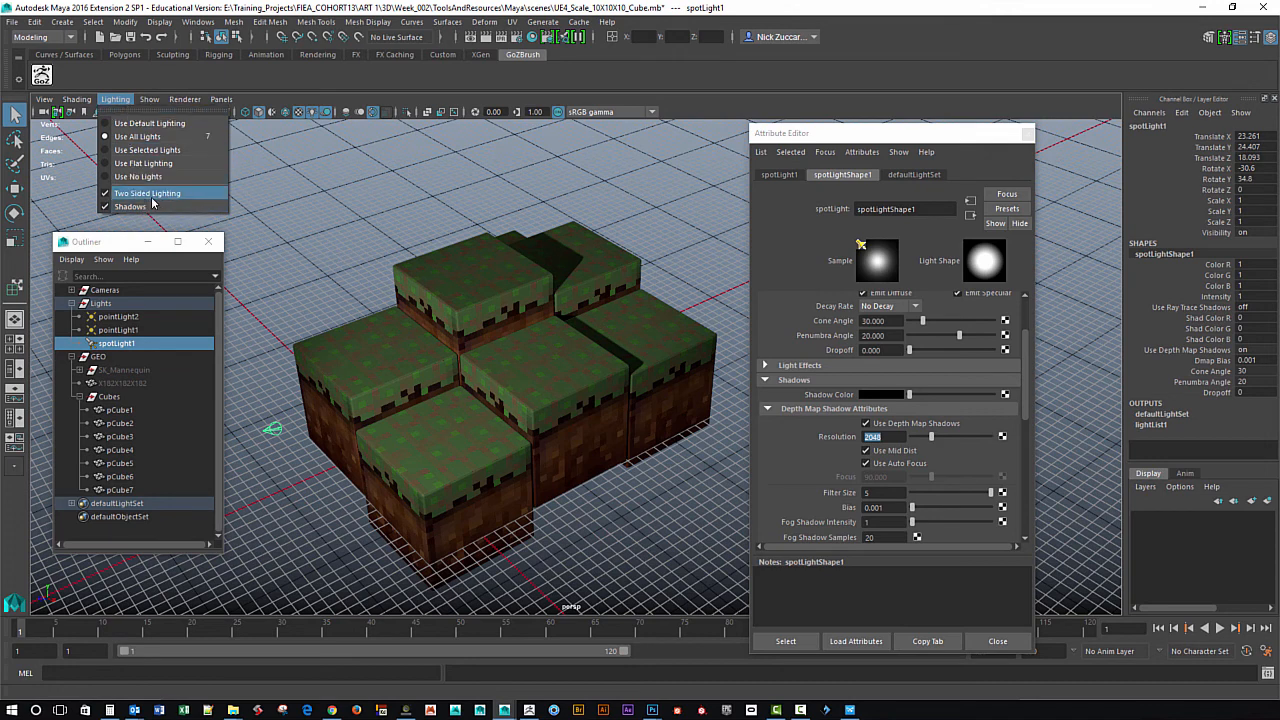
pyautogui.click(372, 221)
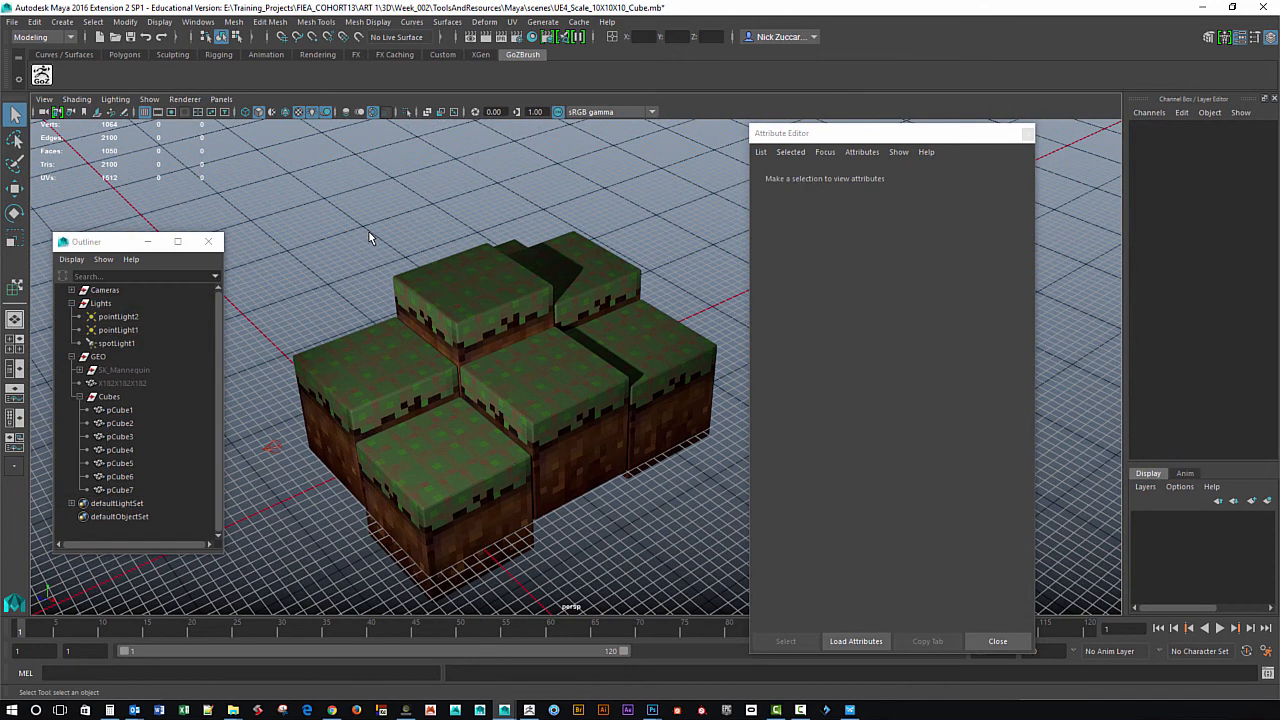
pyautogui.press('4')
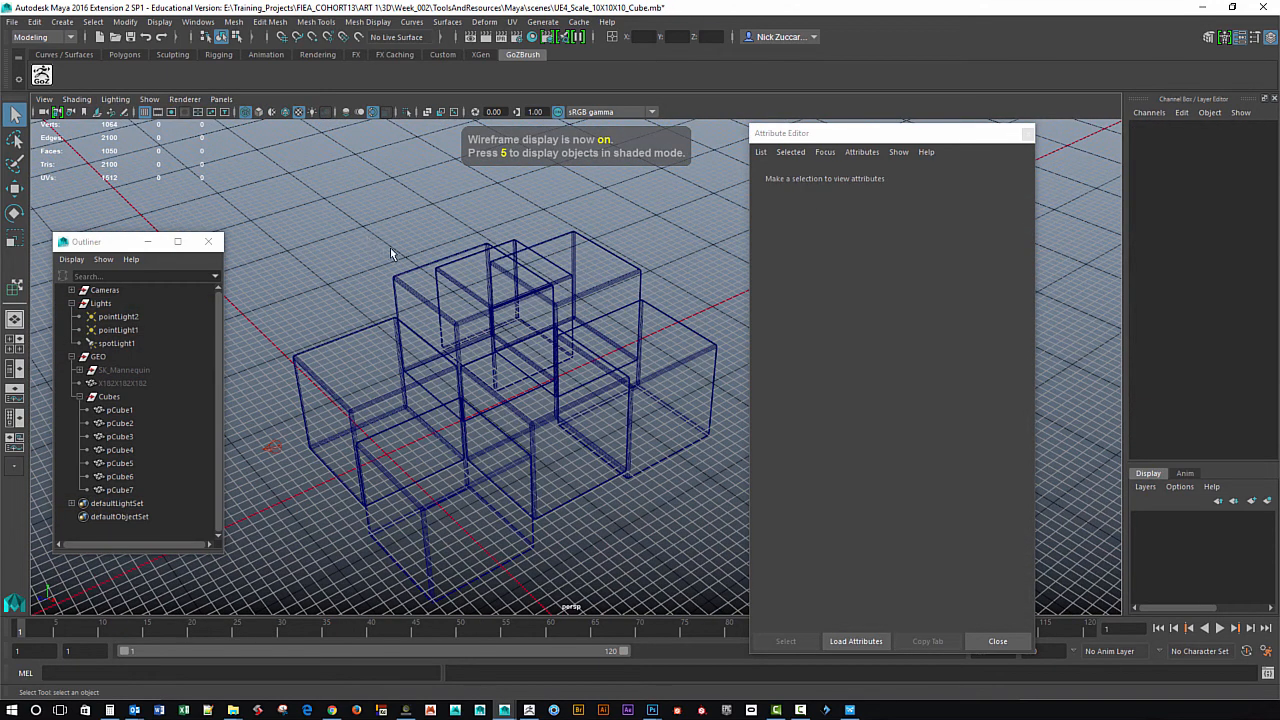
pyautogui.press('5')
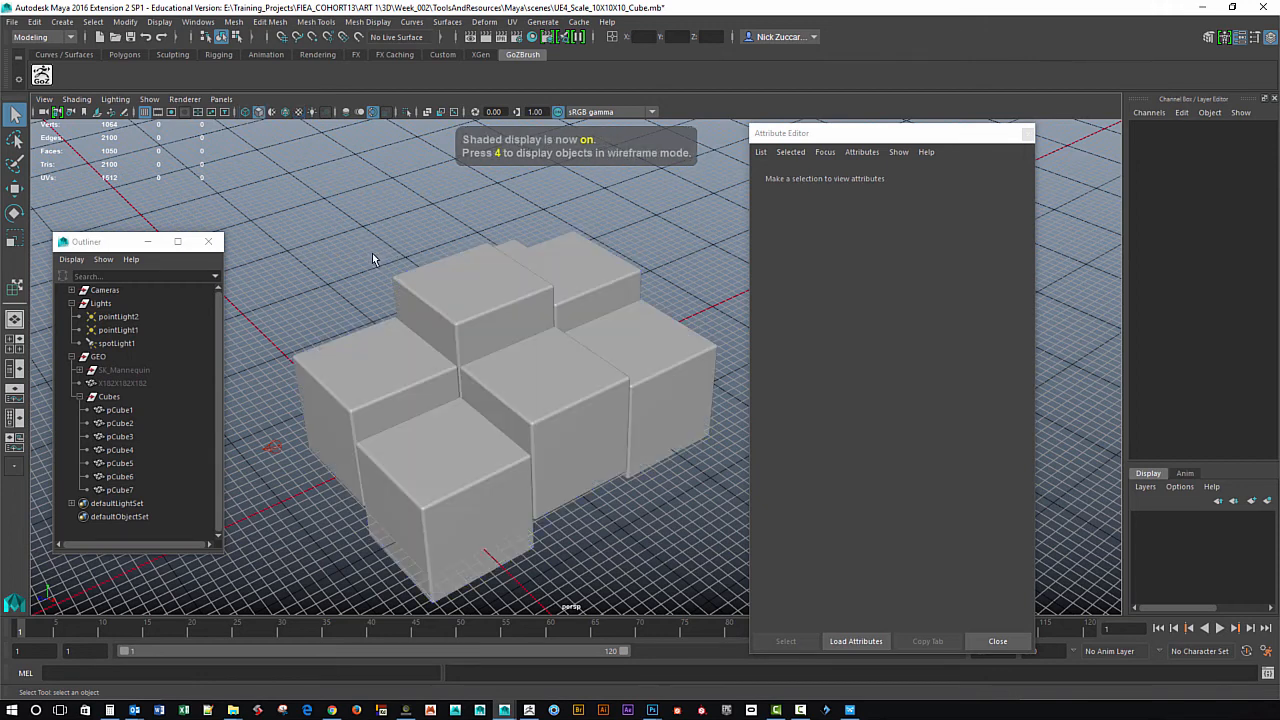
pyautogui.press('6')
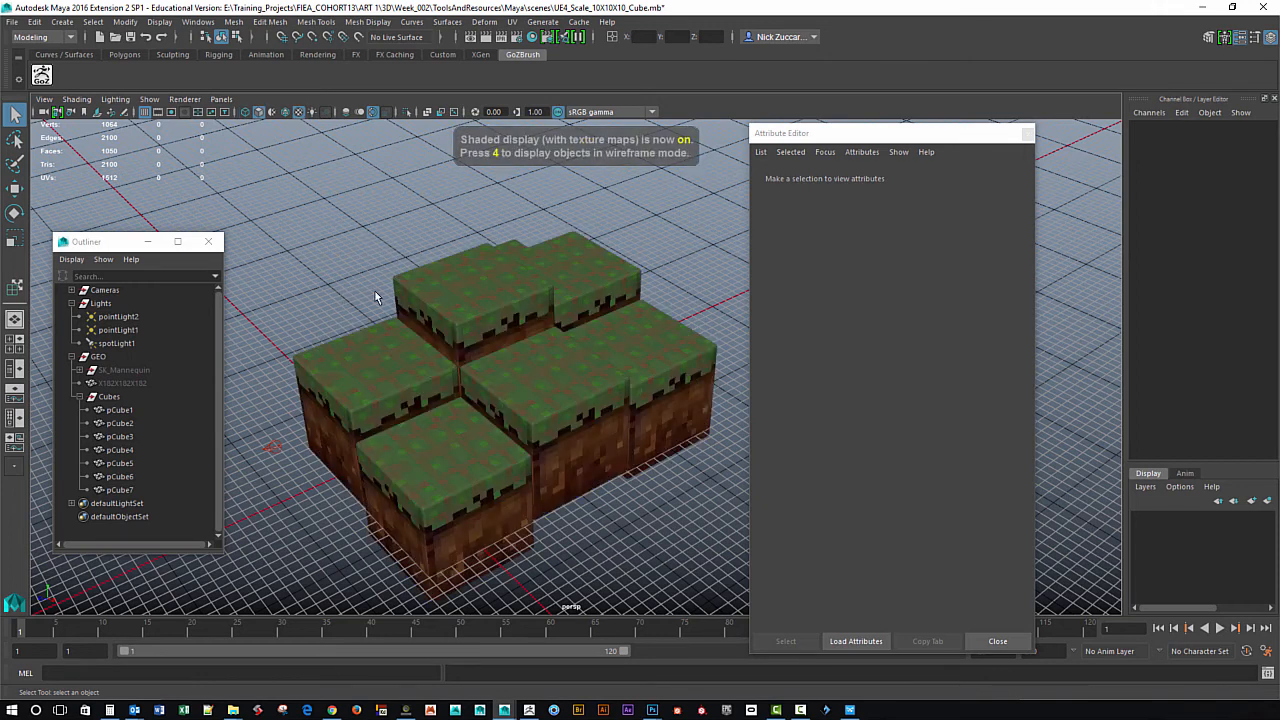
pyautogui.press('7')
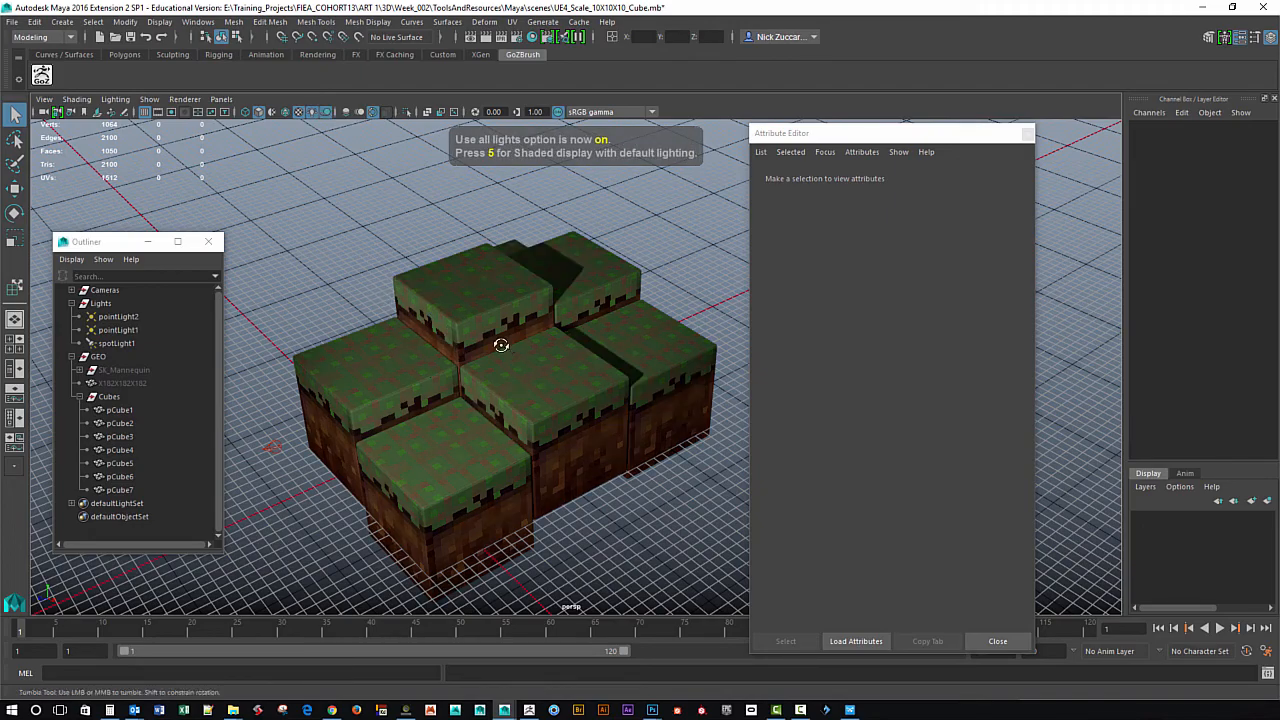
# Select pointLight2 and pointLight1 together and check their placement around the cubes.
pyautogui.moveTo(500, 343)
pyautogui.keyDown('alt'); pyautogui.mouseDown()
pyautogui.moveTo(394, 350)
pyautogui.moveTo(520, 346)
pyautogui.moveTo(500, 366)
pyautogui.moveTo(580, 383)
pyautogui.moveTo(531, 337)
pyautogui.moveTo(518, 343)
pyautogui.mouseUp(); pyautogui.keyUp('alt')
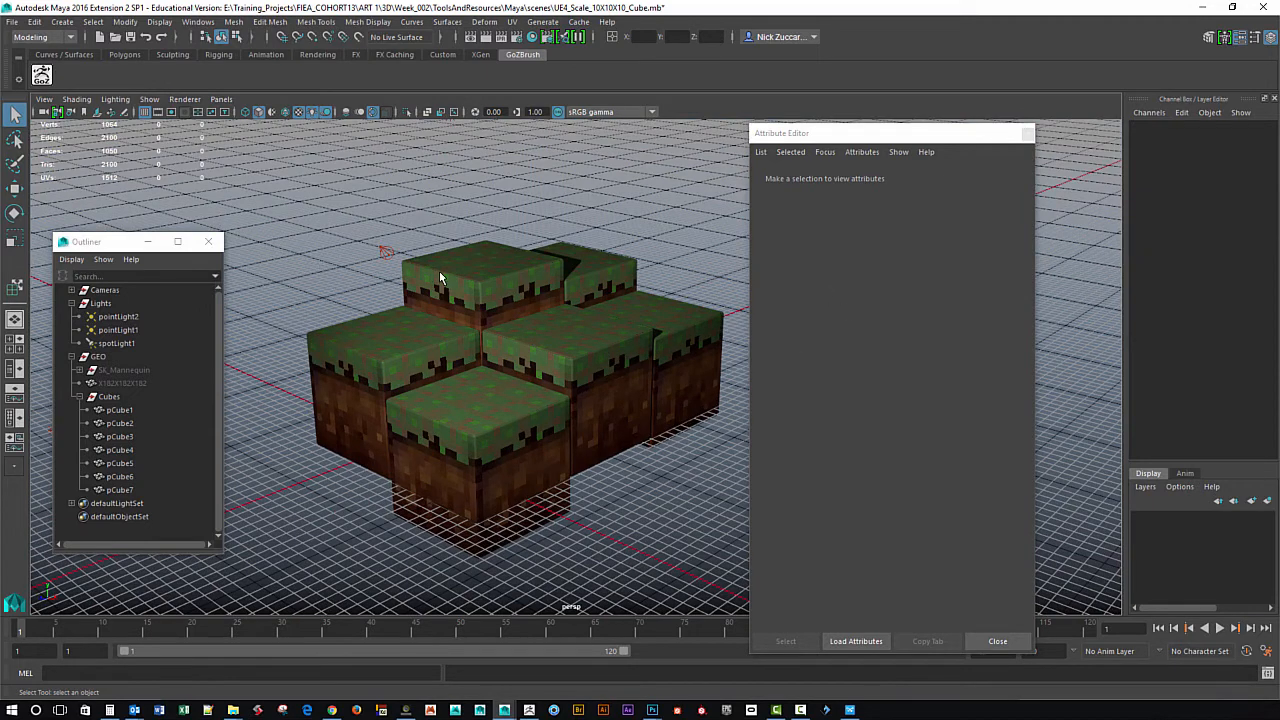
pyautogui.keyDown('alt'); pyautogui.moveTo(439, 271); pyautogui.dragTo(145, 320); pyautogui.keyUp('alt')
pyautogui.click(115, 316)
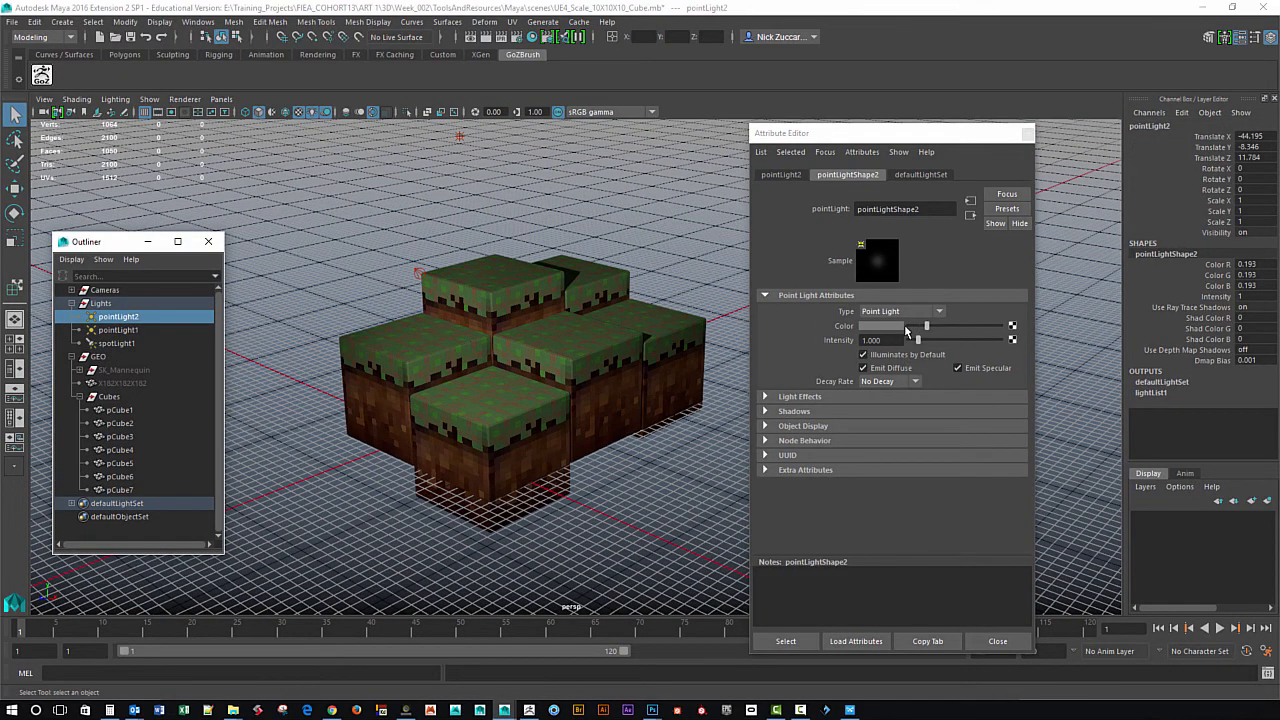
pyautogui.keyDown('alt'); pyautogui.moveTo(686, 343); pyautogui.dragTo(660, 380); pyautogui.keyUp('alt')
pyautogui.press('w')
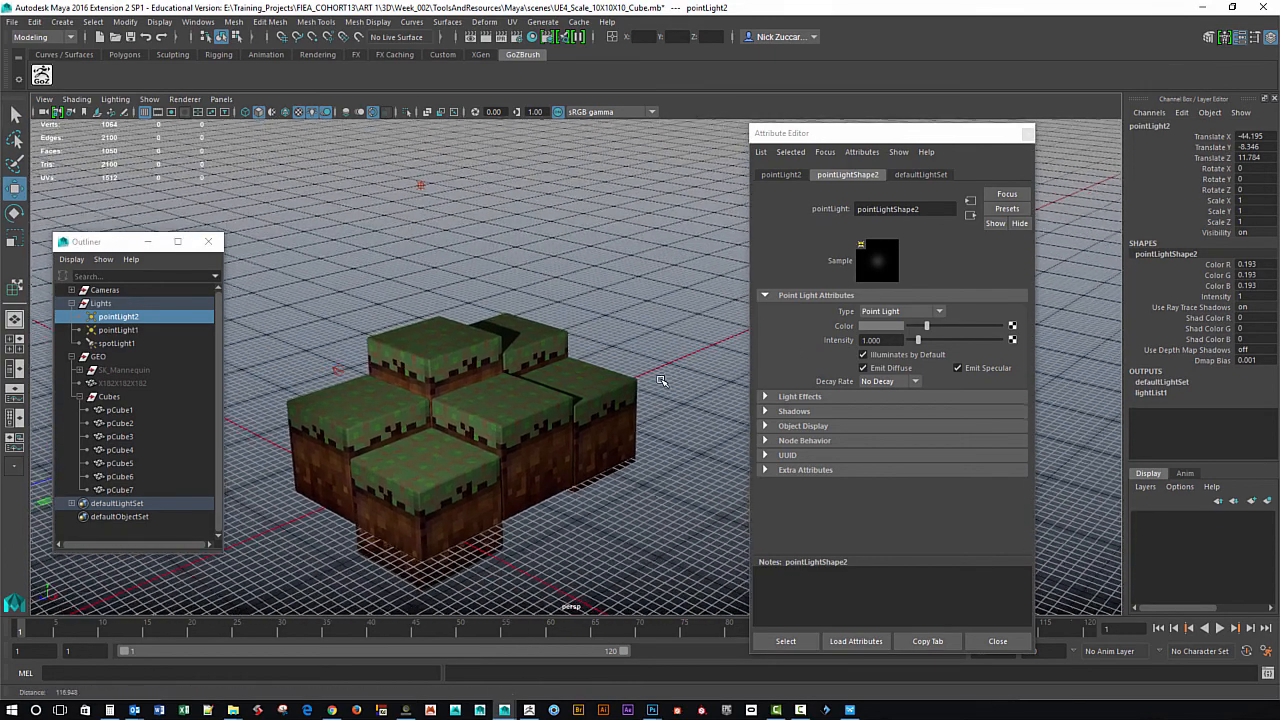
pyautogui.keyDown('alt'); pyautogui.moveTo(676, 311); pyautogui.dragTo(548, 410); pyautogui.keyUp('alt')
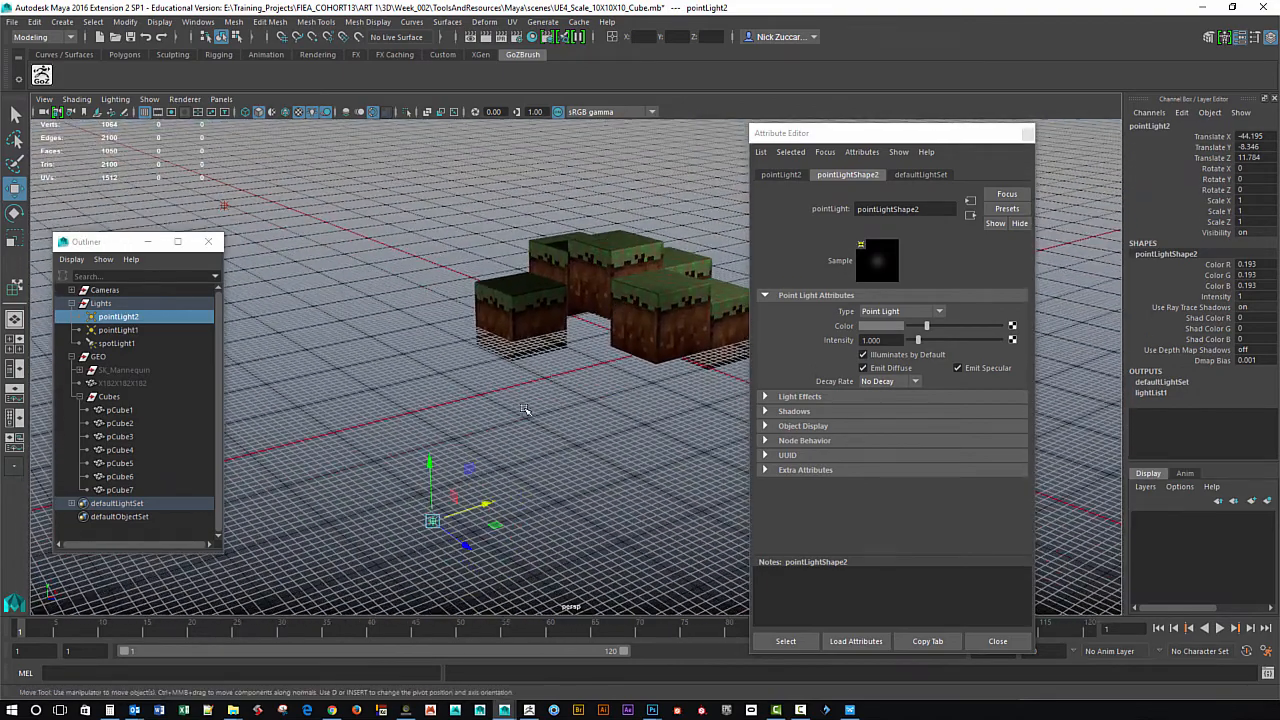
pyautogui.keyDown('shift'); pyautogui.click(117, 330); pyautogui.keyUp('shift')
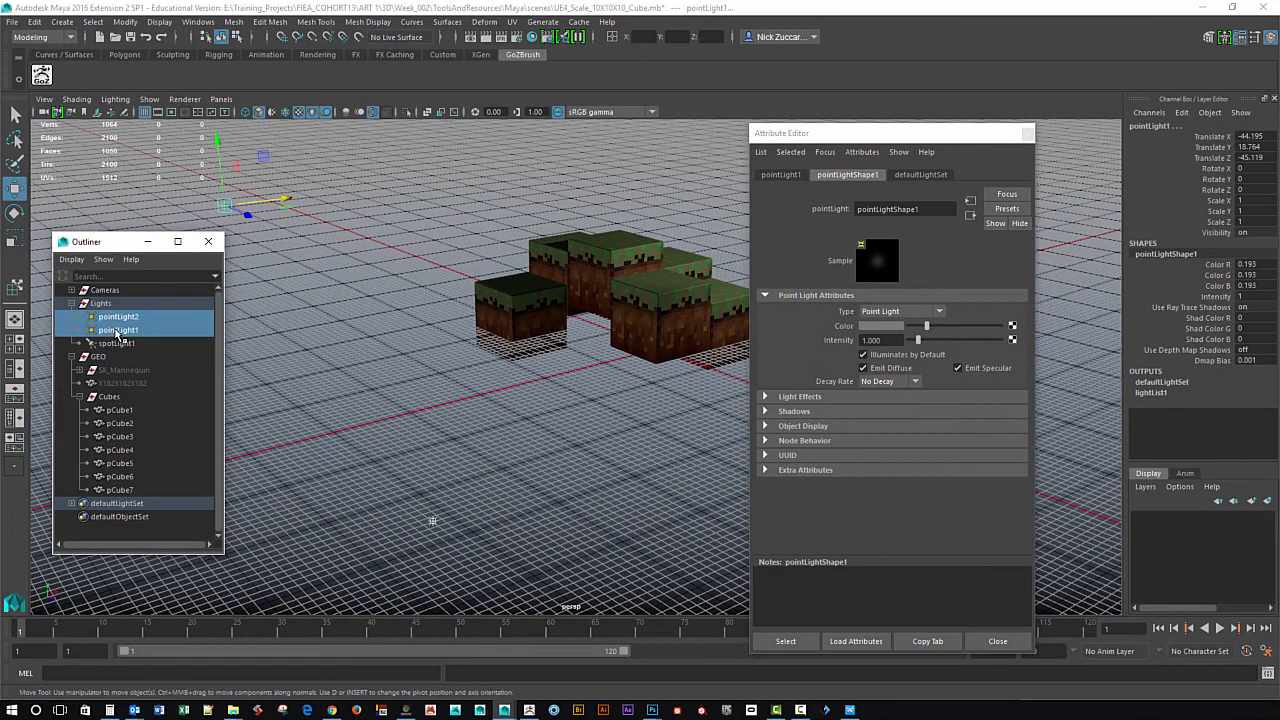
# Hide pointLight2 and pointLight1 to compare the lighting on the cubes, and show both lights again.
pyautogui.hotkey('ctrl', 'h')
pyautogui.keyDown('alt'); pyautogui.moveTo(575, 378); pyautogui.dragTo(477, 360); pyautogui.keyUp('alt')
pyautogui.click(120, 330)
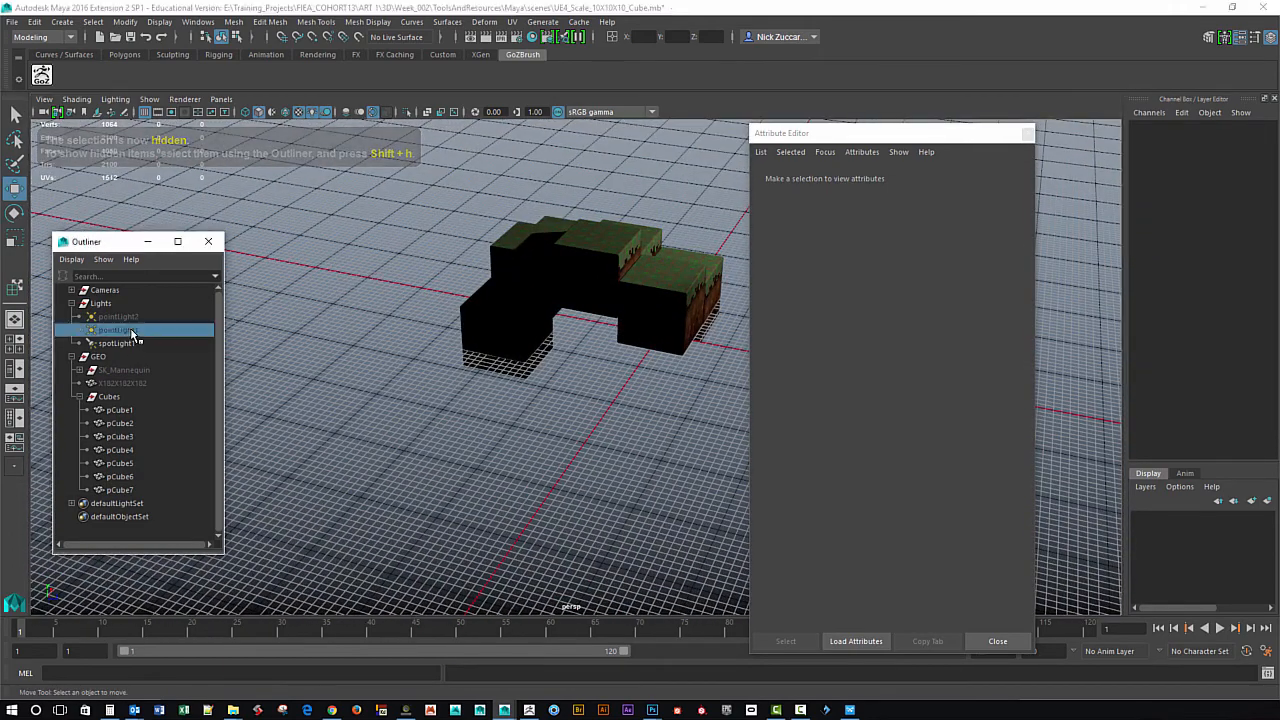
pyautogui.keyDown('shift'); pyautogui.click(130, 318); pyautogui.keyUp('shift')
pyautogui.hotkey('shift', 'h')
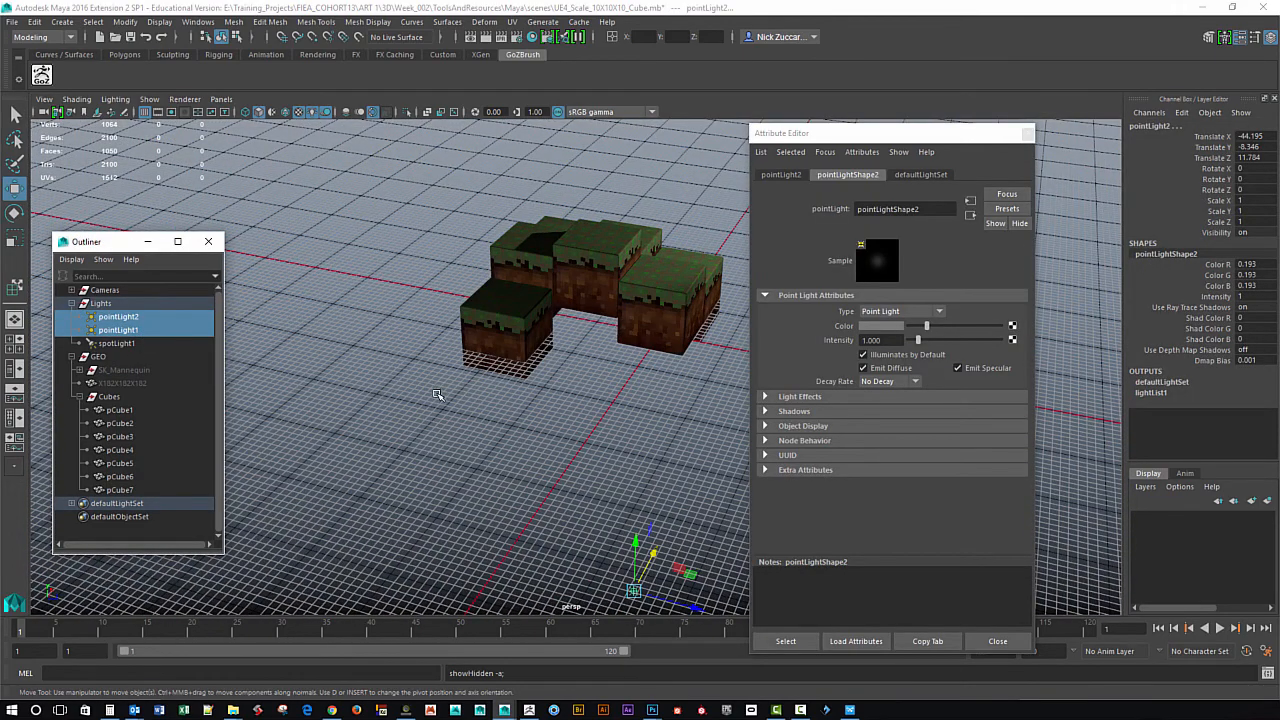
# Select pointLight1 on its own and examine its placement and lighting effect around the cubes from several angles.
pyautogui.keyDown('alt'); pyautogui.moveTo(440, 395); pyautogui.dragTo(570, 378); pyautogui.keyUp('alt')
pyautogui.click(147, 331)
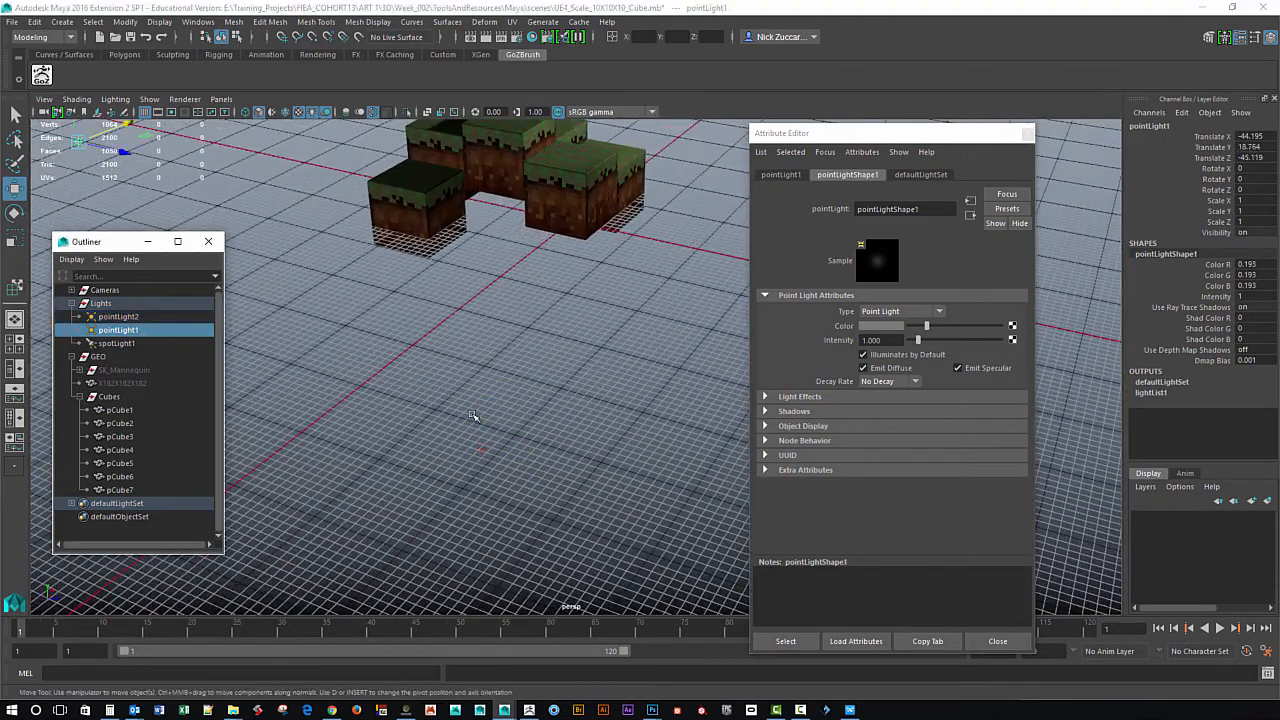
pyautogui.keyDown('alt'); pyautogui.moveTo(537, 415); pyautogui.dragTo(535, 531, button='middle'); pyautogui.keyUp('alt')
pyautogui.keyDown('alt'); pyautogui.moveTo(535, 530); pyautogui.dragTo(657, 446); pyautogui.keyUp('alt')
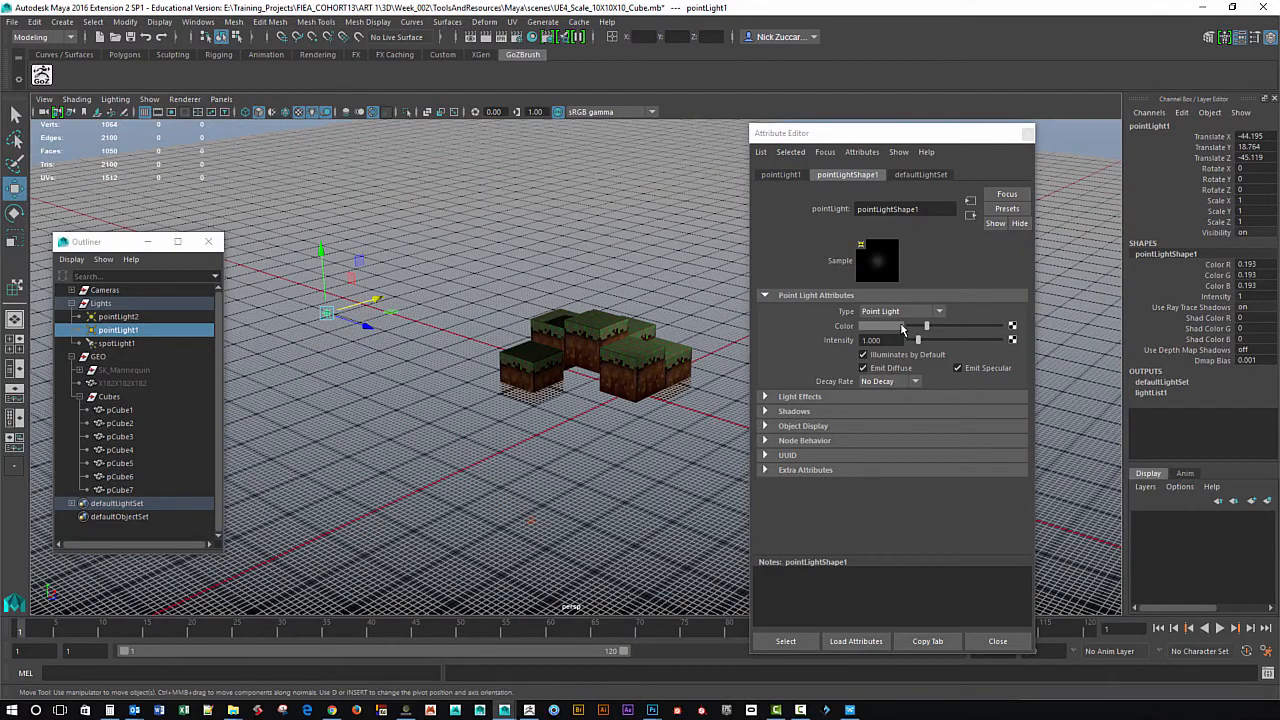
pyautogui.keyDown('alt'); pyautogui.moveTo(573, 430); pyautogui.dragTo(343, 340); pyautogui.keyUp('alt')
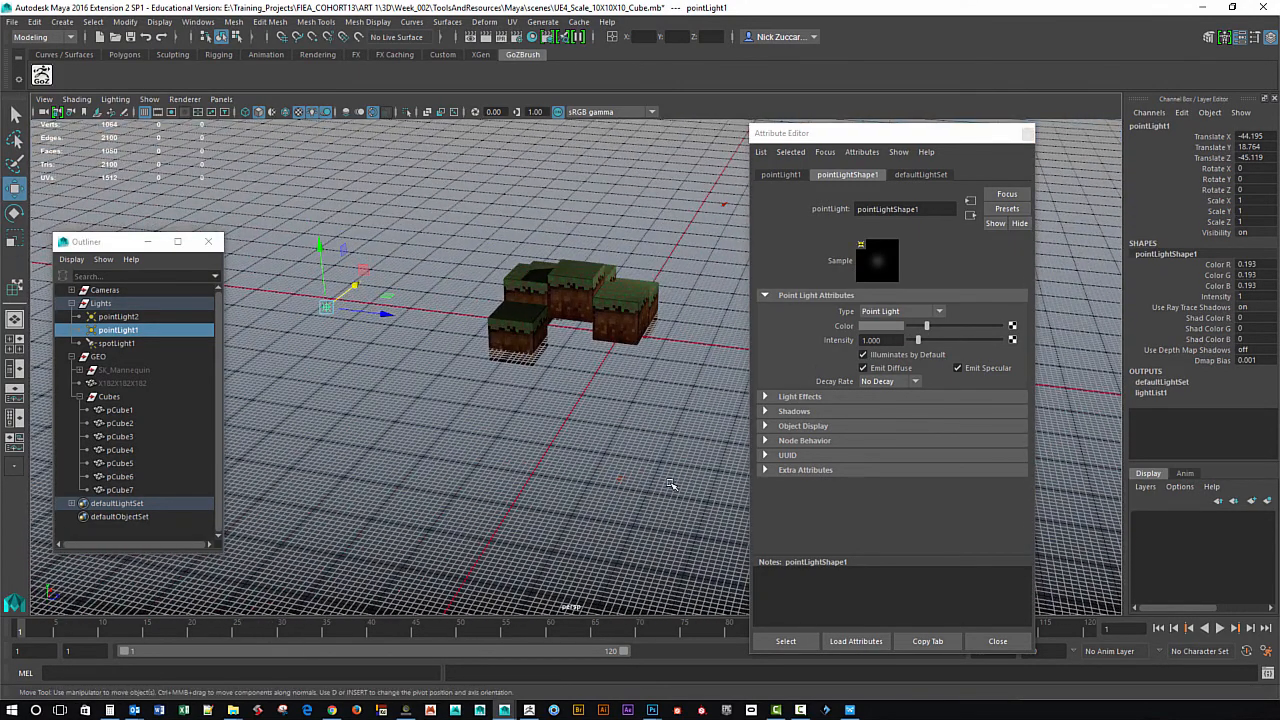
pyautogui.keyDown('alt'); pyautogui.moveTo(670, 485); pyautogui.dragTo(514, 409); pyautogui.keyUp('alt')
# Hide the viewport grid and cycle through the background colors, ending on the blue gradient.
pyautogui.click(139, 113)
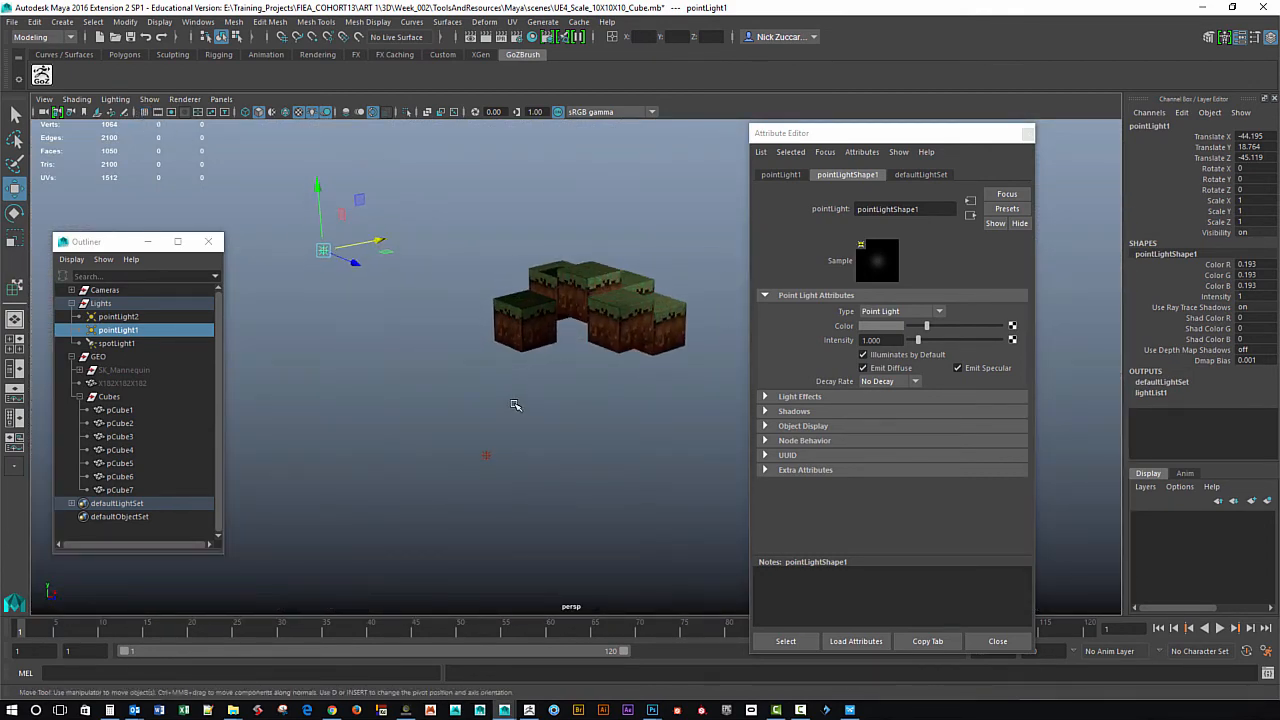
pyautogui.hotkey('alt', 'b')
pyautogui.hotkey('alt', 'b')
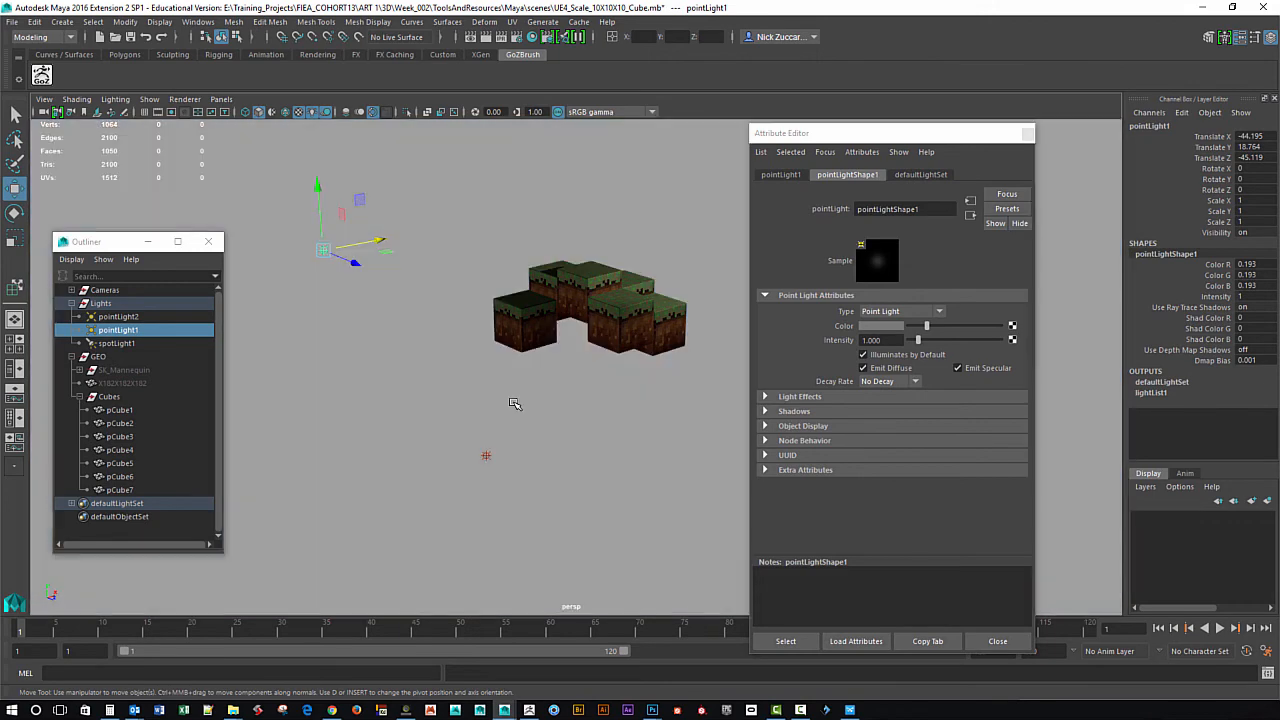
pyautogui.hotkey('alt', 'b')
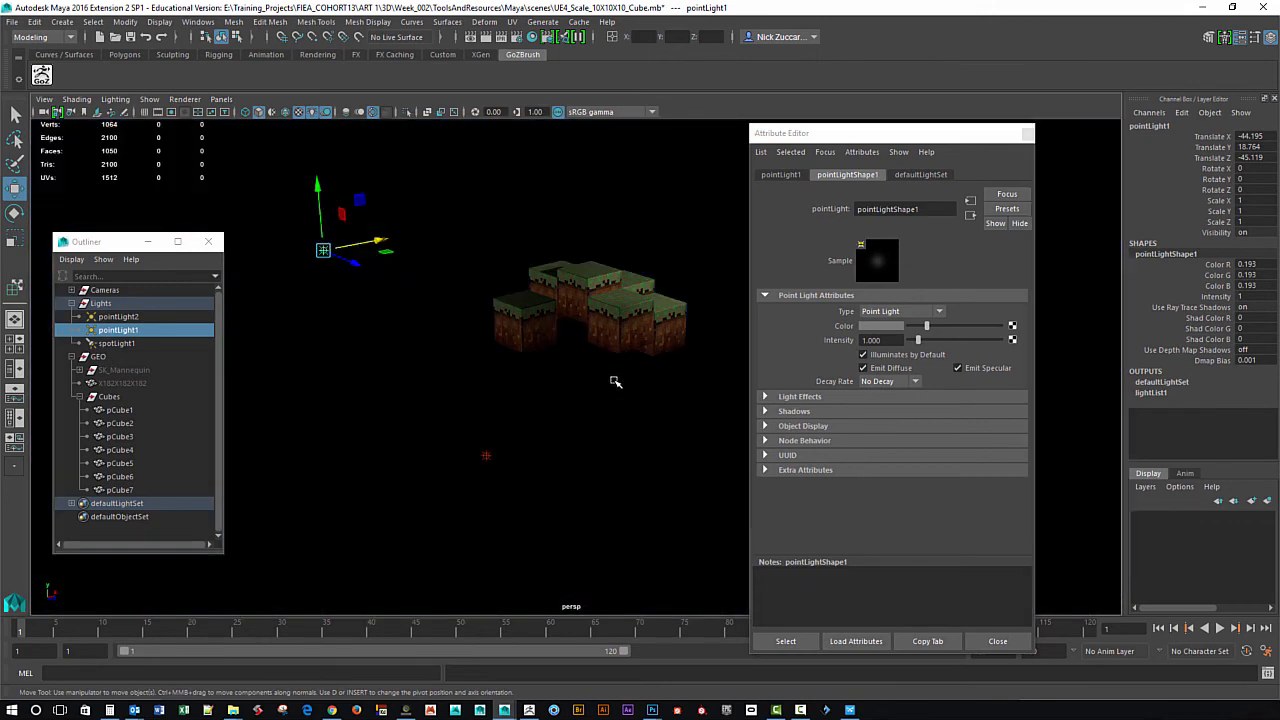
pyautogui.keyDown('alt'); pyautogui.moveTo(614, 380); pyautogui.dragTo(567, 385); pyautogui.keyUp('alt')
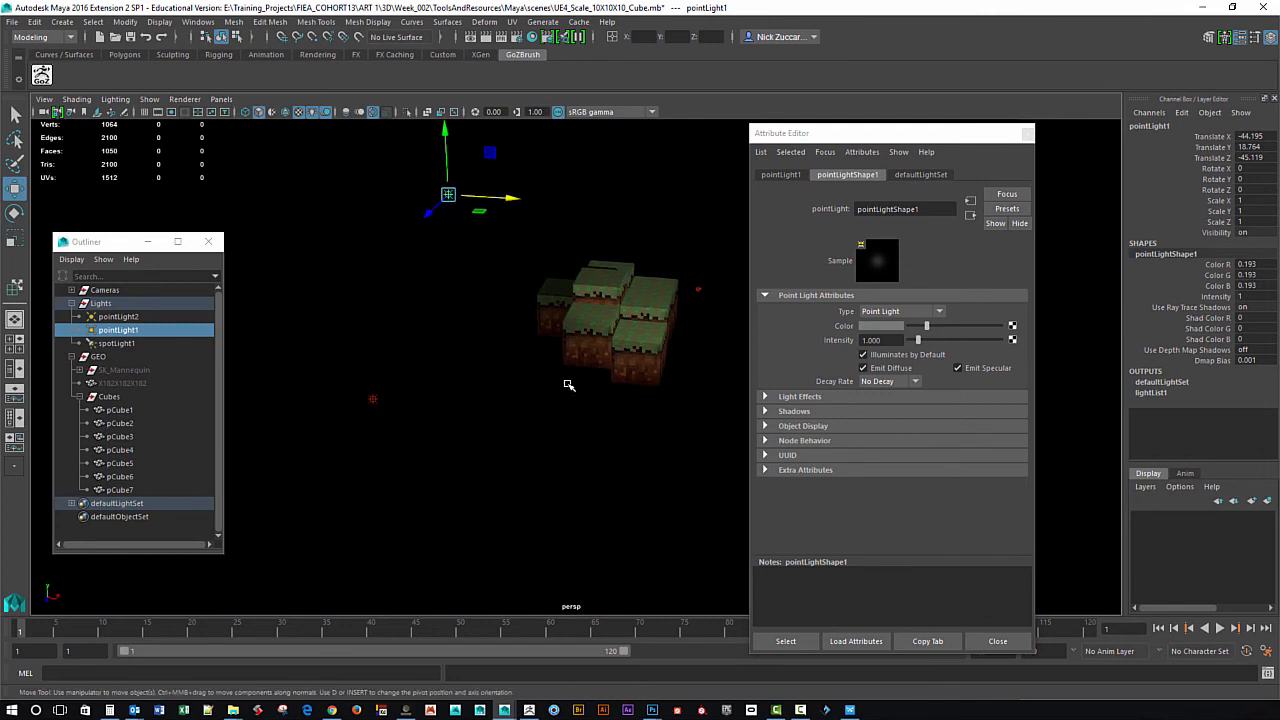
pyautogui.hotkey('alt', 'b')
pyautogui.keyDown('alt'); pyautogui.moveTo(565, 380); pyautogui.dragTo(528, 410, button='middle'); pyautogui.keyUp('alt')
pyautogui.hotkey('alt', 'b')
pyautogui.hotkey('alt', 'b')
pyautogui.moveTo(528, 410)
pyautogui.keyDown('alt'); pyautogui.mouseDown()
pyautogui.moveTo(571, 434)
pyautogui.moveTo(523, 429)
pyautogui.mouseUp(); pyautogui.keyUp('alt')
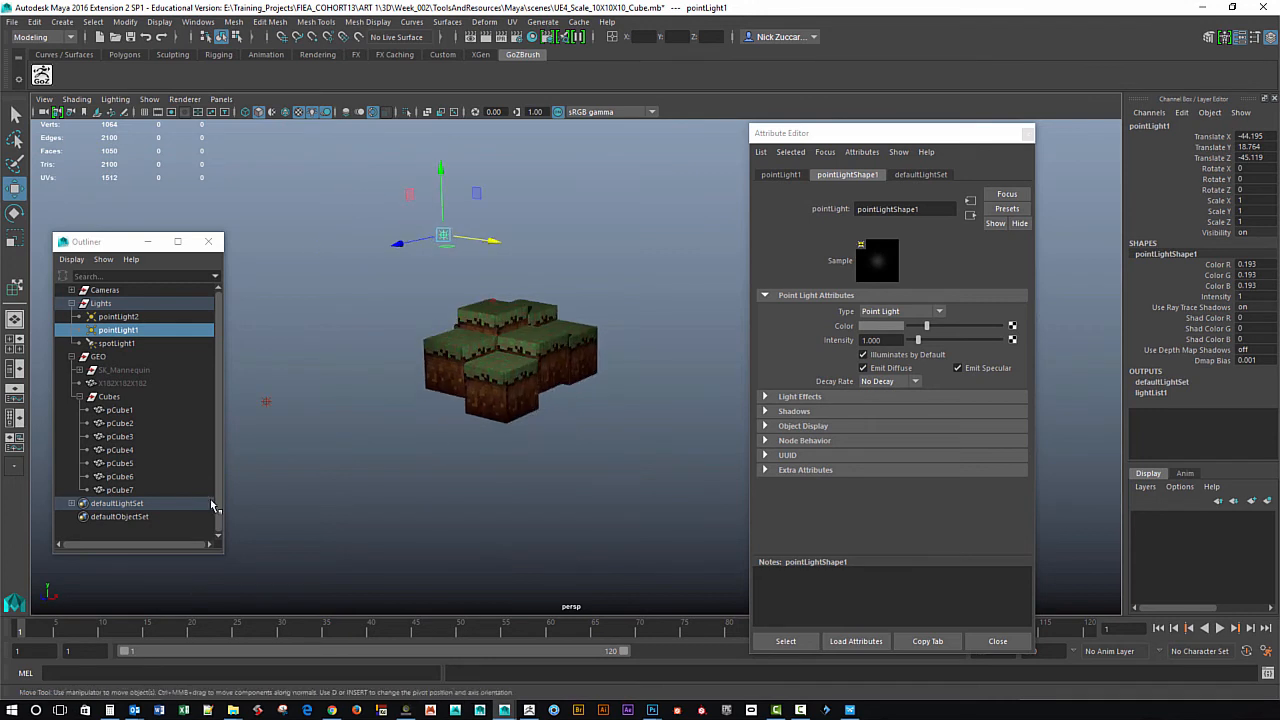
# Hide pCube2 through pCube7 so that only pCube1 remains displayed, framed closely in the viewport.
pyautogui.click(155, 423)
pyautogui.keyDown('shift'); pyautogui.click(120, 490); pyautogui.keyUp('shift')
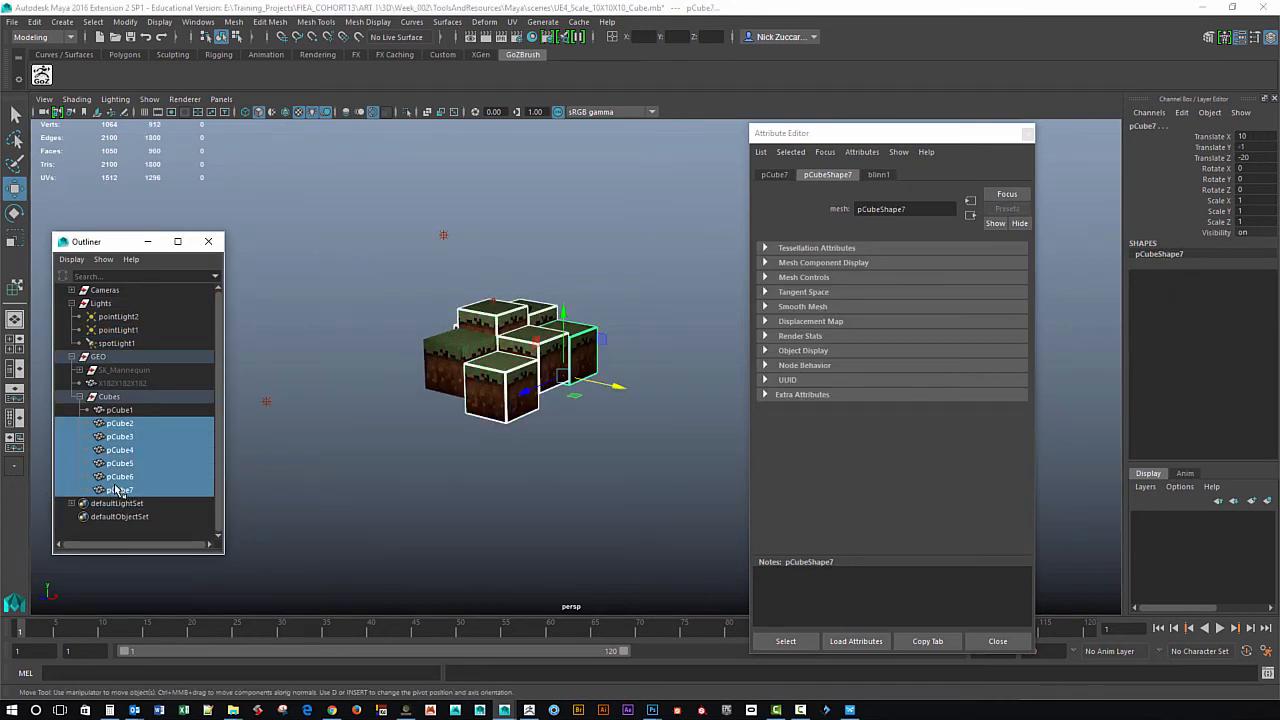
pyautogui.hotkey('ctrl', 'h')
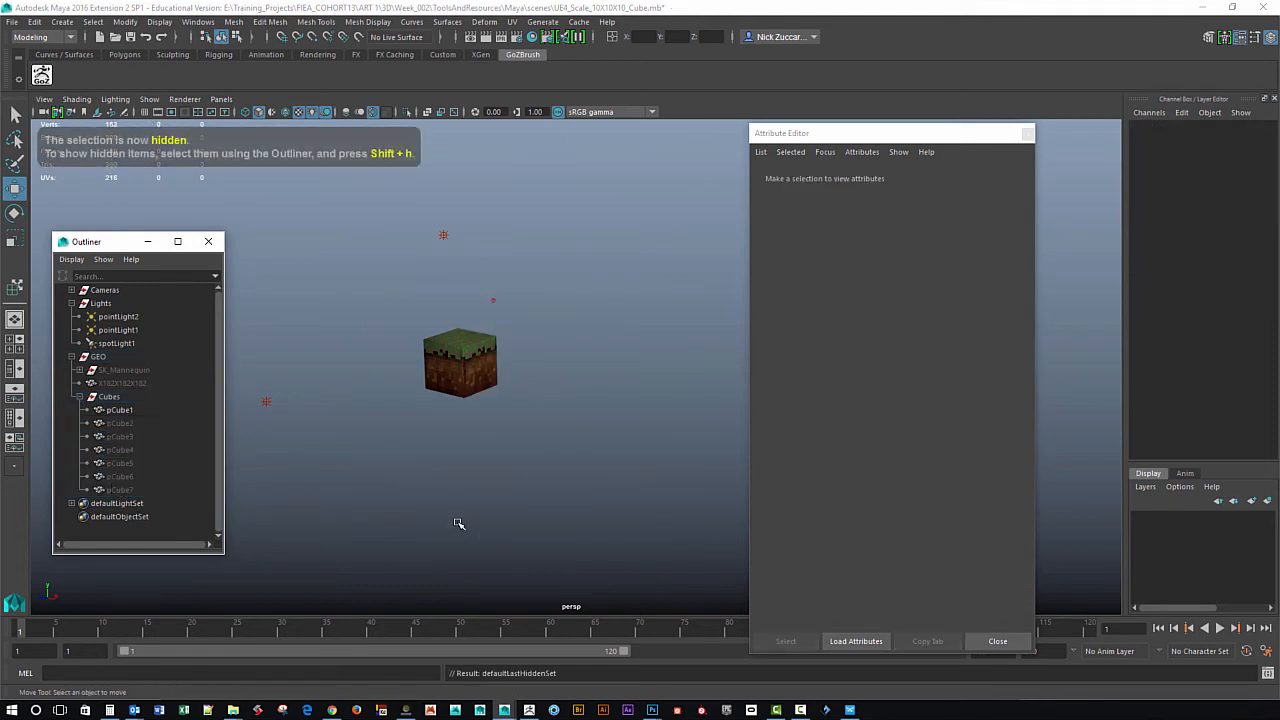
pyautogui.keyDown('alt'); pyautogui.moveTo(459, 410); pyautogui.dragTo(459, 432, button='right'); pyautogui.keyUp('alt')
pyautogui.keyDown('alt'); pyautogui.moveTo(459, 432); pyautogui.dragTo(585, 450, button='middle'); pyautogui.keyUp('alt')
pyautogui.keyDown('alt'); pyautogui.moveTo(434, 406); pyautogui.dragTo(534, 463, button='right'); pyautogui.keyUp('alt')
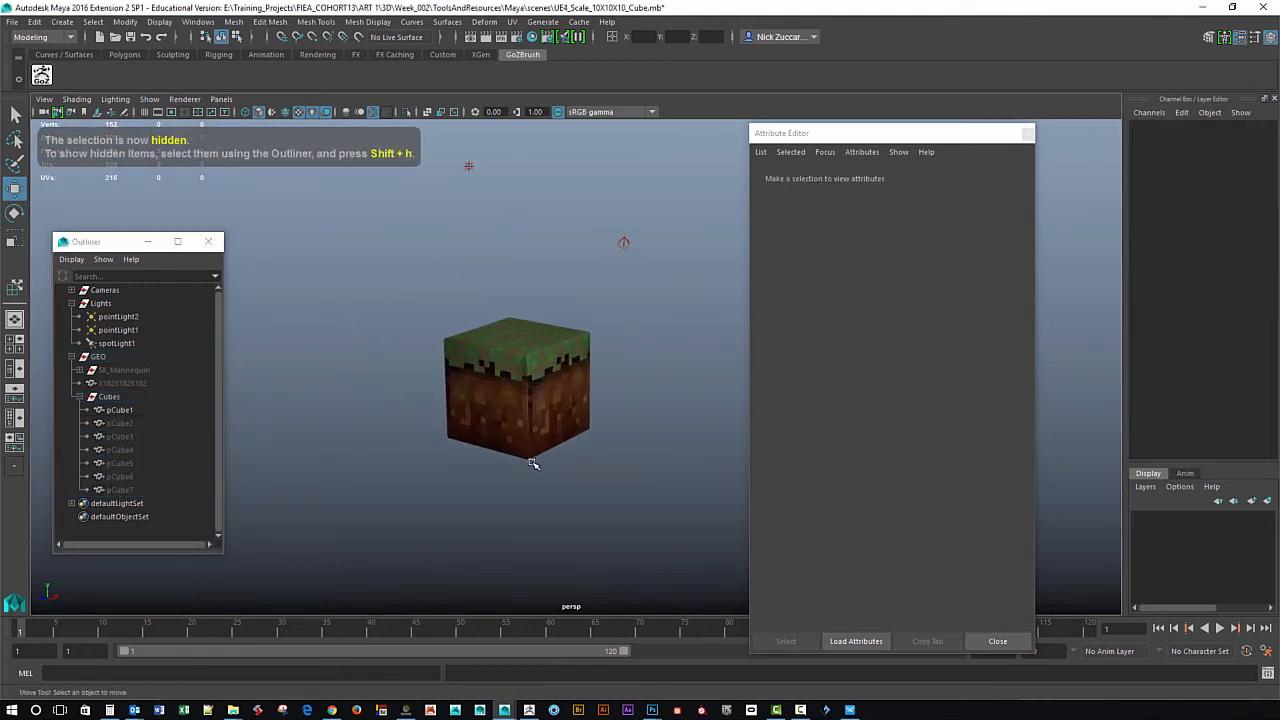
# Select pCube1 and open the Export Selection options with FBX export as the file type.
pyautogui.click(516, 376)
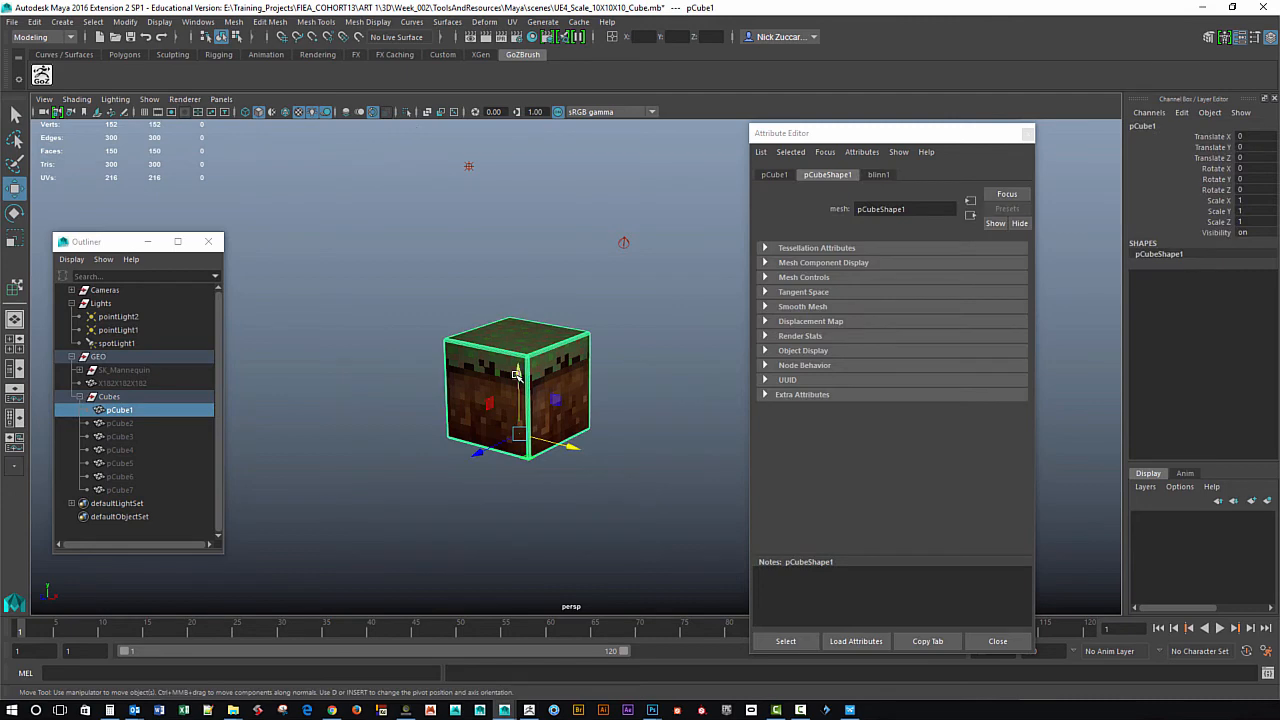
pyautogui.click(13, 22)
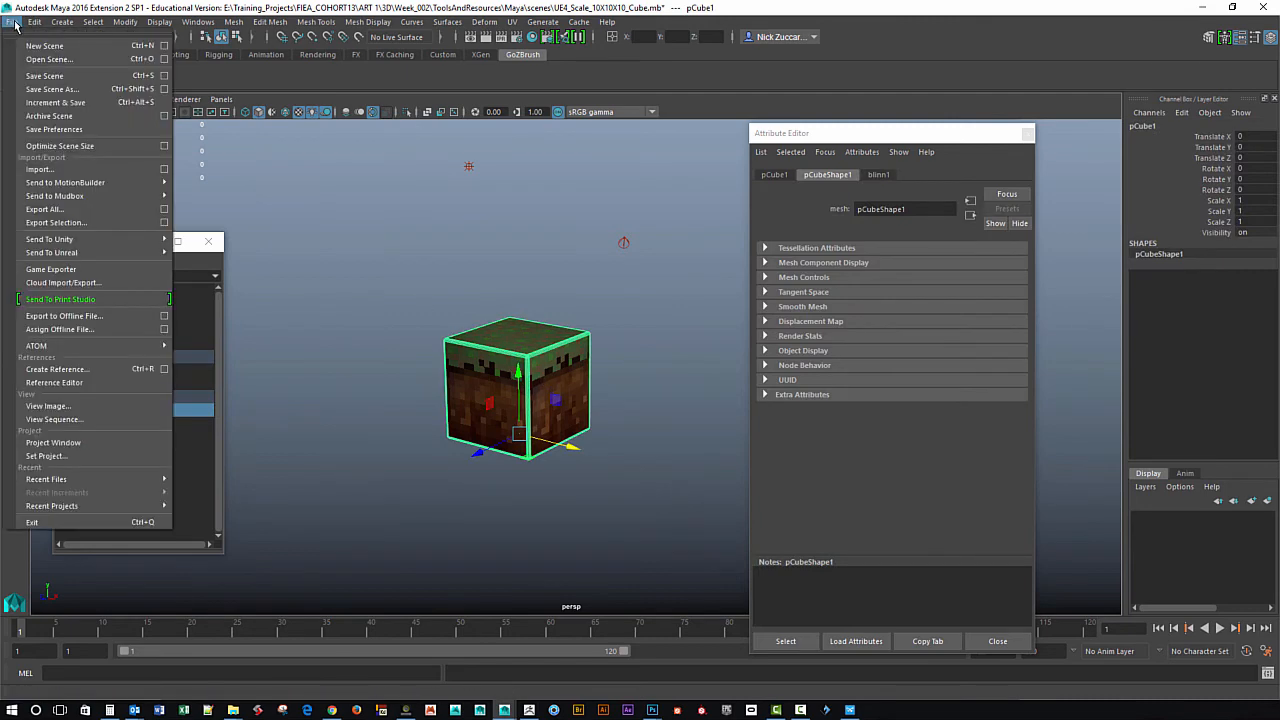
pyautogui.click(166, 228)
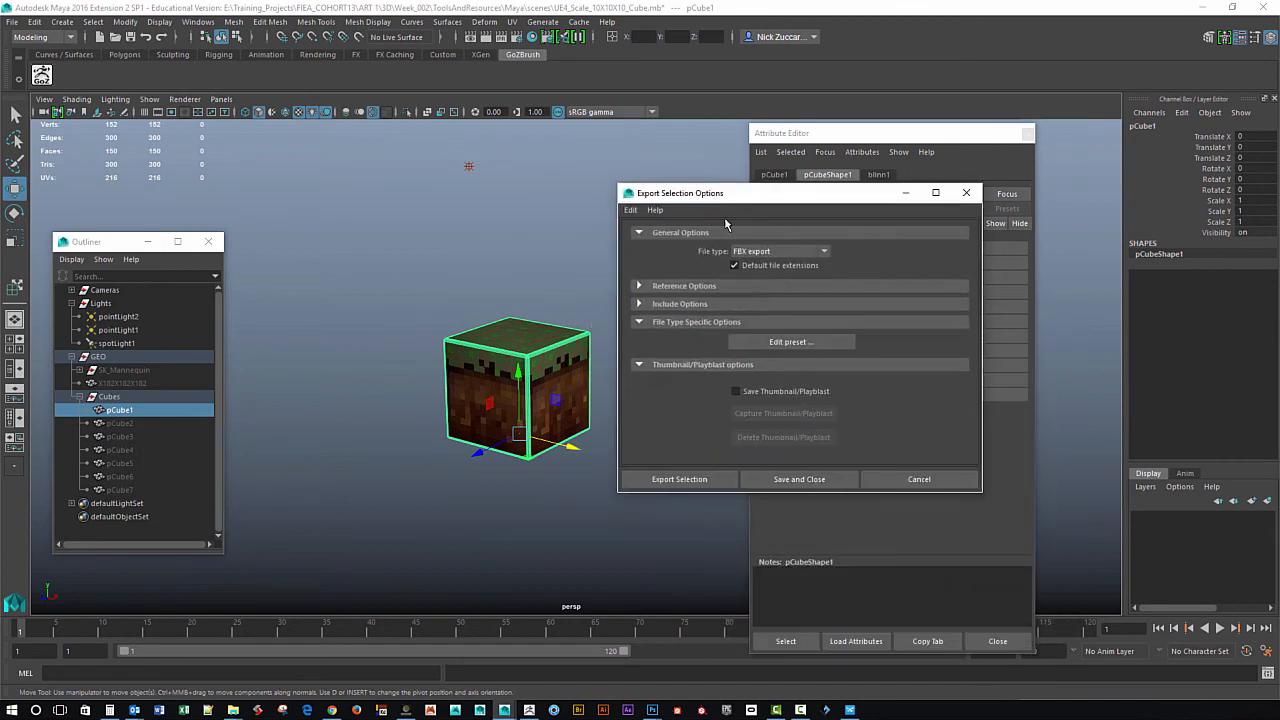
# Review the FBX export preset's geometry, animation and embed media settings, and close the preset editor.
pyautogui.click(786, 344)
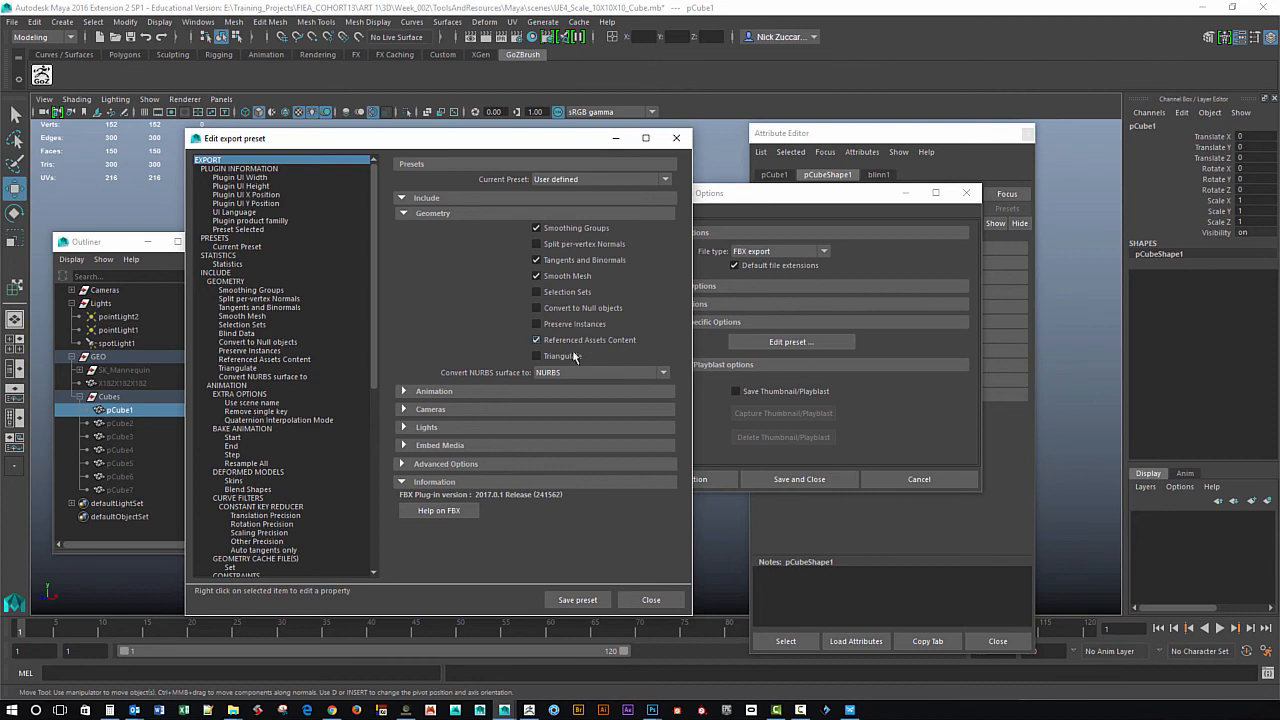
pyautogui.click(404, 391)
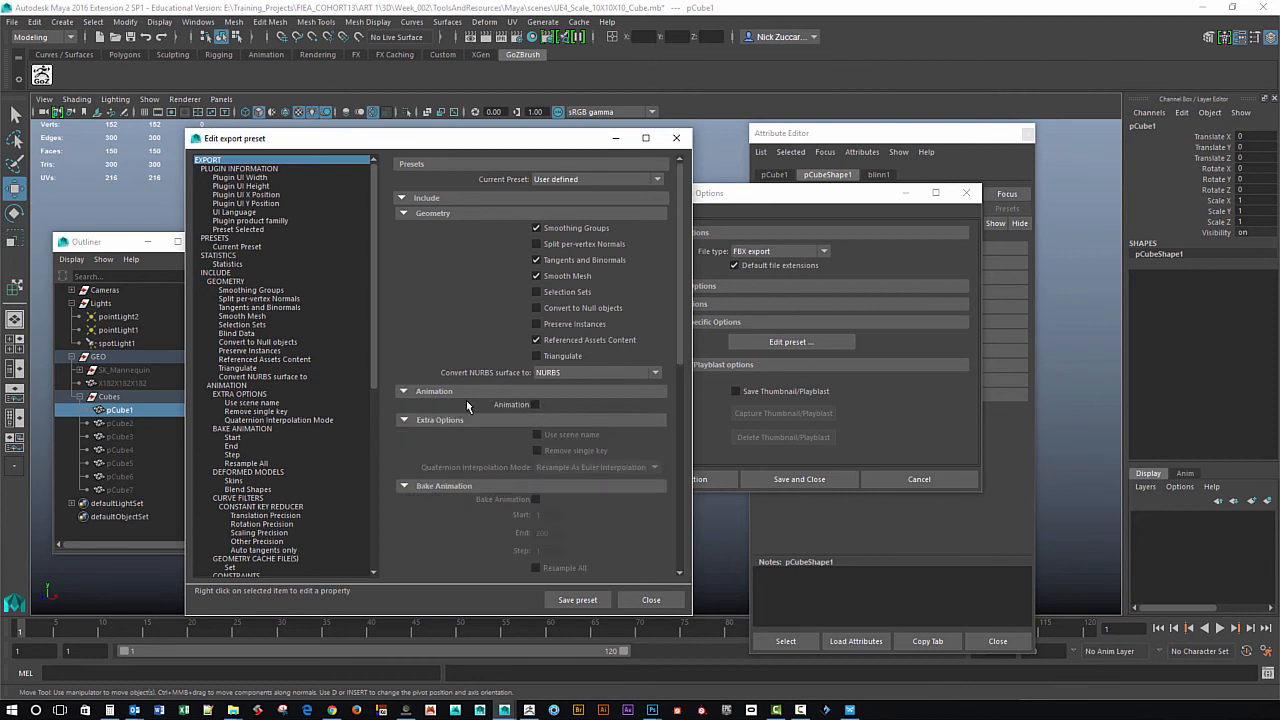
pyautogui.click(404, 392)
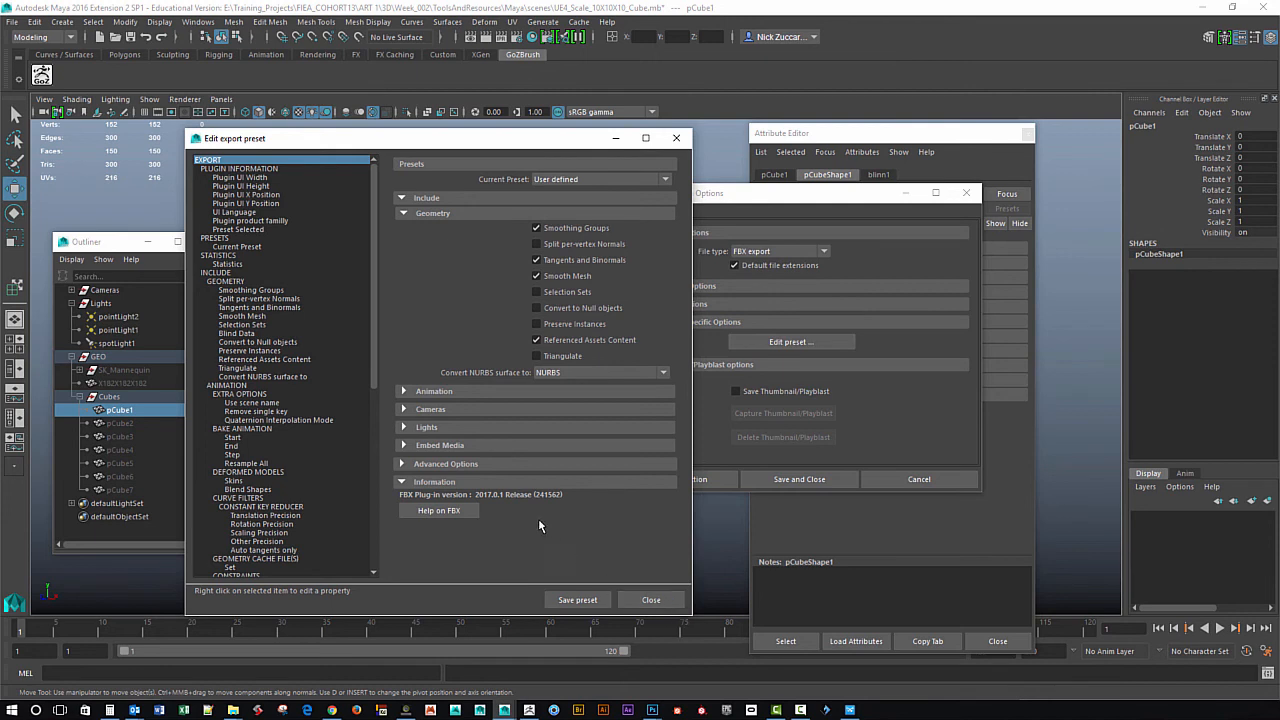
pyautogui.click(404, 446)
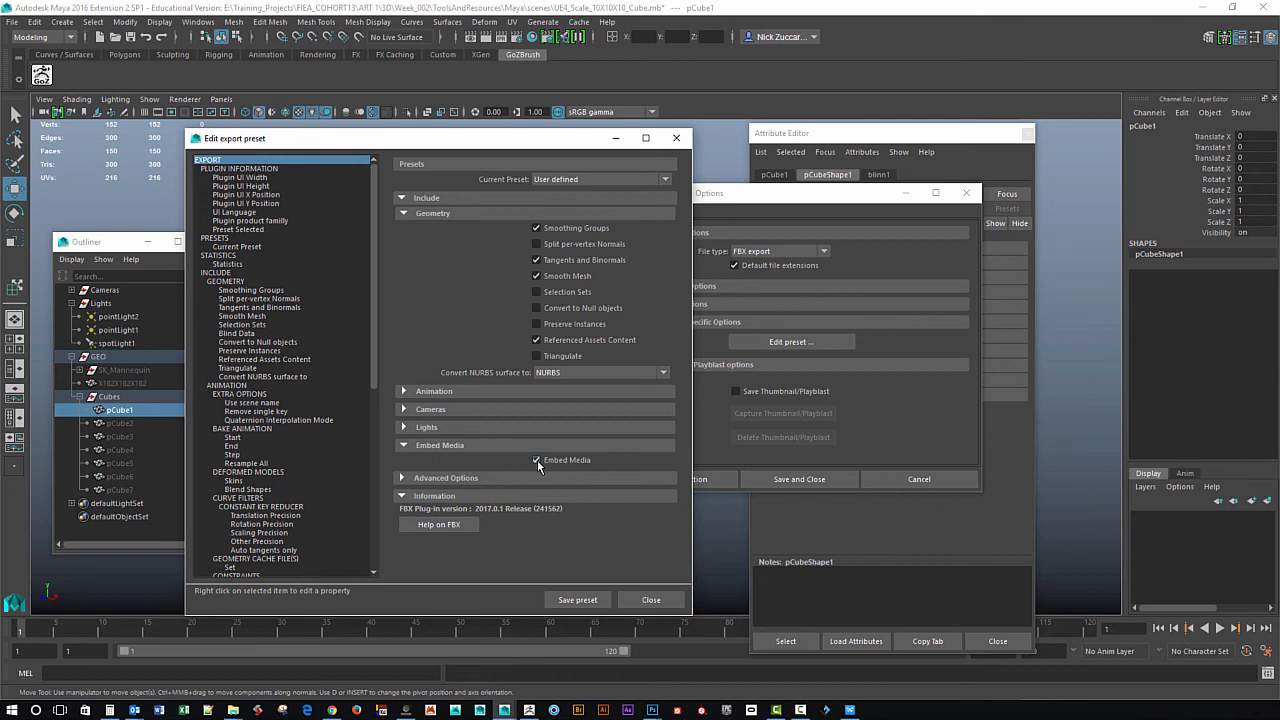
pyautogui.click(401, 445)
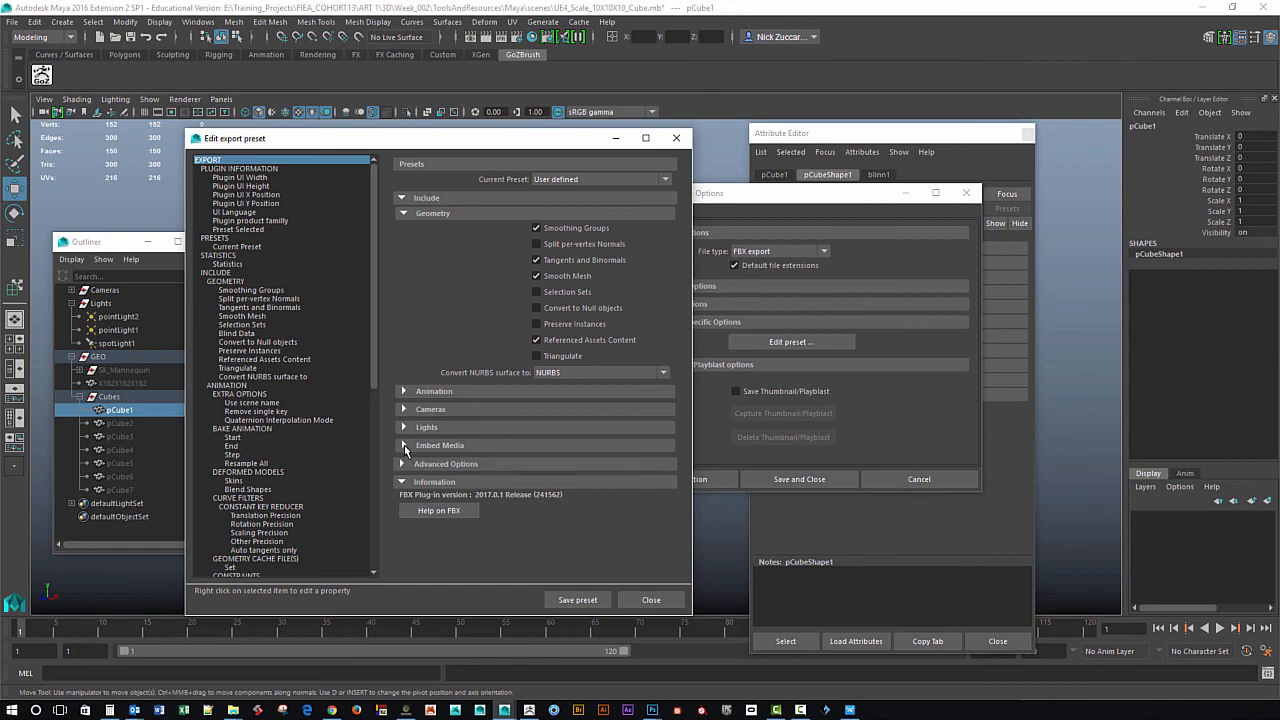
pyautogui.click(648, 601)
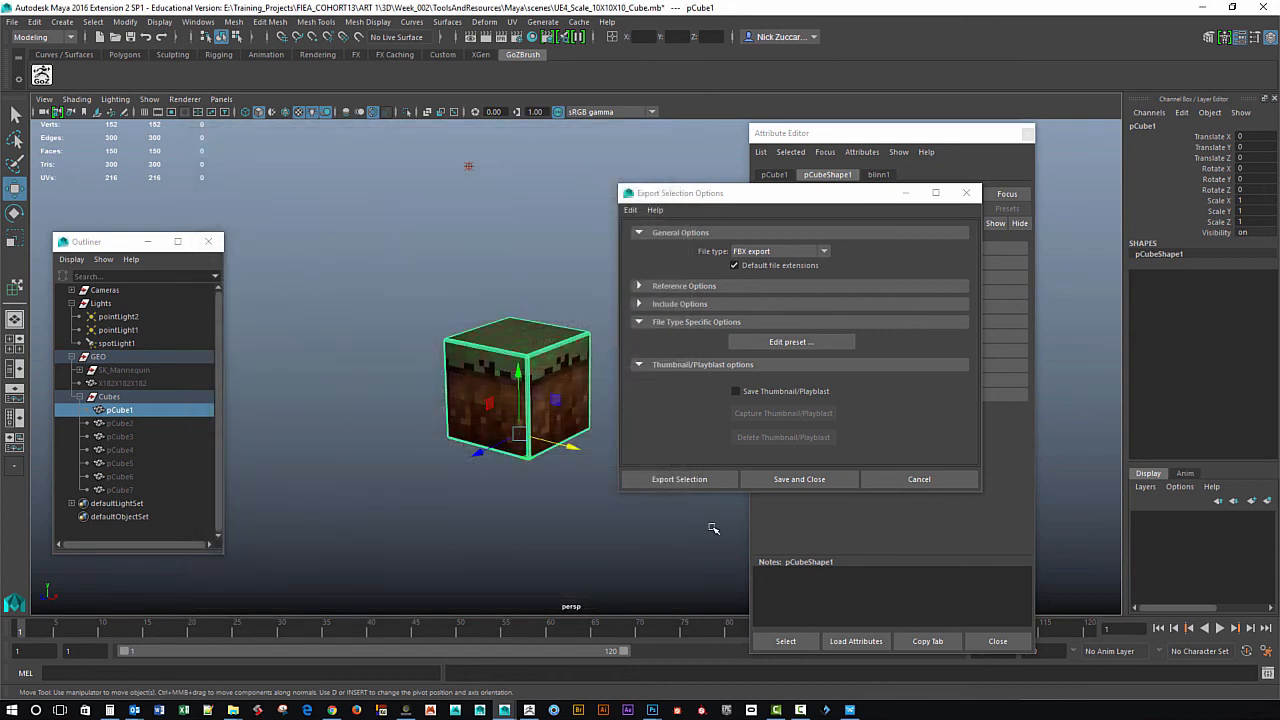
# Start exporting the selected cube and create a folder named FBX inside ToolsAndResources as the destination.
pyautogui.click(688, 482)
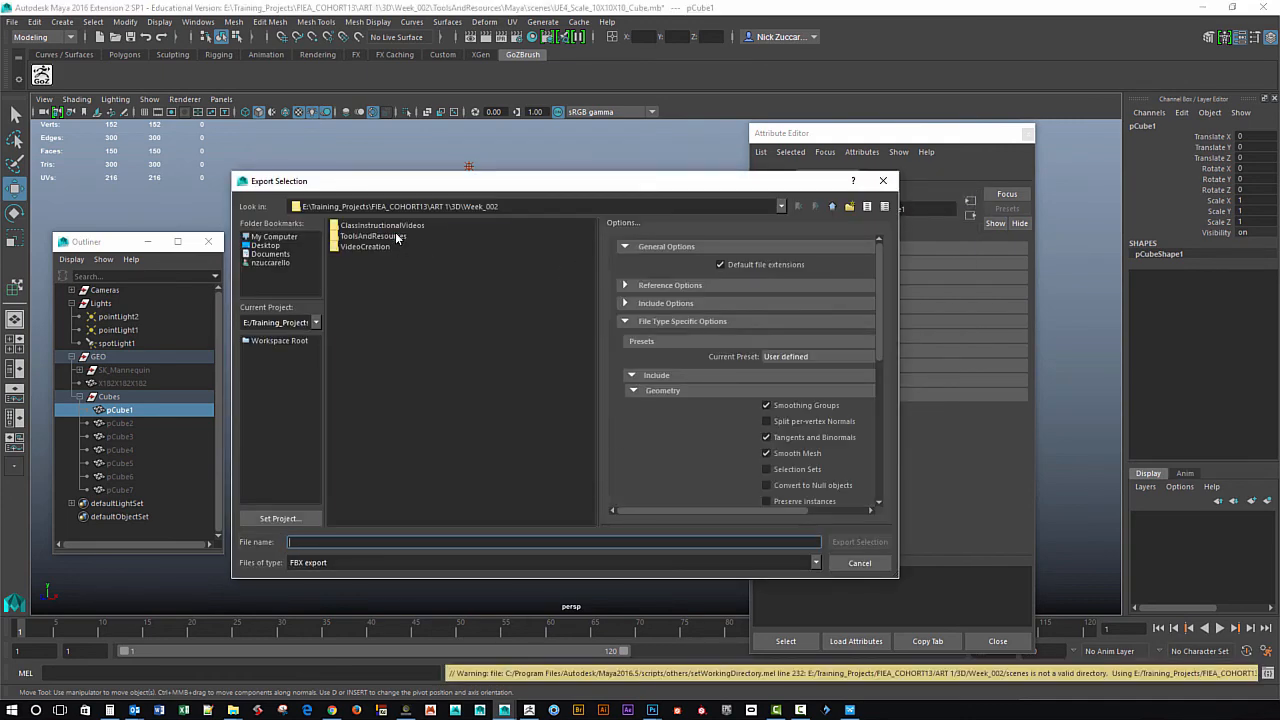
pyautogui.doubleClick(396, 236)
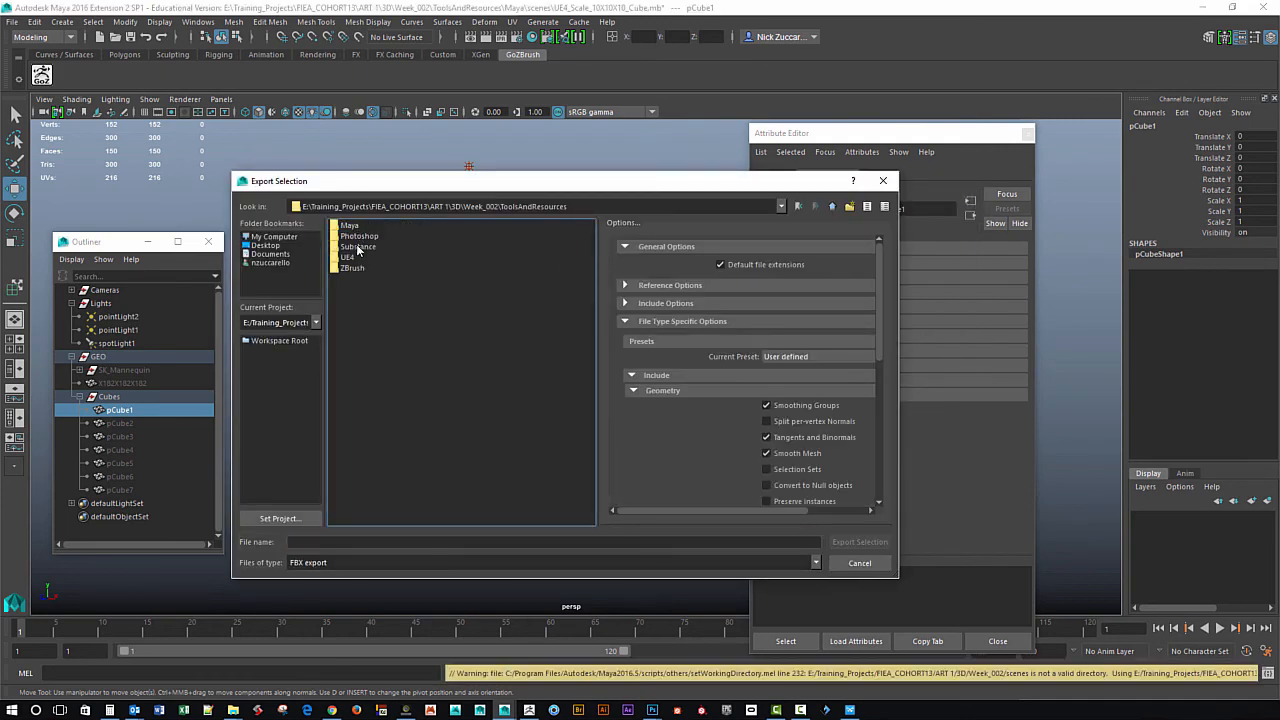
pyautogui.click(836, 206)
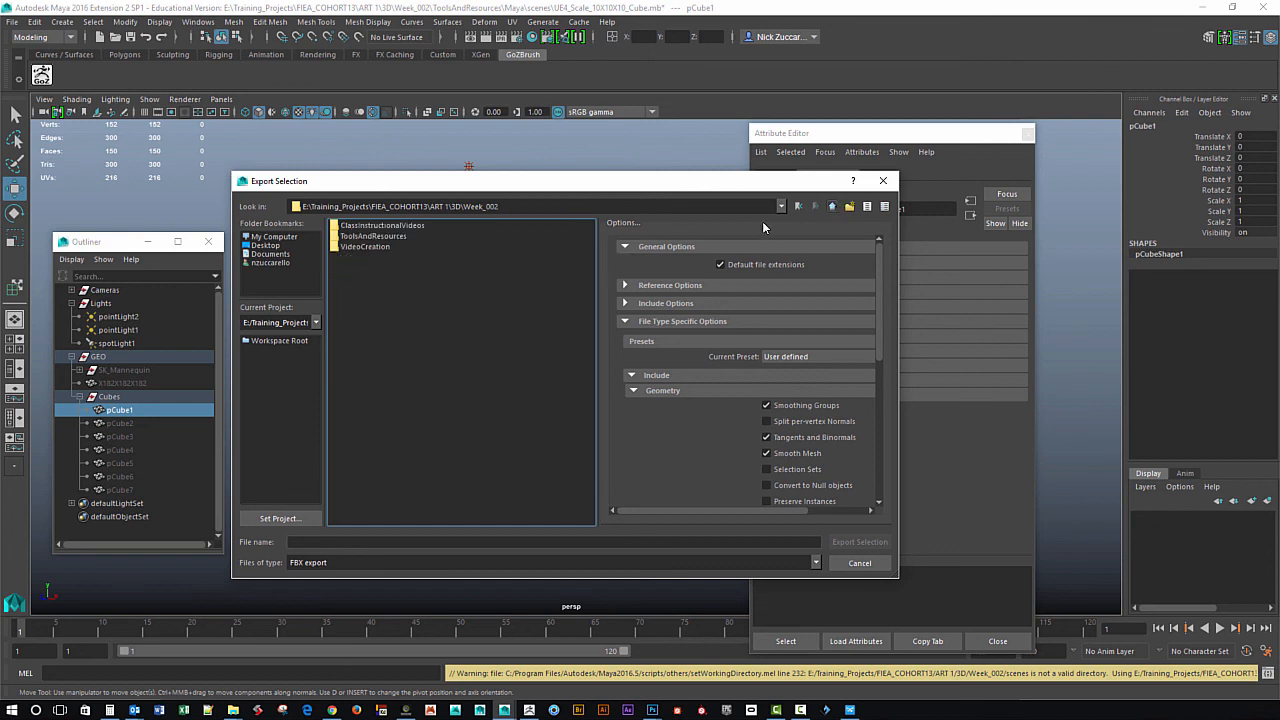
pyautogui.doubleClick(366, 238)
pyautogui.click(849, 206)
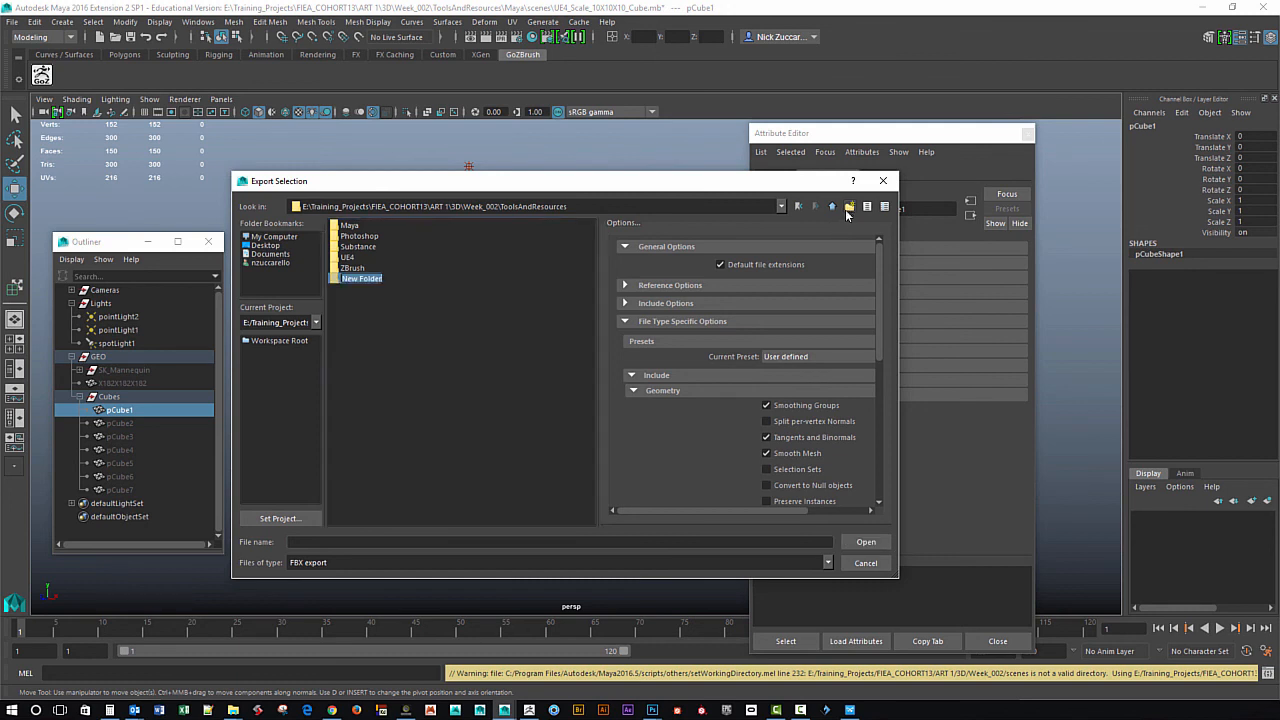
pyautogui.write('FBX')
pyautogui.press('Return')
pyautogui.doubleClick(355, 278)
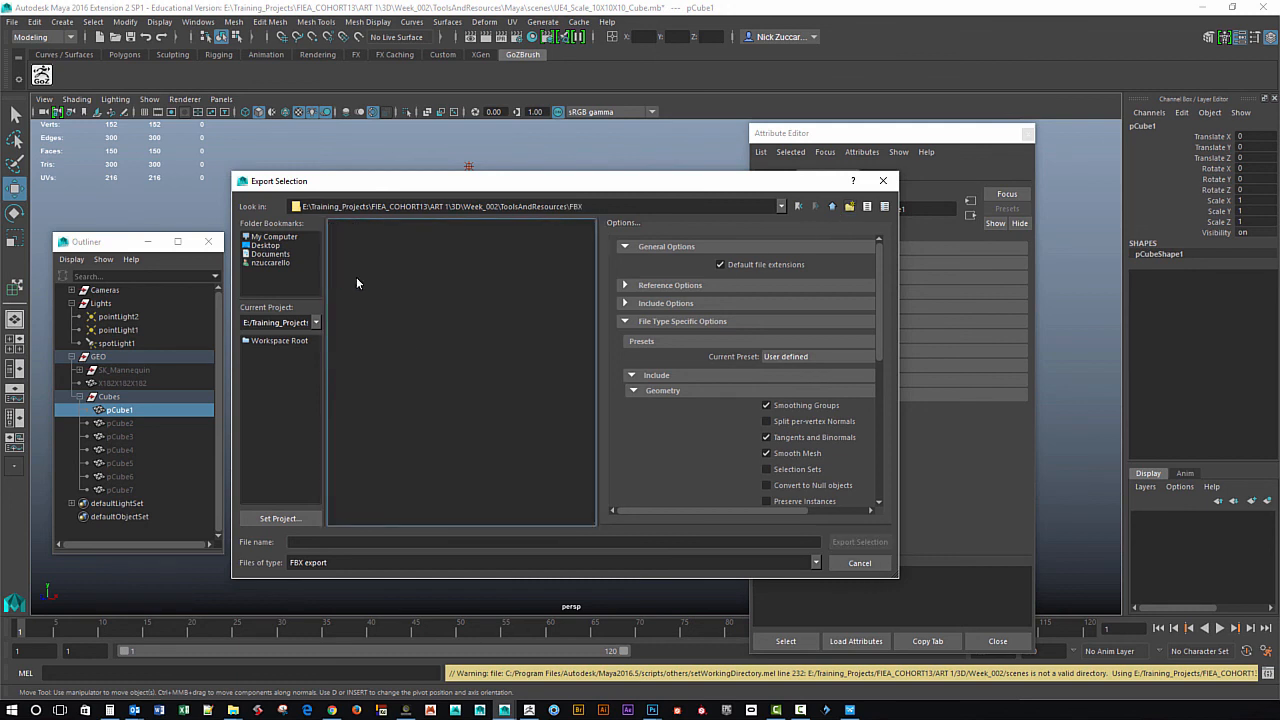
# Export the cube into the FBX folder under the file name MineCraft_Block_10X10X10.
pyautogui.click(320, 541)
pyautogui.write('MineCraft_Block_10X10X10')
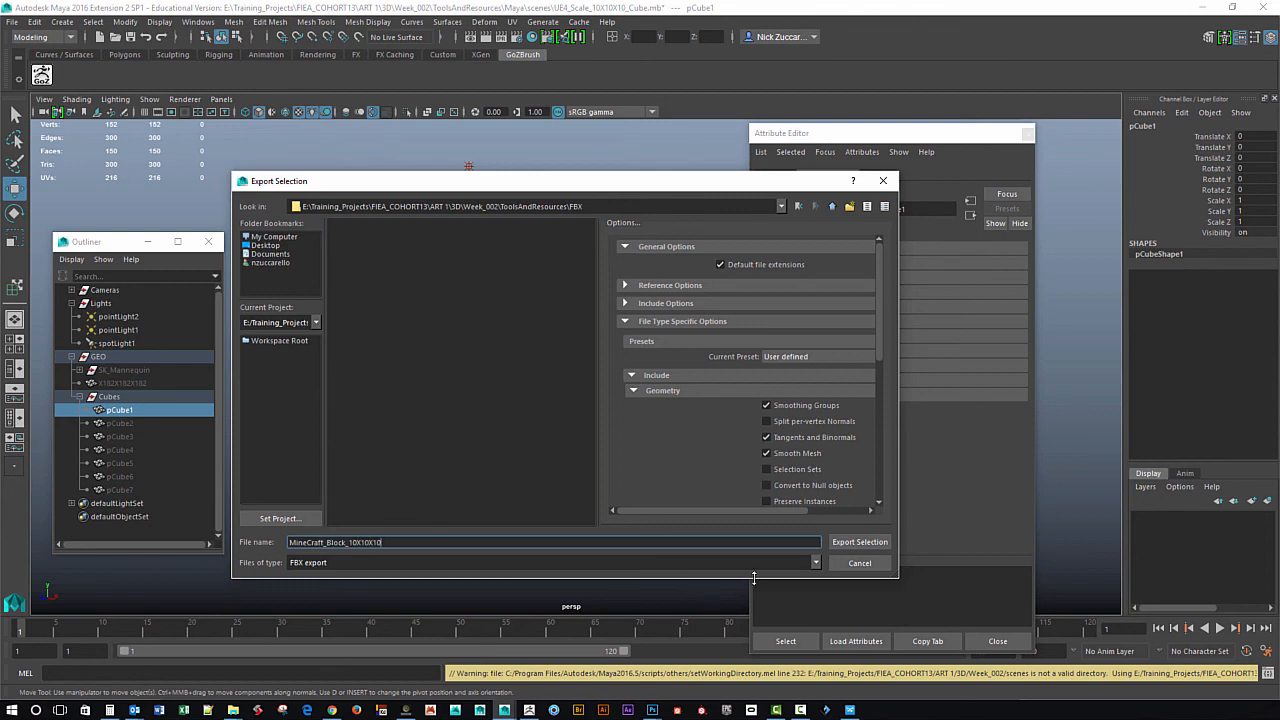
pyautogui.click(877, 546)
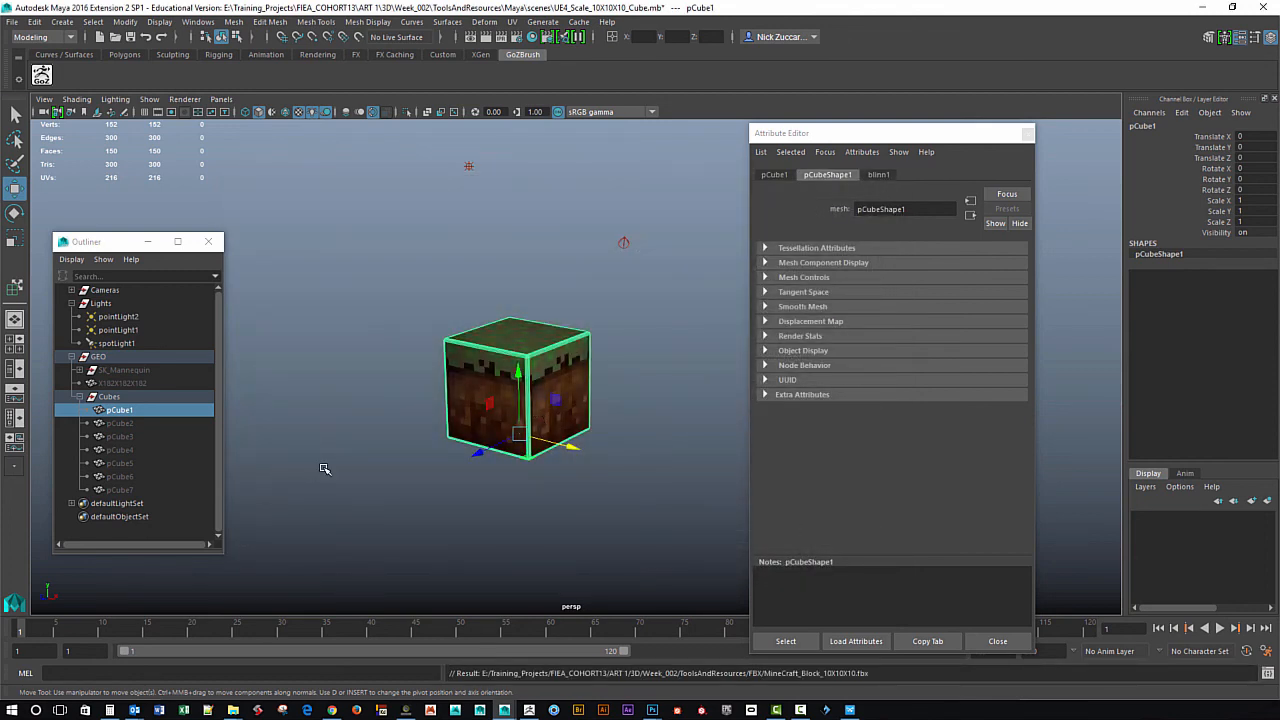